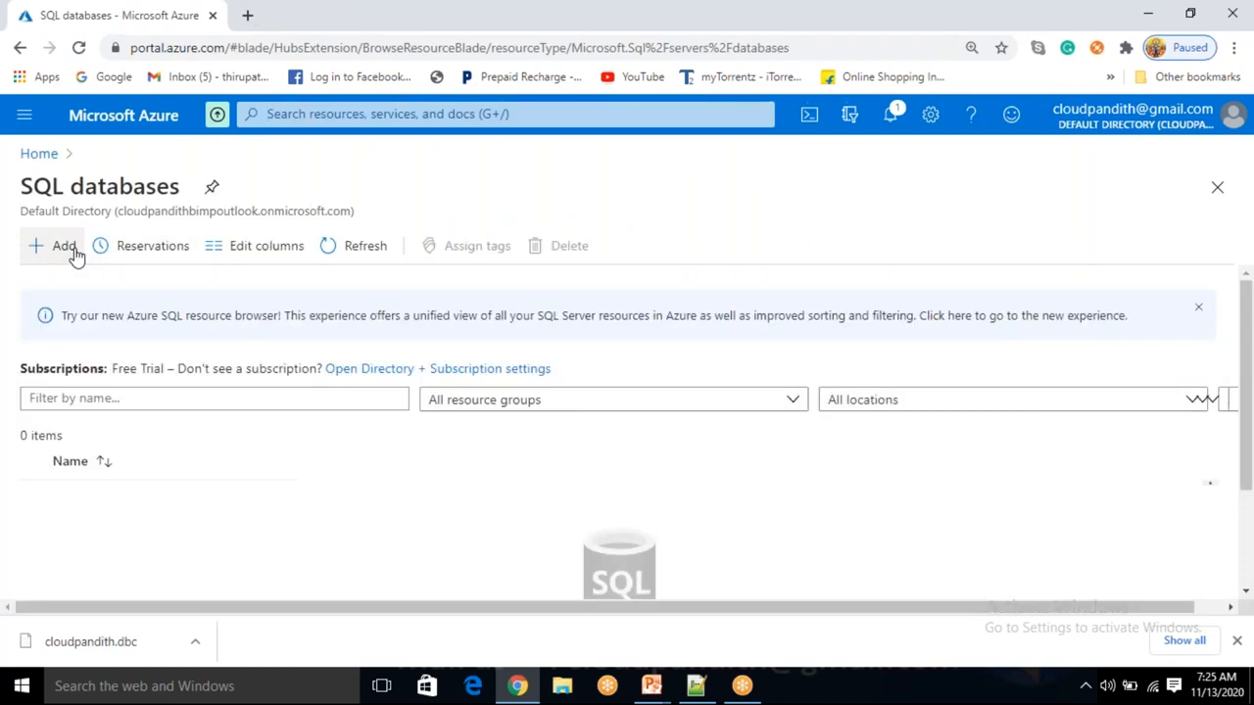
Start a new SQL database in a new resource group named cloudpandith-BI-Master-Program1.
{"action": "left_click", "coordinate": [75, 251]}
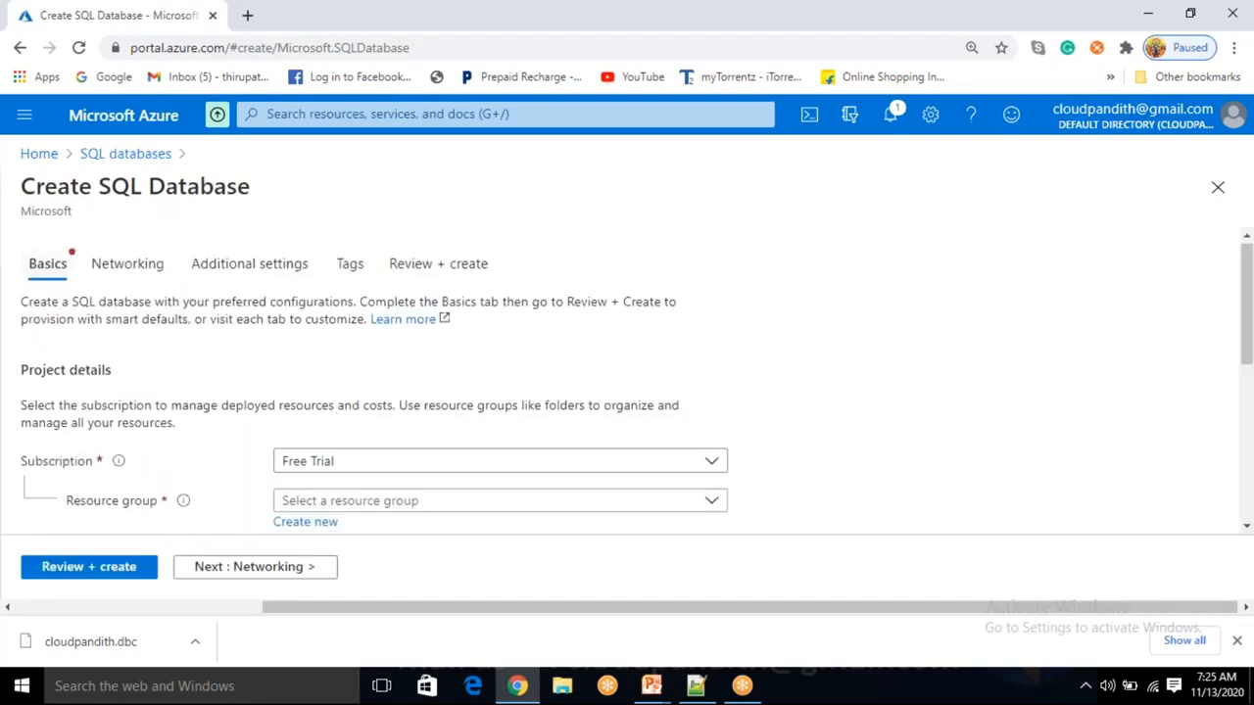
{"action": "scroll", "coordinate": [327, 419], "scroll_direction": "down", "scroll_amount": 1}
{"action": "left_click", "coordinate": [327, 417]}
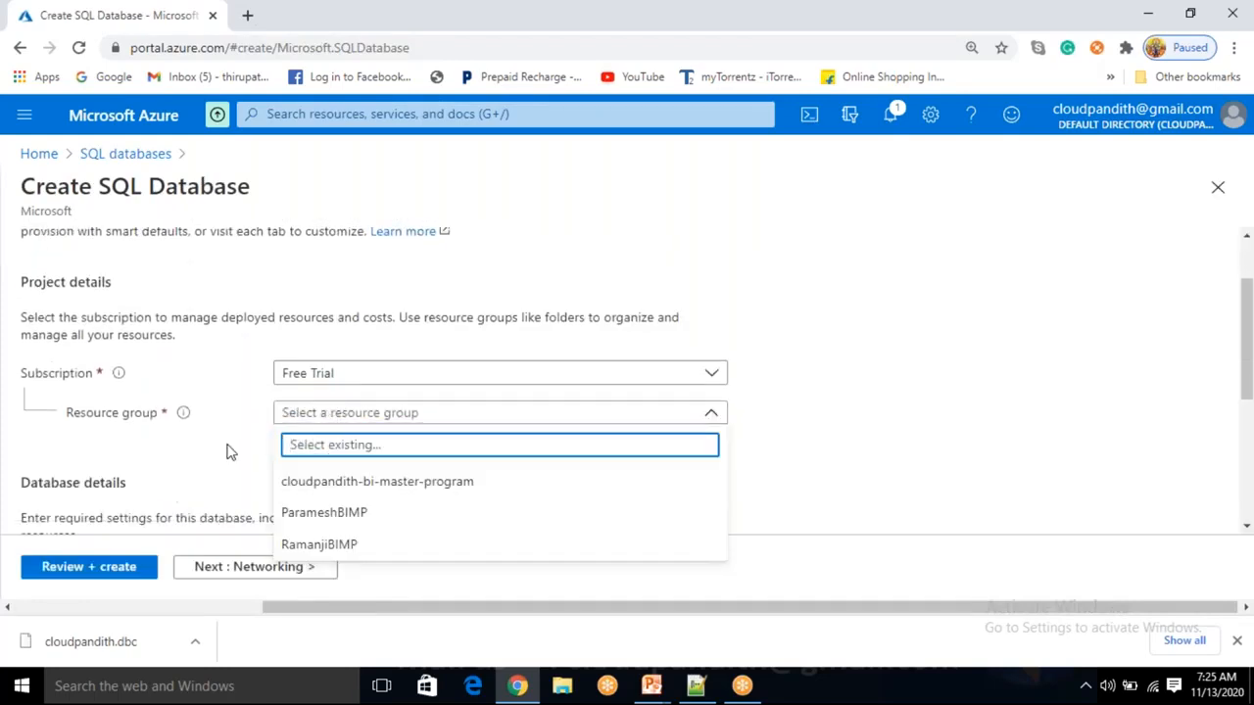
{"action": "left_click", "coordinate": [227, 452]}
{"action": "left_click", "coordinate": [292, 438]}
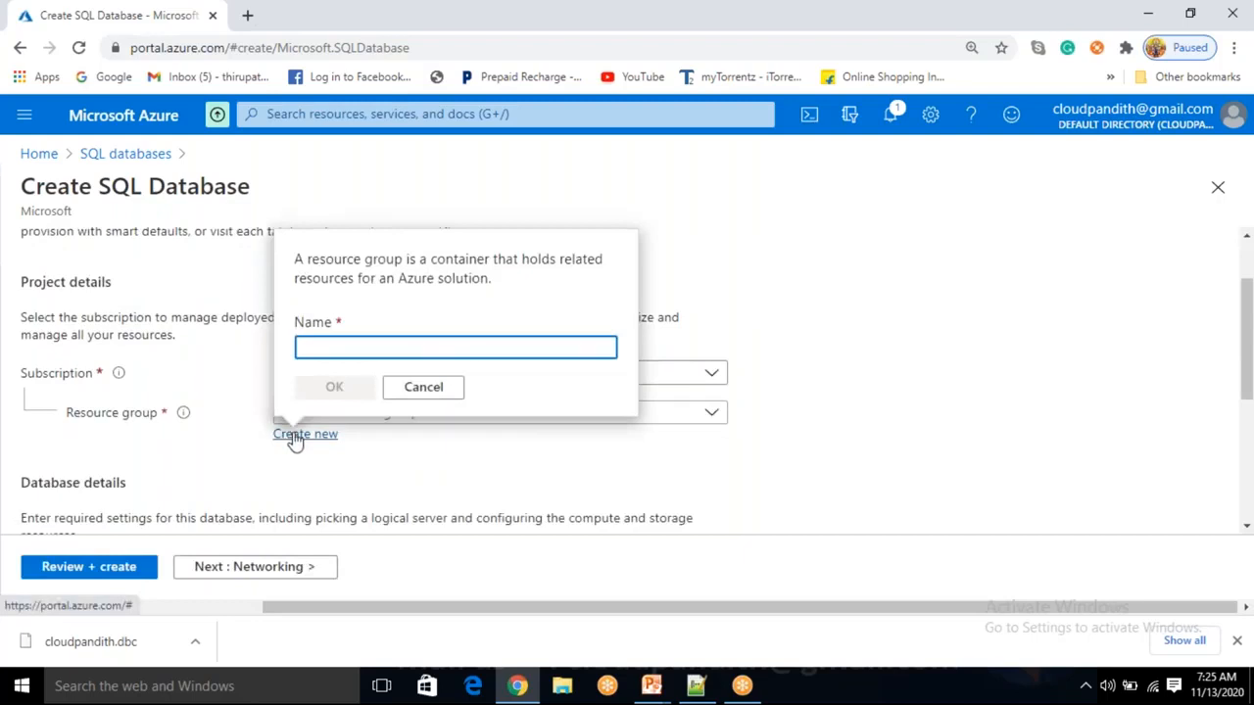
{"action": "type", "text": "cloudpandith"}
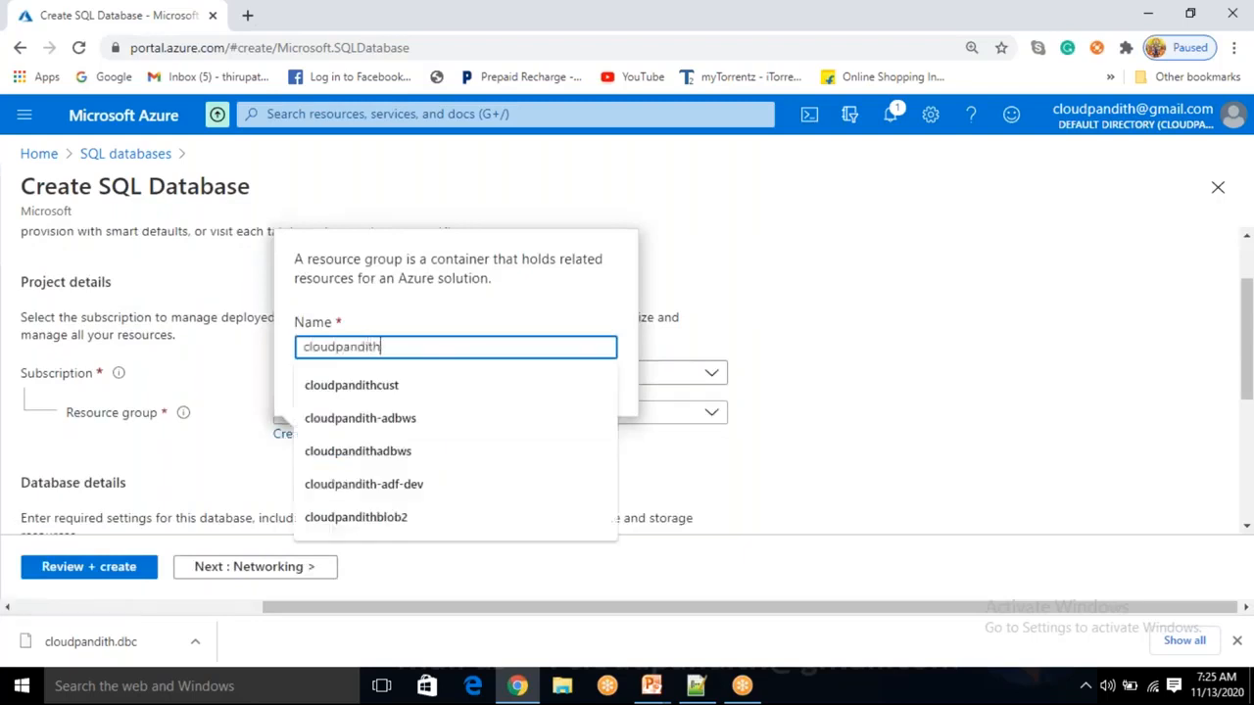
{"action": "type", "text": "-BI-Ma"}
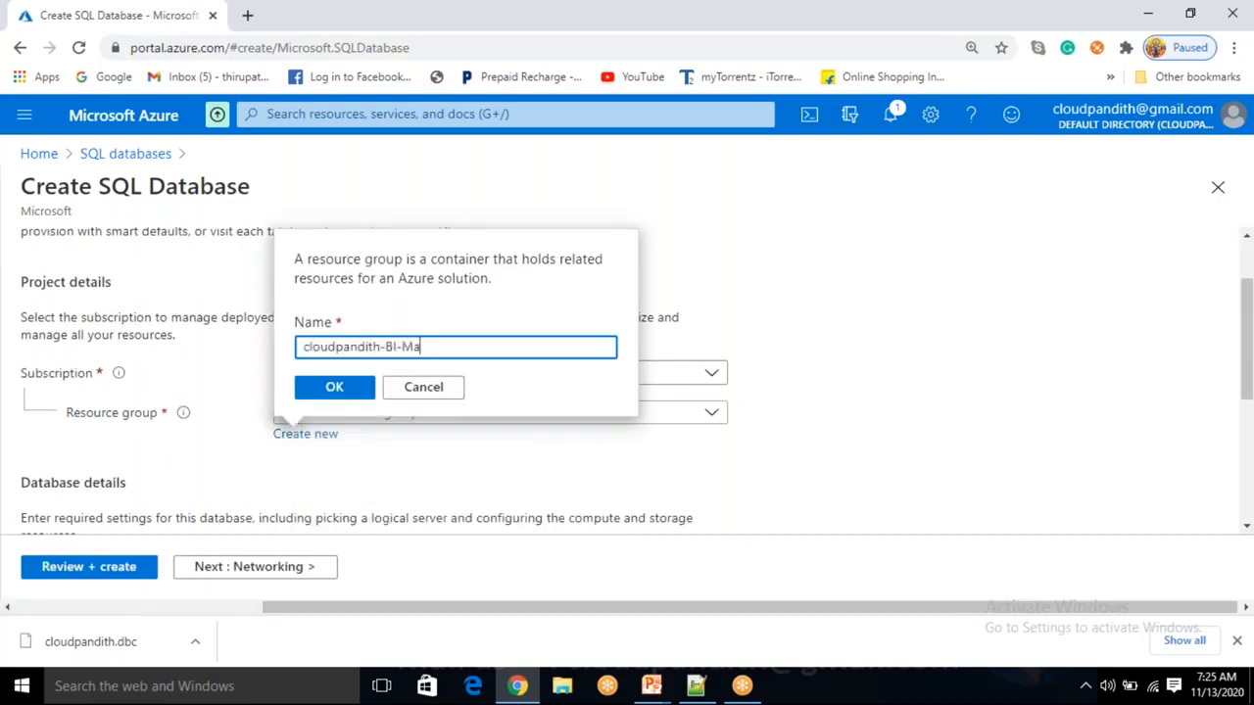
{"action": "type", "text": "ster-Progra,"}
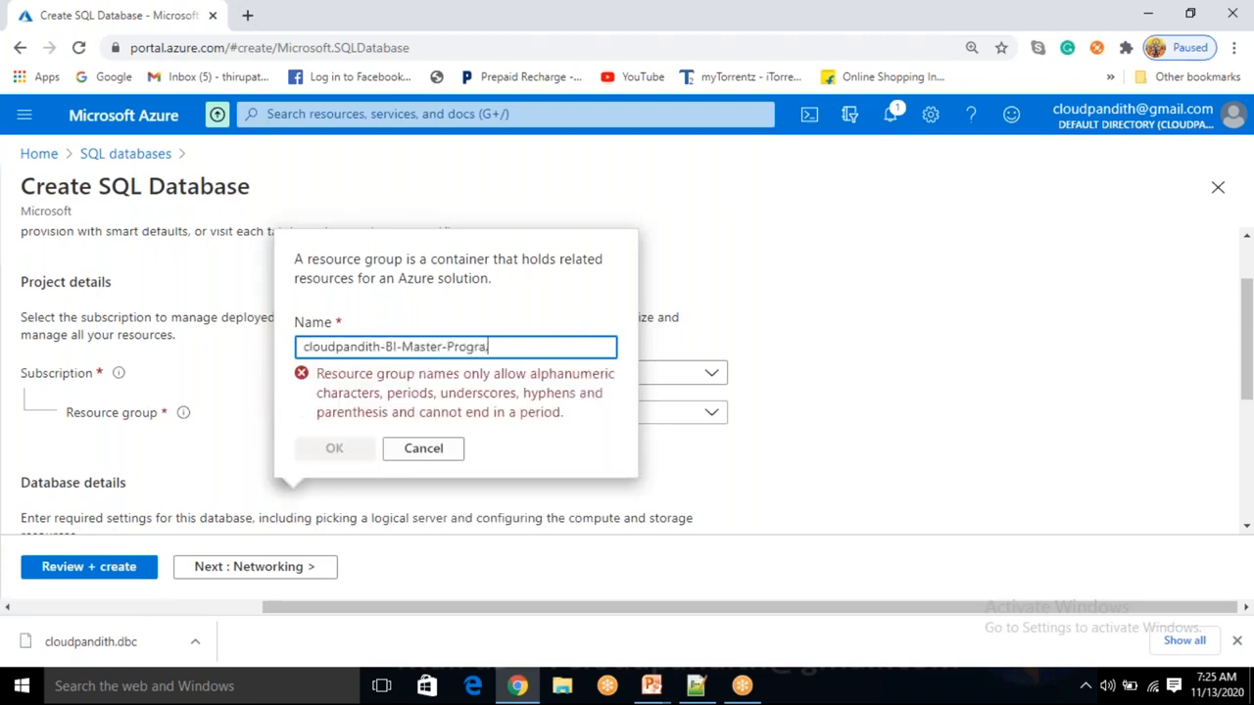
{"action": "key", "text": "BackSpace"}
{"action": "type", "text": "m2"}
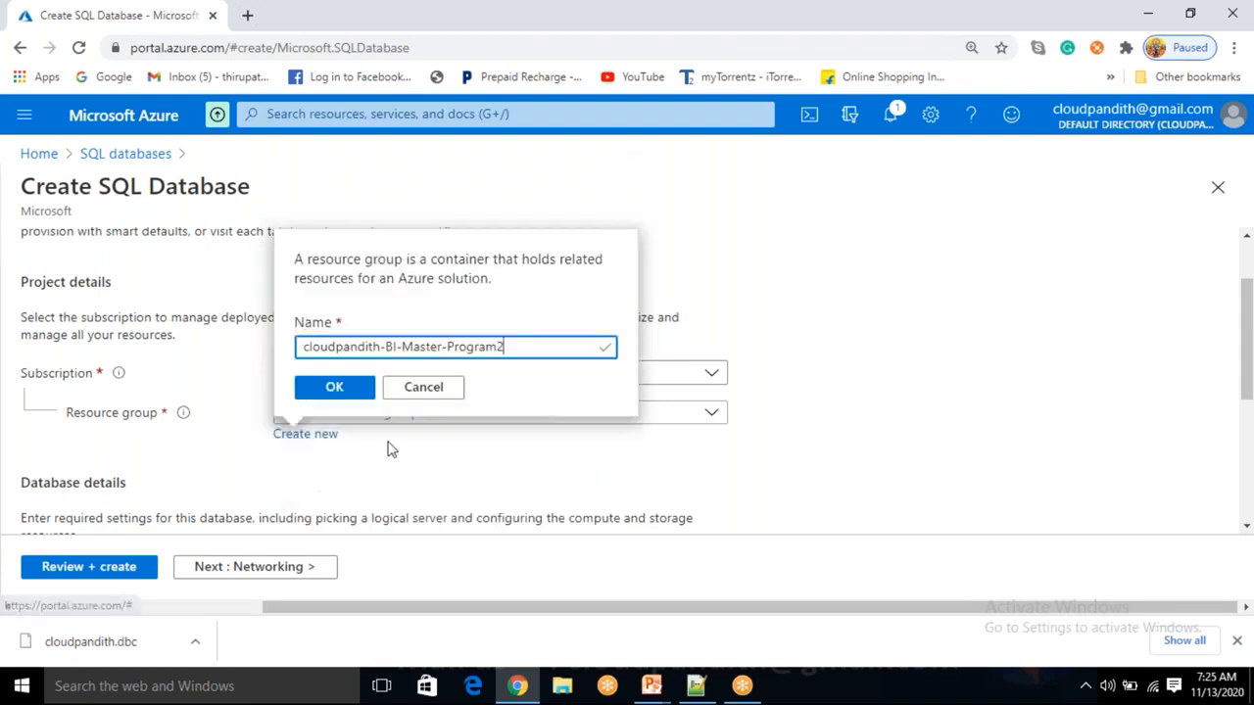
{"action": "left_click", "coordinate": [334, 388]}
Enter cloudpandithsqldb as the database name.
{"action": "scroll", "coordinate": [362, 441], "scroll_direction": "down", "scroll_amount": 1}
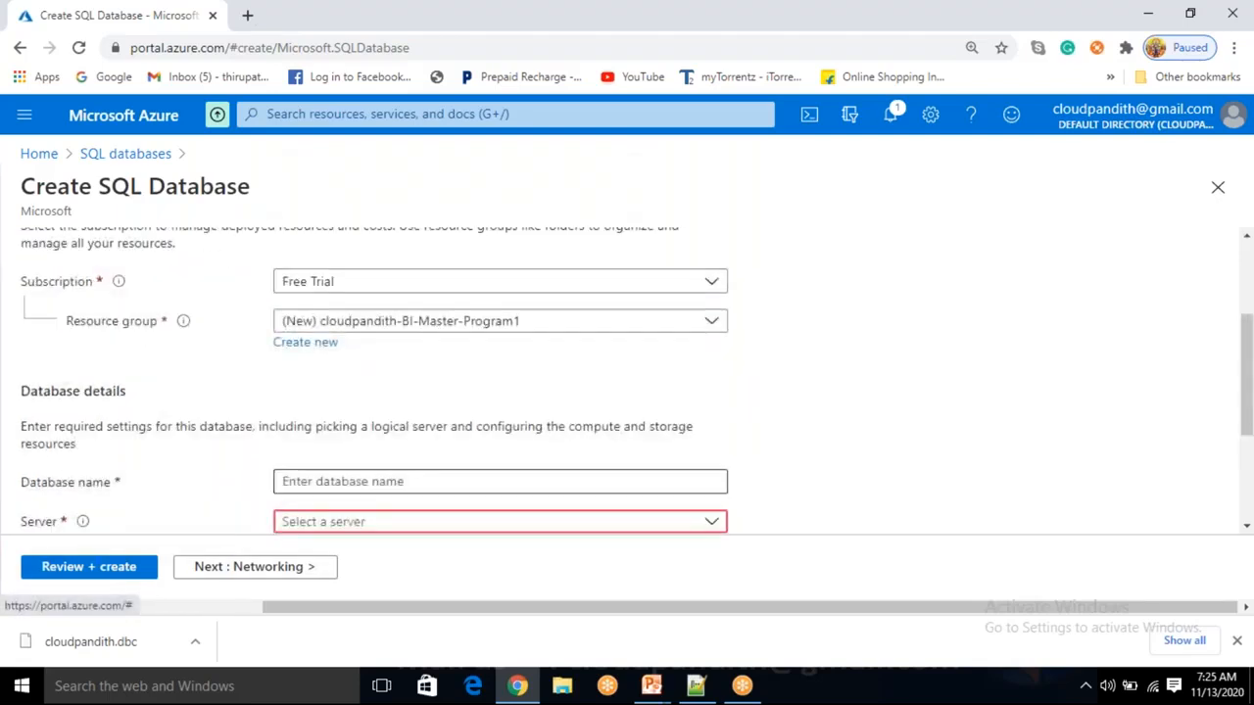
{"action": "left_click", "coordinate": [366, 481]}
{"action": "type", "text": "cloudpandithsqldb"}
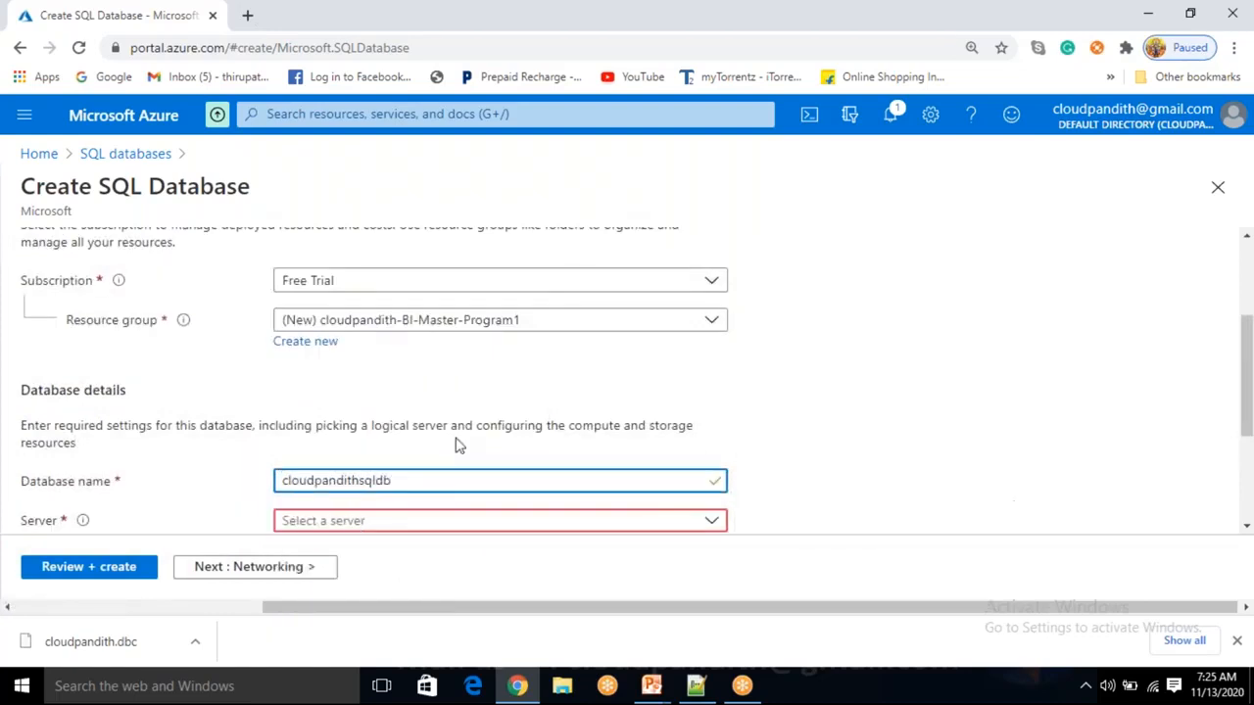
{"action": "scroll", "coordinate": [459, 445], "scroll_direction": "down", "scroll_amount": 1}
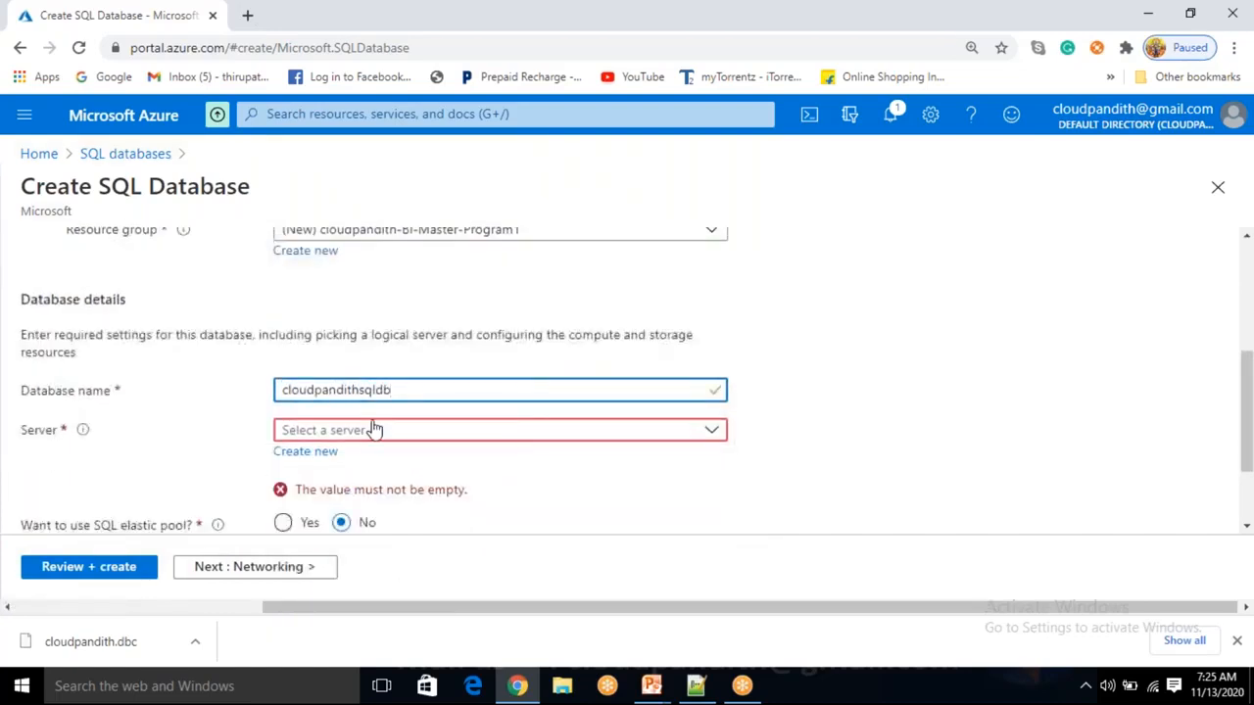
{"action": "left_click", "coordinate": [327, 457]}
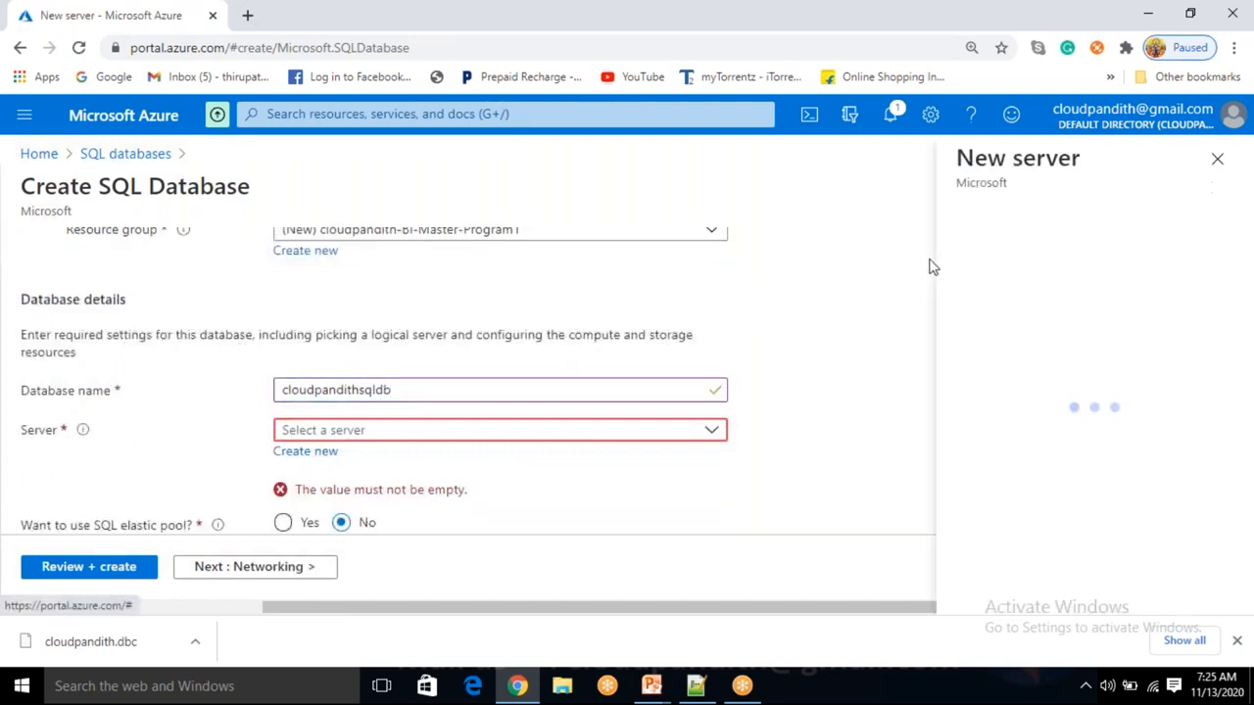
Name the new server cloudpandithsqlserver and enter an admin login and password.
{"action": "type", "text": "sql"}
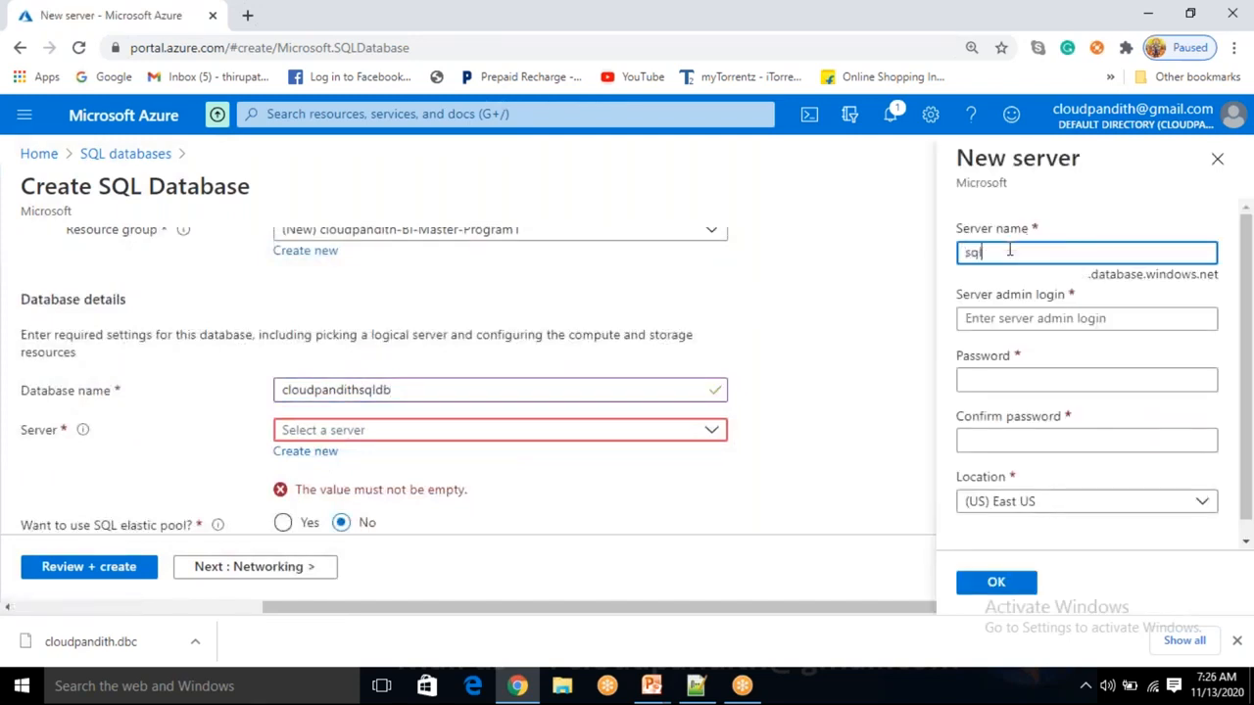
{"action": "key", "text": "BackSpace"}
{"action": "key", "text": "BackSpace"}
{"action": "type", "text": "cloudpandithsq"}
{"action": "key", "text": "Tab"}
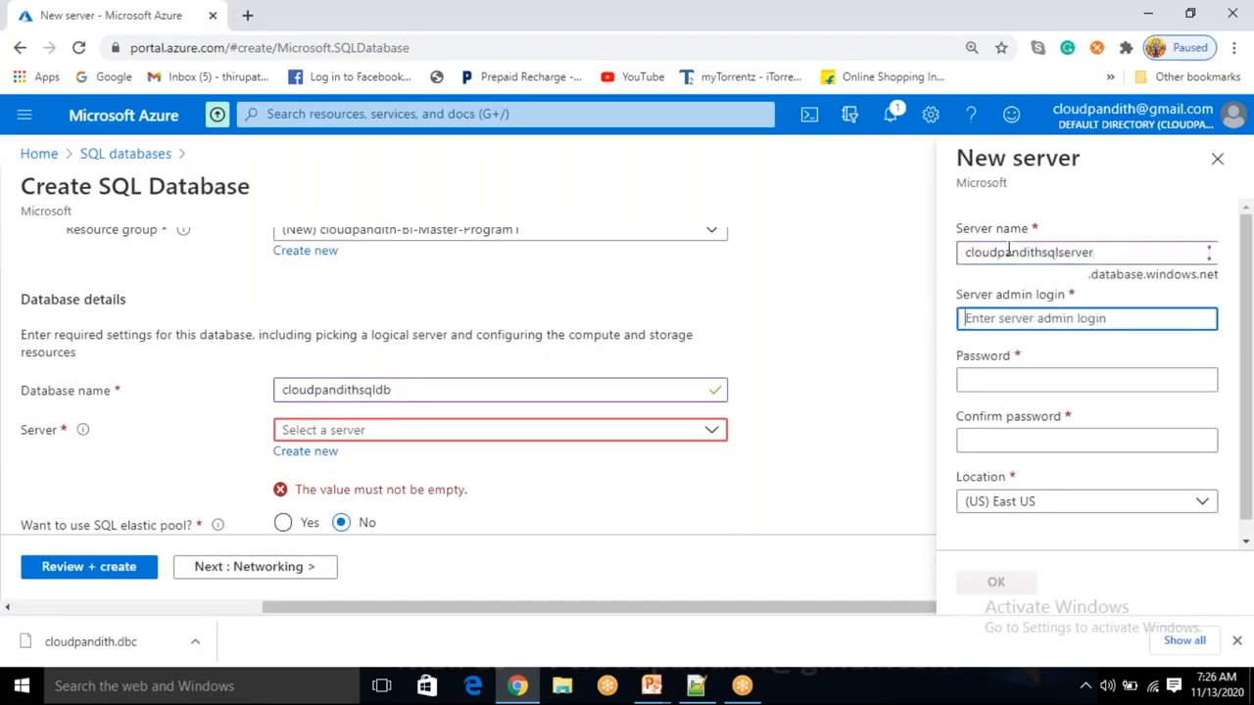
{"action": "type", "text": "mallaiah"}
{"action": "key", "text": "Tab"}
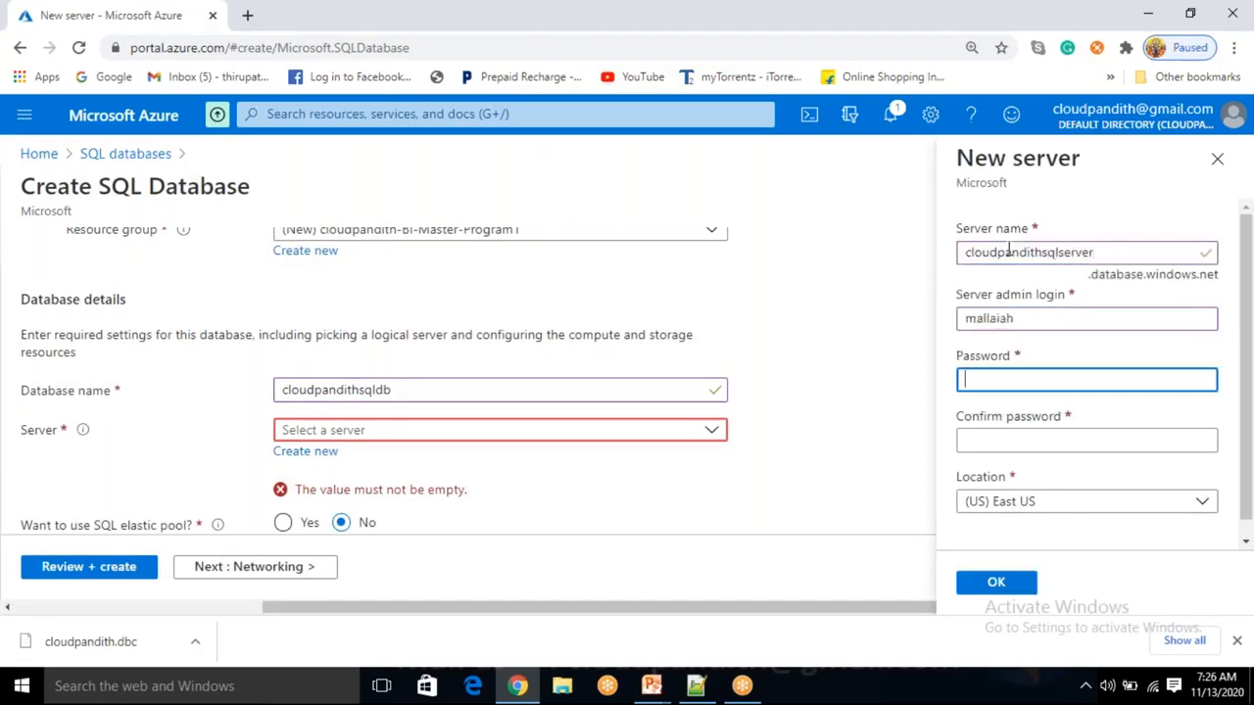
{"action": "type", "text": "••••••••••••"}
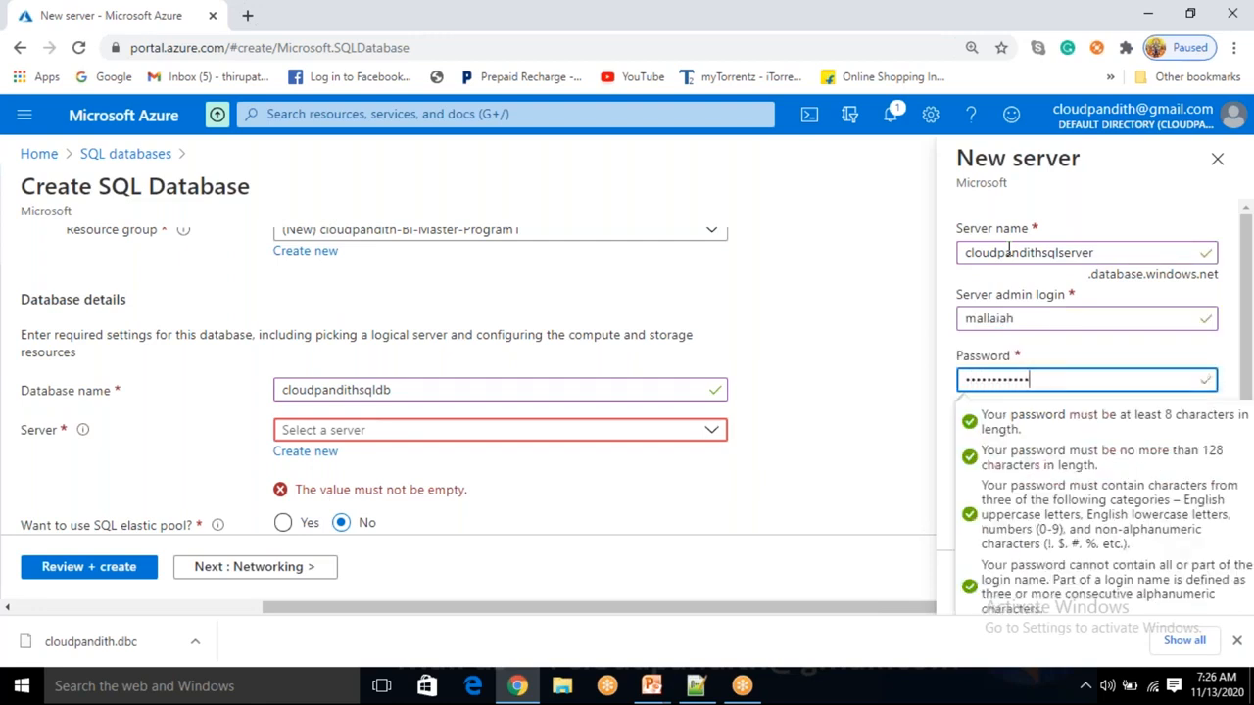
Re-enter a matching confirmation password and create the East US server.
{"action": "key", "text": "Tab"}
{"action": "type", "text": "•••••••••••"}
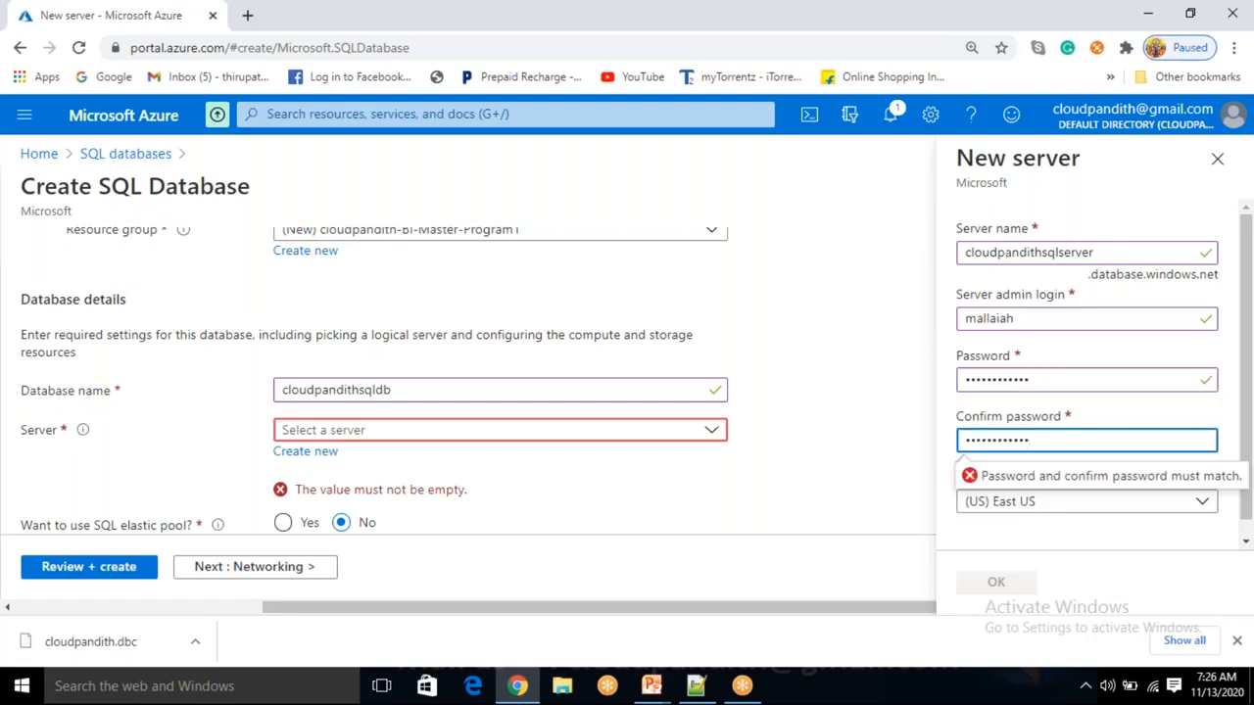
{"action": "left_click", "coordinate": [1052, 578]}
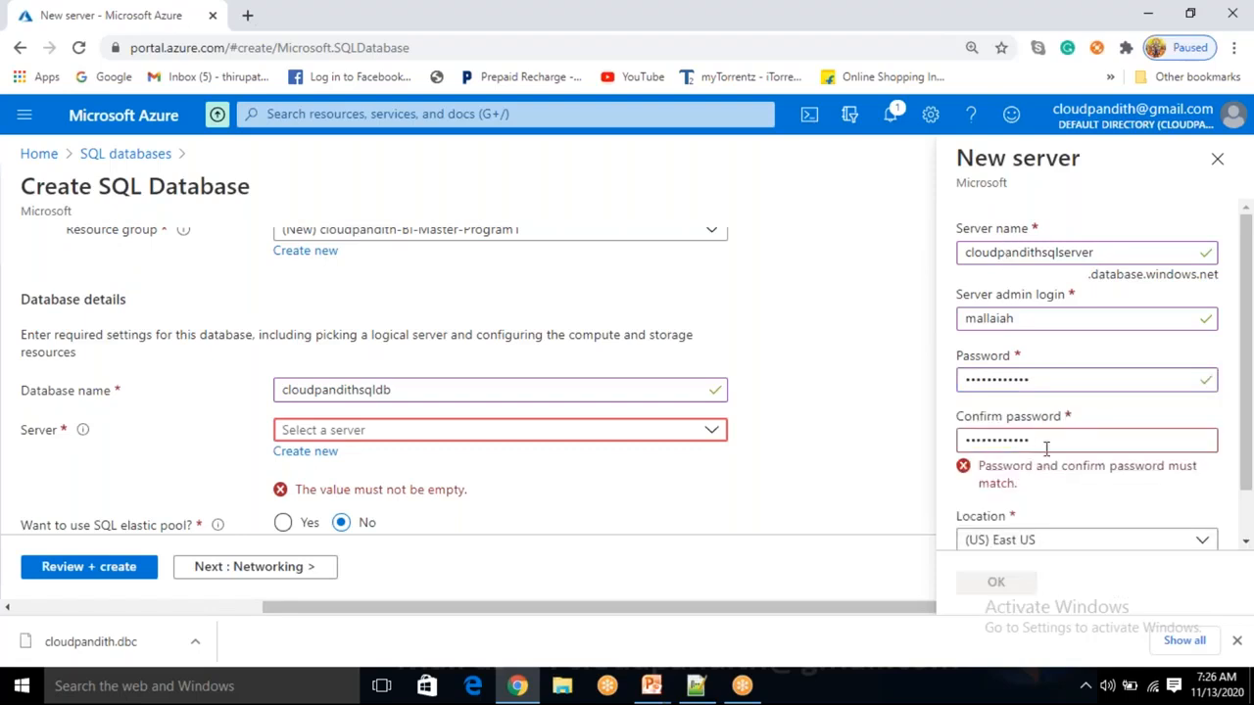
{"action": "left_click_drag", "start_coordinate": [1054, 442], "coordinate": [889, 436]}
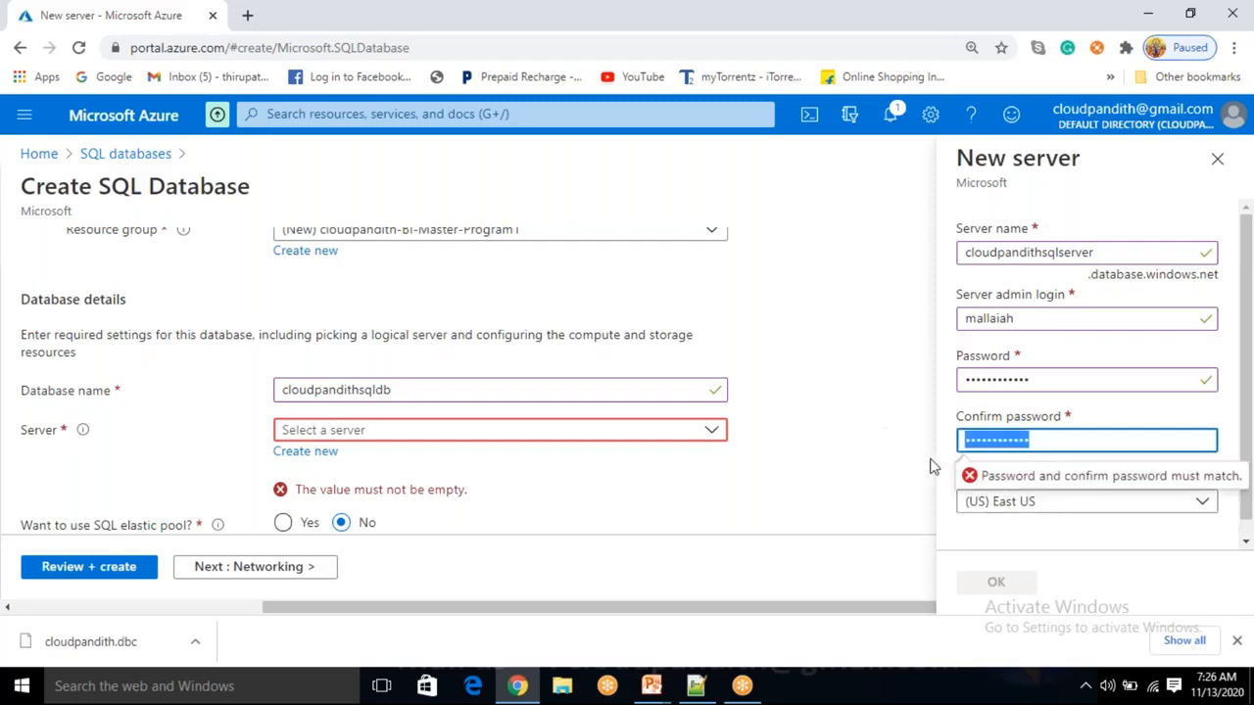
{"action": "key", "text": "BackSpace"}
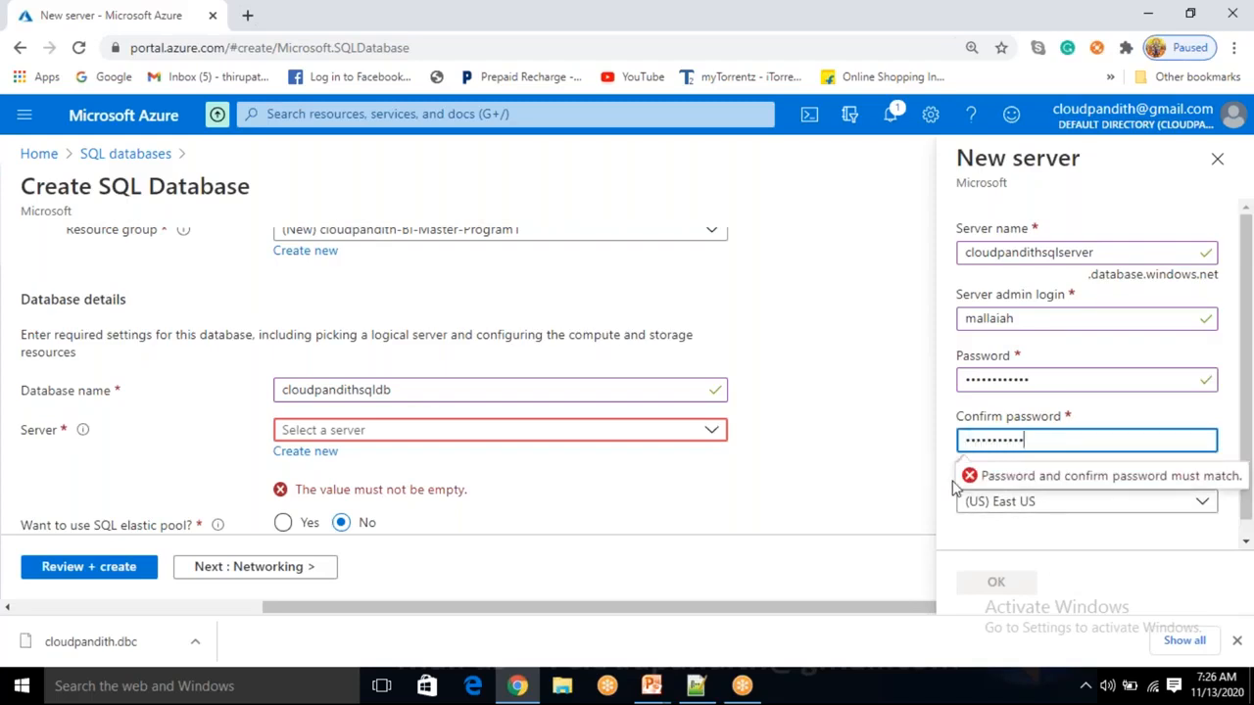
{"action": "left_click", "coordinate": [1102, 554]}
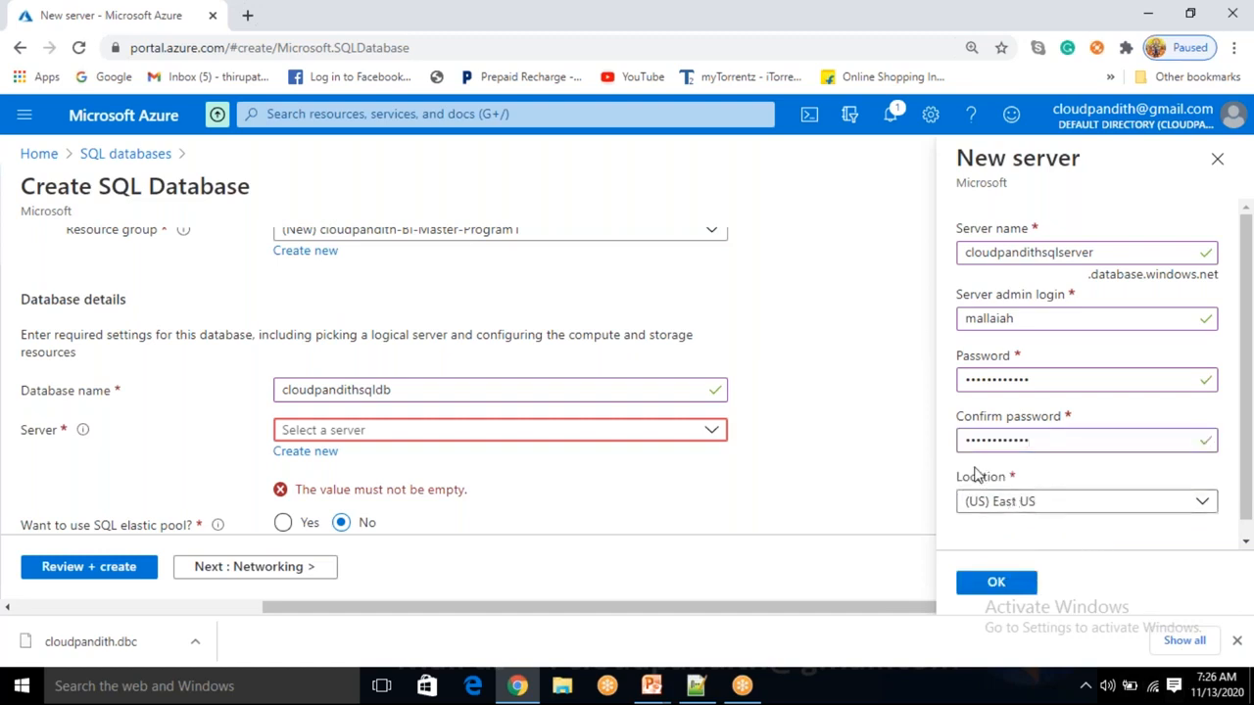
{"action": "left_click", "coordinate": [997, 581]}
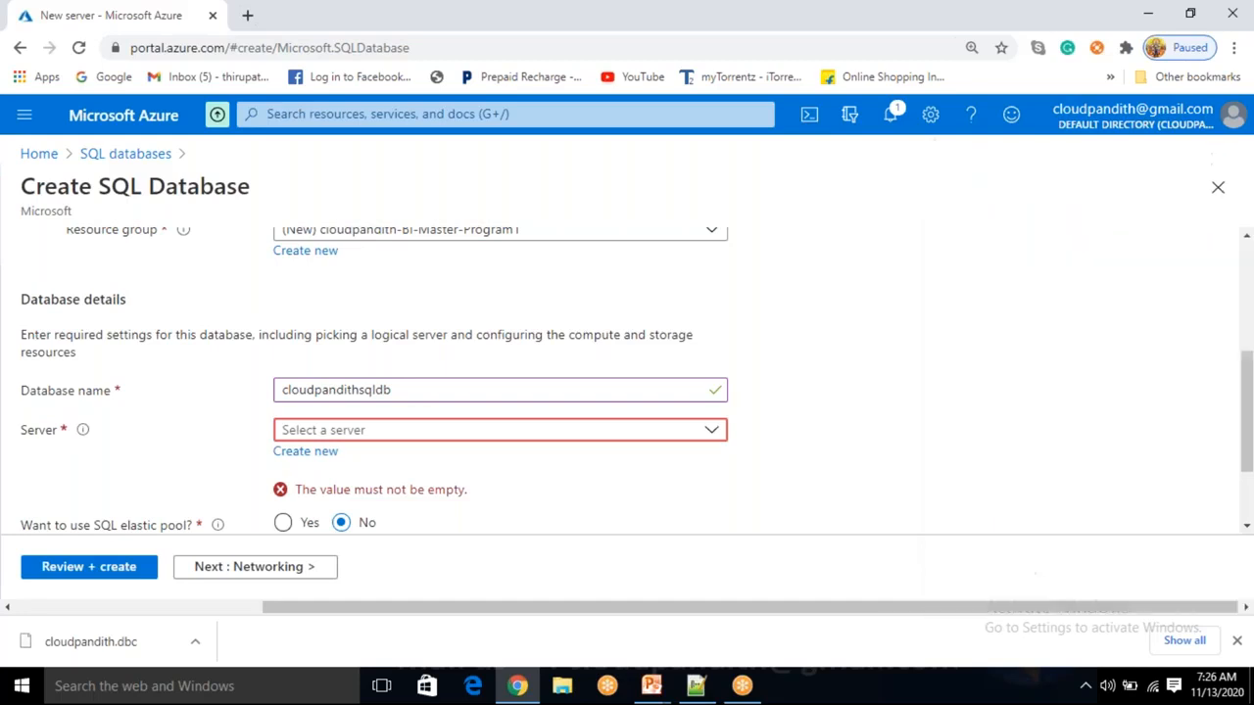
{"action": "scroll", "coordinate": [755, 498], "scroll_direction": "down", "scroll_amount": 1}
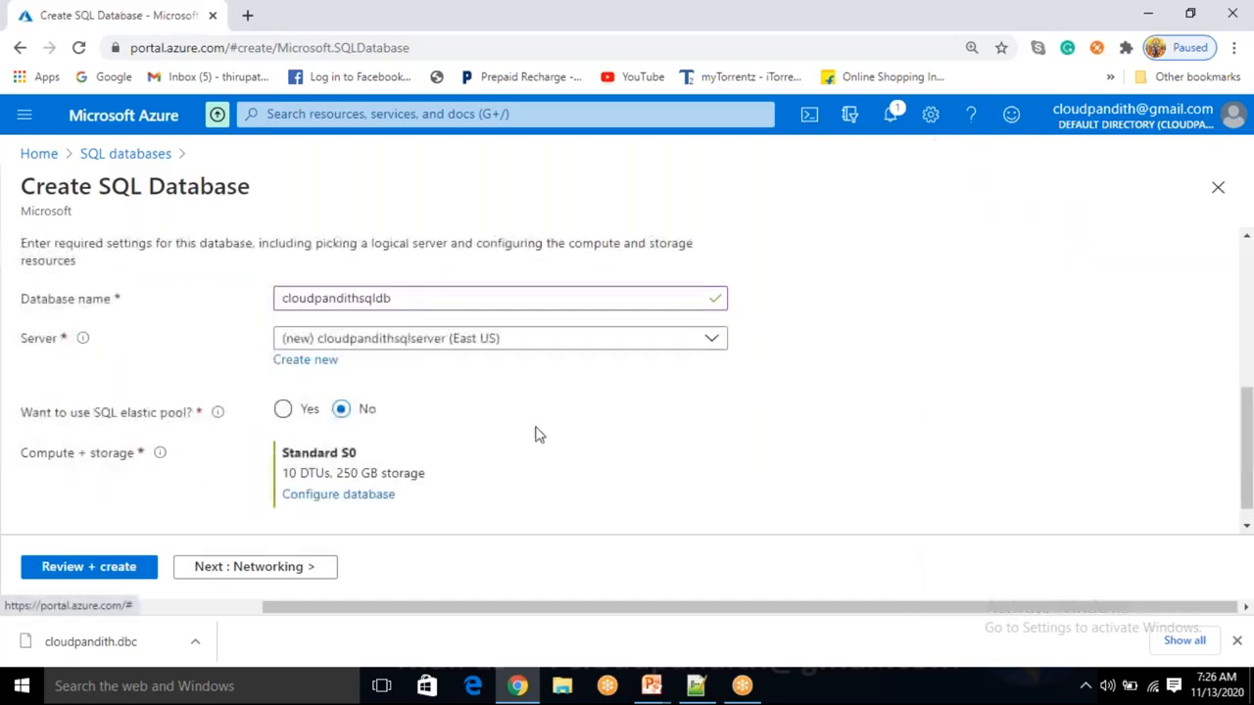
{"action": "left_click_drag", "start_coordinate": [129, 412], "coordinate": [193, 413]}
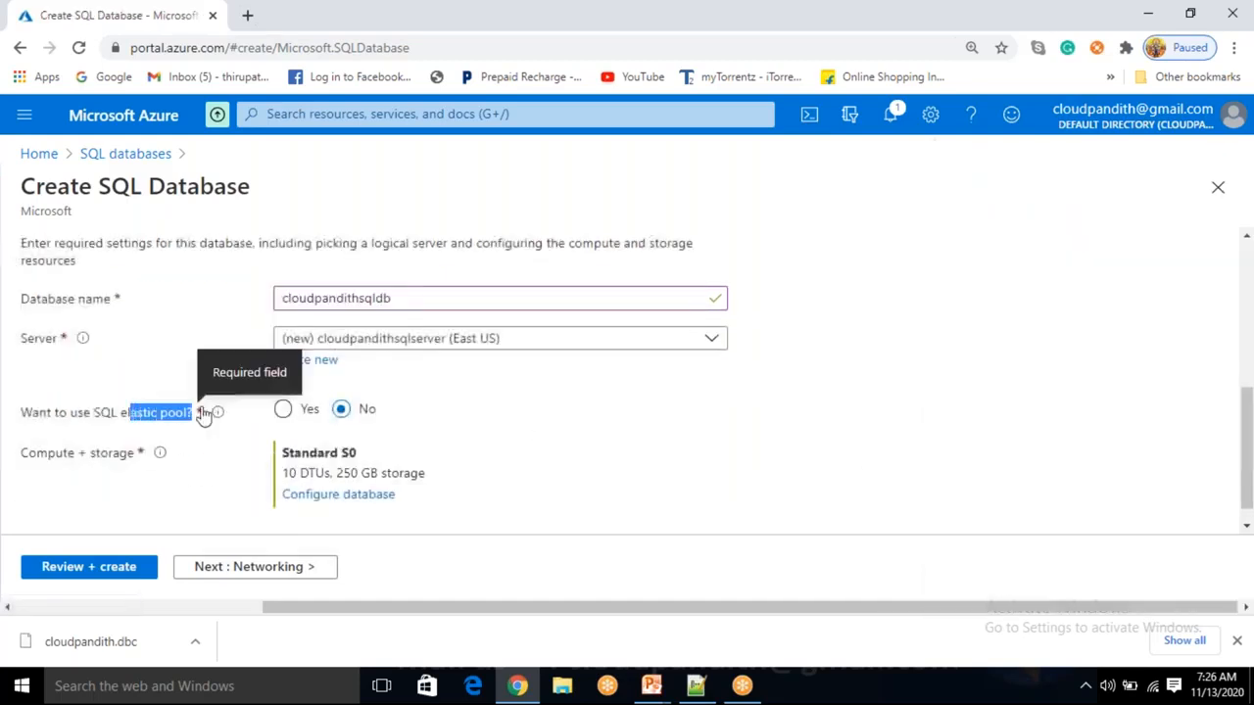
{"action": "left_click", "coordinate": [534, 421]}
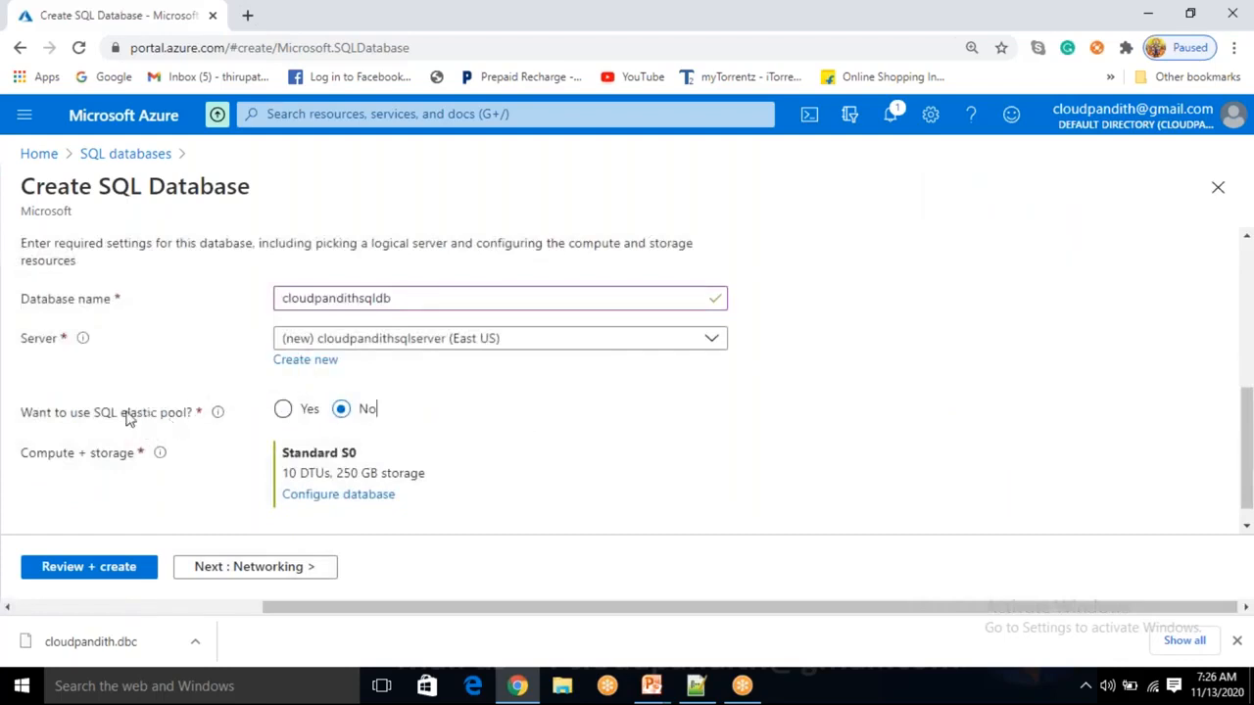
{"action": "left_click_drag", "start_coordinate": [112, 416], "coordinate": [177, 415]}
{"action": "left_click", "coordinate": [159, 500]}
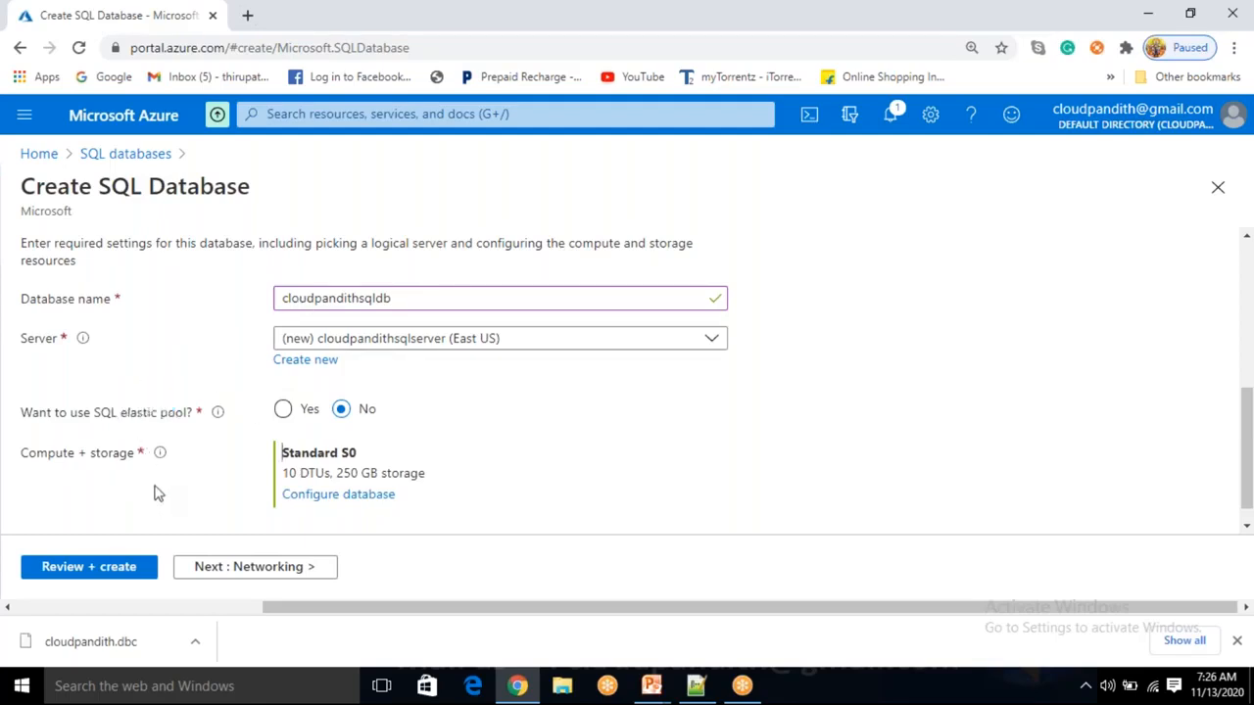
In compute and storage, set the DTU slider to 10 for Standard S0.
{"action": "left_click", "coordinate": [325, 498]}
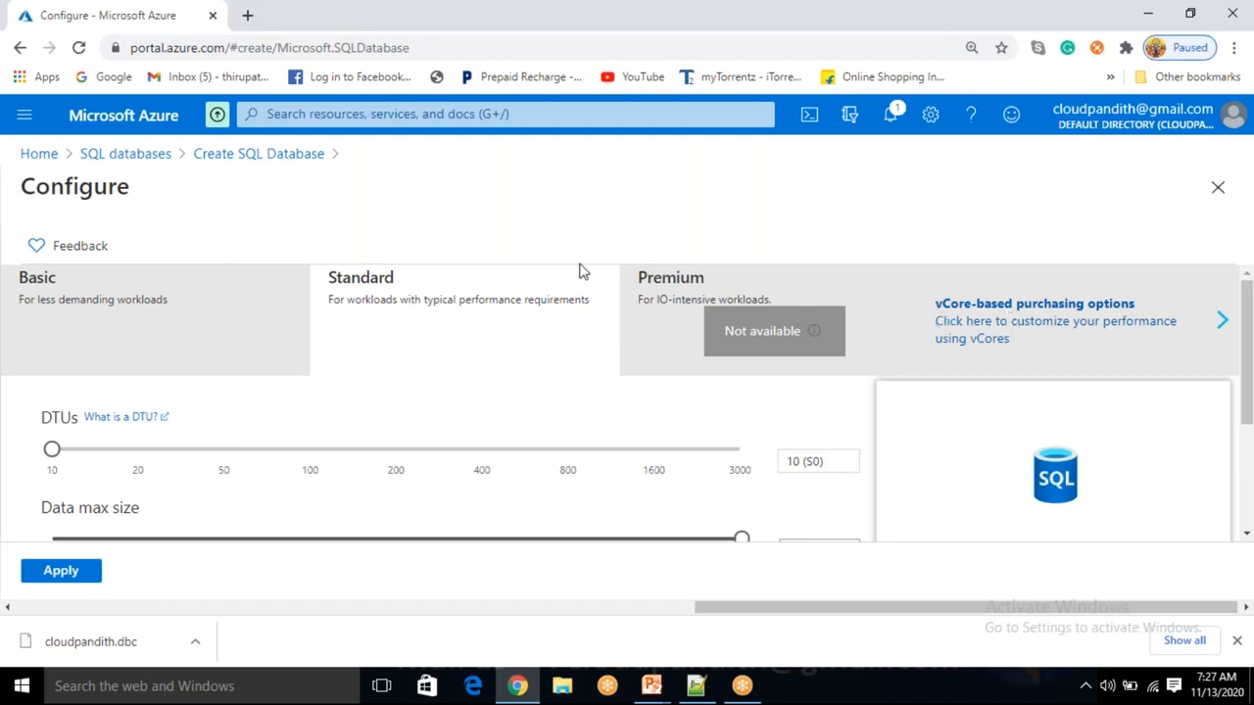
{"action": "scroll", "coordinate": [61, 458], "scroll_direction": "down", "scroll_amount": 1}
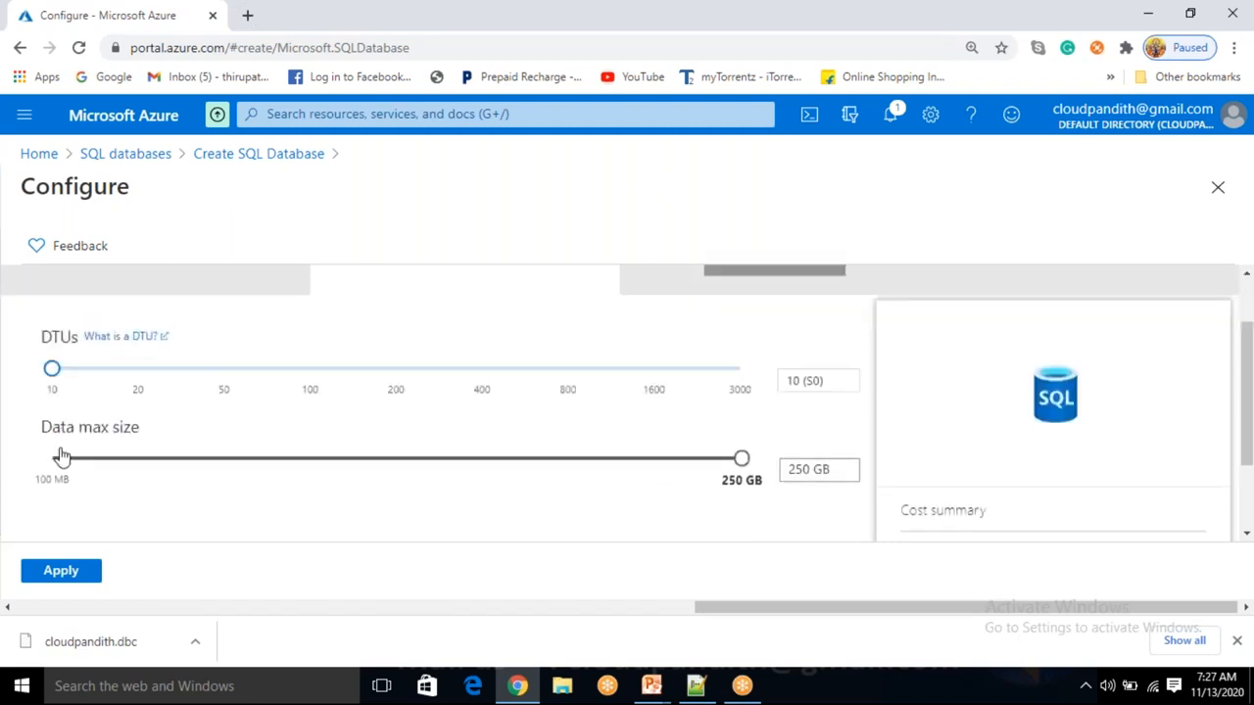
{"action": "mouse_move", "coordinate": [51, 367]}
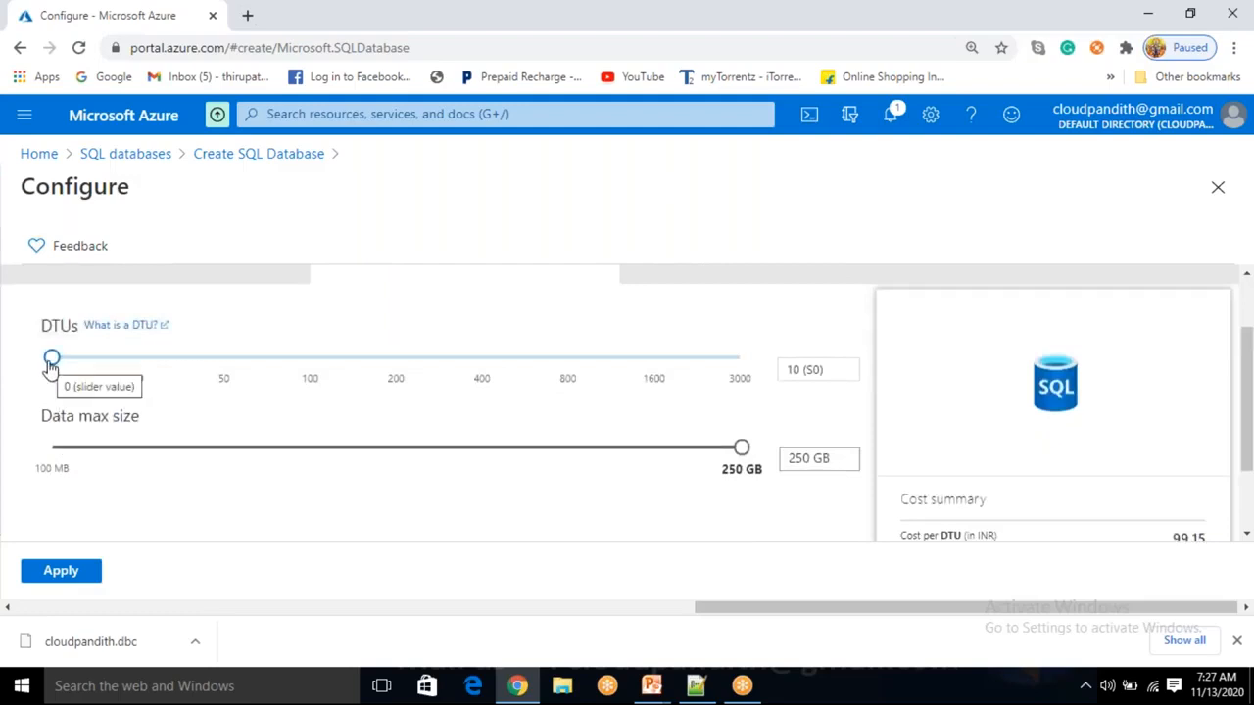
{"action": "left_click_drag", "start_coordinate": [50, 362], "coordinate": [241, 359]}
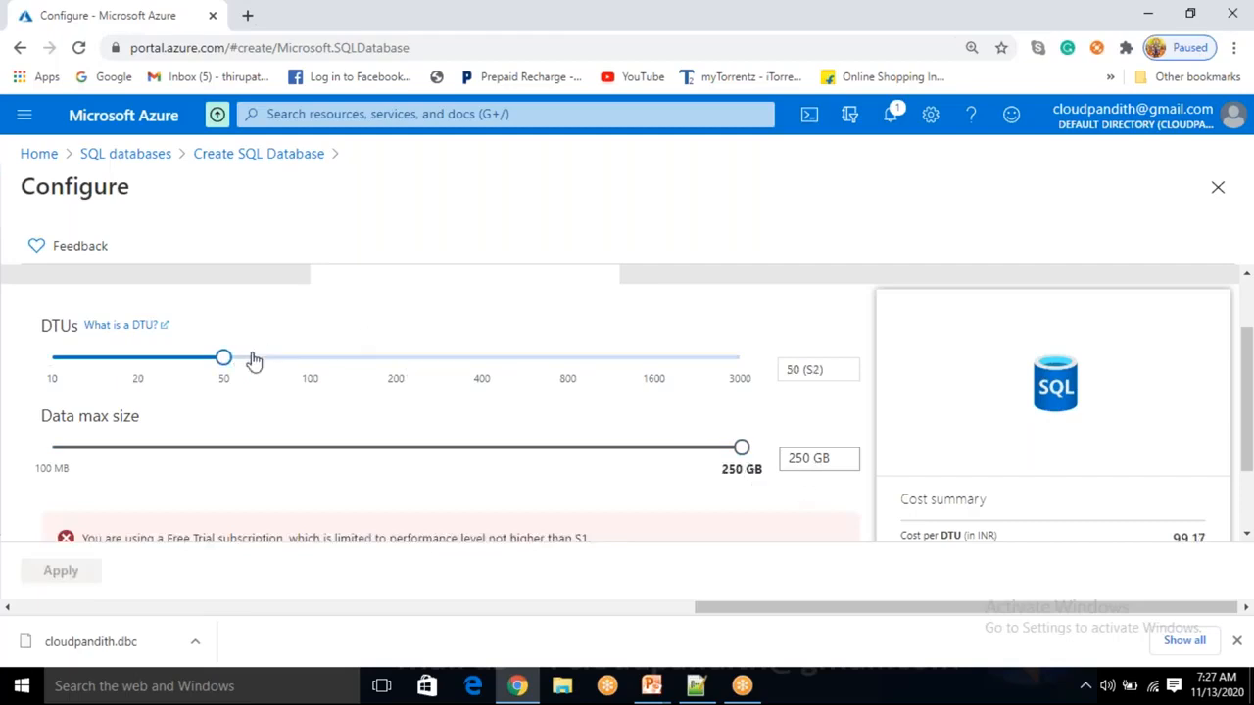
{"action": "left_click_drag", "start_coordinate": [223, 360], "coordinate": [417, 361]}
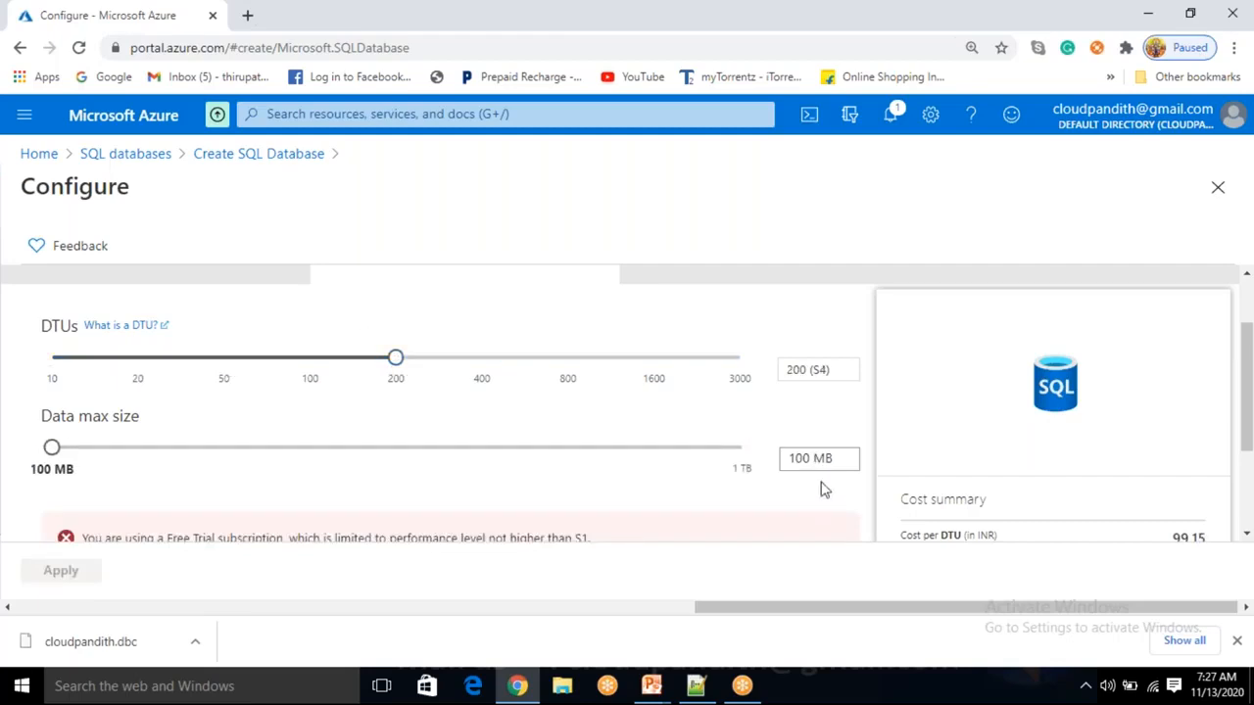
{"action": "left_click_drag", "start_coordinate": [51, 447], "coordinate": [750, 471]}
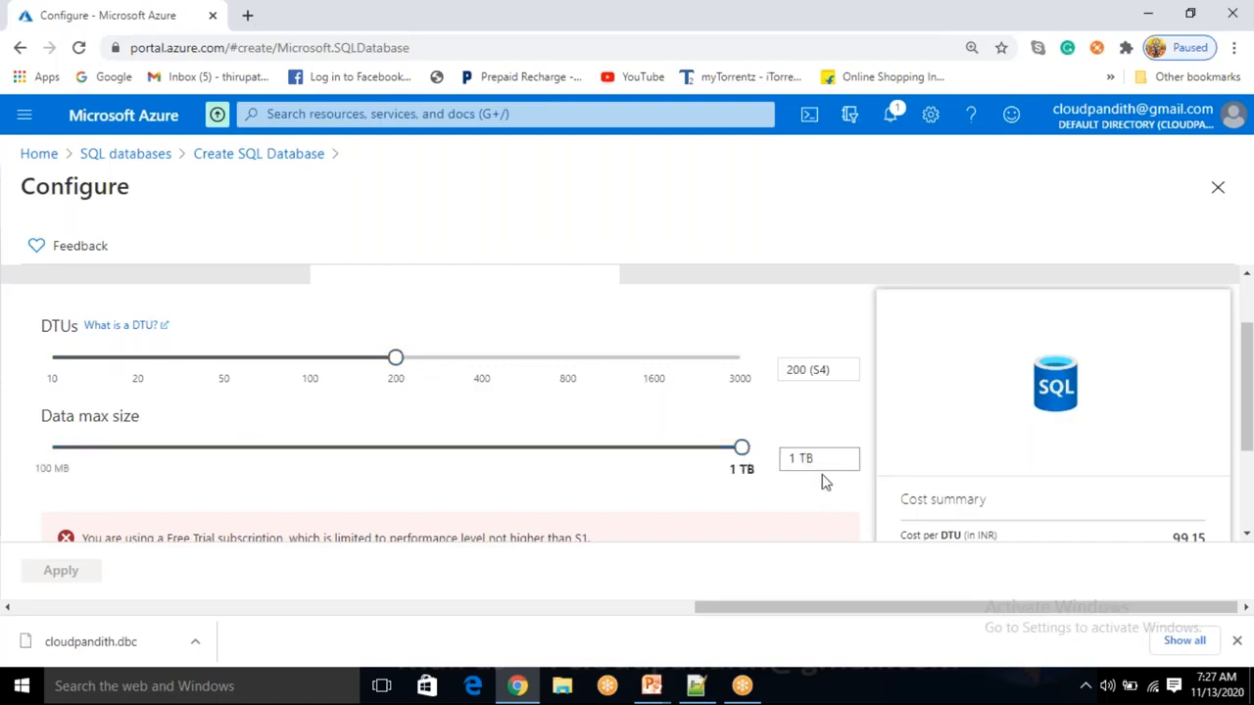
{"action": "left_click_drag", "start_coordinate": [401, 362], "coordinate": [778, 360]}
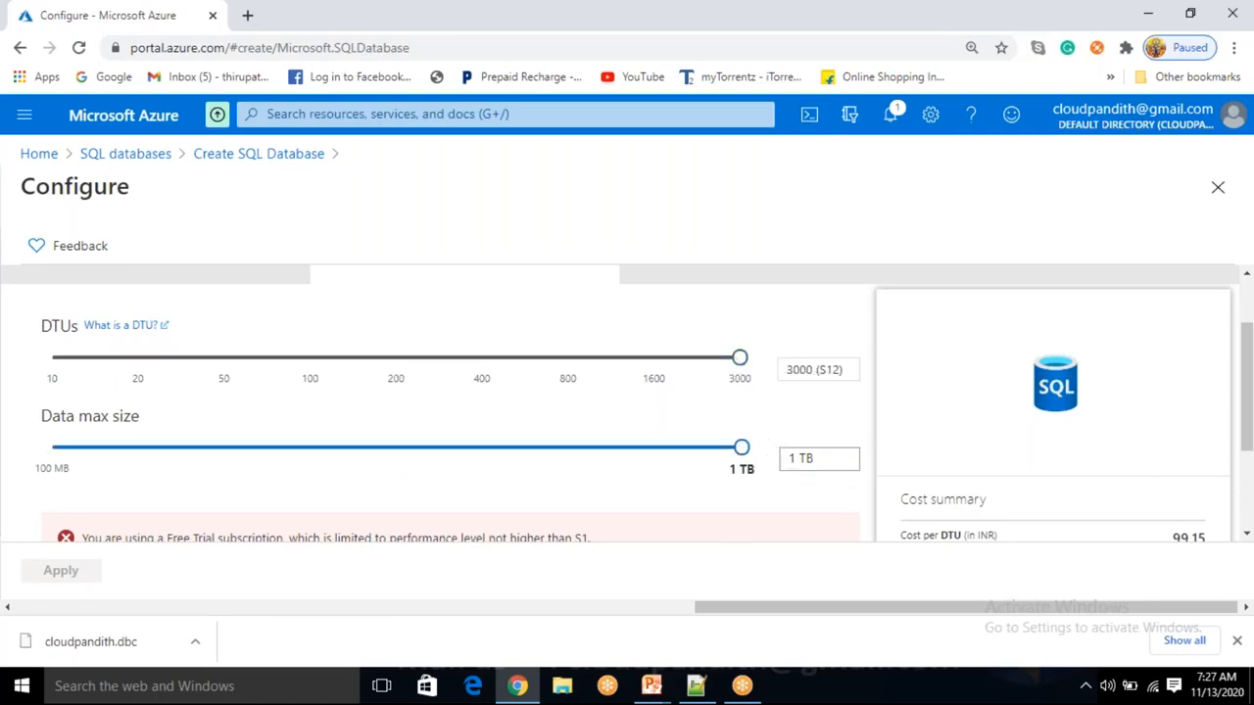
{"action": "left_click_drag", "start_coordinate": [743, 370], "coordinate": [9, 325]}
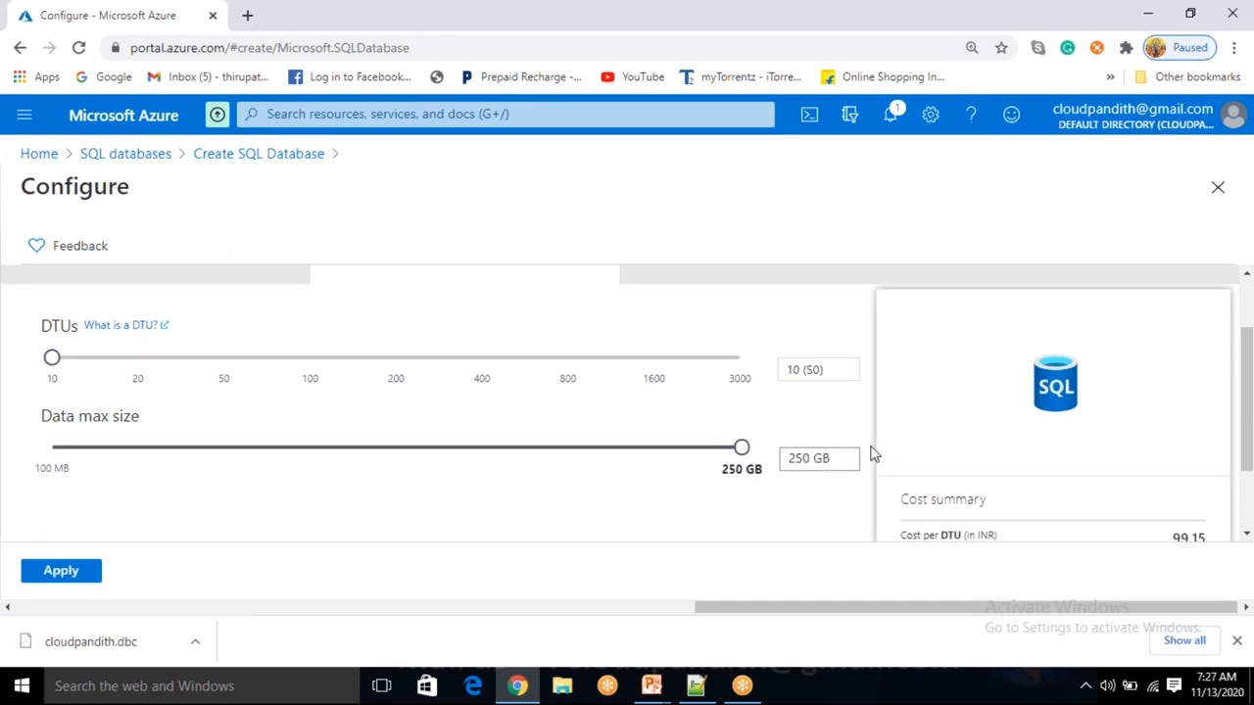
Keep the 250 GB data max size and apply the S0 configuration.
{"action": "scroll", "coordinate": [574, 366], "scroll_direction": "up", "scroll_amount": 2}
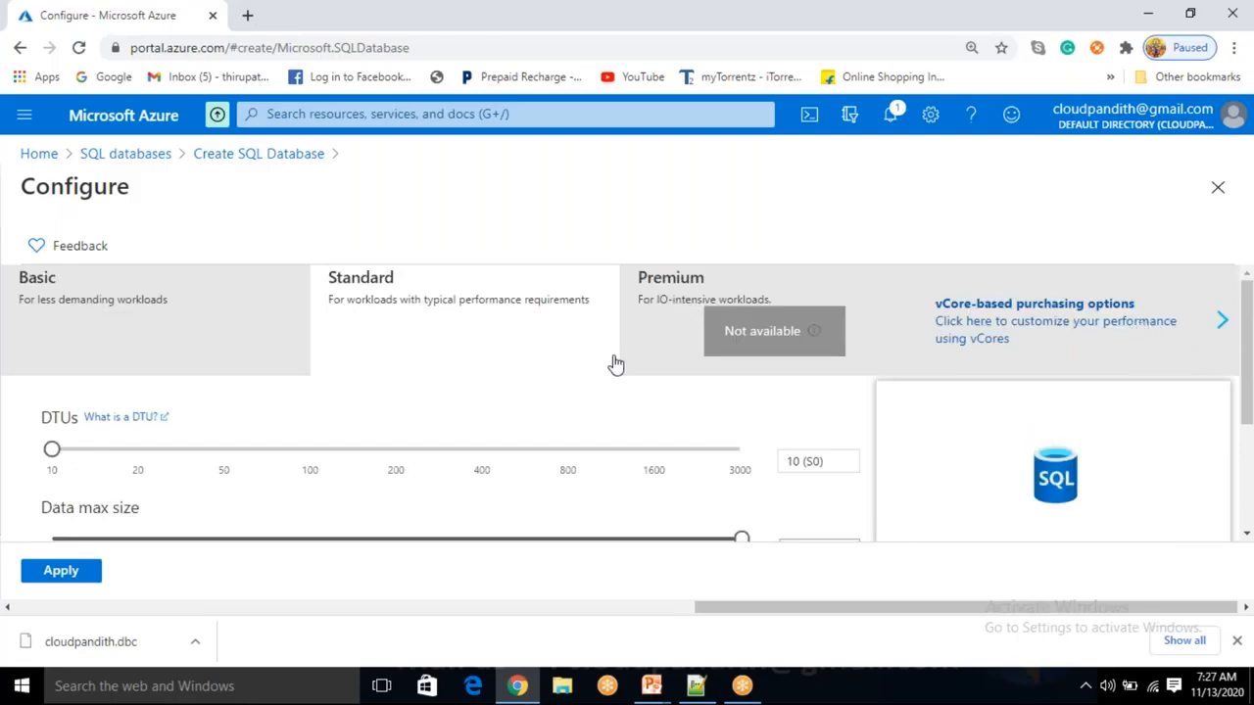
{"action": "scroll", "coordinate": [375, 480], "scroll_direction": "down", "scroll_amount": 2}
{"action": "scroll", "coordinate": [323, 489], "scroll_direction": "up", "scroll_amount": 1}
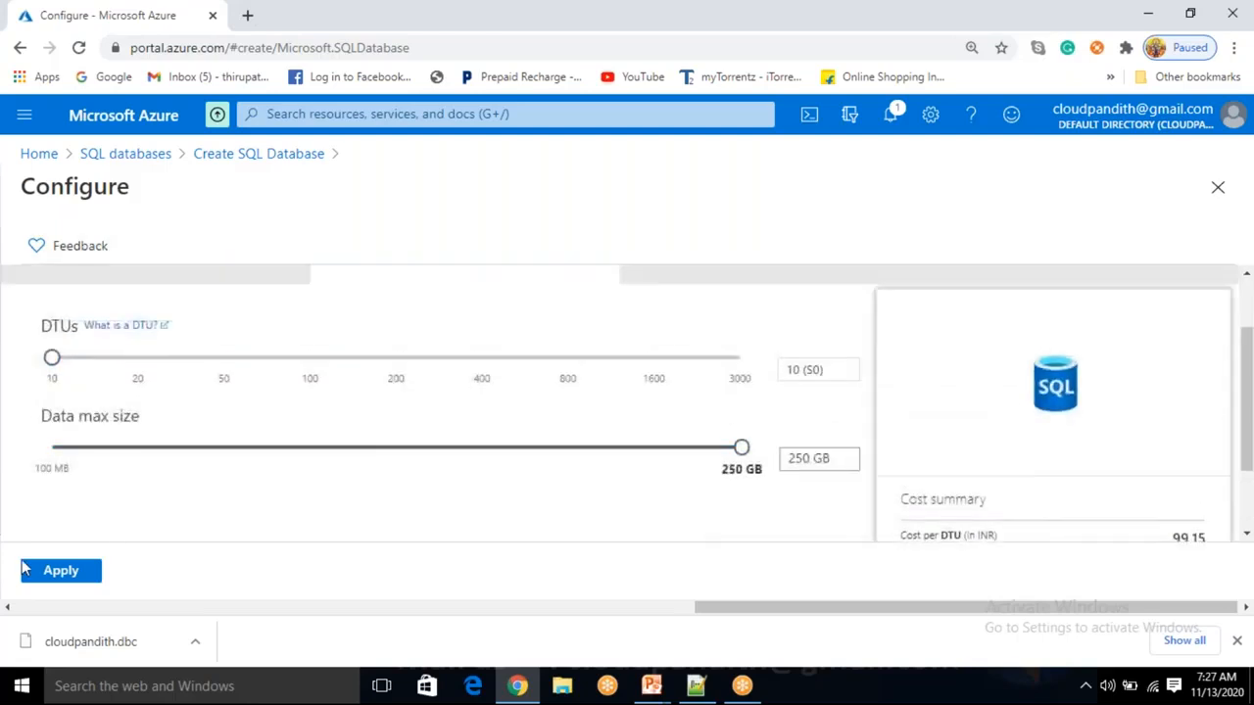
{"action": "scroll", "coordinate": [213, 458], "scroll_direction": "up", "scroll_amount": 1}
{"action": "scroll", "coordinate": [213, 459], "scroll_direction": "down", "scroll_amount": 2}
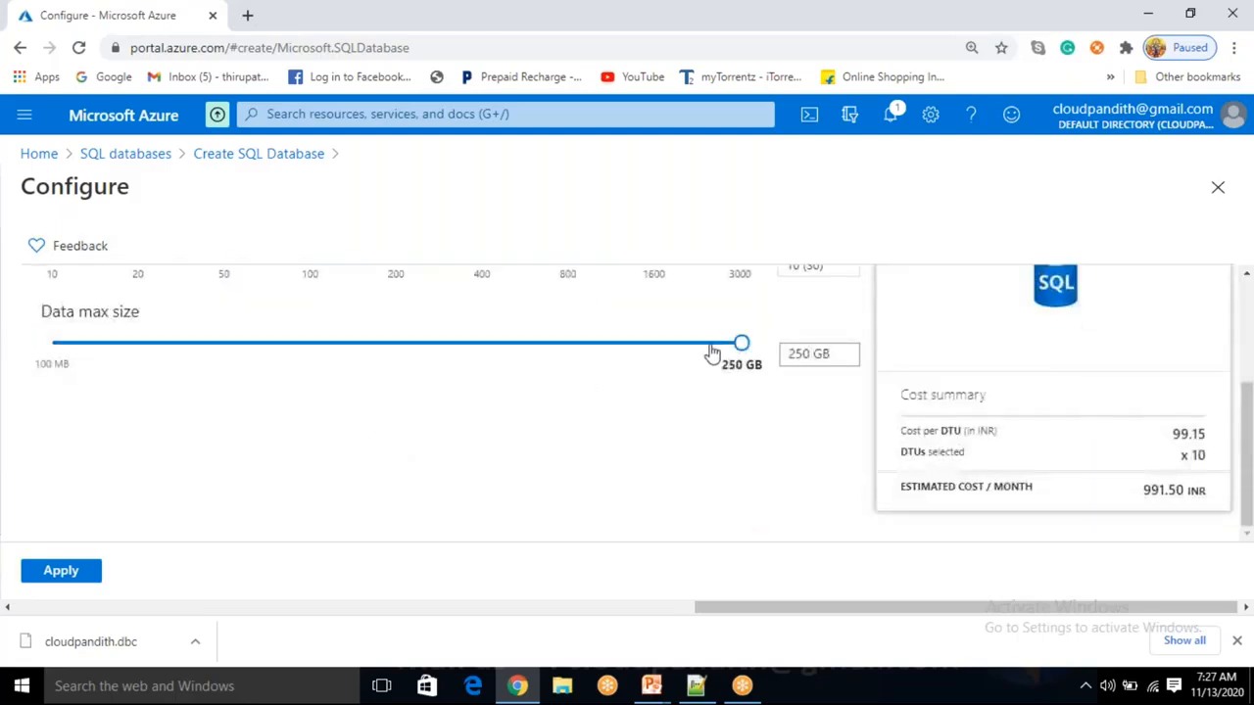
{"action": "scroll", "coordinate": [849, 406], "scroll_direction": "up", "scroll_amount": 1}
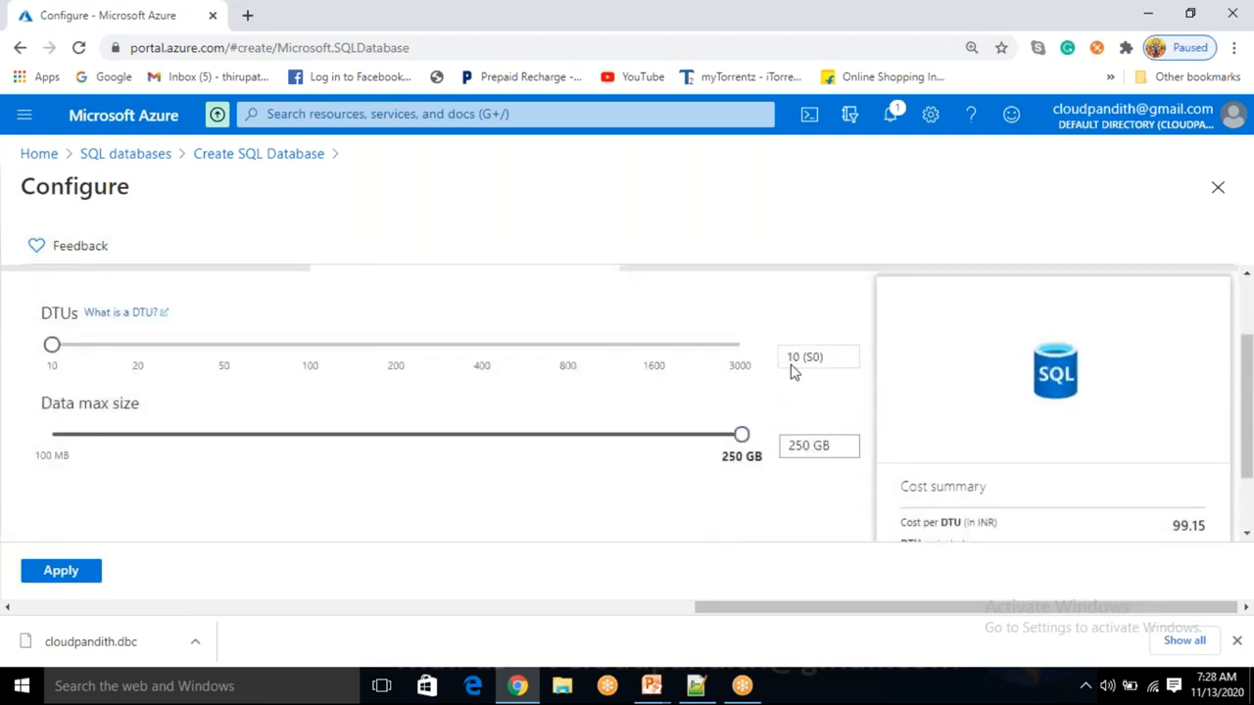
{"action": "left_click", "coordinate": [63, 574]}
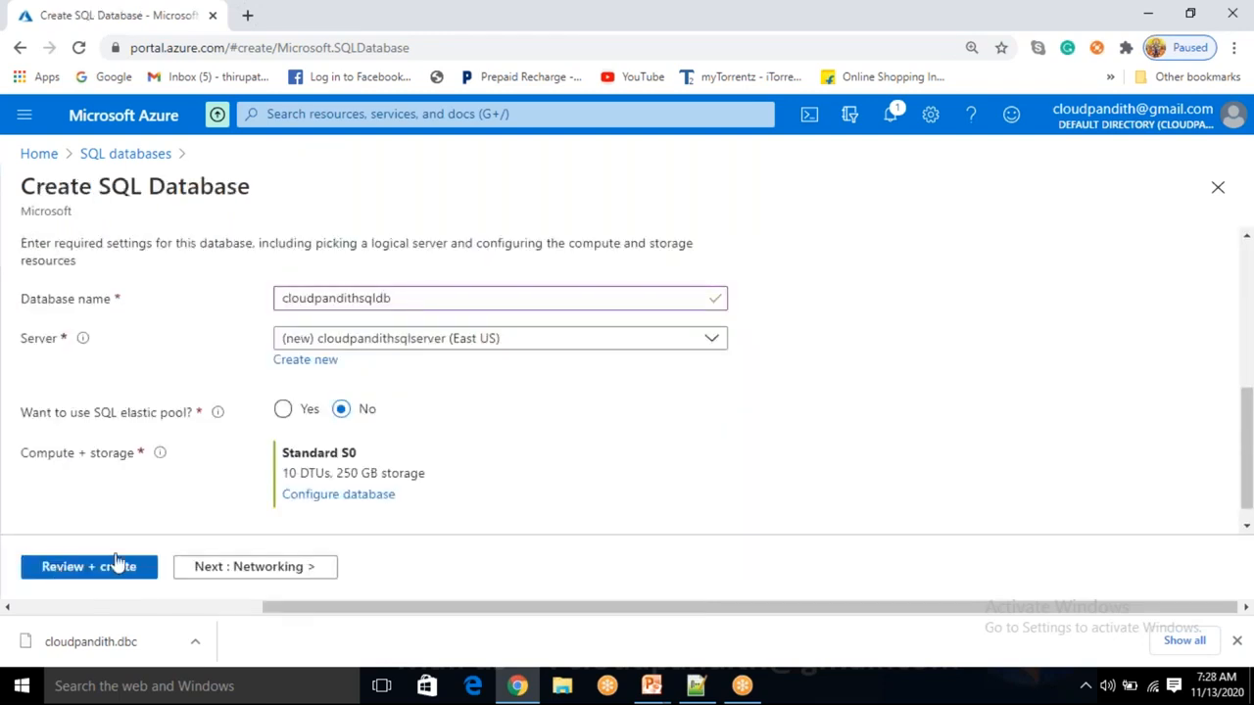
Accept default Networking, Additional settings and Tags, reaching the Review + create summary.
{"action": "scroll", "coordinate": [221, 512], "scroll_direction": "up", "scroll_amount": 6}
{"action": "left_click", "coordinate": [256, 574]}
{"action": "scroll", "coordinate": [281, 477], "scroll_direction": "down", "scroll_amount": 1}
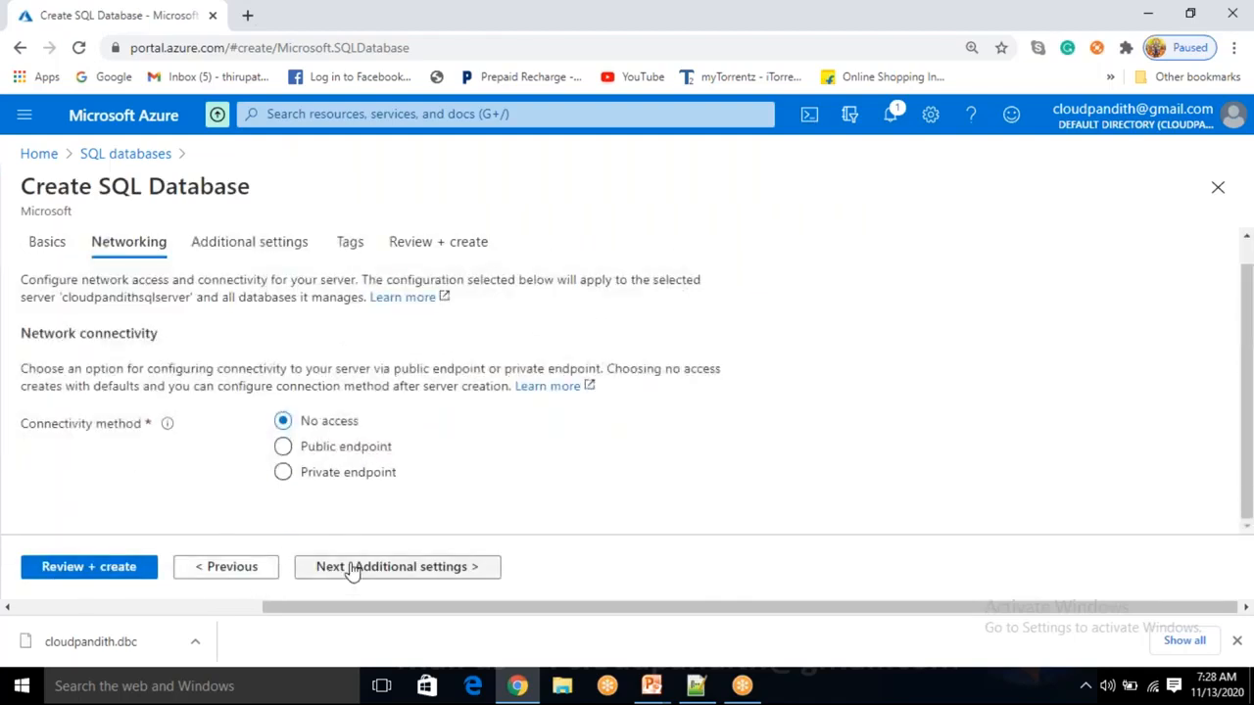
{"action": "left_click", "coordinate": [396, 568]}
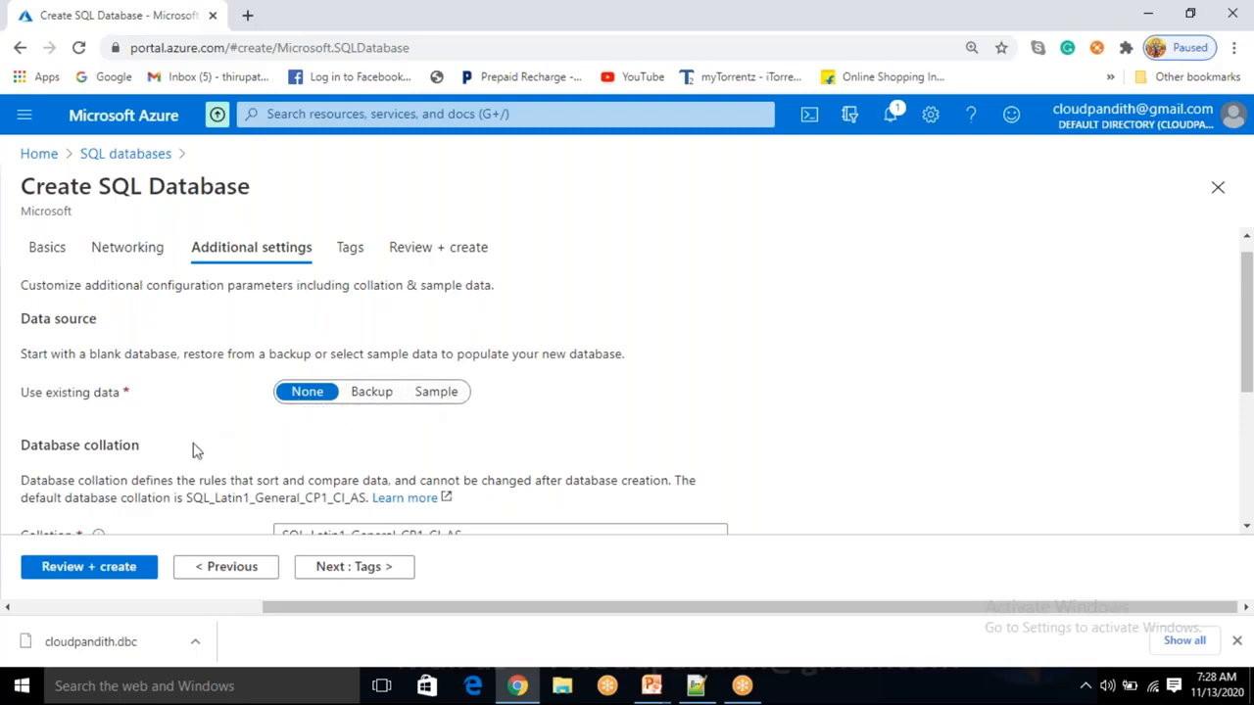
{"action": "left_click", "coordinate": [348, 568]}
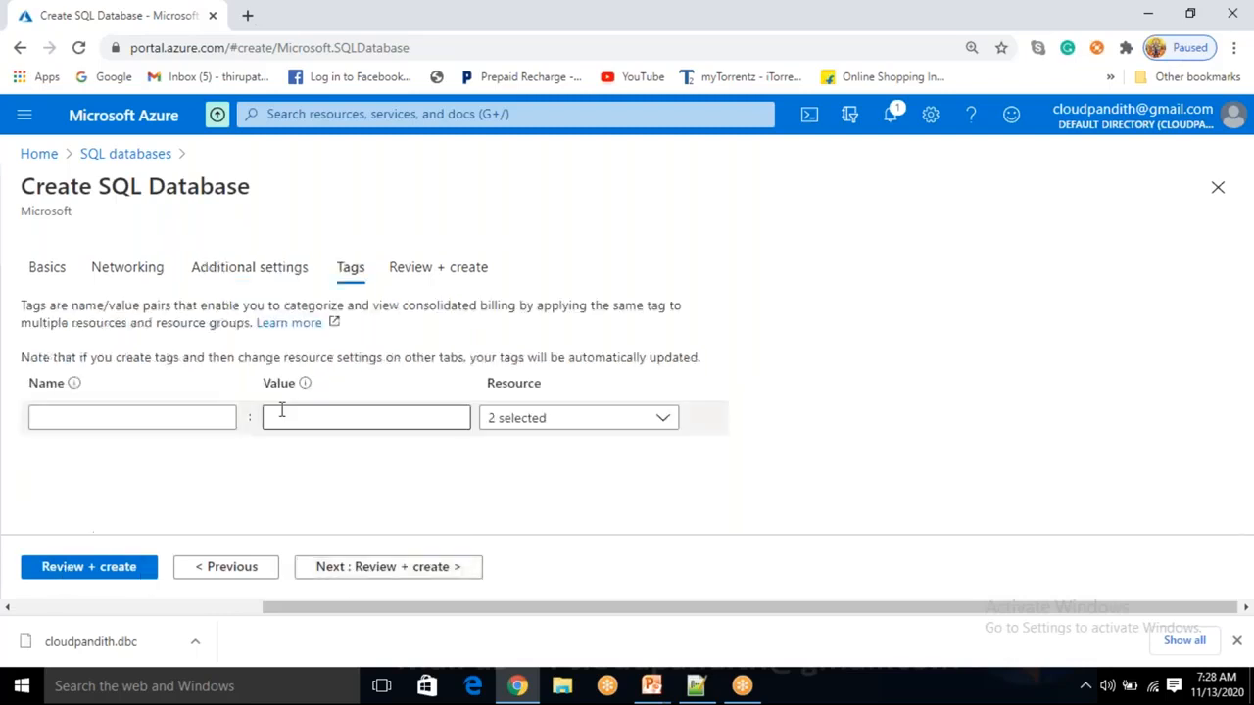
{"action": "left_click", "coordinate": [75, 576]}
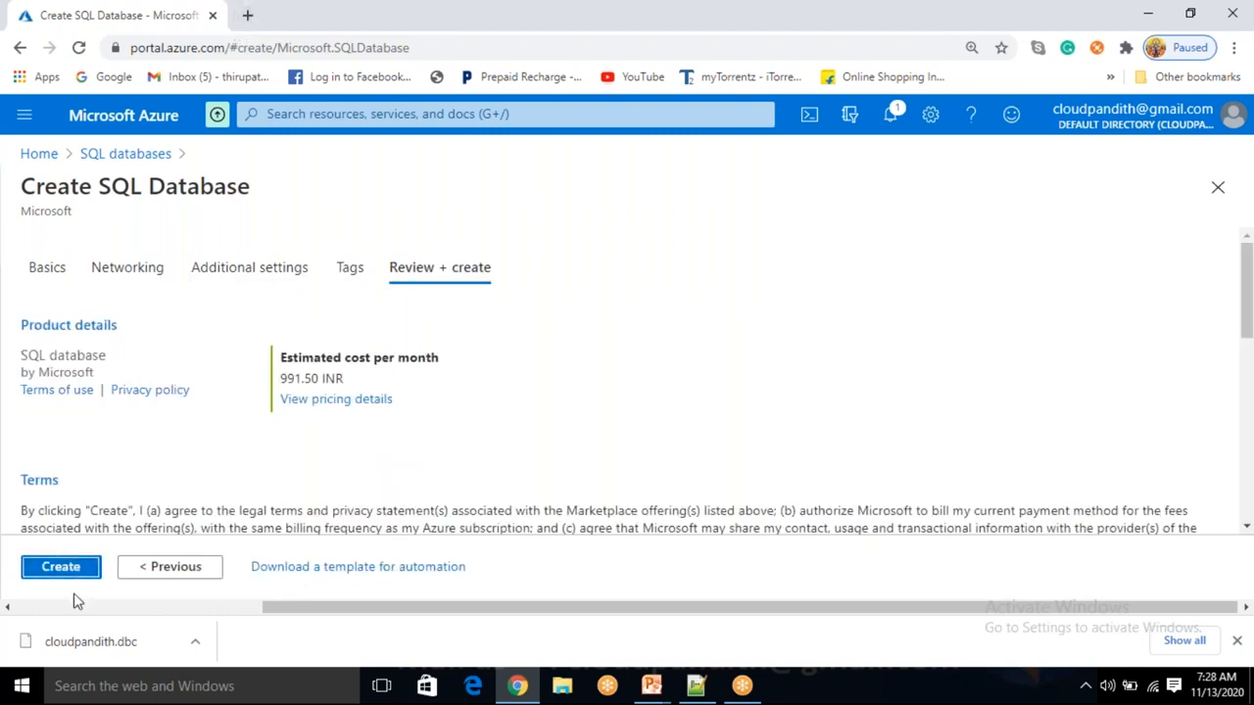
Submit the SQL database creation and load the Azure portal in a new browser tab.
{"action": "left_click", "coordinate": [71, 576]}
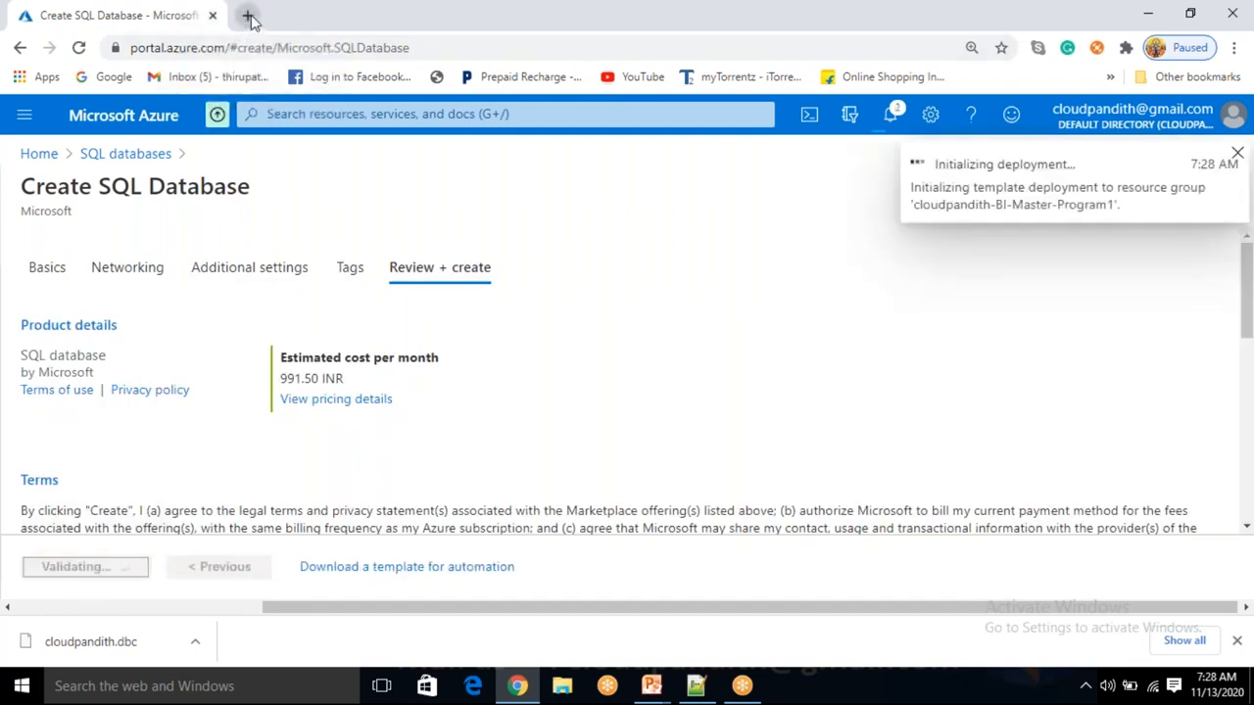
{"action": "left_click", "coordinate": [246, 15]}
{"action": "type", "text": "PORT"}
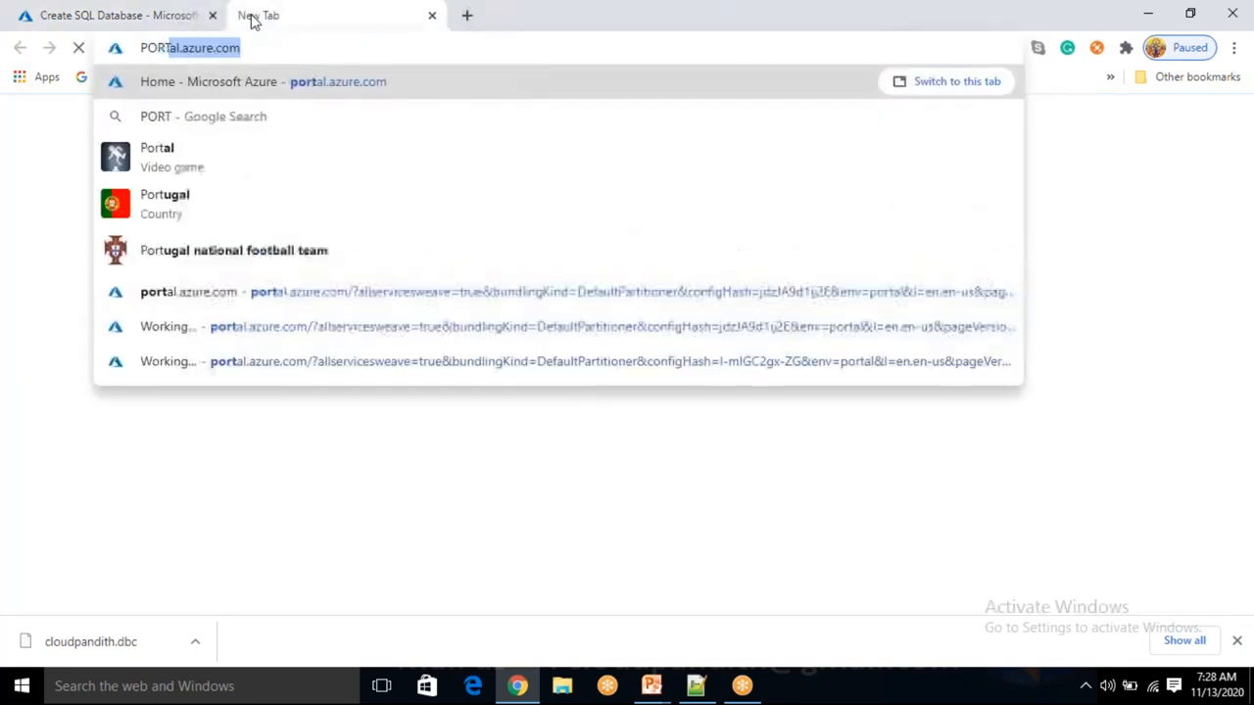
{"action": "key", "text": "Return"}
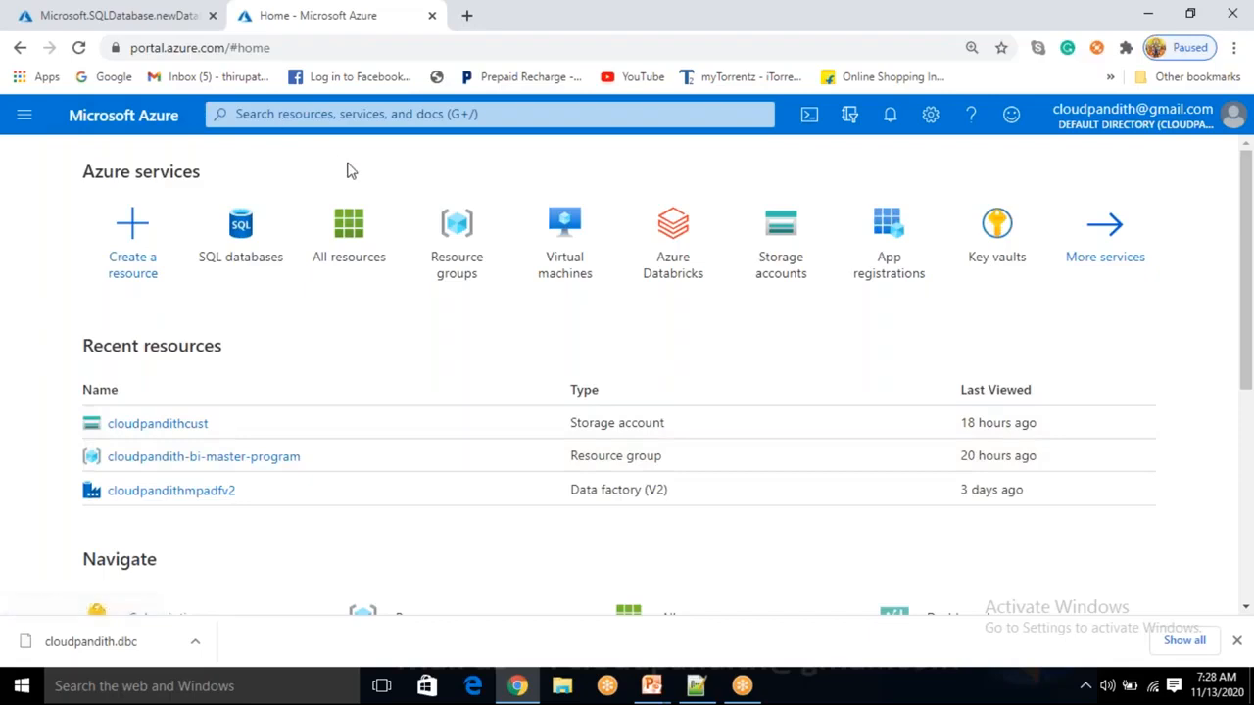
Search 'DATA FACT', open Data factories, and start adding a new factory.
{"action": "left_click", "coordinate": [425, 115]}
{"action": "type", "text": "D"}
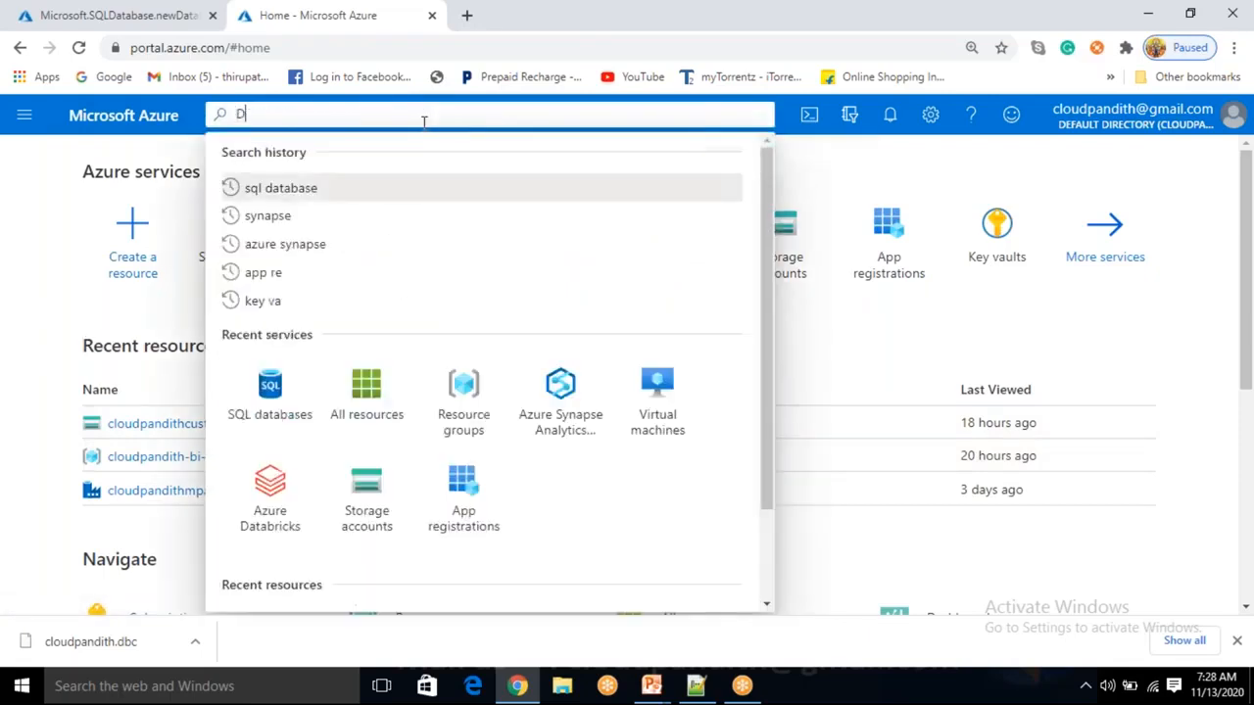
{"action": "type", "text": "ATA "}
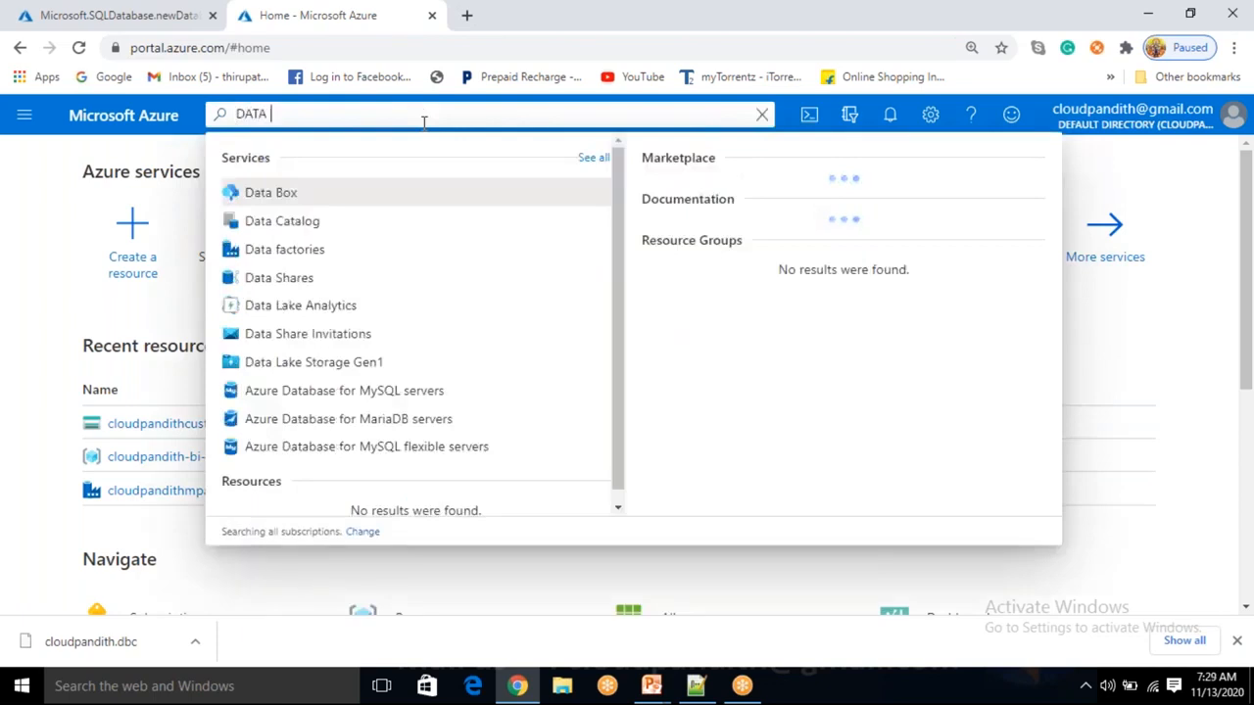
{"action": "type", "text": "FACT"}
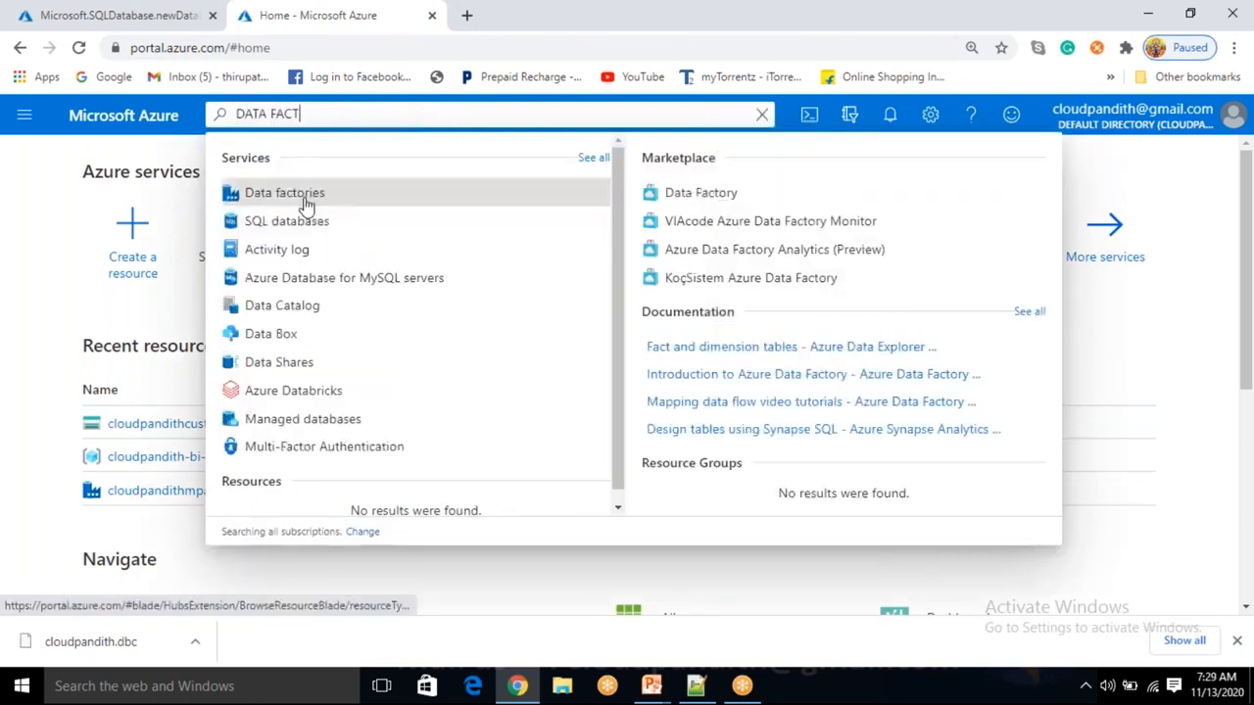
{"action": "left_click", "coordinate": [304, 203]}
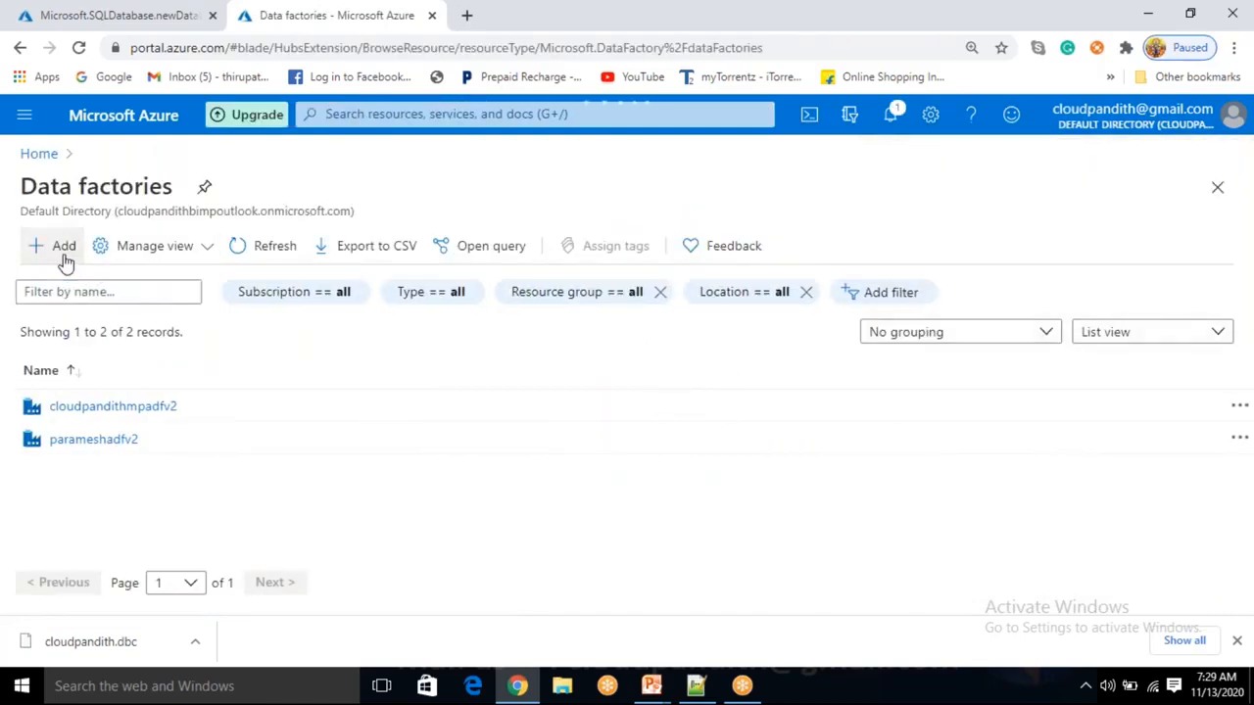
{"action": "left_click", "coordinate": [61, 250]}
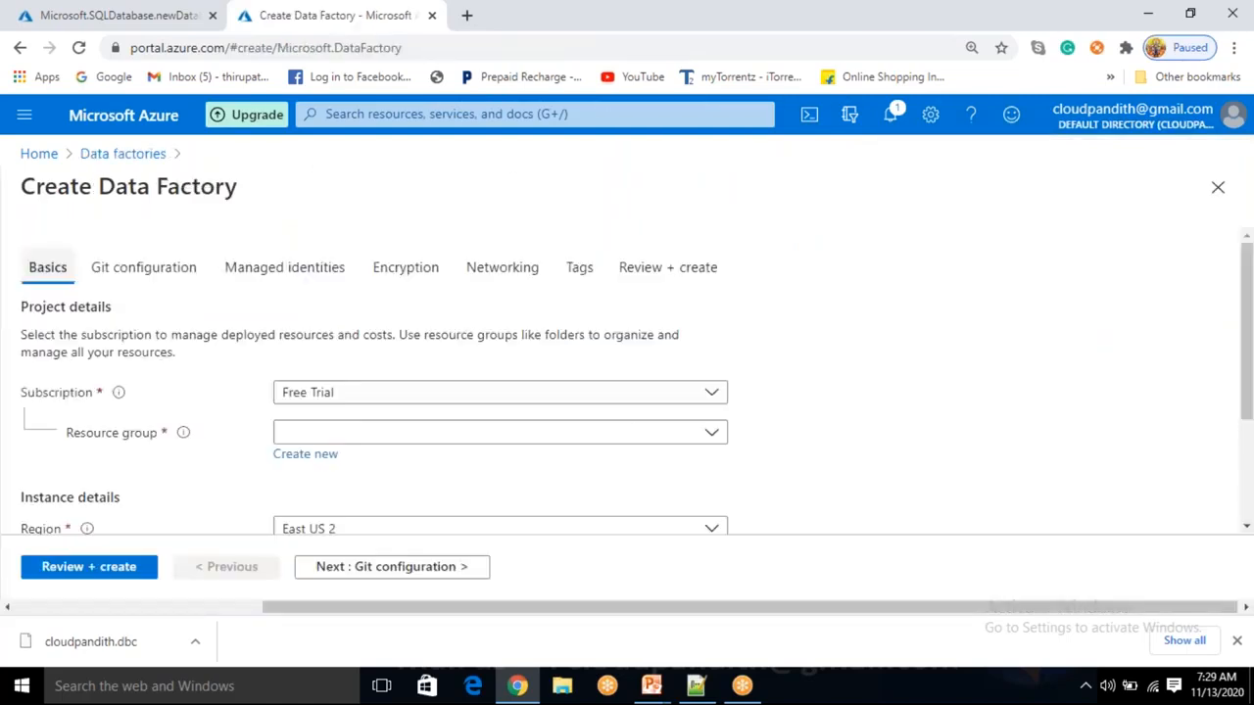
Put the V2 data factory in the BI Master Program1 resource group, named cloudpandithadfv2.
{"action": "left_click", "coordinate": [379, 440]}
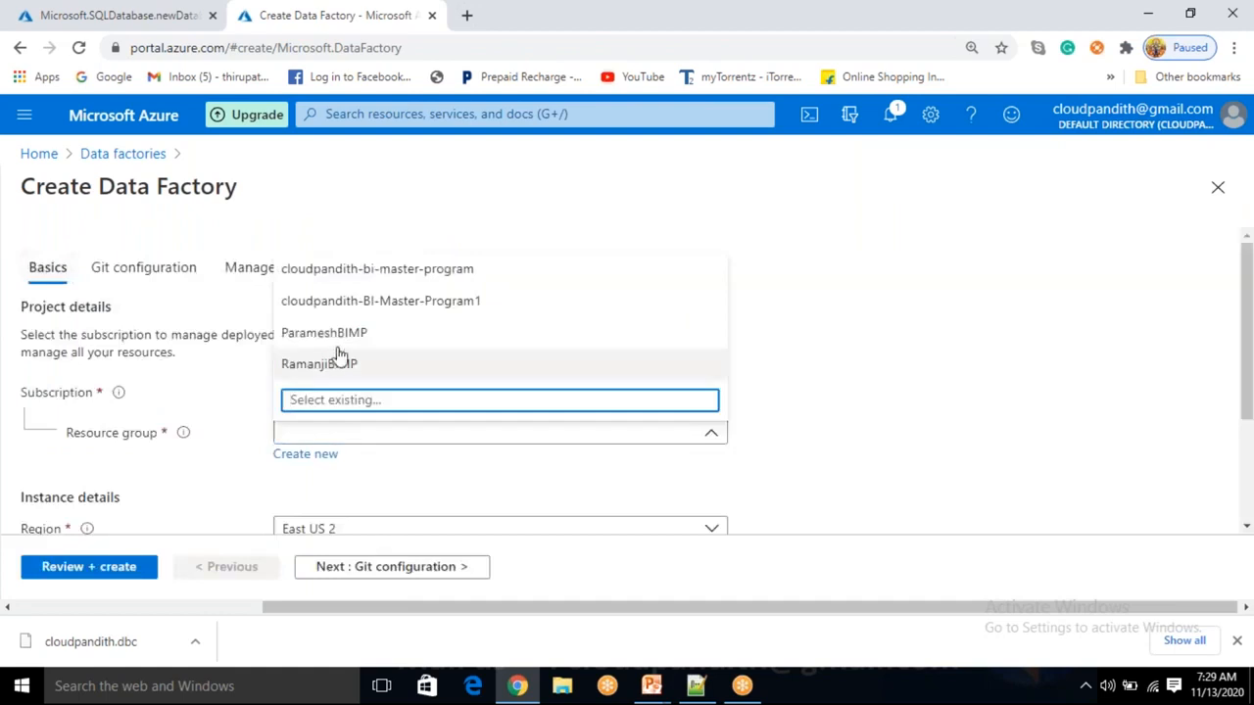
{"action": "left_click", "coordinate": [336, 301]}
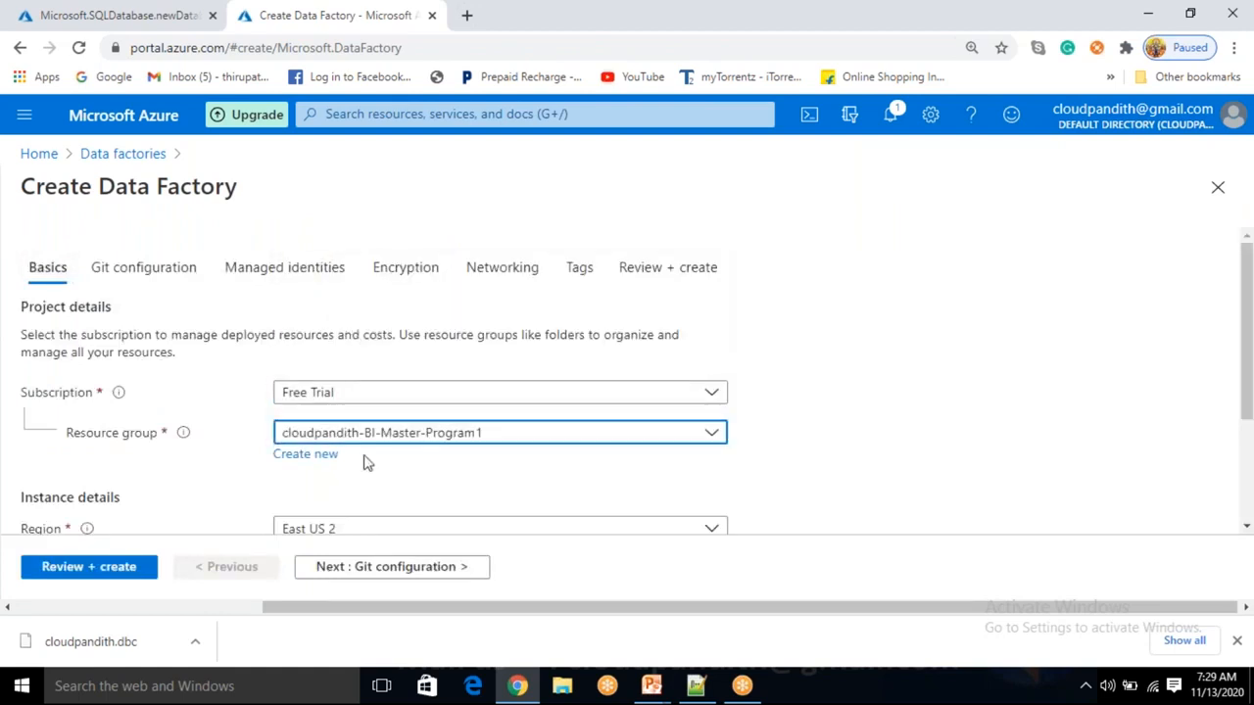
{"action": "scroll", "coordinate": [362, 383], "scroll_direction": "down", "scroll_amount": 2}
{"action": "left_click", "coordinate": [324, 400]}
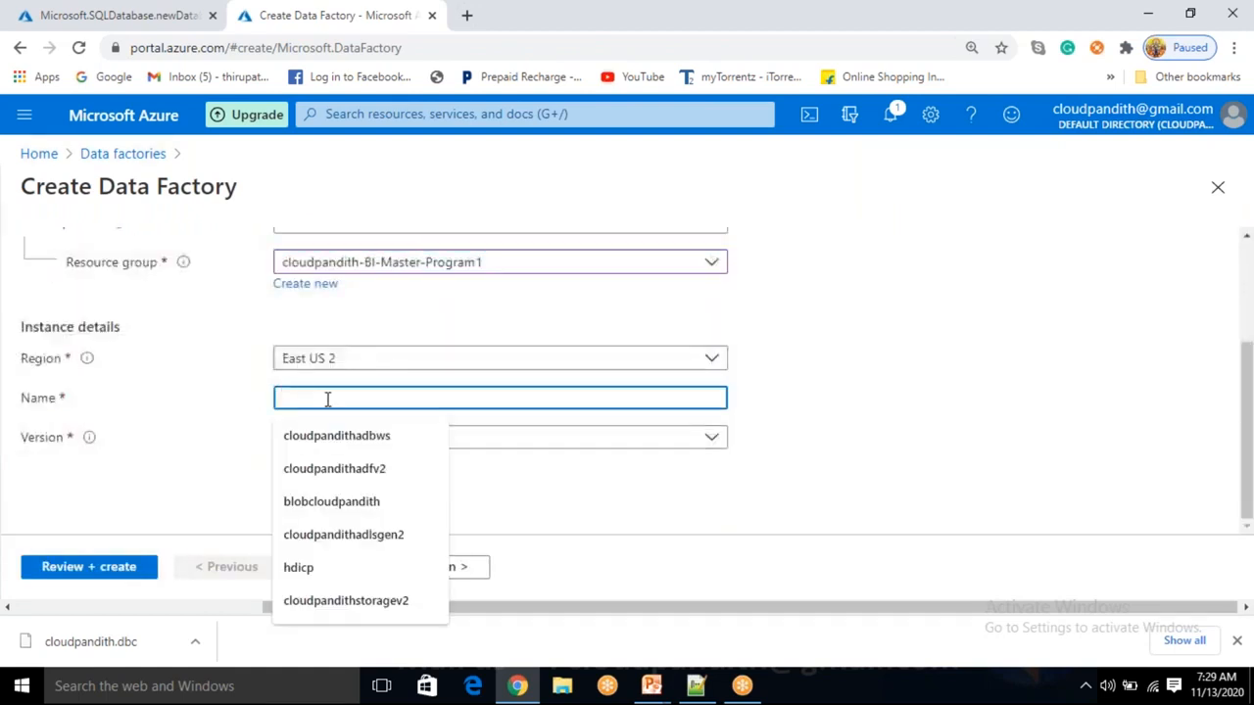
{"action": "type", "text": "CLOUDPANDITHAD"}
{"action": "key", "text": "ctrl+a"}
{"action": "key", "text": "BackSpace"}
{"action": "type", "text": "cloudpandithadfv2"}
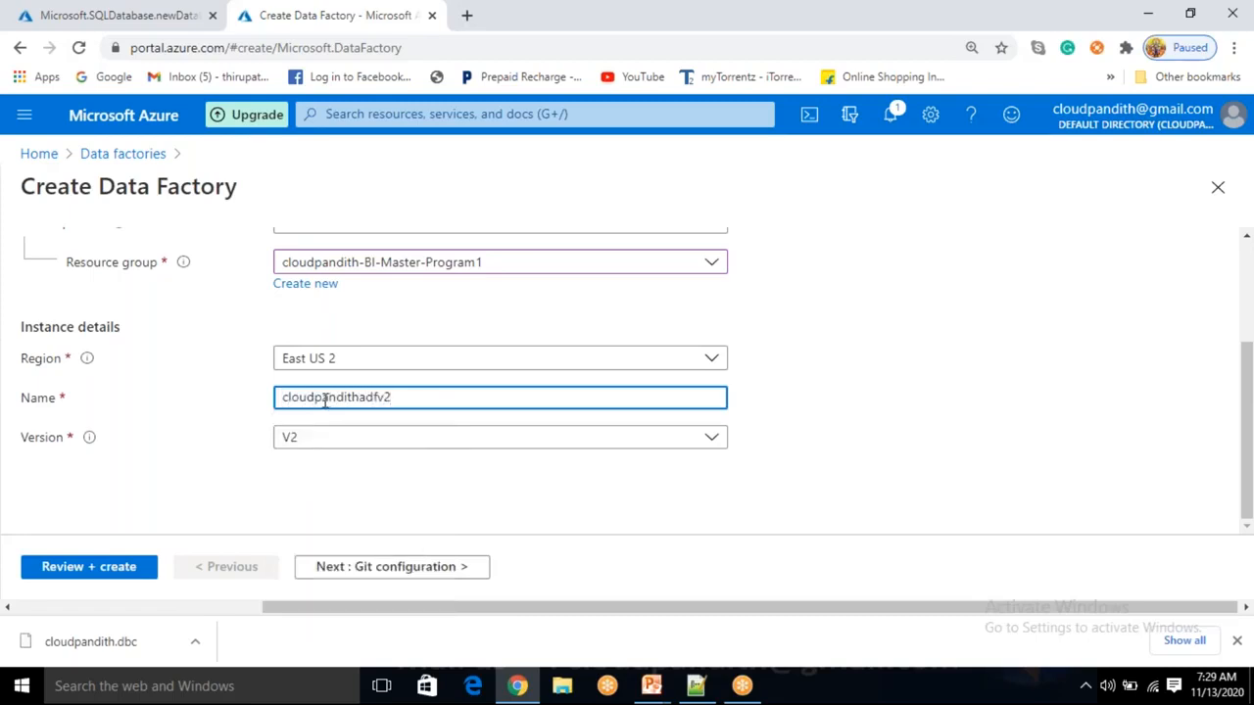
{"action": "left_click", "coordinate": [895, 389]}
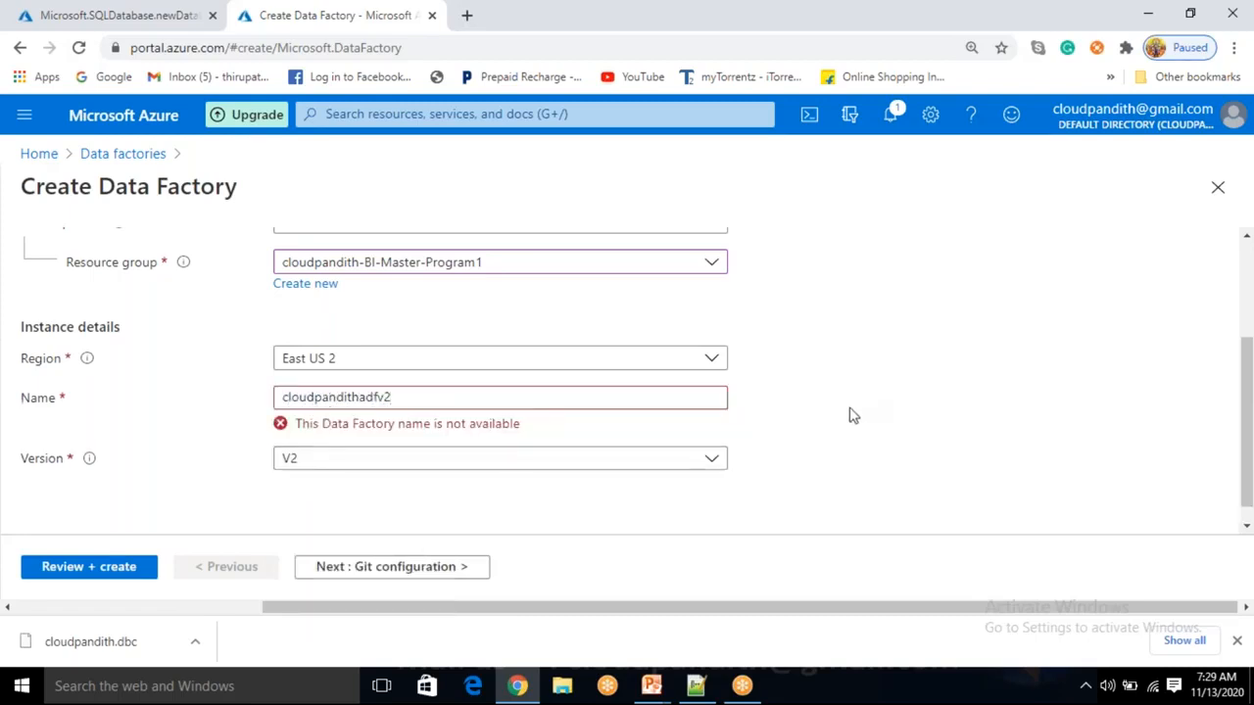
Revise the name to the available cloudpandithbihmpadfv2 and continue to Git configuration.
{"action": "left_click", "coordinate": [361, 398]}
{"action": "type", "text": "mp"}
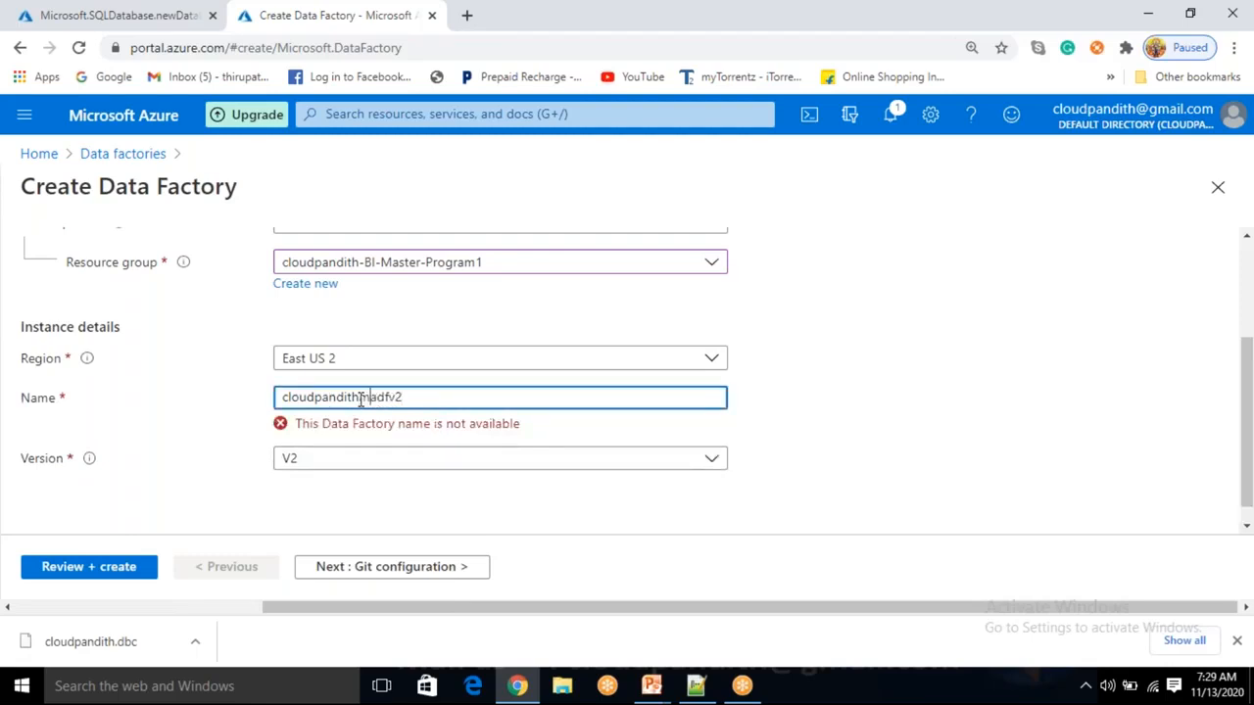
{"action": "left_click", "coordinate": [909, 396]}
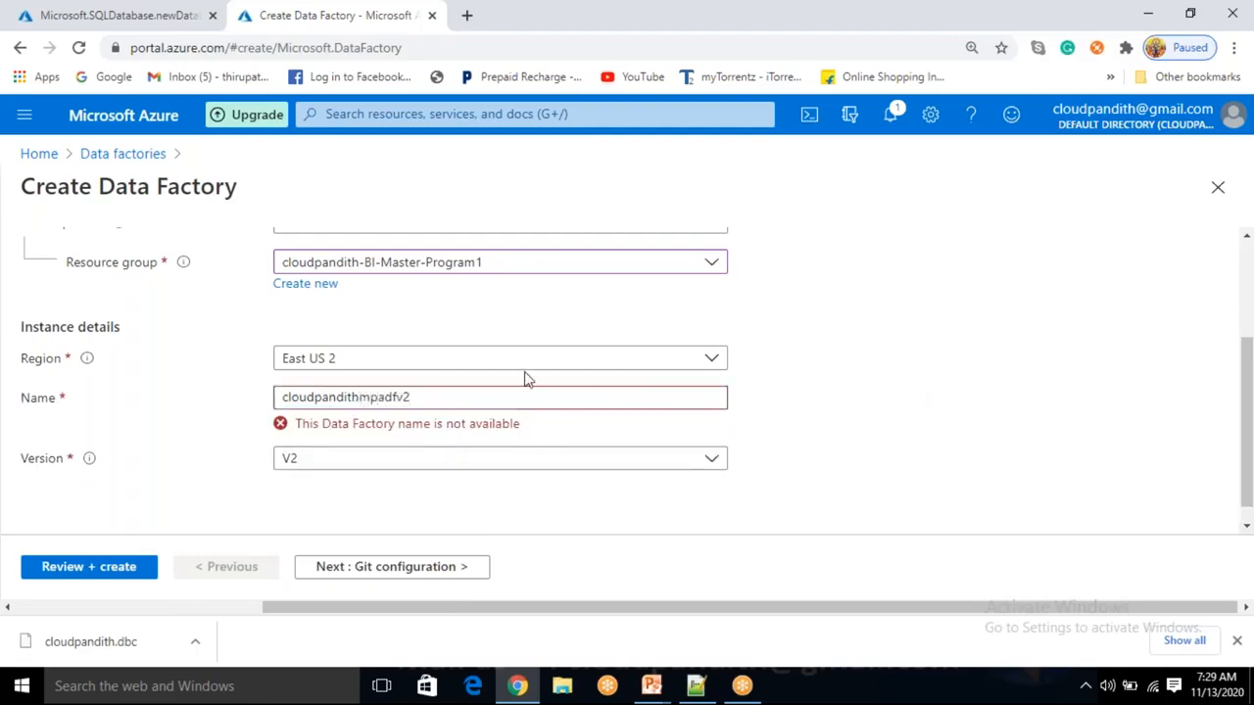
{"action": "left_click", "coordinate": [372, 398]}
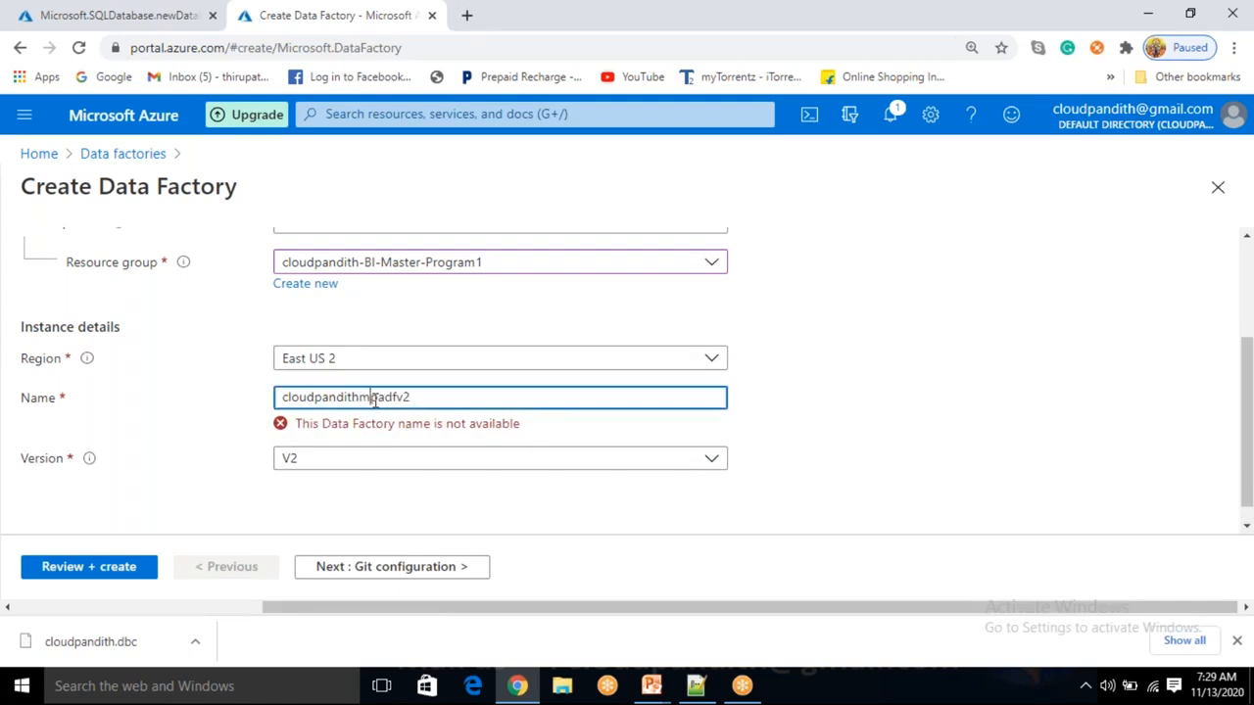
{"action": "type", "text": "bi"}
{"action": "key", "text": "ctrl+a"}
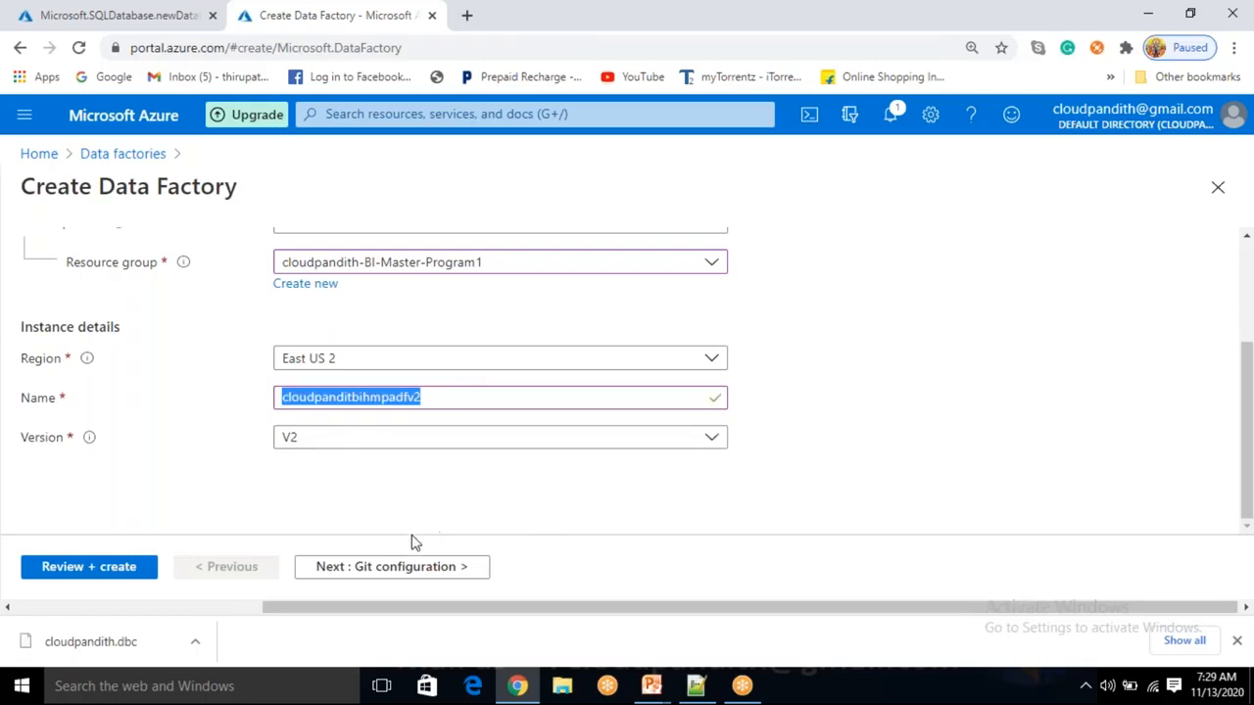
{"action": "left_click", "coordinate": [423, 499]}
{"action": "left_click", "coordinate": [382, 567]}
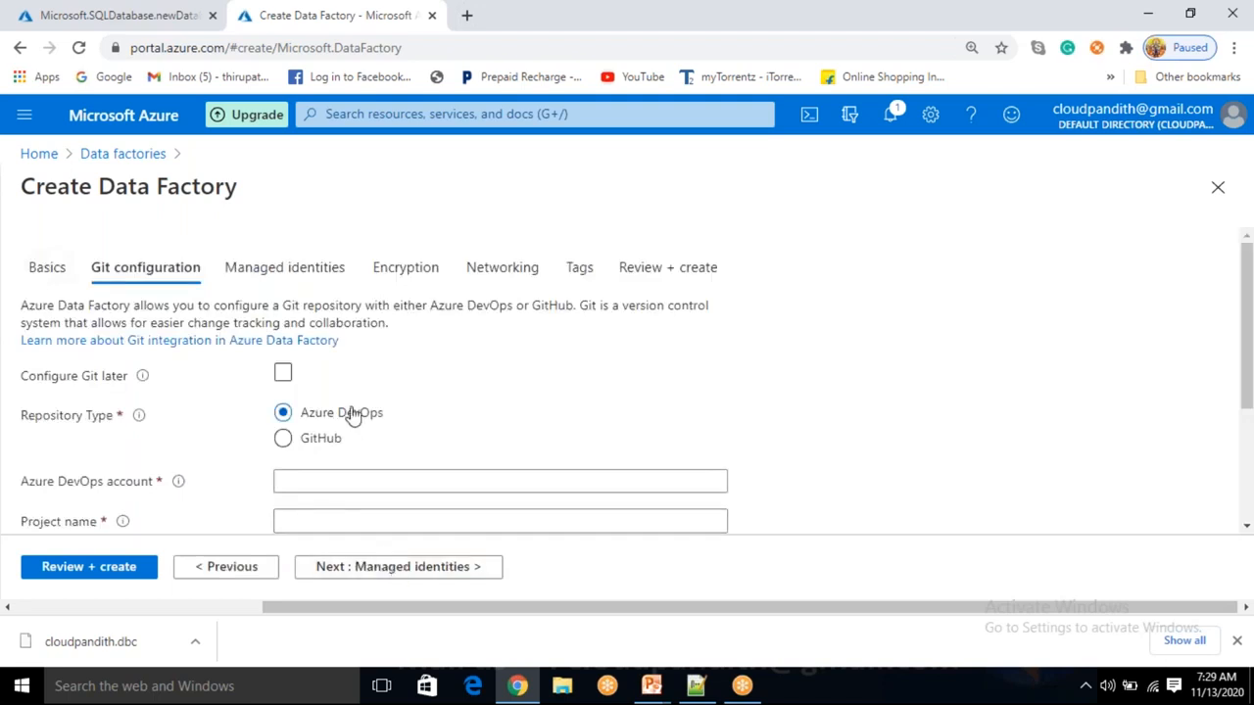
Skip Git setup and keep default Managed identities, Encryption and Networking settings.
{"action": "left_click", "coordinate": [282, 374]}
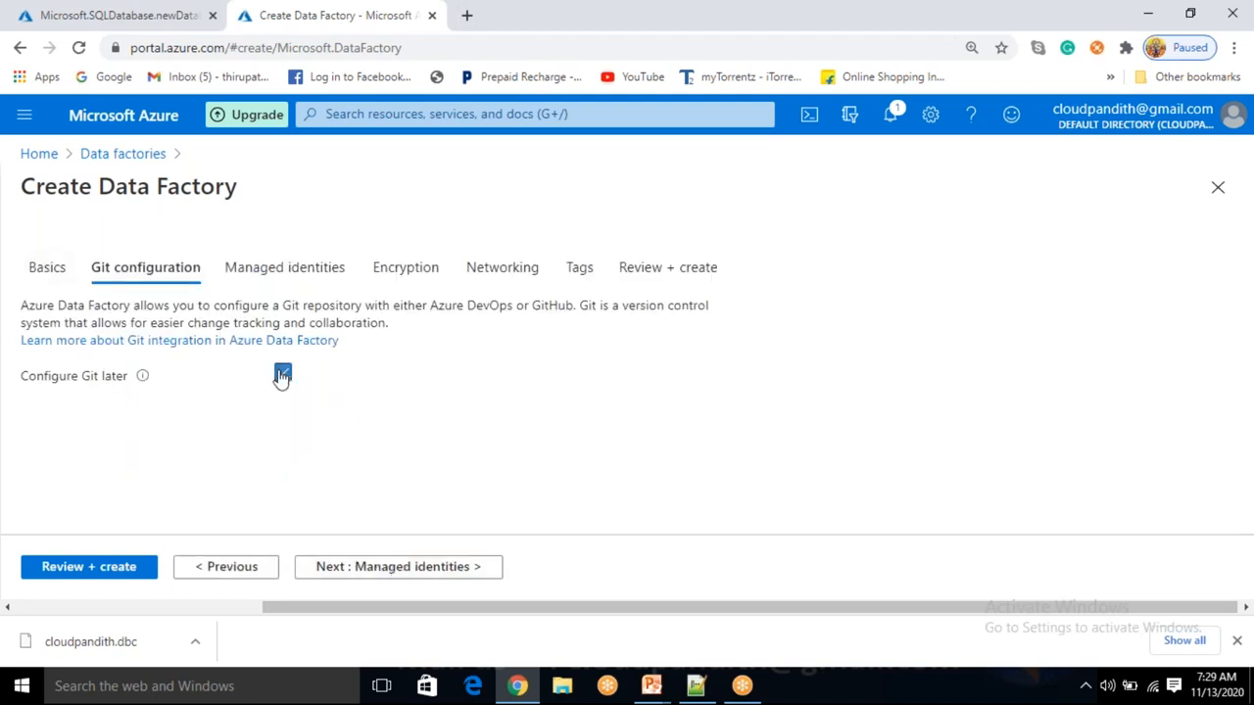
{"action": "left_click", "coordinate": [364, 570]}
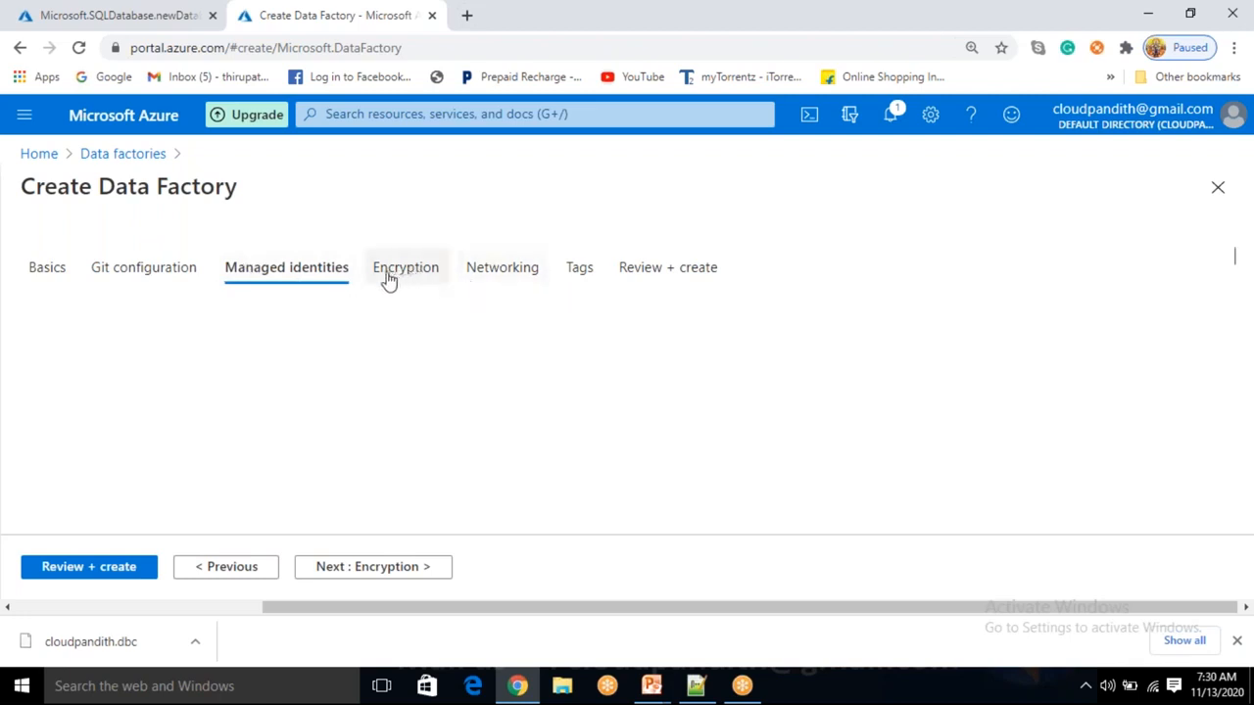
{"action": "left_click", "coordinate": [394, 568]}
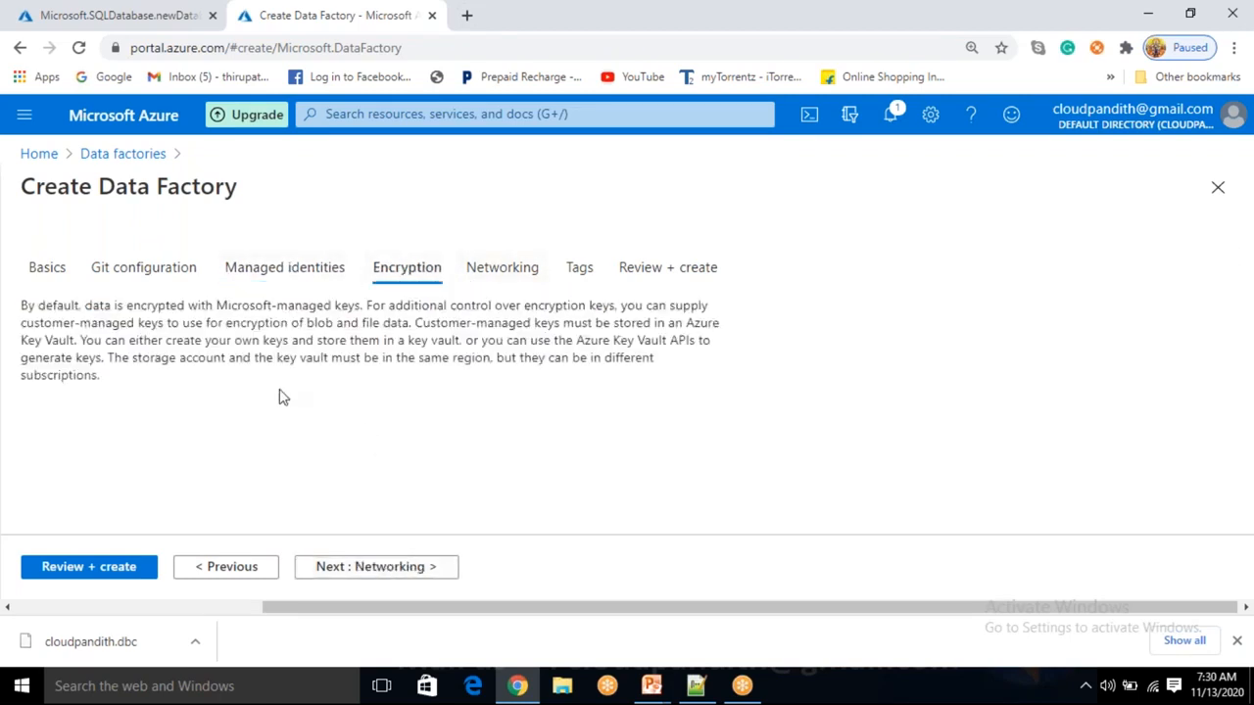
{"action": "left_click", "coordinate": [308, 264]}
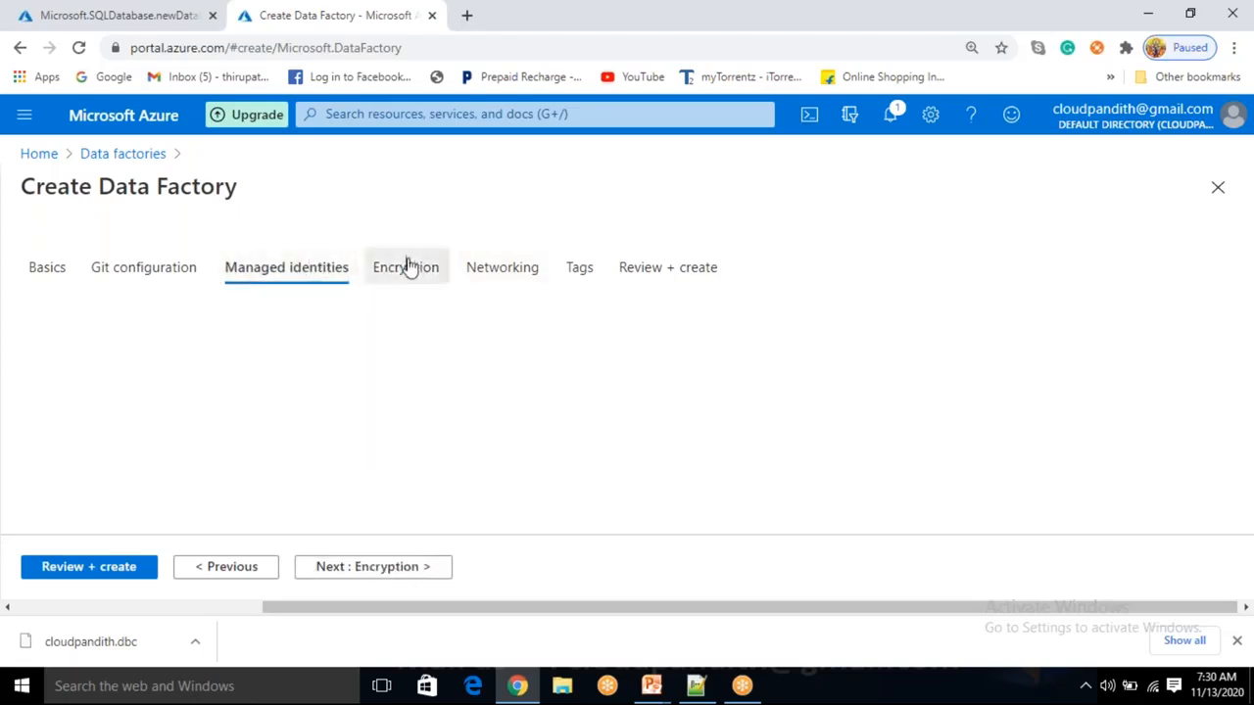
{"action": "left_click", "coordinate": [409, 264]}
{"action": "left_click", "coordinate": [401, 566]}
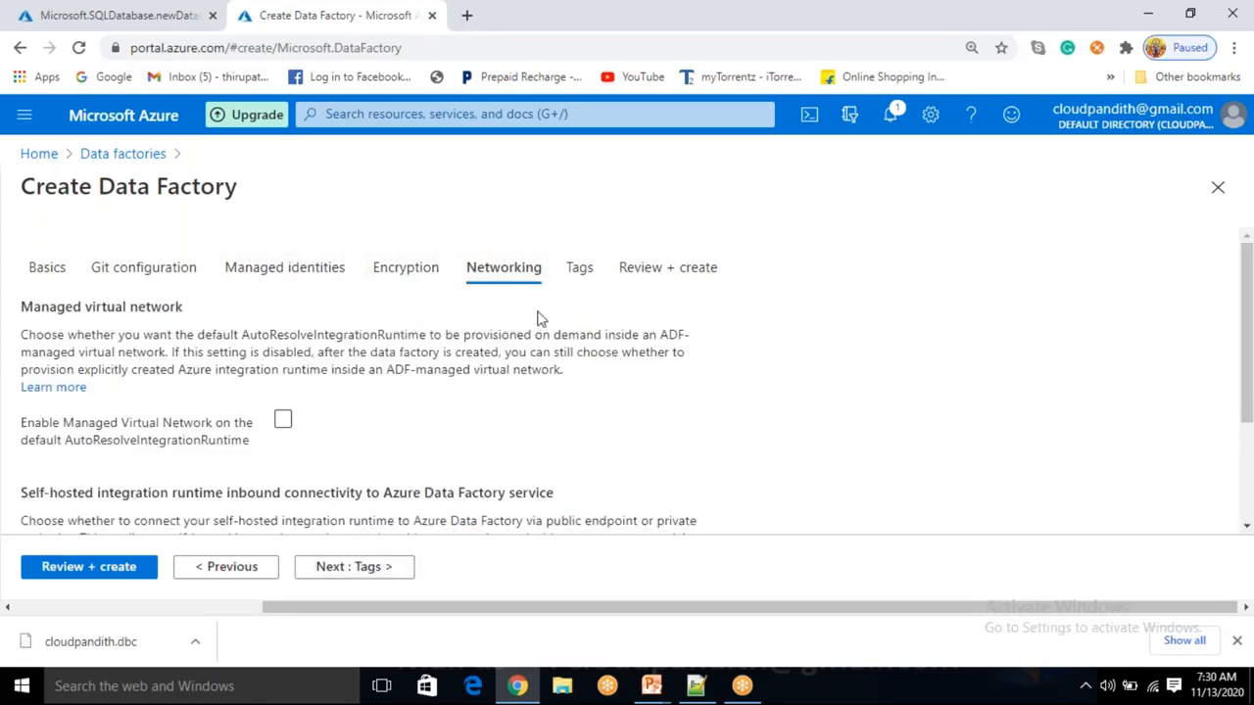
{"action": "scroll", "coordinate": [351, 452], "scroll_direction": "down", "scroll_amount": 2}
{"action": "scroll", "coordinate": [353, 470], "scroll_direction": "up", "scroll_amount": 2}
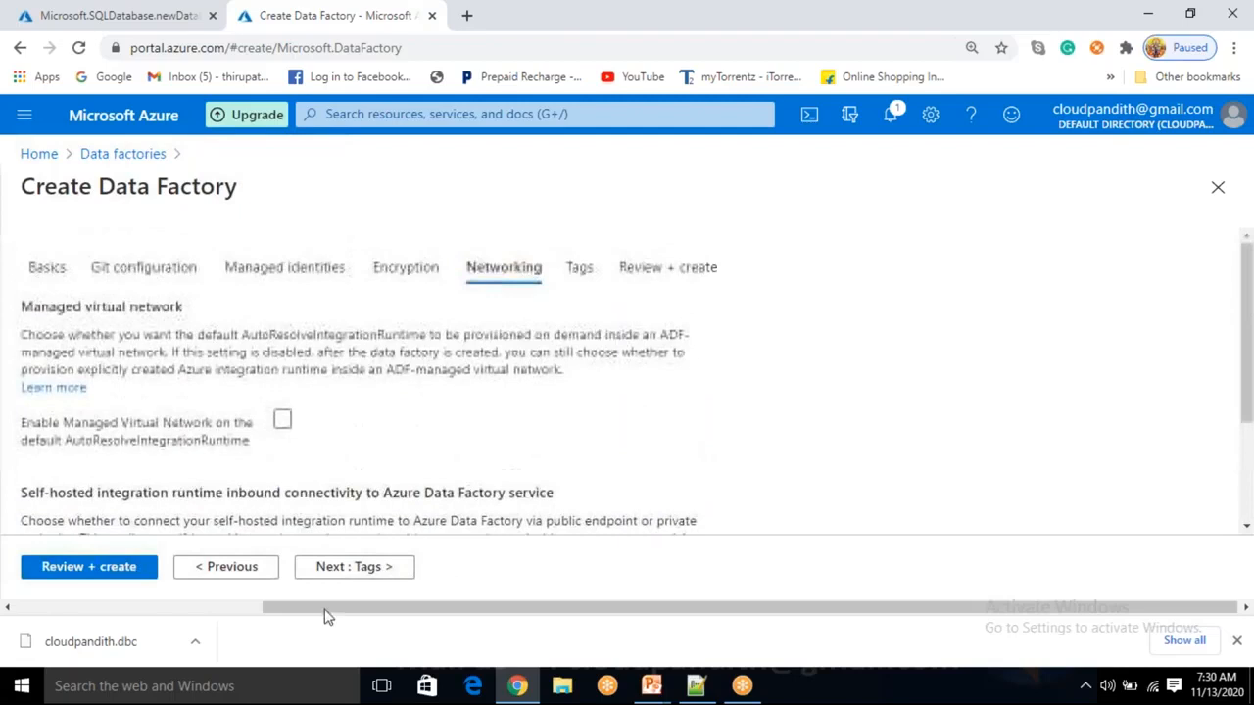
Leave tags empty, pass review validation, and submit the data factory deployment.
{"action": "left_click", "coordinate": [363, 573]}
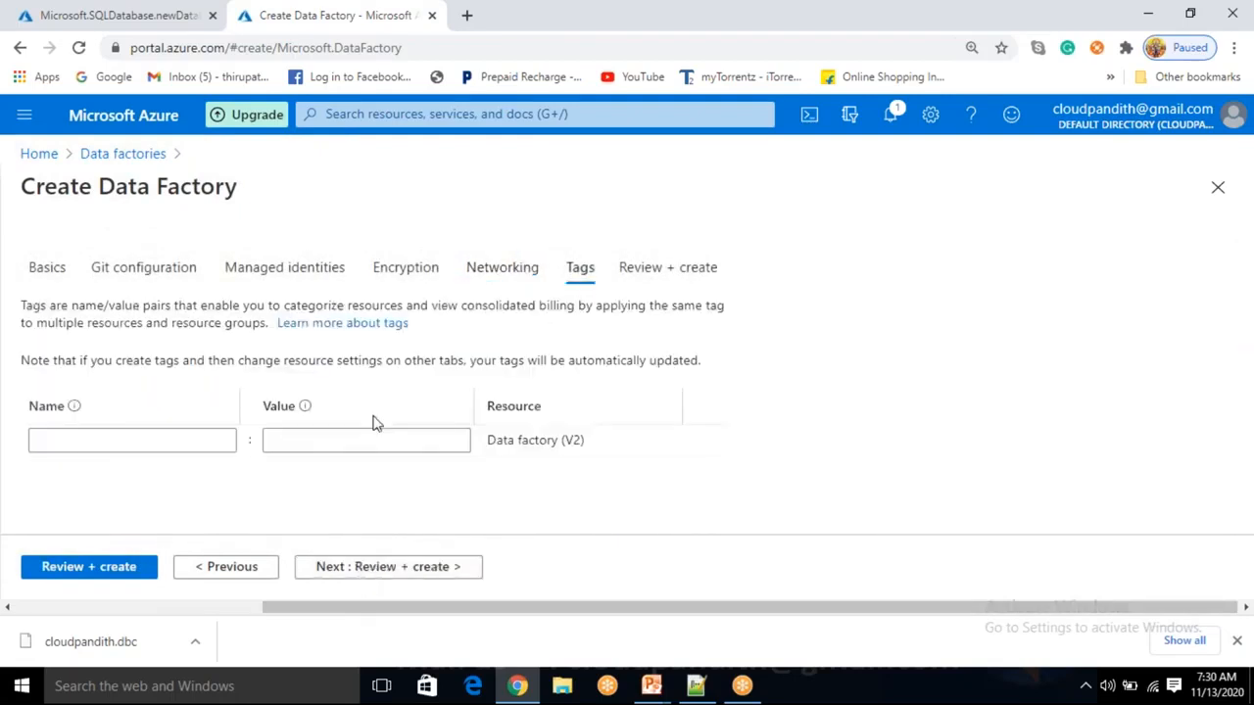
{"action": "left_click", "coordinate": [195, 442]}
{"action": "left_click", "coordinate": [296, 440]}
{"action": "left_click", "coordinate": [386, 507]}
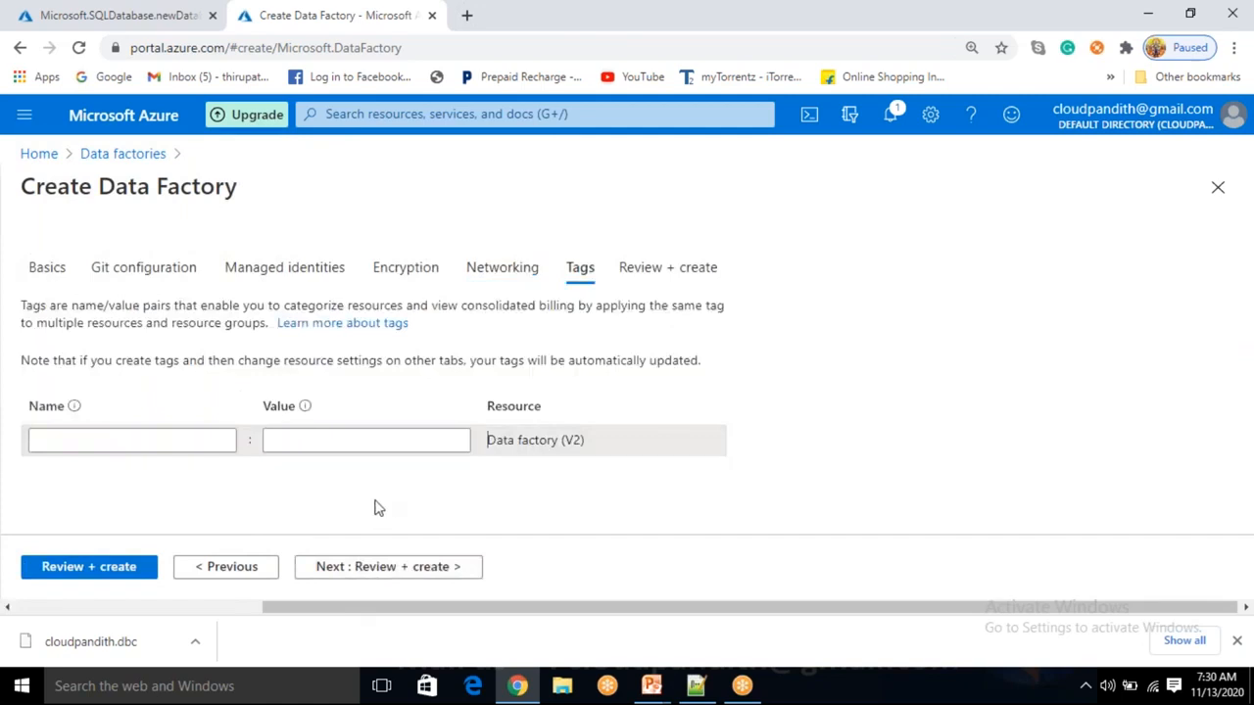
{"action": "left_click", "coordinate": [101, 574]}
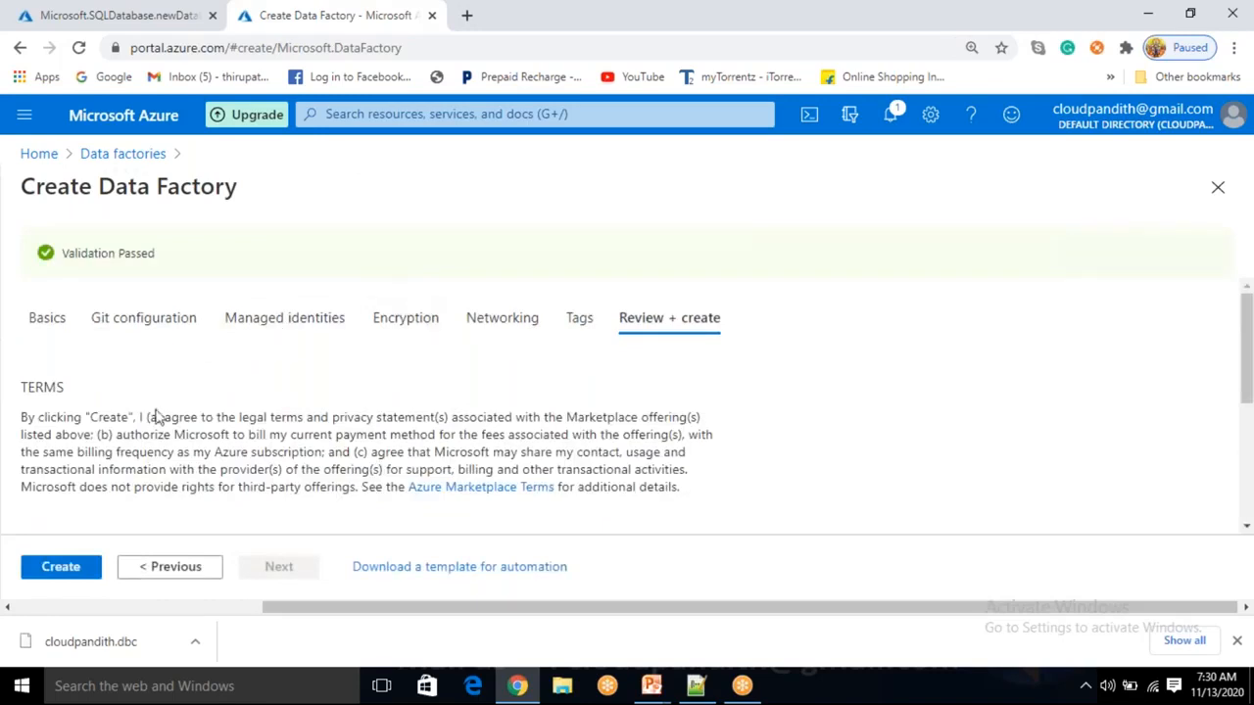
{"action": "left_click", "coordinate": [61, 568]}
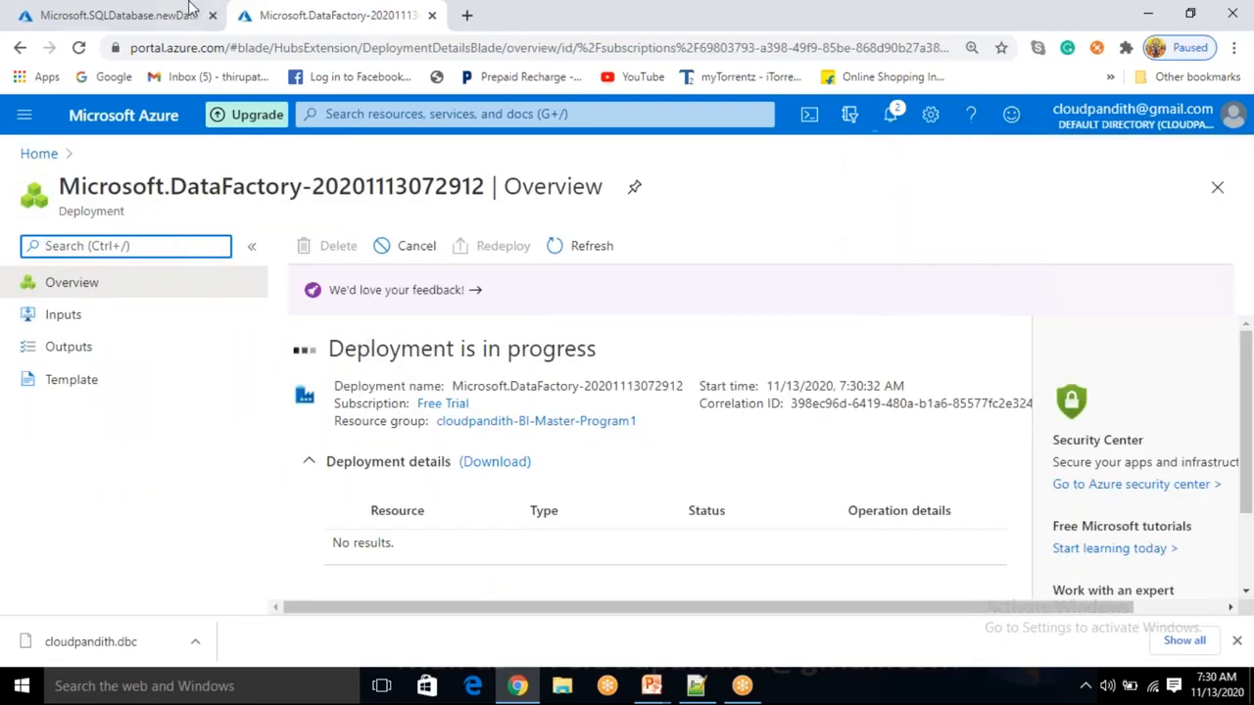
Check the SQL deployment, then open the resource group of the succeeded data factory.
{"action": "left_click", "coordinate": [145, 9]}
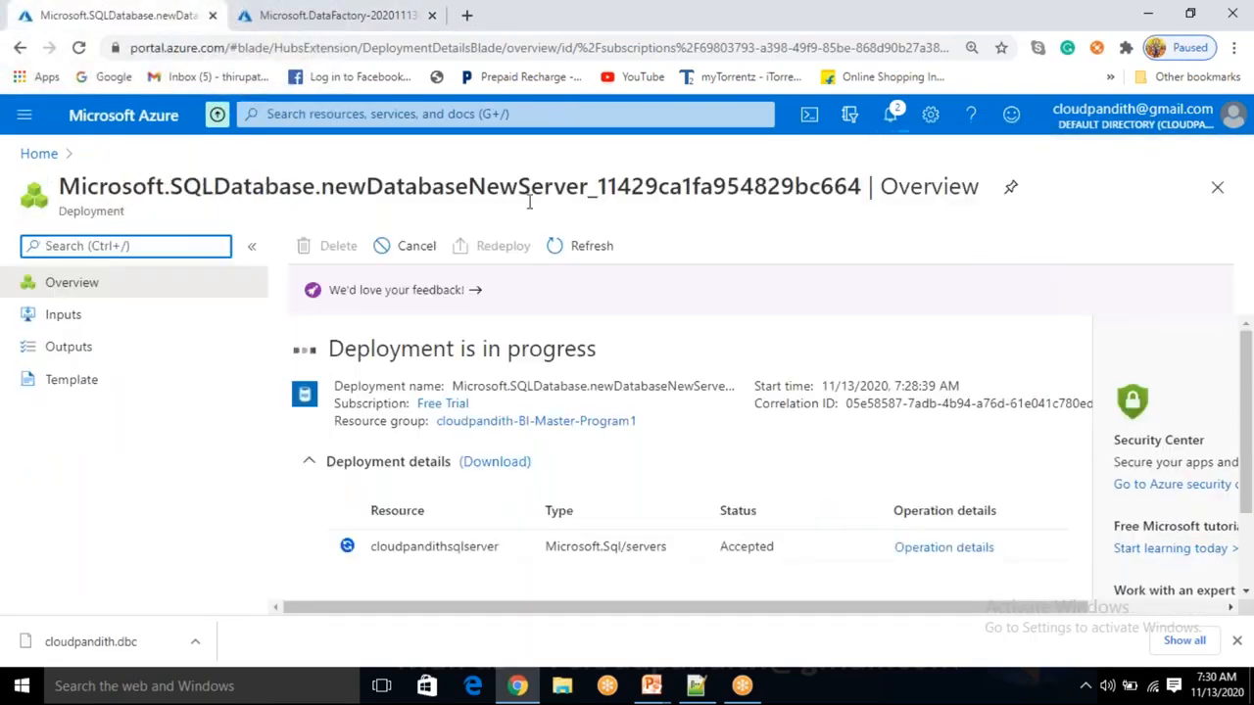
{"action": "left_click", "coordinate": [571, 245]}
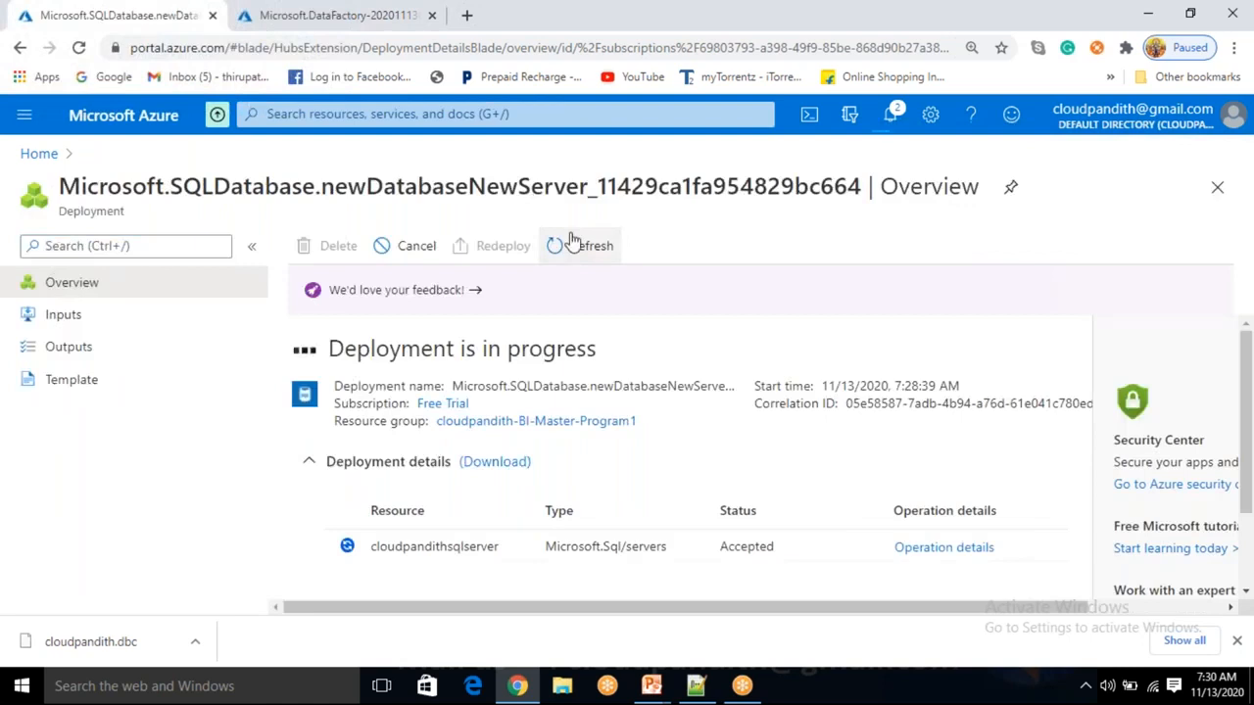
{"action": "left_click", "coordinate": [323, 16]}
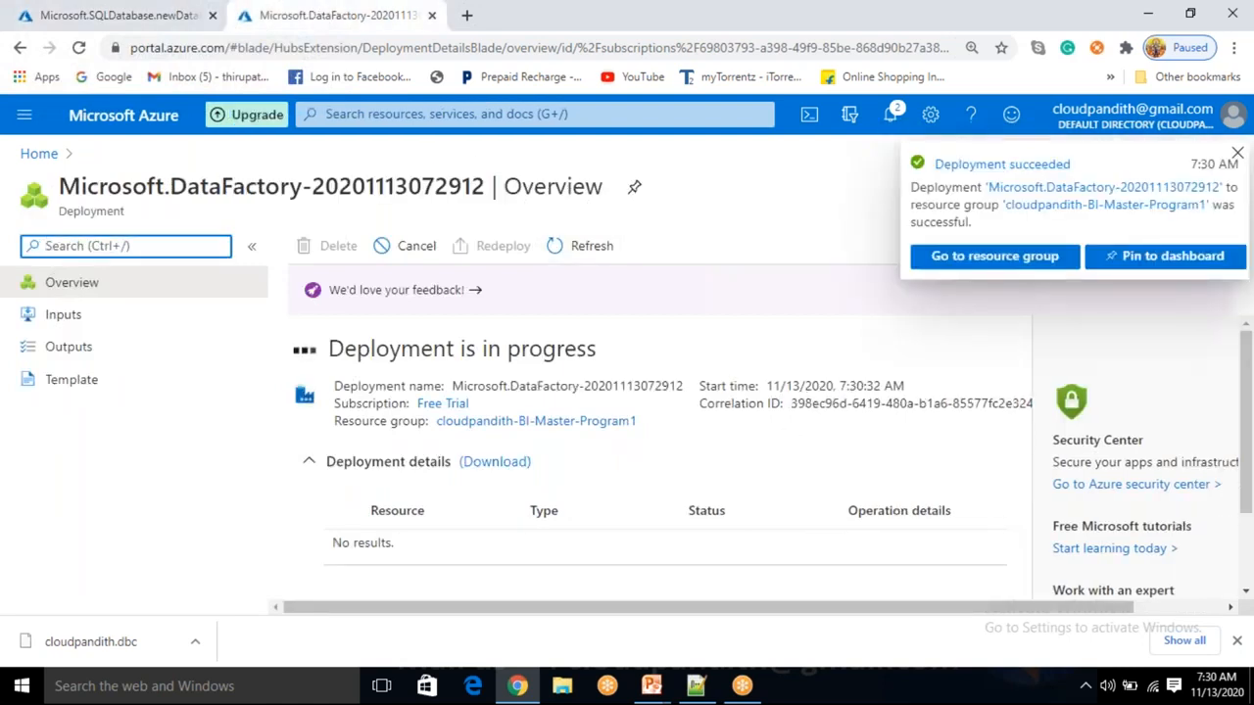
{"action": "left_click", "coordinate": [943, 259]}
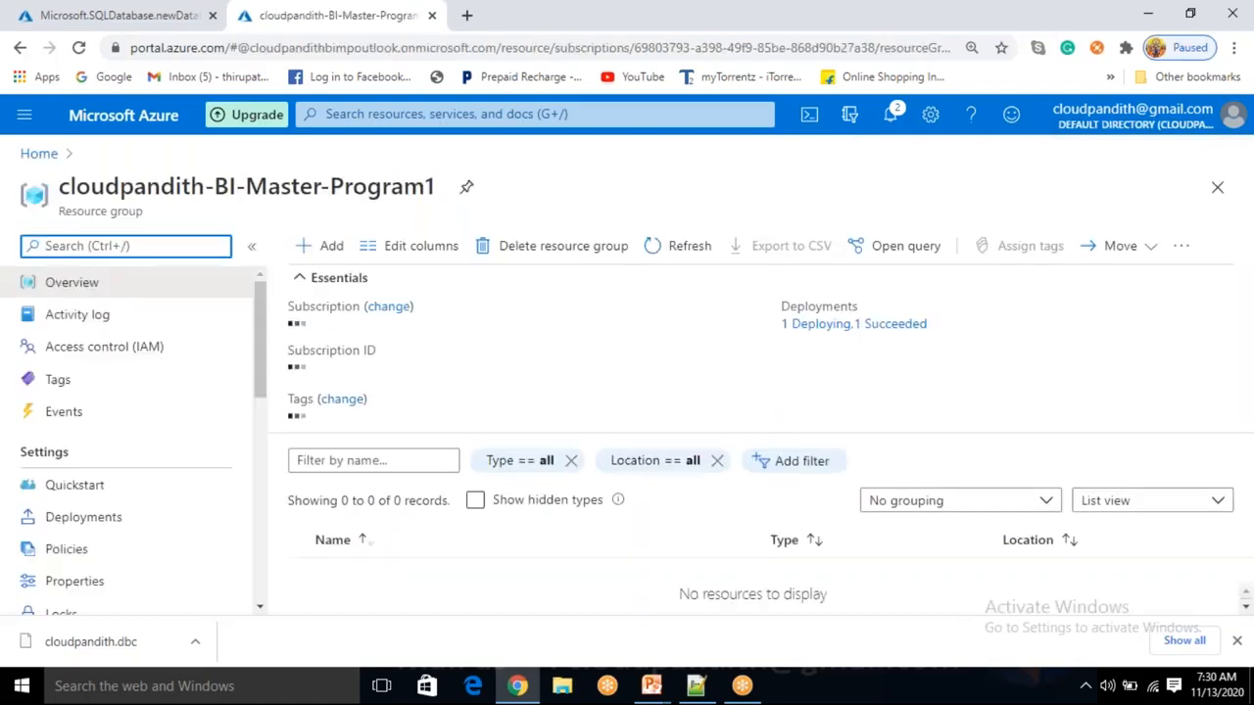
Refresh the cloudpandith-BI-Master-Program1 resource list several times.
{"action": "left_click", "coordinate": [392, 4]}
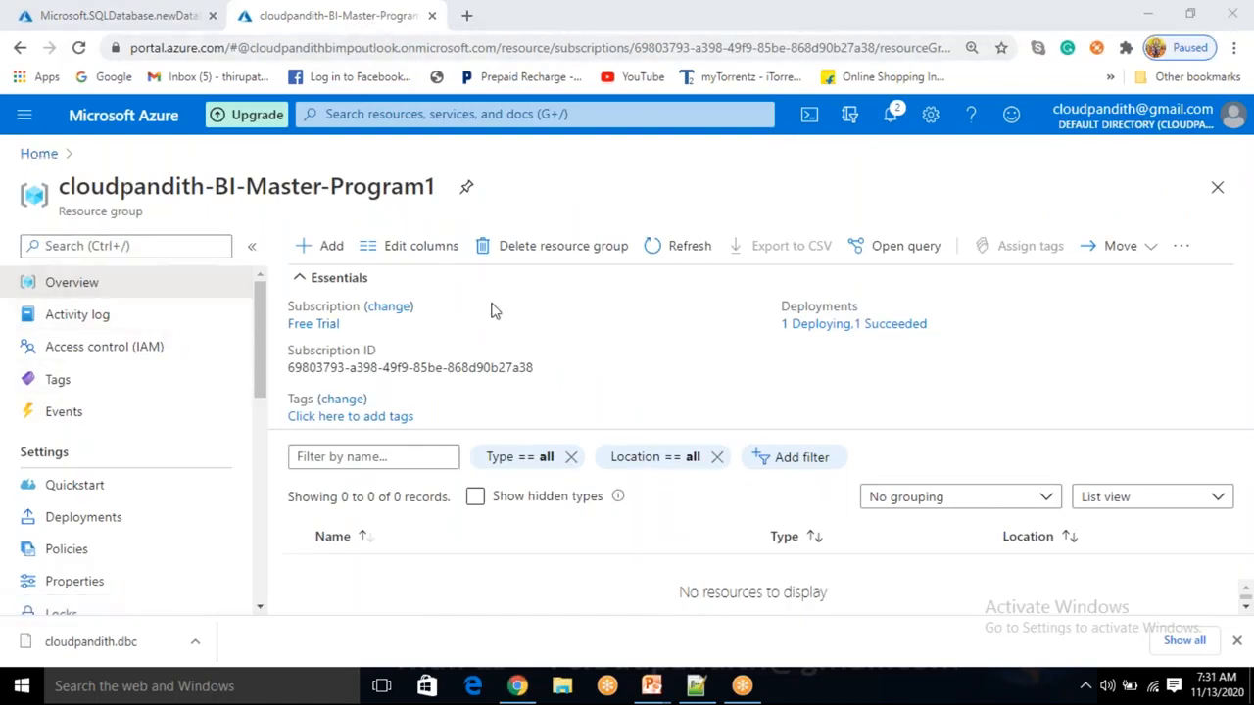
{"action": "left_click", "coordinate": [683, 246]}
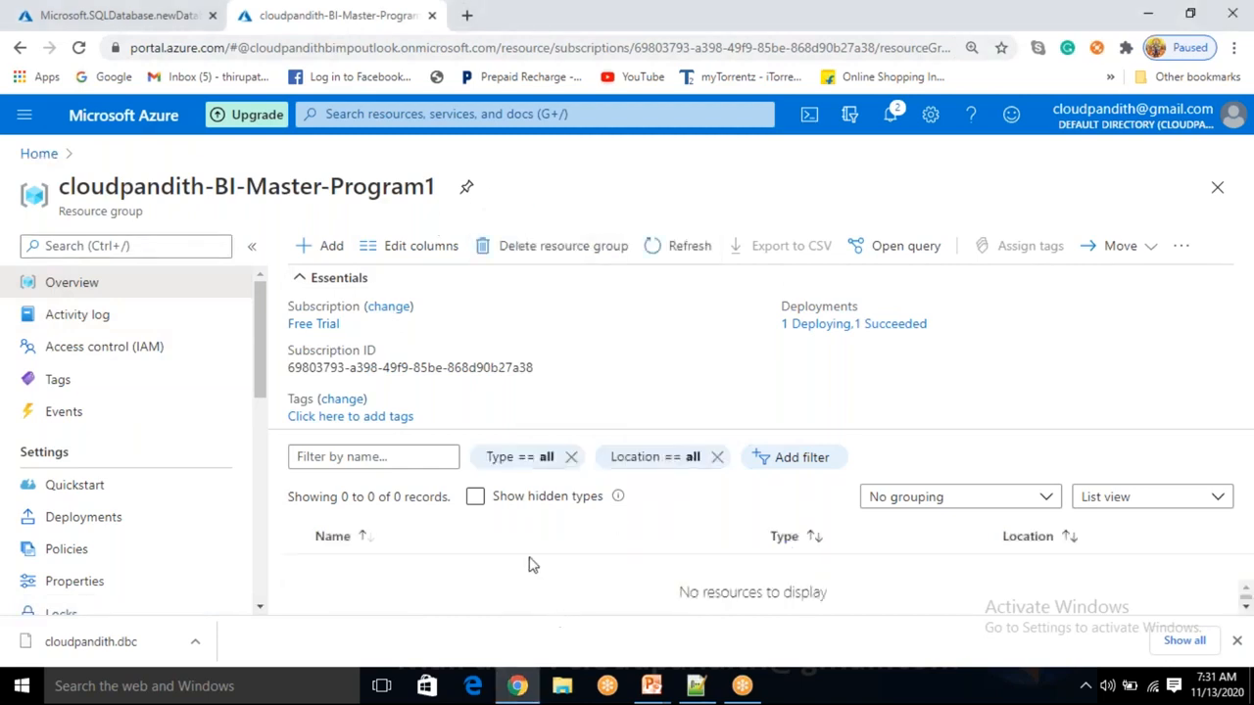
{"action": "left_click", "coordinate": [685, 246]}
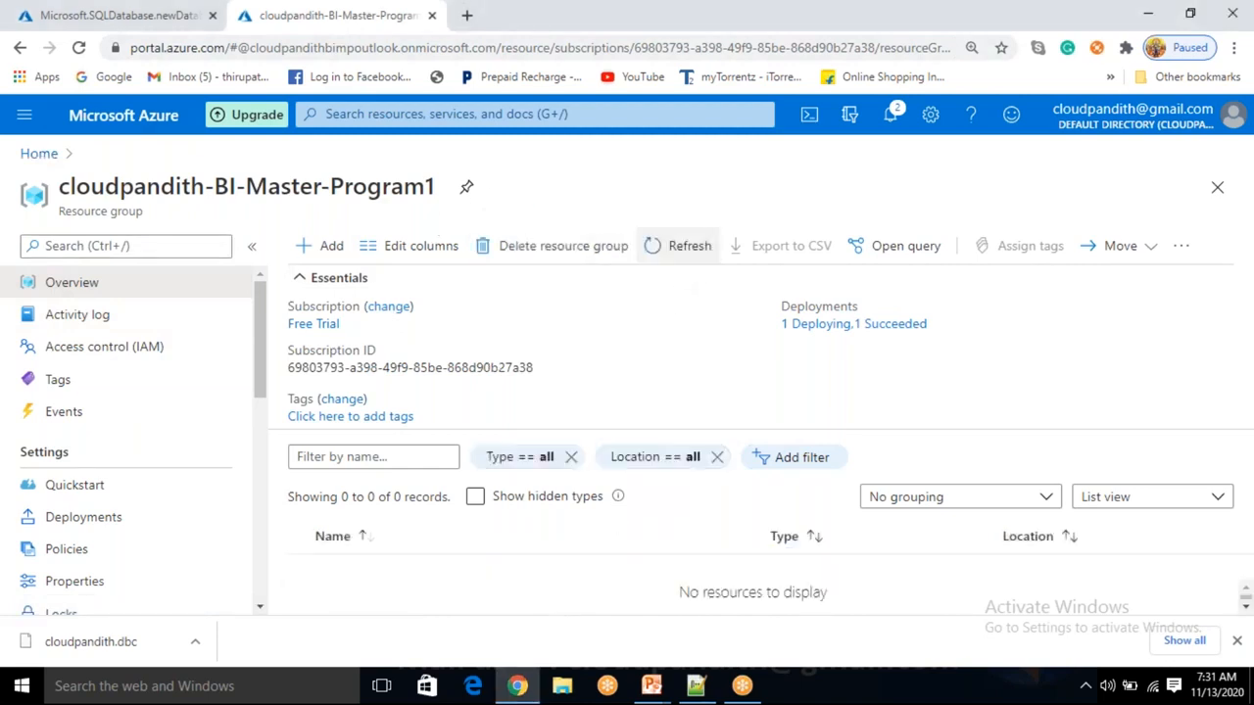
{"action": "left_click", "coordinate": [683, 245]}
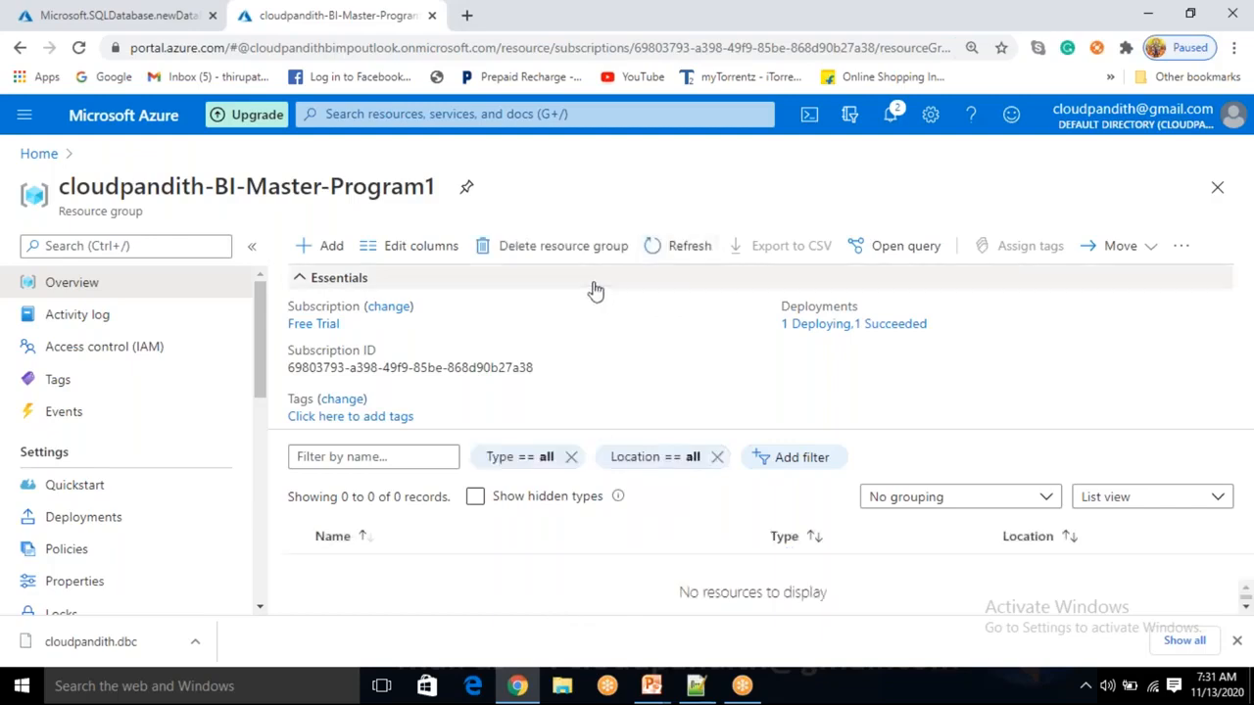
Open Data factories from Home and refresh until cloudpandithmpadfv2 is listed.
{"action": "left_click", "coordinate": [37, 157]}
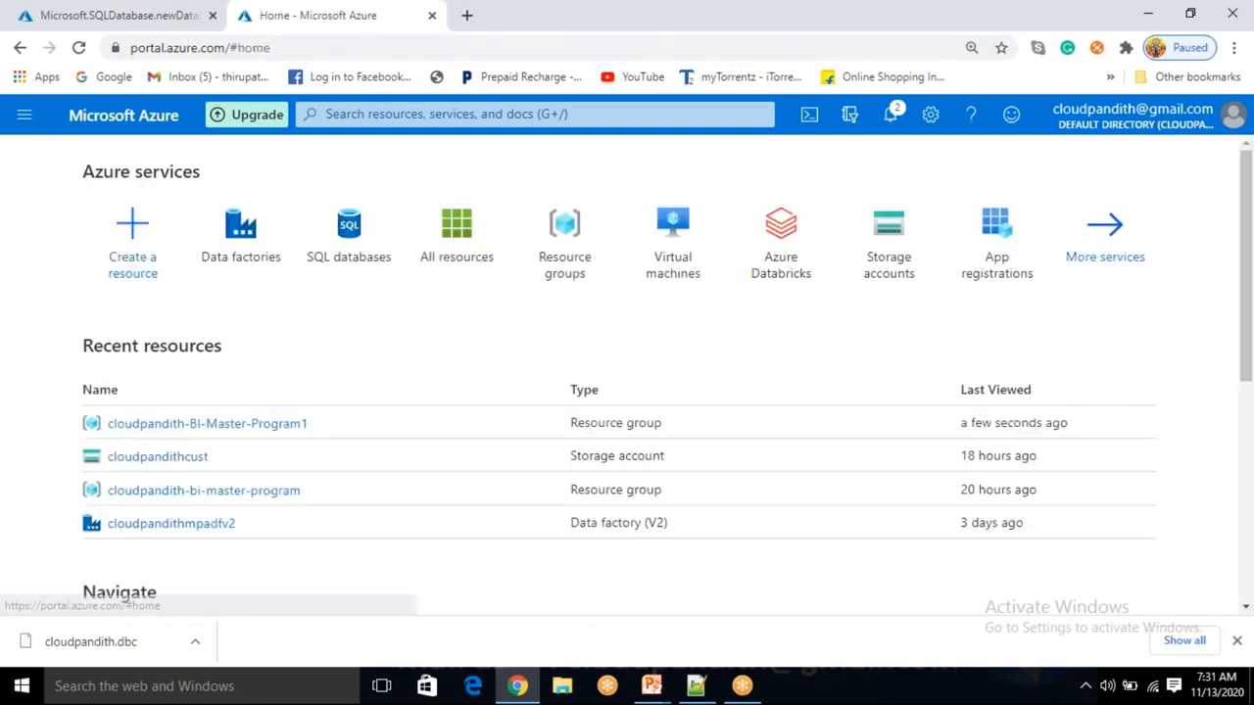
{"action": "left_click", "coordinate": [238, 225]}
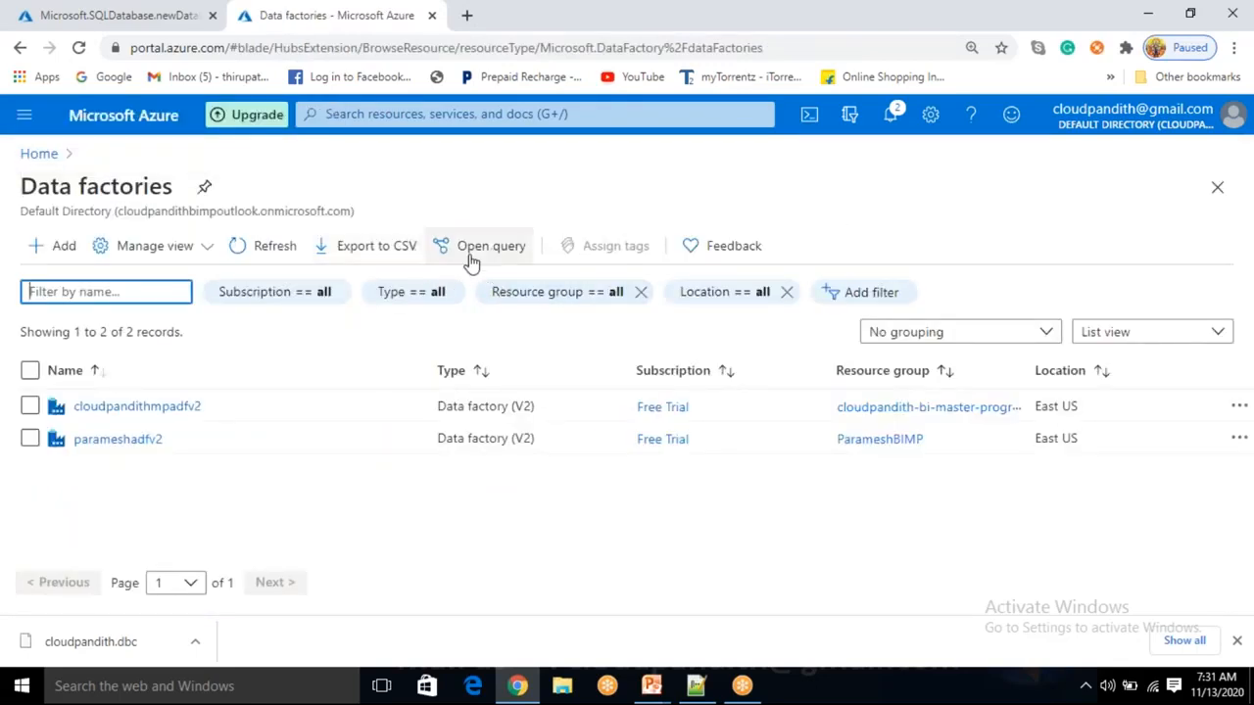
{"action": "left_click", "coordinate": [271, 256]}
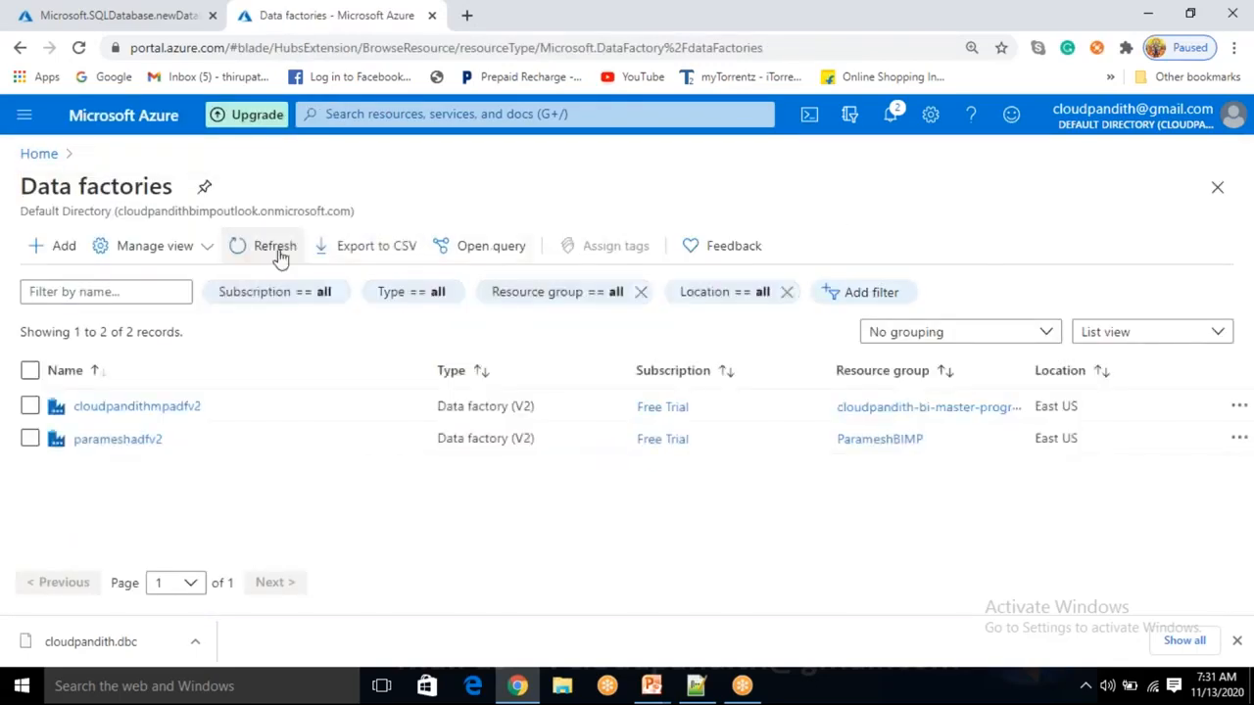
{"action": "left_click", "coordinate": [280, 256]}
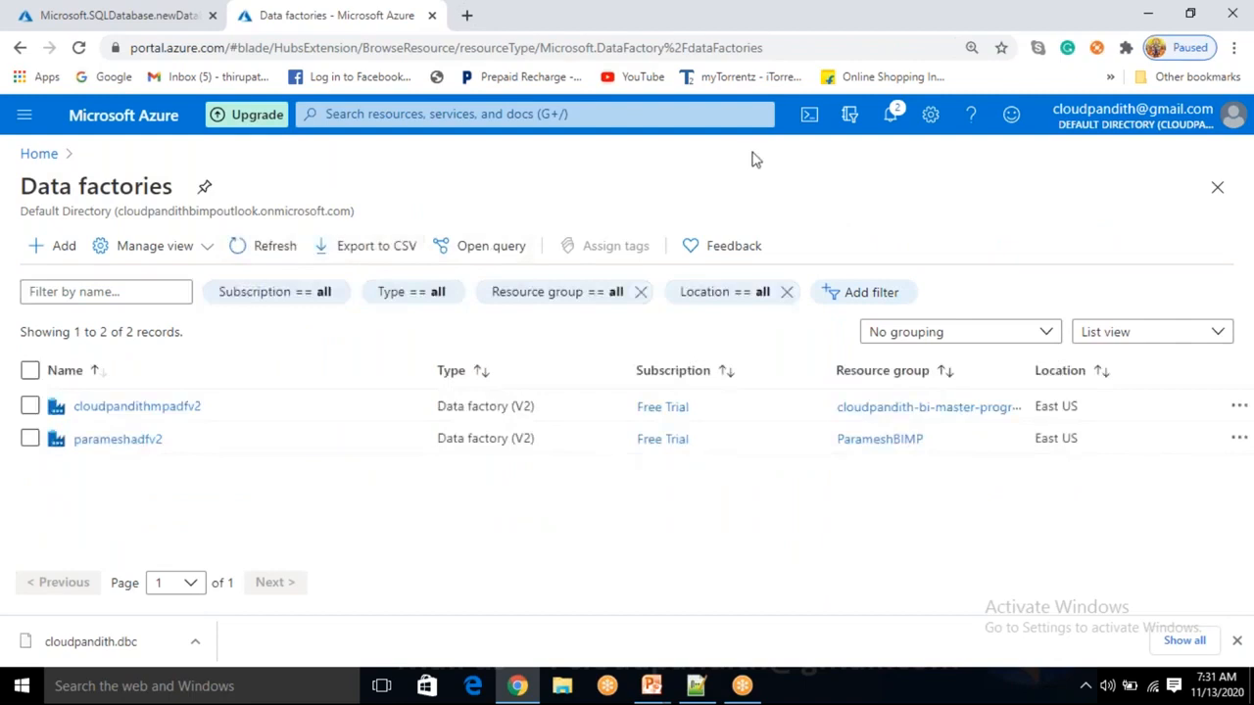
{"action": "left_click", "coordinate": [925, 80]}
{"action": "left_click", "coordinate": [889, 114]}
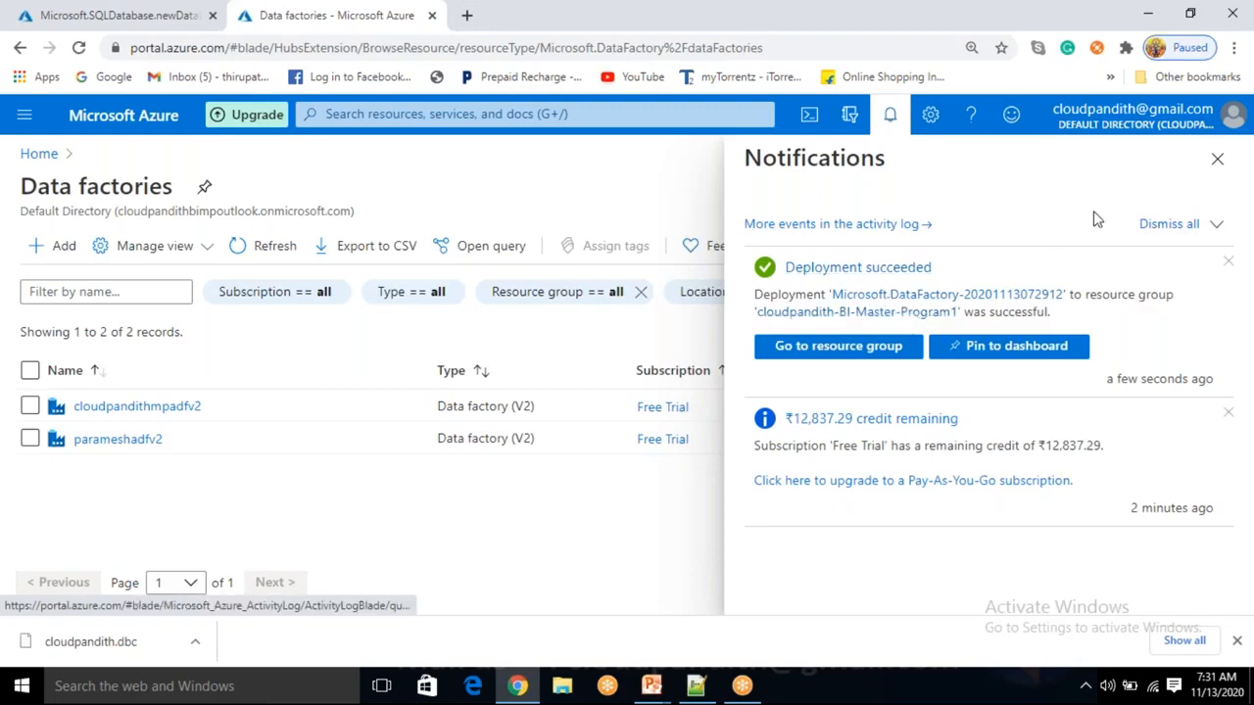
{"action": "left_click", "coordinate": [889, 115]}
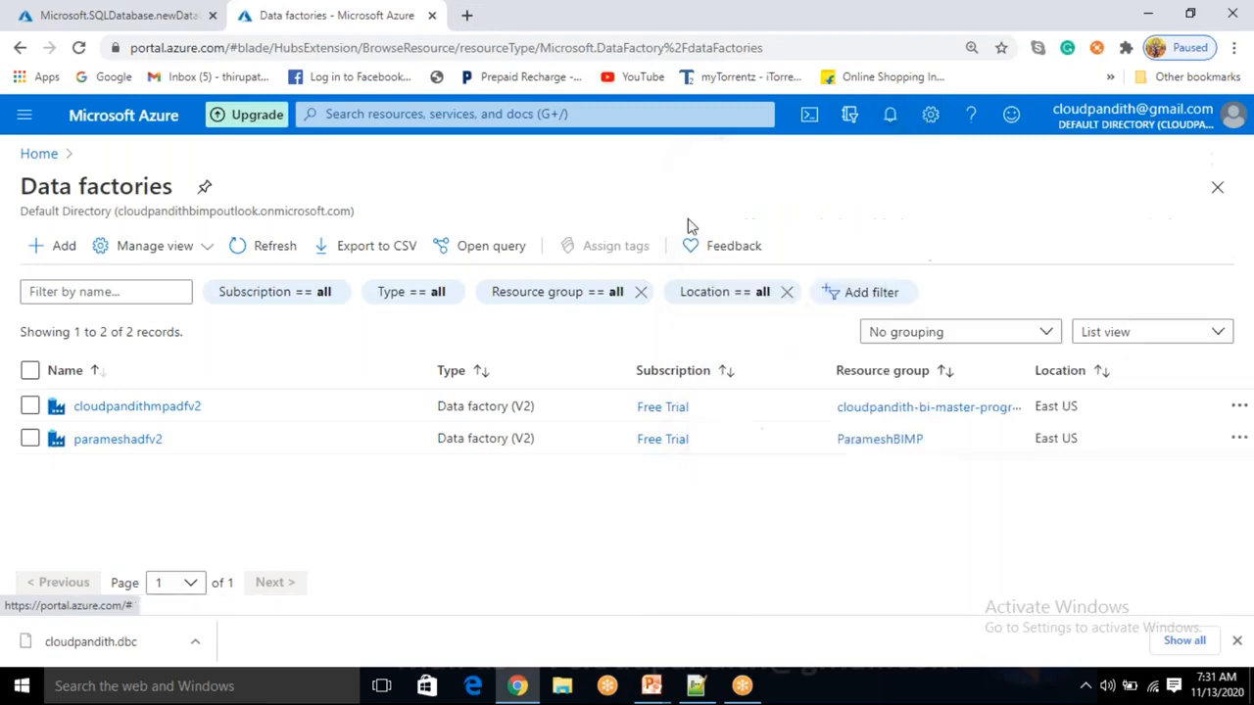
{"action": "left_click", "coordinate": [282, 257]}
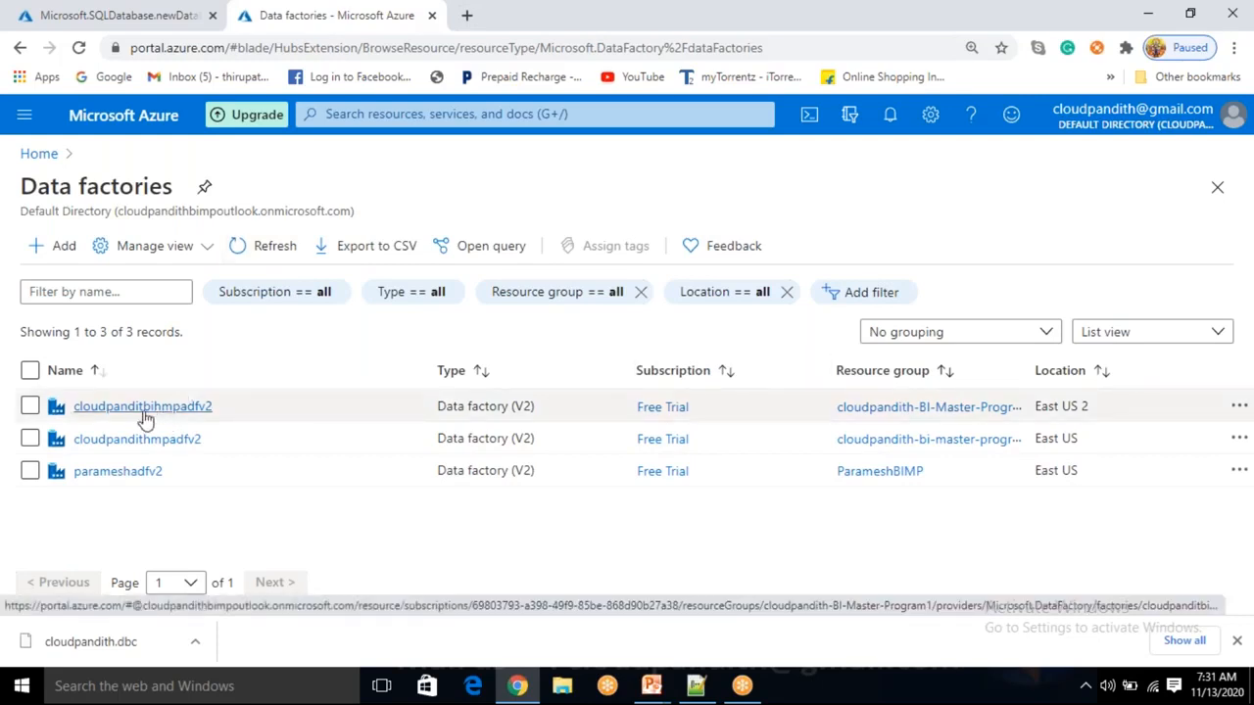
Open the cloudpandithbihmpadfv2 data factory and launch Data Factory Studio via Author & Monitor in a new tab.
{"action": "left_click", "coordinate": [201, 410]}
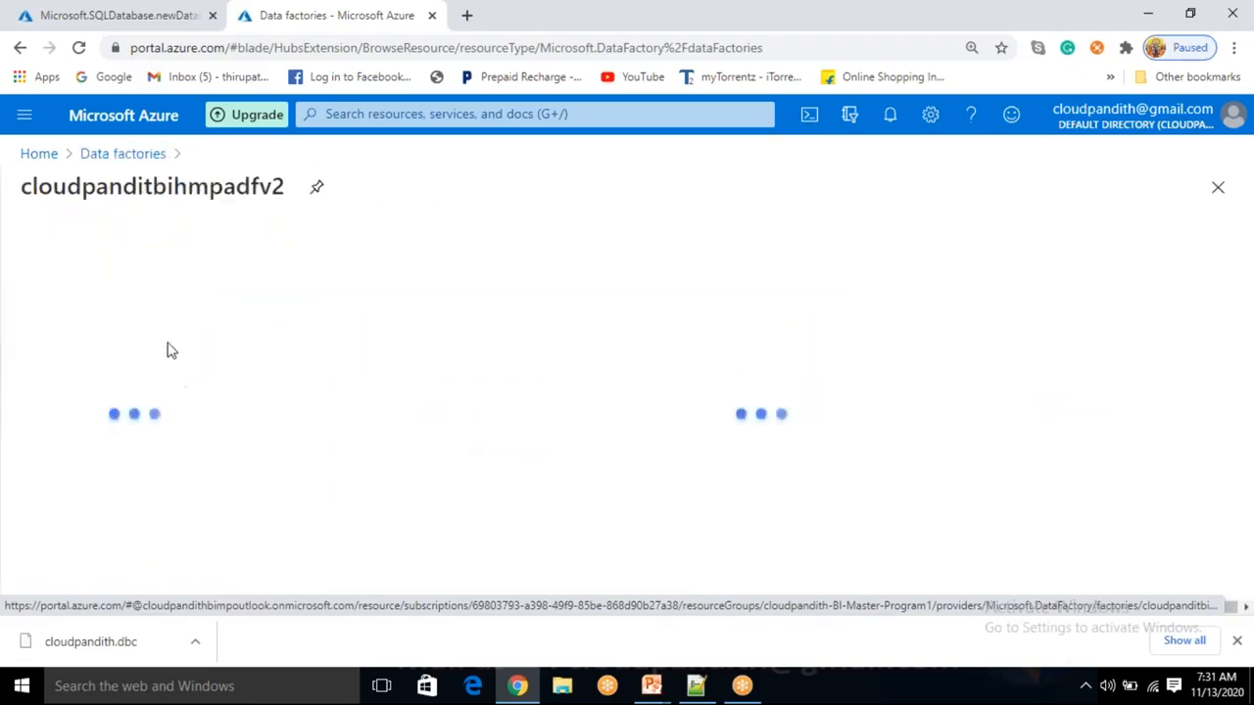
{"action": "left_click_drag", "start_coordinate": [191, 186], "coordinate": [245, 186]}
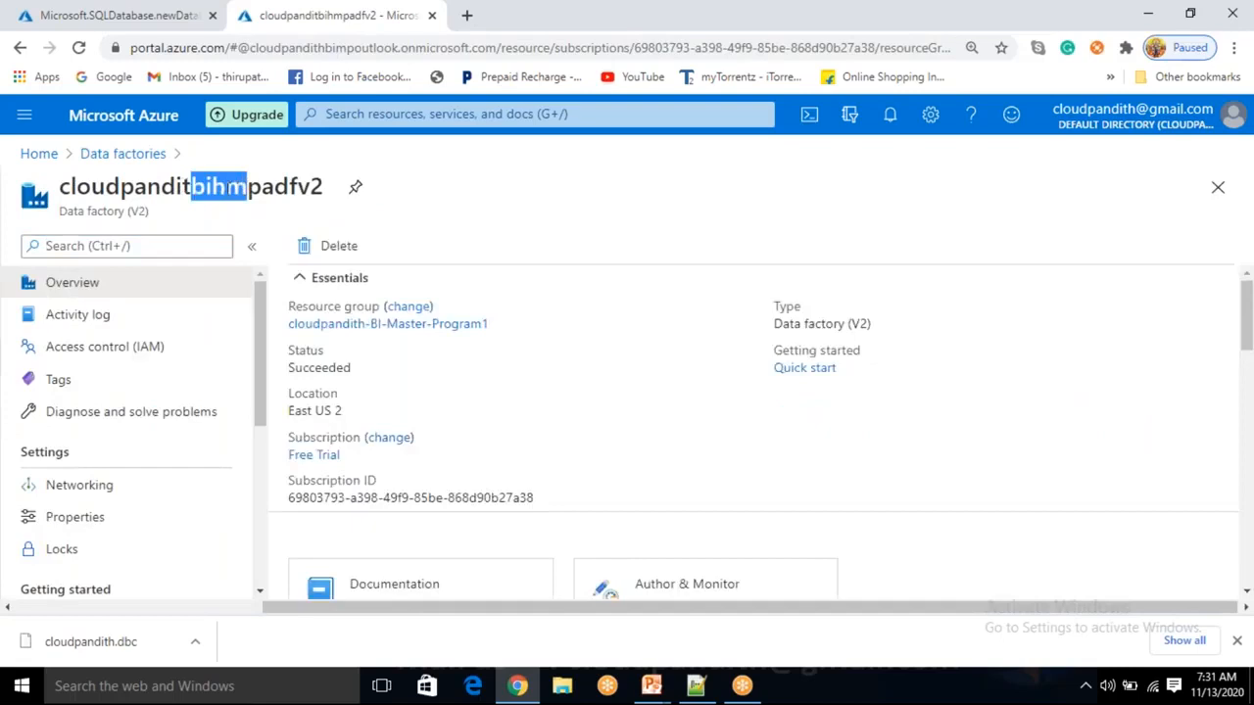
{"action": "left_click", "coordinate": [223, 191]}
{"action": "left_click_drag", "start_coordinate": [212, 186], "coordinate": [191, 186]}
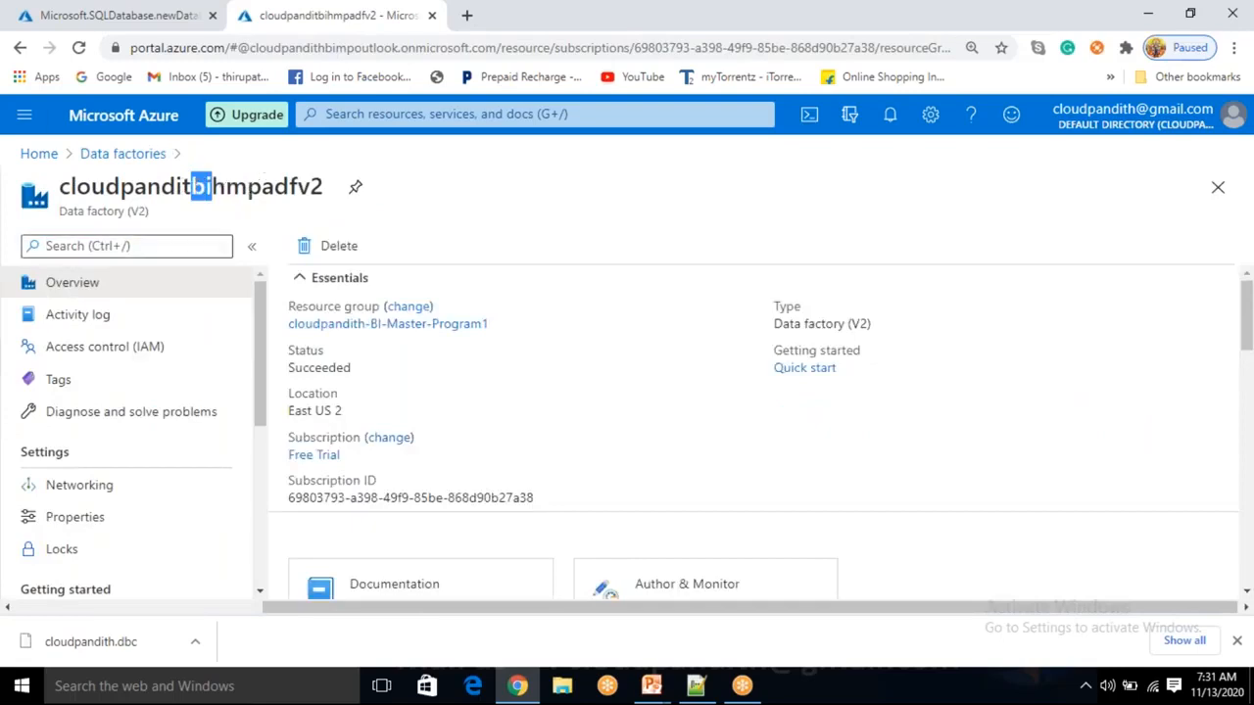
{"action": "scroll", "coordinate": [455, 364], "scroll_direction": "down", "scroll_amount": 1}
{"action": "left_click", "coordinate": [683, 502]}
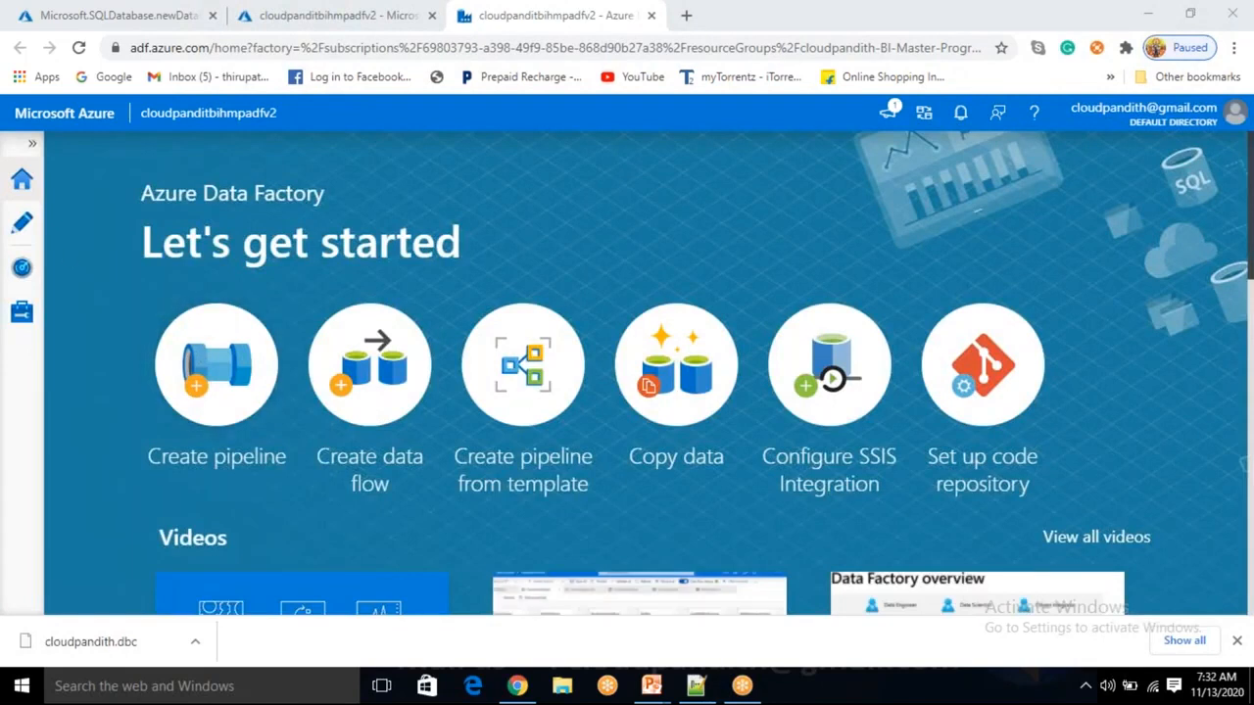
{"action": "left_click", "coordinate": [103, 15]}
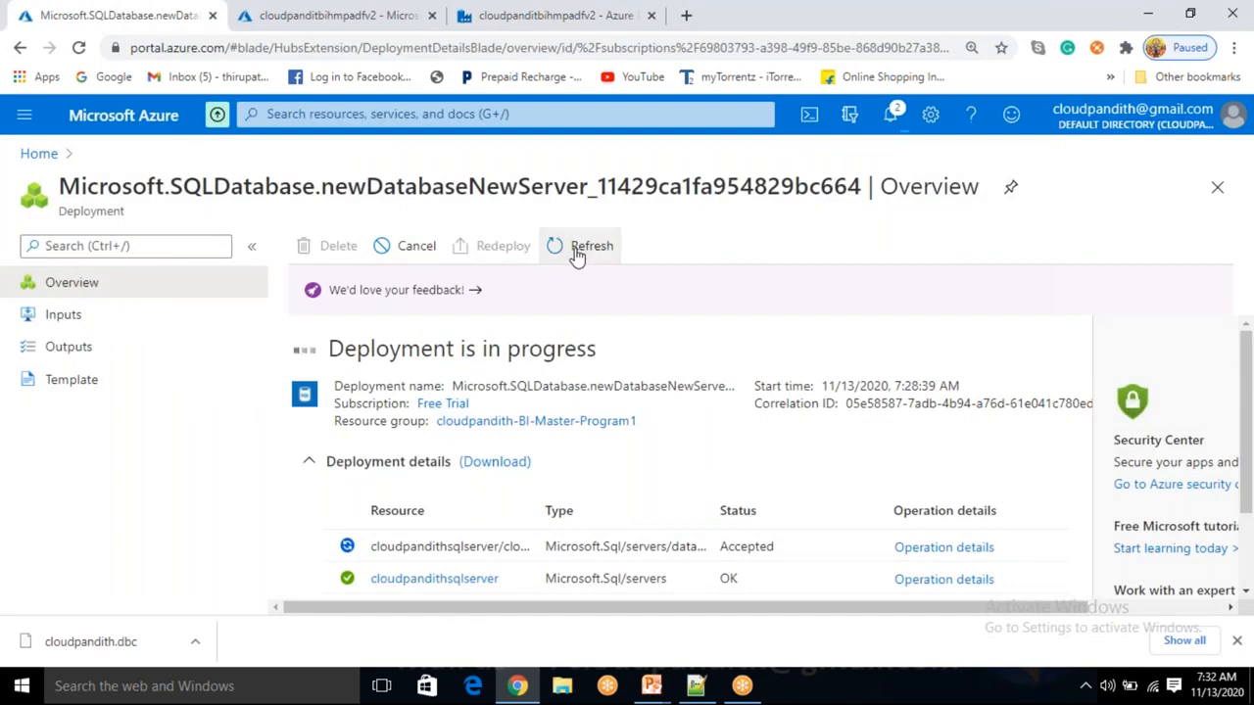
Add a new linked service under Manage and choose the Azure SQL Database connector.
{"action": "left_click", "coordinate": [525, 15]}
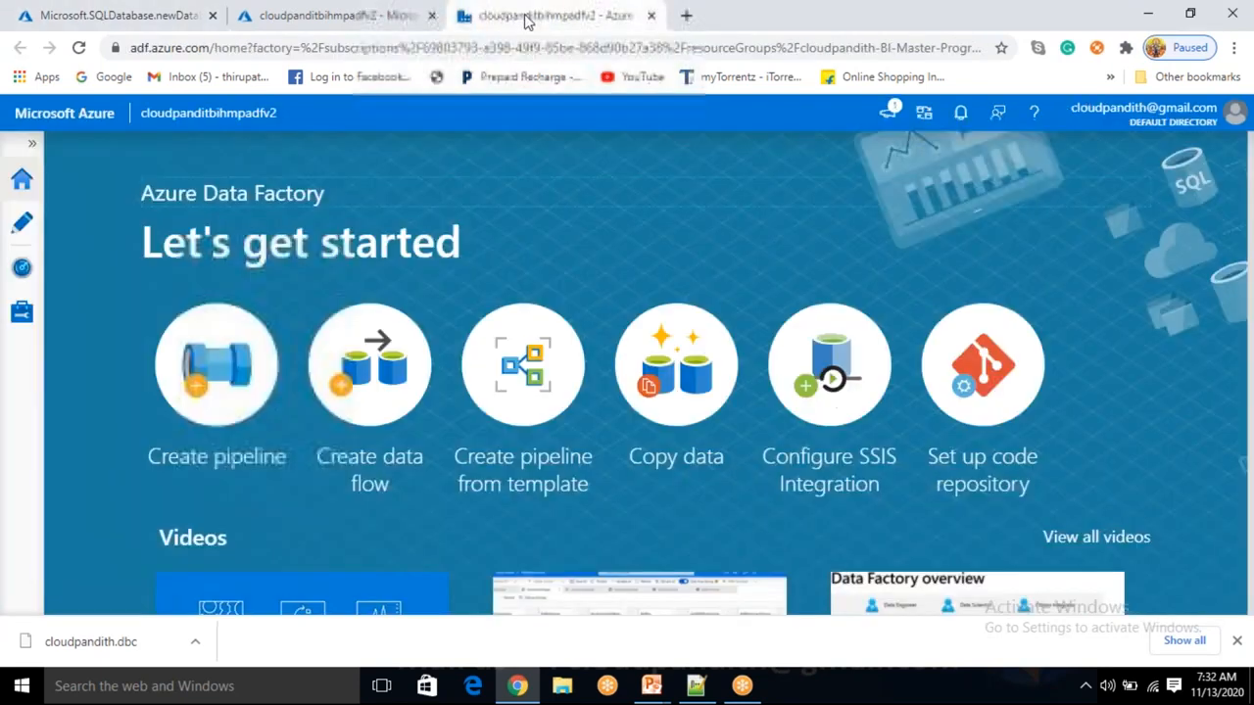
{"action": "left_click", "coordinate": [21, 311]}
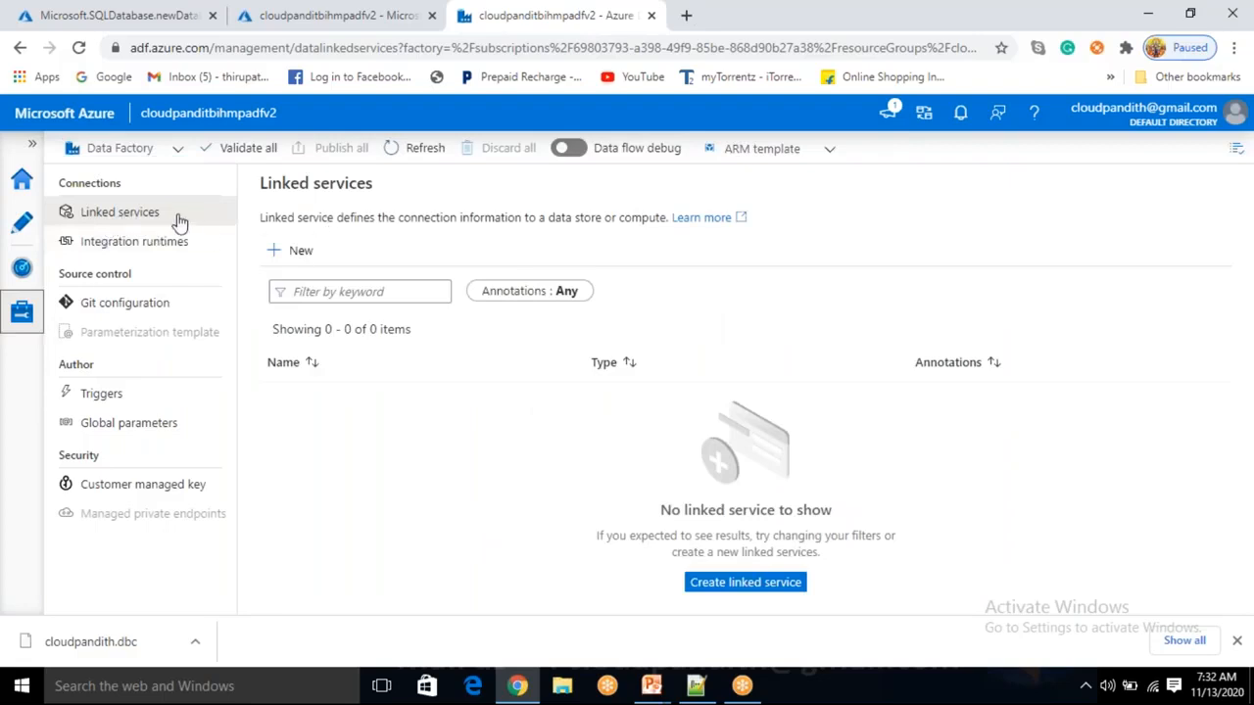
{"action": "left_click", "coordinate": [297, 252]}
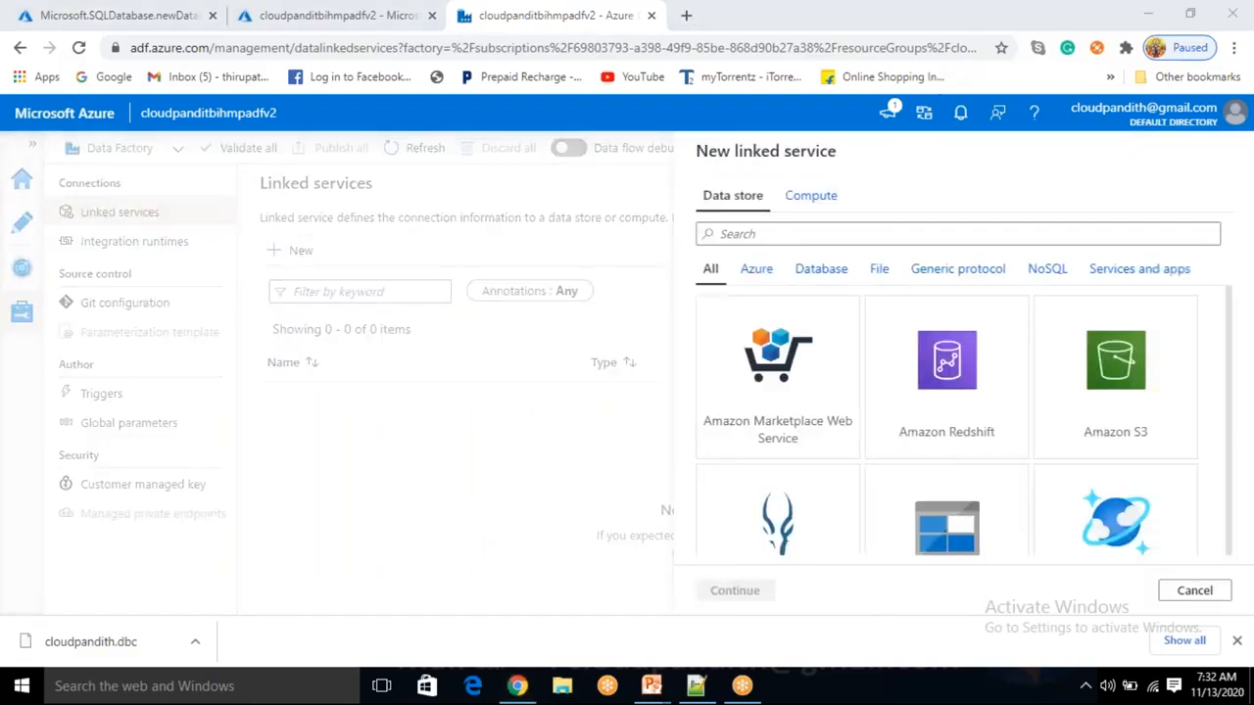
{"action": "scroll", "coordinate": [947, 481], "scroll_direction": "down", "scroll_amount": 1}
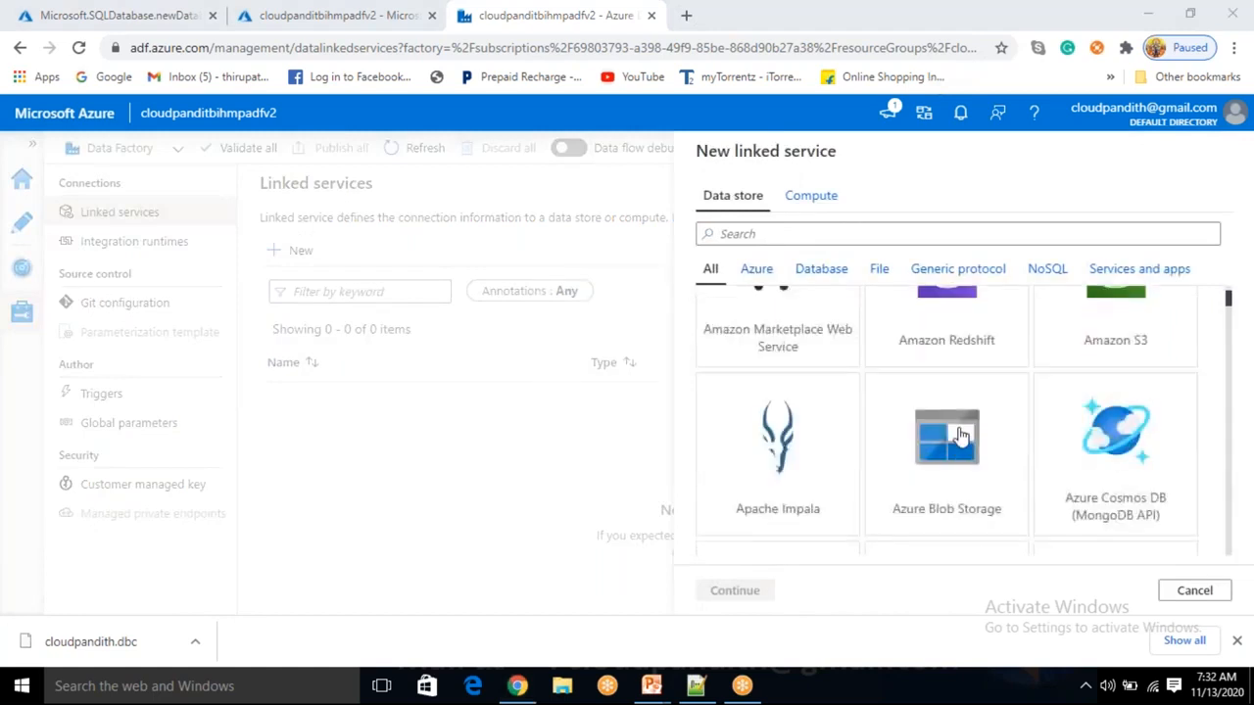
{"action": "left_click", "coordinate": [963, 435]}
{"action": "scroll", "coordinate": [959, 431], "scroll_direction": "up", "scroll_amount": 1}
{"action": "left_click", "coordinate": [786, 233]}
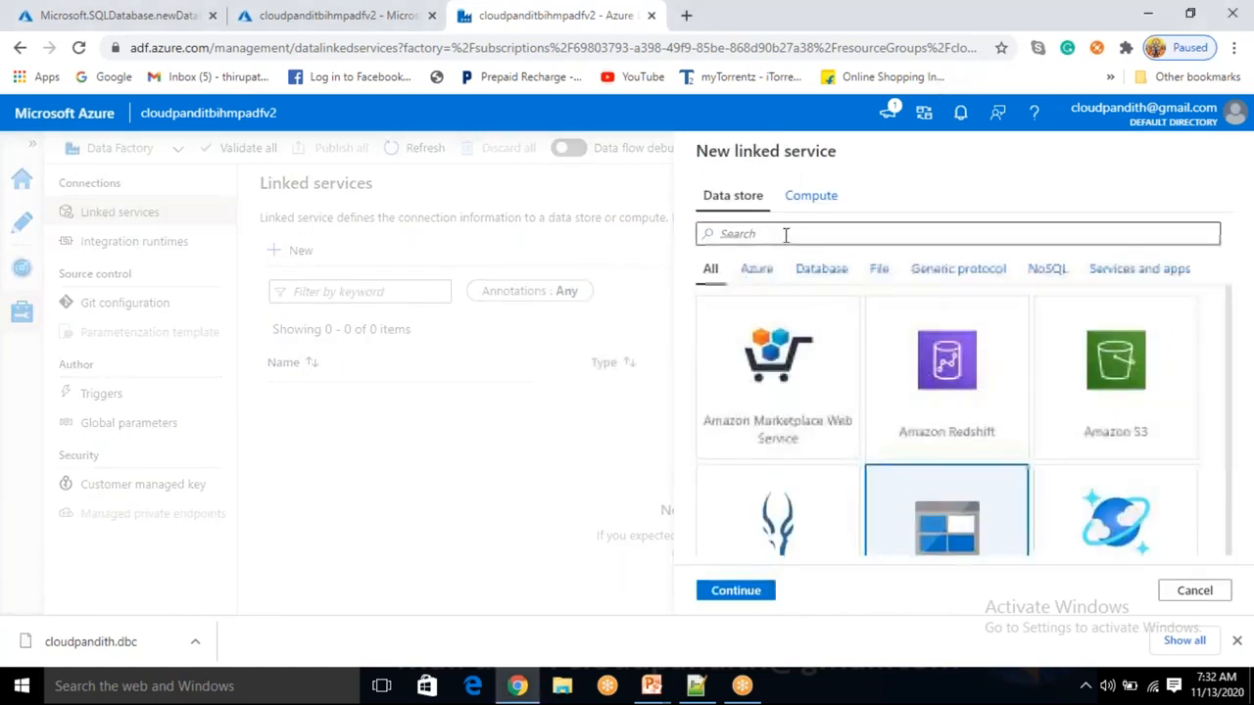
{"action": "type", "text": "sql data"}
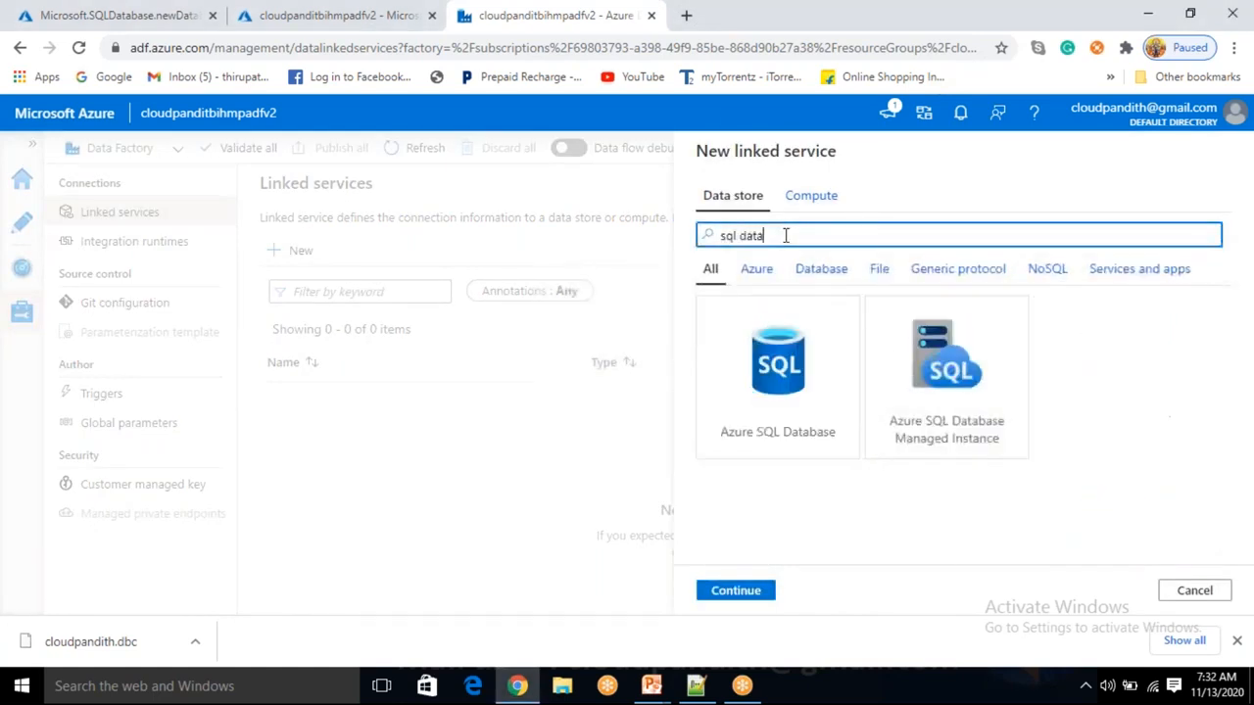
{"action": "left_click", "coordinate": [819, 440]}
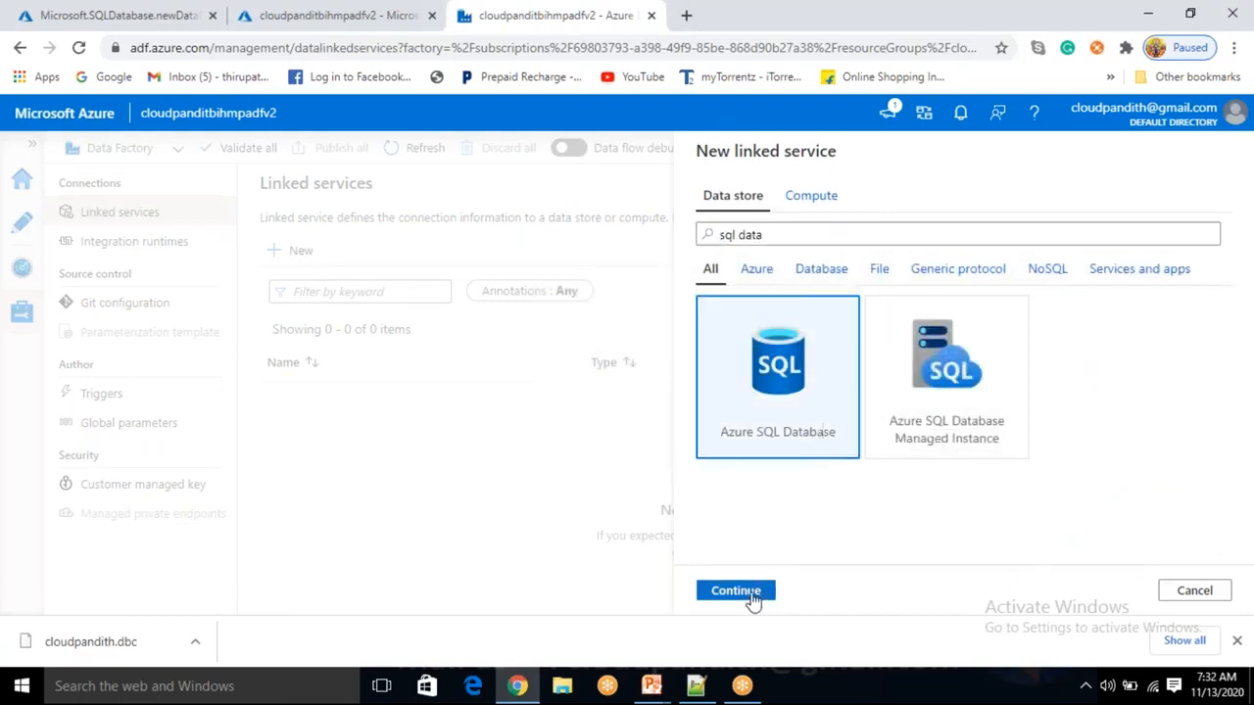
{"action": "left_click", "coordinate": [762, 590]}
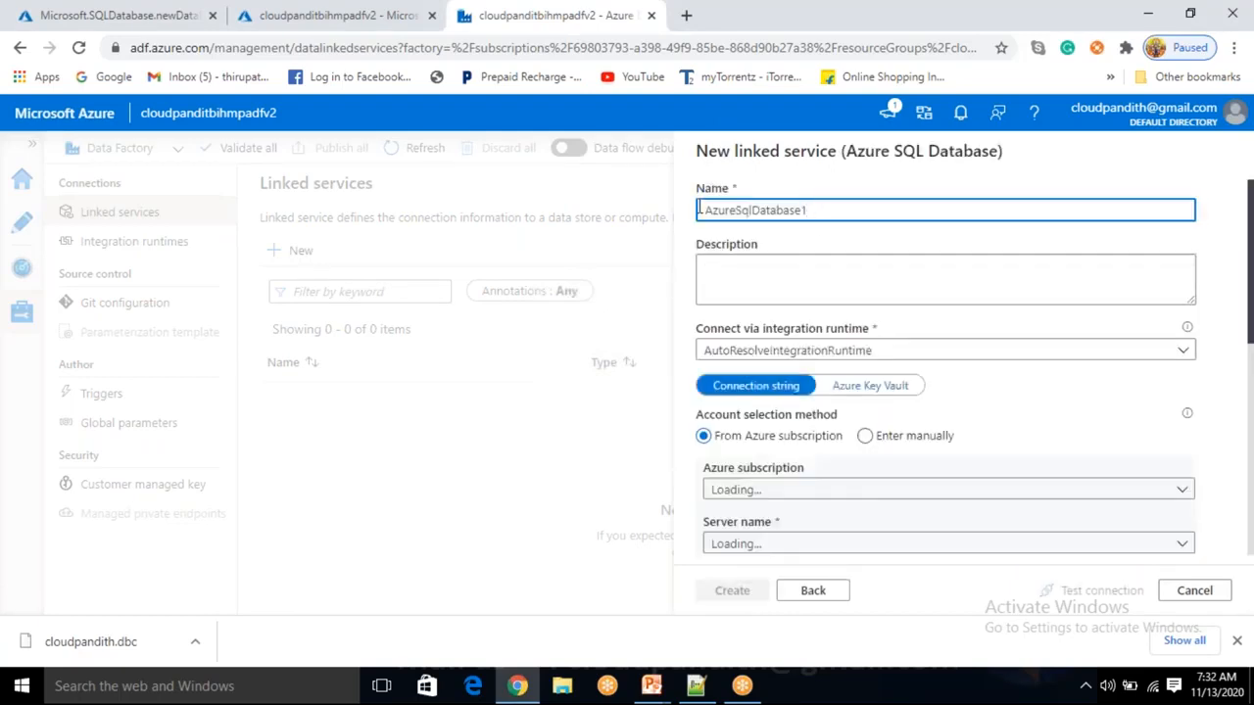
Name the linked service LS_ASDB, with the Free Trial subscription and cloudpandithsqlserver server.
{"action": "left_click_drag", "start_coordinate": [811, 209], "coordinate": [661, 223]}
{"action": "key", "text": "BackSpace"}
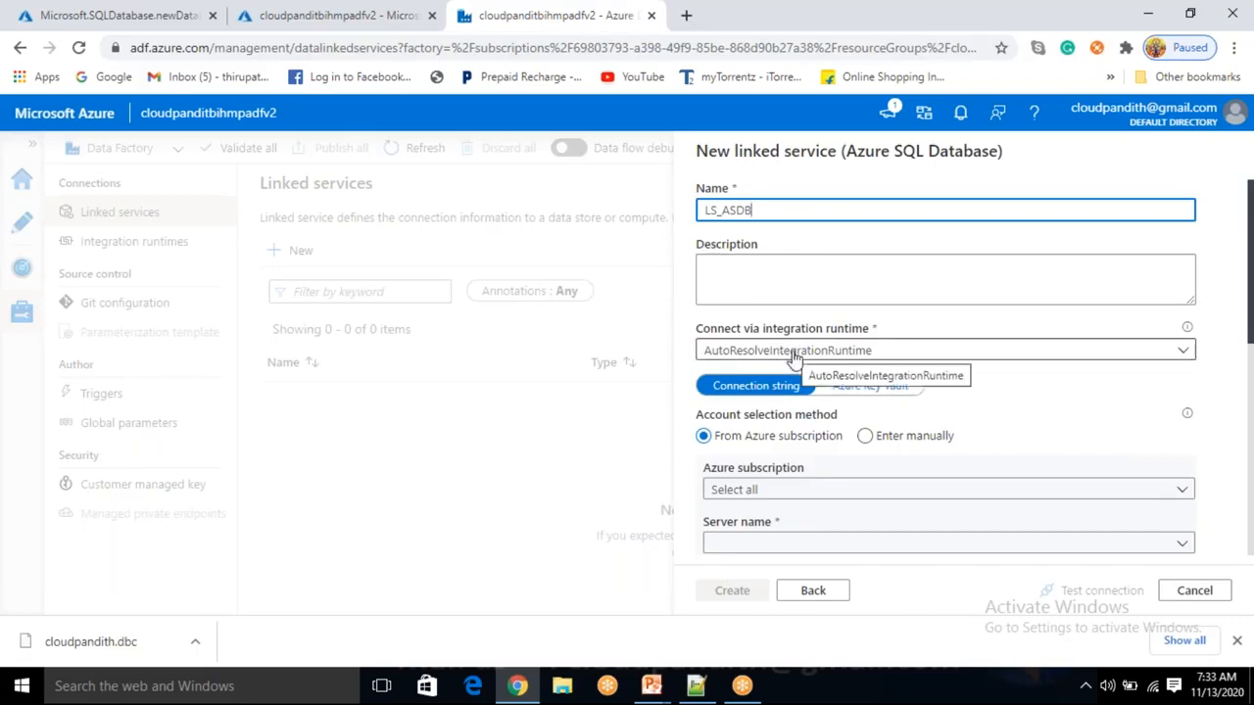
{"action": "scroll", "coordinate": [801, 429], "scroll_direction": "down", "scroll_amount": 1}
{"action": "left_click", "coordinate": [794, 403]}
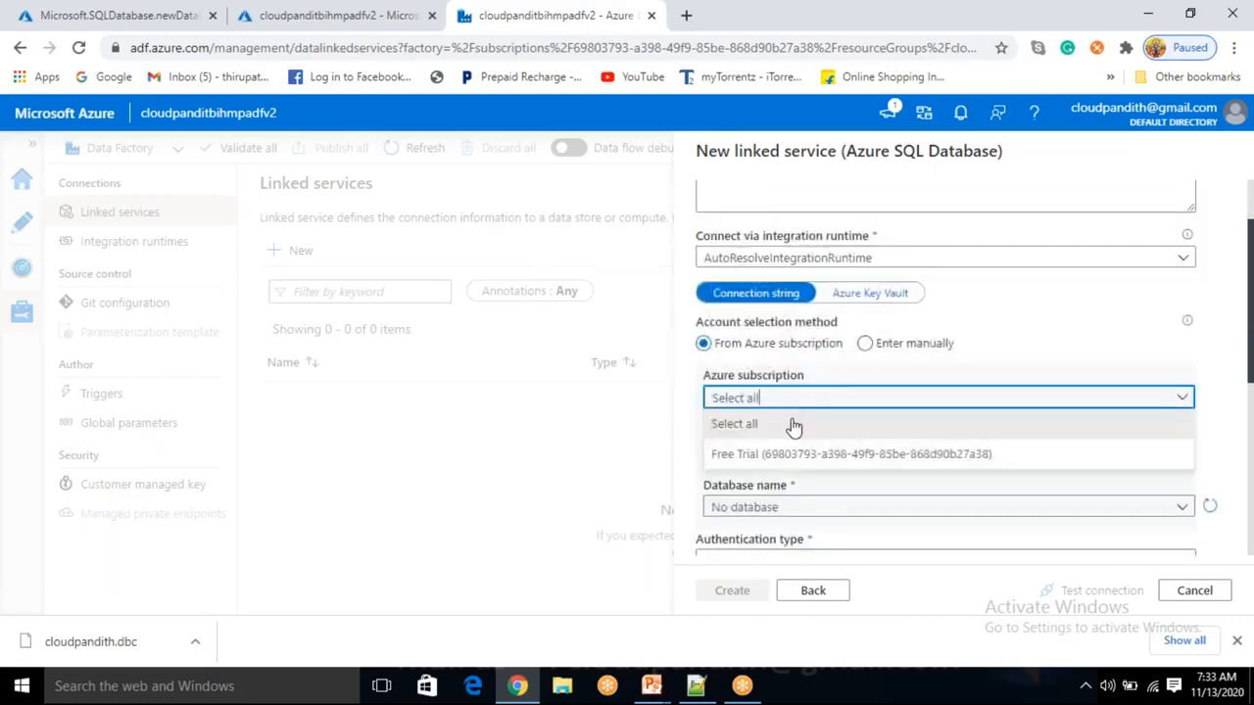
{"action": "left_click", "coordinate": [788, 457]}
{"action": "left_click", "coordinate": [783, 456]}
{"action": "left_click", "coordinate": [783, 480]}
{"action": "scroll", "coordinate": [783, 480], "scroll_direction": "down", "scroll_amount": 1}
Select cloudpandithsqldb as the linked service's database.
{"action": "left_click", "coordinate": [799, 417]}
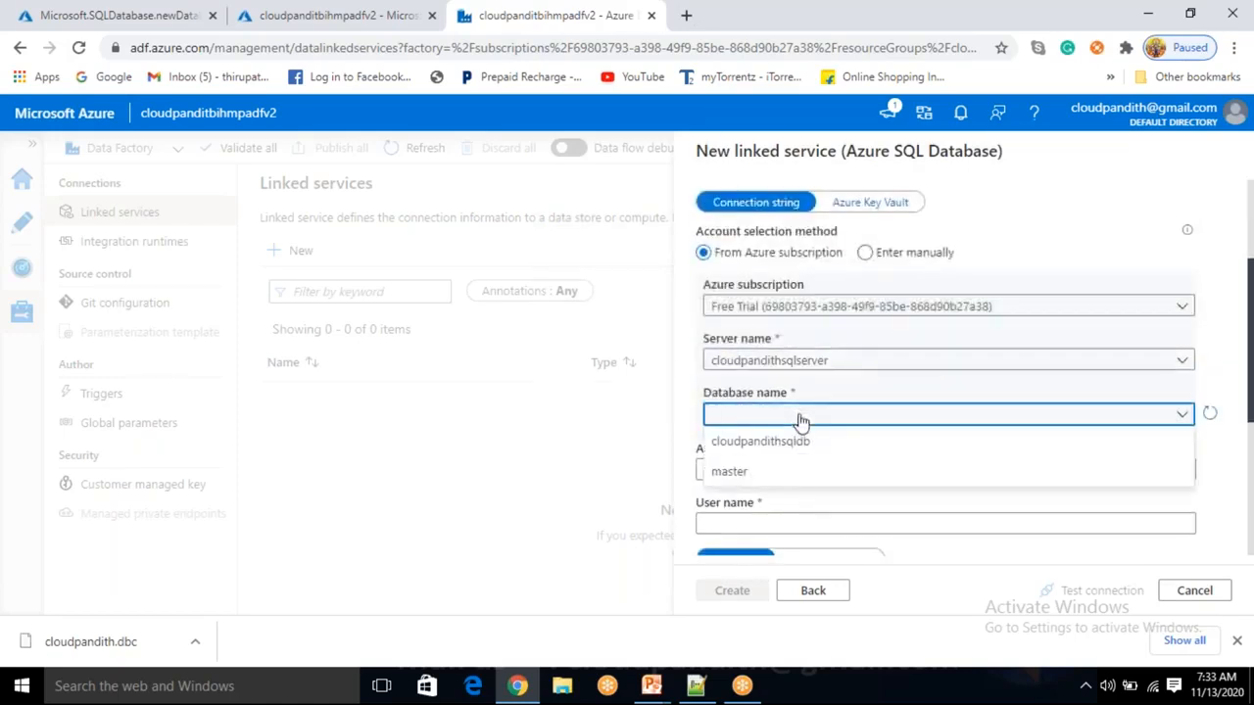
{"action": "left_click", "coordinate": [808, 363]}
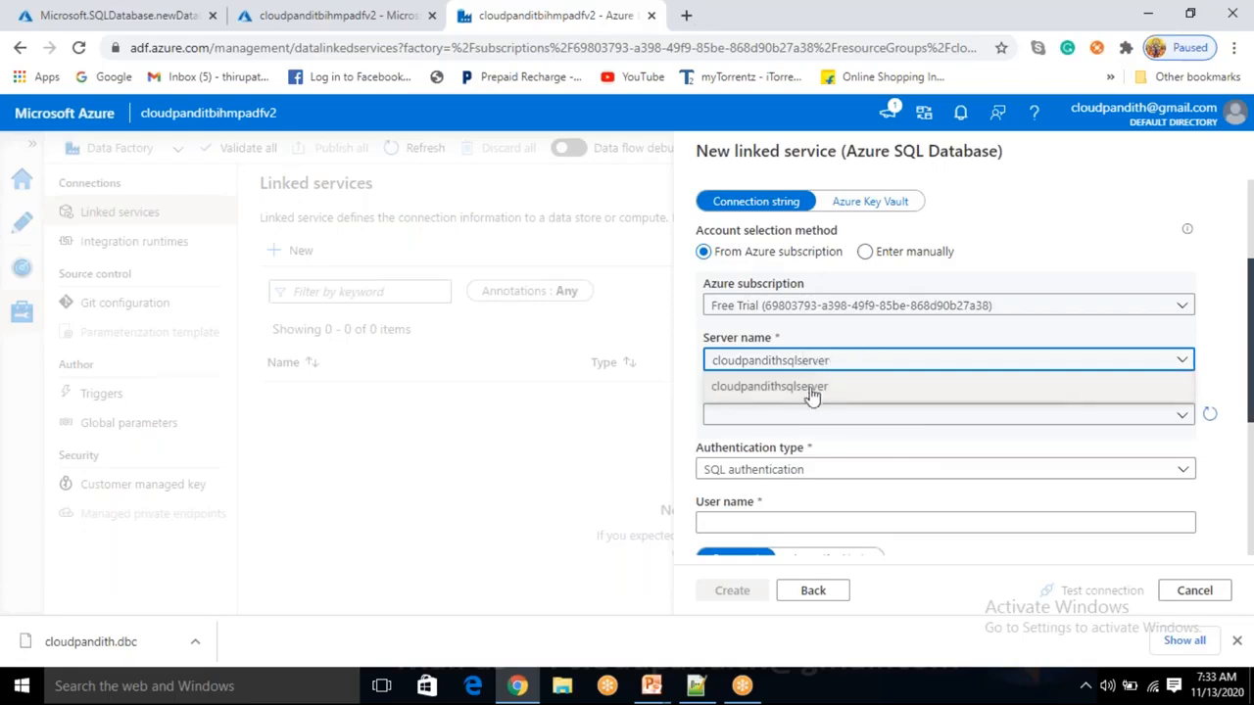
{"action": "left_click", "coordinate": [779, 391]}
{"action": "left_click", "coordinate": [774, 422]}
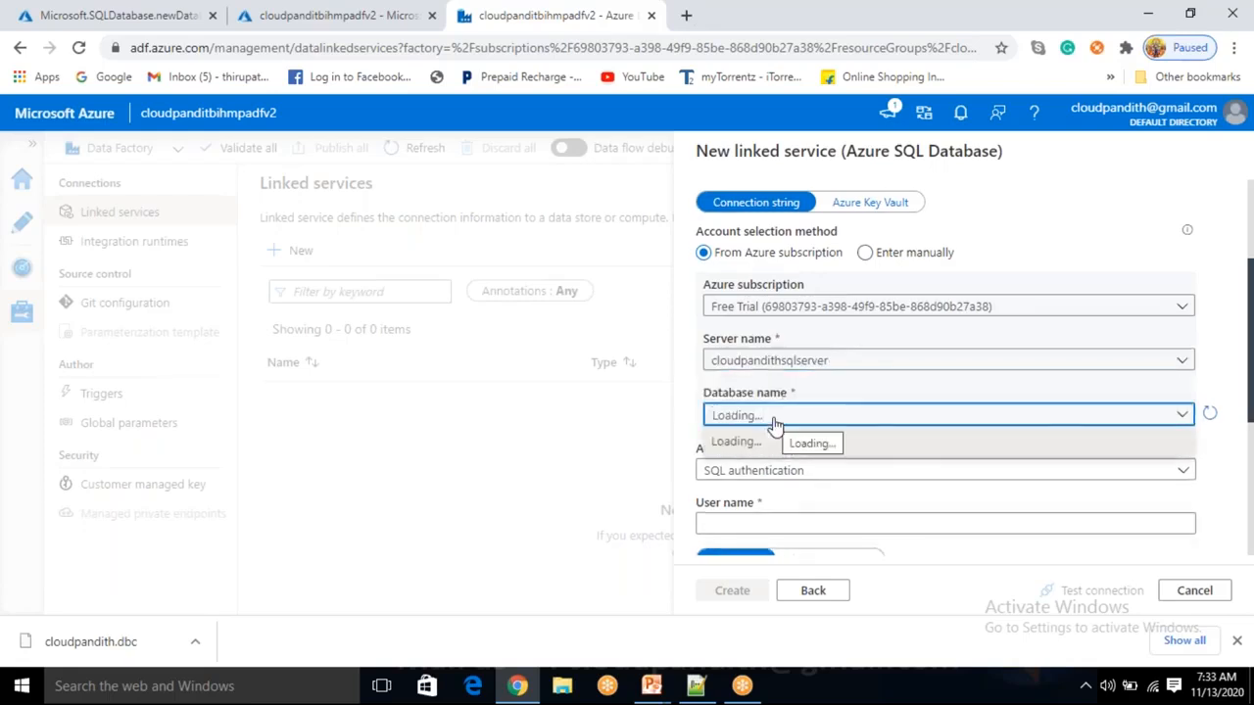
{"action": "left_click", "coordinate": [774, 415]}
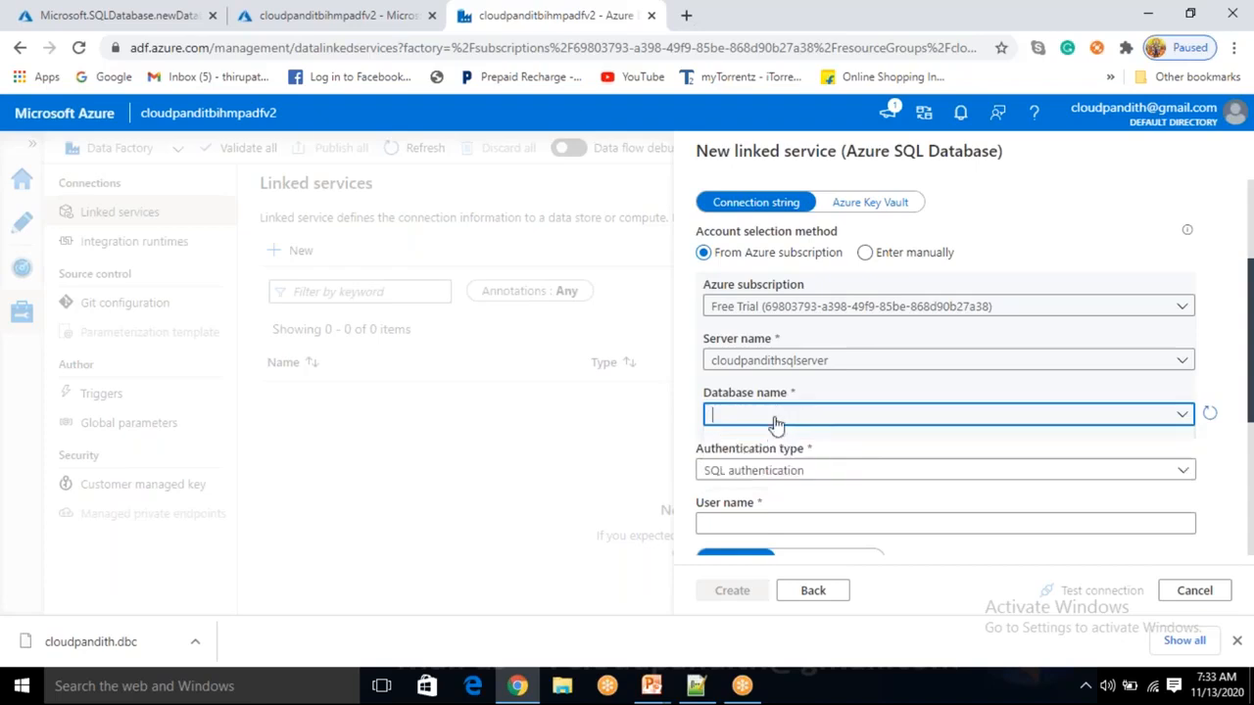
{"action": "left_click", "coordinate": [775, 417]}
{"action": "left_click", "coordinate": [787, 447]}
Enter the SQL login user name and move to the password field.
{"action": "scroll", "coordinate": [786, 447], "scroll_direction": "down", "scroll_amount": 2}
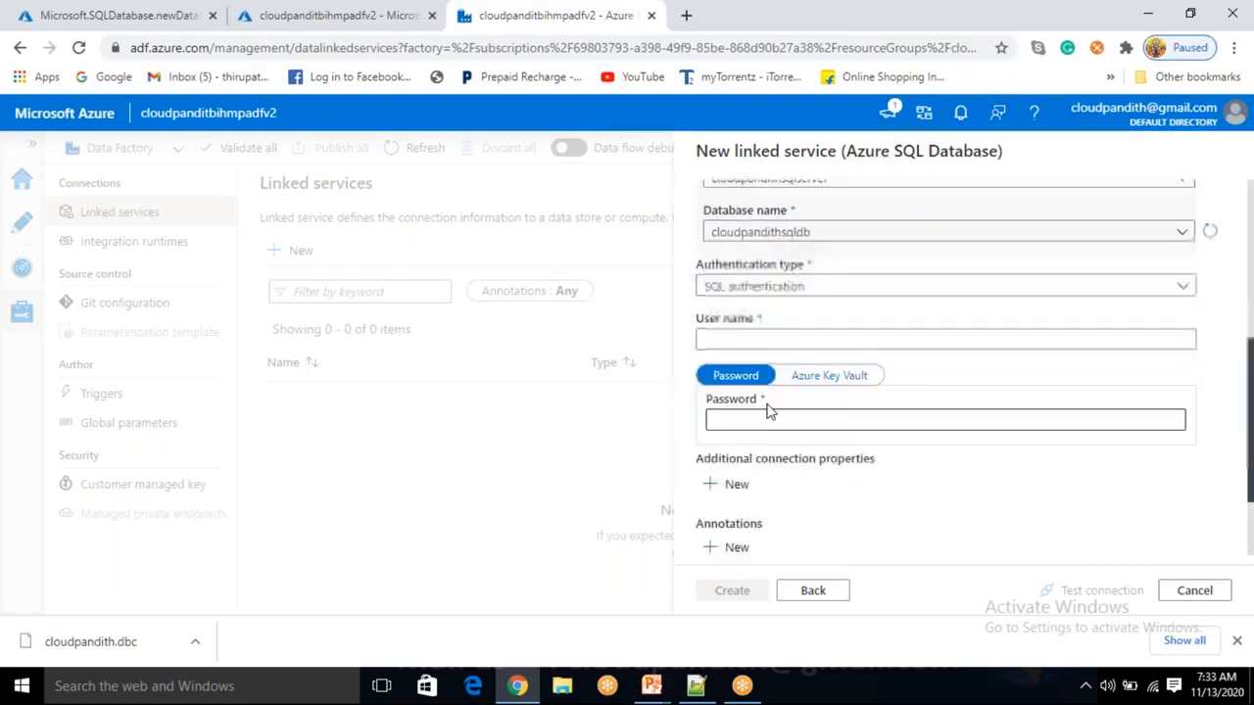
{"action": "left_click", "coordinate": [759, 337]}
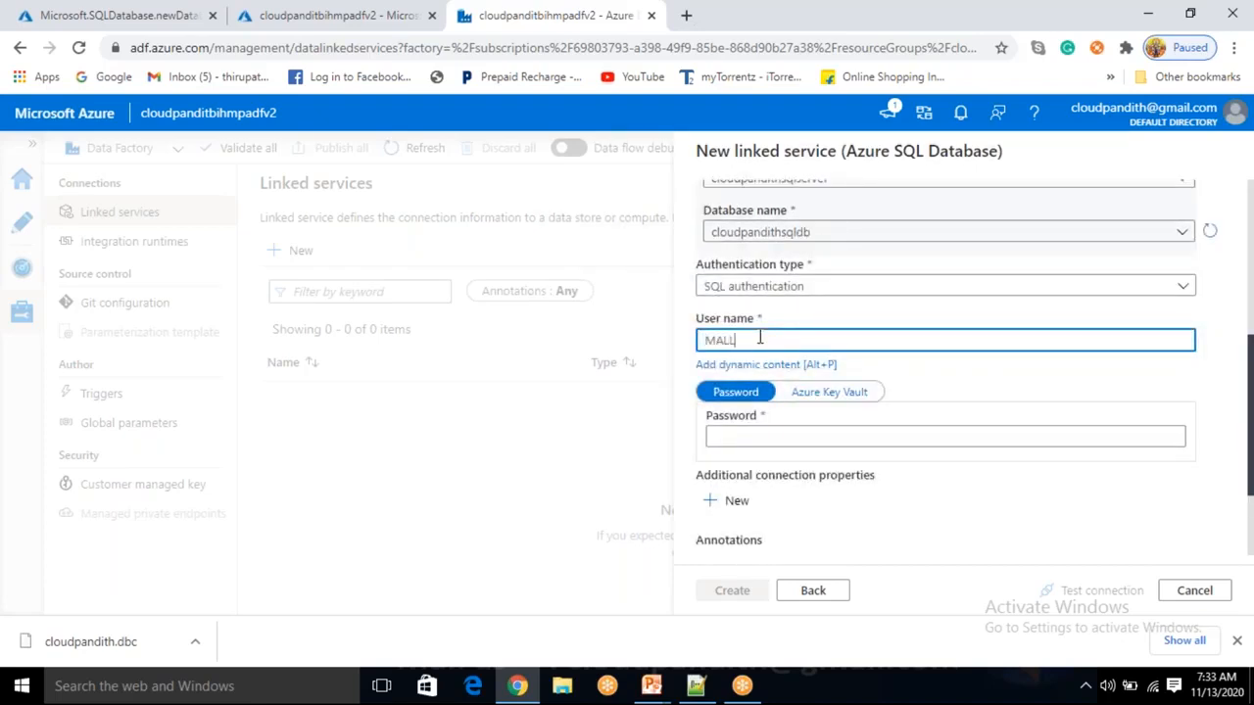
{"action": "key", "text": "Tab"}
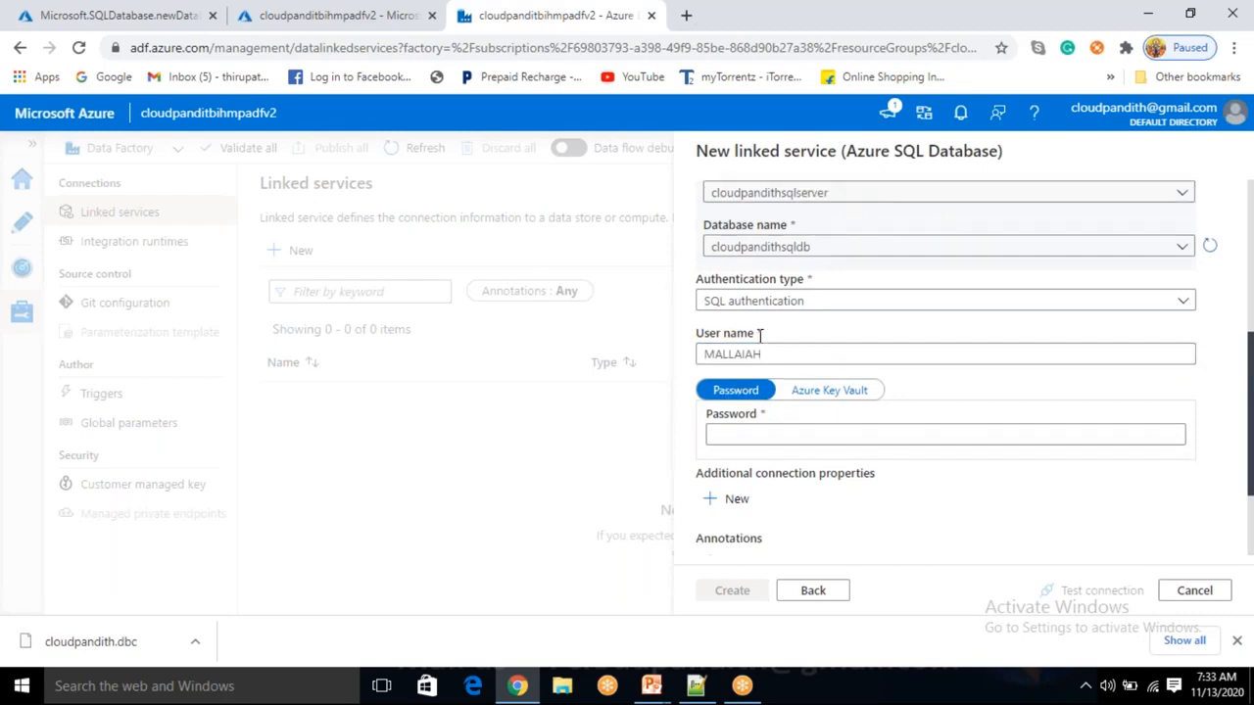
{"action": "key", "text": "shift+Tab"}
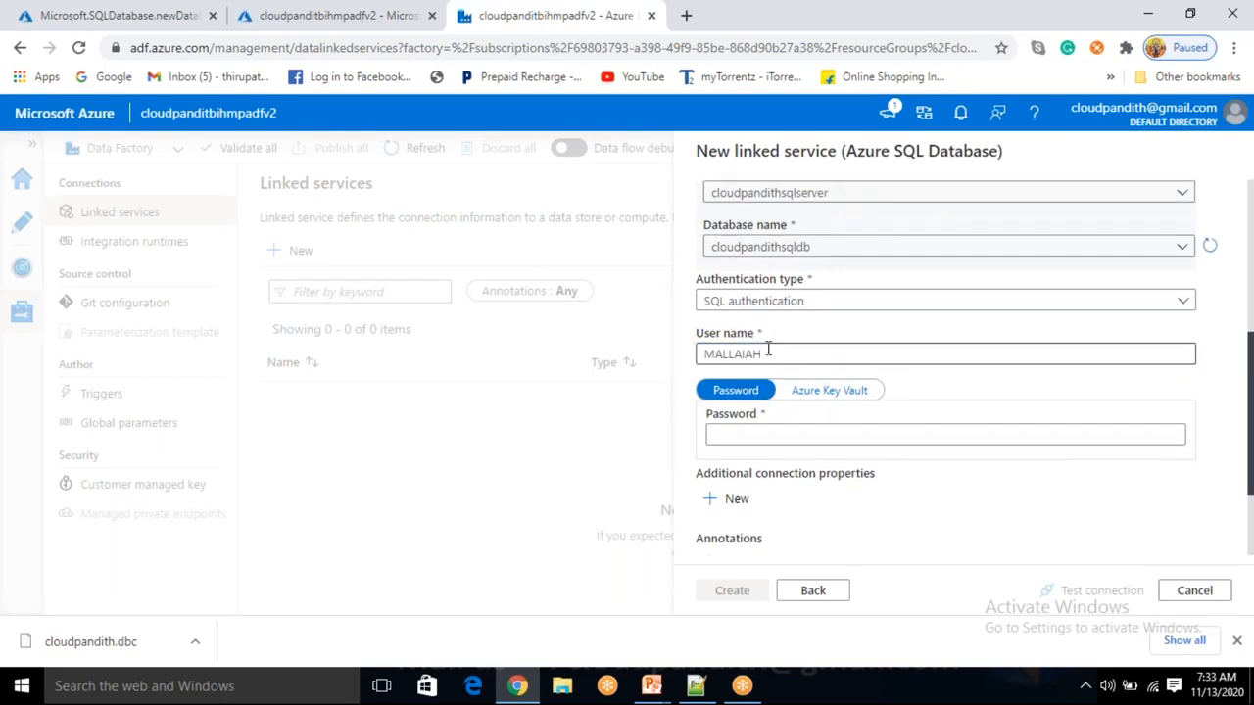
{"action": "key", "text": "BackSpace"}
{"action": "type", "text": "mallaiah"}
{"action": "key", "text": "Tab"}
{"action": "key", "text": "Tab"}
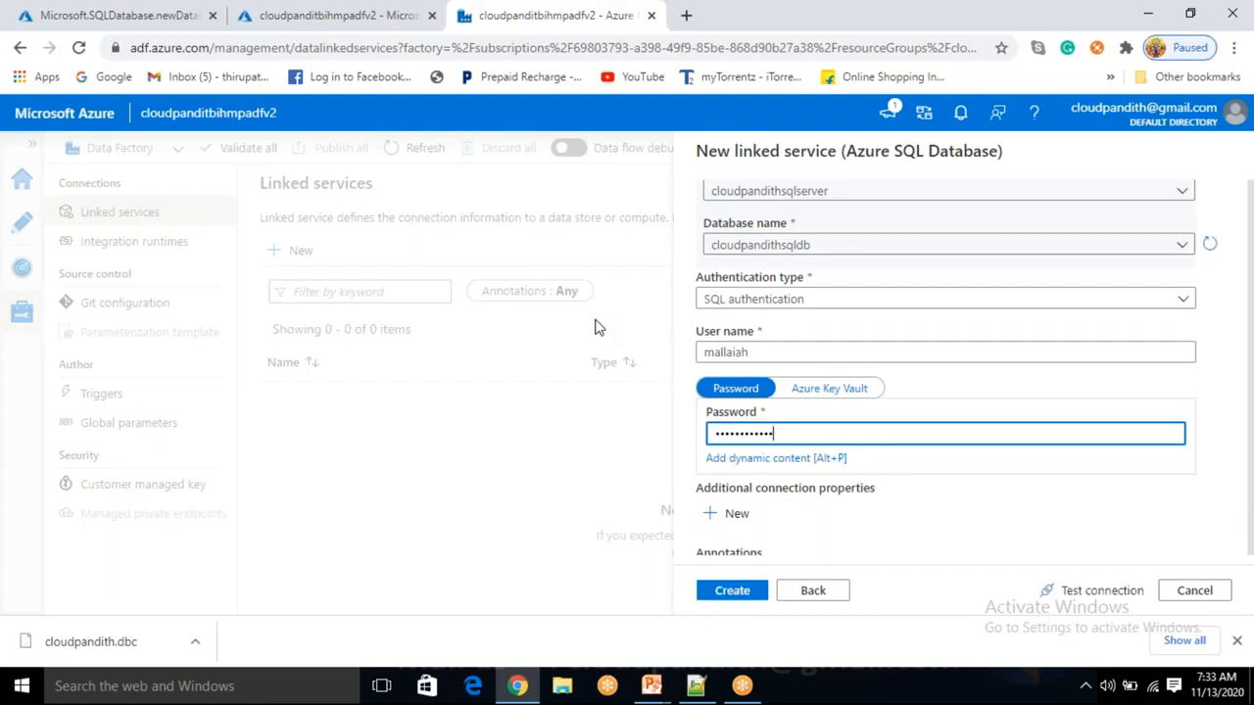
Test the LS_ASDB connection to the database, which fails.
{"action": "left_click", "coordinate": [162, 17]}
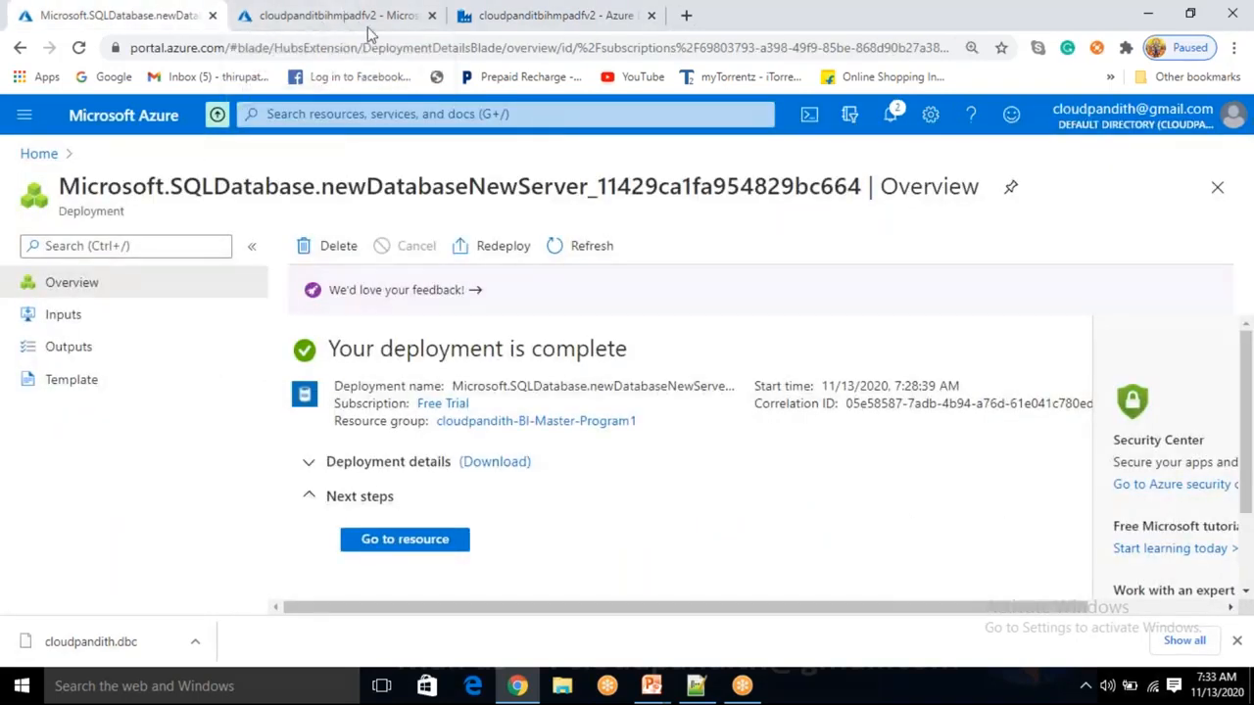
{"action": "left_click", "coordinate": [509, 19]}
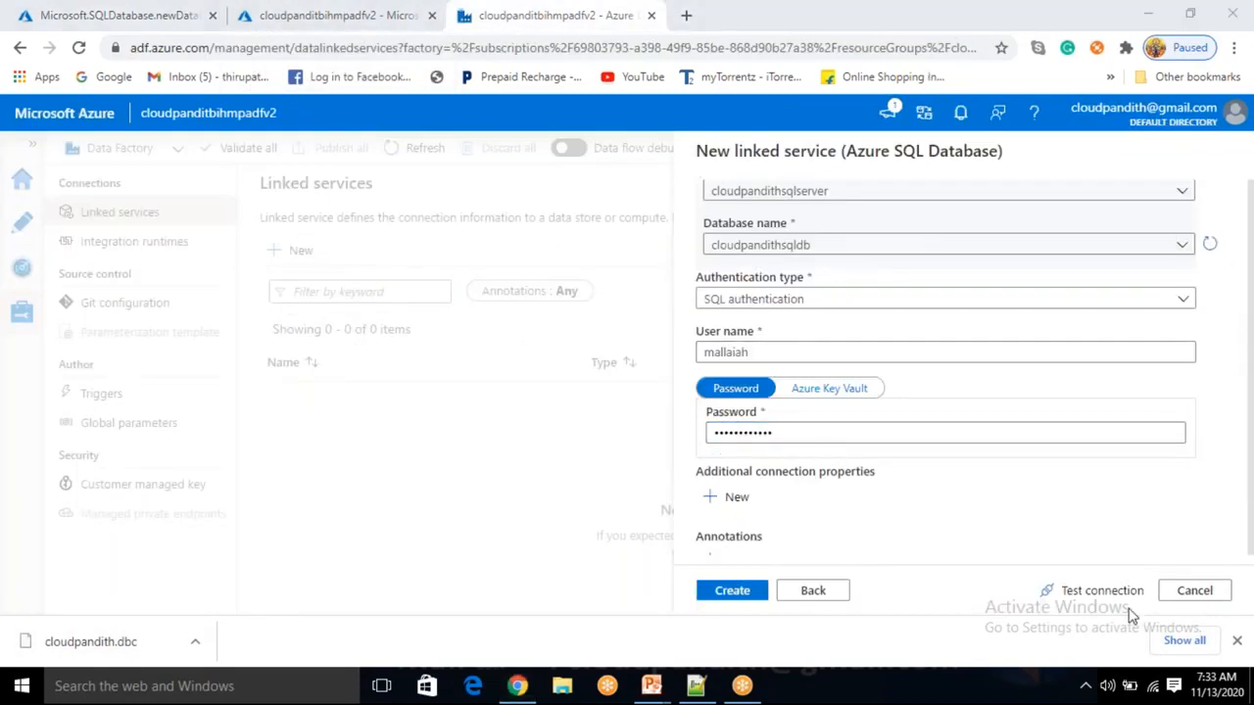
{"action": "left_click", "coordinate": [1085, 592]}
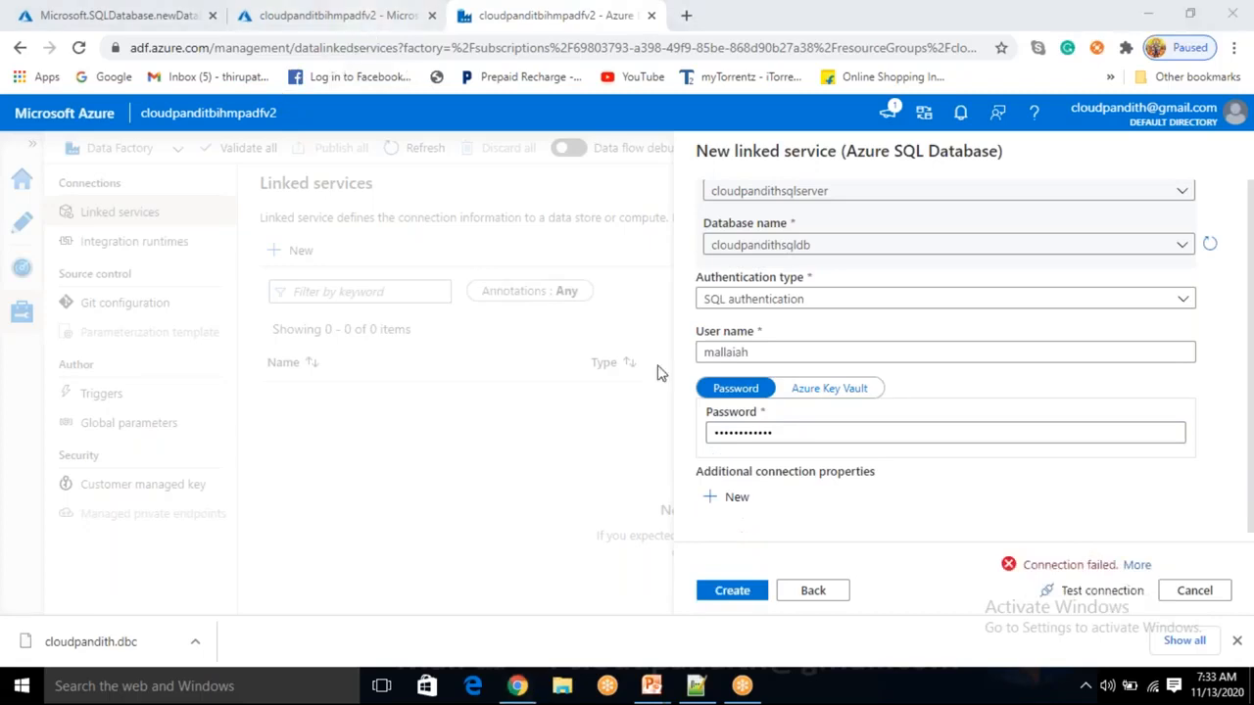
{"action": "left_click", "coordinate": [142, 14]}
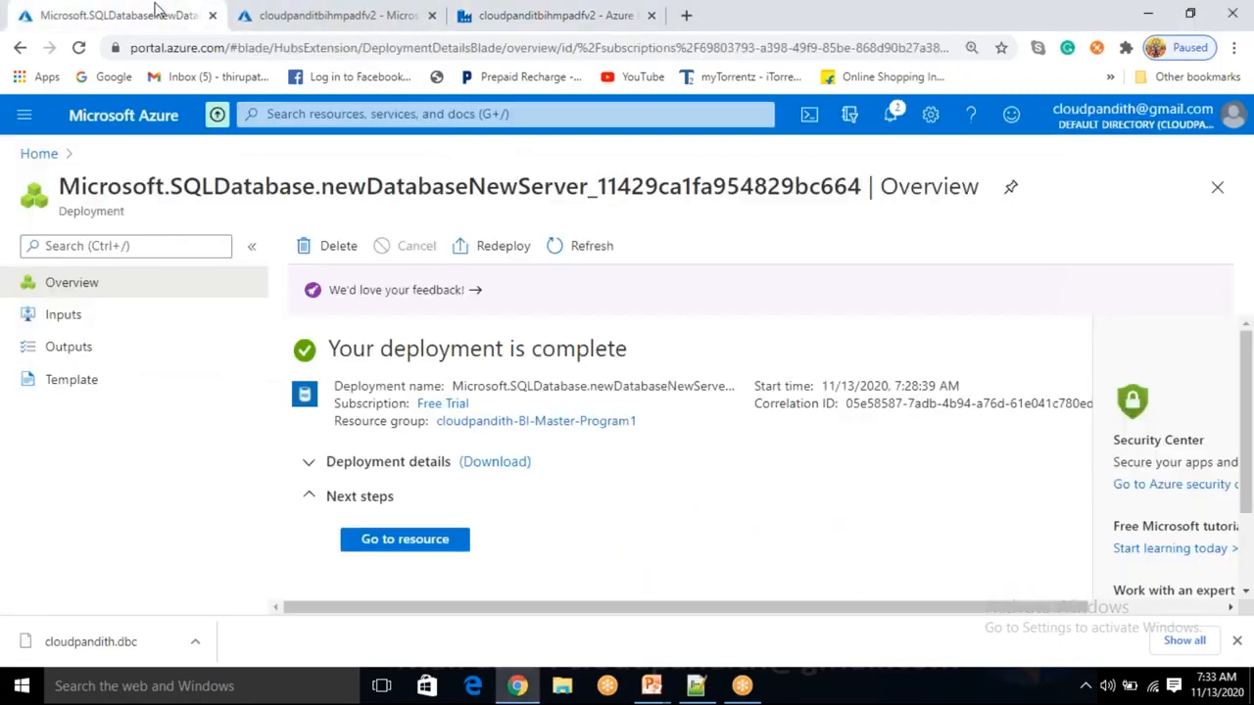
Open the SQL server's firewall settings, add this computer's client IP rule and save.
{"action": "left_click", "coordinate": [416, 538]}
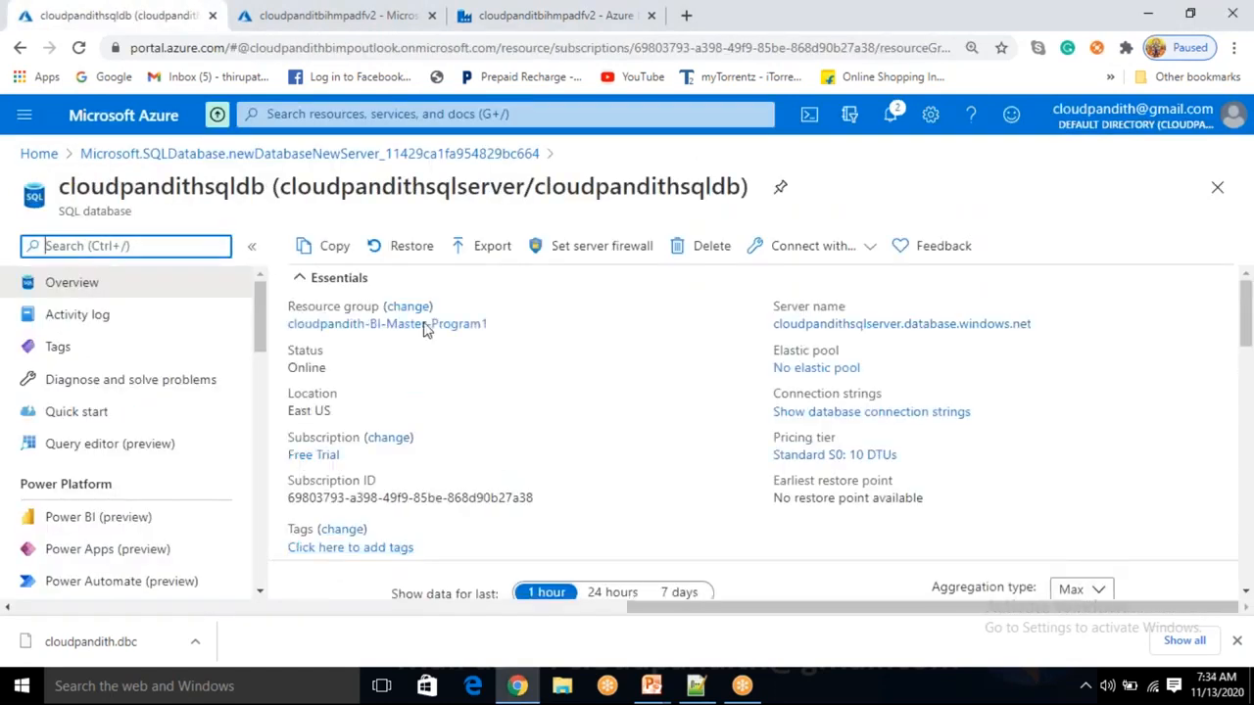
{"action": "left_click", "coordinate": [597, 251]}
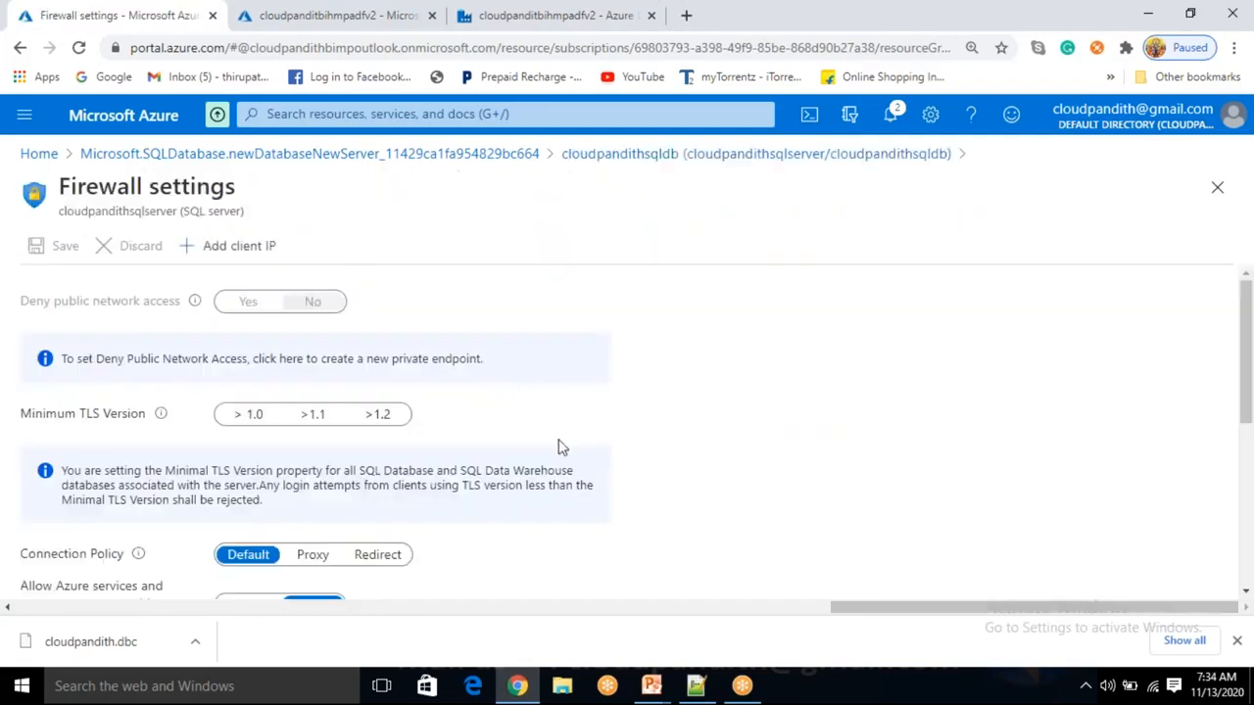
{"action": "scroll", "coordinate": [560, 447], "scroll_direction": "down", "scroll_amount": 5}
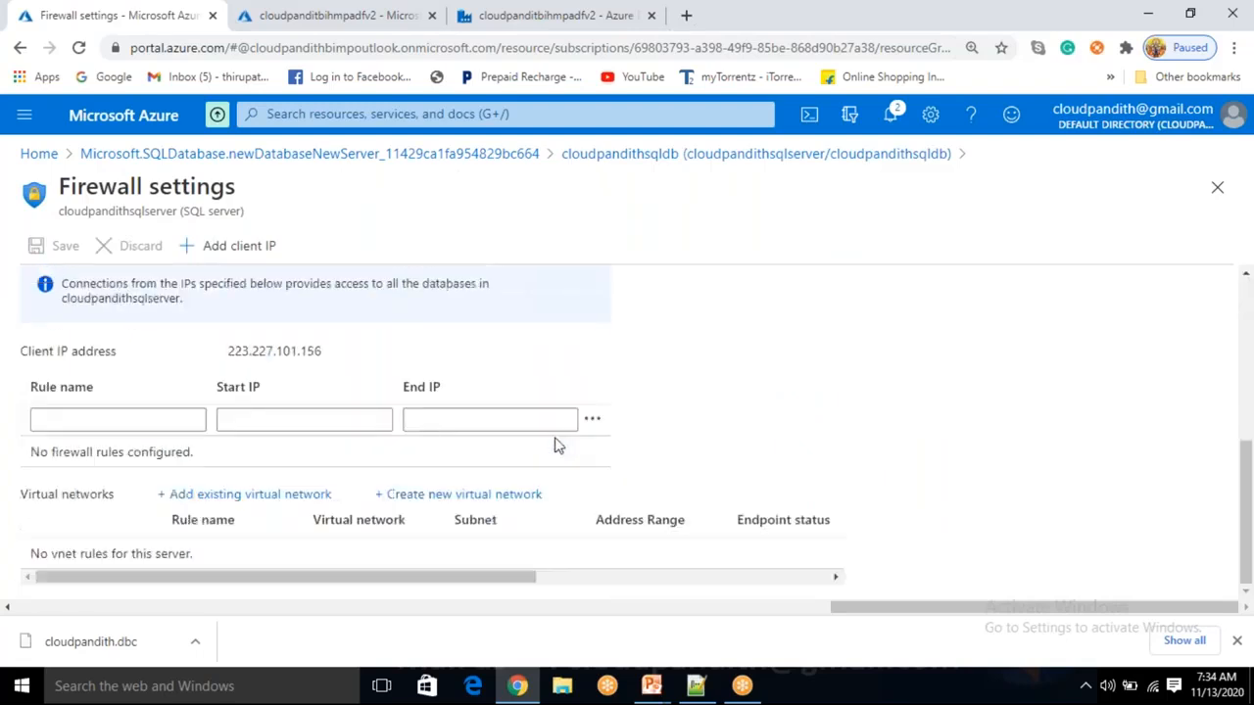
{"action": "scroll", "coordinate": [558, 446], "scroll_direction": "up", "scroll_amount": 5}
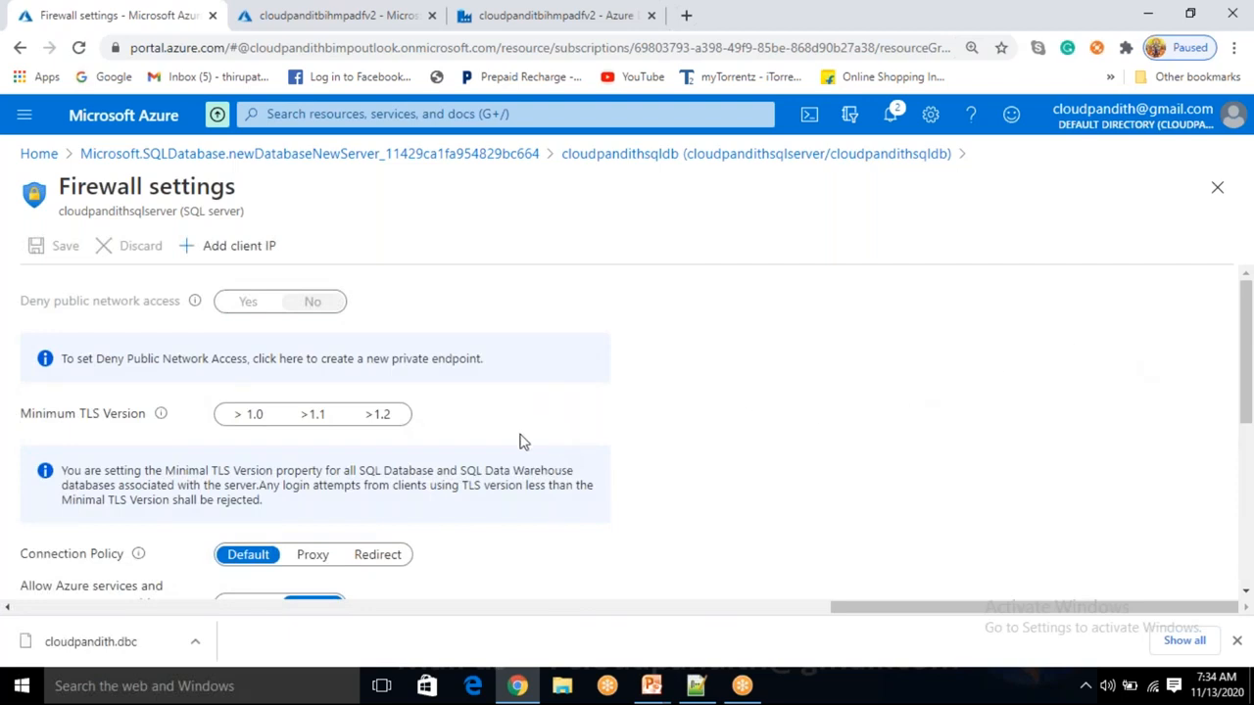
{"action": "left_click", "coordinate": [260, 257]}
{"action": "scroll", "coordinate": [425, 471], "scroll_direction": "down", "scroll_amount": 5}
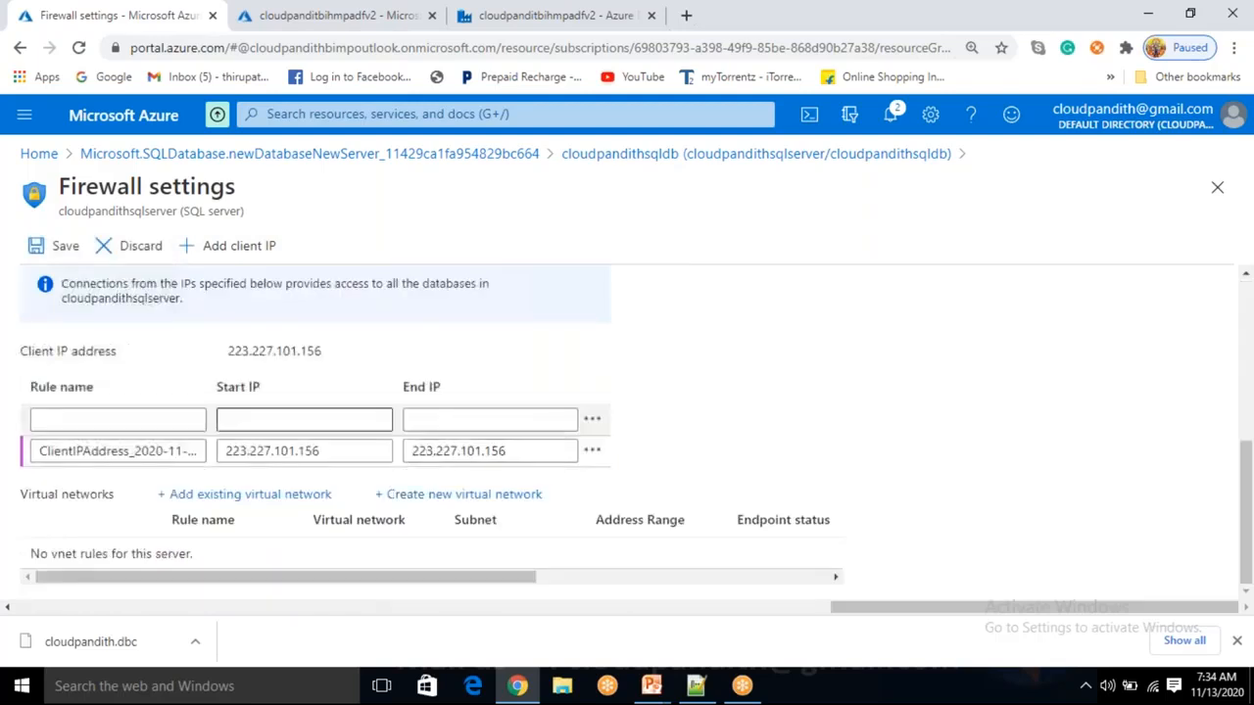
{"action": "scroll", "coordinate": [313, 452], "scroll_direction": "up", "scroll_amount": 5}
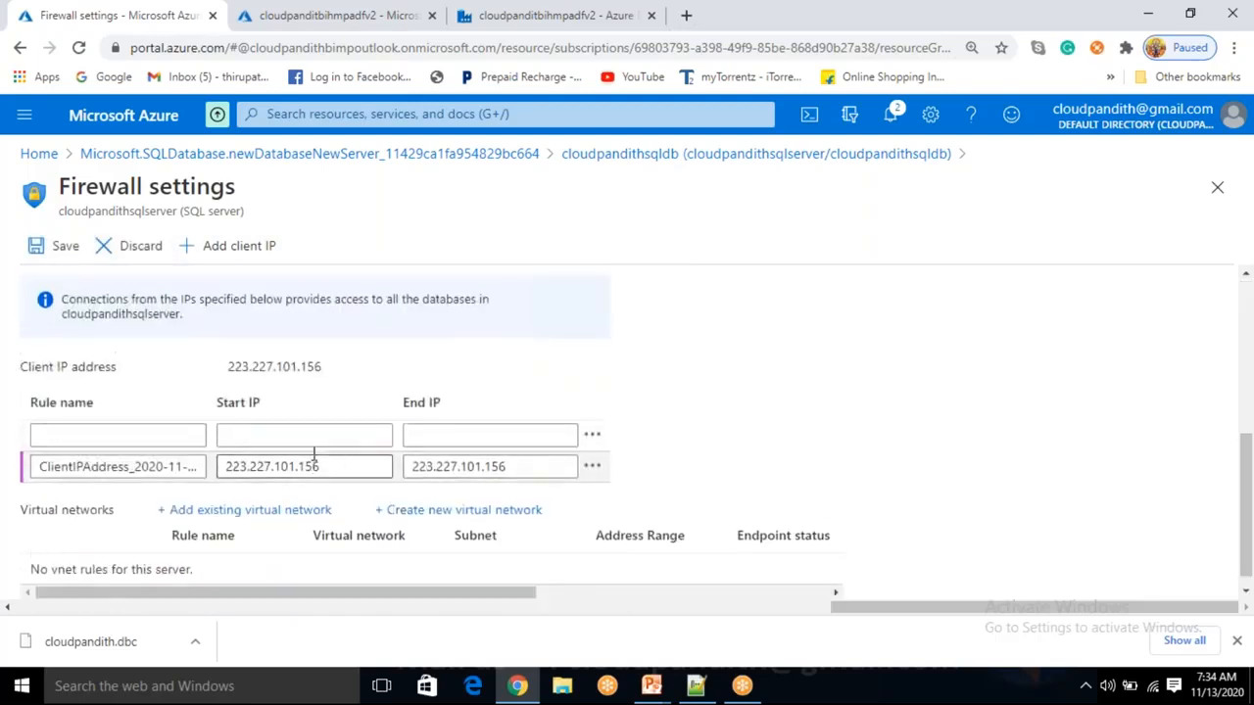
{"action": "left_click", "coordinate": [39, 245]}
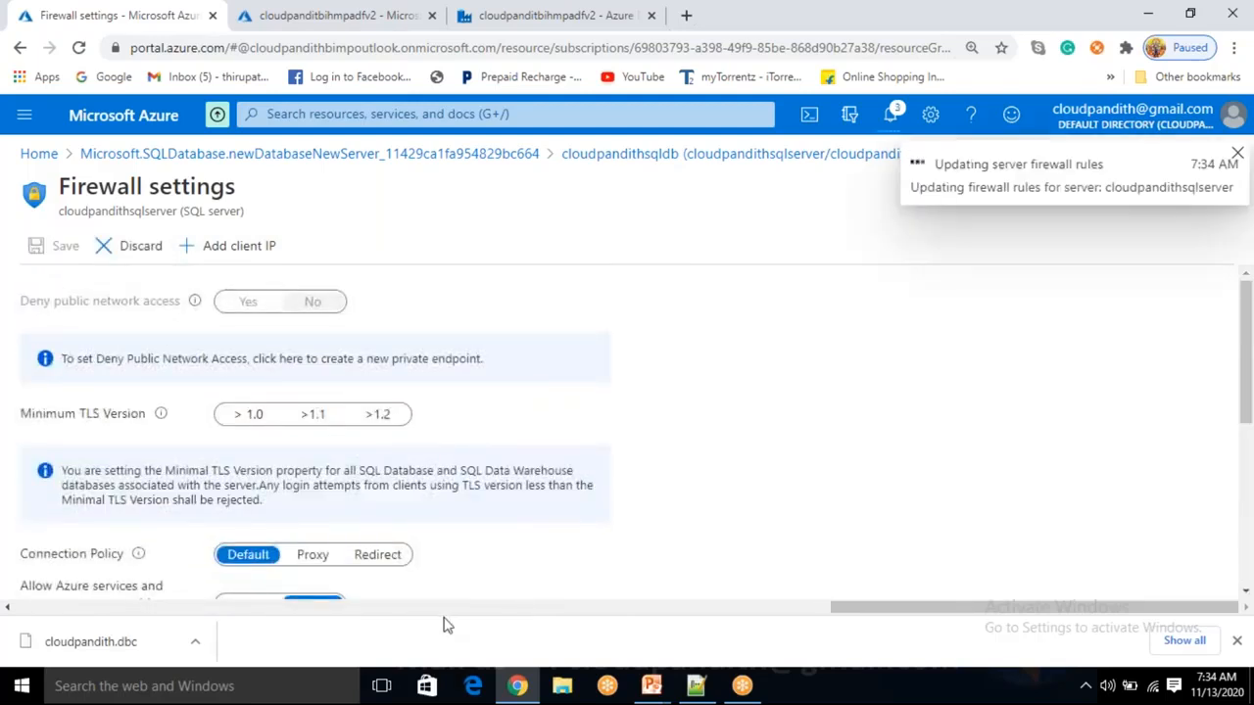
{"action": "scroll", "coordinate": [245, 409], "scroll_direction": "down", "scroll_amount": 1}
{"action": "scroll", "coordinate": [244, 421], "scroll_direction": "down", "scroll_amount": 2}
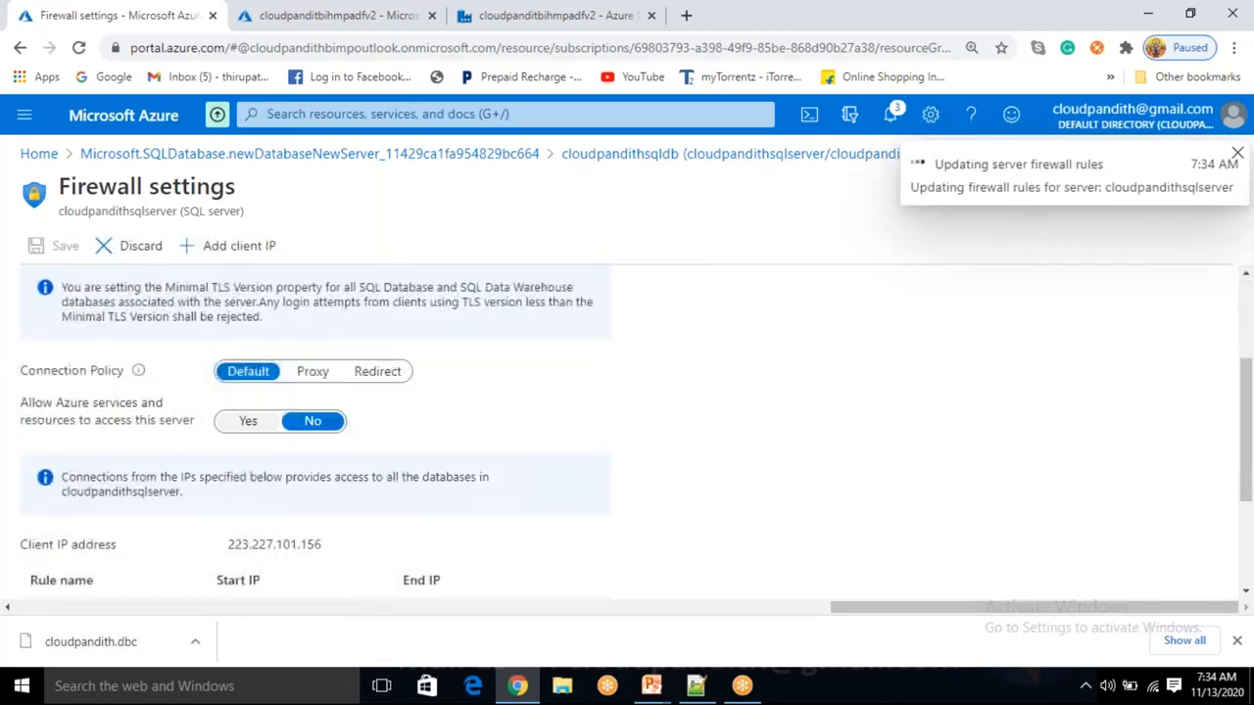
Set 'Allow Azure services and resources to access this server' to Yes and save.
{"action": "left_click", "coordinate": [248, 420]}
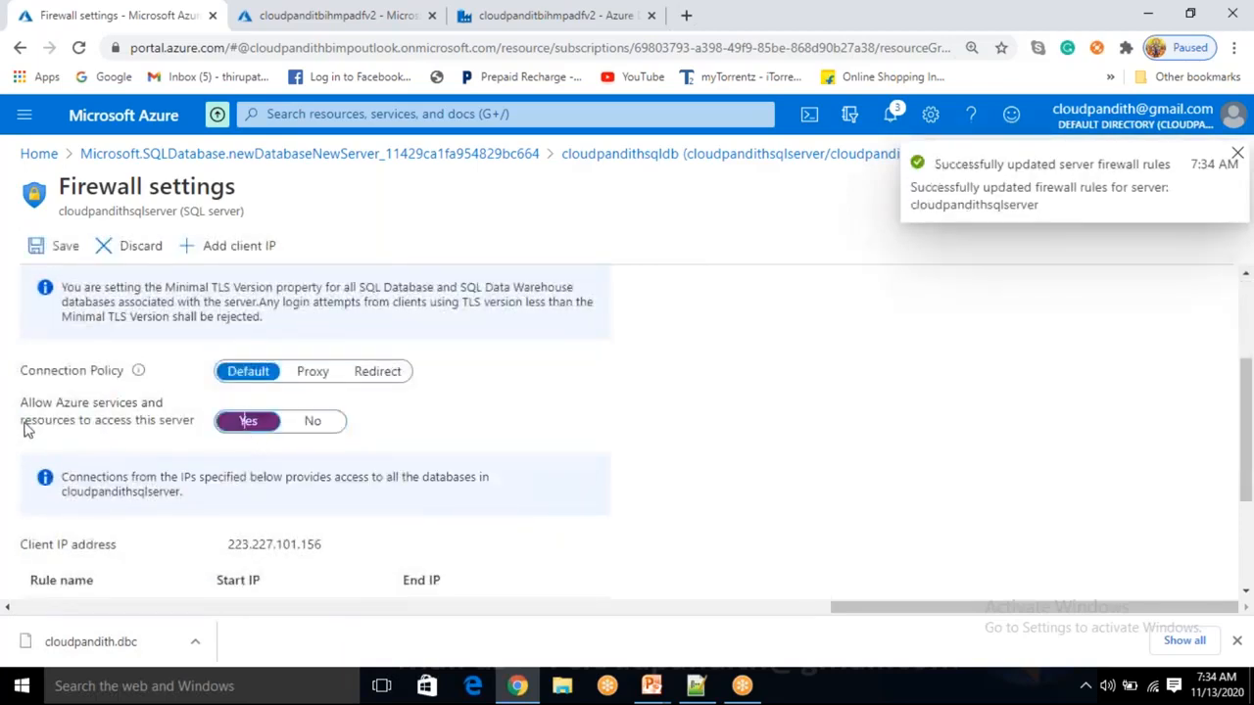
{"action": "left_click_drag", "start_coordinate": [21, 403], "coordinate": [188, 427]}
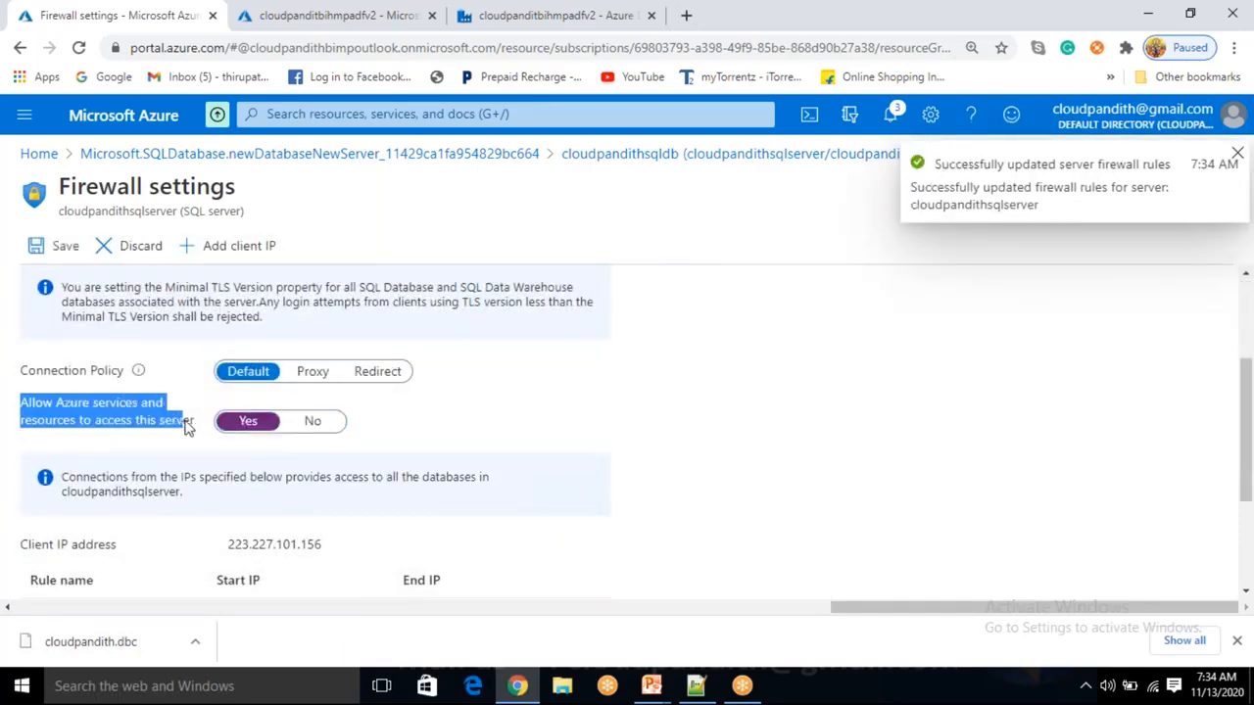
{"action": "left_click", "coordinate": [153, 452]}
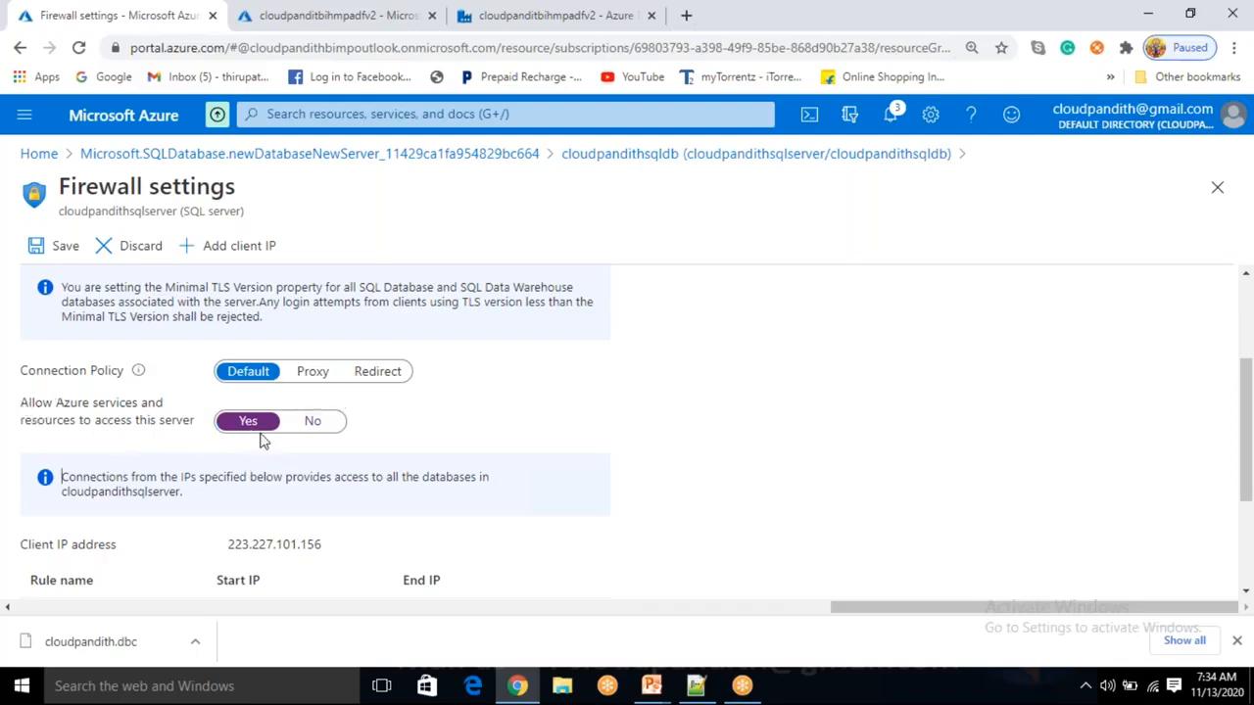
{"action": "left_click", "coordinate": [54, 252]}
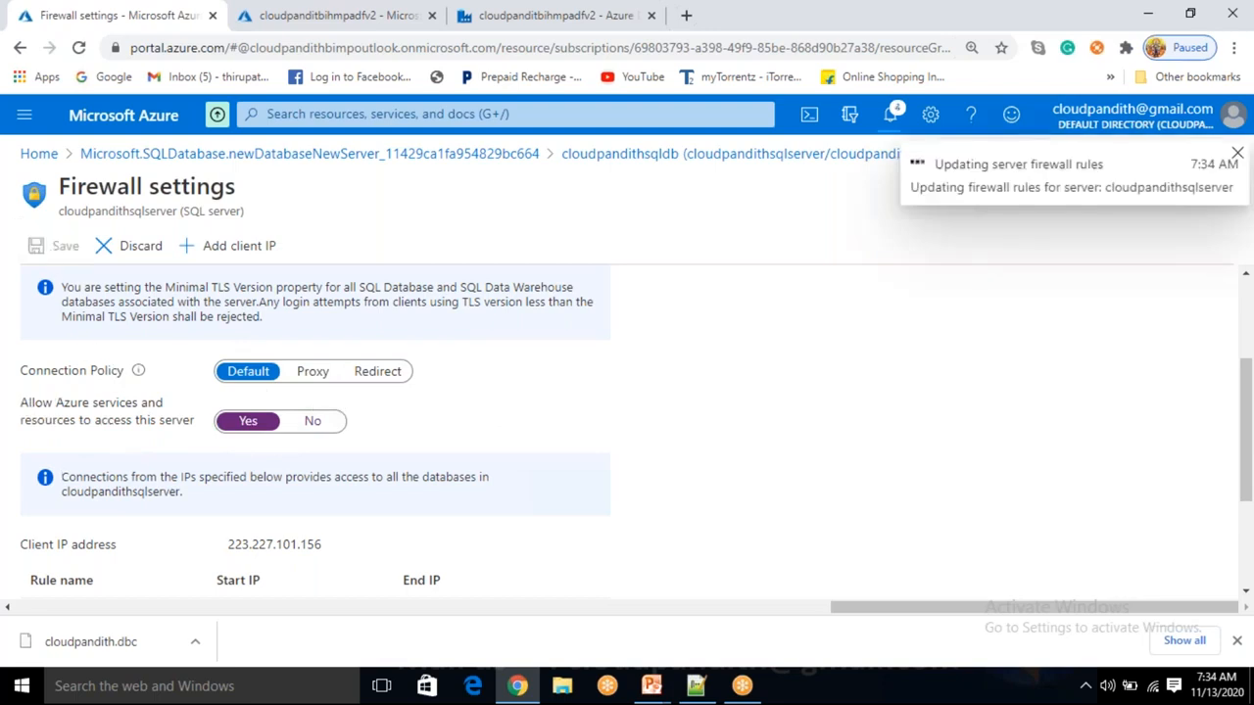
{"action": "scroll", "coordinate": [245, 313], "scroll_direction": "up", "scroll_amount": 1}
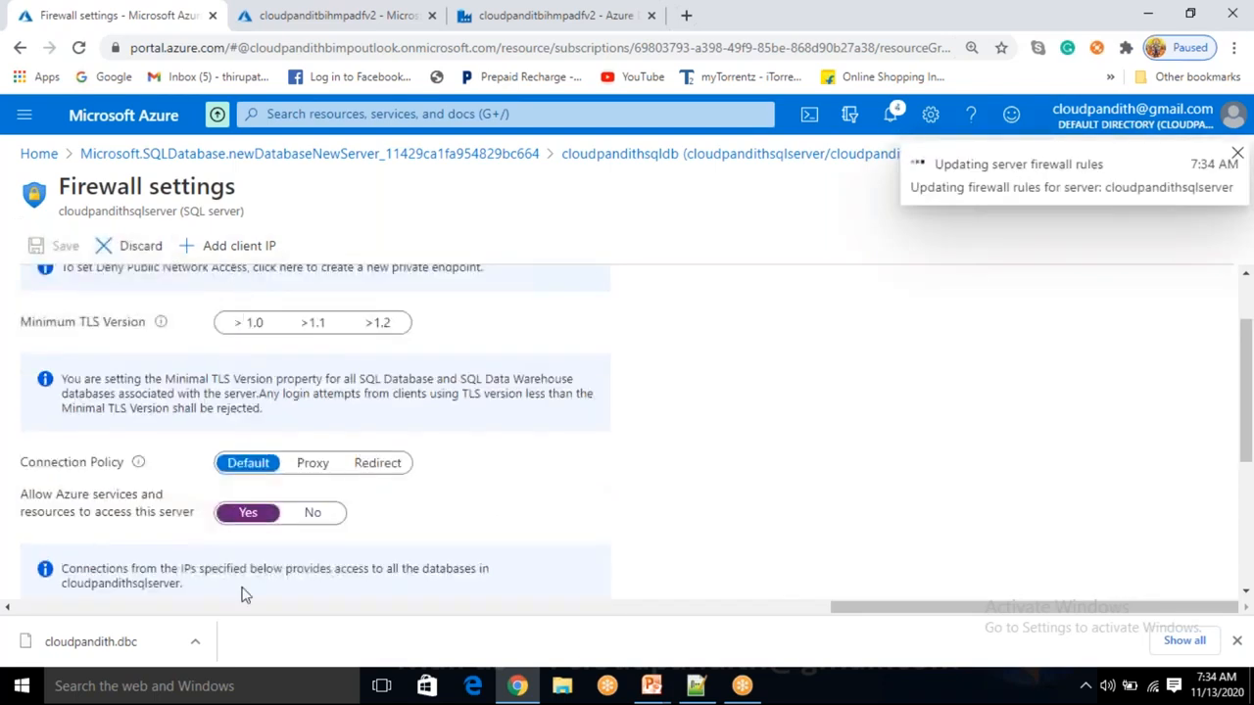
{"action": "left_click", "coordinate": [61, 357]}
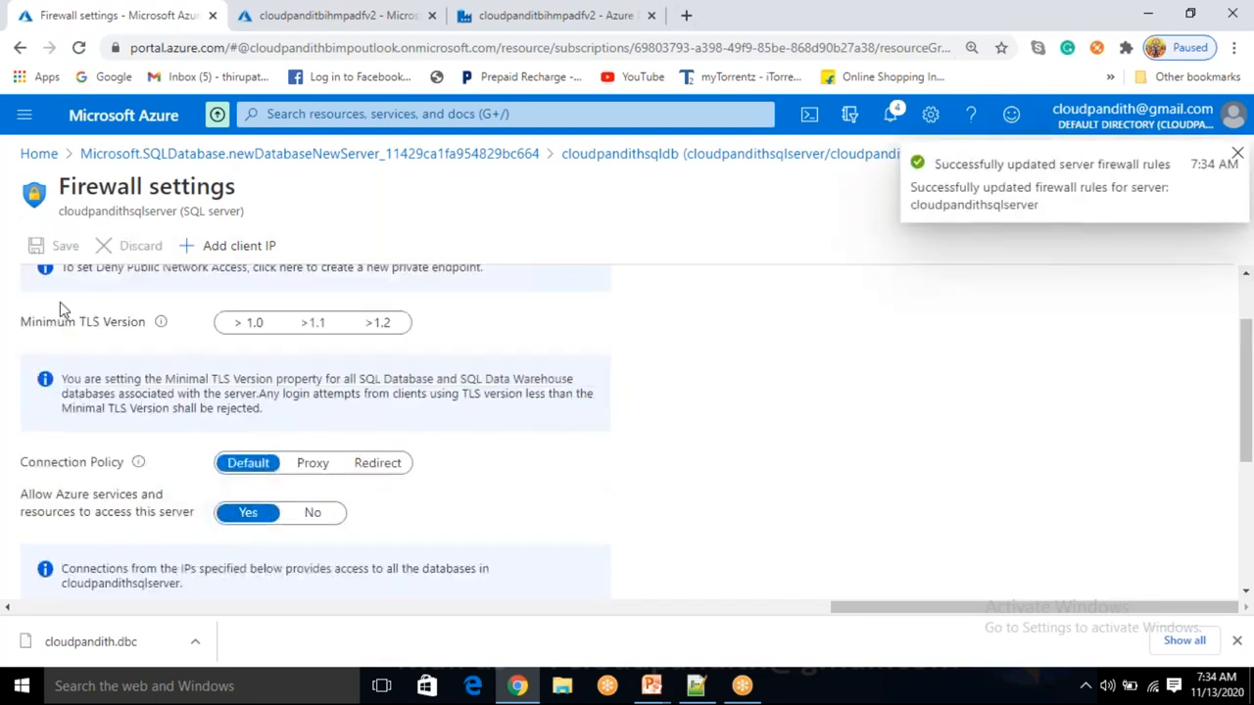
Review the access-denied error, retest the connection successfully and create LS_ASDB.
{"action": "left_click", "coordinate": [524, 14]}
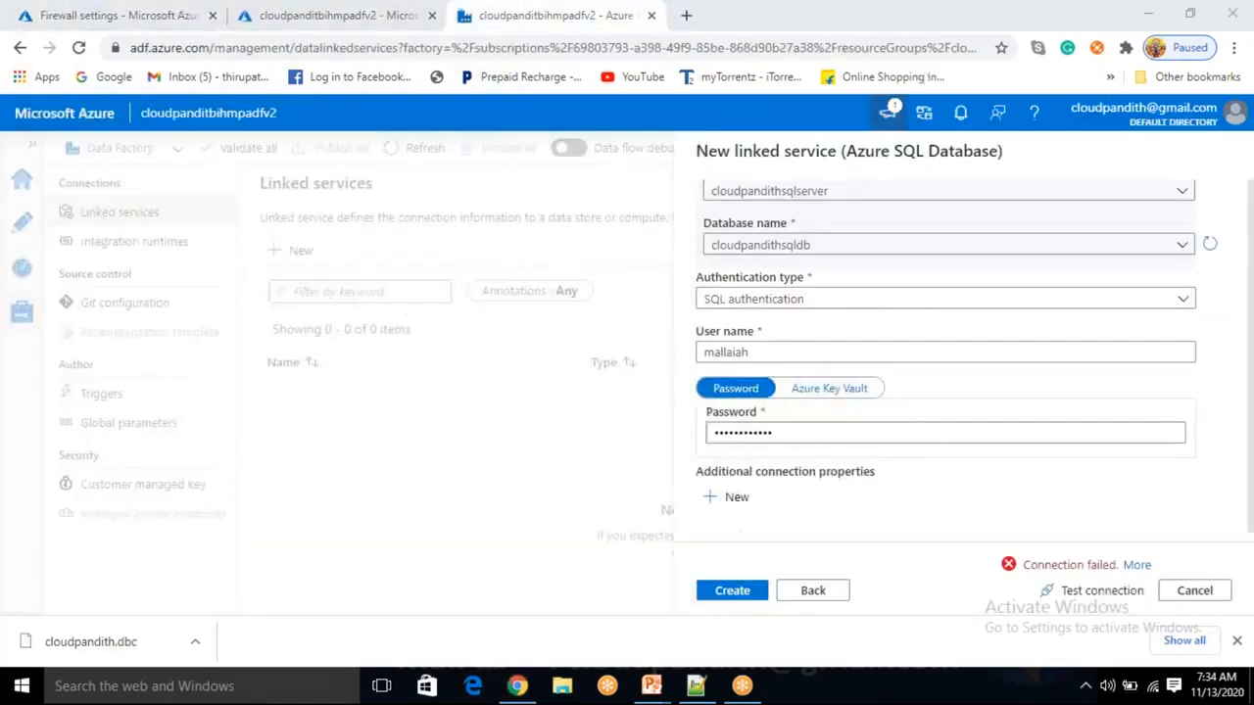
{"action": "left_click", "coordinate": [1137, 566]}
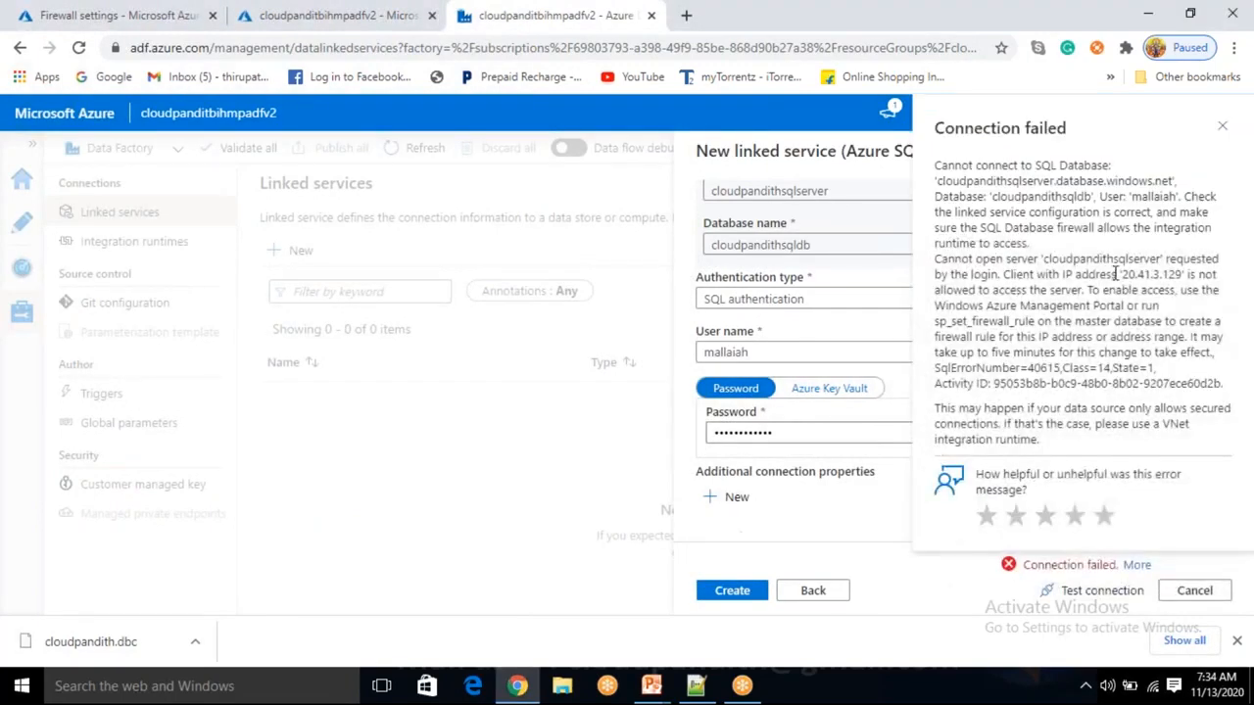
{"action": "left_click_drag", "start_coordinate": [938, 271], "coordinate": [964, 269]}
{"action": "left_click_drag", "start_coordinate": [1121, 274], "coordinate": [1181, 266]}
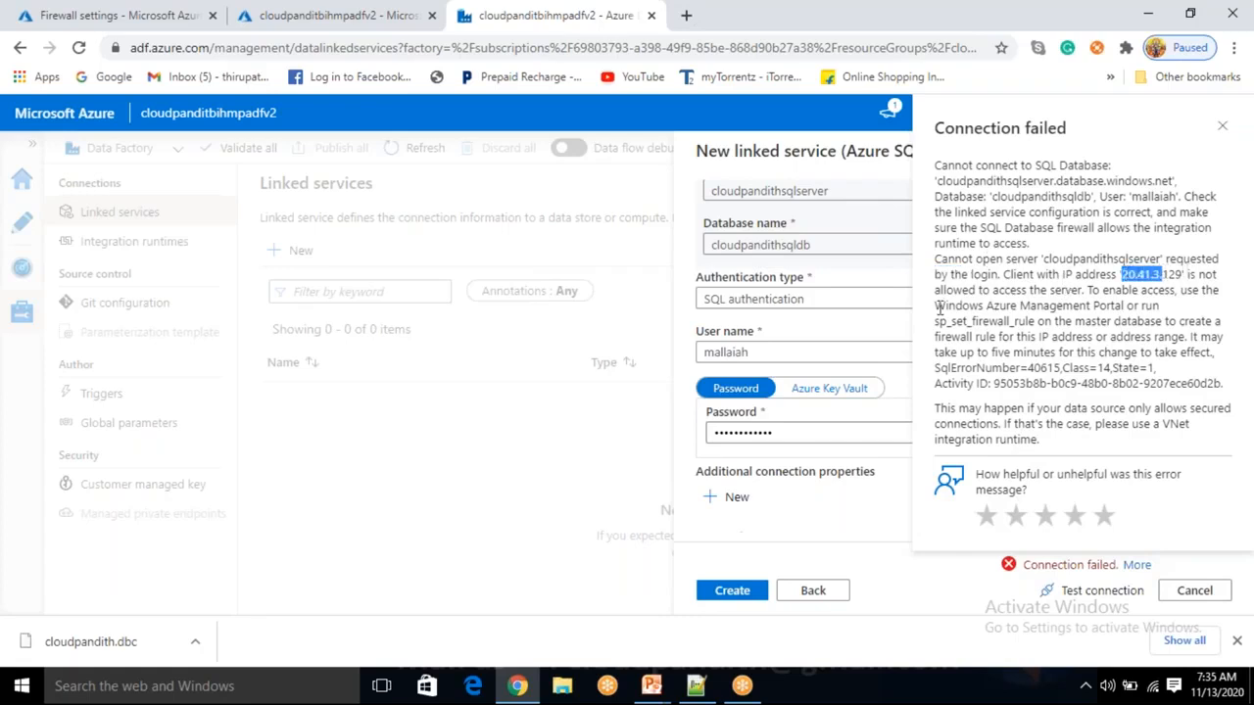
{"action": "left_click_drag", "start_coordinate": [955, 298], "coordinate": [1163, 280]}
{"action": "left_click", "coordinate": [1136, 566]}
{"action": "left_click", "coordinate": [1102, 591]}
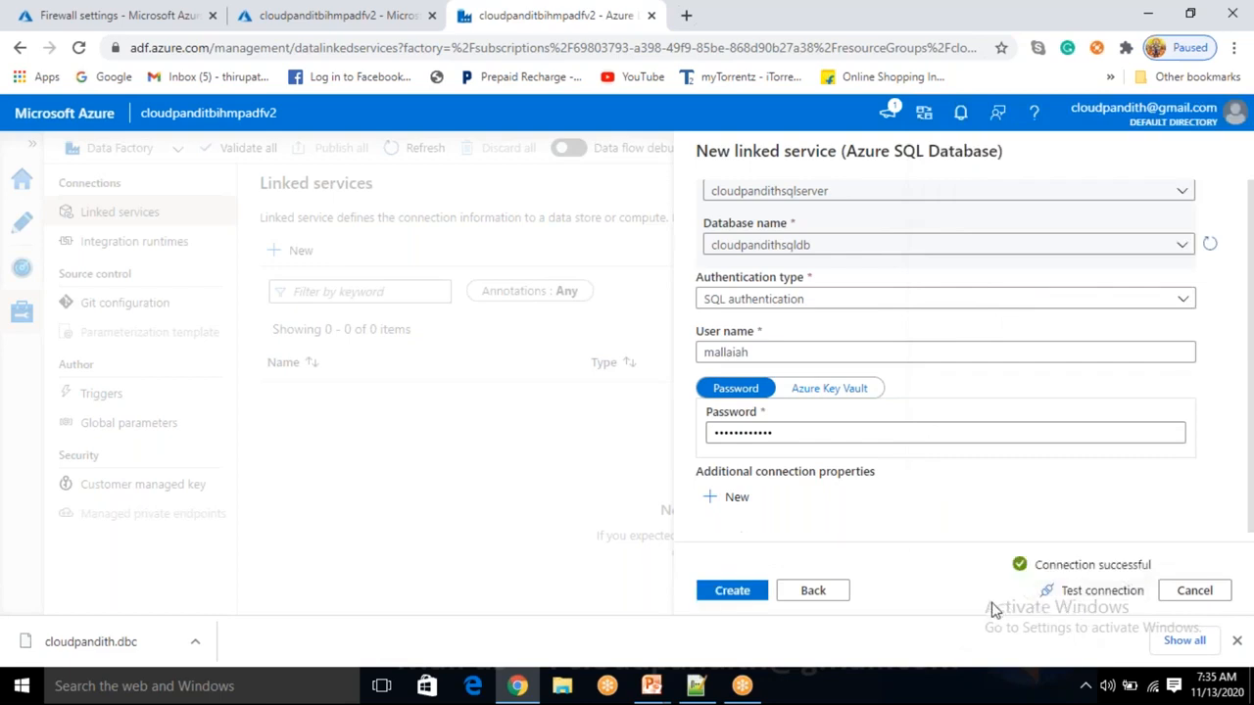
{"action": "left_click", "coordinate": [744, 599]}
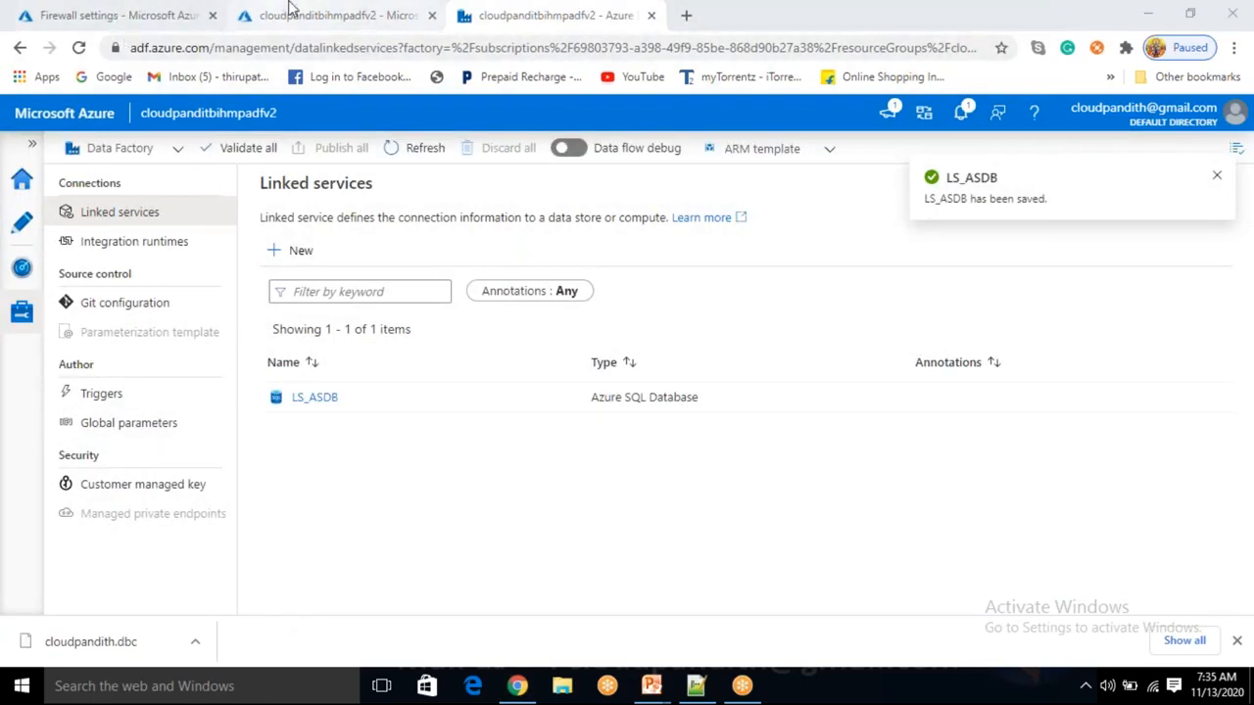
{"action": "left_click", "coordinate": [142, 10]}
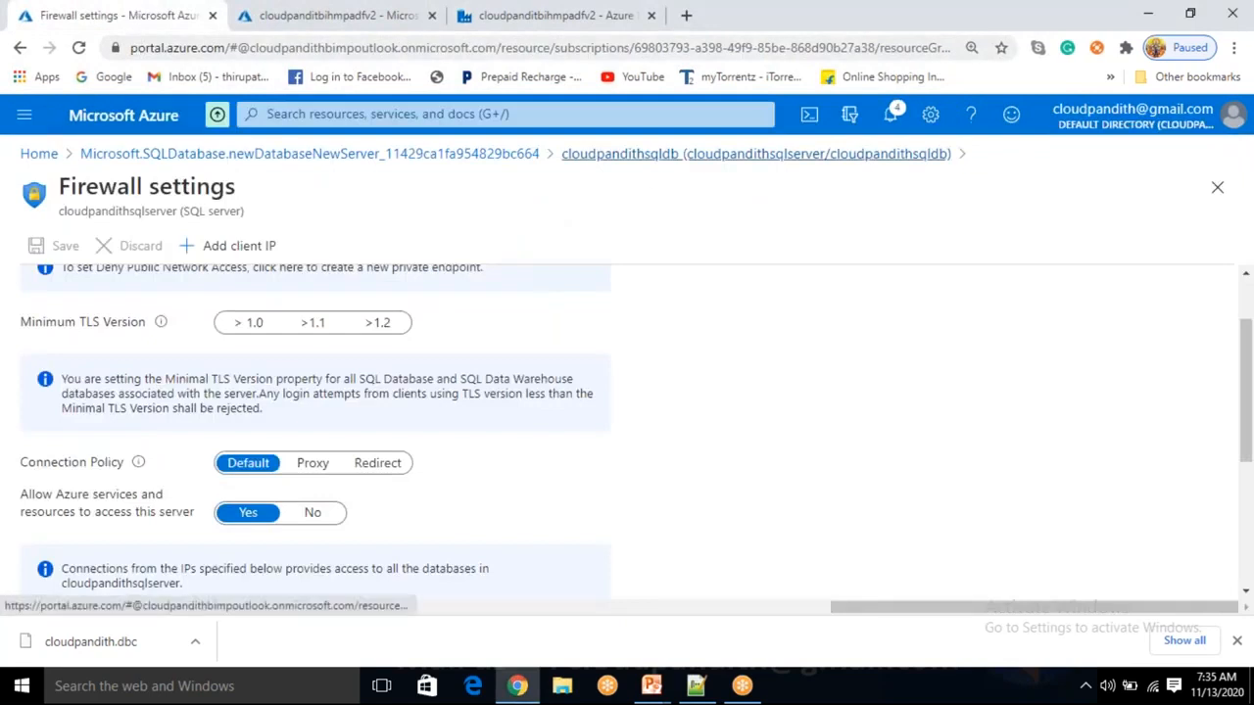
Open Query editor (preview) for cloudpandithsqldb and submit the SQL login and password.
{"action": "left_click", "coordinate": [673, 154]}
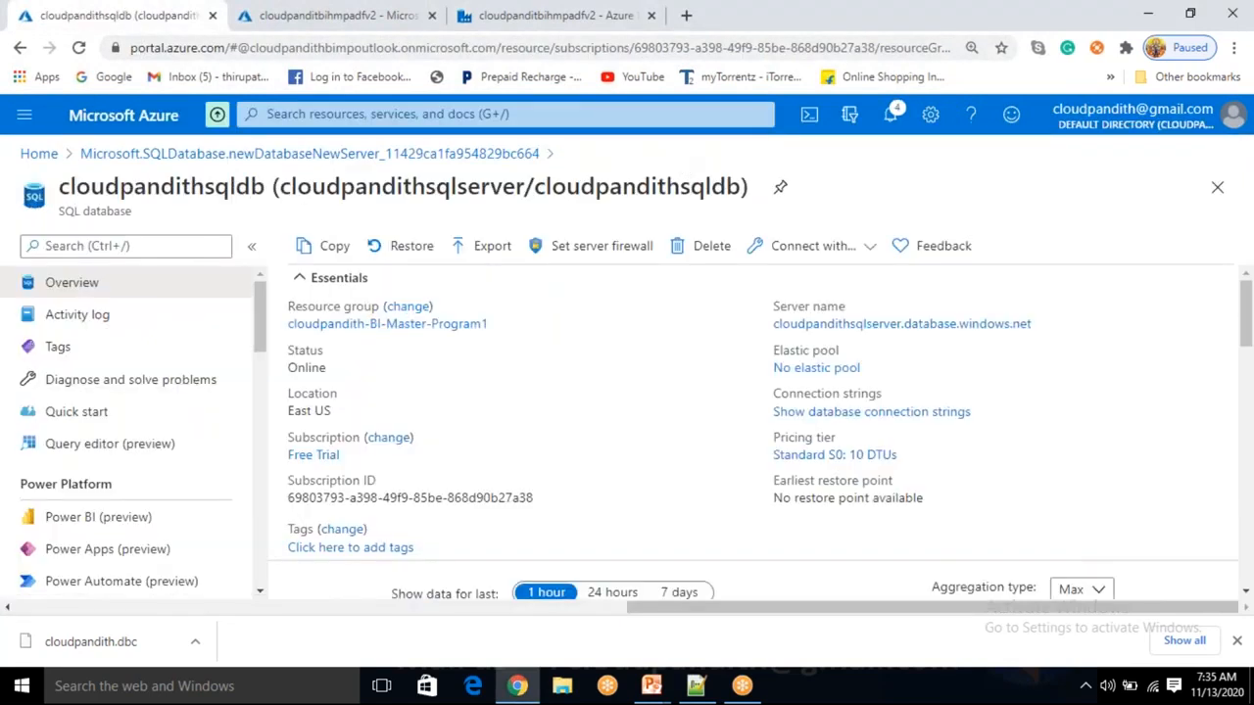
{"action": "left_click", "coordinate": [156, 459]}
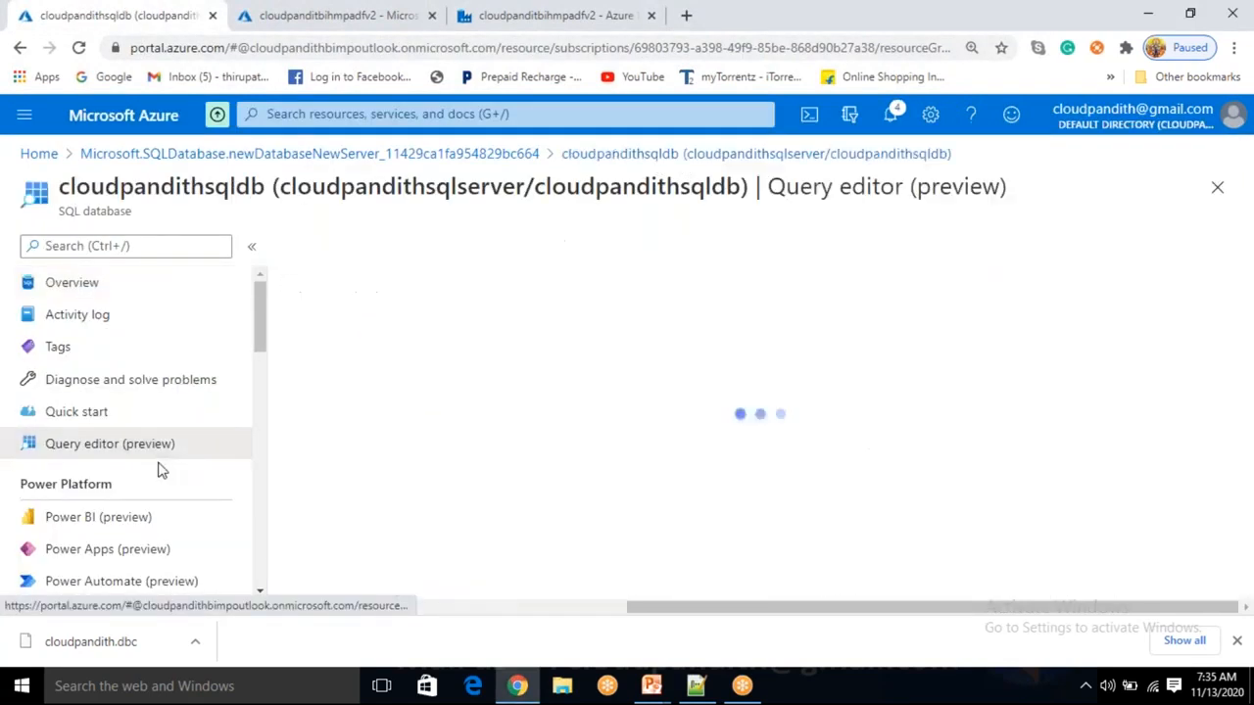
{"action": "scroll", "coordinate": [500, 523], "scroll_direction": "down", "scroll_amount": 1}
{"action": "left_click", "coordinate": [501, 516]}
{"action": "left_click", "coordinate": [500, 516]}
{"action": "type", "text": "*******"}
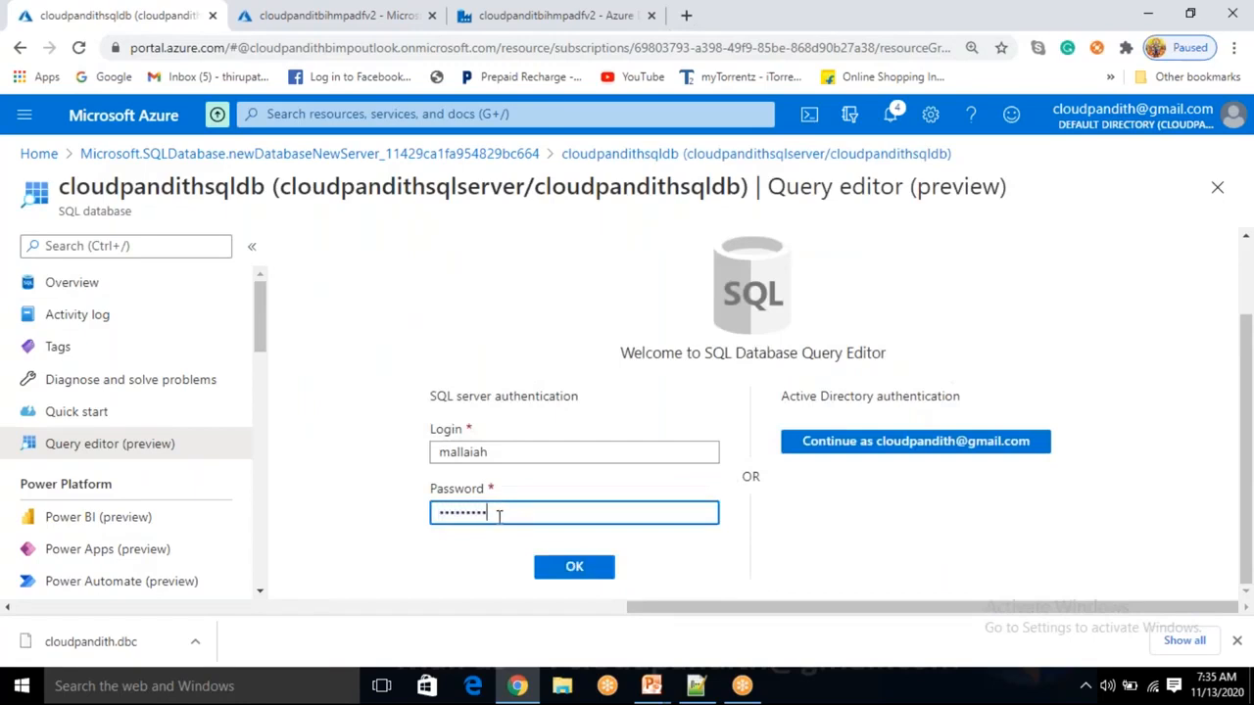
{"action": "key", "text": "Return"}
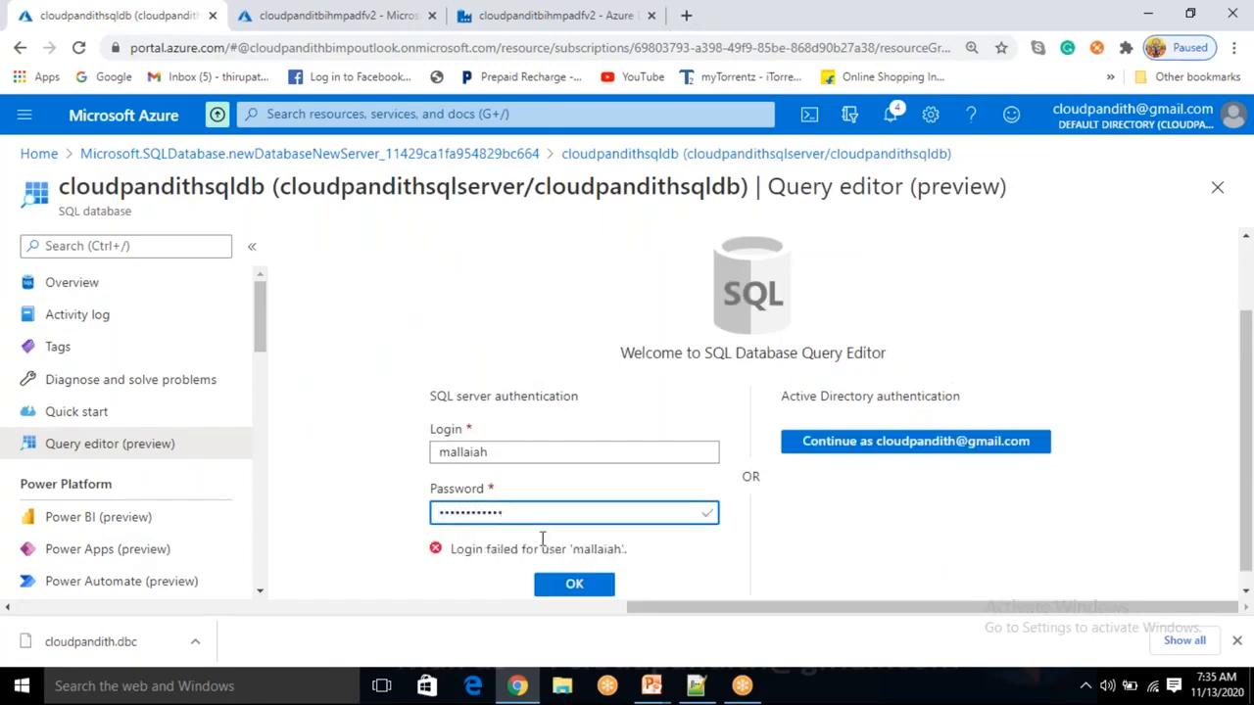
Fix the stray letter in the login name, re-enter the password and sign in again.
{"action": "key", "text": "ctrl+a"}
{"action": "key", "text": "BackSpace"}
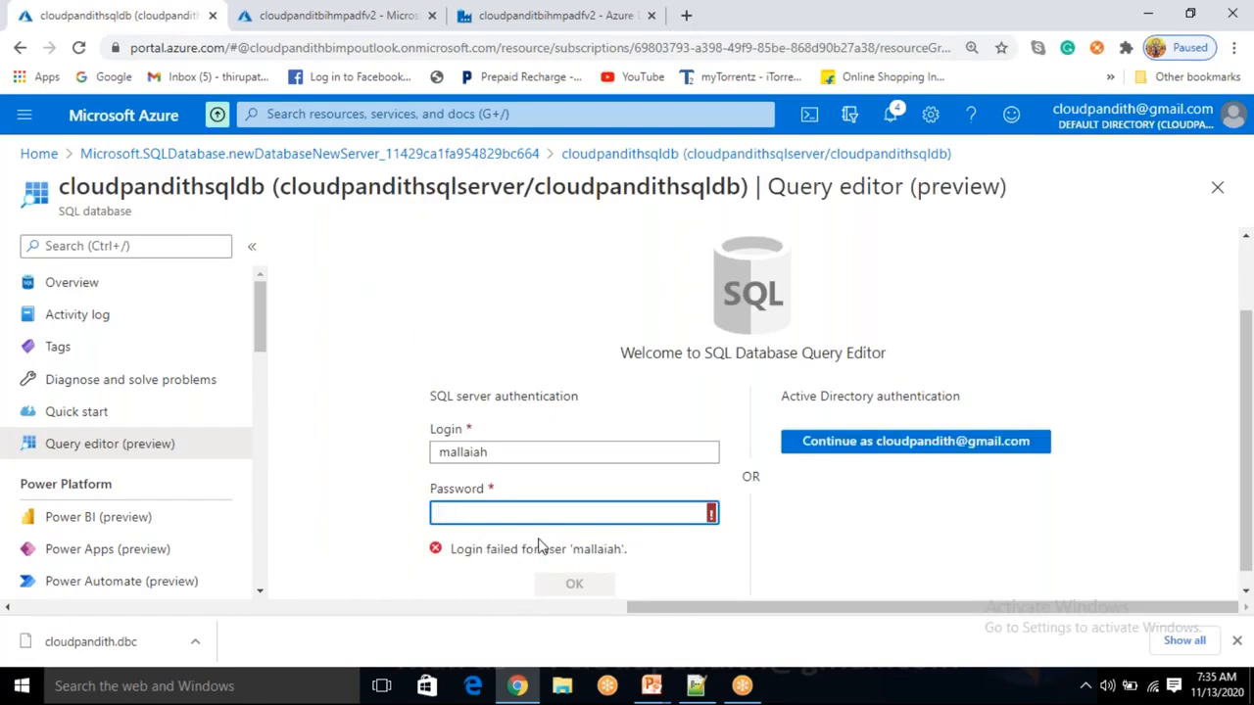
{"action": "type", "text": "****"}
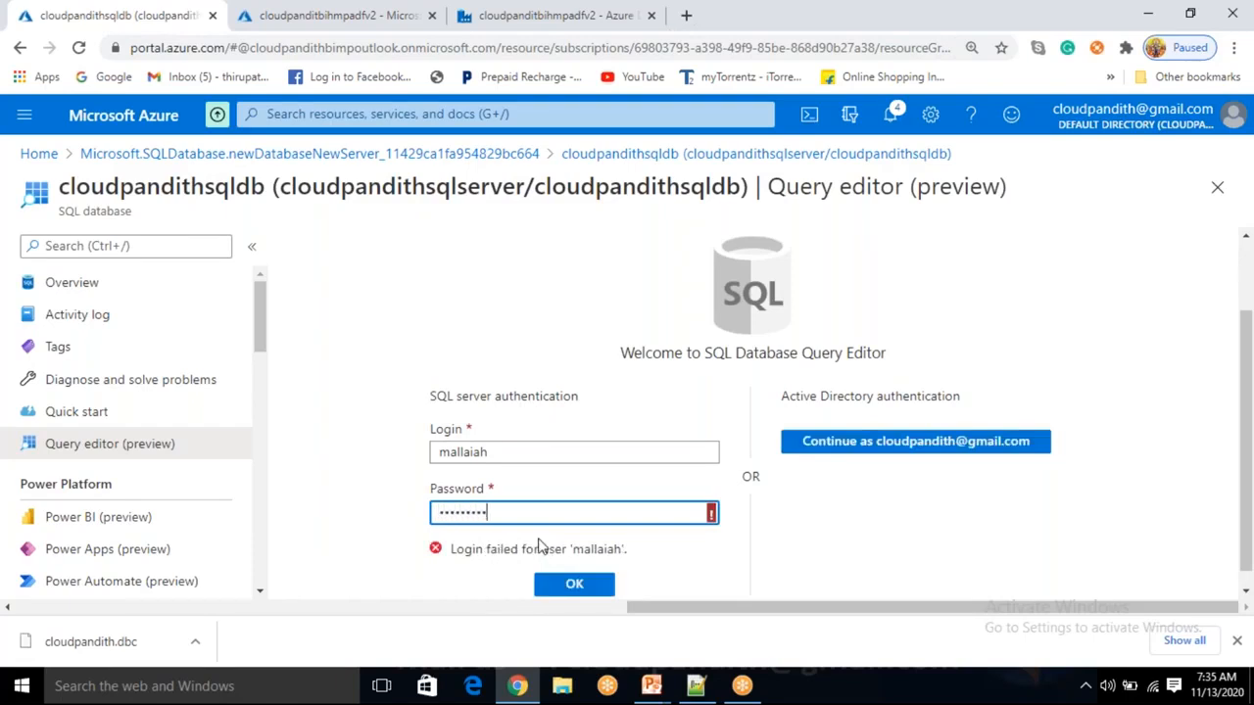
{"action": "key", "text": "ctrl+a"}
{"action": "key", "text": "BackSpace"}
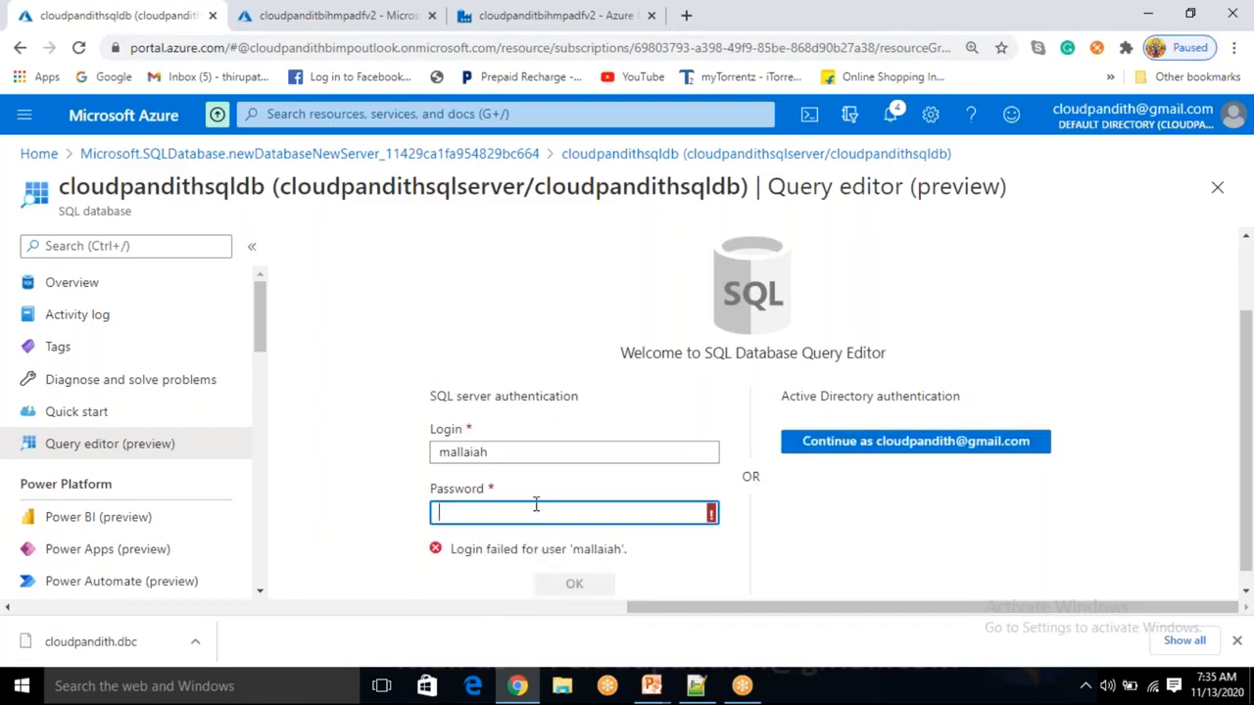
{"action": "left_click", "coordinate": [533, 455]}
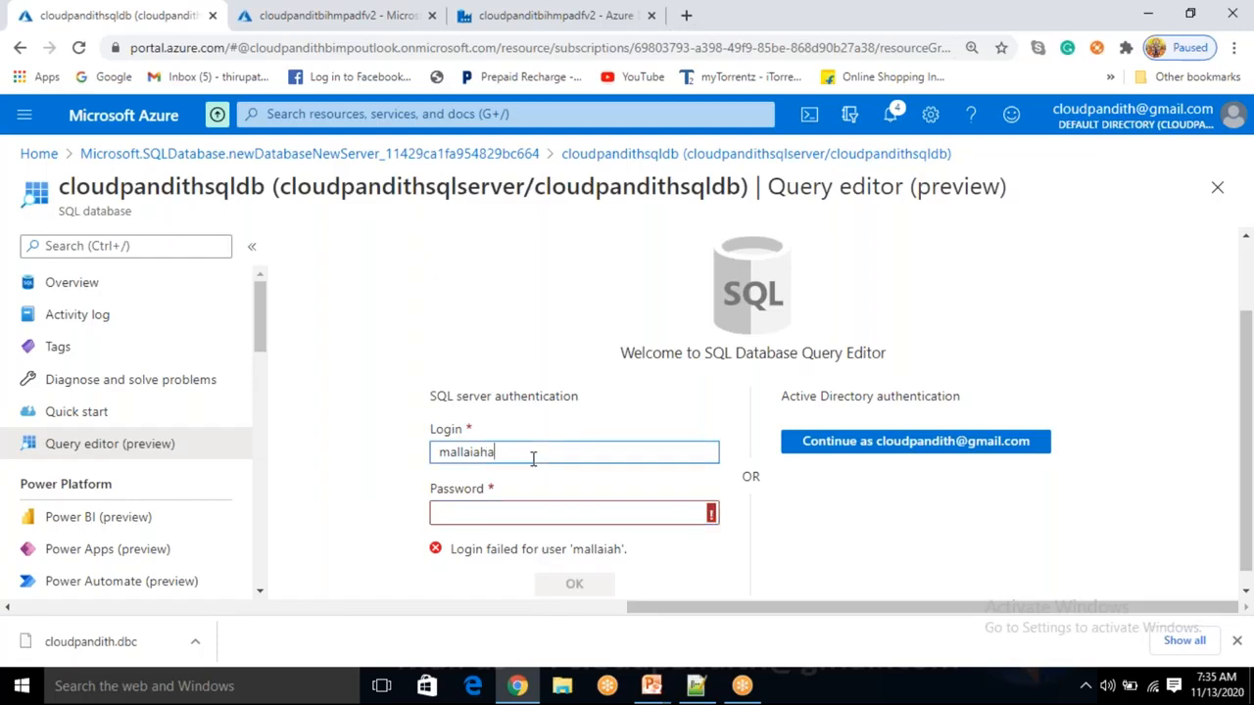
{"action": "key", "text": "BackSpace"}
{"action": "key", "text": "Tab"}
{"action": "type", "text": "••••••••••••"}
{"action": "key", "text": "Return"}
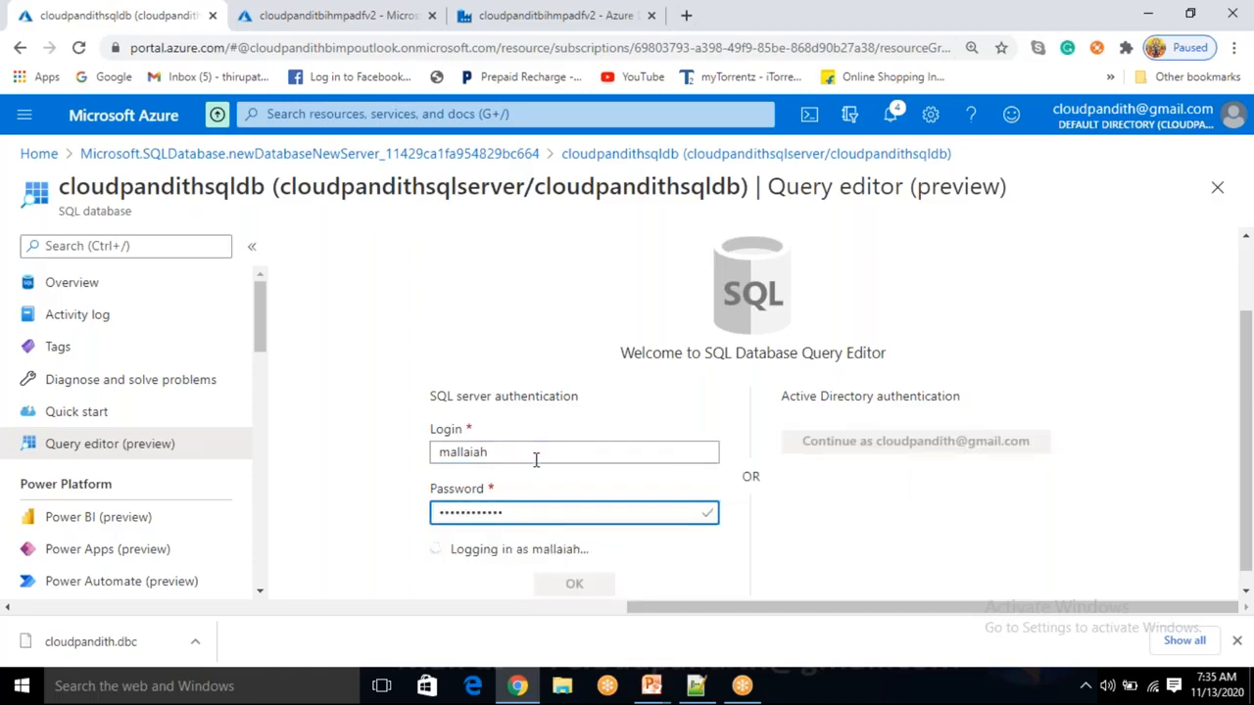
Write and run CREATE TABLE CUST(CUSTID INT, CUSTNAME VARCHAR(50), CUSTPHNO BIGINT).
{"action": "left_click", "coordinate": [619, 384]}
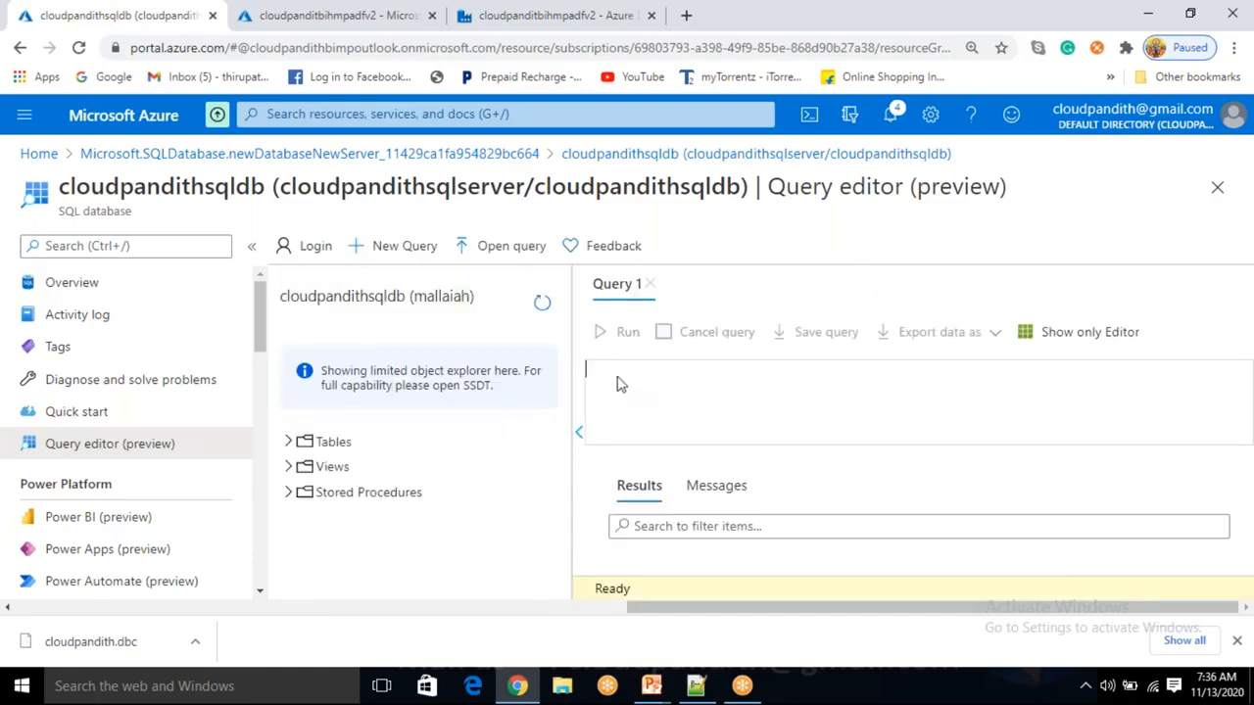
{"action": "left_click", "coordinate": [290, 443]}
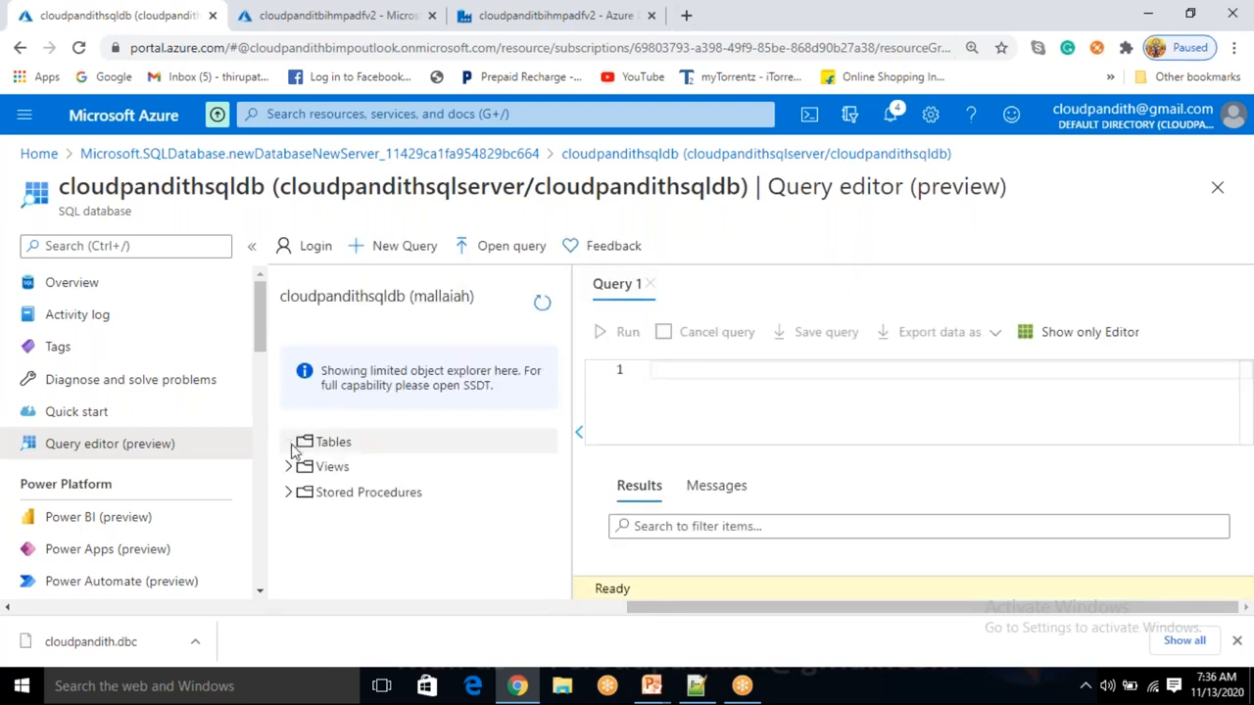
{"action": "left_click", "coordinate": [691, 375]}
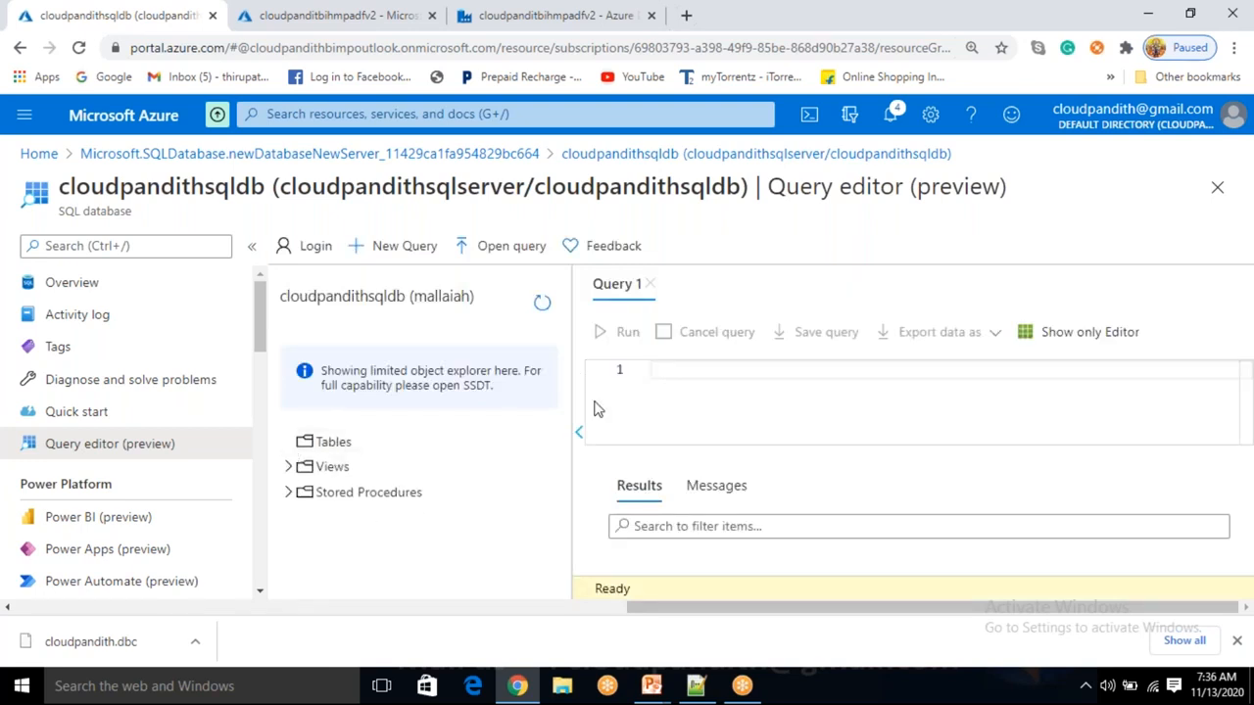
{"action": "left_click", "coordinate": [251, 246]}
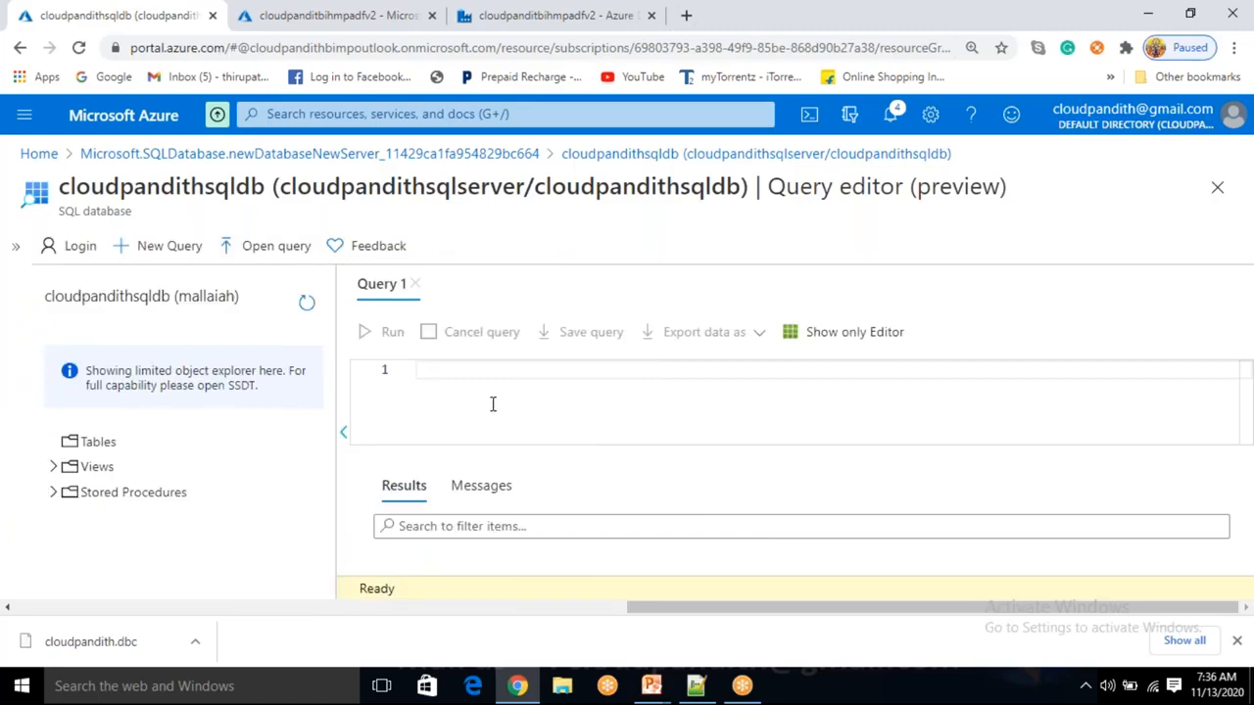
{"action": "type", "text": "CREATE"}
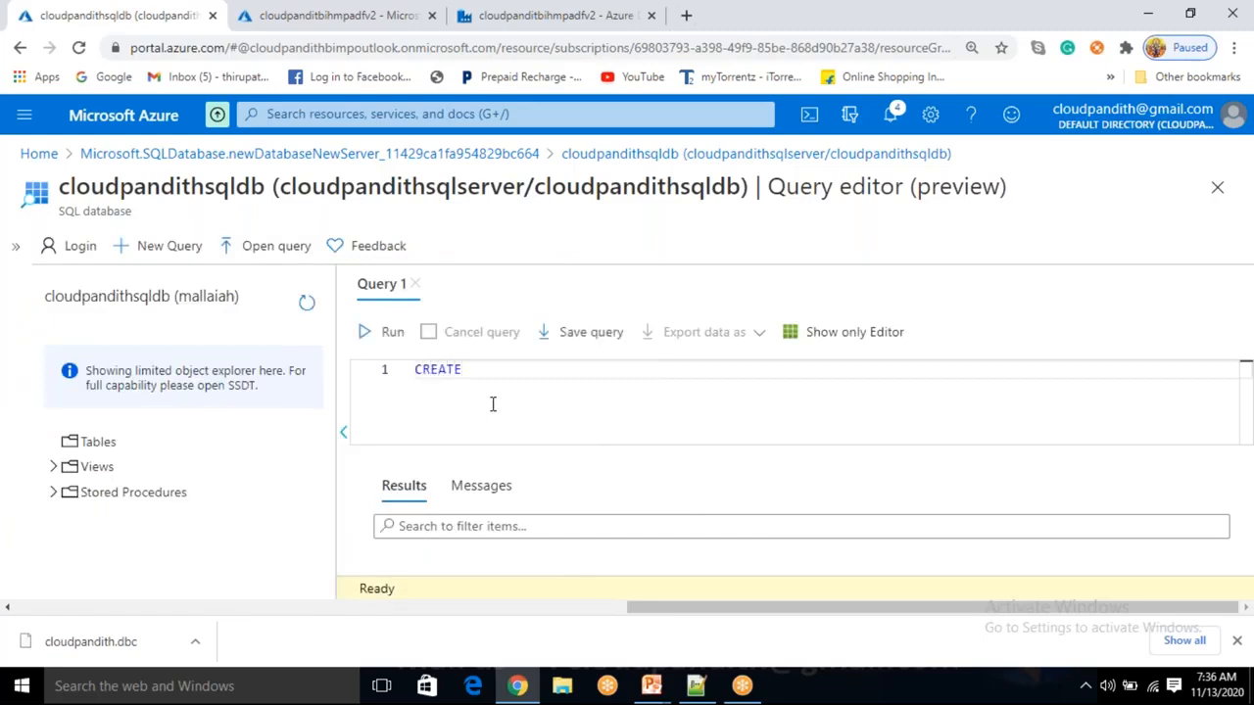
{"action": "type", "text": " TABLE CUST"}
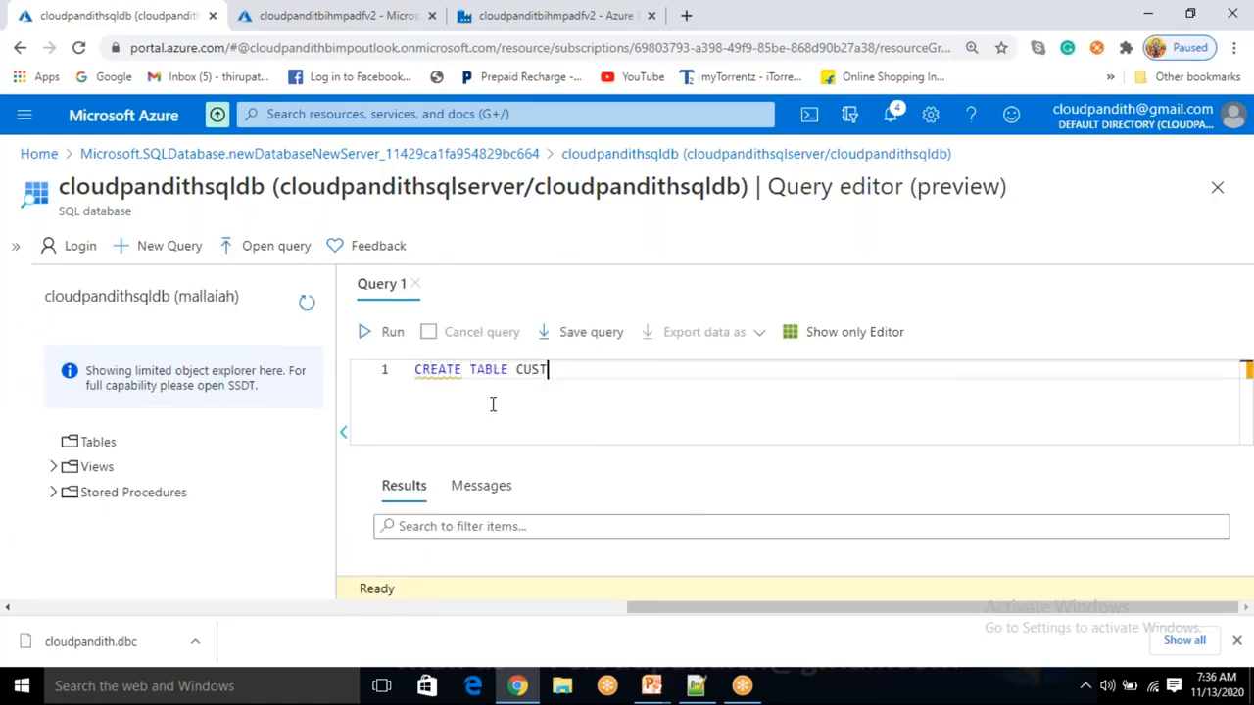
{"action": "type", "text": "(CUSTID INT,CUSTN"}
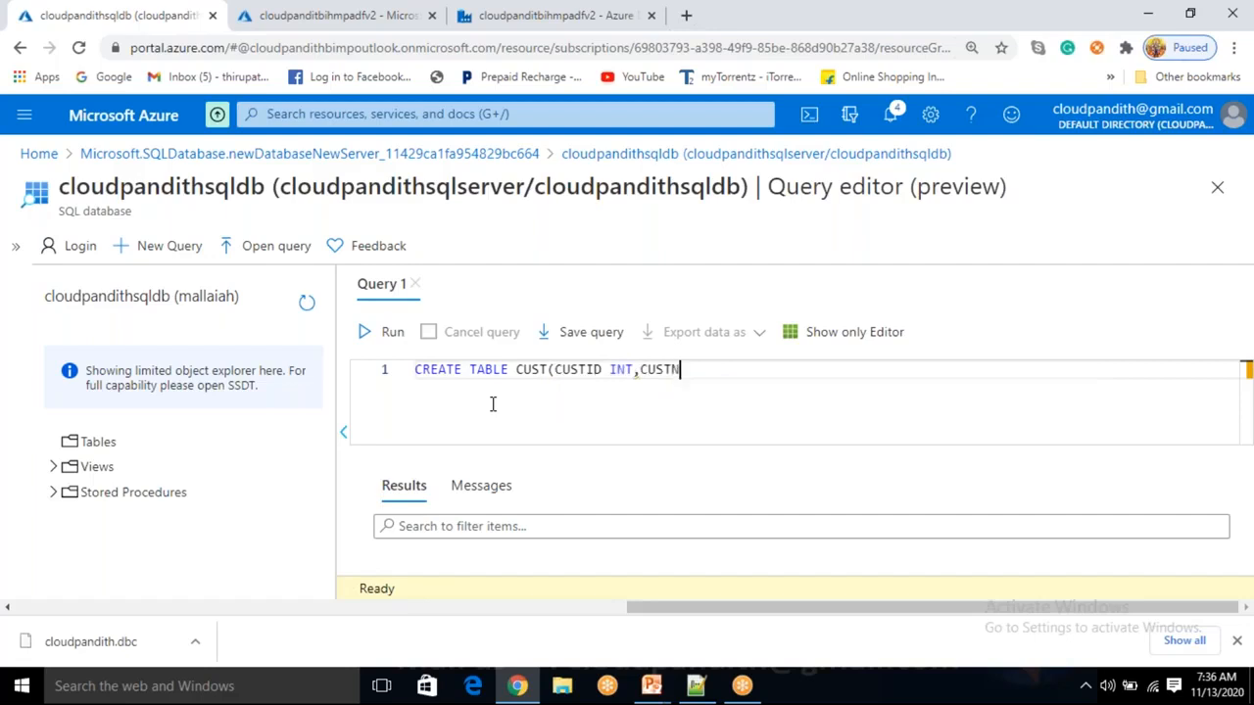
{"action": "type", "text": "AME VARCHAR(50)"}
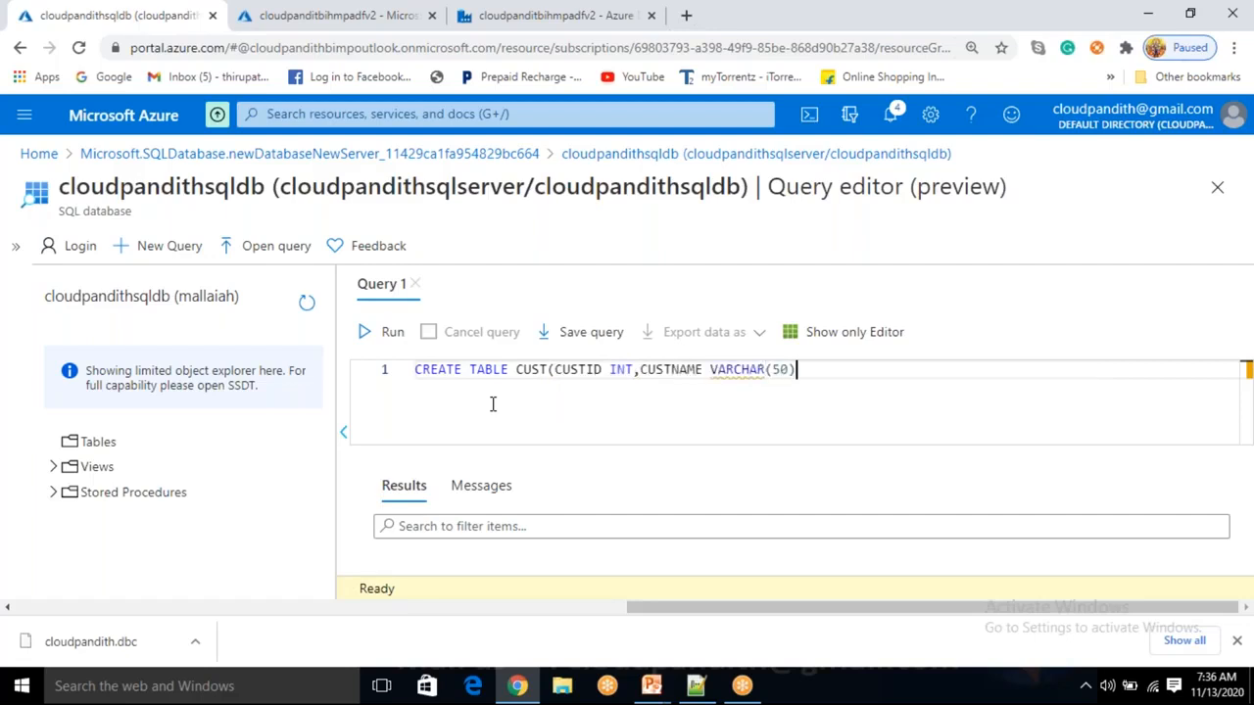
{"action": "type", "text": ",CU"}
{"action": "type", "text": "ST"}
{"action": "type", "text": "PHNO"}
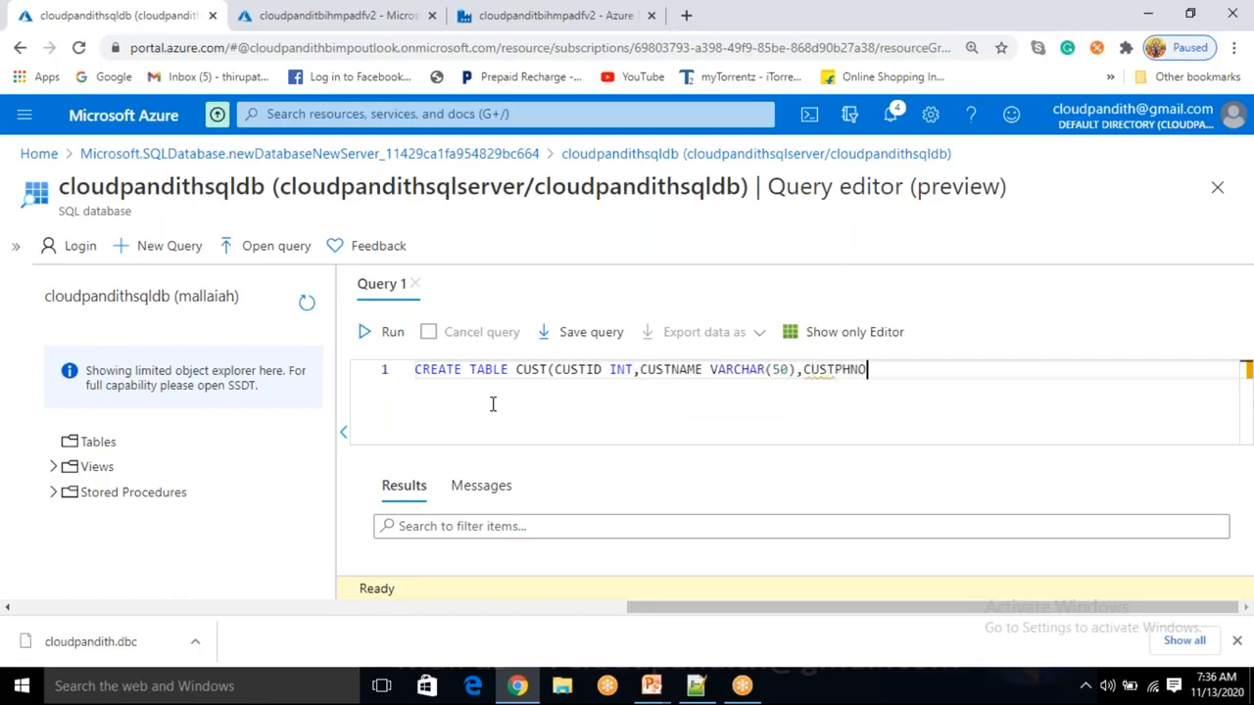
{"action": "type", "text": " BIGINT)"}
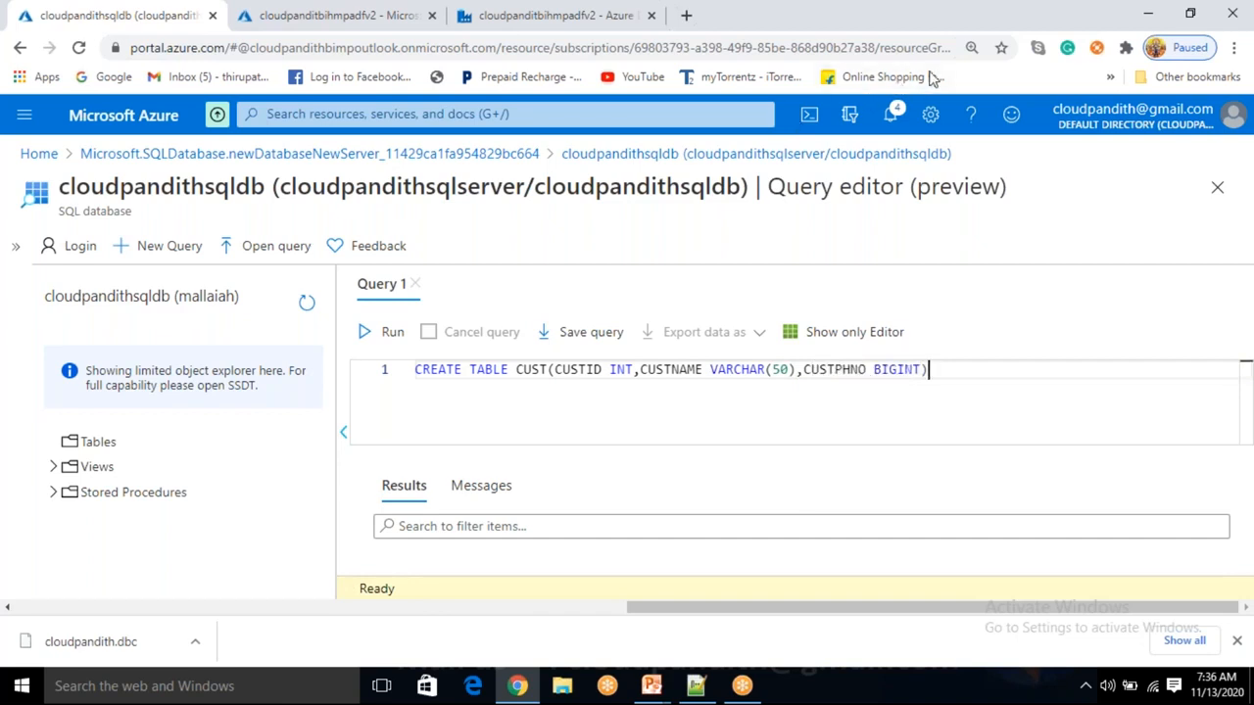
{"action": "left_click", "coordinate": [383, 333]}
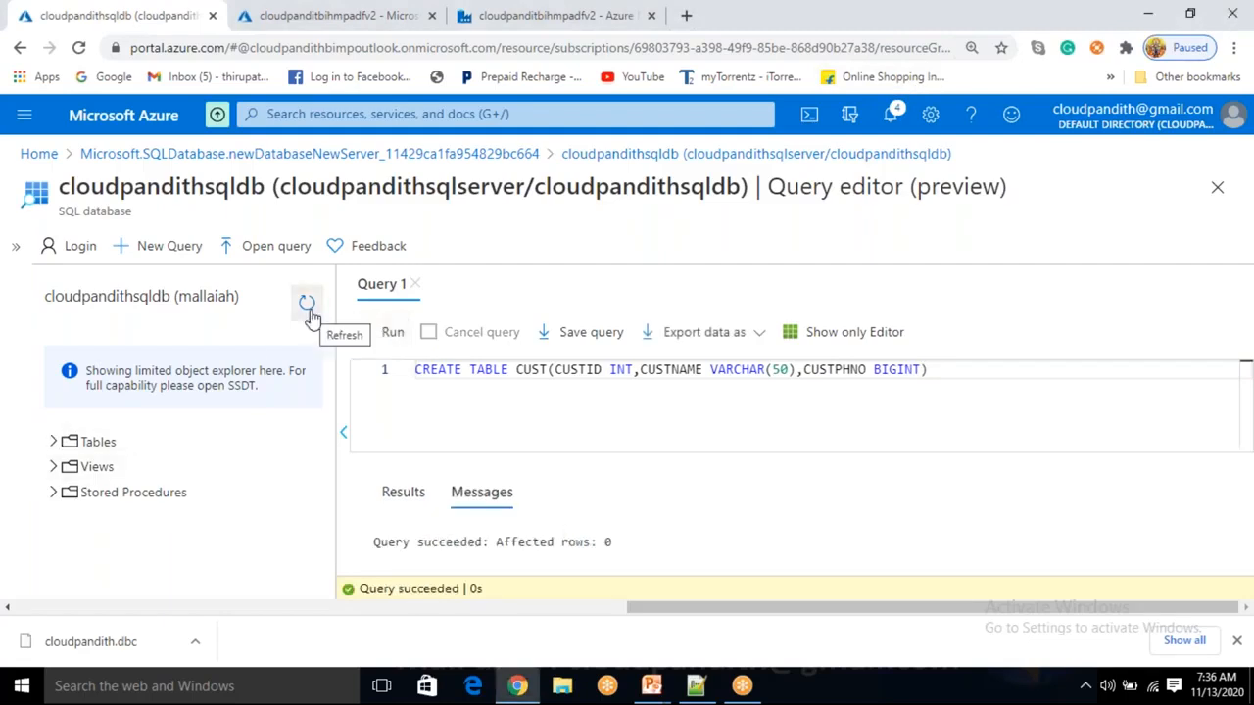
Run SELECT * FROM CUST and confirm the result grid is empty.
{"action": "left_click", "coordinate": [55, 442]}
{"action": "left_click_drag", "start_coordinate": [946, 370], "coordinate": [396, 382]}
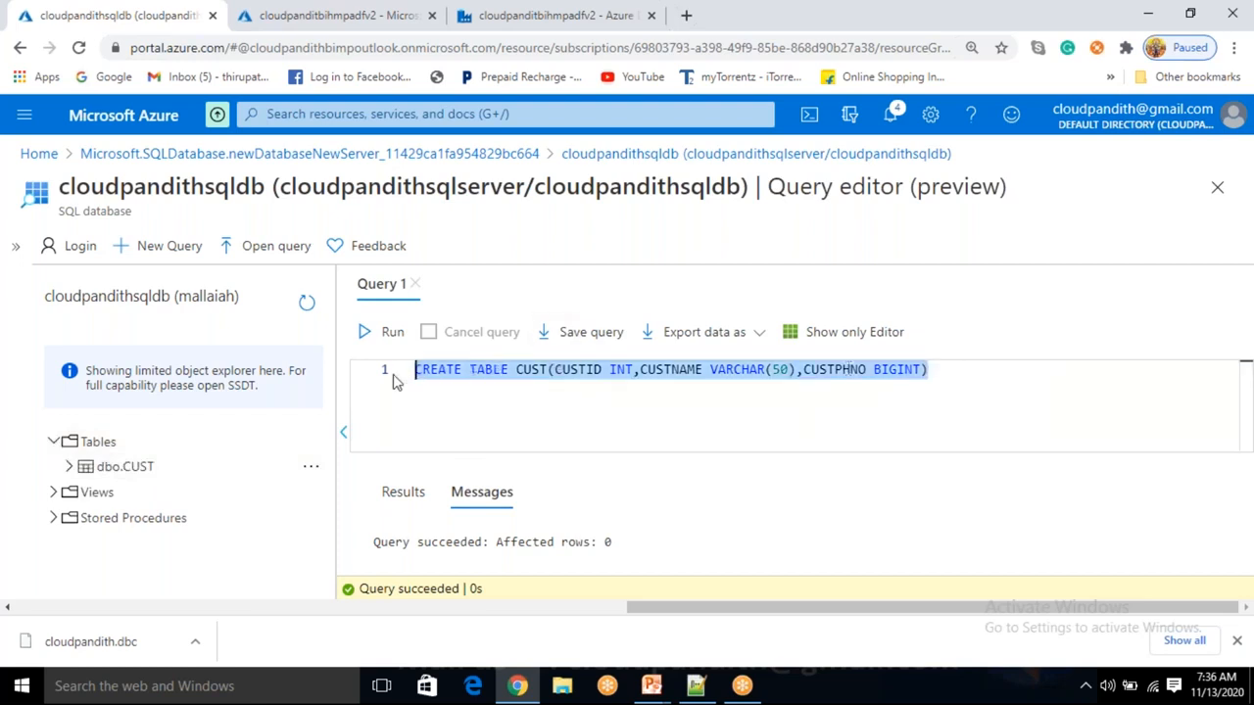
{"action": "key", "text": "BackSpace"}
{"action": "type", "text": "SELECT * FROM "}
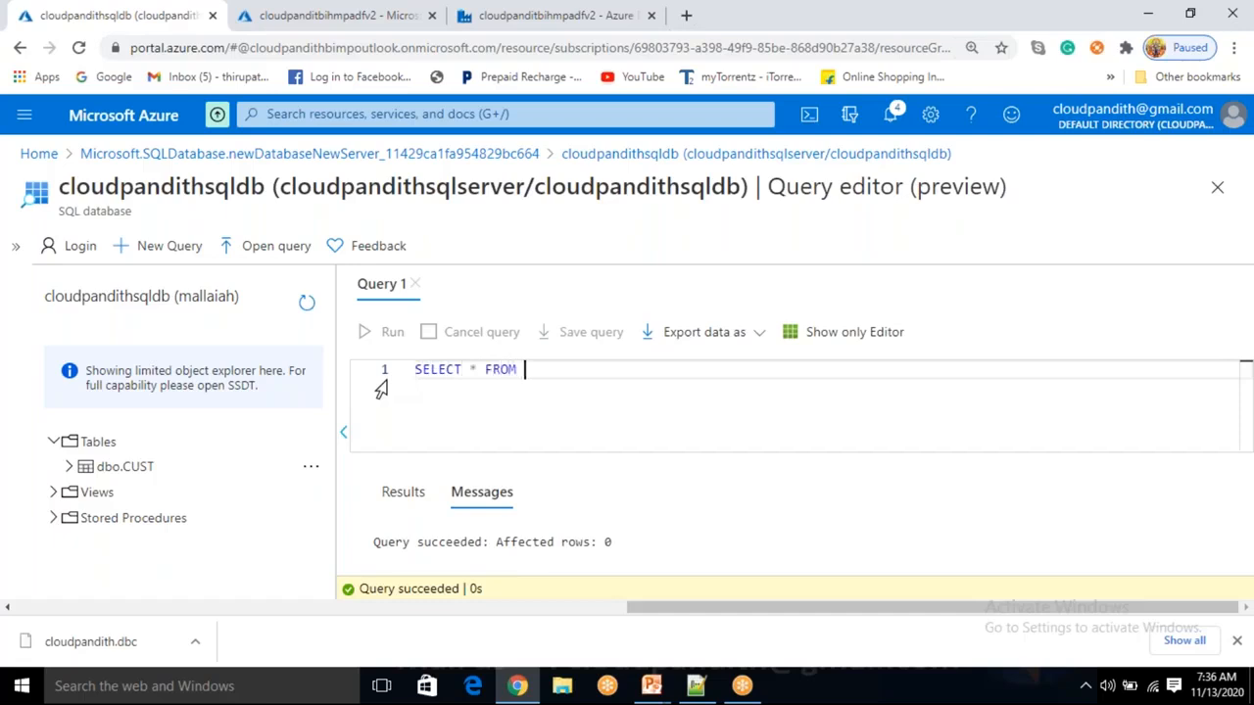
{"action": "type", "text": "CUST"}
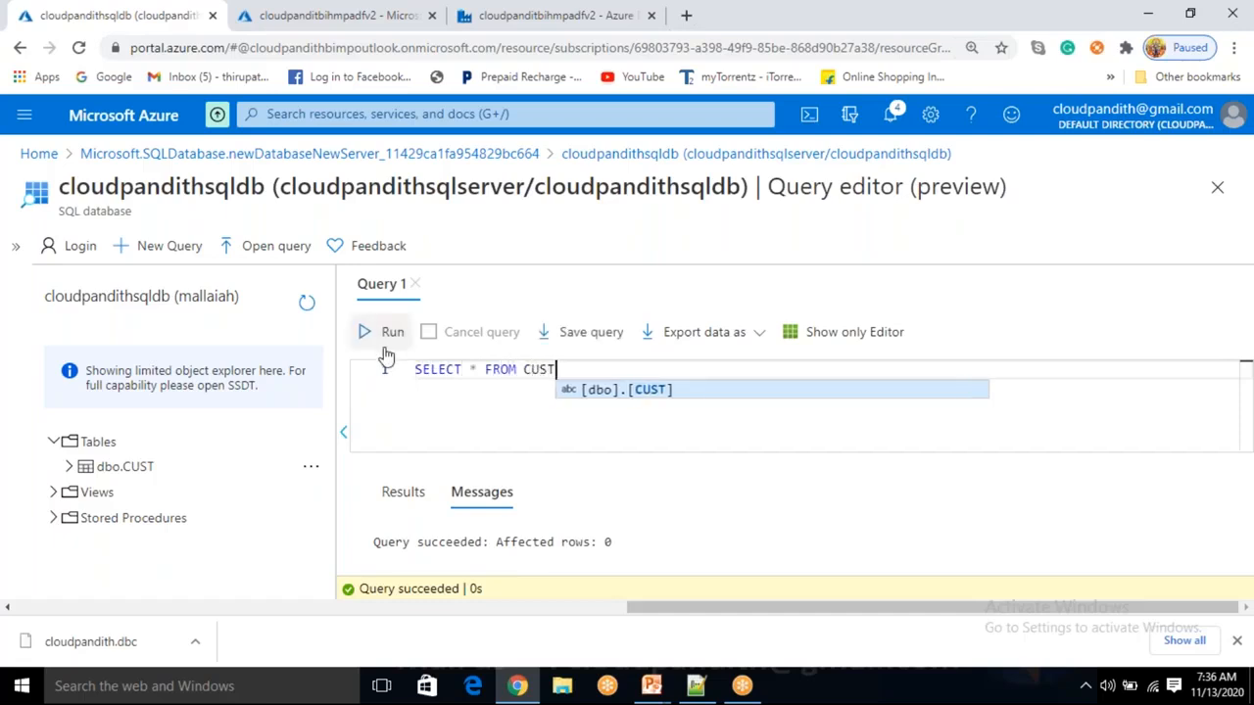
{"action": "left_click", "coordinate": [386, 349]}
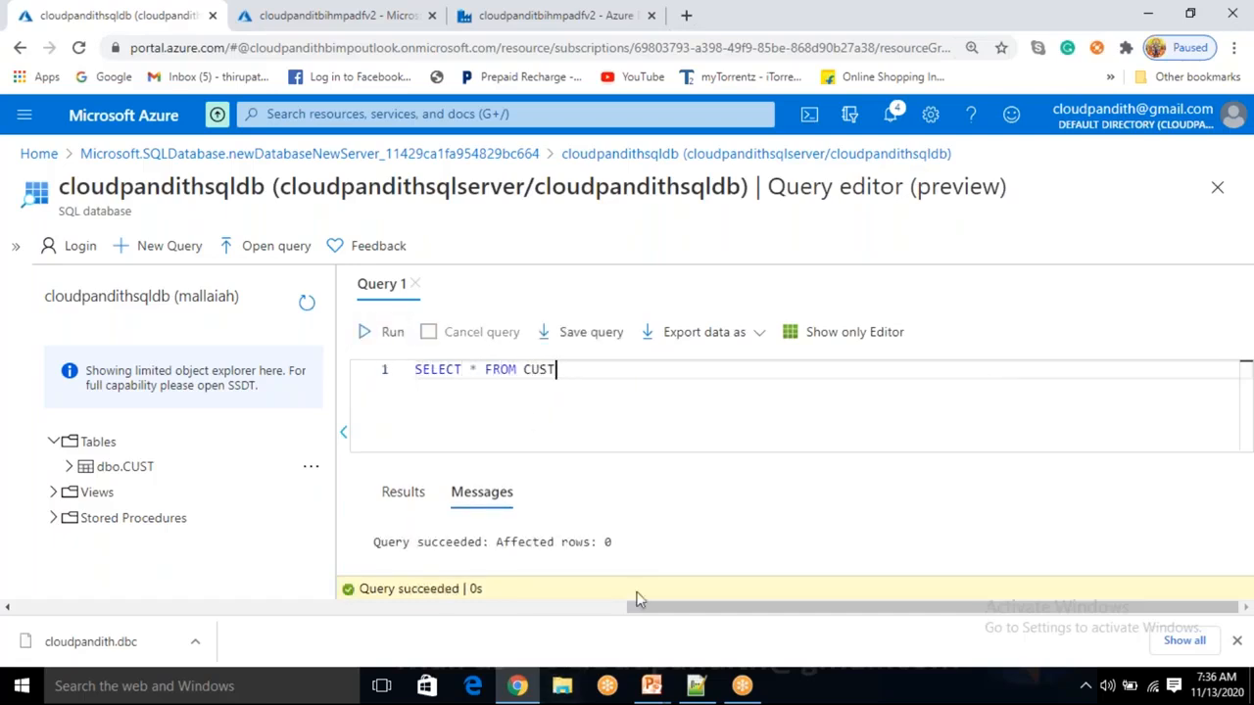
{"action": "left_click", "coordinate": [427, 493]}
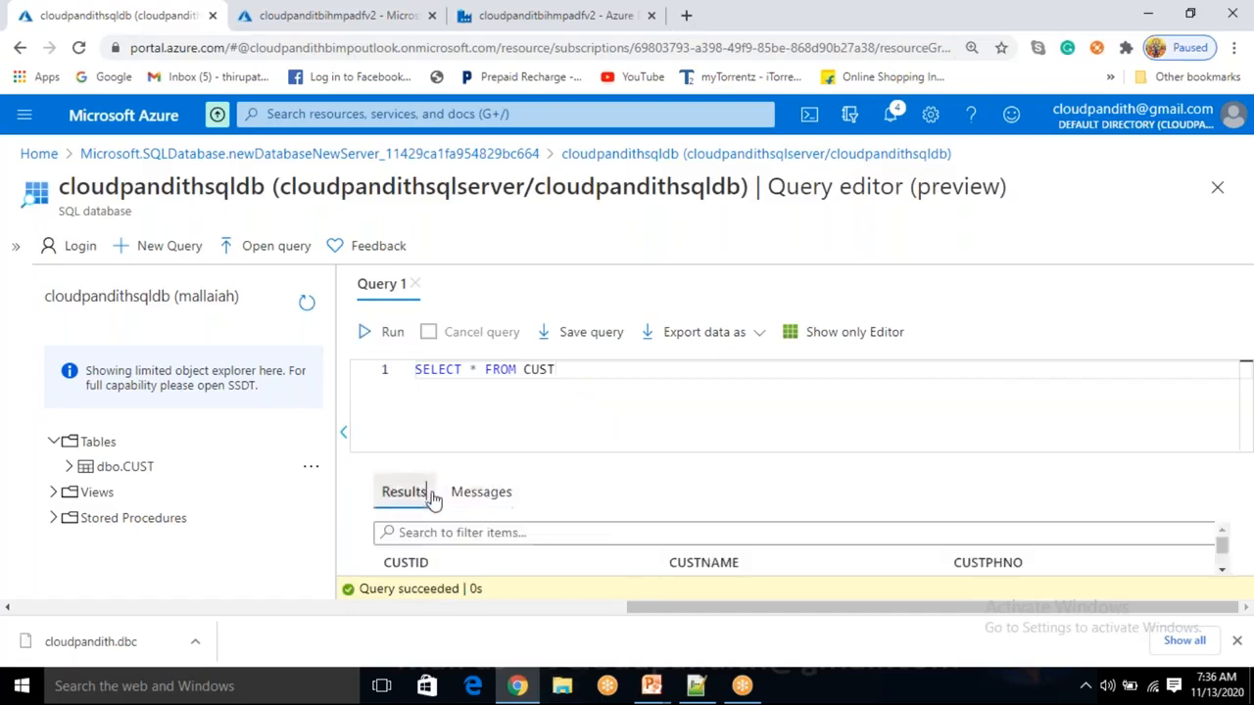
{"action": "scroll", "coordinate": [605, 571], "scroll_direction": "down", "scroll_amount": 1}
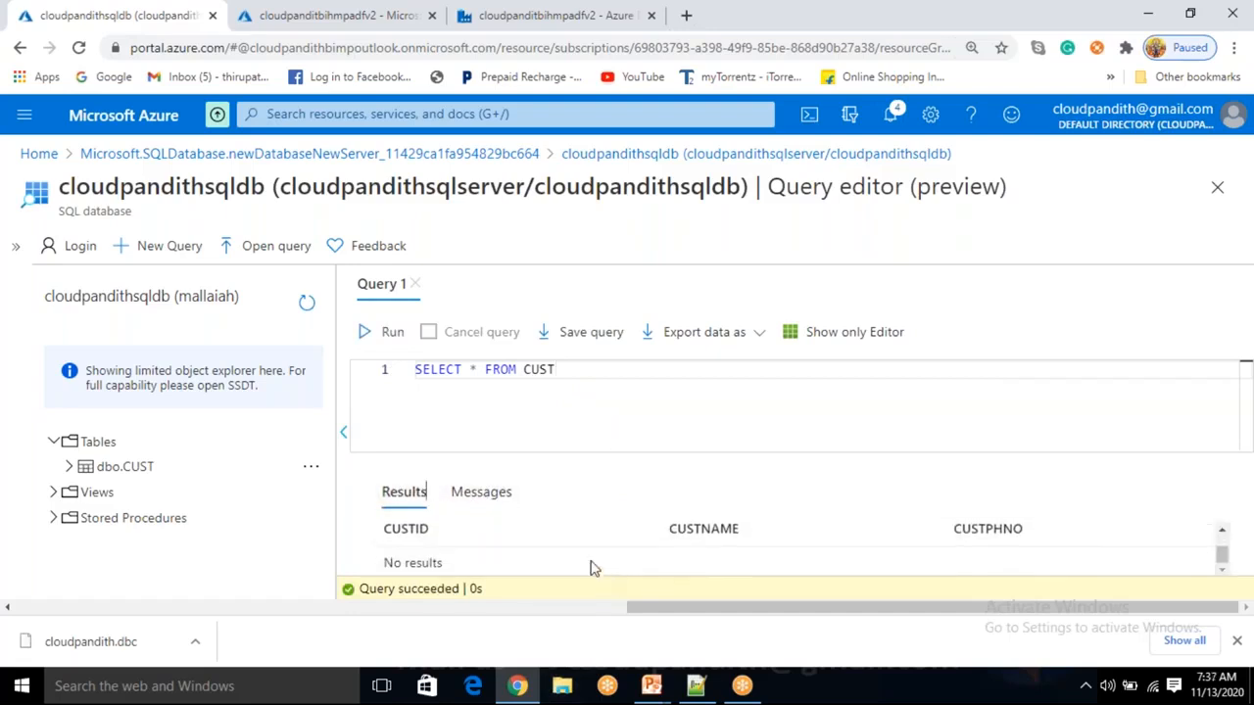
{"action": "left_click_drag", "start_coordinate": [391, 562], "coordinate": [443, 562]}
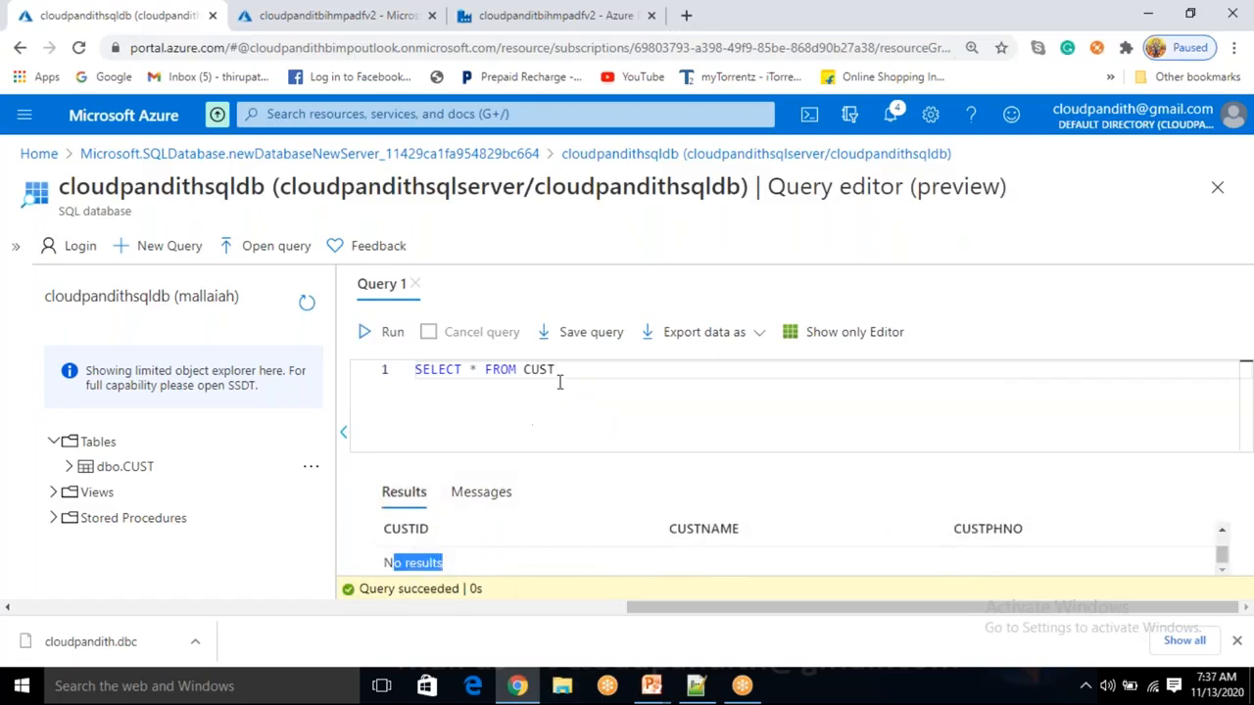
Write an INSERT INTO CUST(CUSTNAME,CUSTID,CUSTPHNO) adding customer ID 1 with name and phone number.
{"action": "left_click_drag", "start_coordinate": [556, 372], "coordinate": [415, 370]}
{"action": "key", "text": "BackSpace"}
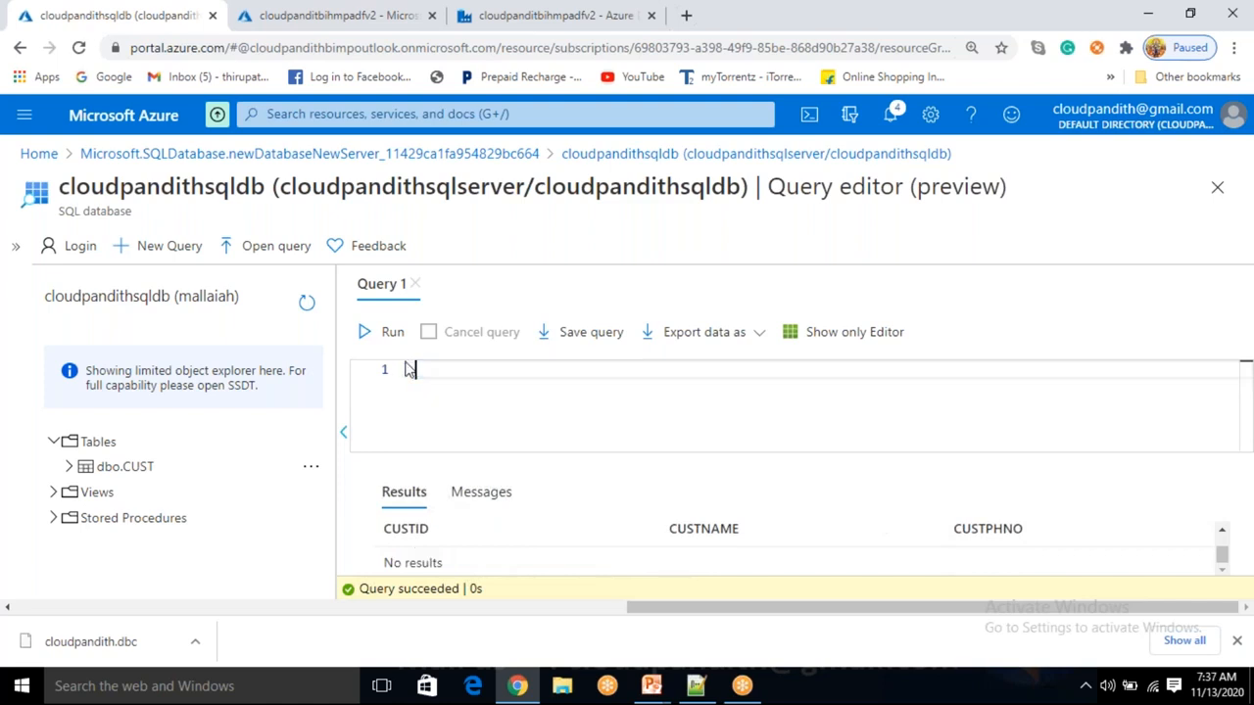
{"action": "type", "text": "INSERT INTO CUST("}
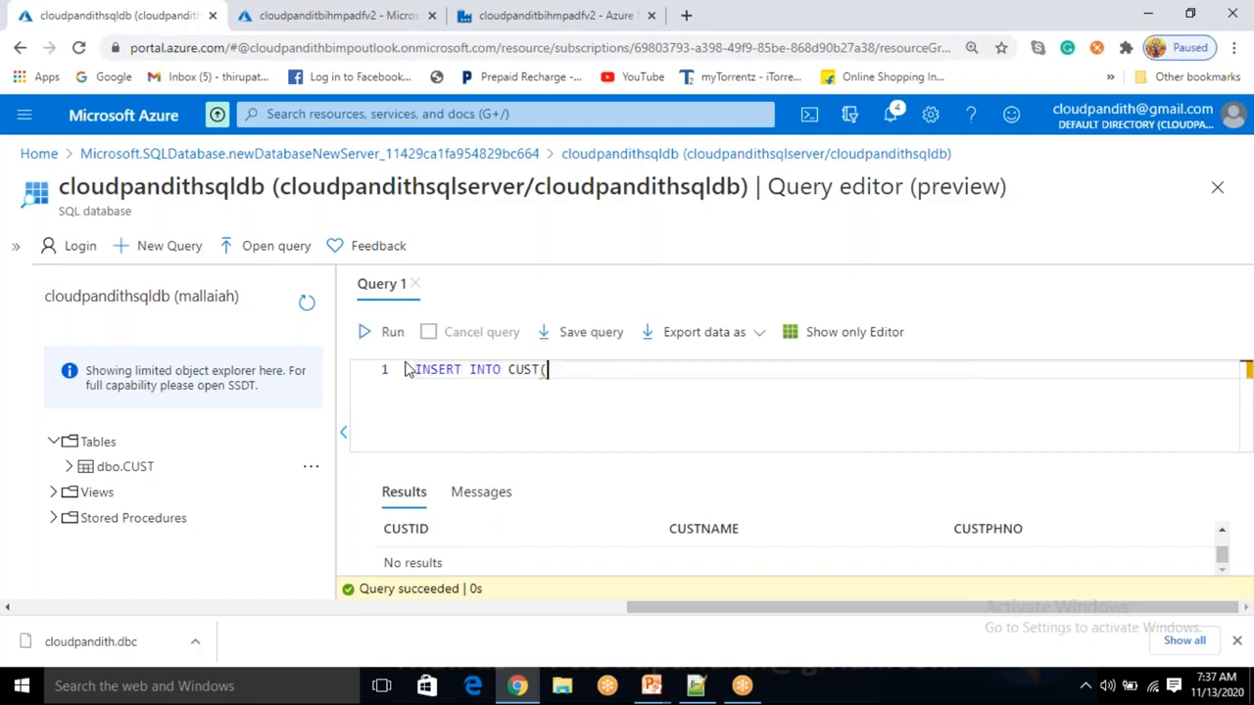
{"action": "type", "text": "CUST"}
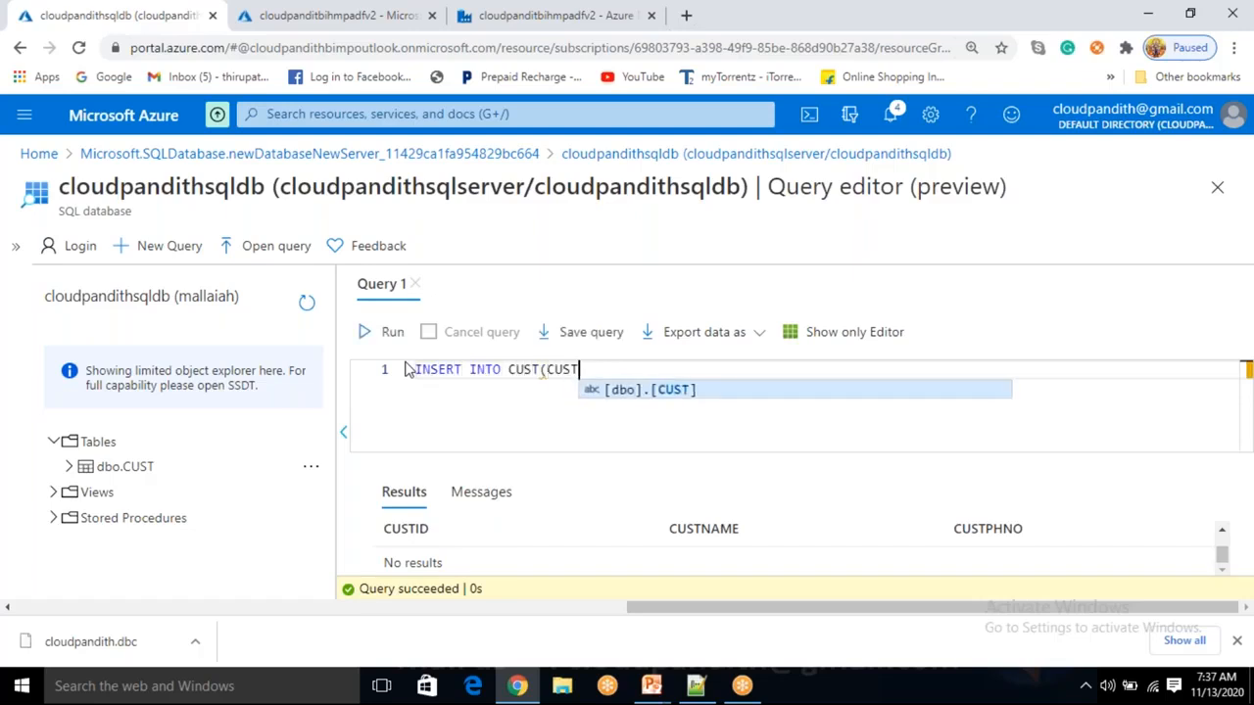
{"action": "type", "text": "NAME,"}
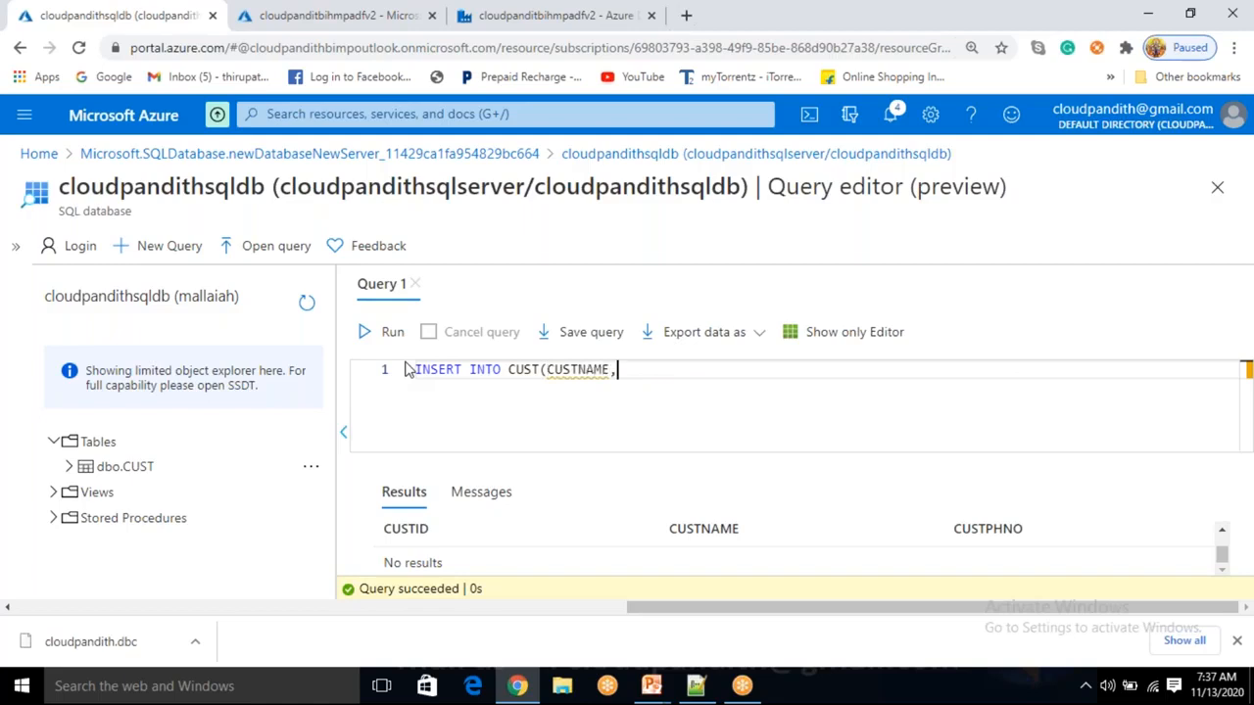
{"action": "double_click", "coordinate": [66, 474]}
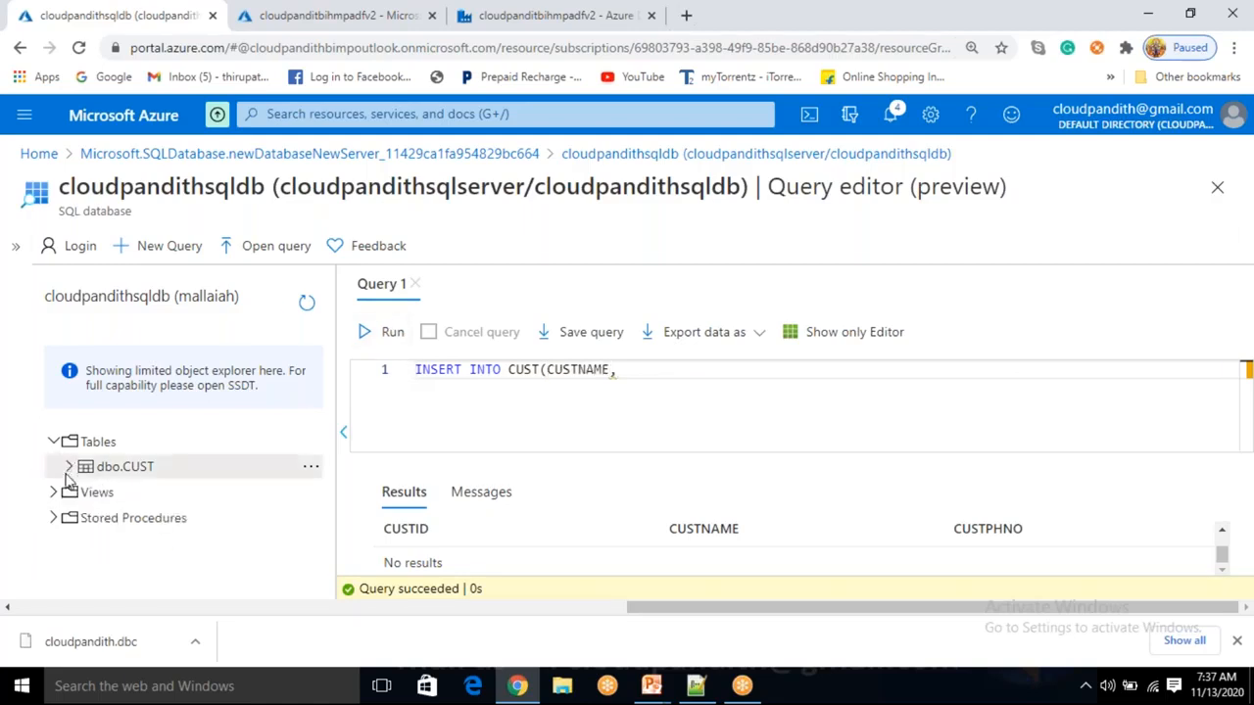
{"action": "left_click", "coordinate": [68, 470]}
{"action": "left_click", "coordinate": [623, 373]}
{"action": "type", "text": "CUSTID"}
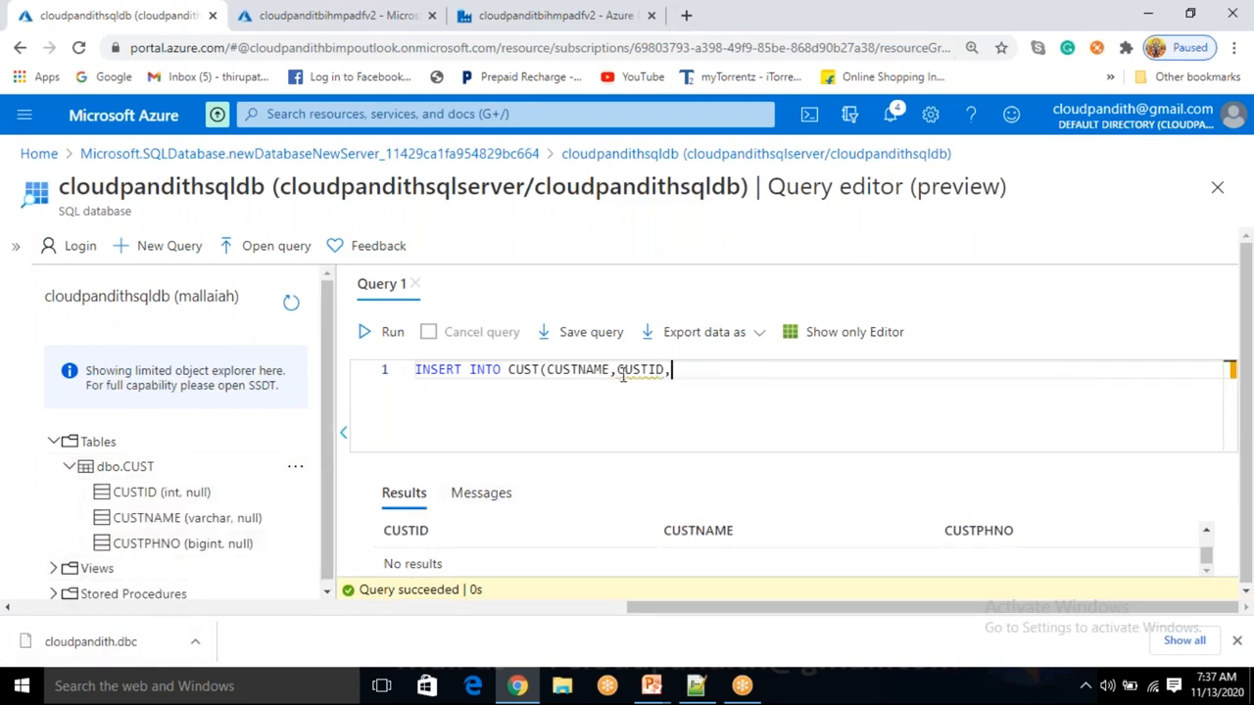
{"action": "type", "text": ",CUSTPHNO)"}
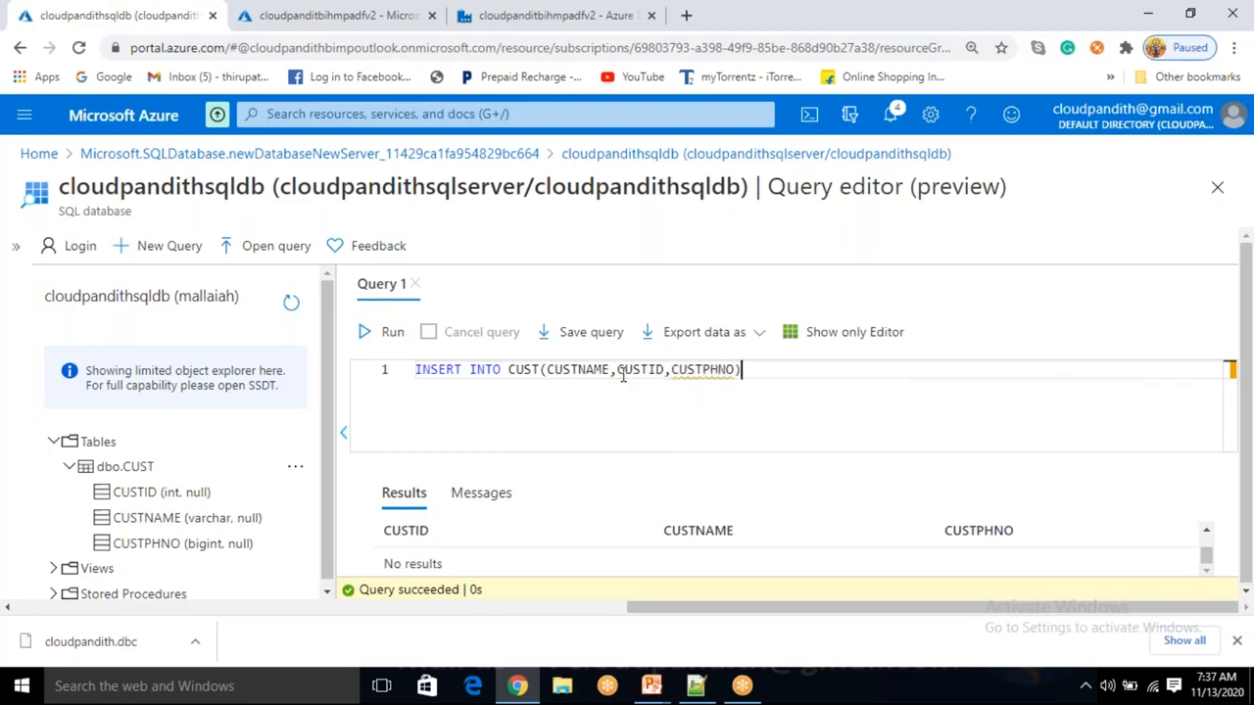
{"action": "type", "text": " VALUES("}
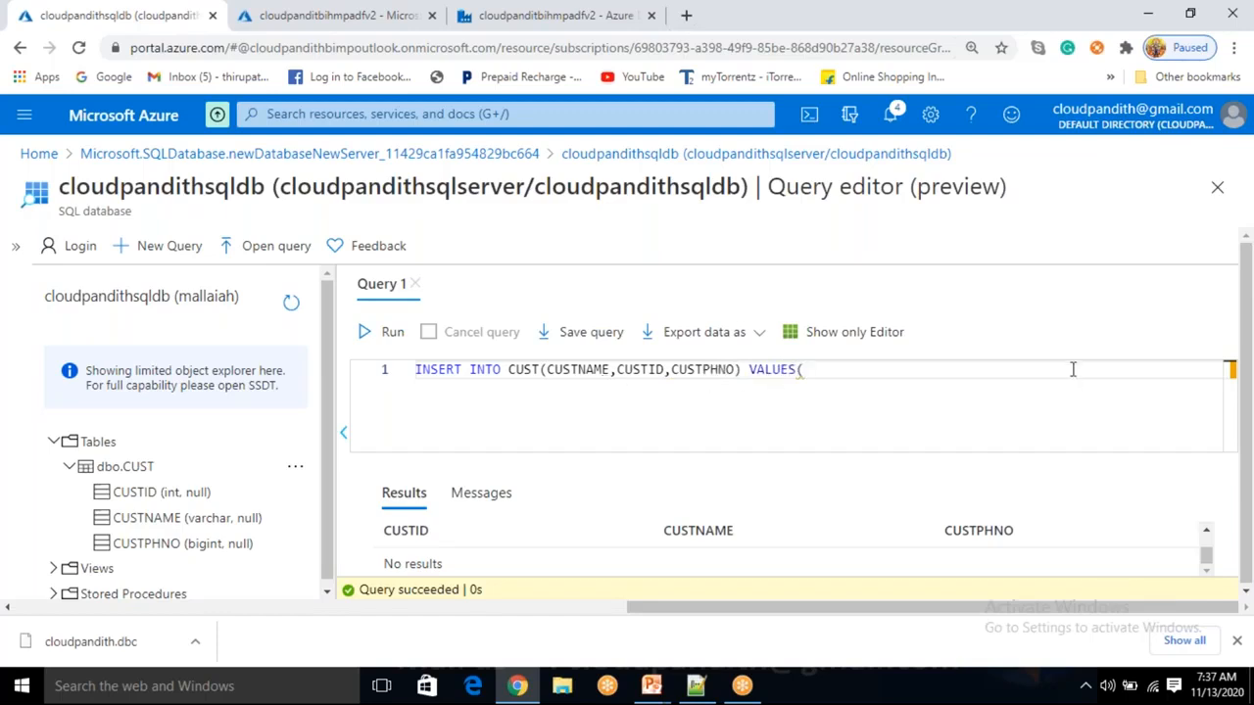
{"action": "type", "text": "'ramna"}
{"action": "key", "text": "BackSpace"}
{"action": "key", "text": "BackSpace"}
{"action": "type", "text": "a'"}
{"action": "type", "text": ",89"}
{"action": "key", "text": "BackSpace"}
{"action": "key", "text": "BackSpace"}
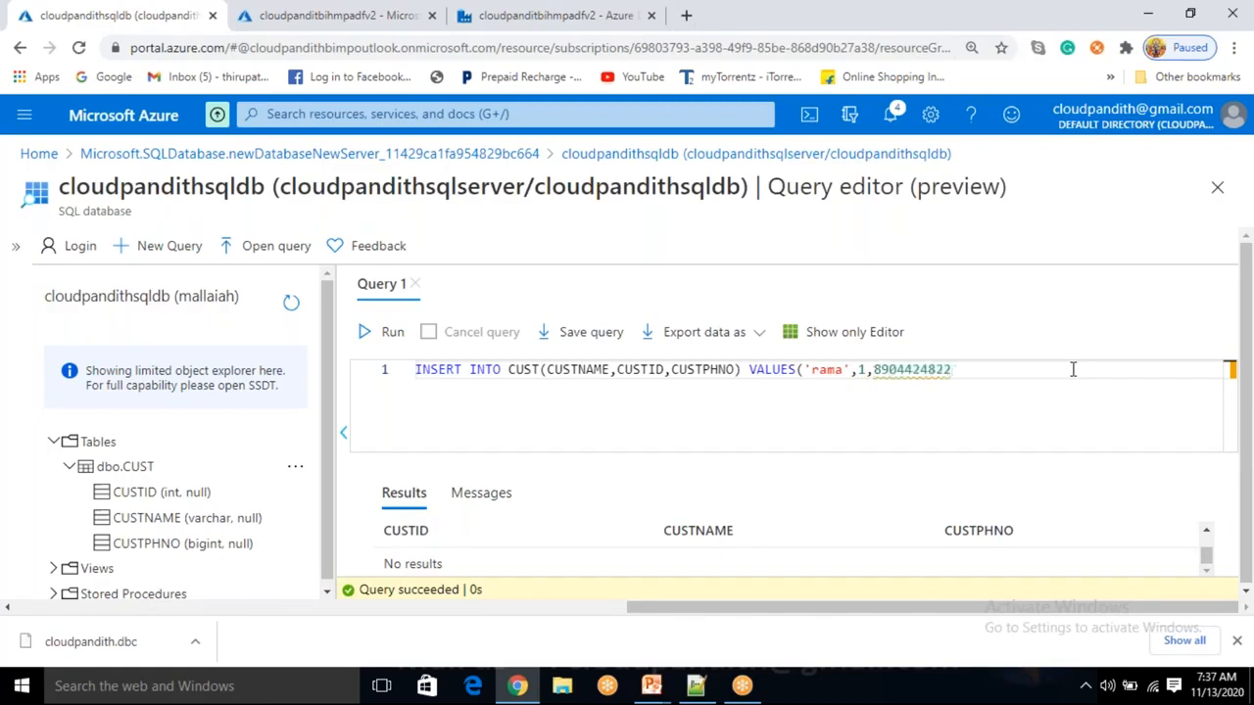
{"action": "key", "text": "Return"}
Write a second INSERT INTO CUST(CUSTNAME,CUSTPHNO) without CUSTID, then begin a third insert.
{"action": "type", "text": "INSERT"}
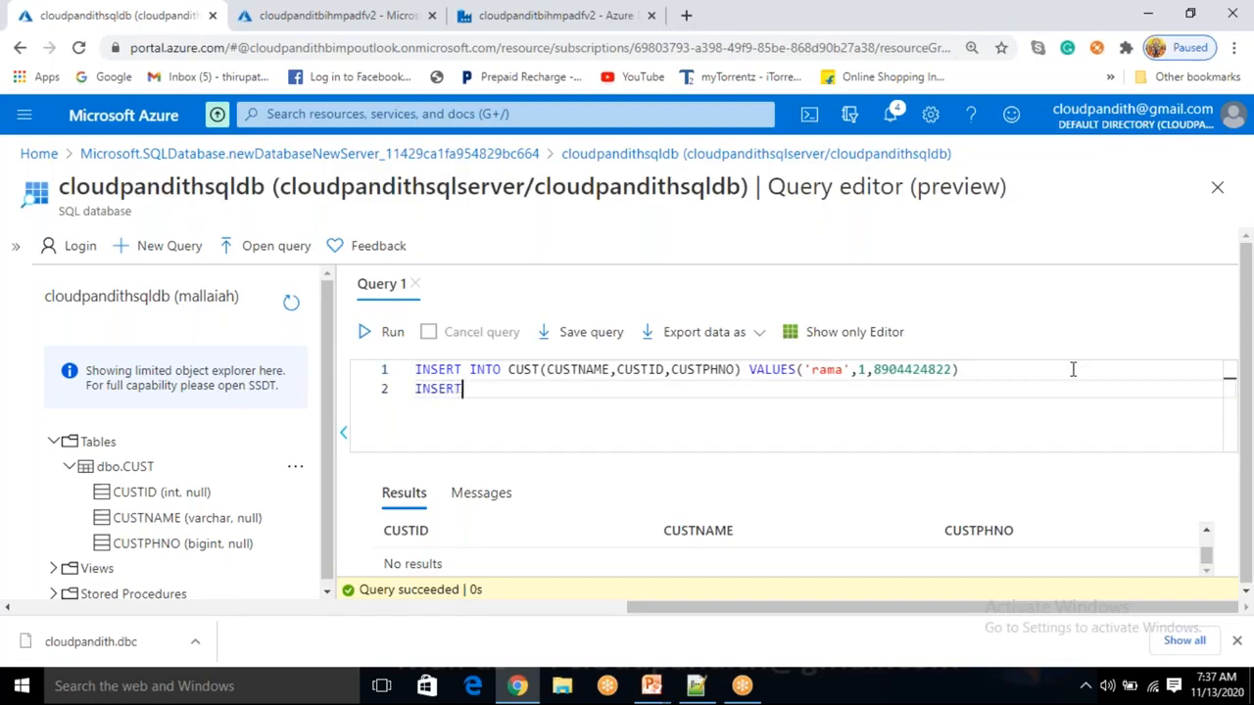
{"action": "type", "text": " INTO CUST()"}
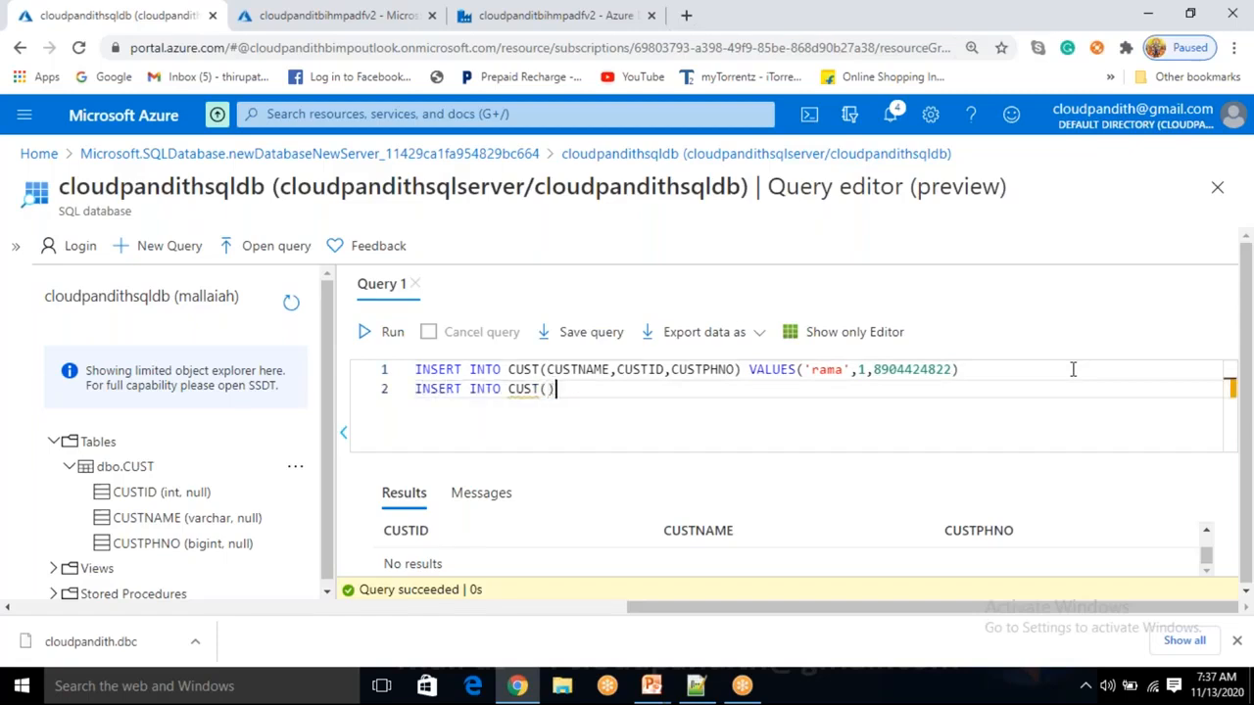
{"action": "key", "text": "Left"}
{"action": "type", "text": "cust"}
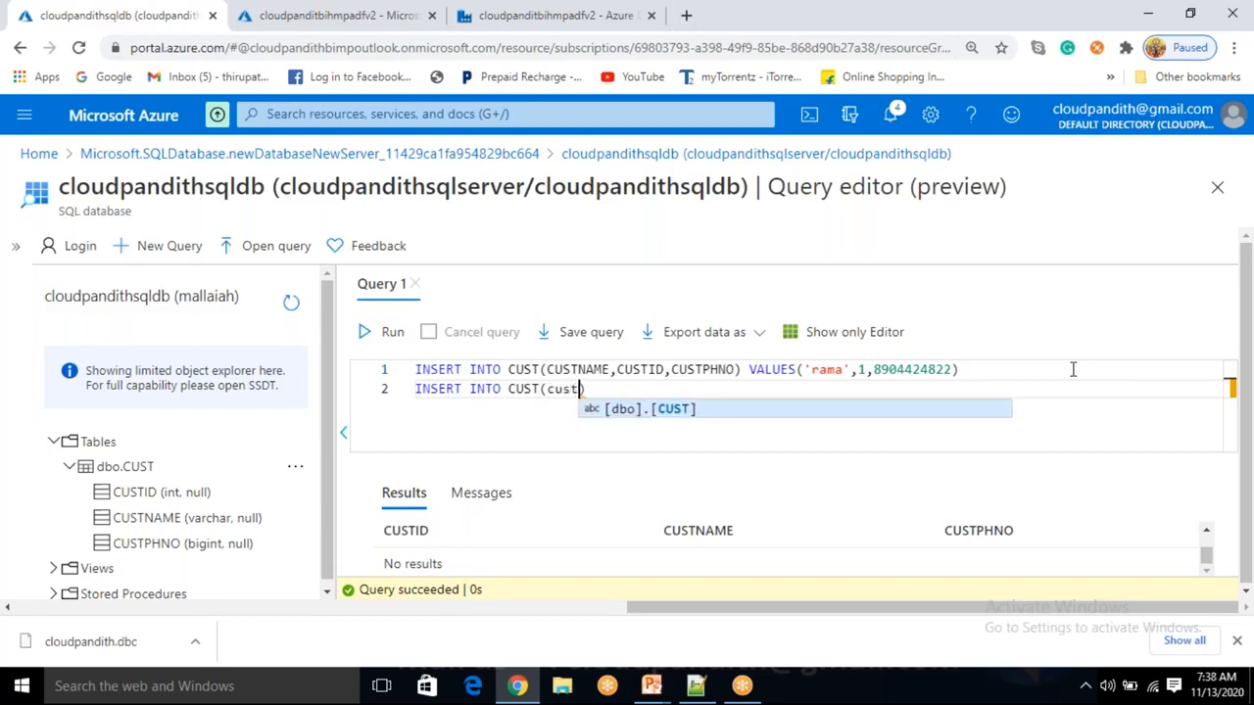
{"action": "key", "text": "BackSpace"}
{"action": "key", "text": "BackSpace"}
{"action": "key", "text": "BackSpace"}
{"action": "key", "text": "BackSpace"}
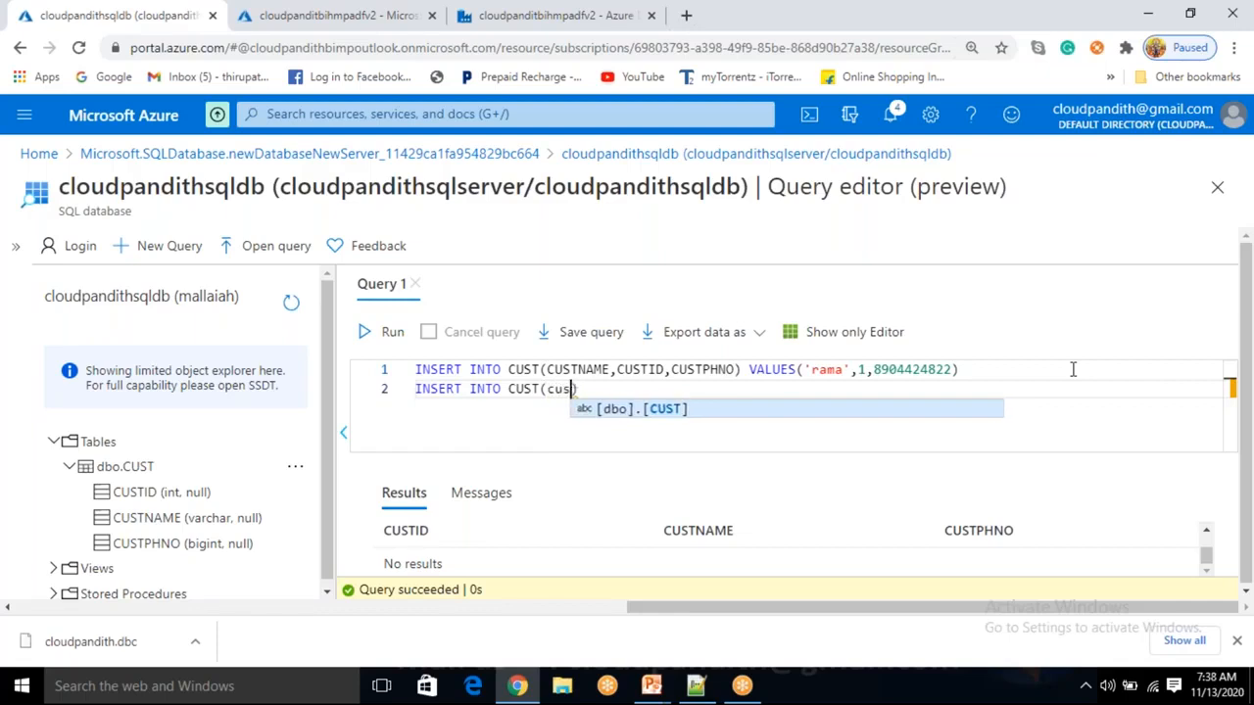
{"action": "type", "text": "CUST"}
{"action": "type", "text": "NAME,CUST"}
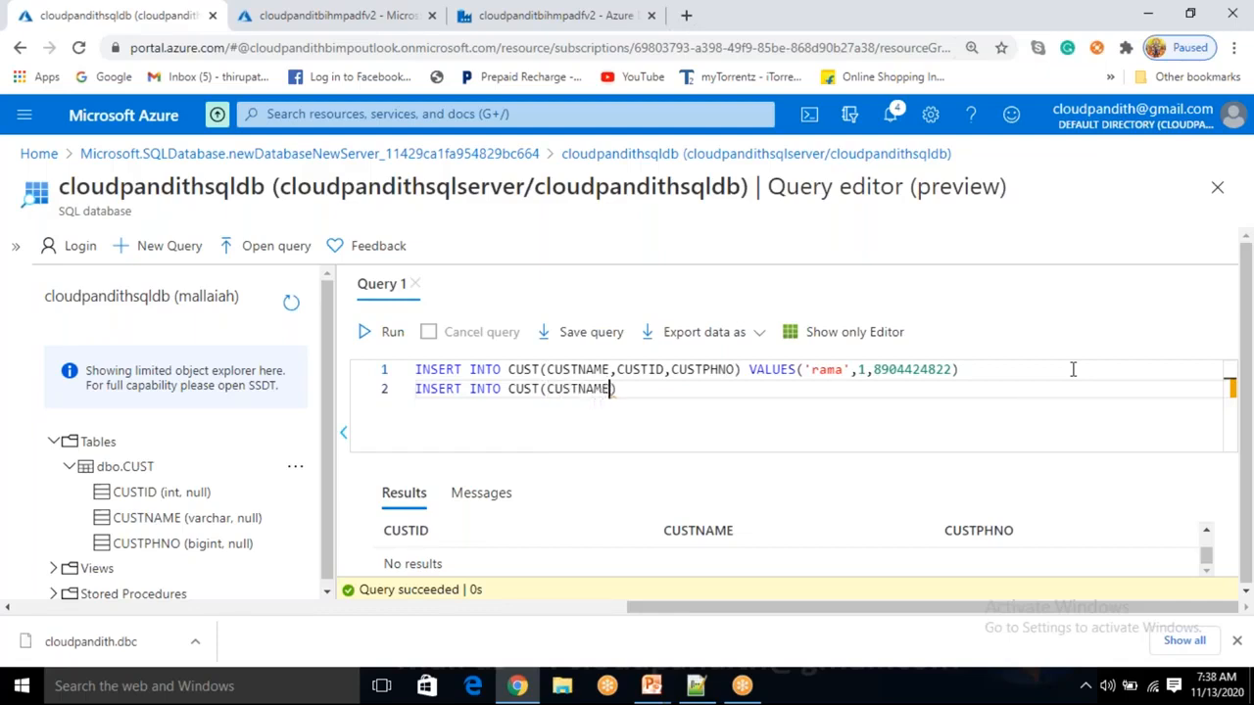
{"action": "type", "text": "PHNO"}
{"action": "type", "text": " VA"}
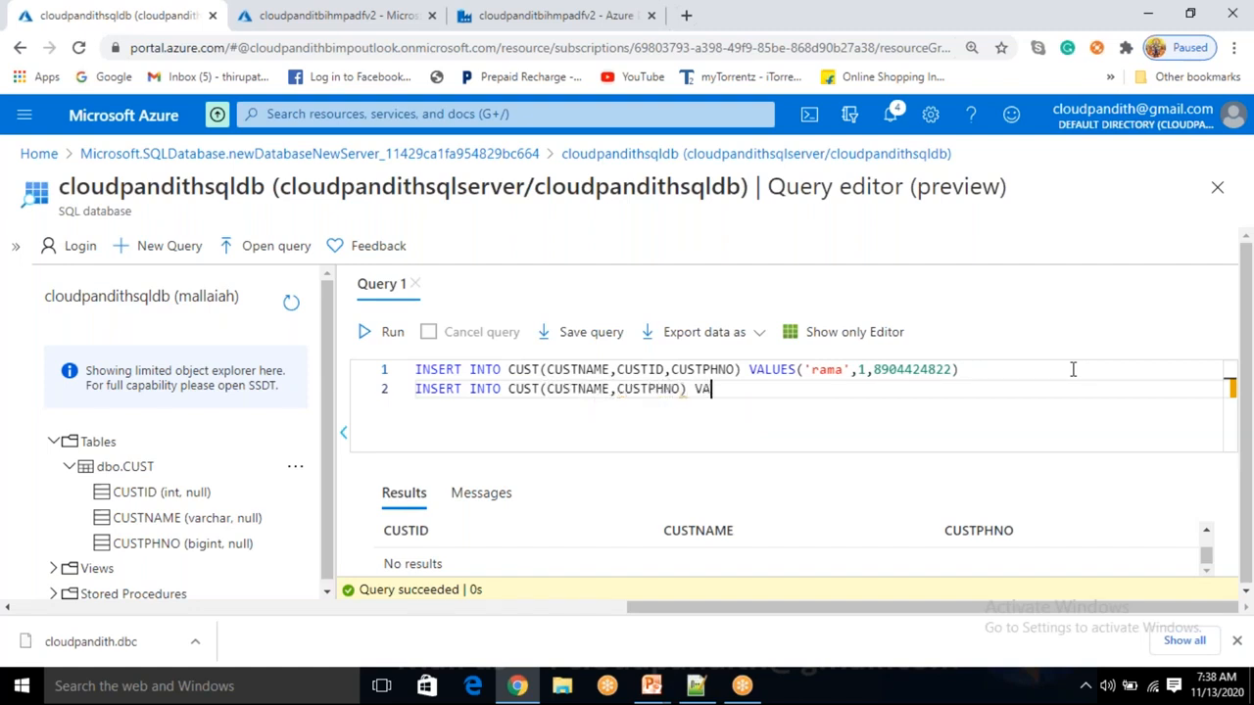
{"action": "type", "text": "LUES('krishna'"}
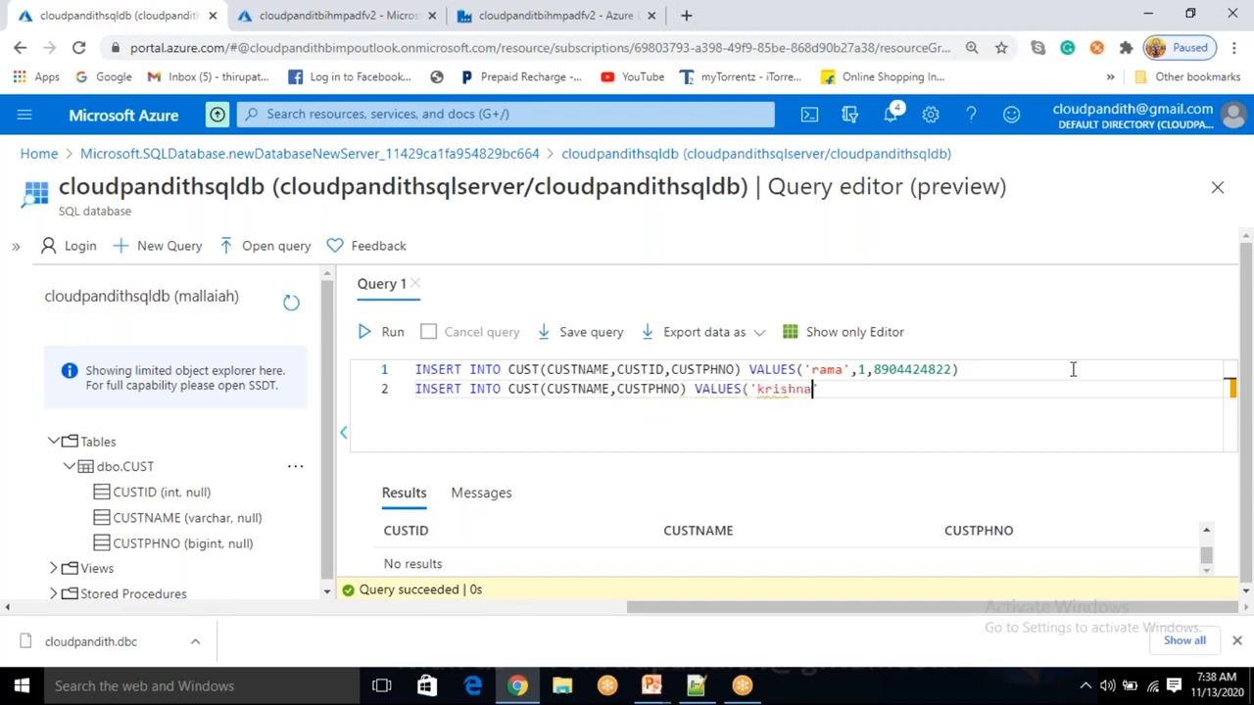
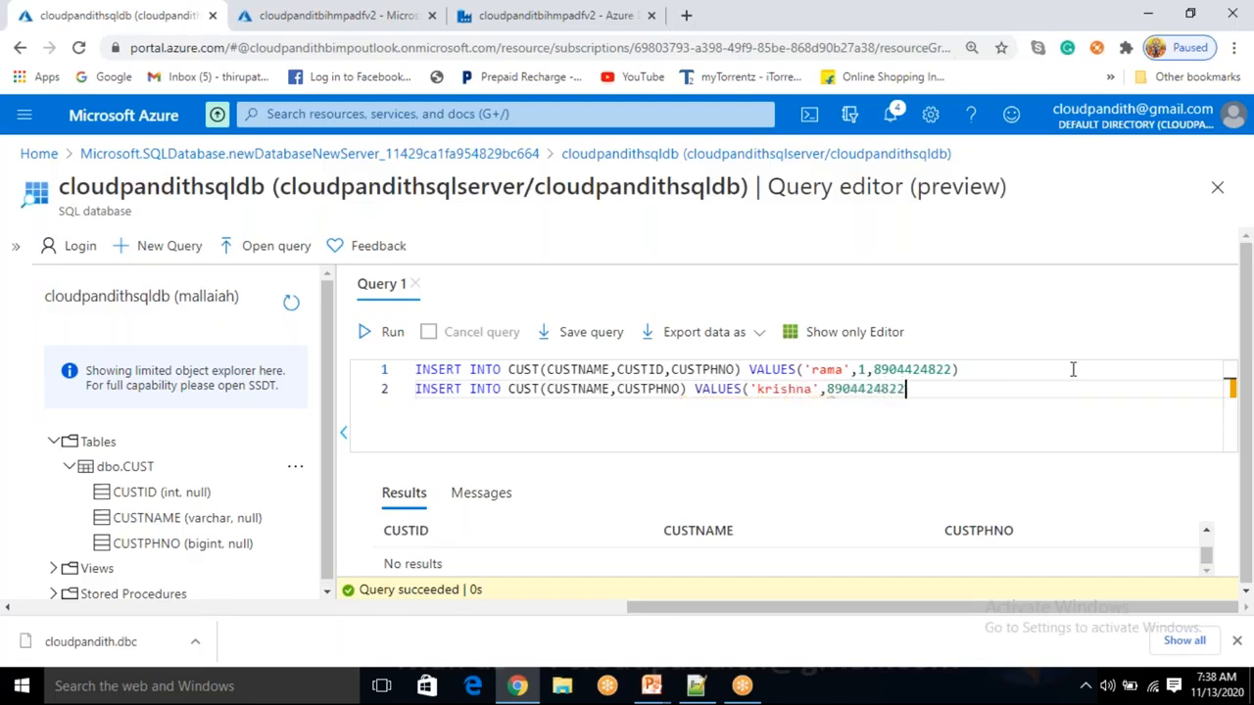
{"action": "type", "text": ")"}
{"action": "key", "text": "Return"}
{"action": "type", "text": "insert"}
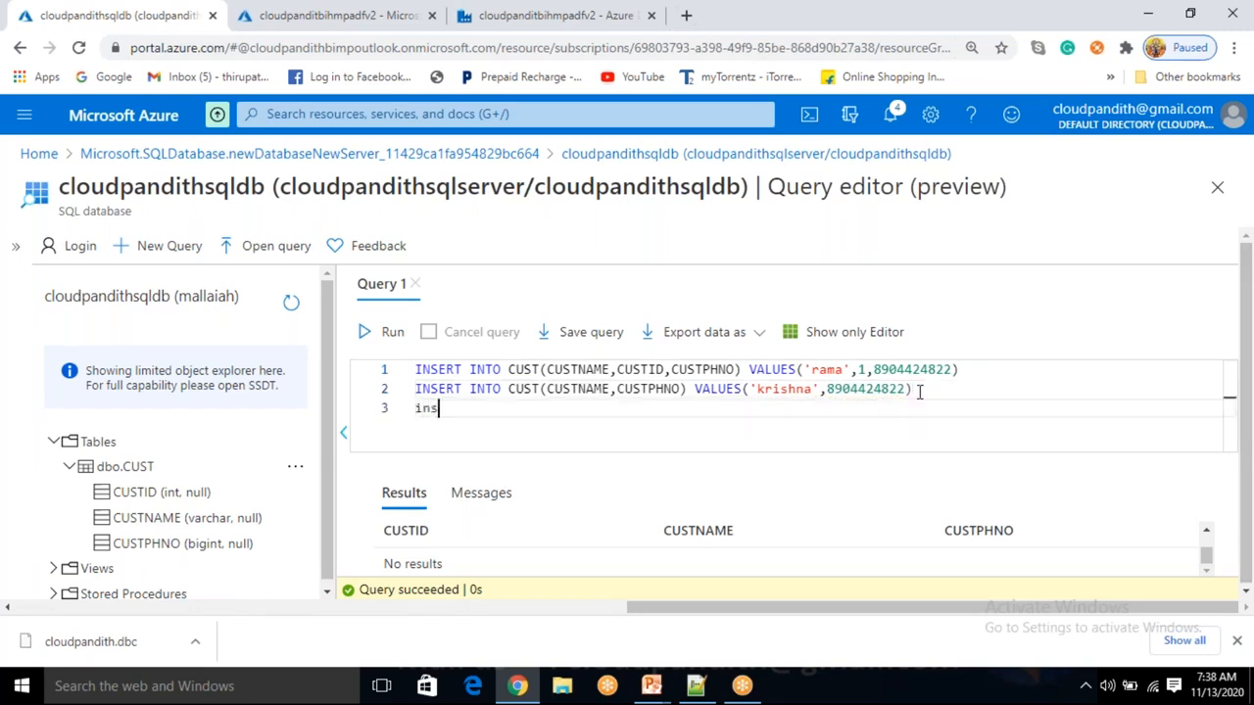
{"action": "key", "text": "BackSpace"}
{"action": "key", "text": "BackSpace"}
{"action": "key", "text": "BackSpace"}
{"action": "key", "text": "BackSpace"}
{"action": "key", "text": "BackSpace"}
{"action": "key", "text": "BackSpace"}
{"action": "type", "text": "INTO INTO CUST"}
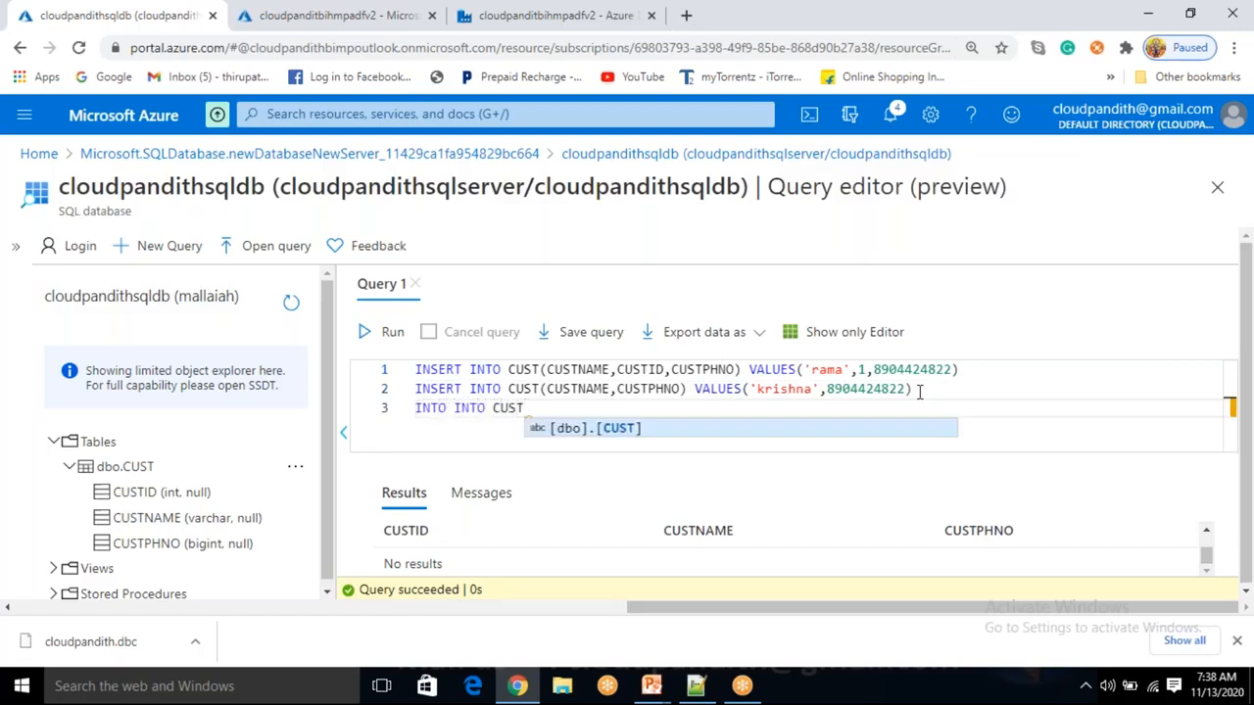
{"action": "type", "text": " VALUES("}
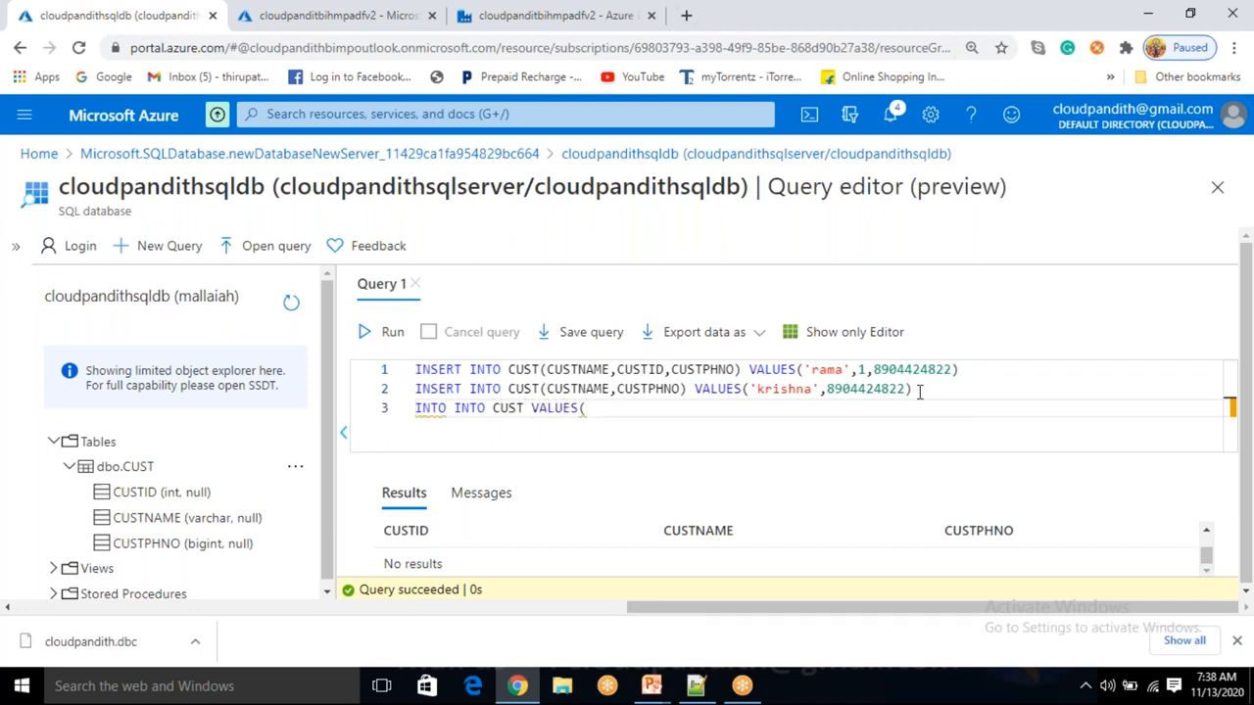
{"action": "type", "text": "1,''"}
{"action": "key", "text": "Left"}
{"action": "key", "text": "Left"}
{"action": "key", "text": "Left"}
{"action": "key", "text": "BackSpace"}
{"action": "type", "text": "3"}
{"action": "key", "text": "Right"}
{"action": "key", "text": "Right"}
{"action": "key", "text": "Return"}
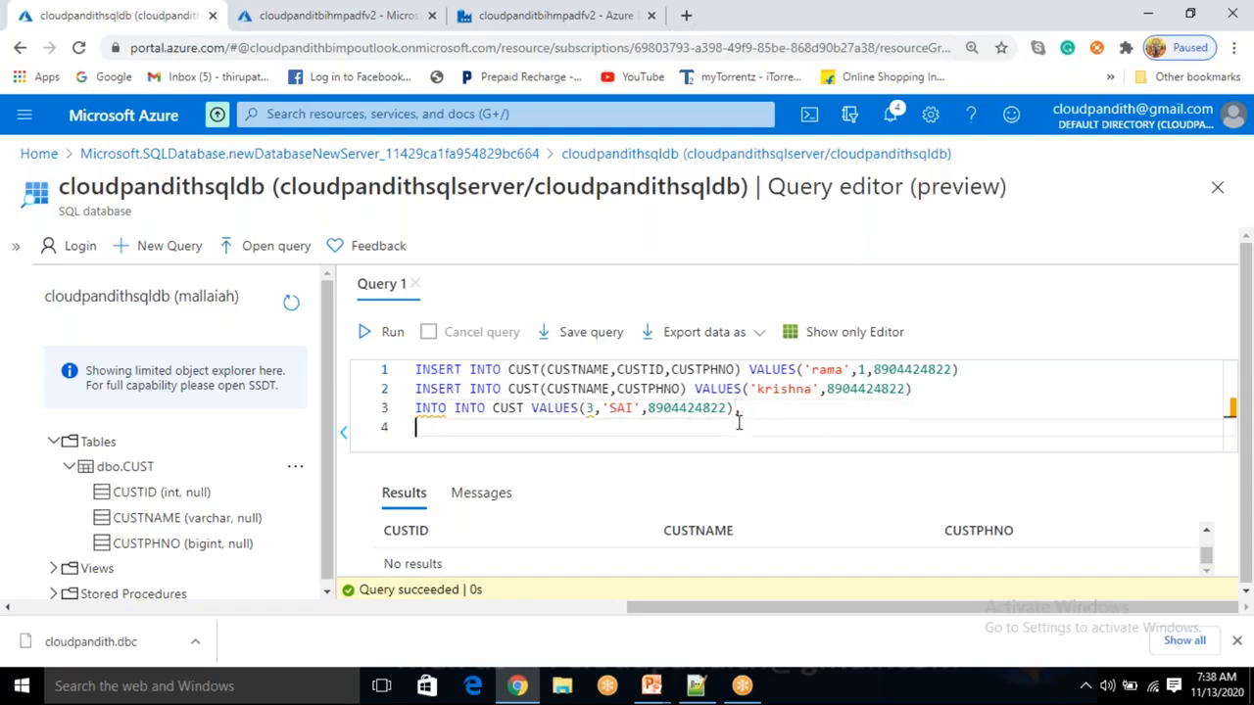
{"action": "type", "text": "(4,''"}
{"action": "key", "text": "Left"}
{"action": "type", "text": "SRINU"}
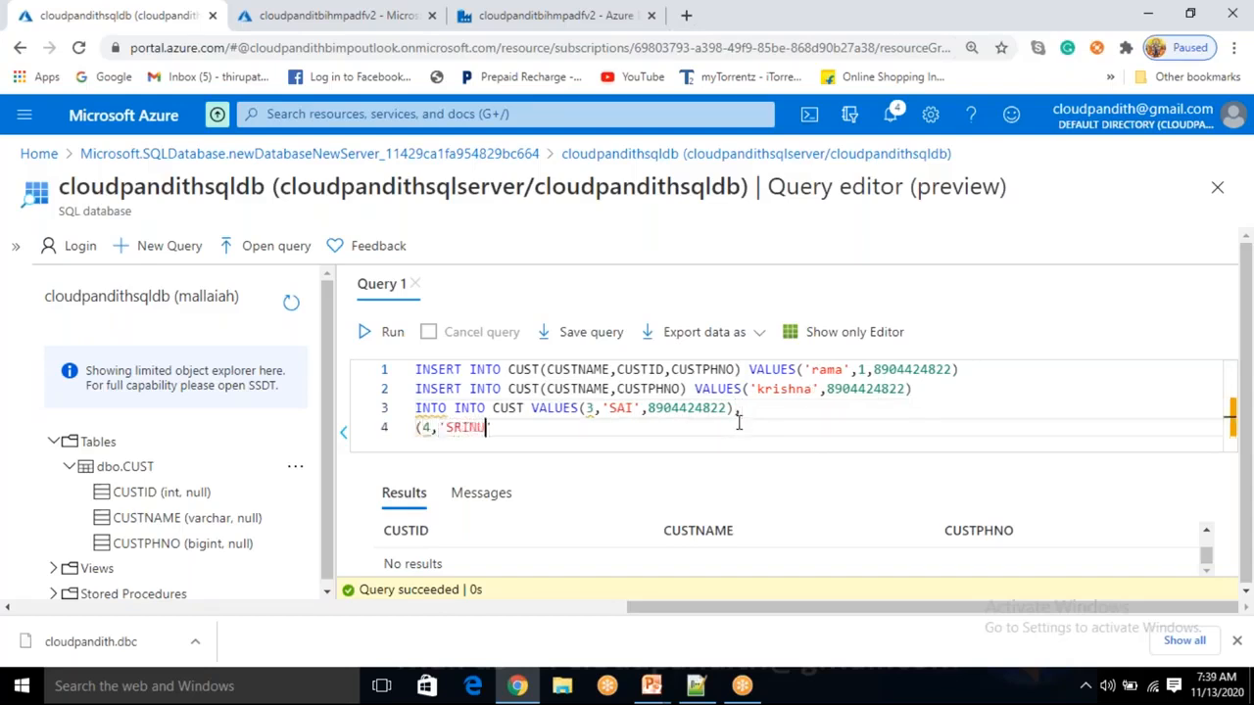
{"action": "key", "text": "Right"}
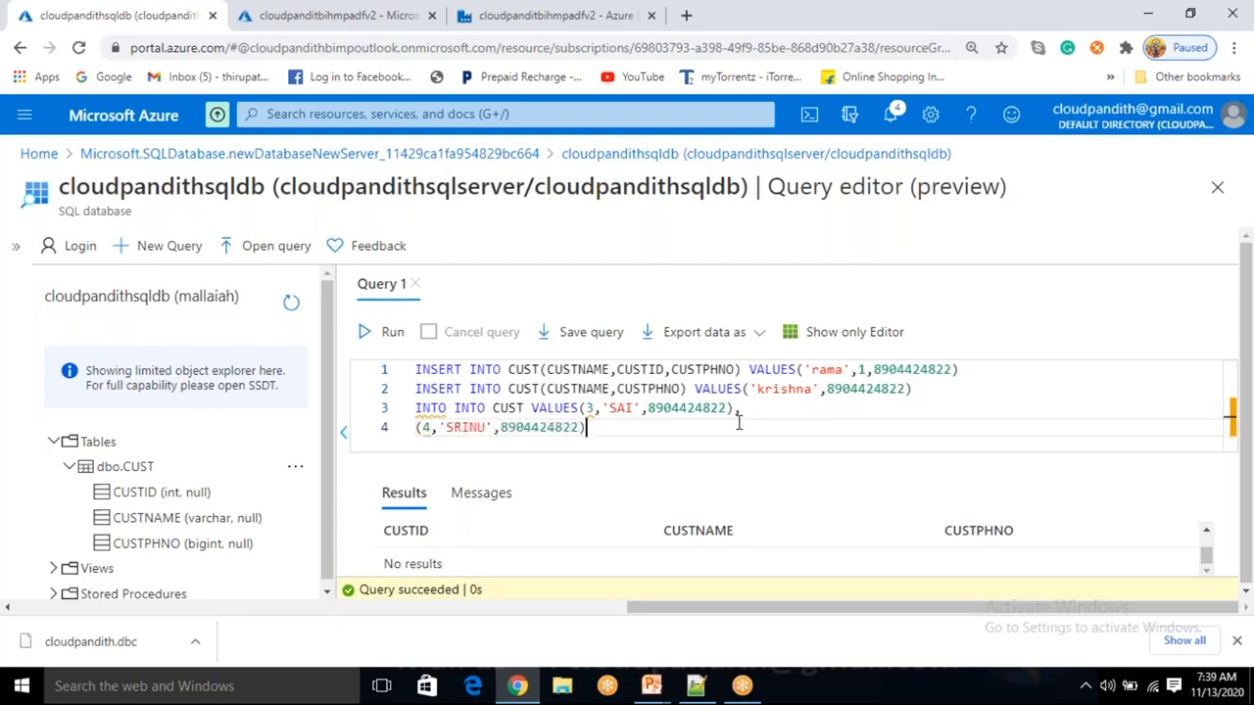
Correct the doubled 'INTO INTO' keyword on line 3 to 'INSERT INTO'.
{"action": "left_click", "coordinate": [432, 406]}
{"action": "type", "text": "SE"}
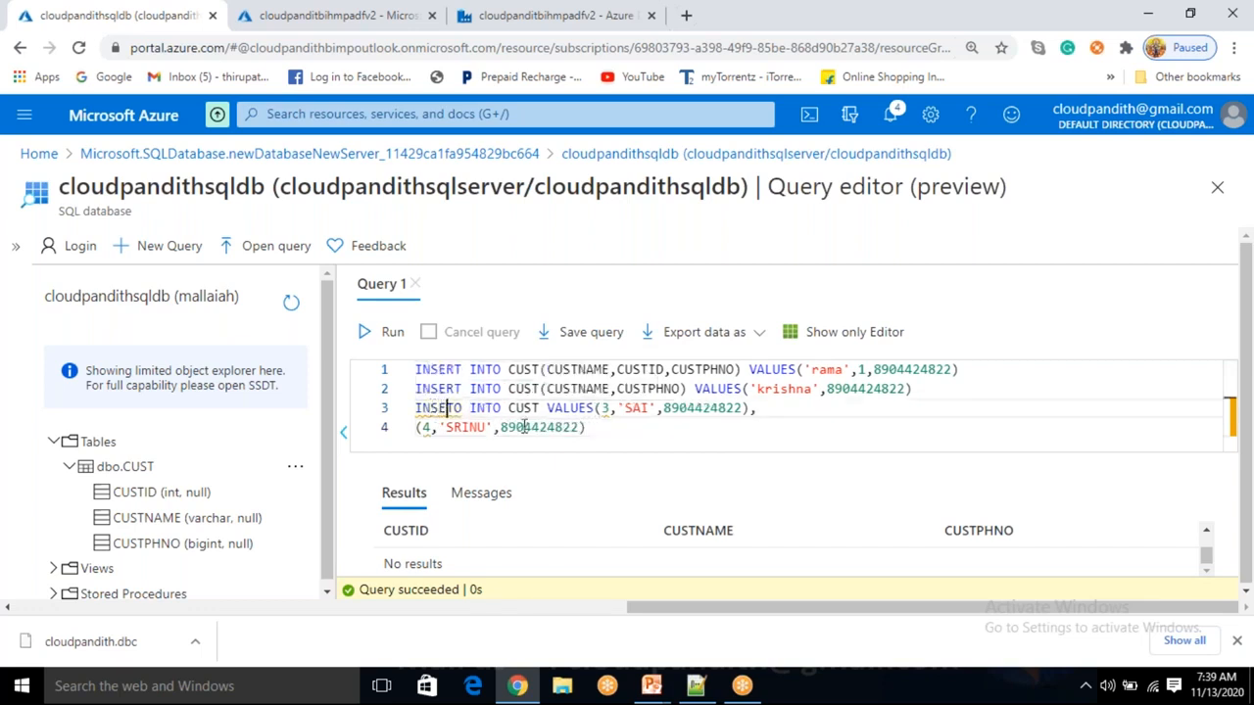
{"action": "left_click", "coordinate": [471, 408]}
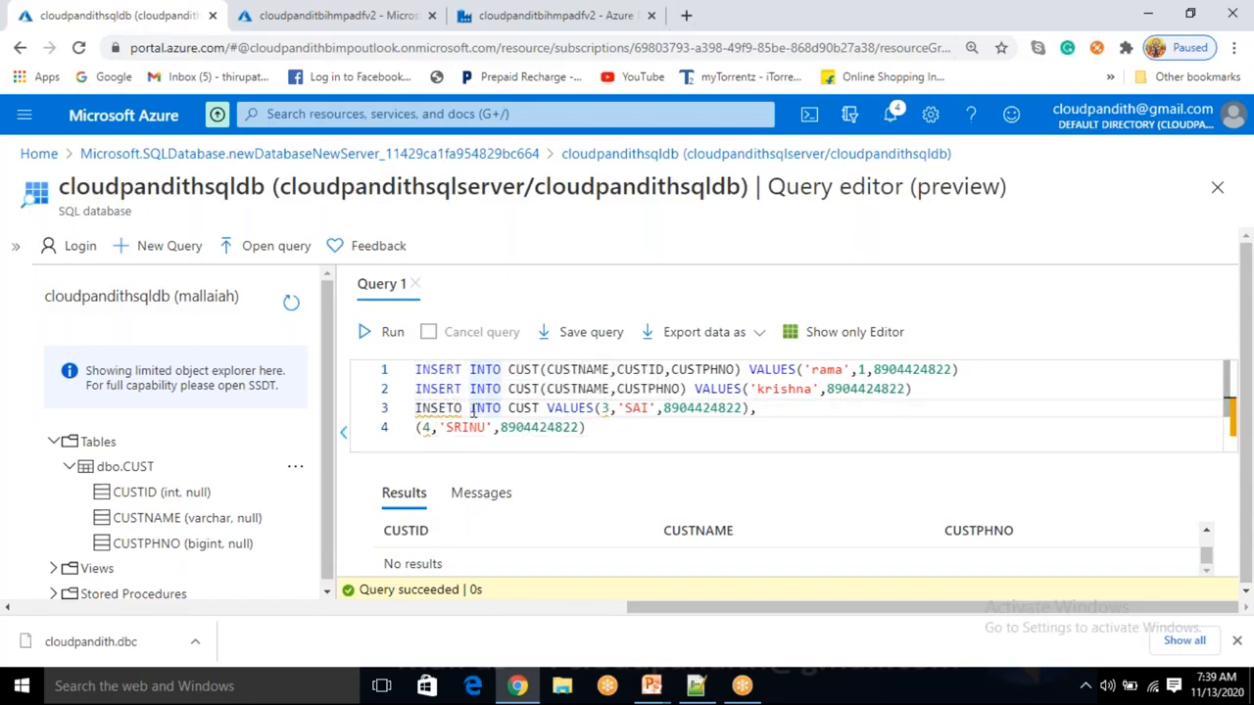
{"action": "key", "text": "BackSpace"}
{"action": "key", "text": "BackSpace"}
{"action": "key", "text": "BackSpace"}
{"action": "type", "text": "RT"}
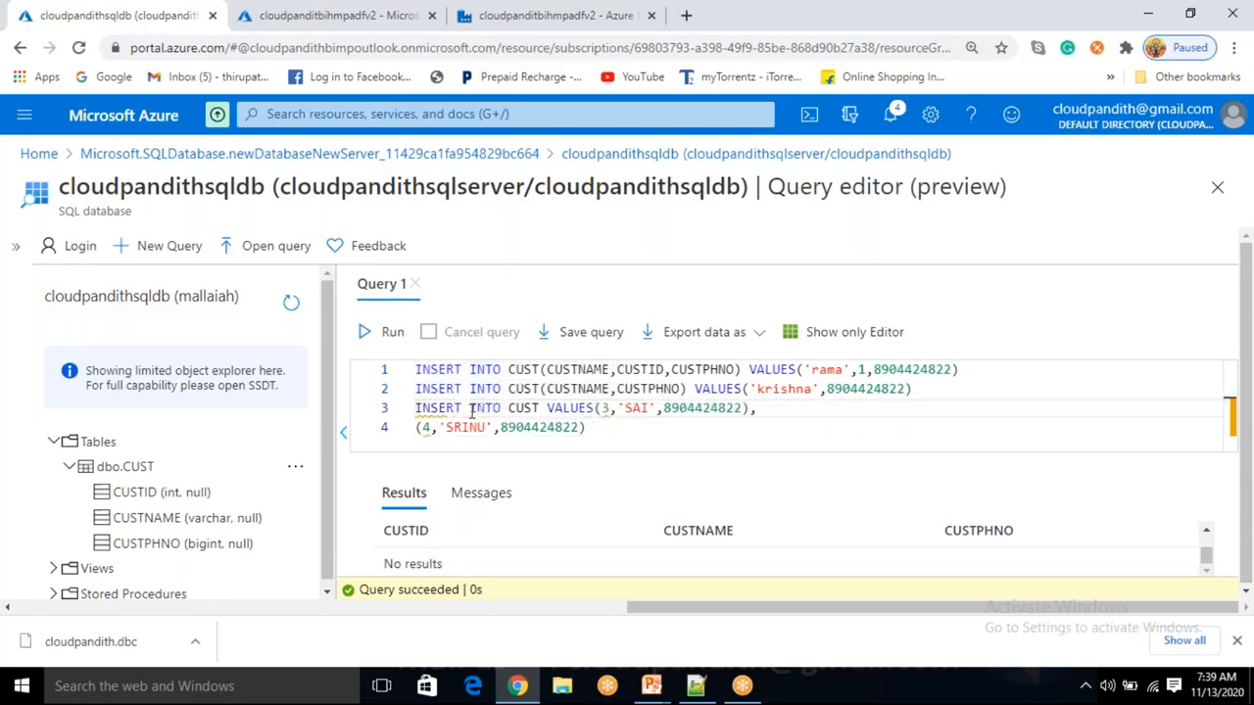
Select all four INSERT lines and run them against CUST.
{"action": "left_click", "coordinate": [742, 422]}
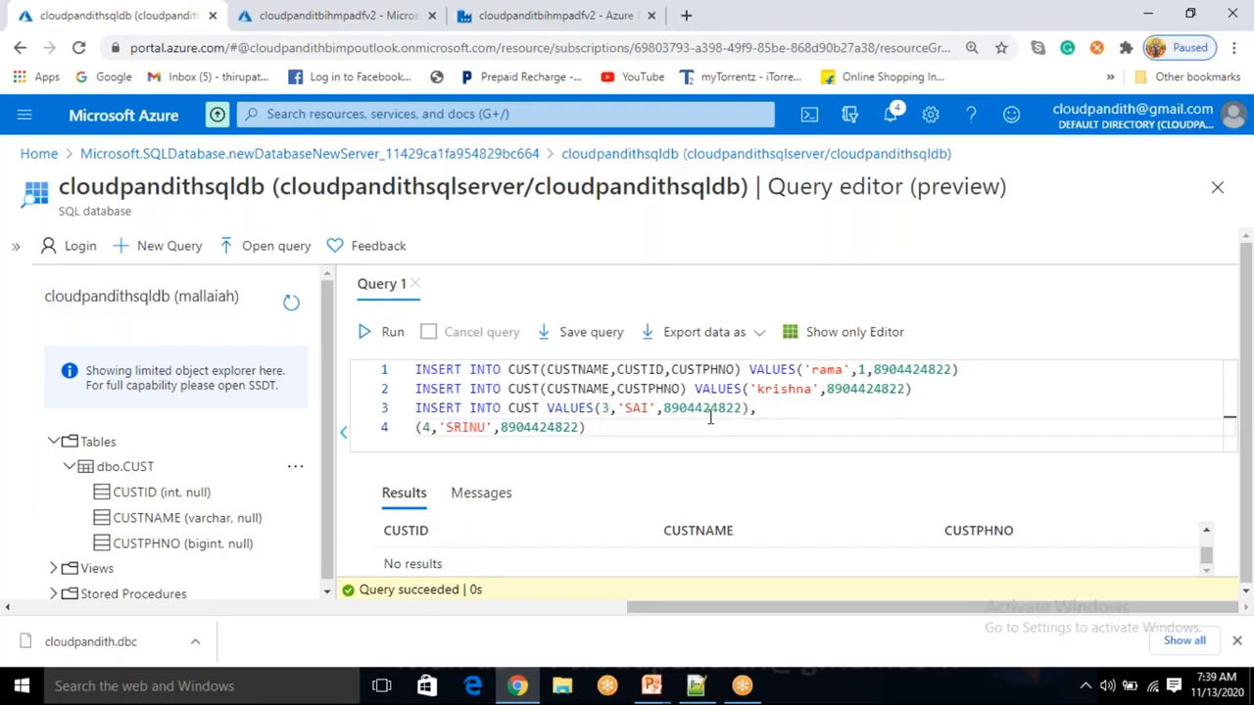
{"action": "left_click_drag", "start_coordinate": [585, 427], "coordinate": [411, 382]}
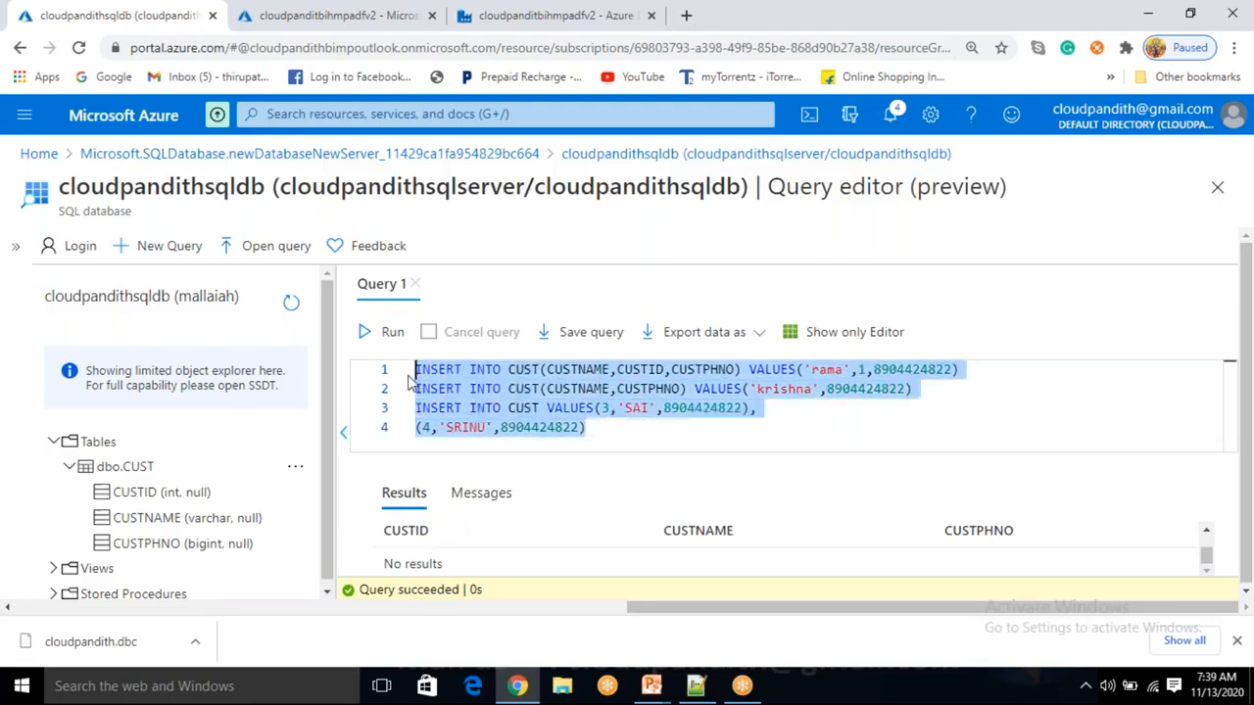
{"action": "left_click", "coordinate": [392, 333]}
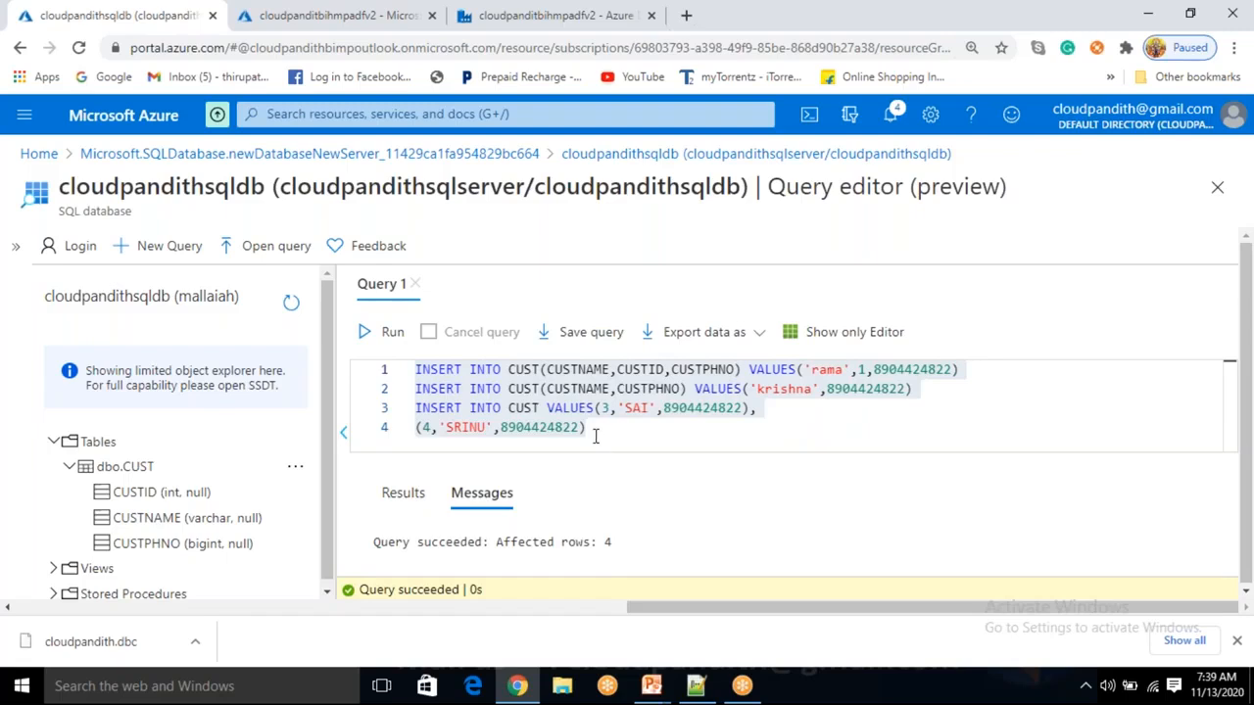
{"action": "left_click_drag", "start_coordinate": [594, 433], "coordinate": [399, 360]}
Replace the inserts with SELECT * FROM CUST, run it, and review the four returned rows.
{"action": "key", "text": "Delete"}
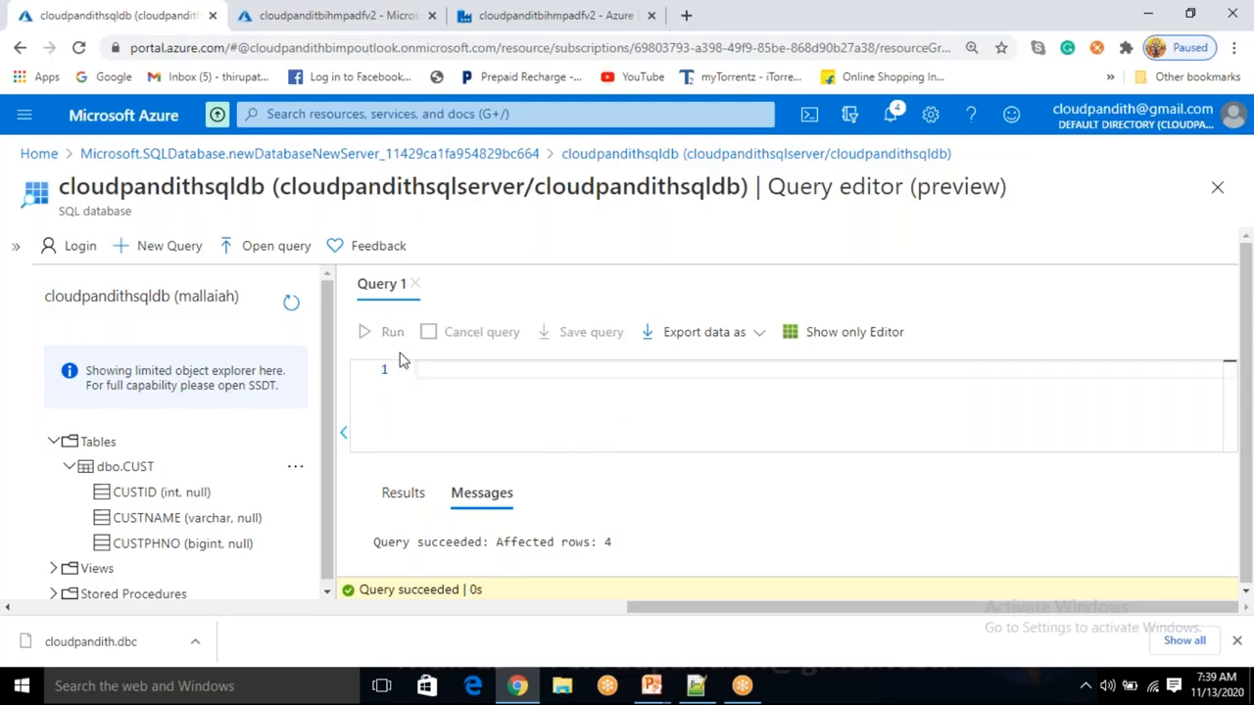
{"action": "type", "text": "SELECT * FROM CUST"}
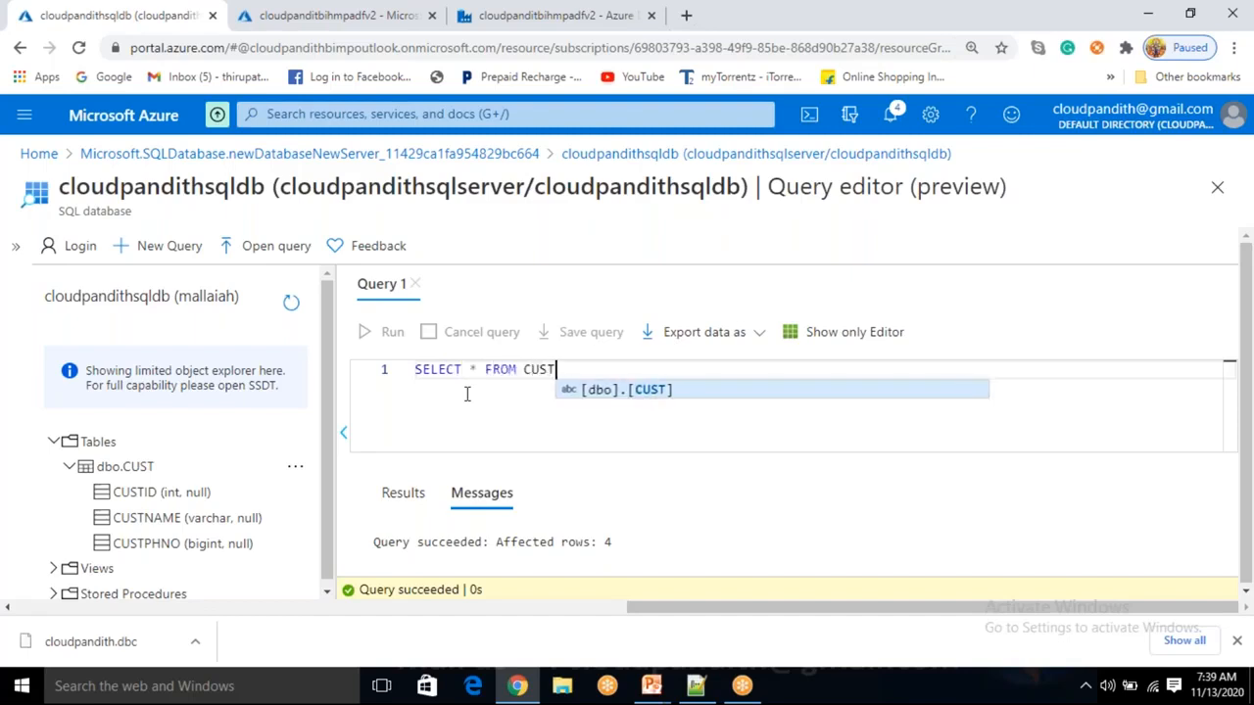
{"action": "left_click", "coordinate": [385, 350]}
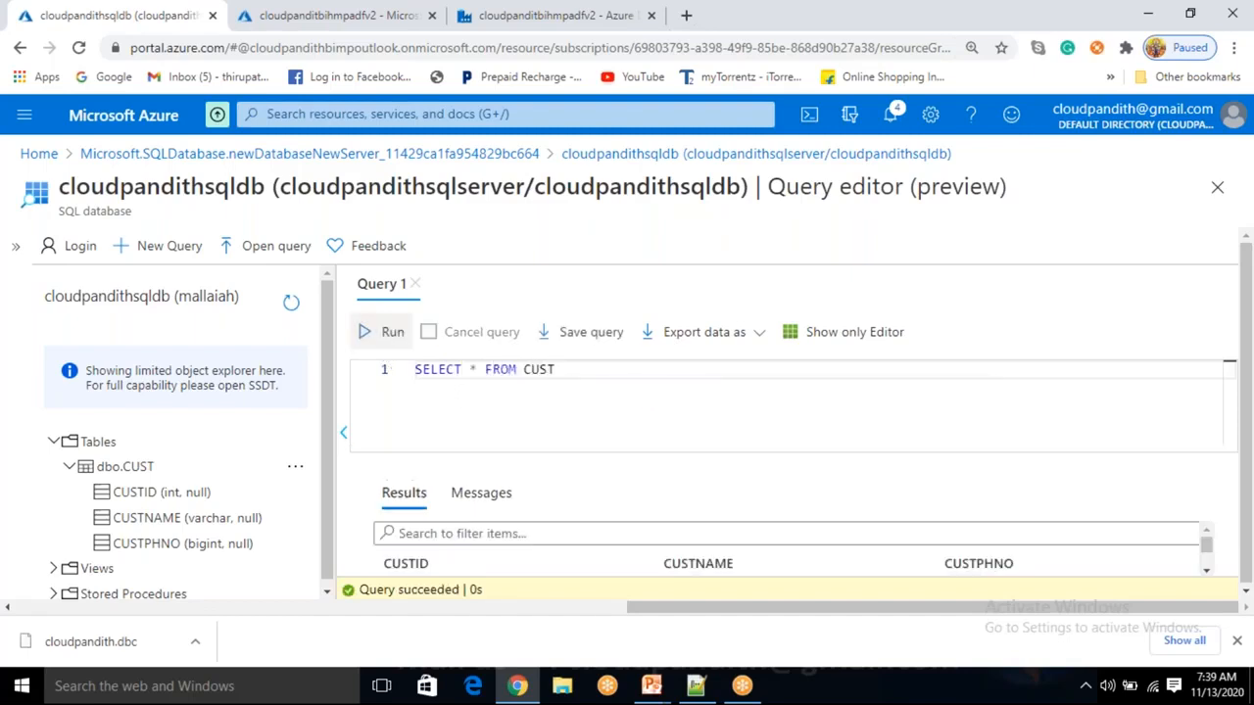
{"action": "scroll", "coordinate": [633, 559], "scroll_direction": "down", "scroll_amount": 2}
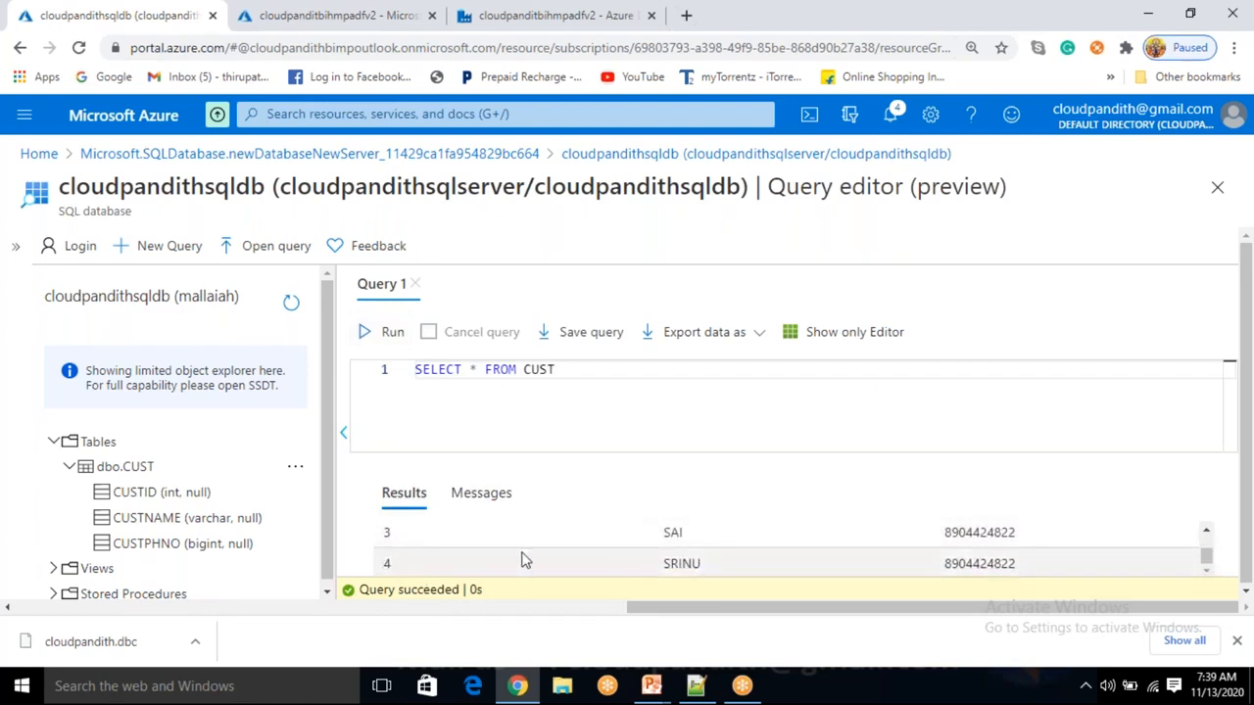
{"action": "scroll", "coordinate": [519, 559], "scroll_direction": "up", "scroll_amount": 2}
{"action": "scroll", "coordinate": [519, 559], "scroll_direction": "down", "scroll_amount": 2}
{"action": "scroll", "coordinate": [519, 559], "scroll_direction": "up", "scroll_amount": 2}
{"action": "scroll", "coordinate": [519, 559], "scroll_direction": "down", "scroll_amount": 2}
{"action": "scroll", "coordinate": [519, 559], "scroll_direction": "up", "scroll_amount": 2}
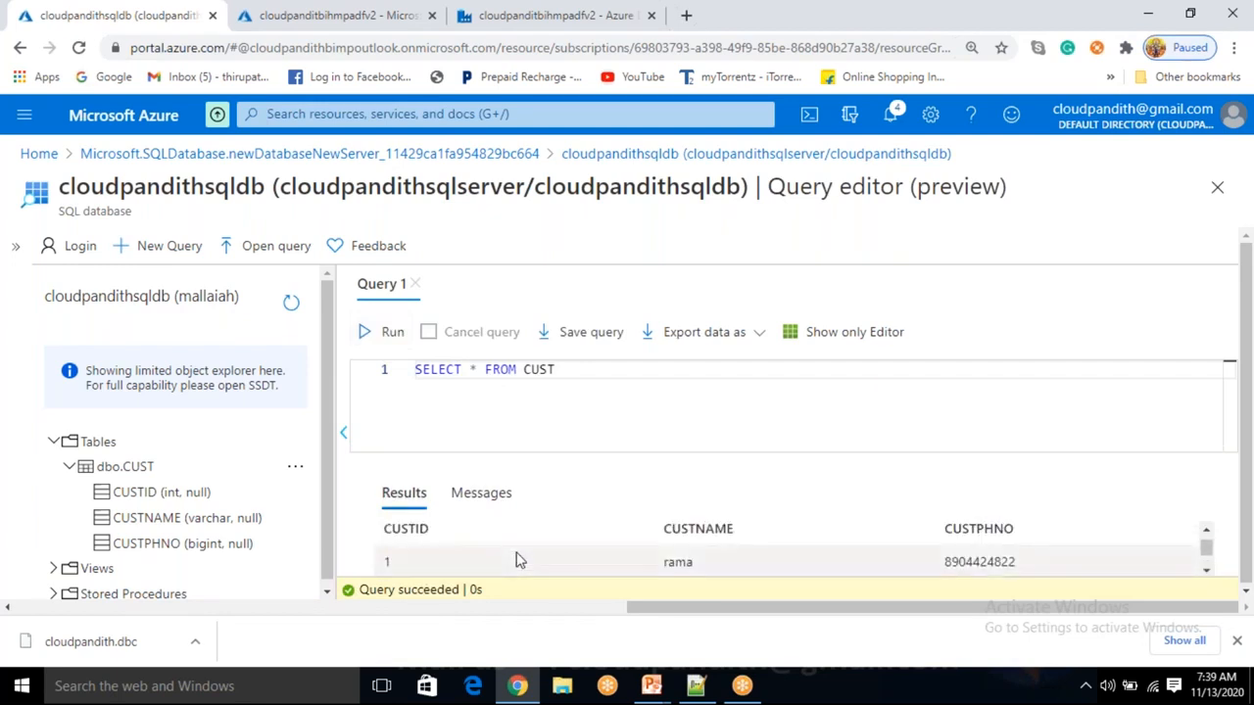
{"action": "scroll", "coordinate": [519, 559], "scroll_direction": "down", "scroll_amount": 2}
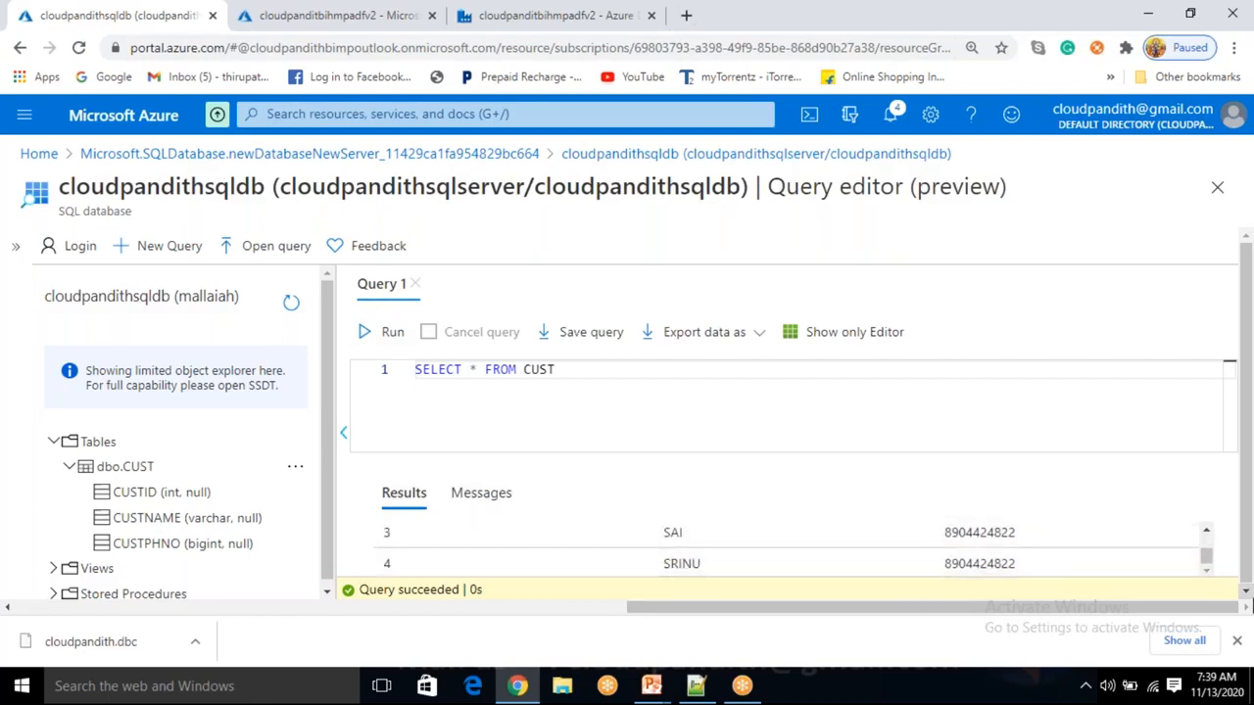
{"action": "left_click_drag", "start_coordinate": [1206, 553], "coordinate": [1207, 554]}
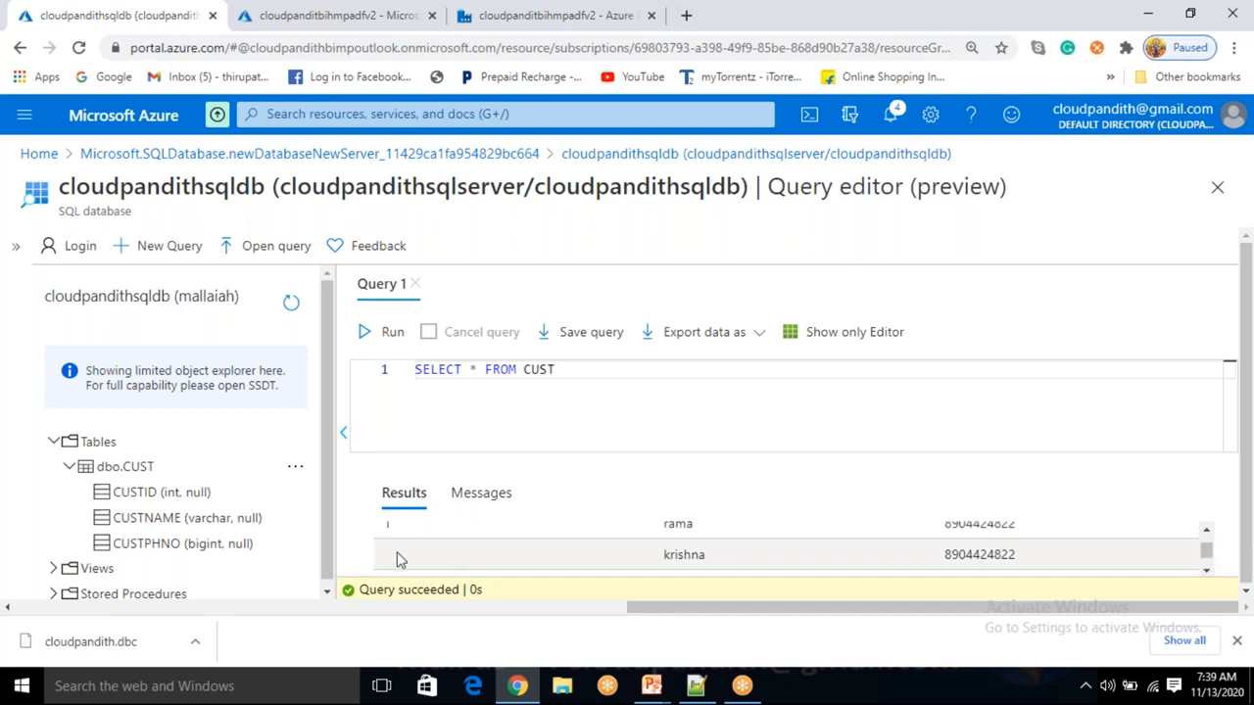
Extend the query with WHERE CUSTID IS NULL and run it to show krishna's row.
{"action": "left_click", "coordinate": [597, 369]}
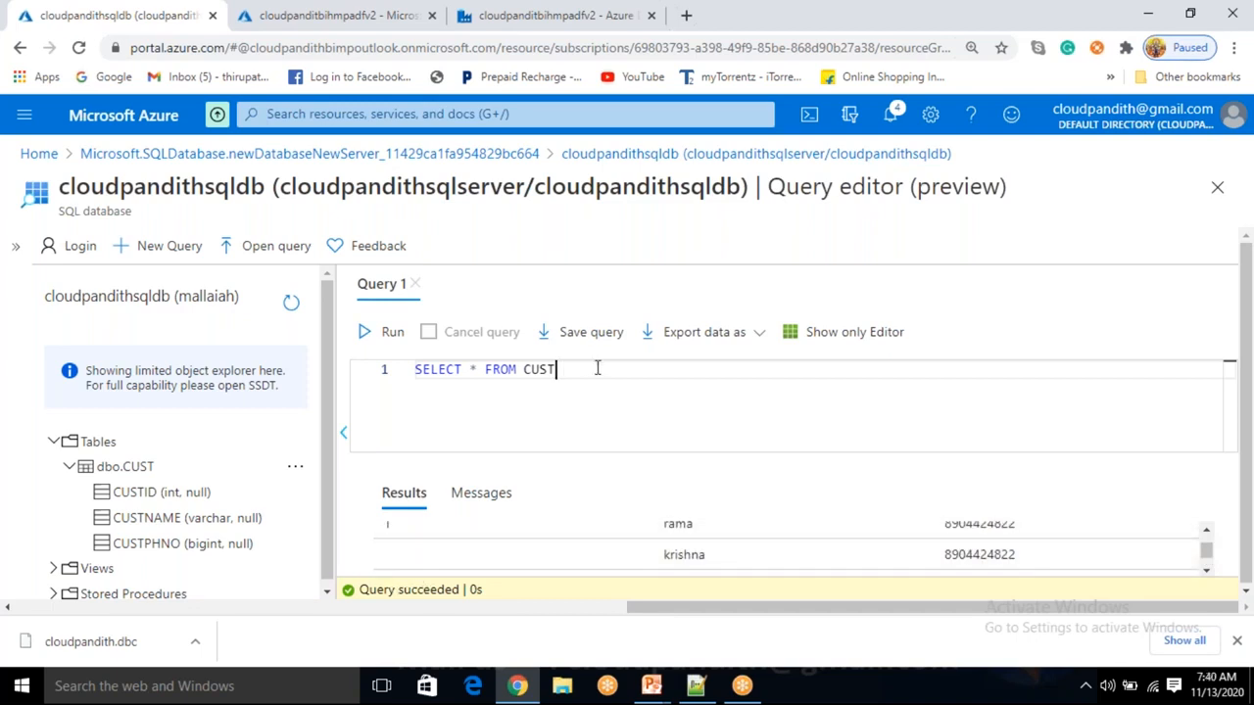
{"action": "type", "text": "WHERE CUSTID IS "}
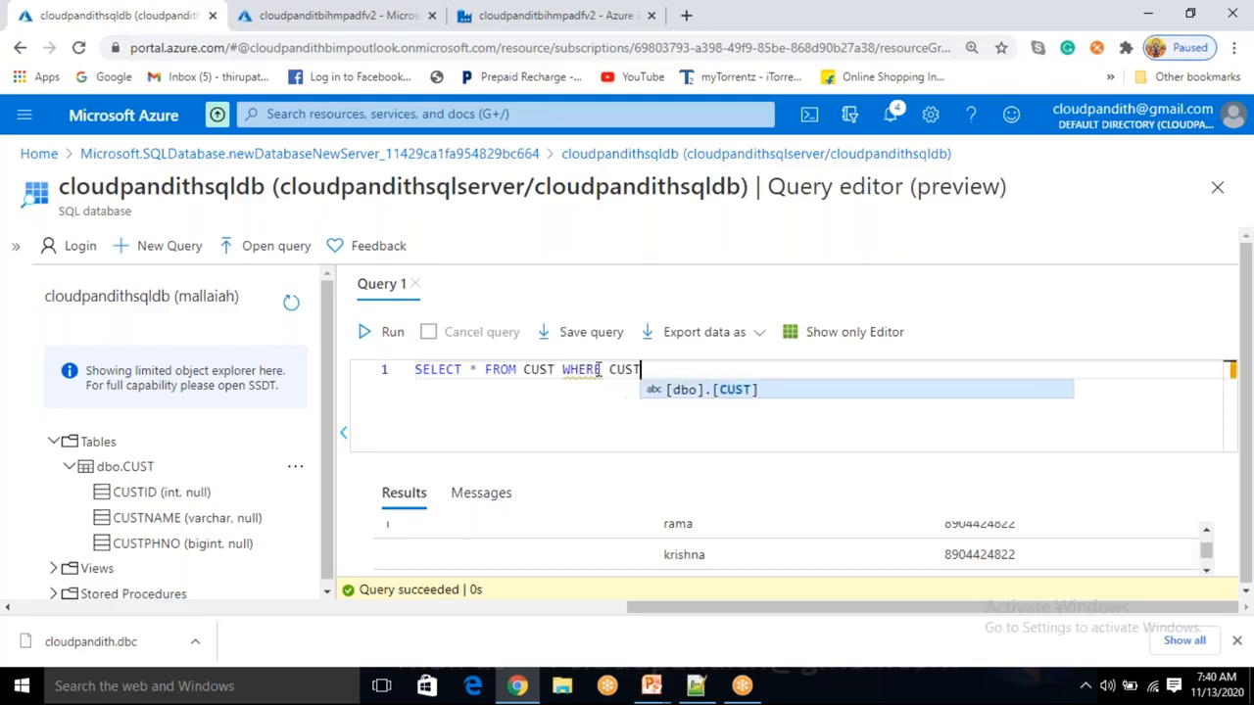
{"action": "type", "text": "NULL"}
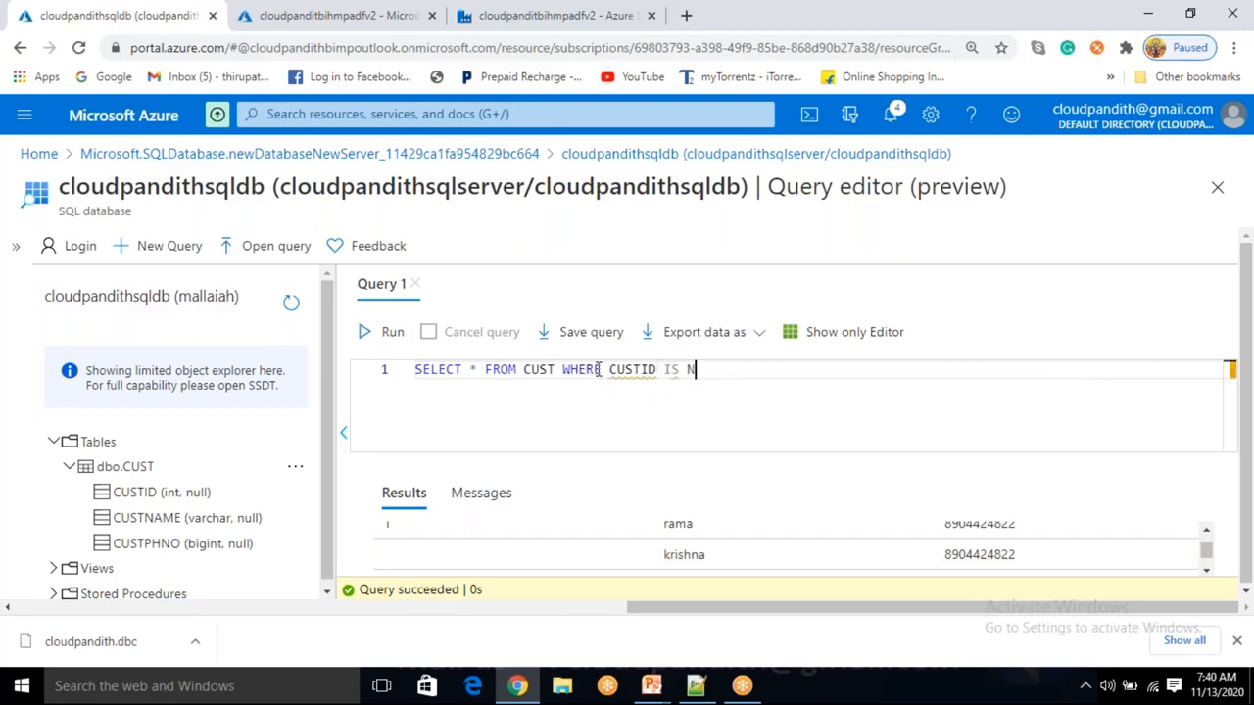
{"action": "left_click", "coordinate": [392, 333]}
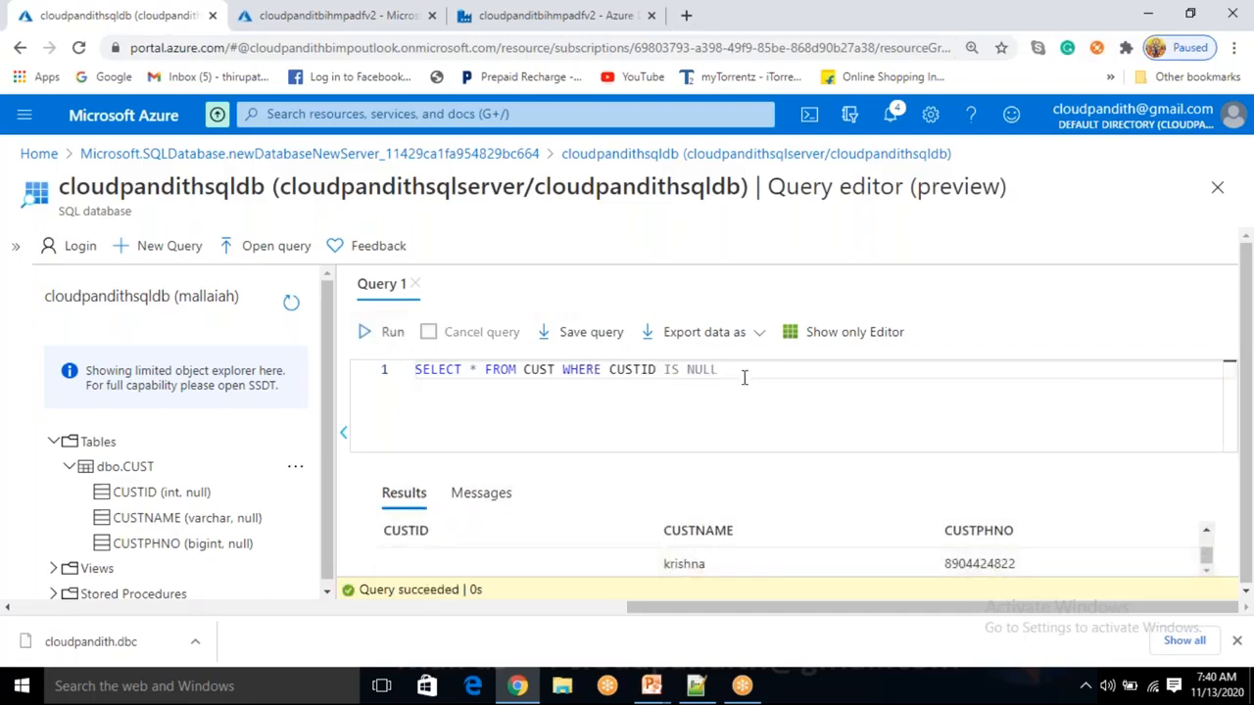
Begin 'UPDATE CUST SET CUSTID =' on a new line and select that line.
{"action": "left_click_drag", "start_coordinate": [720, 370], "coordinate": [359, 363]}
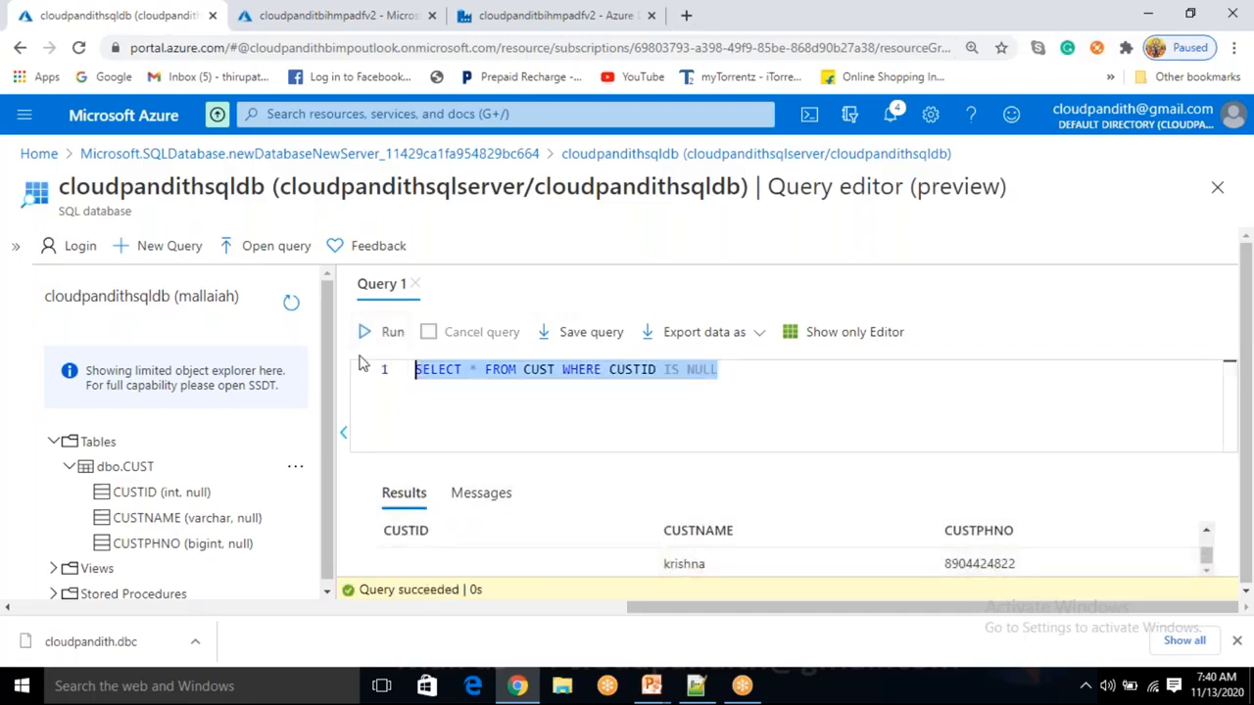
{"action": "left_click", "coordinate": [592, 394]}
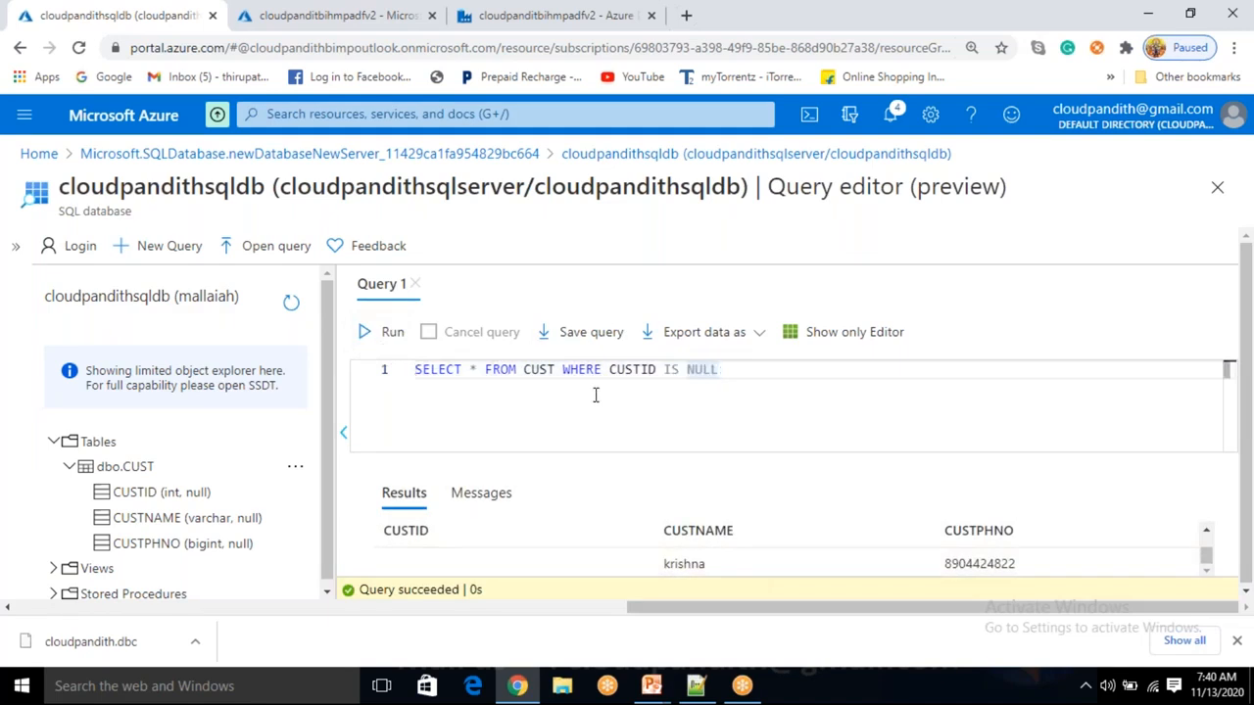
{"action": "key", "text": "Return"}
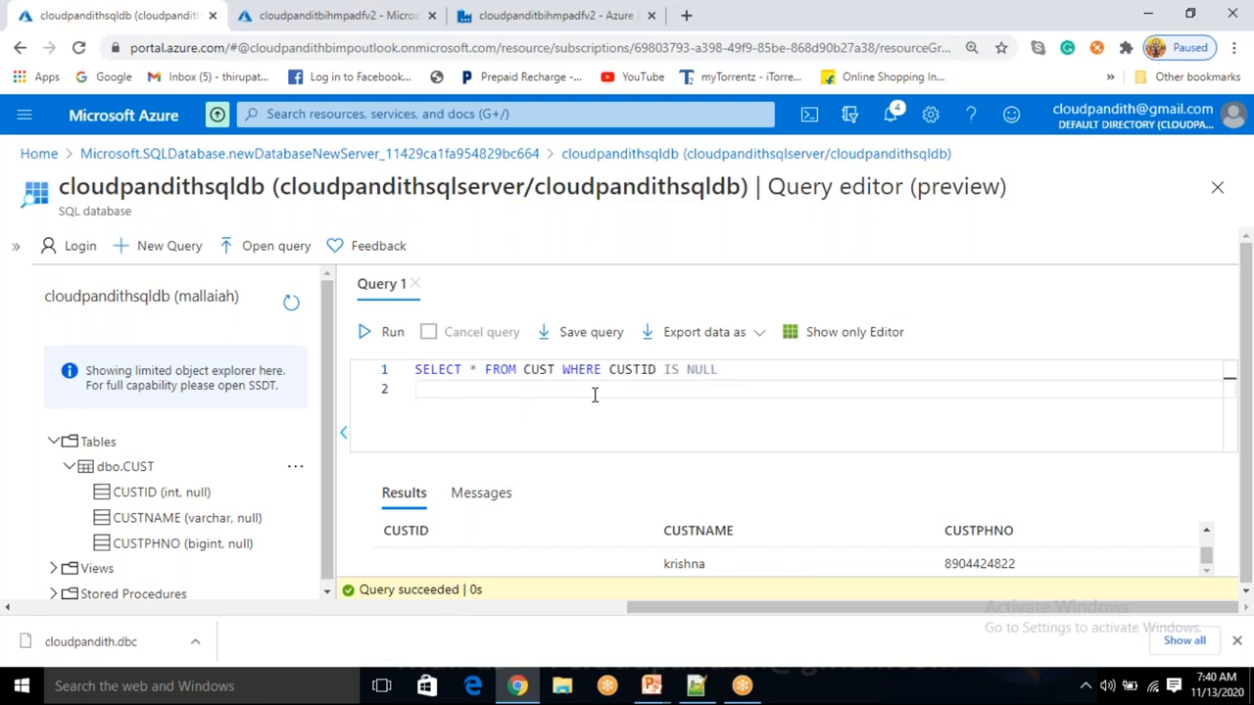
{"action": "type", "text": "UPDATE CUST "}
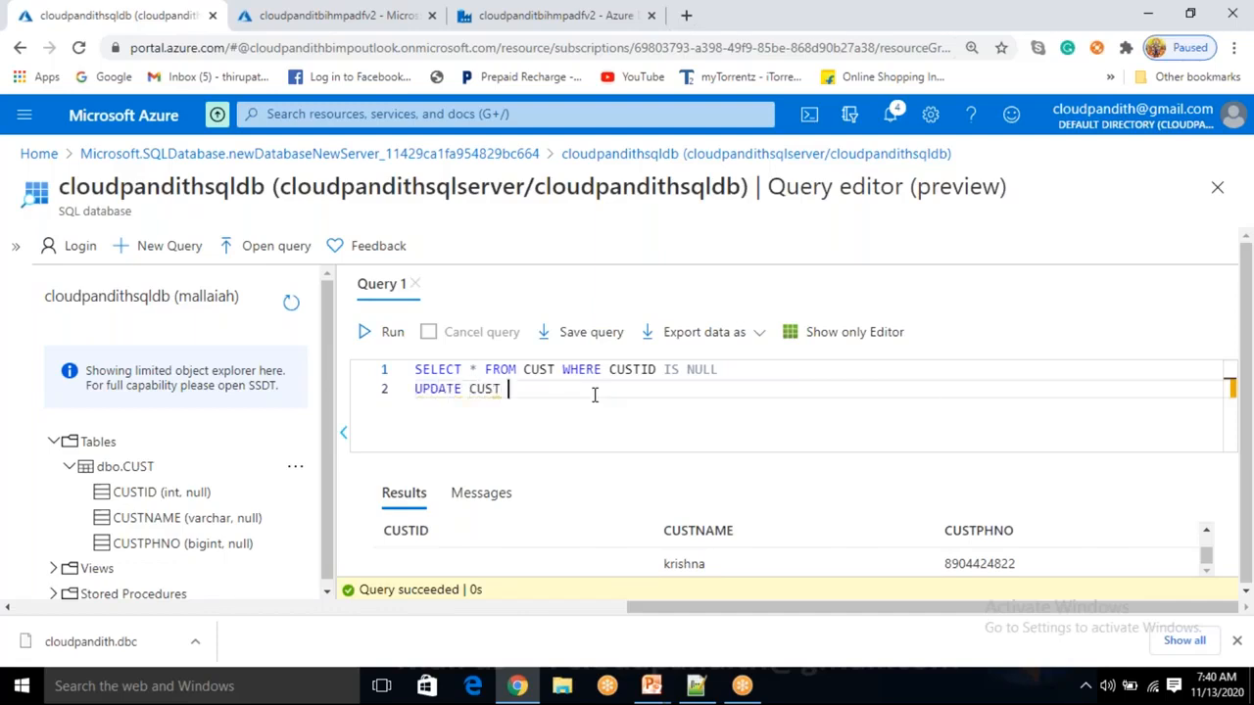
{"action": "type", "text": "SET CUSTID ="}
{"action": "key", "text": "shift+Home"}
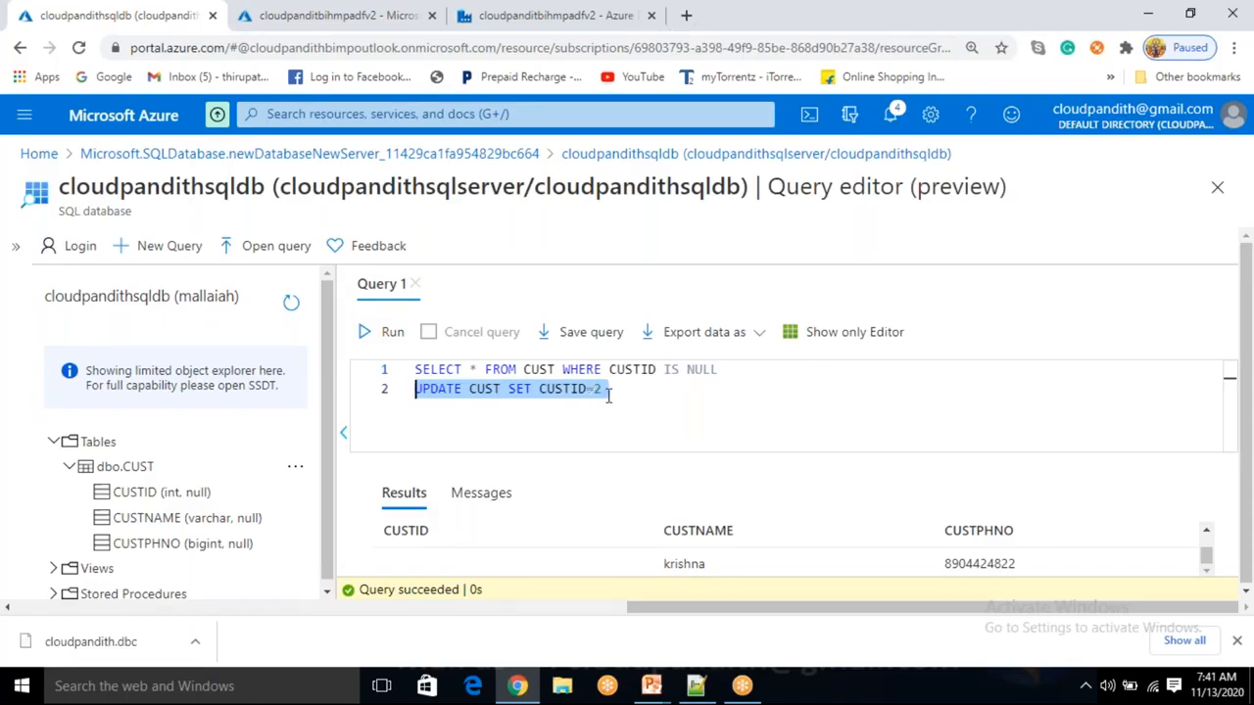
Finish the UPDATE with a WHERE clause on the customer's name and run it, setting CUSTID 2.
{"action": "left_click", "coordinate": [614, 384]}
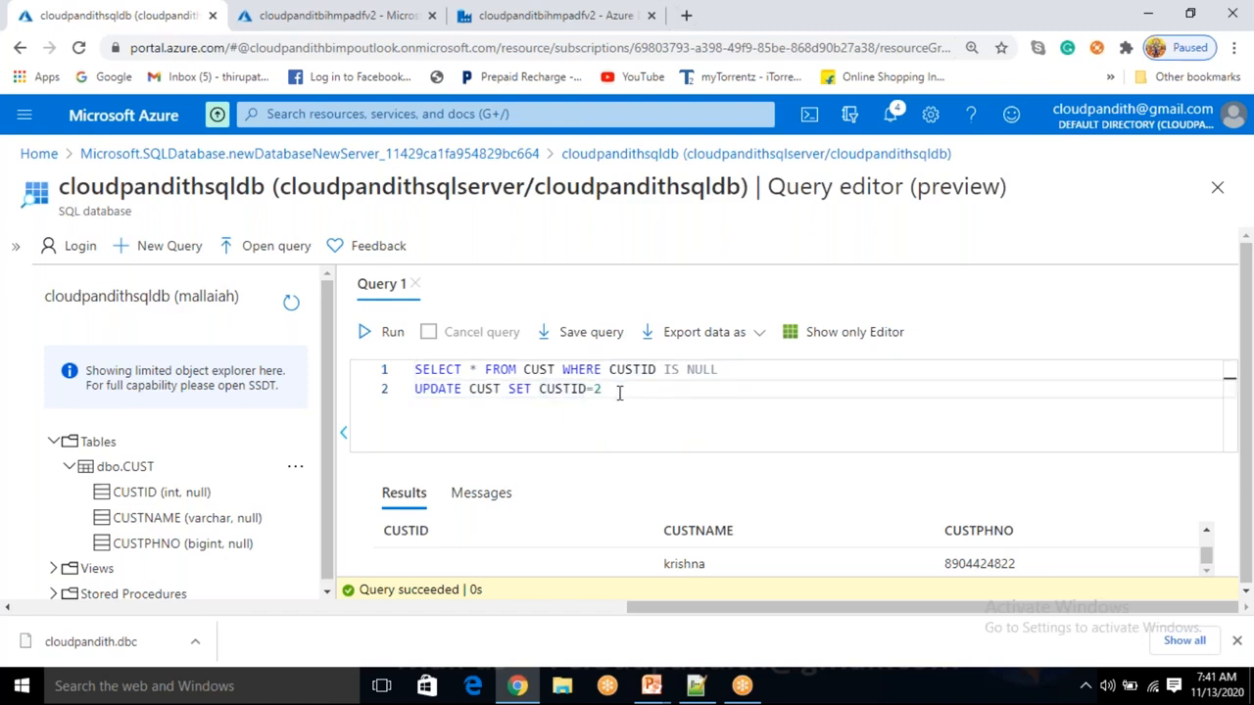
{"action": "type", "text": "where custname='krish n"}
{"action": "key", "text": "BackSpace"}
{"action": "key", "text": "BackSpace"}
{"action": "type", "text": "na'"}
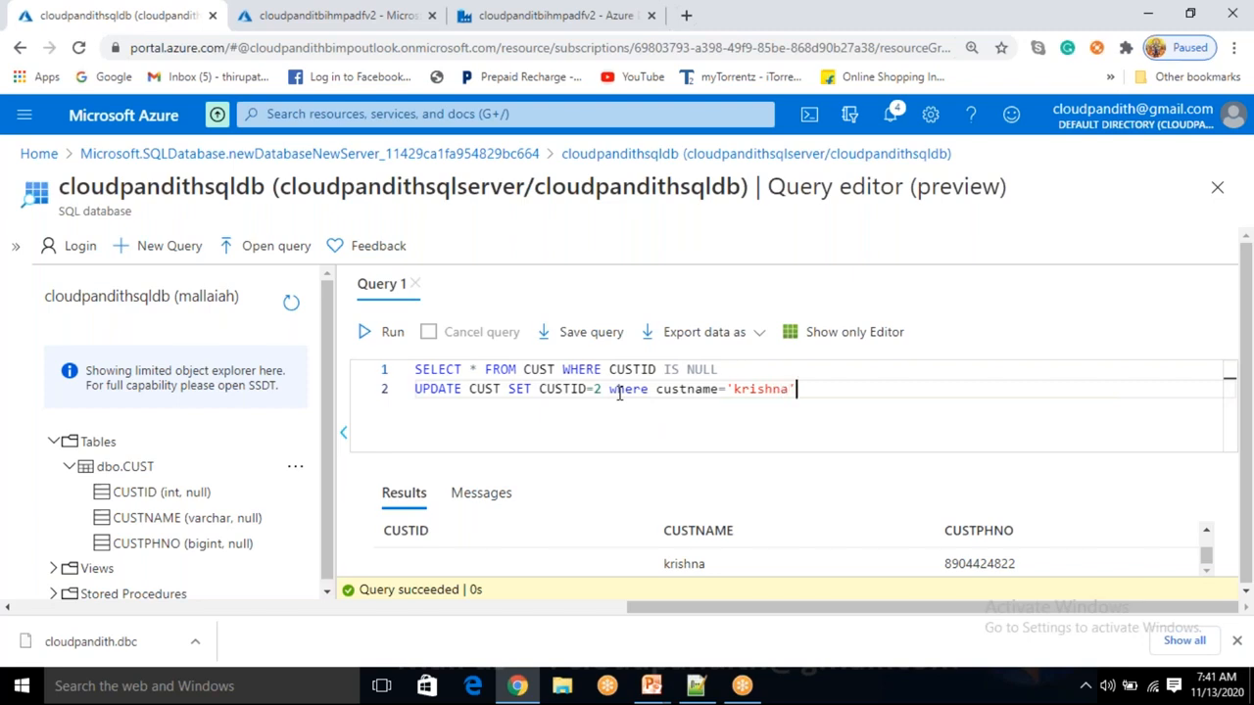
{"action": "key", "text": "shift+Home"}
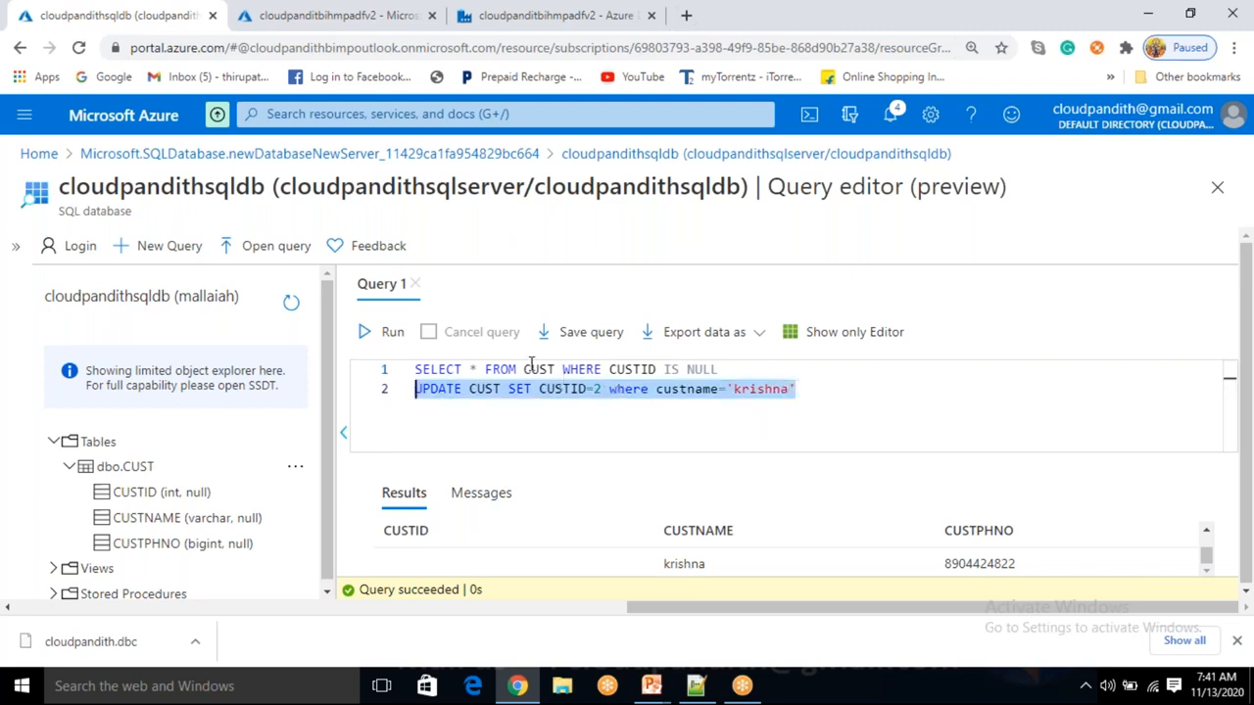
{"action": "left_click", "coordinate": [389, 332]}
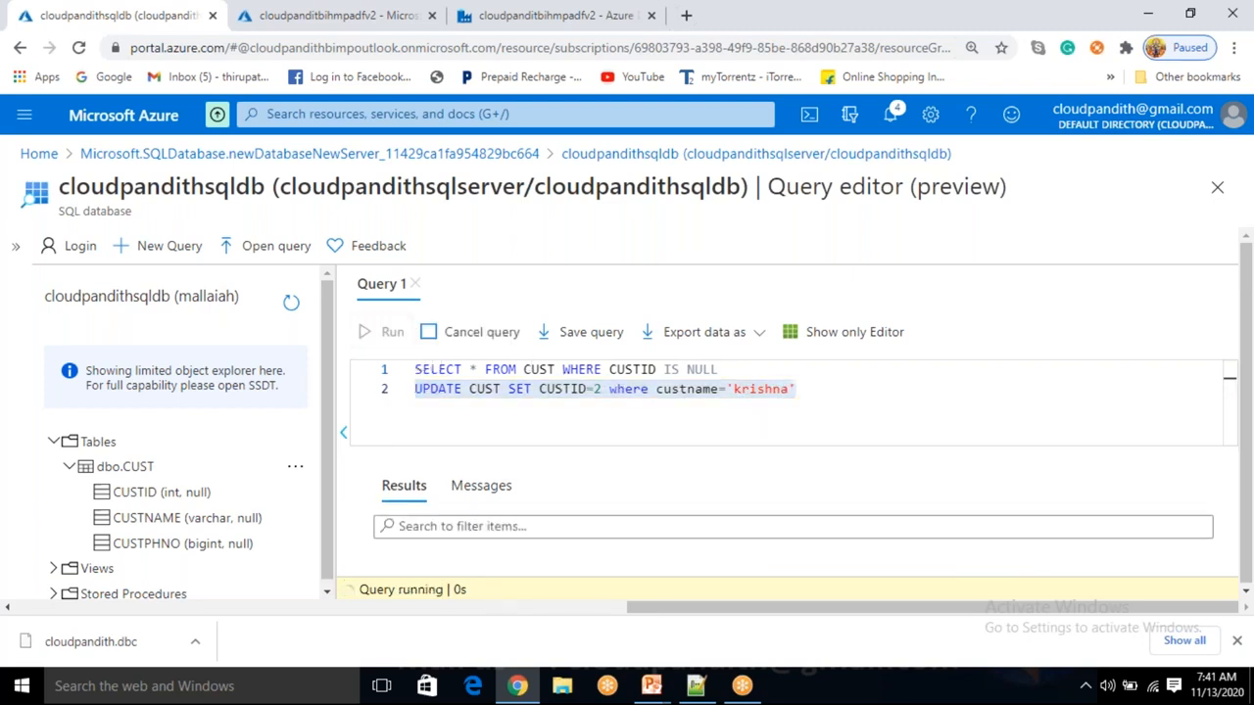
Rerun the null-CUSTID check and confirm it now returns zero rows.
{"action": "left_click", "coordinate": [741, 368]}
{"action": "key", "text": "shift+Home"}
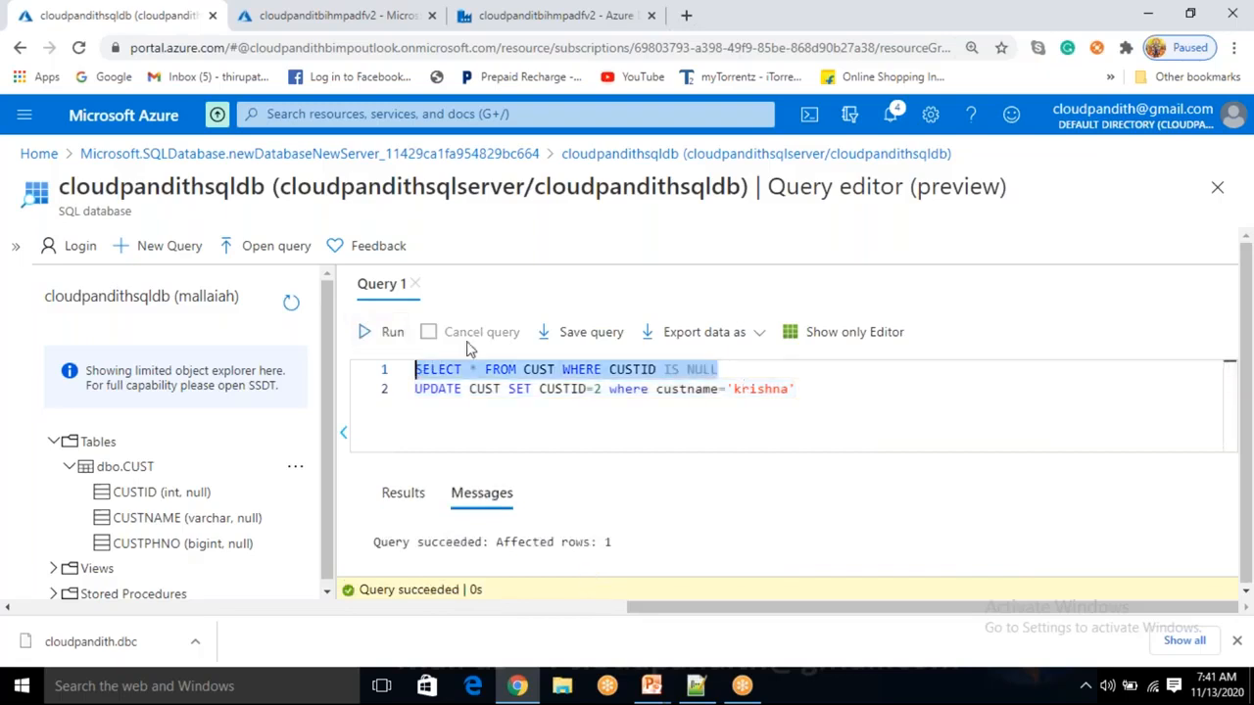
{"action": "left_click", "coordinate": [389, 332]}
{"action": "left_click_drag", "start_coordinate": [539, 541], "coordinate": [752, 533]}
{"action": "triple_click", "coordinate": [574, 369]}
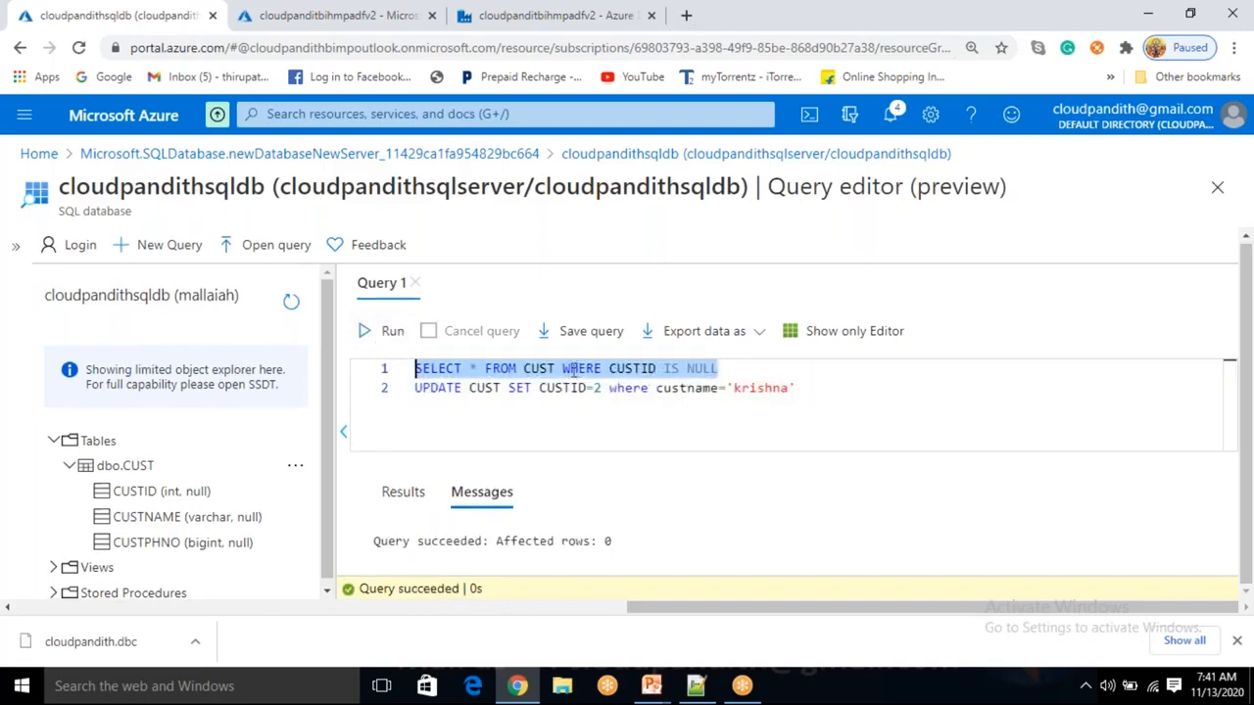
Remove the UPDATE statement and the WHERE CUSTID IS NULL filter, leaving SELECT * FROM CUST.
{"action": "left_click_drag", "start_coordinate": [560, 368], "coordinate": [822, 391]}
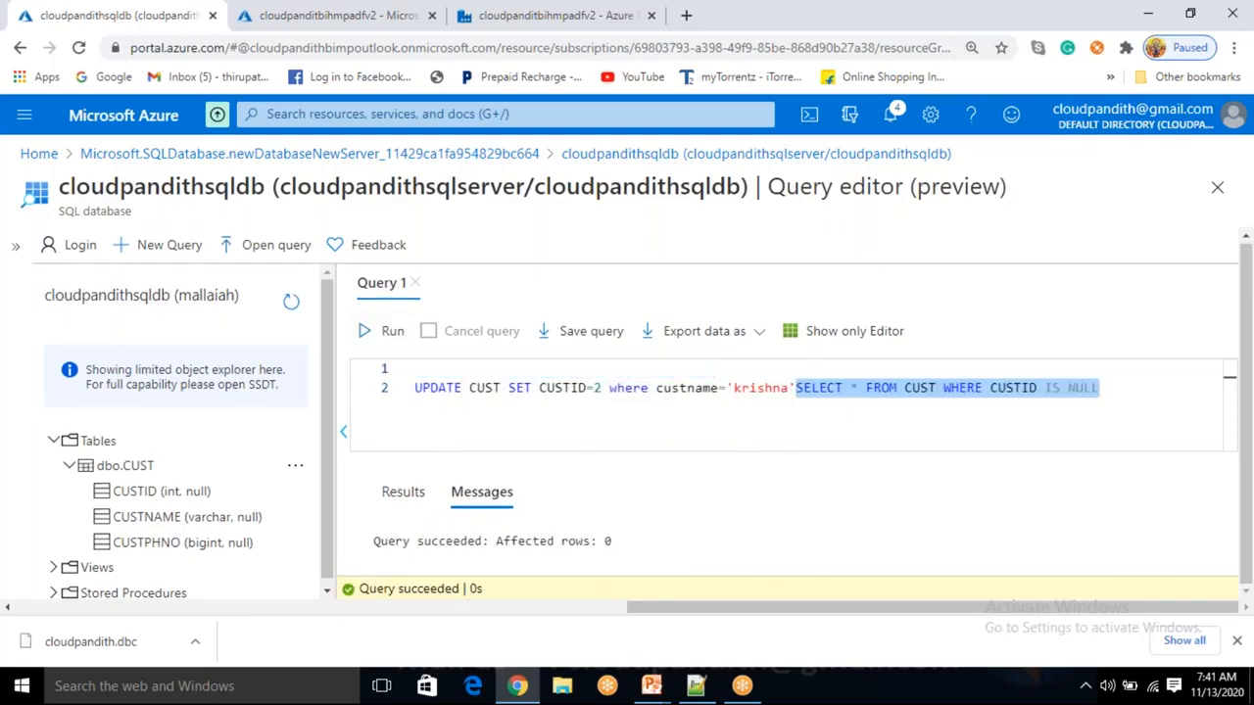
{"action": "left_click", "coordinate": [819, 392]}
{"action": "key", "text": "ctrl+z"}
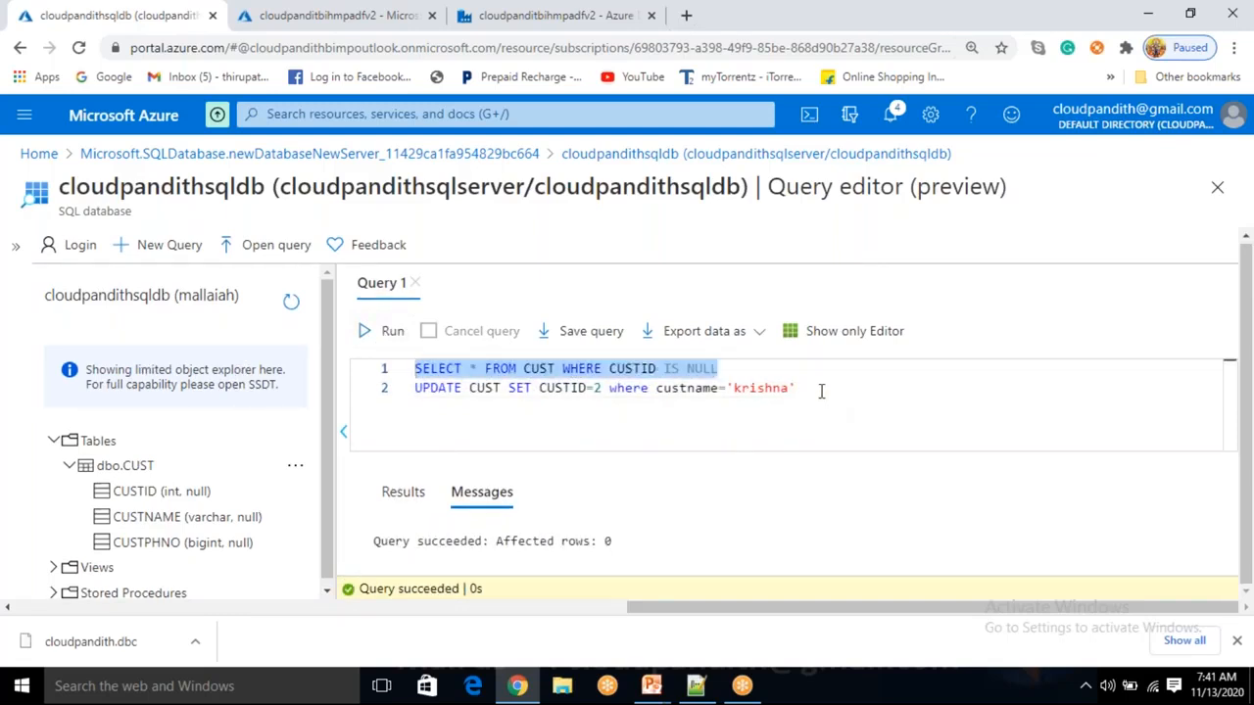
{"action": "left_click", "coordinate": [819, 392]}
{"action": "triple_click", "coordinate": [819, 392]}
{"action": "key", "text": "BackSpace"}
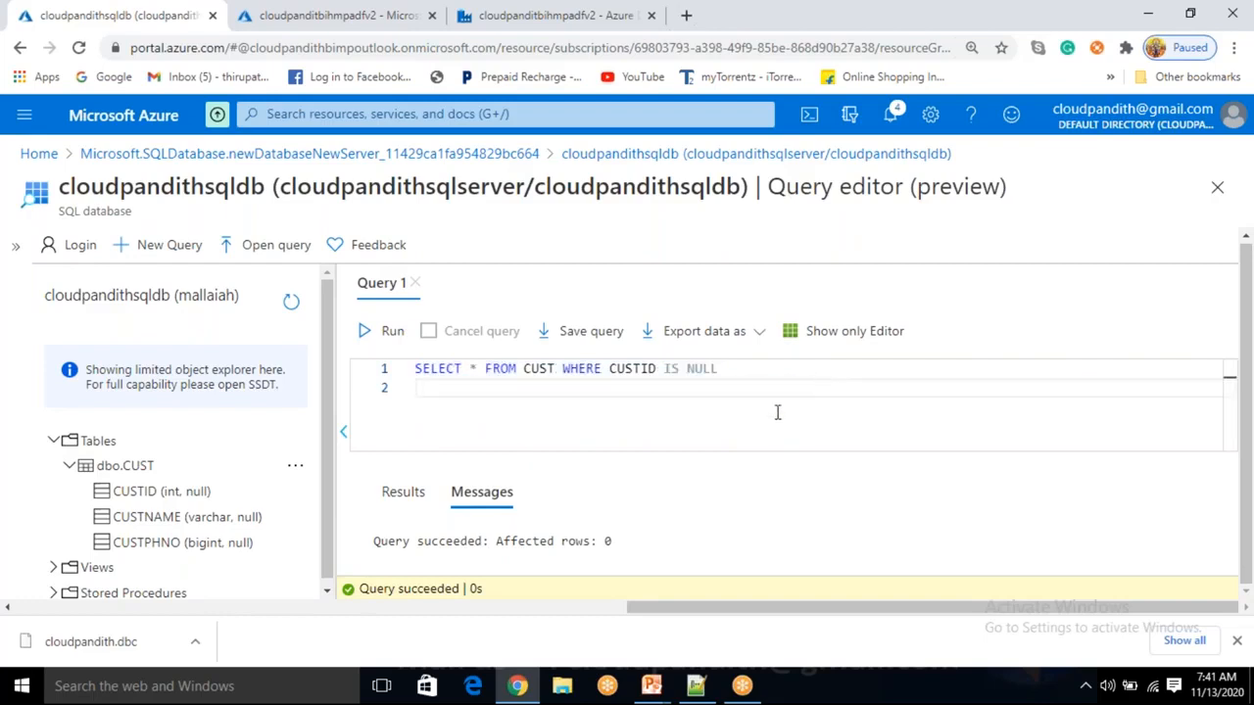
{"action": "left_click", "coordinate": [566, 371]}
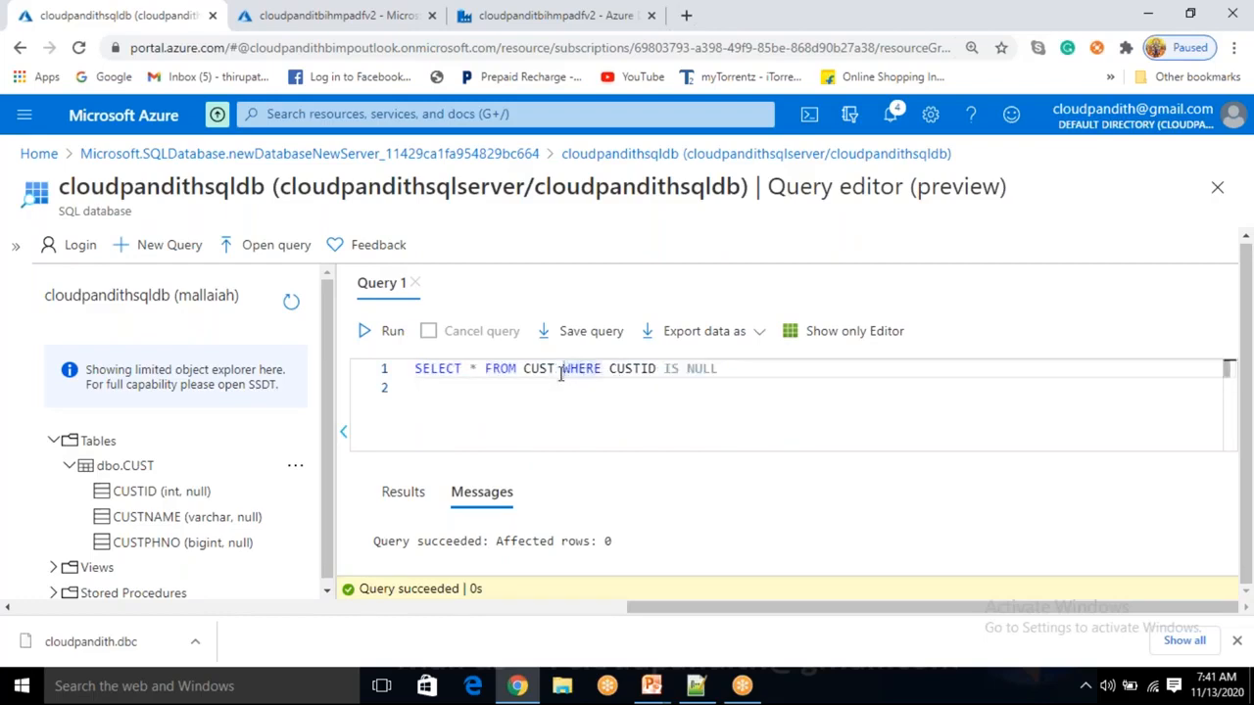
{"action": "key", "text": "shift+End"}
{"action": "key", "text": "Delete"}
Run SELECT * FROM CUST and confirm all four customer rows are returned.
{"action": "left_click", "coordinate": [377, 331]}
{"action": "scroll", "coordinate": [602, 531], "scroll_direction": "down", "scroll_amount": 3}
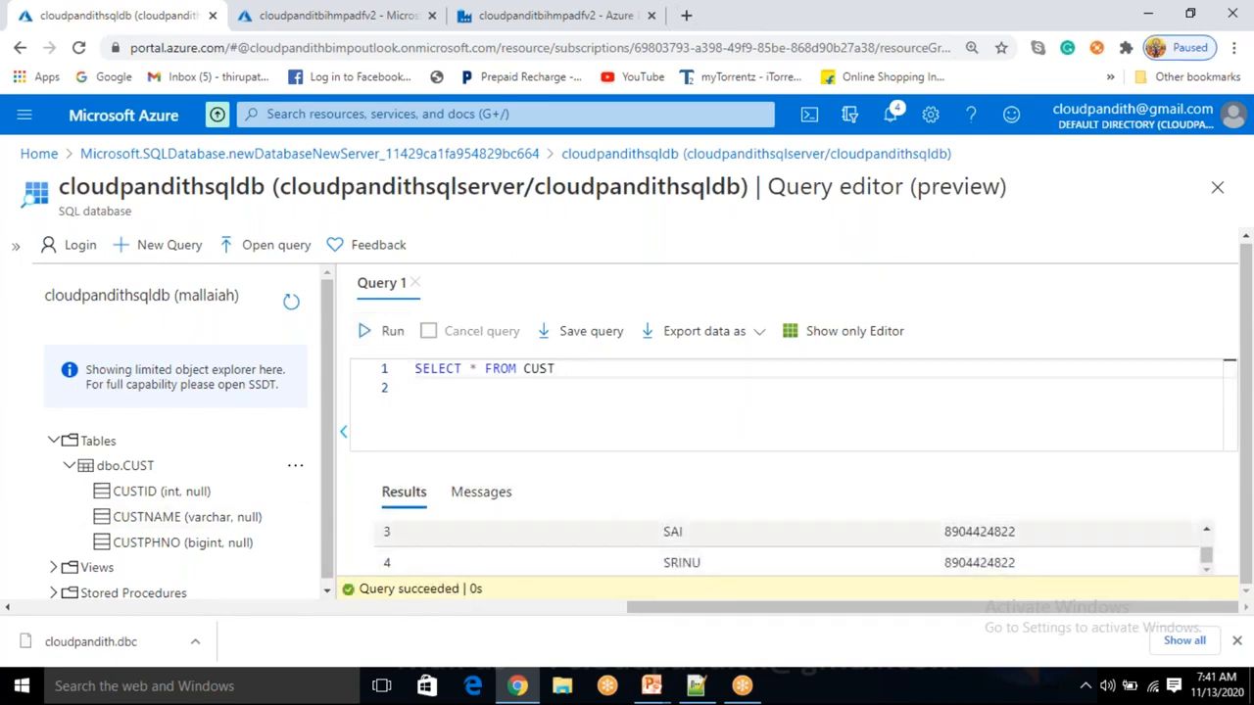
{"action": "scroll", "coordinate": [489, 541], "scroll_direction": "up", "scroll_amount": 3}
{"action": "scroll", "coordinate": [490, 542], "scroll_direction": "down", "scroll_amount": 3}
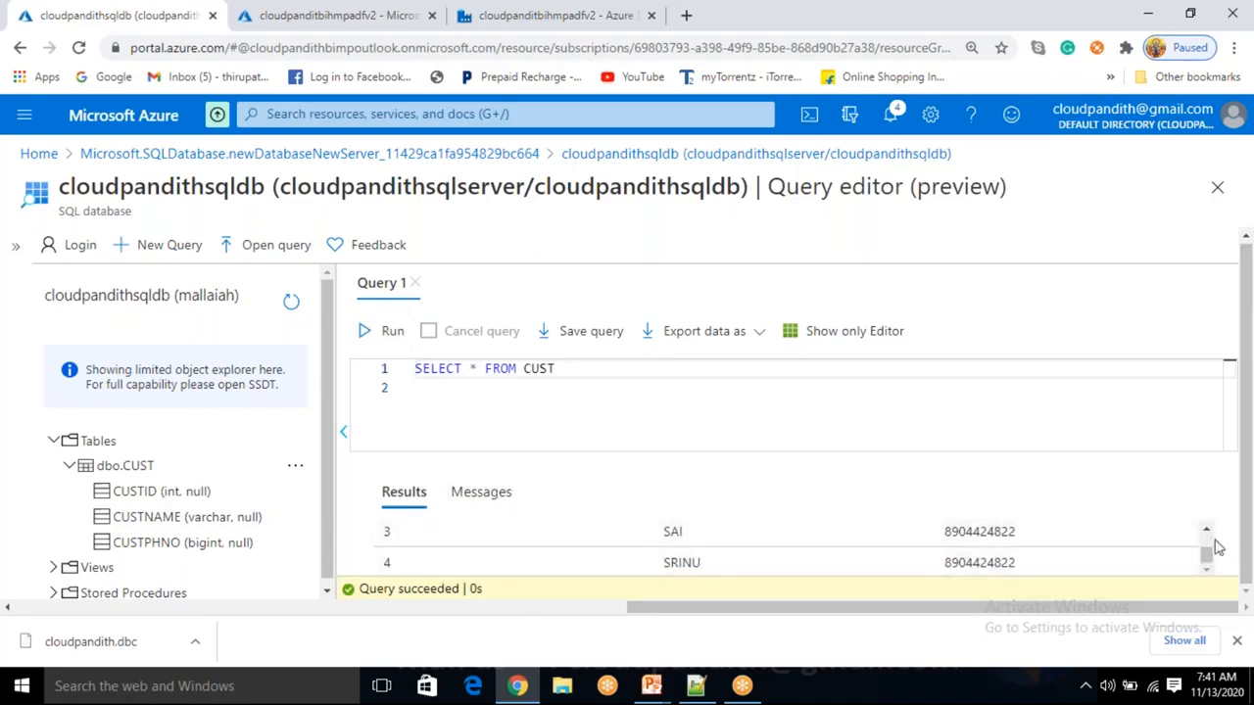
{"action": "left_click_drag", "start_coordinate": [1212, 557], "coordinate": [1208, 548]}
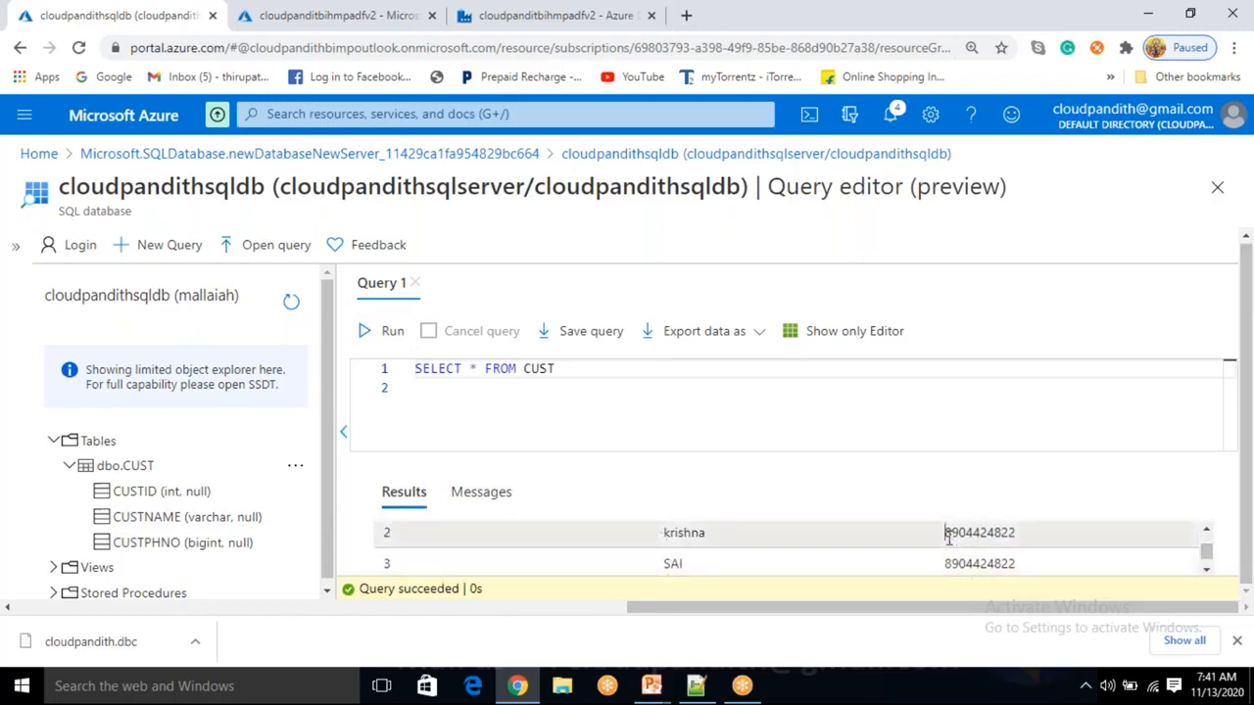
{"action": "scroll", "coordinate": [935, 544], "scroll_direction": "up", "scroll_amount": 2}
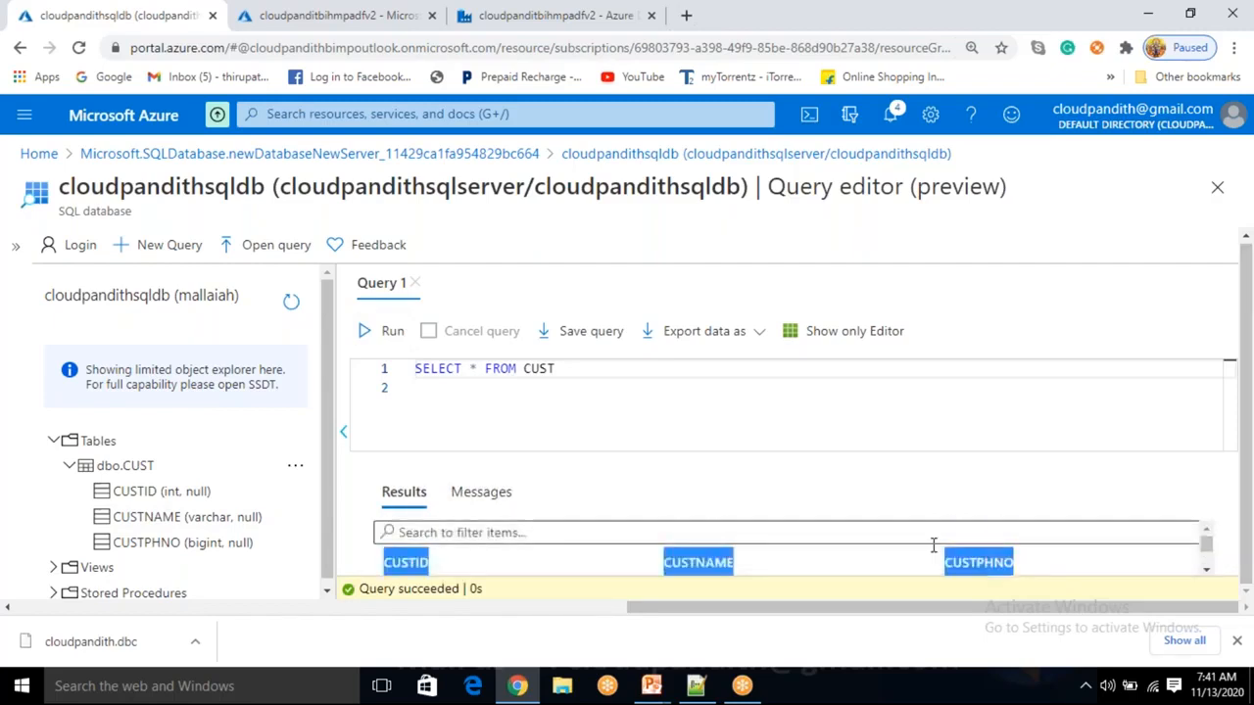
{"action": "left_click", "coordinate": [483, 493]}
{"action": "double_click", "coordinate": [481, 541]}
{"action": "left_click", "coordinate": [410, 505]}
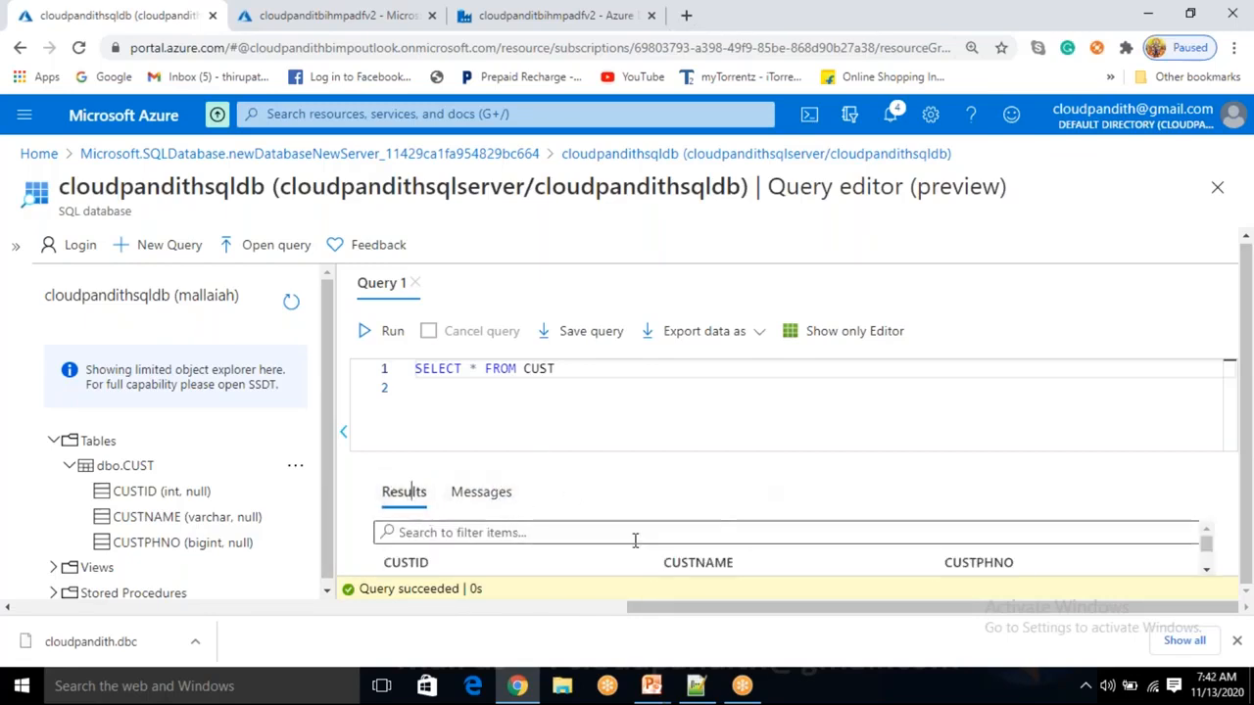
{"action": "scroll", "coordinate": [553, 563], "scroll_direction": "down", "scroll_amount": 3}
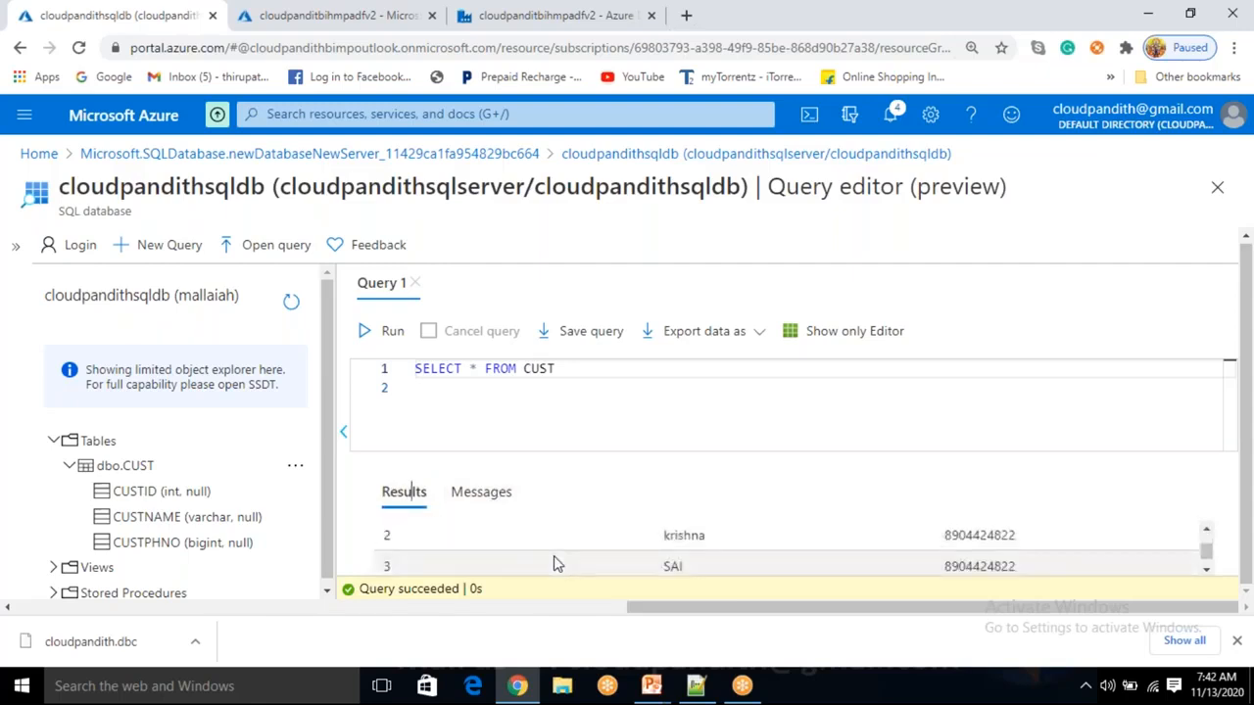
{"action": "scroll", "coordinate": [553, 563], "scroll_direction": "up", "scroll_amount": 3}
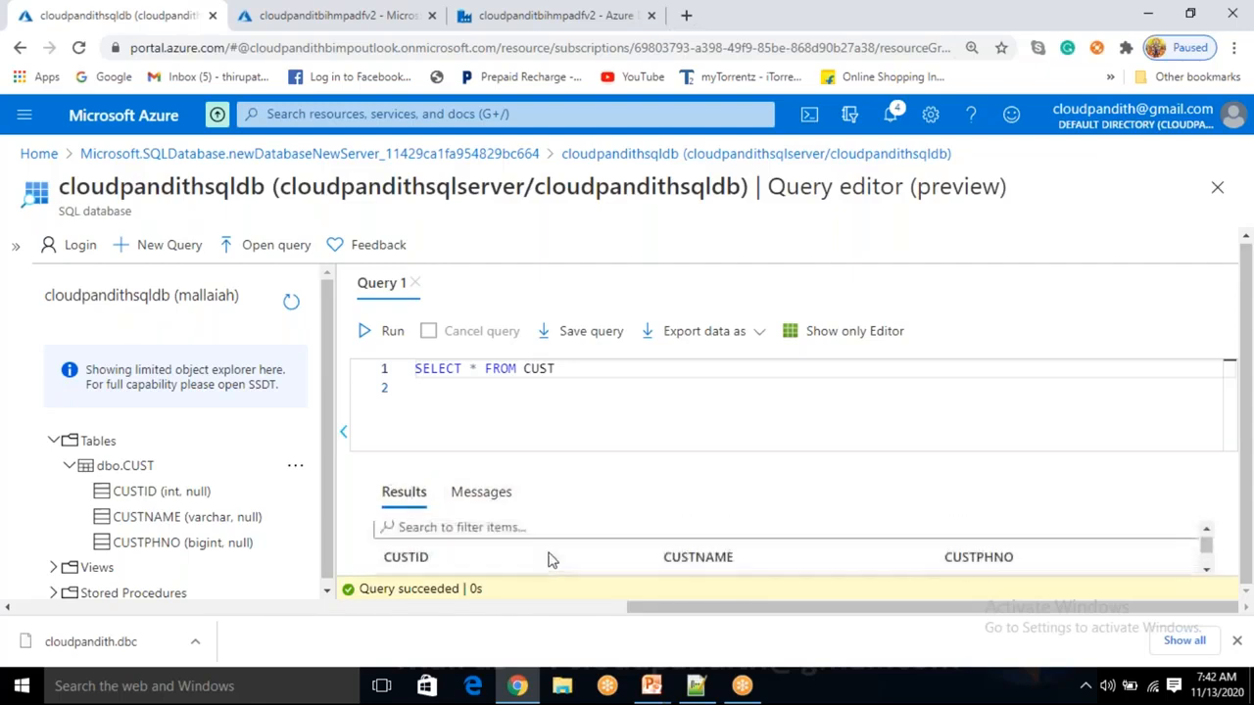
Highlight the SELECT * FROM CUST query line in the editor.
{"action": "left_click", "coordinate": [632, 387]}
{"action": "left_click_drag", "start_coordinate": [560, 370], "coordinate": [407, 373]}
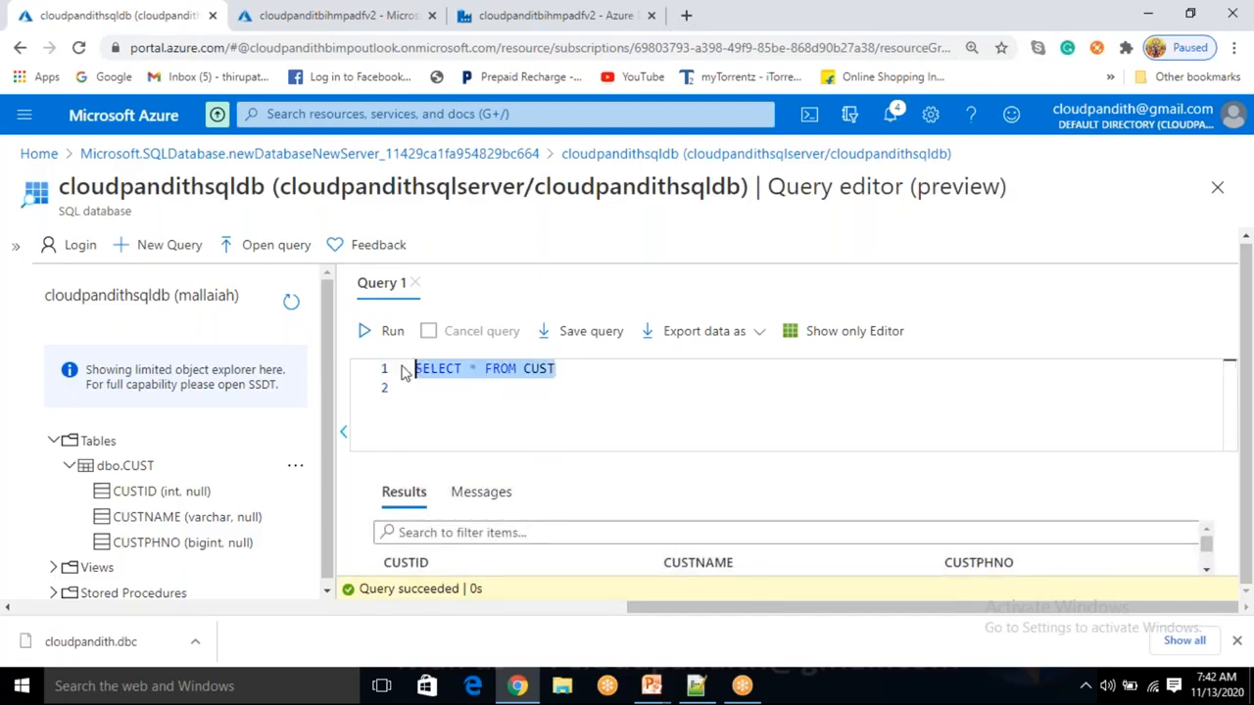
{"action": "left_click", "coordinate": [570, 373]}
{"action": "left_click_drag", "start_coordinate": [559, 370], "coordinate": [411, 372]}
{"action": "left_click", "coordinate": [591, 373]}
{"action": "left_click_drag", "start_coordinate": [564, 370], "coordinate": [411, 372]}
{"action": "left_click", "coordinate": [593, 397]}
{"action": "left_click_drag", "start_coordinate": [577, 372], "coordinate": [420, 369]}
{"action": "left_click", "coordinate": [564, 369]}
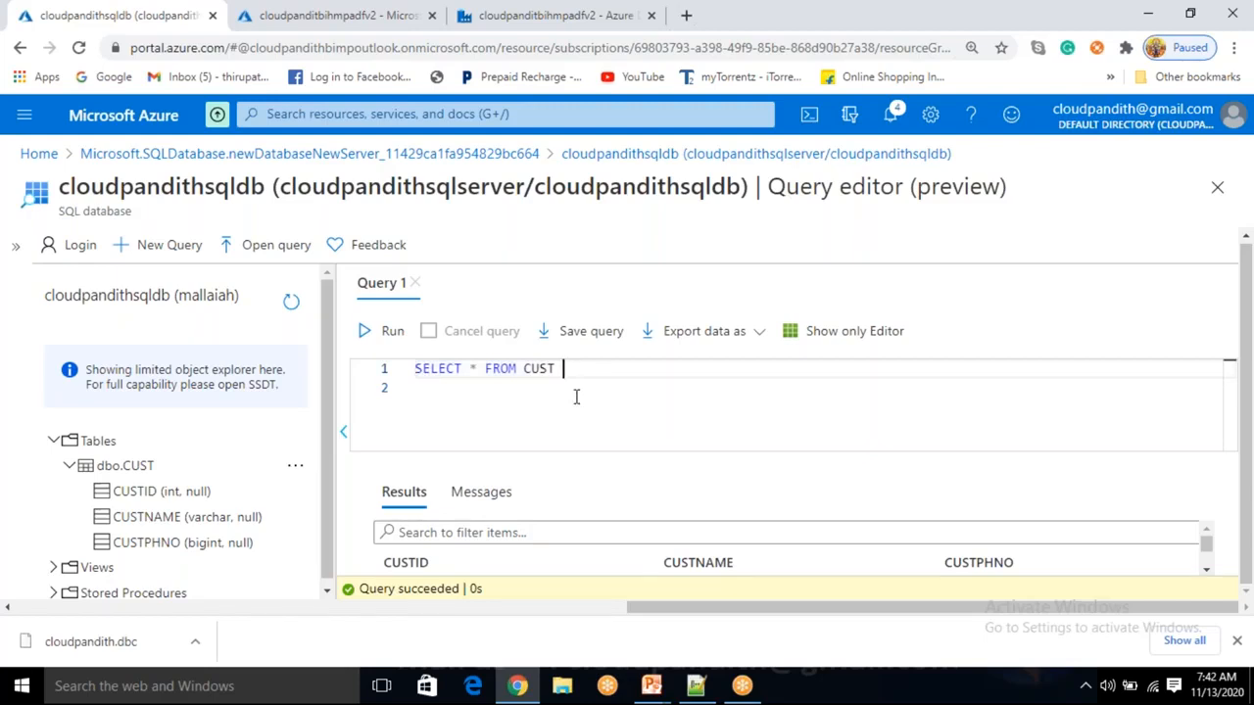
{"action": "left_click", "coordinate": [575, 396]}
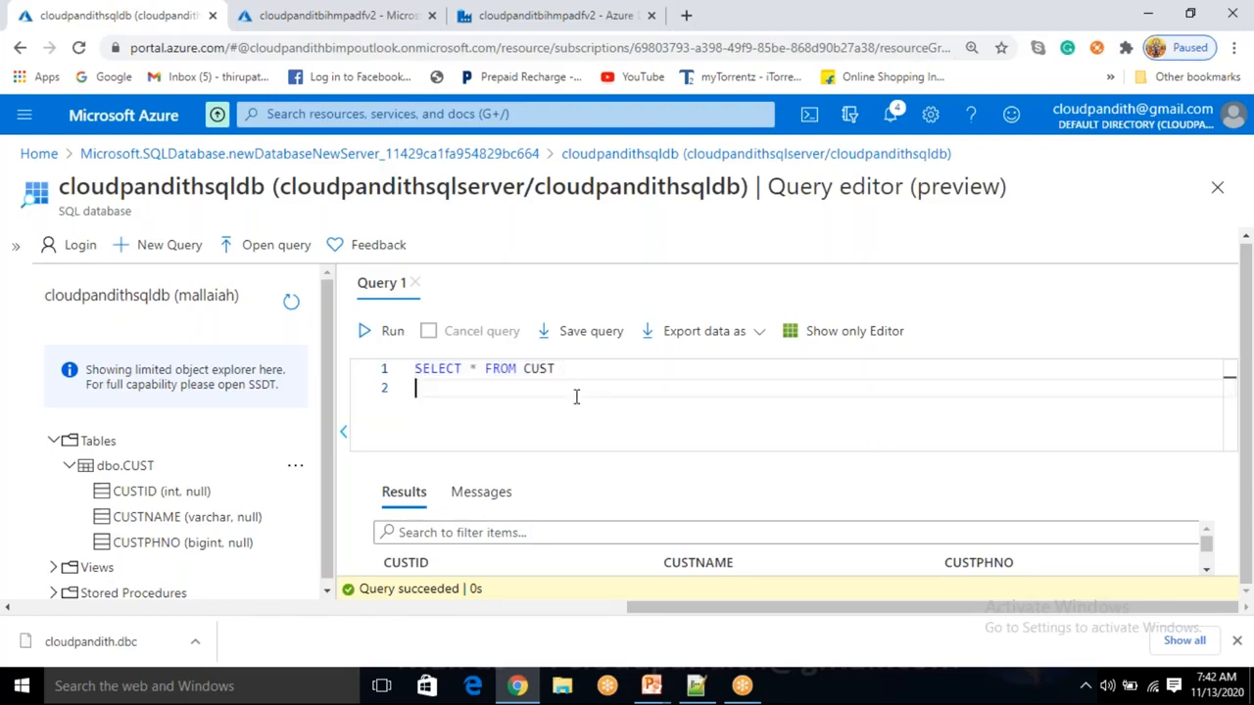
Replace the query with select custname,custphno from cust and run it.
{"action": "key", "text": "Up"}
{"action": "key", "text": "End"}
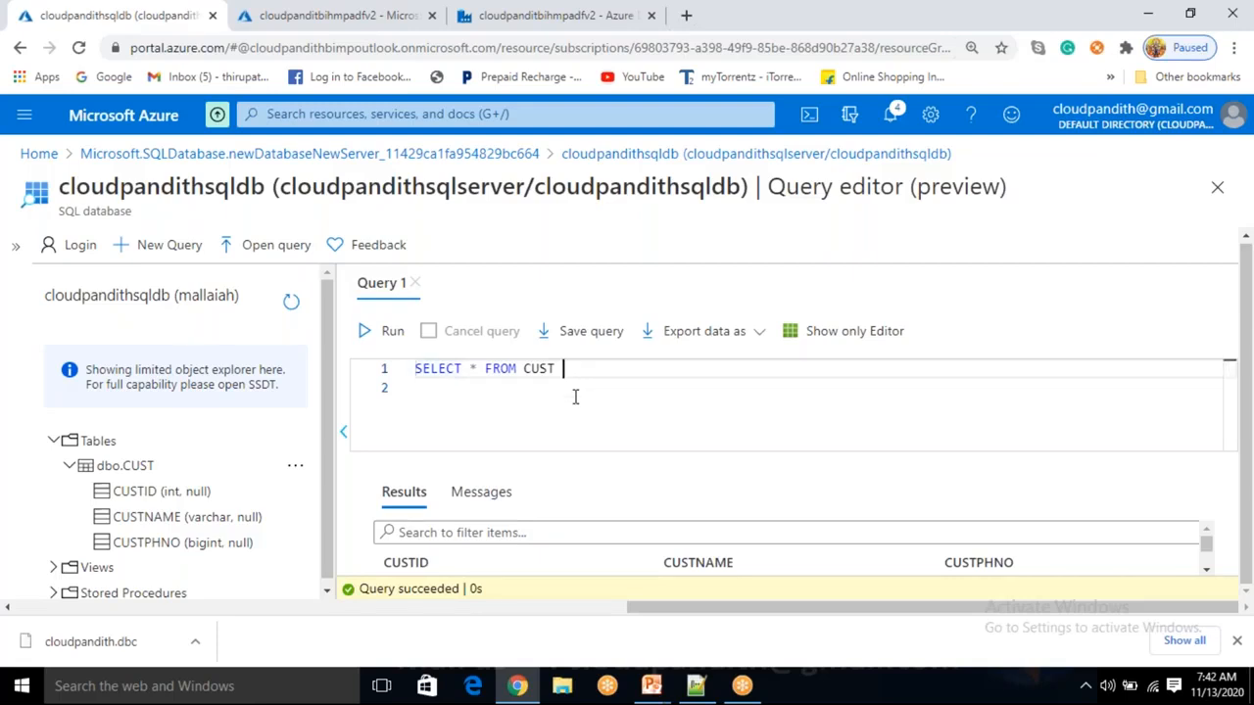
{"action": "key", "text": "shift+Home"}
{"action": "key", "text": "BackSpace"}
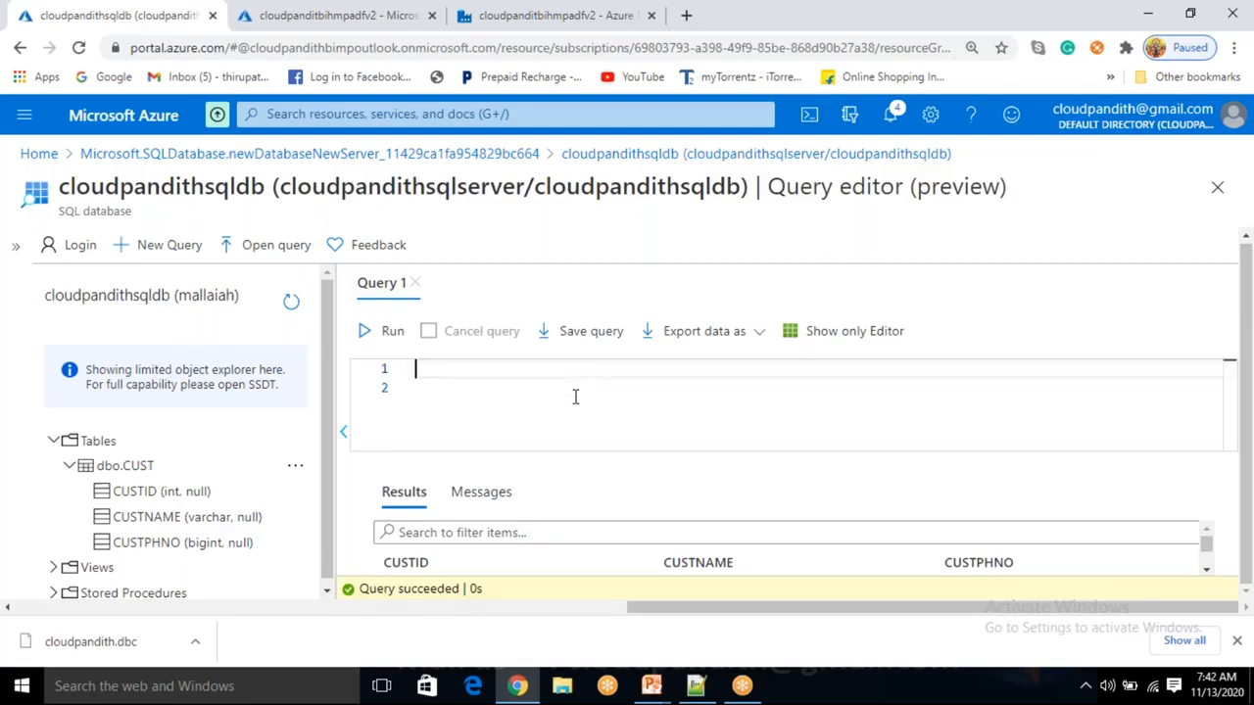
{"action": "type", "text": "select"}
{"action": "type", "text": "custname,"}
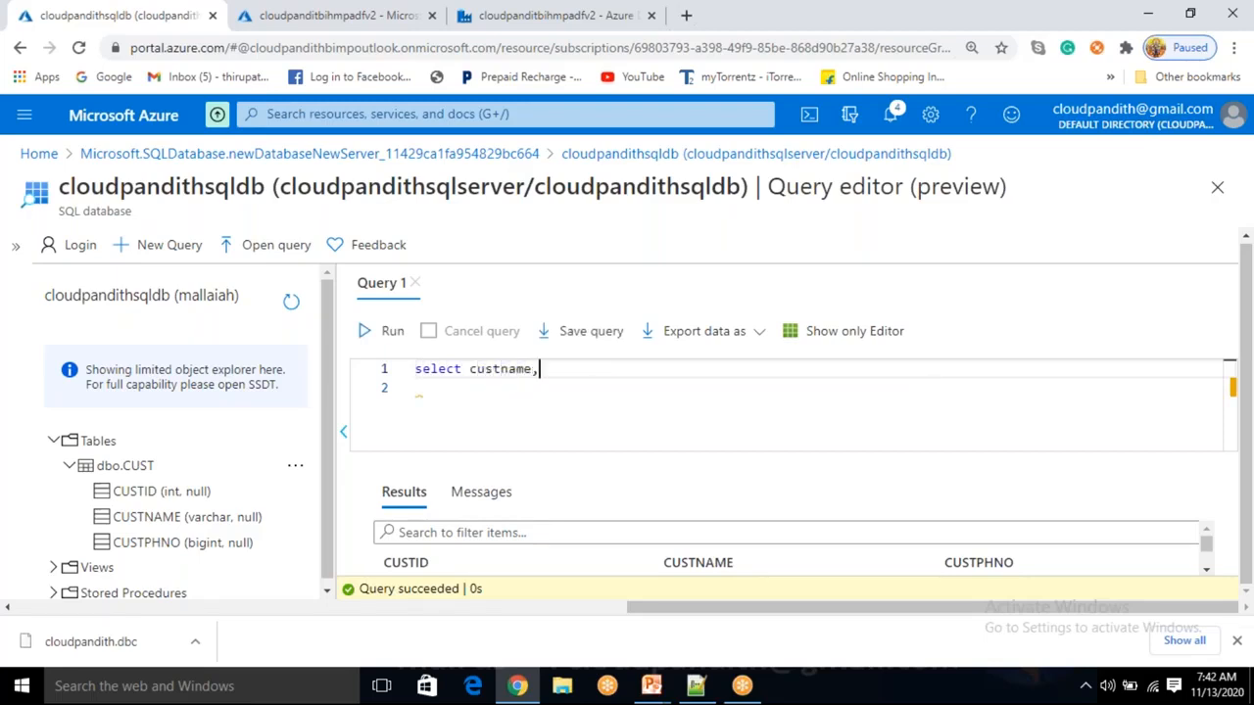
{"action": "type", "text": "custphno from cust"}
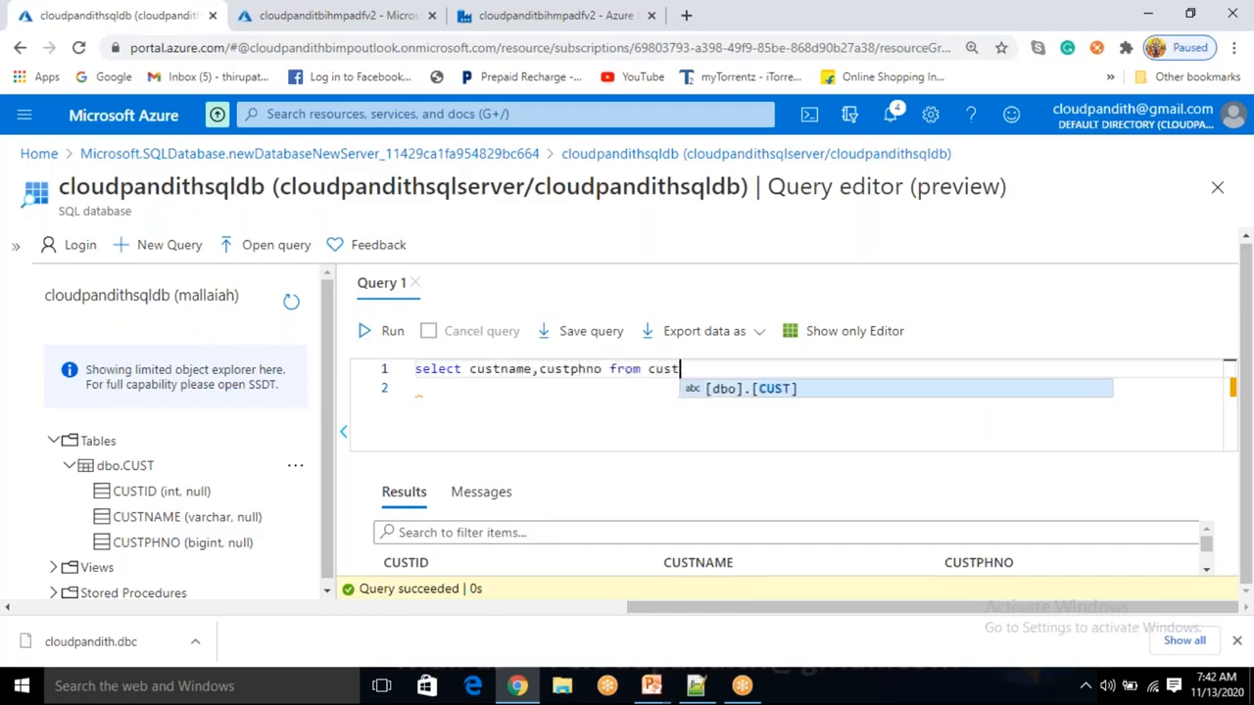
{"action": "left_click", "coordinate": [380, 333]}
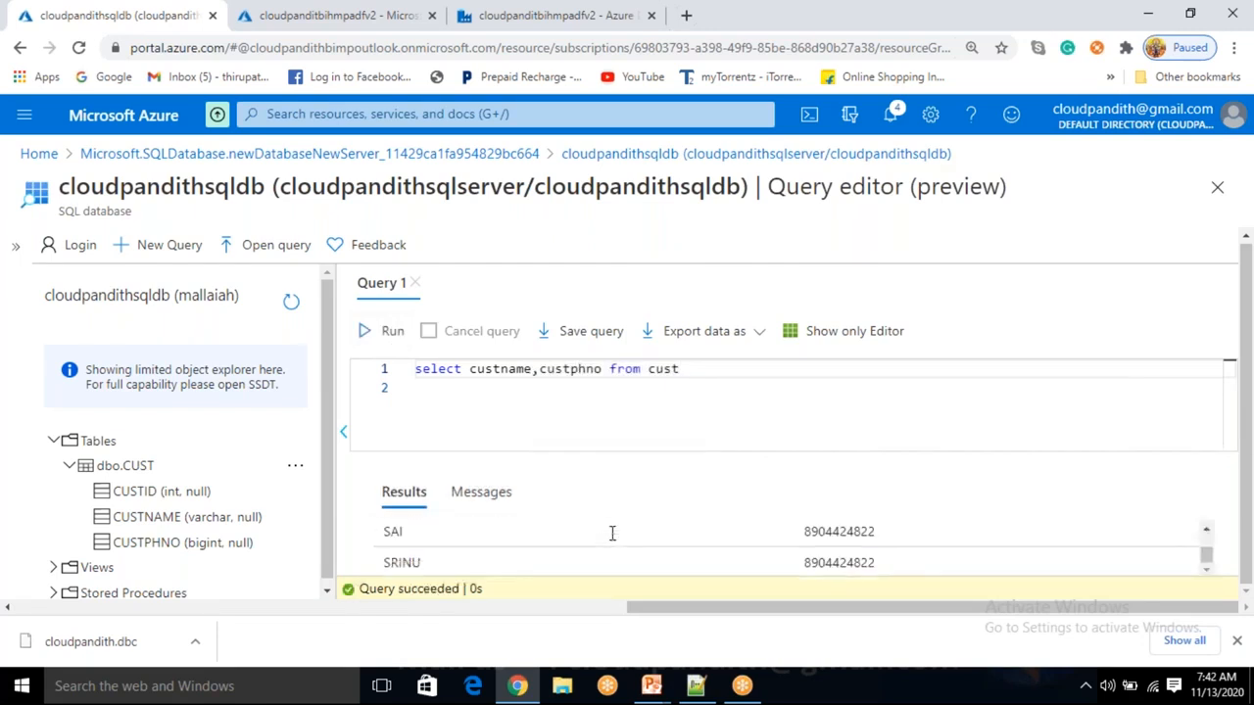
Review the name and phone number results, then delete the query from the editor.
{"action": "scroll", "coordinate": [612, 533], "scroll_direction": "up", "scroll_amount": 2}
{"action": "scroll", "coordinate": [612, 533], "scroll_direction": "down", "scroll_amount": 2}
{"action": "scroll", "coordinate": [611, 533], "scroll_direction": "up", "scroll_amount": 2}
{"action": "scroll", "coordinate": [611, 540], "scroll_direction": "down", "scroll_amount": 2}
{"action": "scroll", "coordinate": [611, 540], "scroll_direction": "up", "scroll_amount": 2}
{"action": "scroll", "coordinate": [611, 541], "scroll_direction": "down", "scroll_amount": 2}
{"action": "scroll", "coordinate": [611, 540], "scroll_direction": "up", "scroll_amount": 2}
{"action": "scroll", "coordinate": [611, 539], "scroll_direction": "down", "scroll_amount": 2}
{"action": "scroll", "coordinate": [676, 519], "scroll_direction": "up", "scroll_amount": 2}
{"action": "scroll", "coordinate": [646, 561], "scroll_direction": "down", "scroll_amount": 2}
{"action": "scroll", "coordinate": [647, 562], "scroll_direction": "up", "scroll_amount": 2}
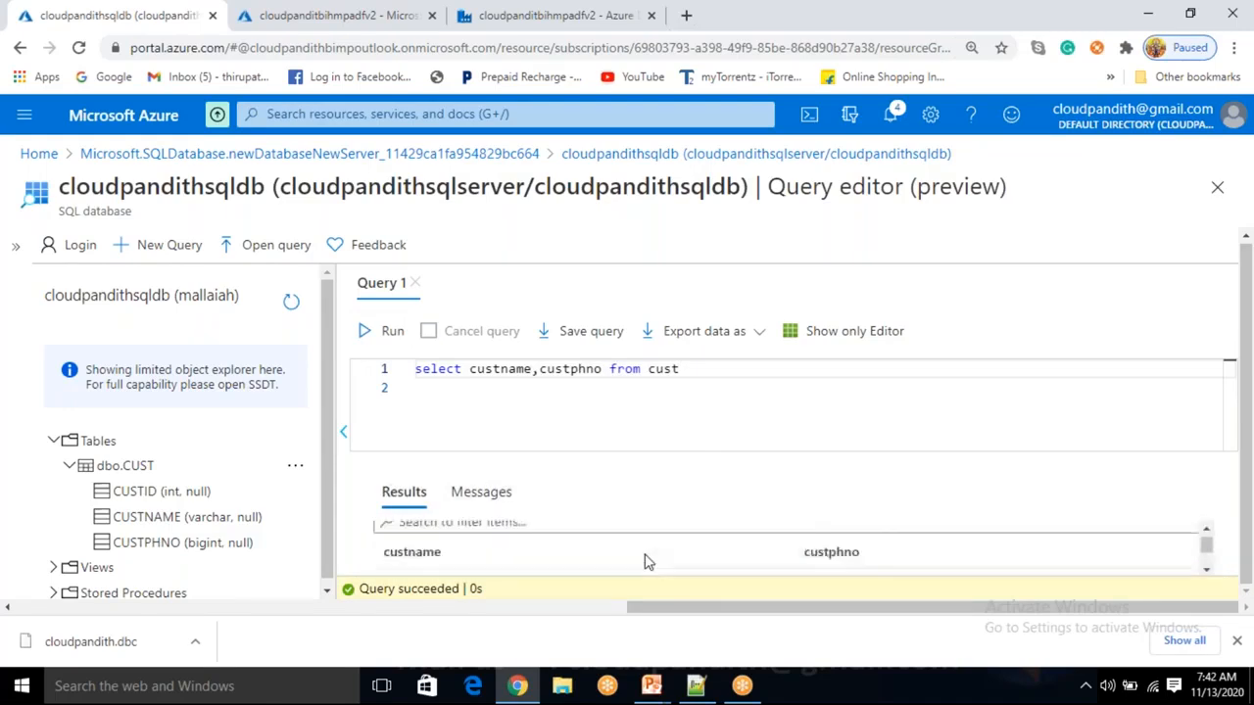
{"action": "left_click", "coordinate": [677, 439]}
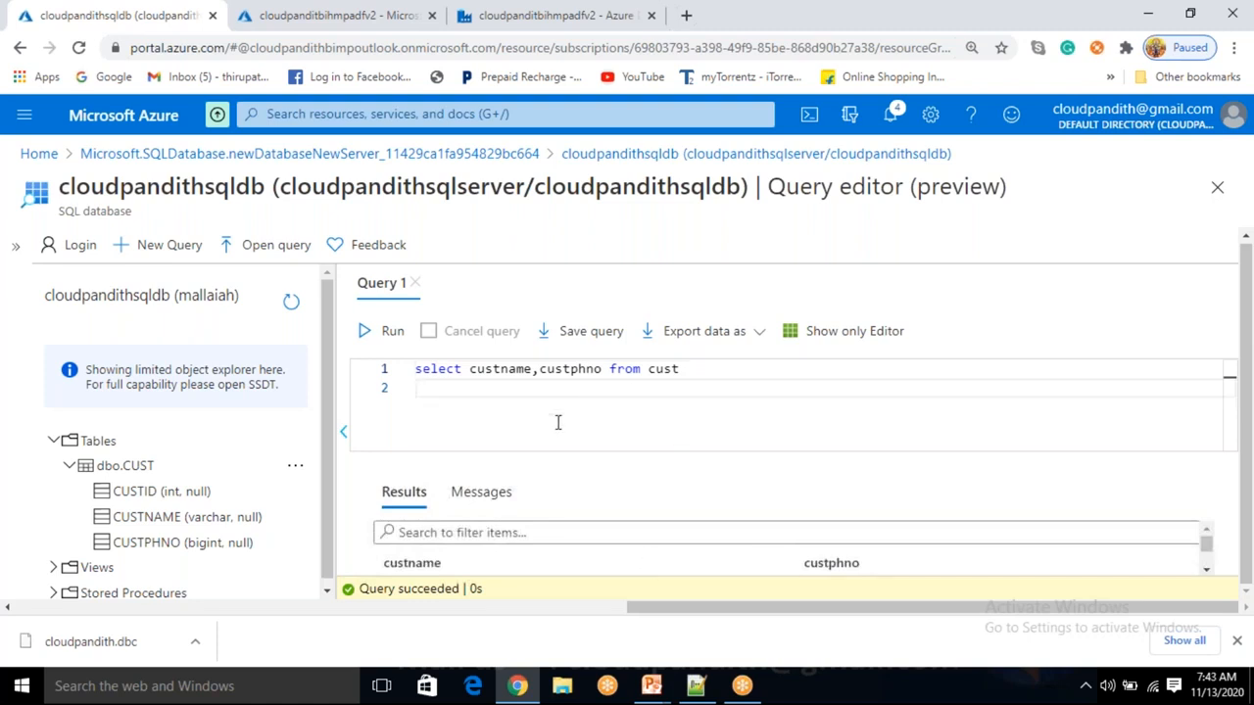
{"action": "left_click_drag", "start_coordinate": [695, 369], "coordinate": [415, 368]}
{"action": "key", "text": "Delete"}
{"action": "left_click", "coordinate": [466, 393]}
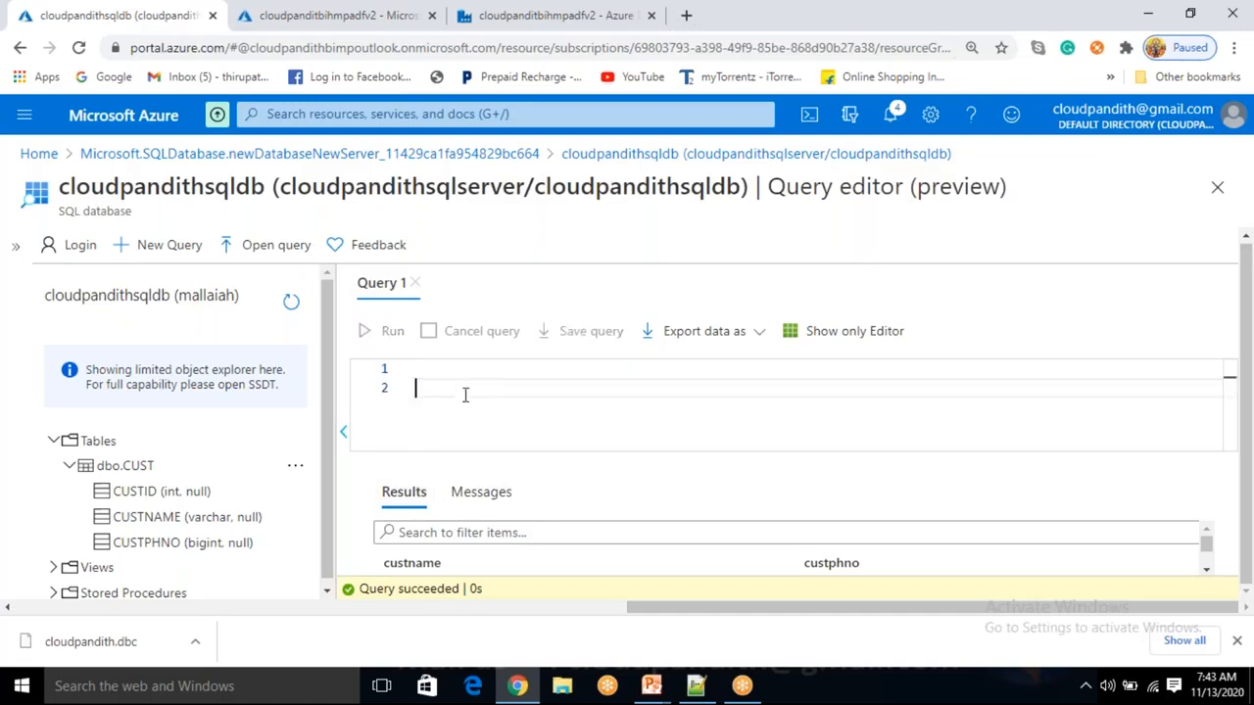
Write CREATE PROCEDURE cust_sp AS BEGIN SELECT * FROM cust END in the editor.
{"action": "key", "text": "Up"}
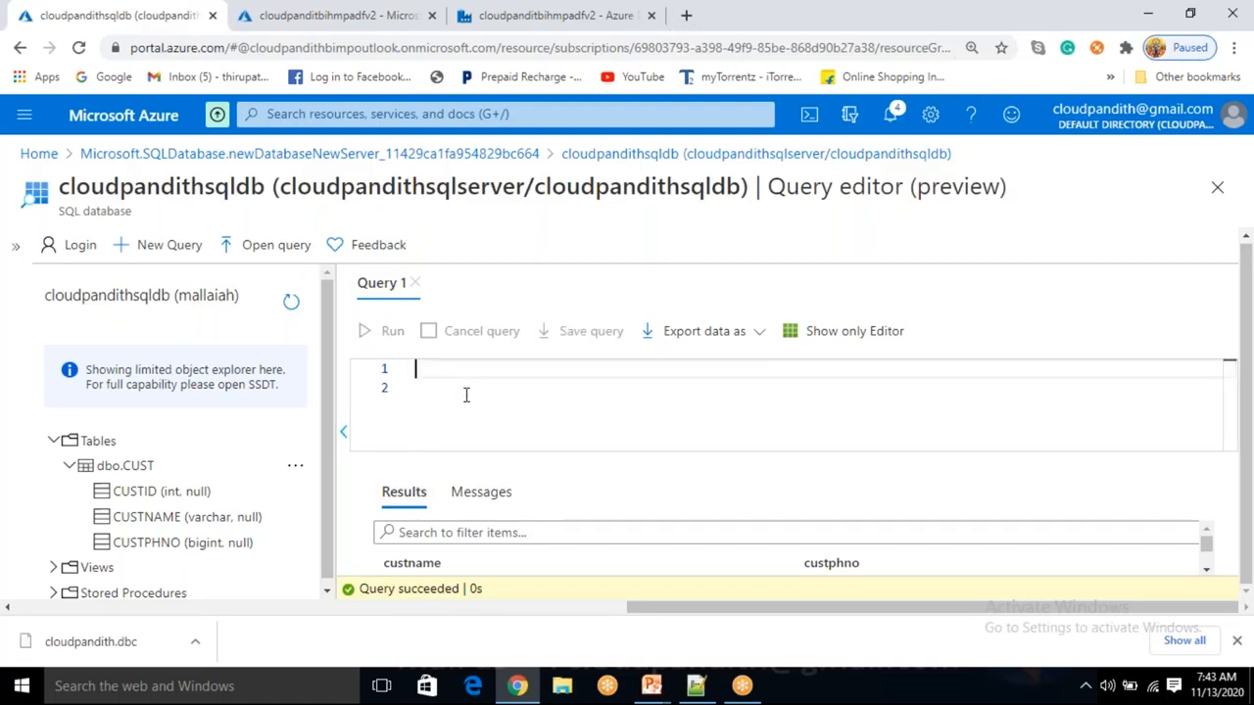
{"action": "type", "text": "create proc"}
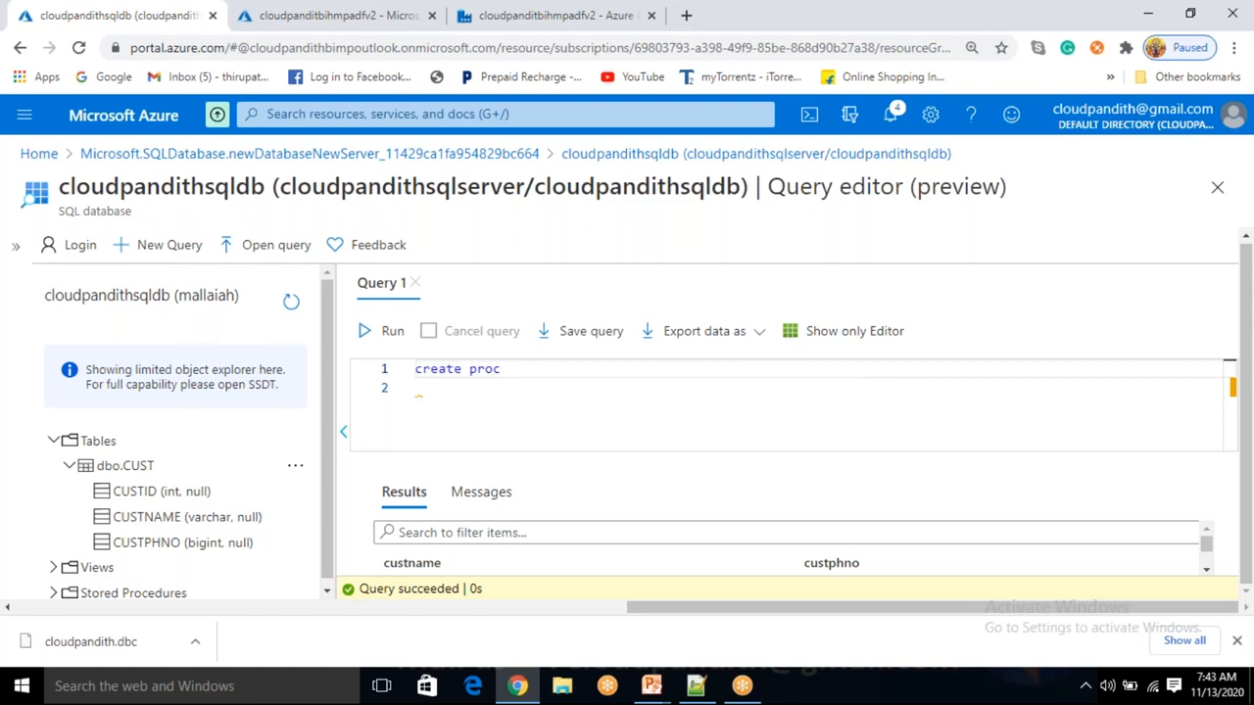
{"action": "key", "text": "BackSpace"}
{"action": "type", "text": "edure cust_sp"}
{"action": "key", "text": "Return"}
{"action": "type", "text": "as"}
{"action": "key", "text": "Return"}
{"action": "type", "text": "begin"}
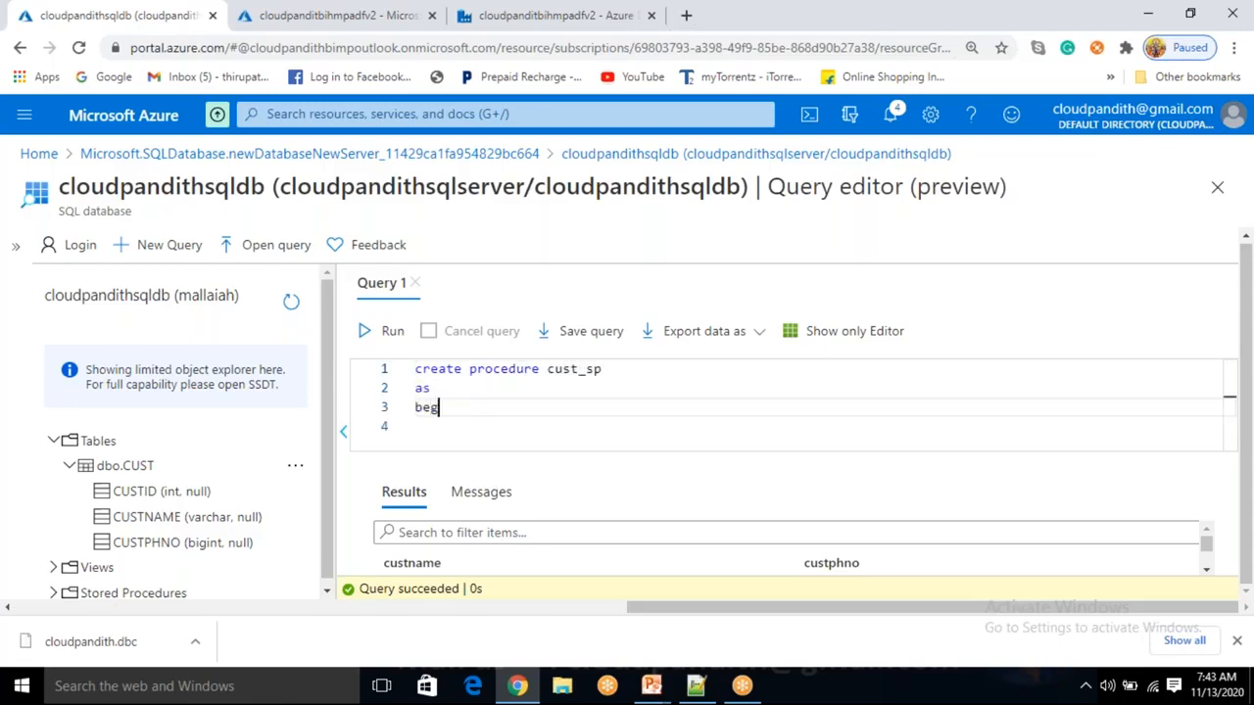
{"action": "key", "text": "Return"}
{"action": "key", "text": "Return"}
{"action": "type", "text": "emd"}
{"action": "key", "text": "BackSpace"}
{"action": "key", "text": "BackSpace"}
{"action": "type", "text": "nd"}
{"action": "key", "text": "Up"}
{"action": "type", "text": "select *("}
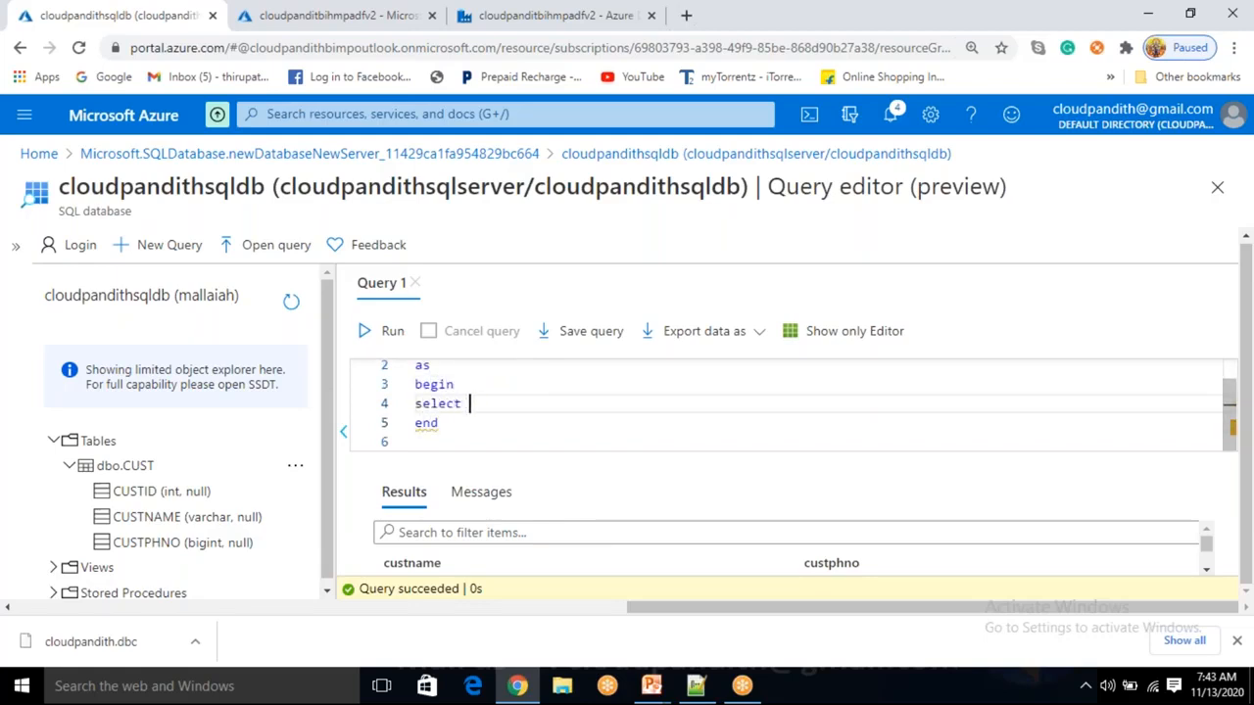
{"action": "key", "text": "BackSpace"}
{"action": "type", "text": "from cust"}
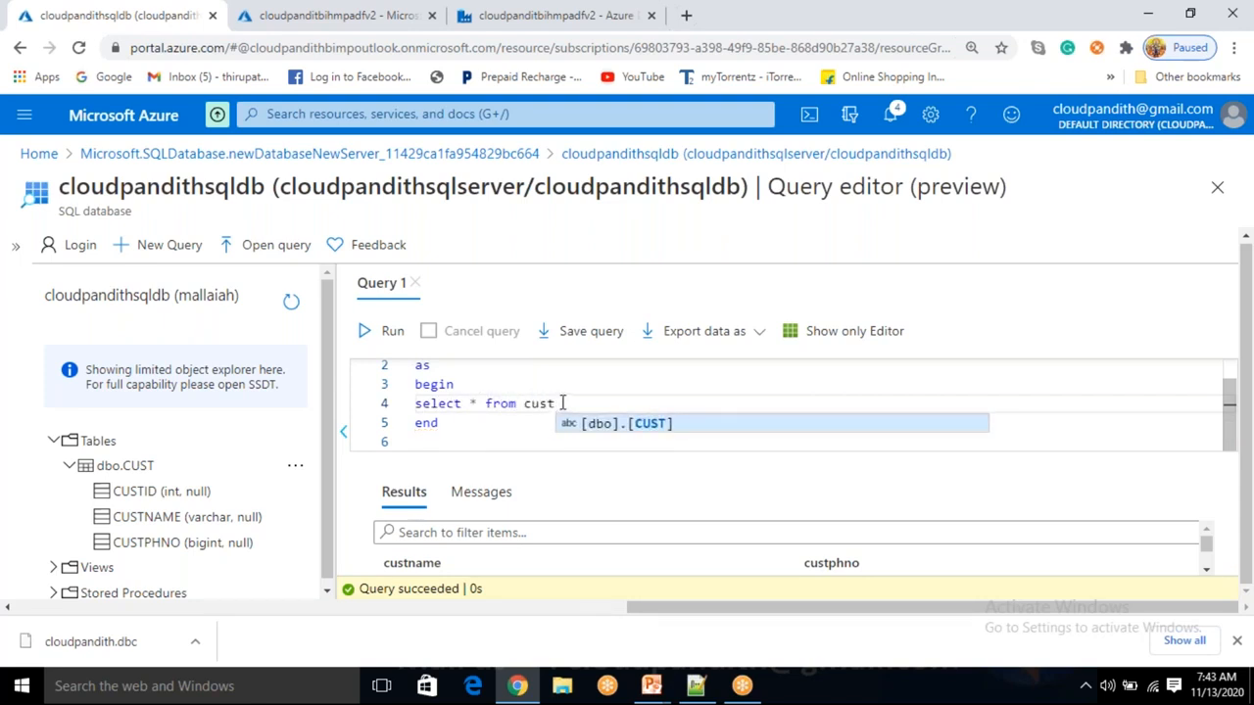
Select the procedure definition and run it to create cust_sp.
{"action": "left_click_drag", "start_coordinate": [556, 403], "coordinate": [462, 403]}
{"action": "scroll", "coordinate": [458, 409], "scroll_direction": "up", "scroll_amount": 1}
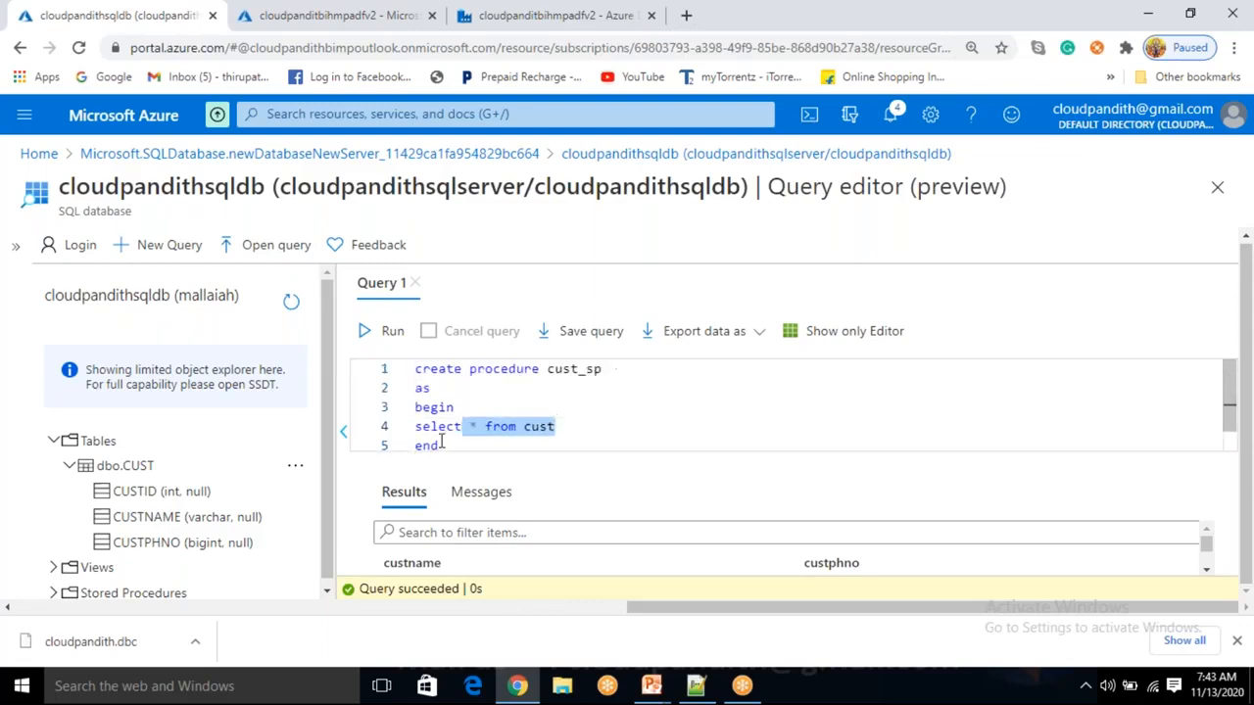
{"action": "left_click_drag", "start_coordinate": [440, 445], "coordinate": [399, 330]}
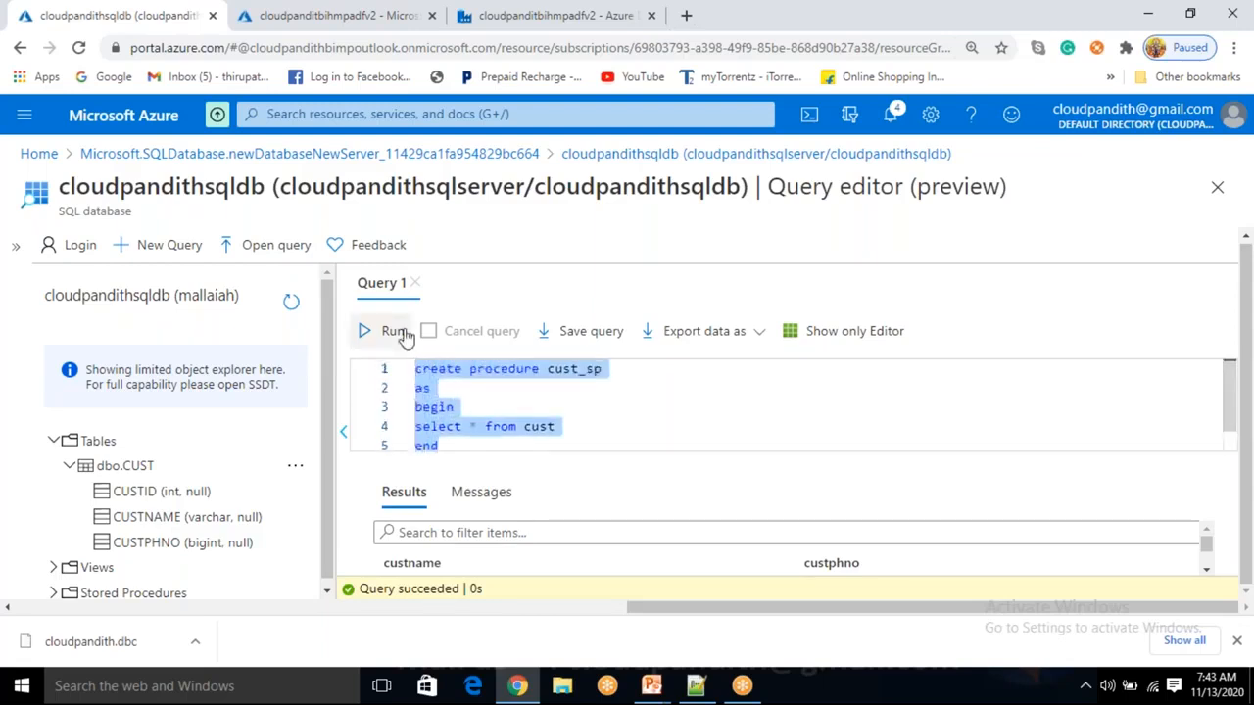
{"action": "left_click", "coordinate": [394, 331]}
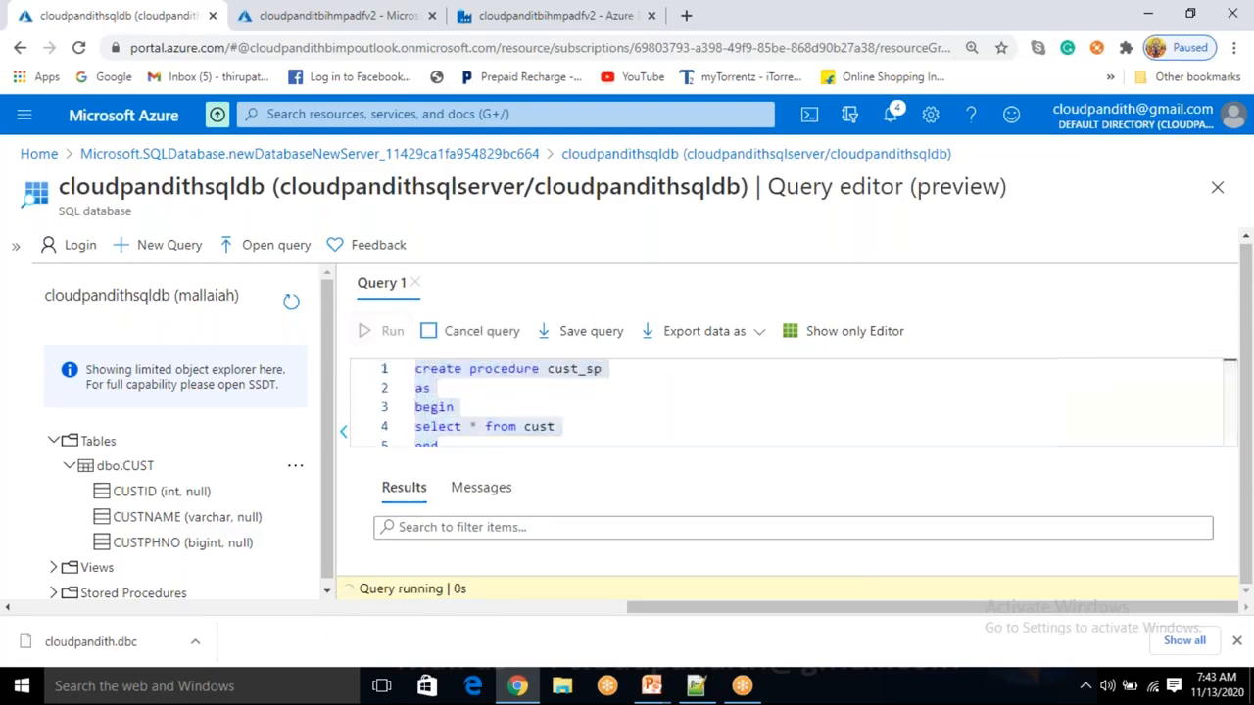
{"action": "left_click", "coordinate": [563, 421]}
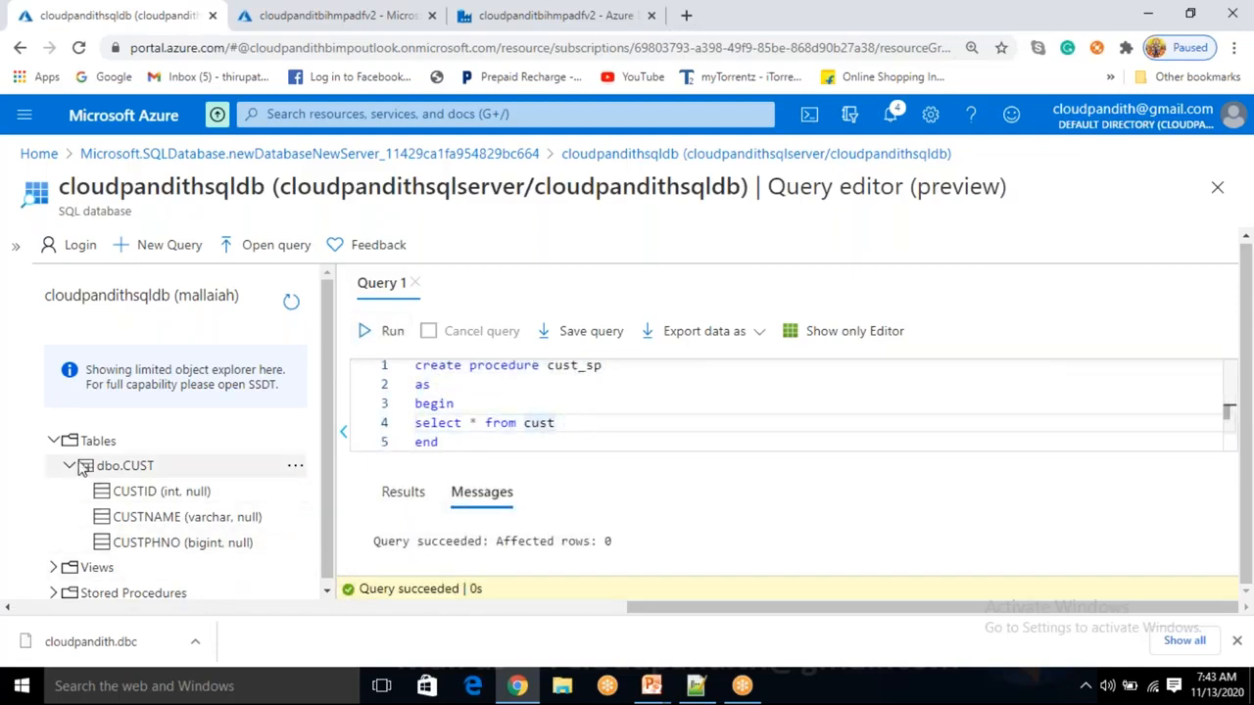
Confirm cust_sp appears under Stored Procedures and clear the editor.
{"action": "left_click", "coordinate": [53, 441]}
{"action": "left_click", "coordinate": [54, 492]}
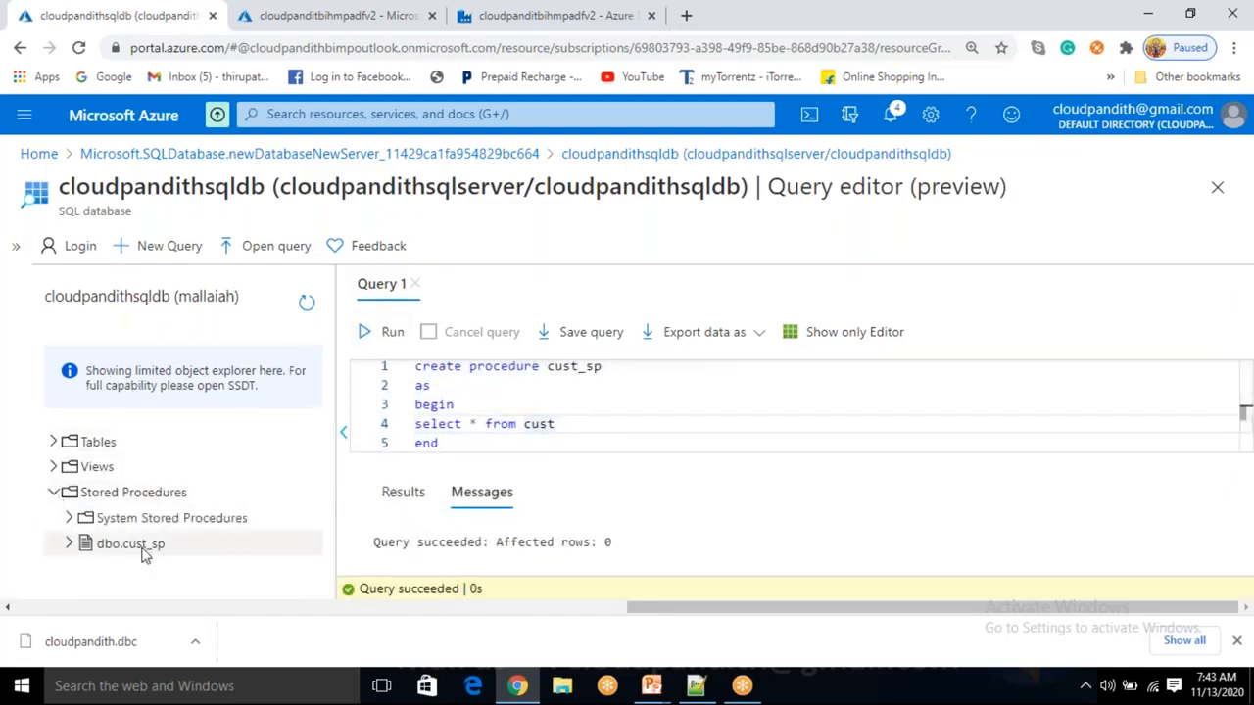
{"action": "left_click_drag", "start_coordinate": [515, 443], "coordinate": [392, 360]}
{"action": "key", "text": "Delete"}
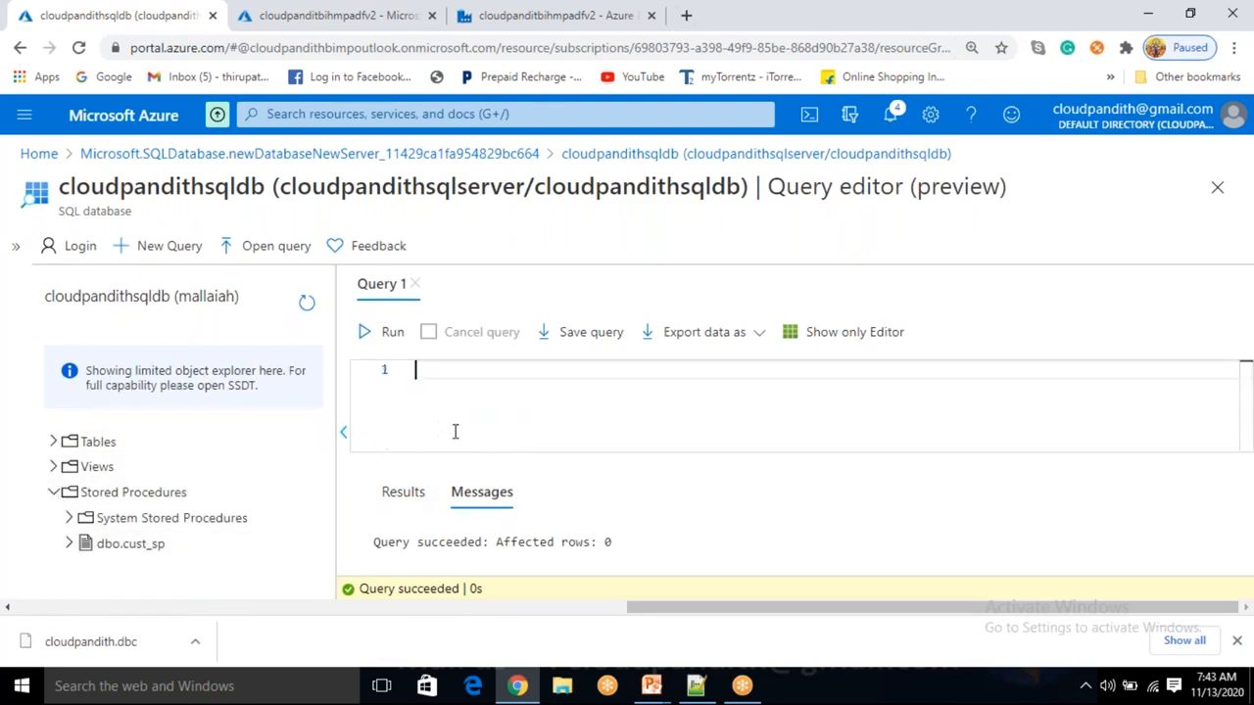
Enter cust_sp in the editor and run it.
{"action": "type", "text": "cust_sp"}
{"action": "left_click", "coordinate": [390, 332]}
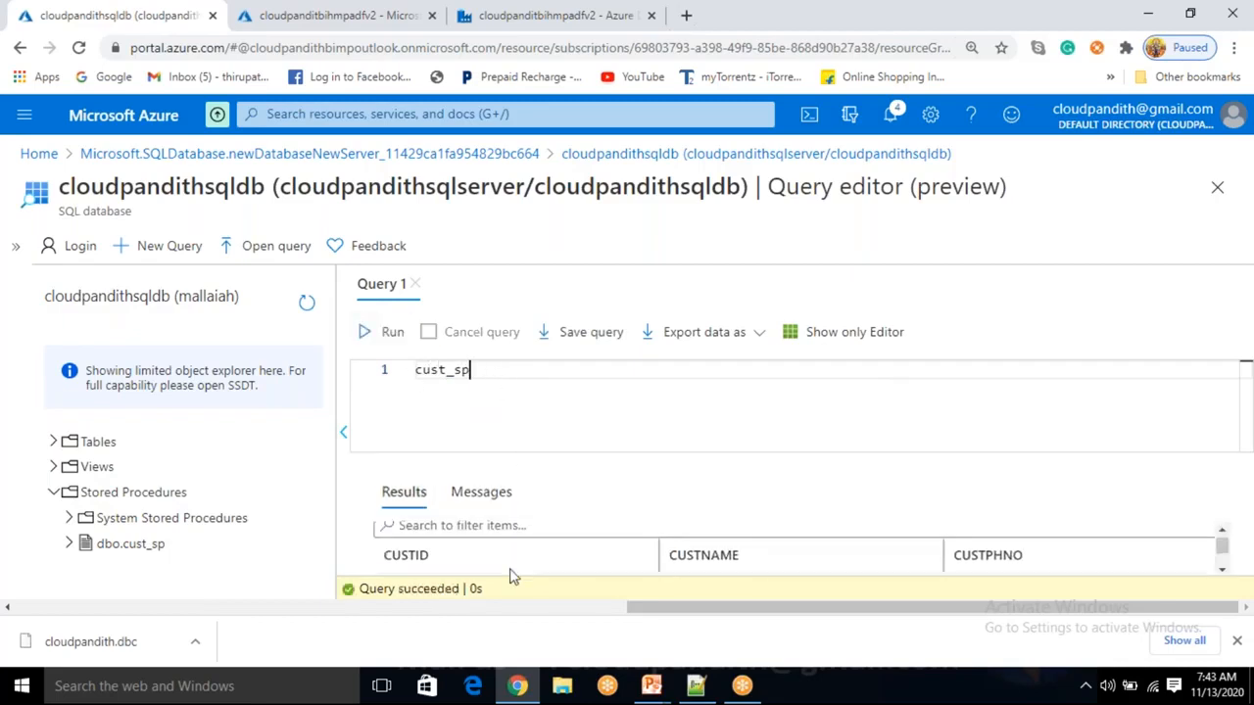
{"action": "scroll", "coordinate": [509, 574], "scroll_direction": "down", "scroll_amount": 3}
{"action": "scroll", "coordinate": [512, 573], "scroll_direction": "up", "scroll_amount": 3}
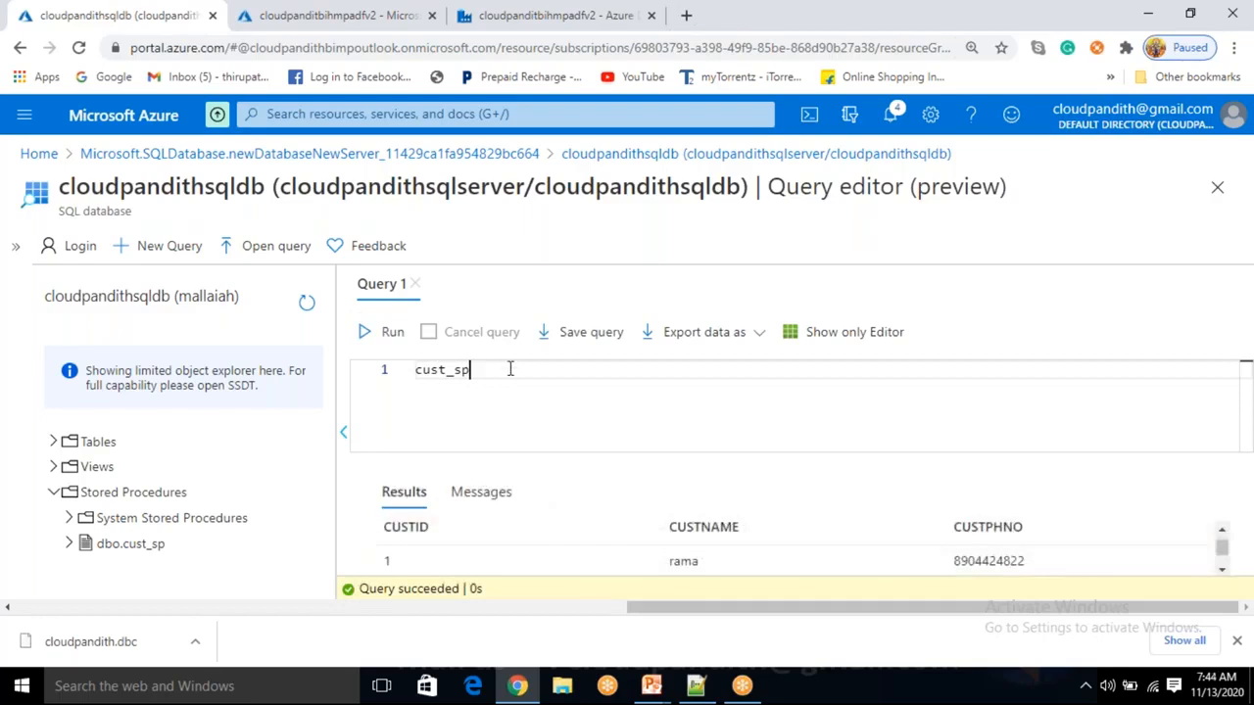
Run exec cust_sp, review the returned customer rows, then clear both lines.
{"action": "key", "text": "Return"}
{"action": "type", "text": "exec cu"}
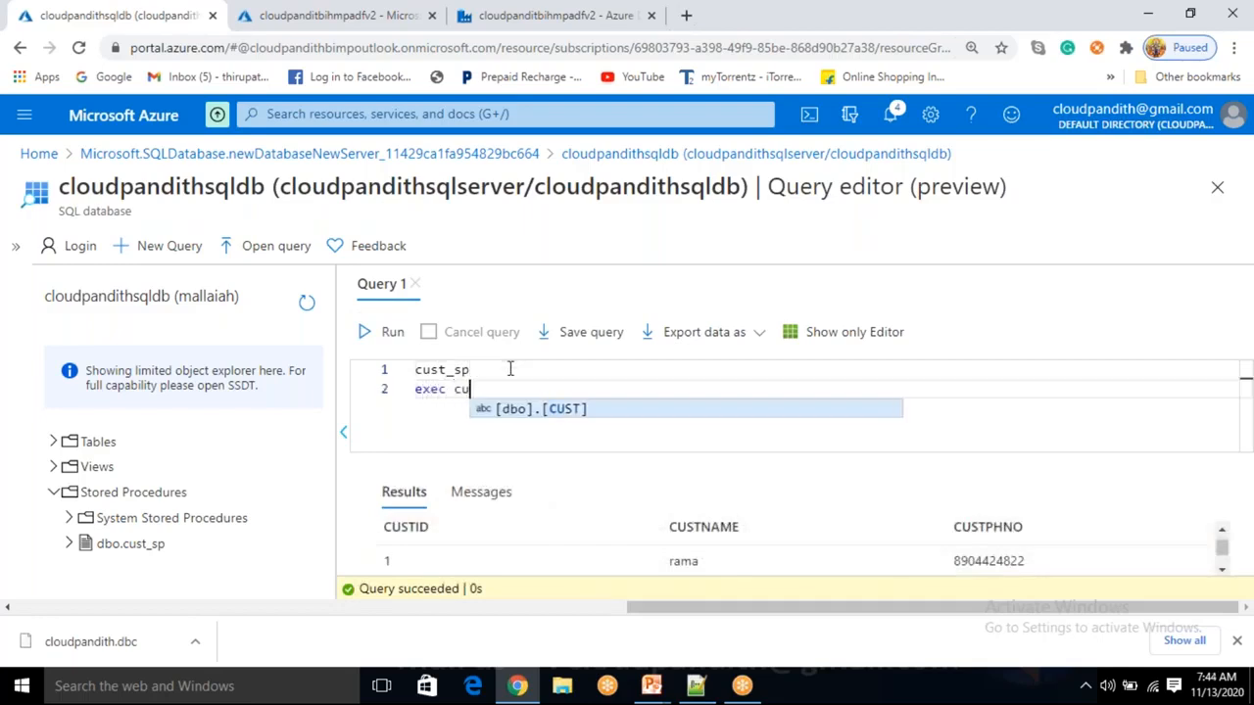
{"action": "type", "text": "st_sp"}
{"action": "key", "text": "shift+Home"}
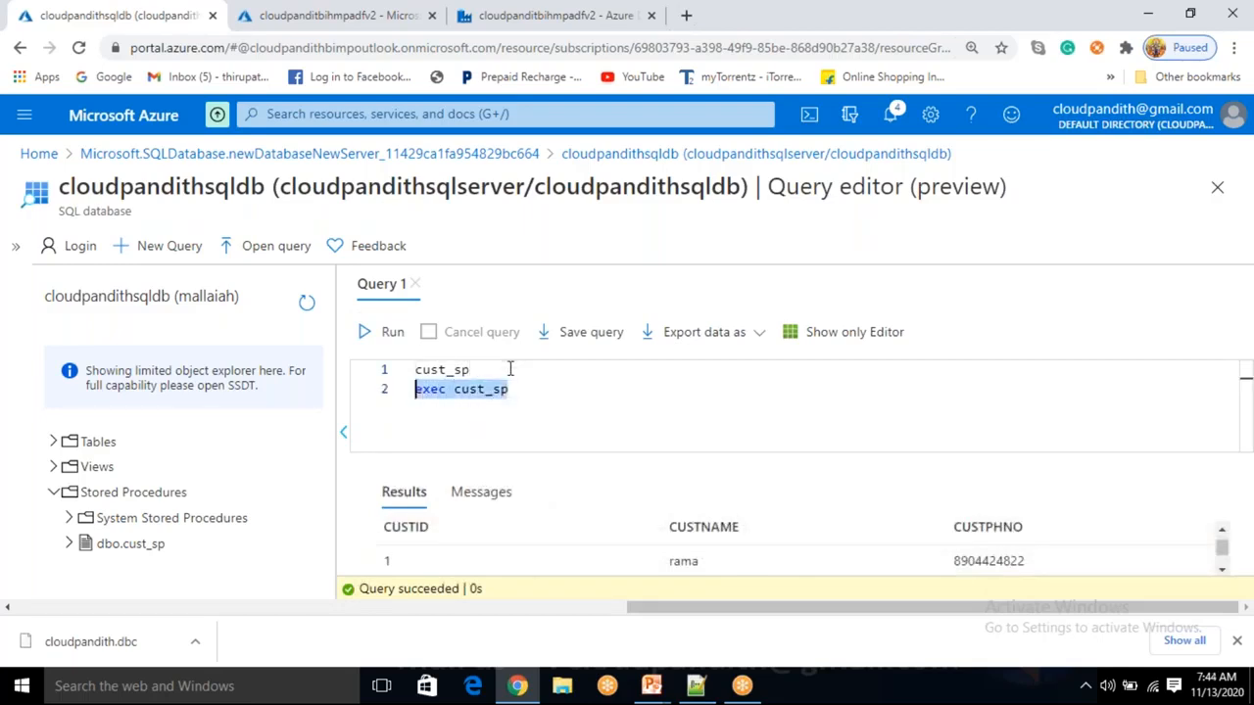
{"action": "left_click", "coordinate": [382, 351]}
{"action": "scroll", "coordinate": [526, 560], "scroll_direction": "down", "scroll_amount": 2}
{"action": "scroll", "coordinate": [526, 557], "scroll_direction": "up", "scroll_amount": 2}
{"action": "scroll", "coordinate": [526, 556], "scroll_direction": "down", "scroll_amount": 2}
{"action": "left_click_drag", "start_coordinate": [516, 389], "coordinate": [368, 373]}
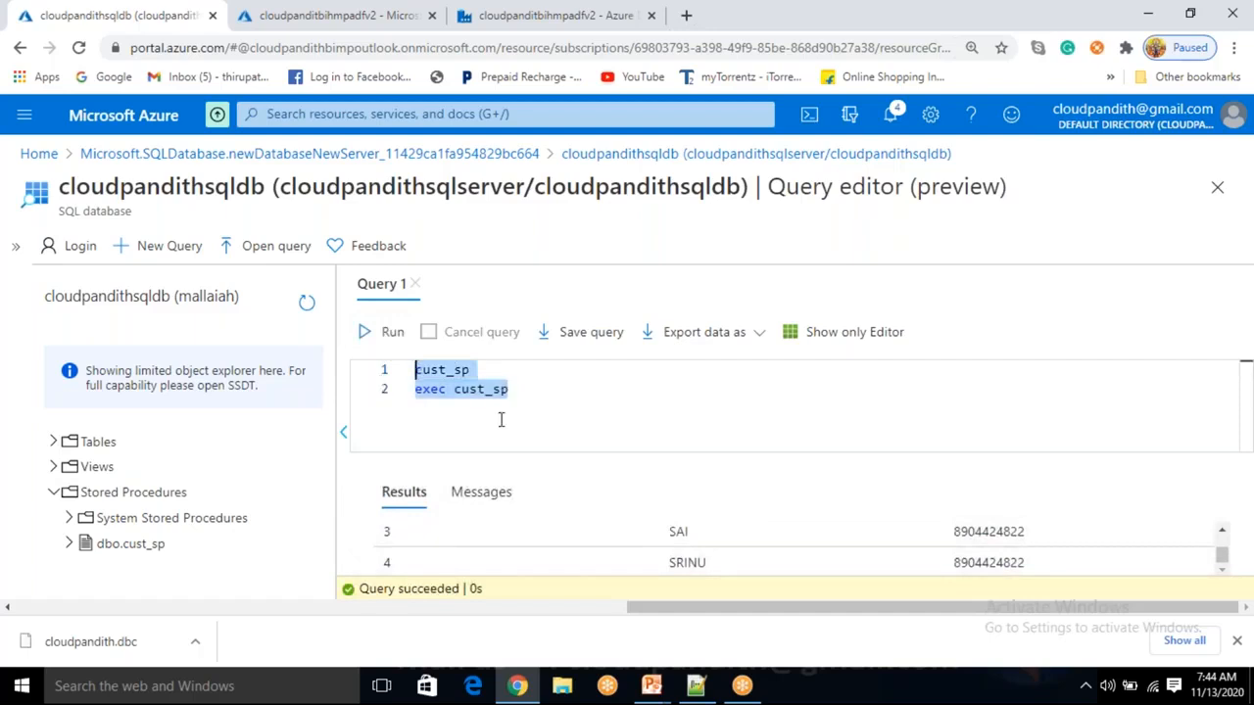
{"action": "key", "text": "Delete"}
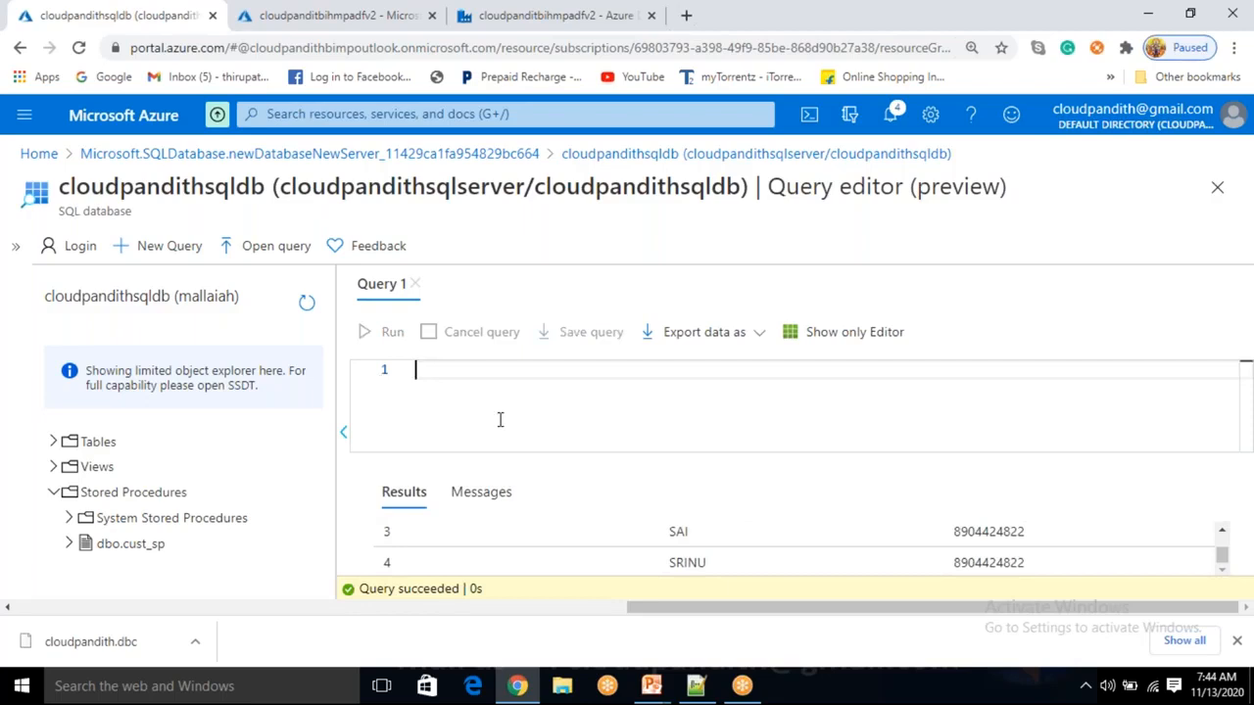
Start CREATE PROC cust_sp1 with AS, BEGIN and END lines.
{"action": "type", "text": "create proc"}
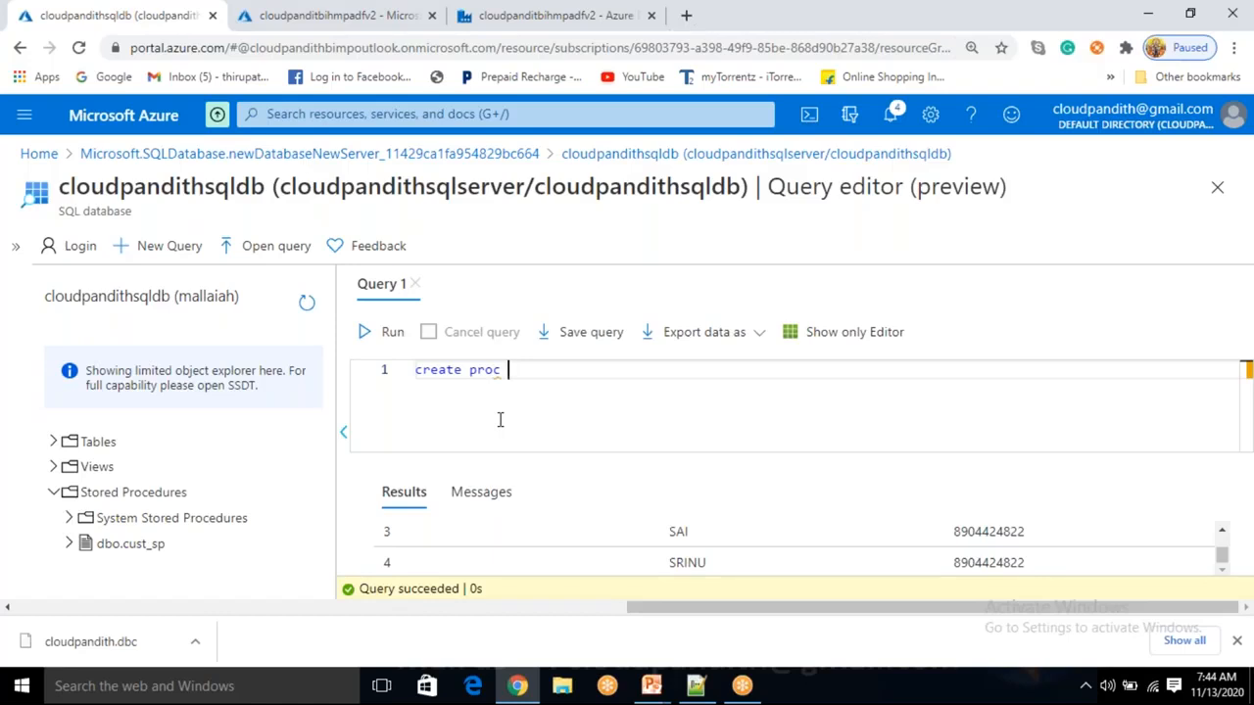
{"action": "type", "text": "cust_sp1"}
{"action": "key", "text": "Return"}
{"action": "type", "text": "as"}
{"action": "key", "text": "BackSpace"}
{"action": "key", "text": "BackSpace"}
{"action": "key", "text": "BackSpace"}
{"action": "key", "text": "Return"}
{"action": "type", "text": "as"}
{"action": "key", "text": "Return"}
{"action": "type", "text": "begin"}
{"action": "key", "text": "Return"}
{"action": "key", "text": "Return"}
{"action": "type", "text": "end"}
{"action": "key", "text": "Up"}
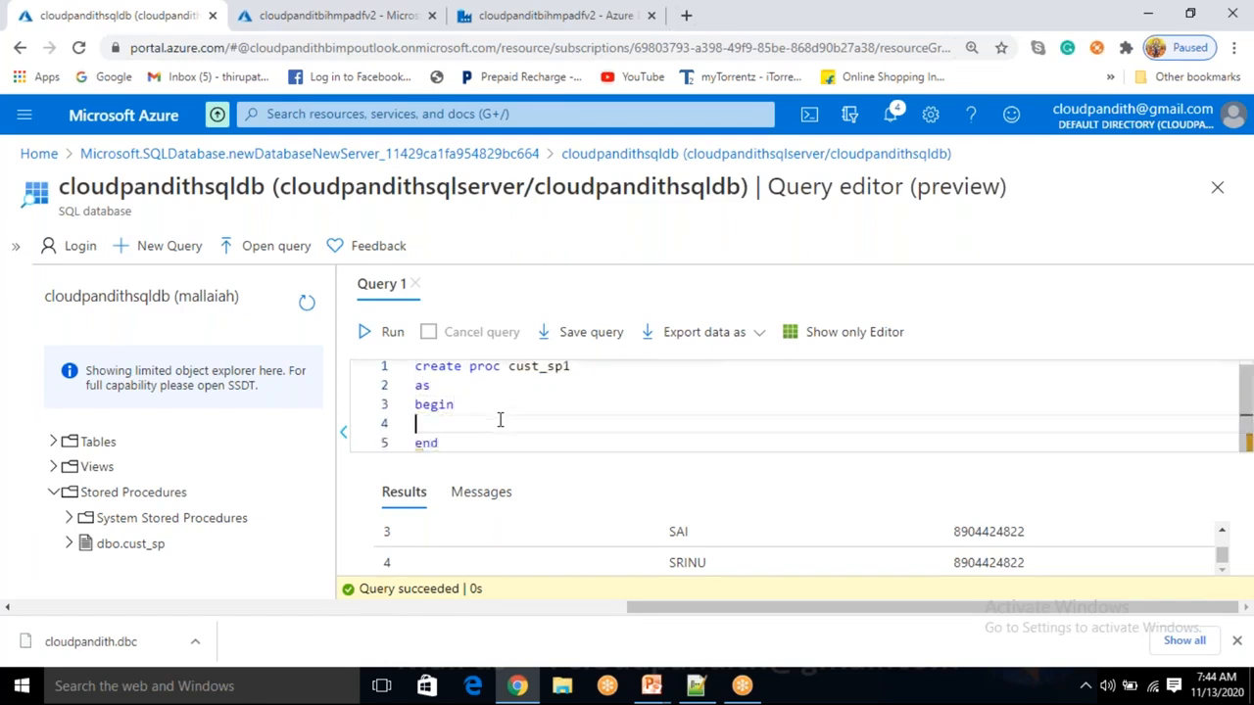
{"action": "type", "text": "s"}
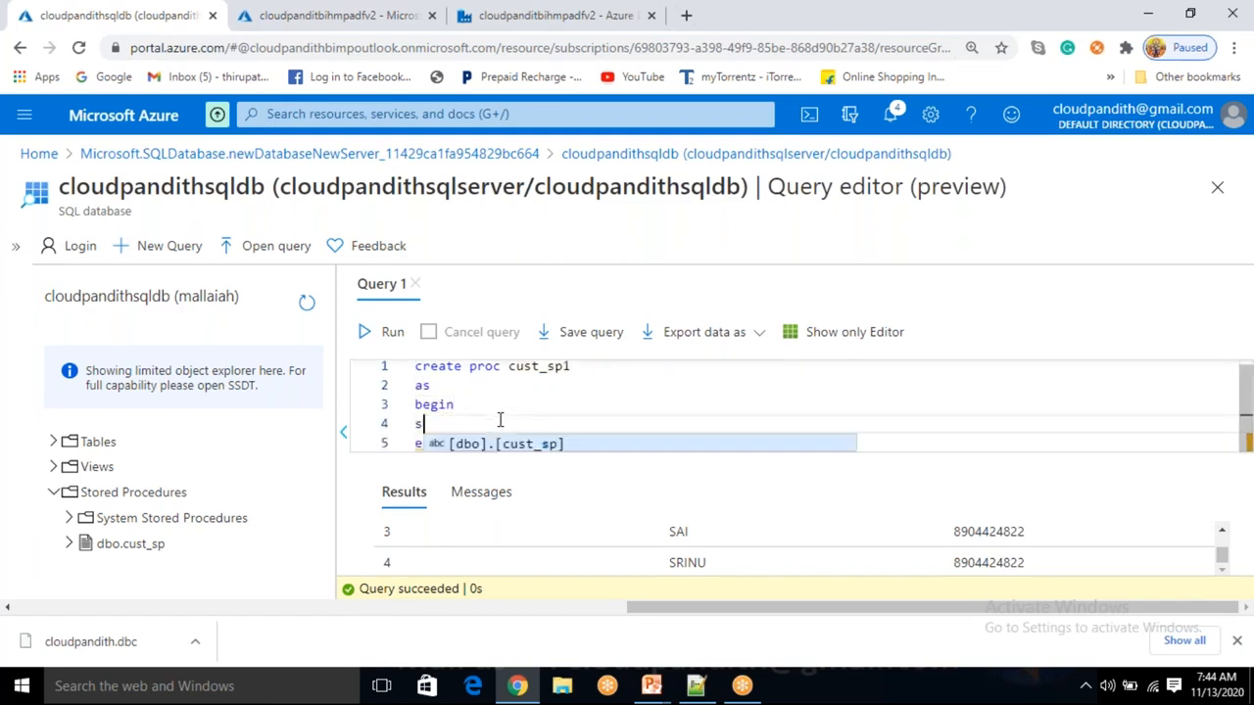
{"action": "type", "text": "elect * from"}
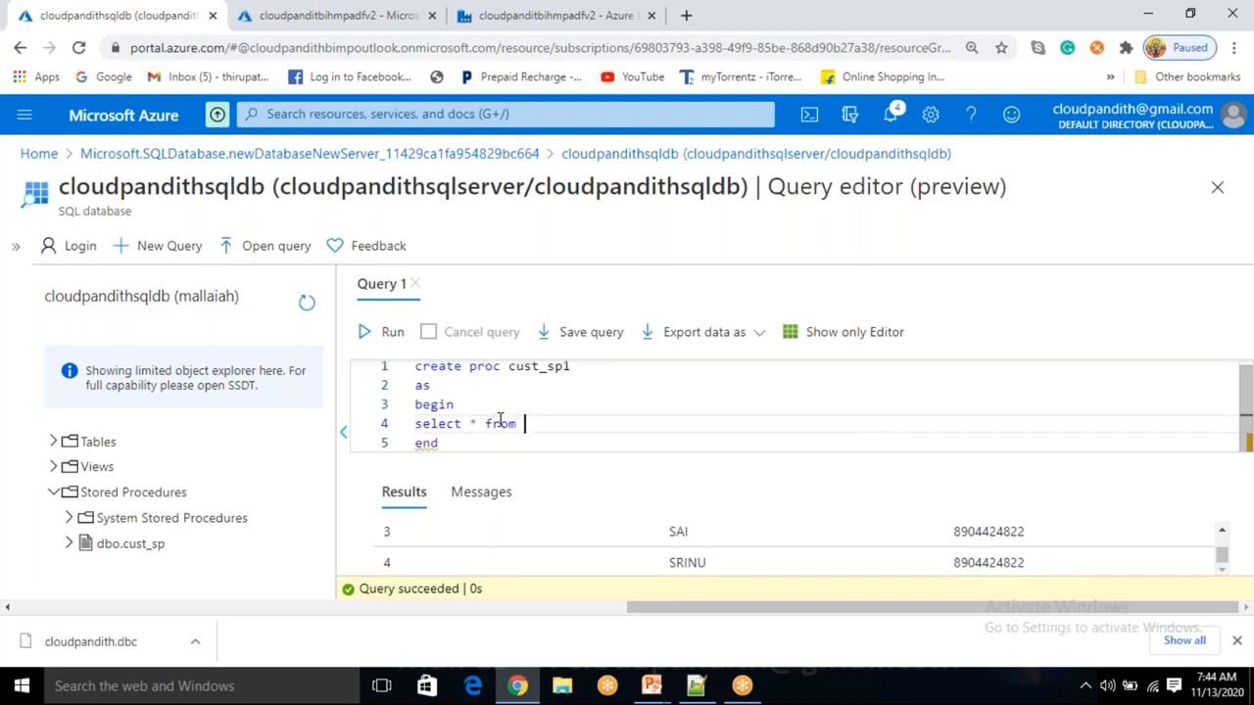
{"action": "type", "text": " cus"}
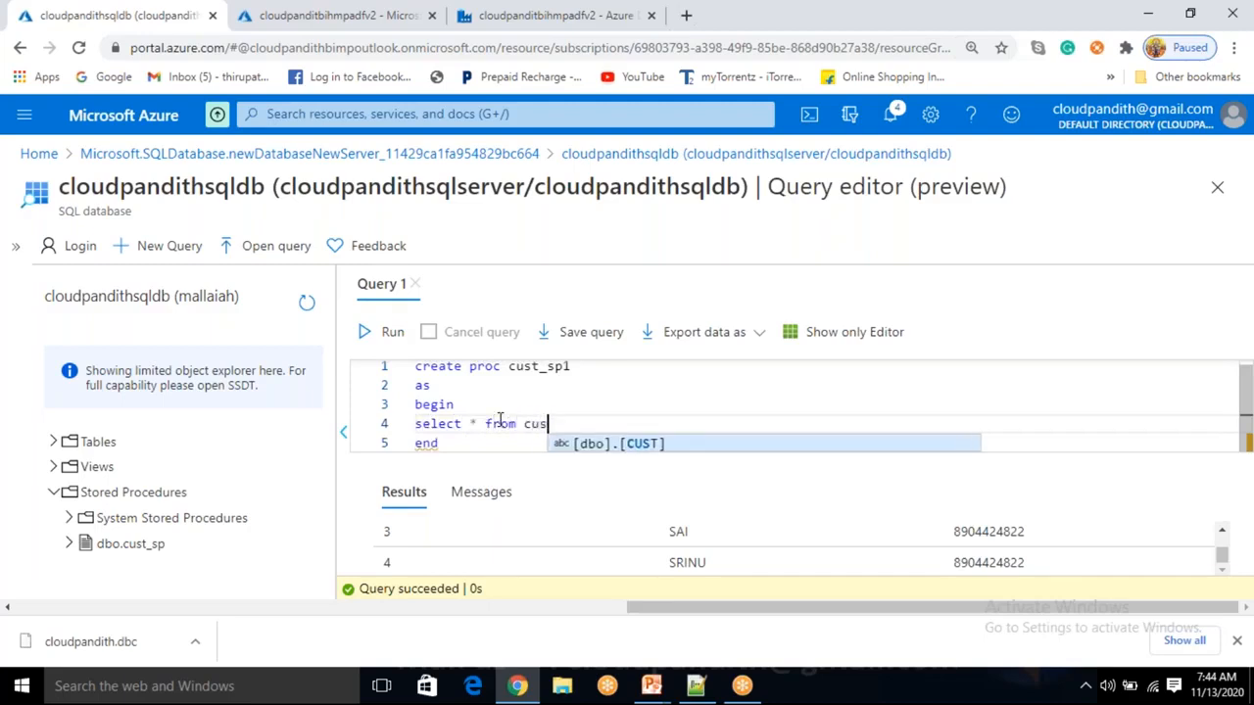
{"action": "type", "text": "t where "}
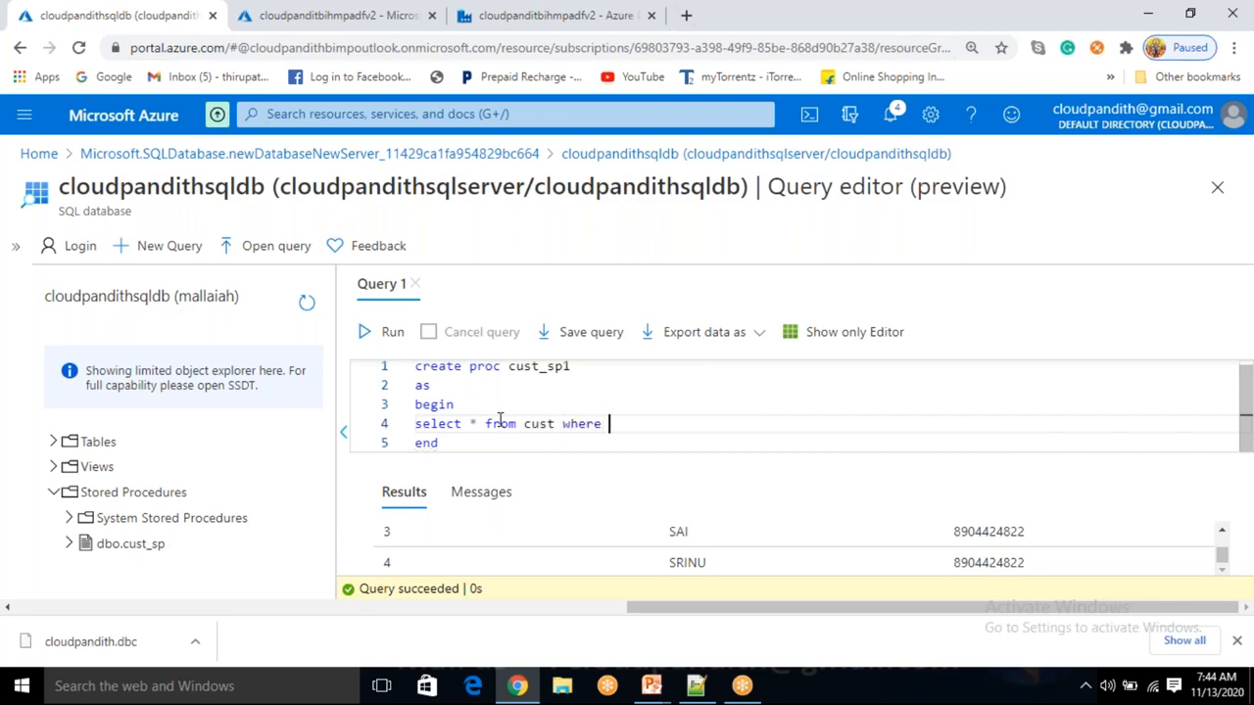
{"action": "type", "text": "cid"}
{"action": "key", "text": "BackSpace"}
{"action": "type", "text": "=@pid"}
{"action": "key", "text": "Up"}
{"action": "key", "text": "Up"}
{"action": "key", "text": "Up"}
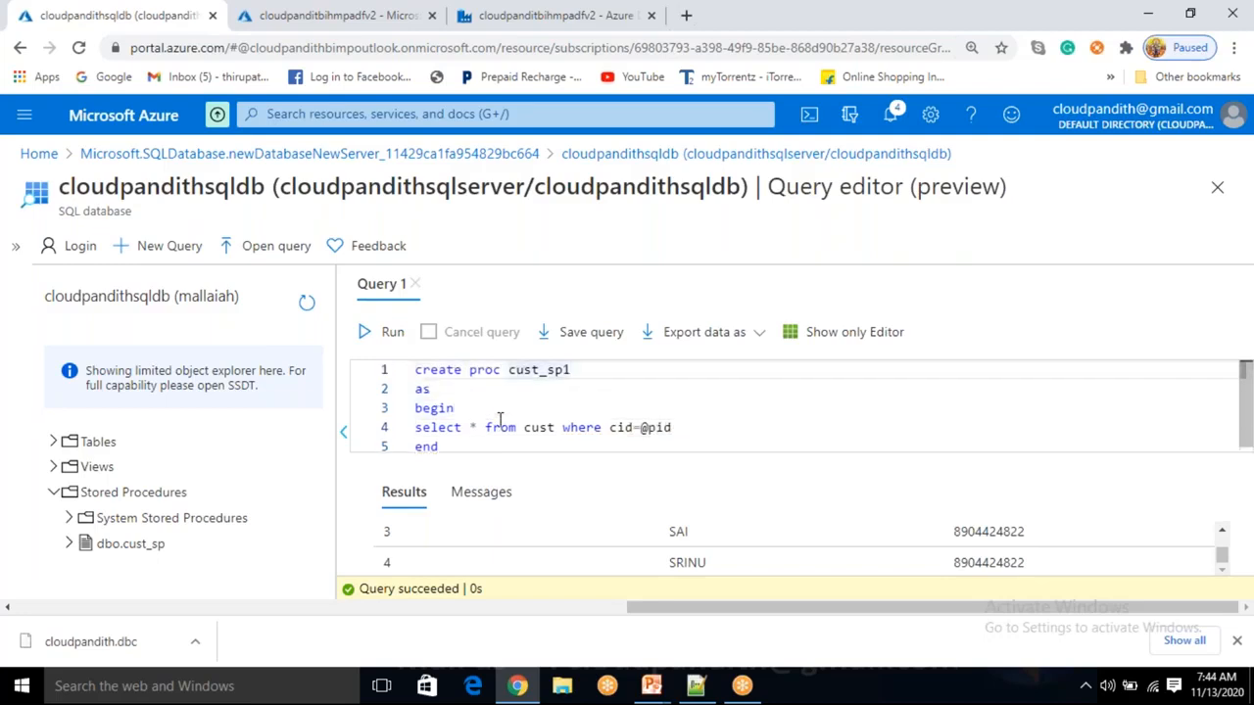
{"action": "type", "text": "@pid int"}
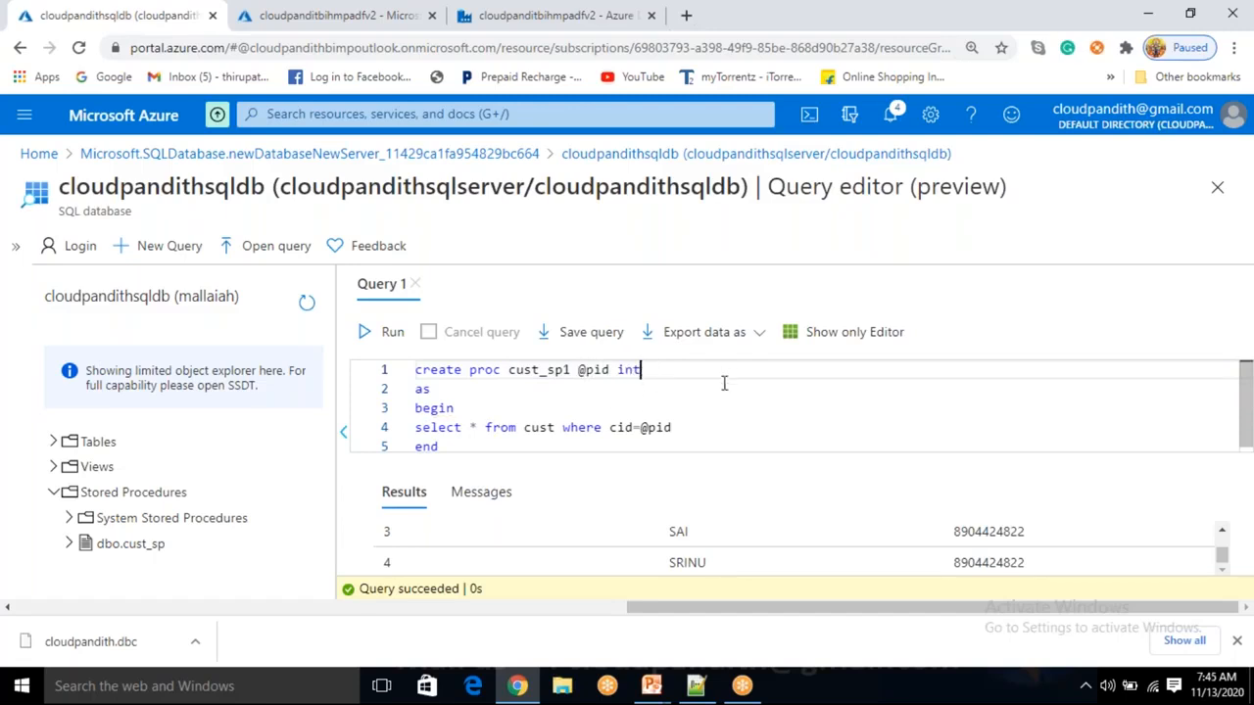
{"action": "left_click", "coordinate": [446, 448]}
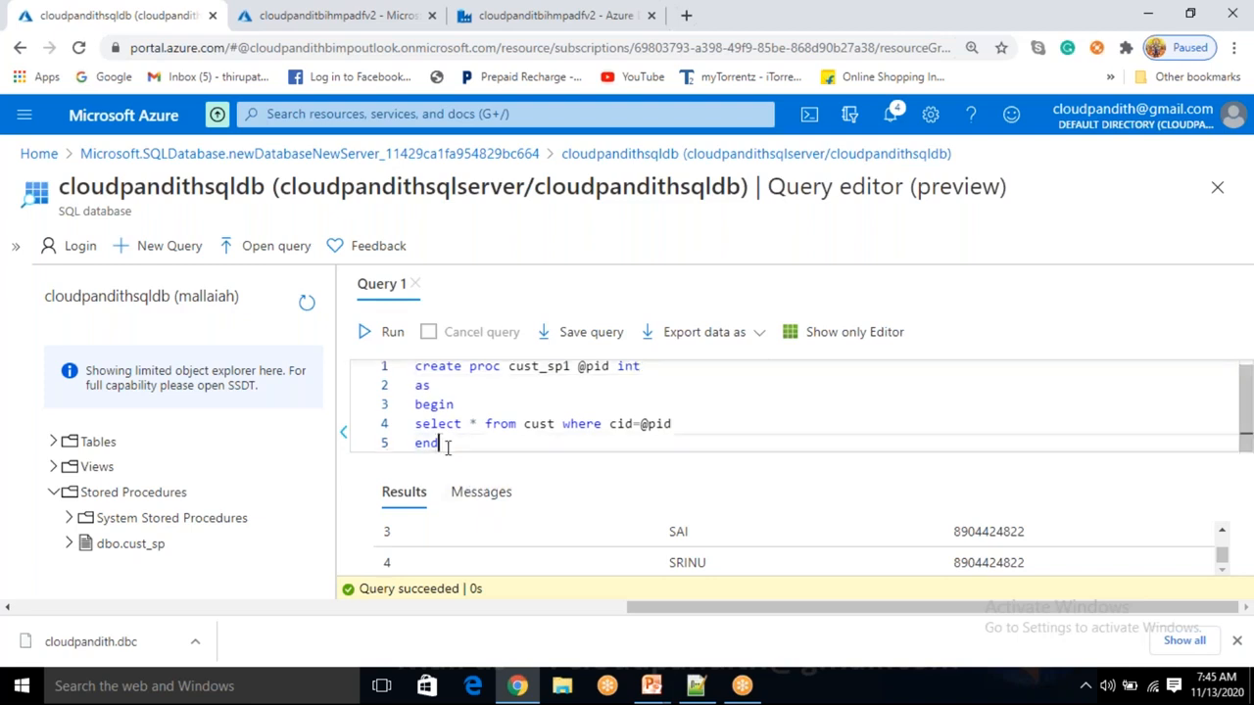
{"action": "left_click", "coordinate": [616, 423]}
{"action": "type", "text": "ust"}
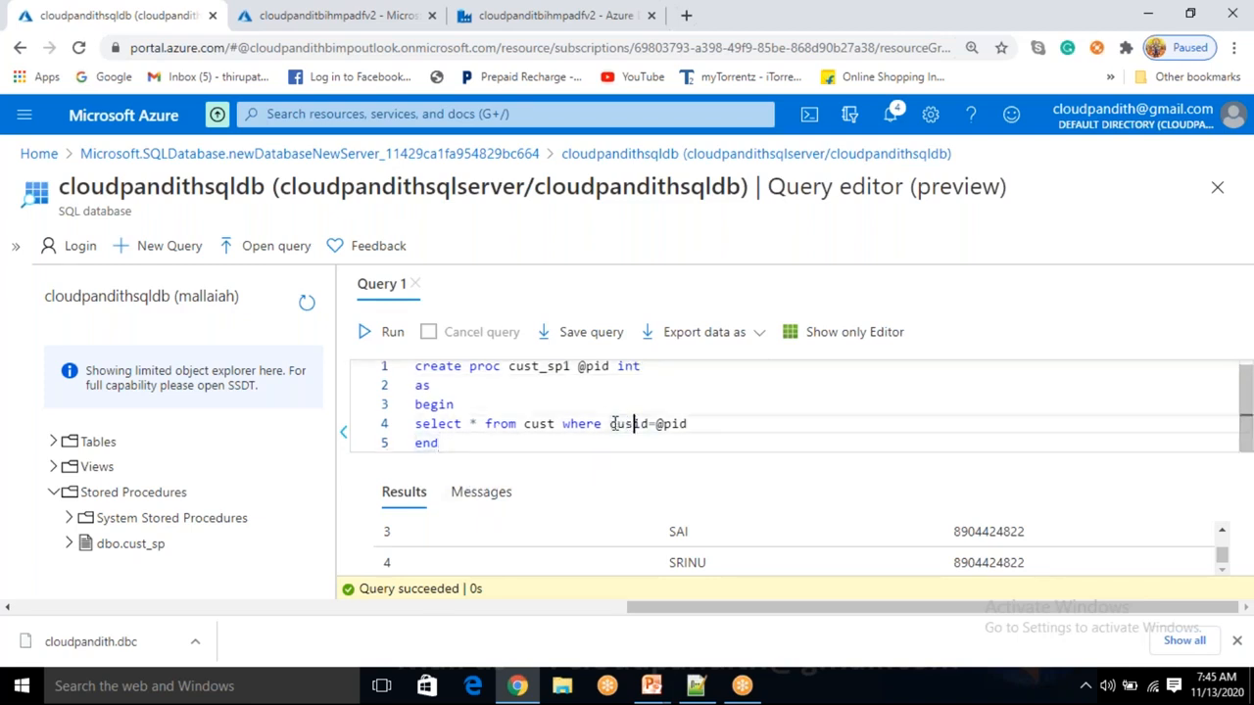
Run the statement to create cust_sp1, then select all the editor text.
{"action": "scroll", "coordinate": [555, 550], "scroll_direction": "up", "scroll_amount": 2}
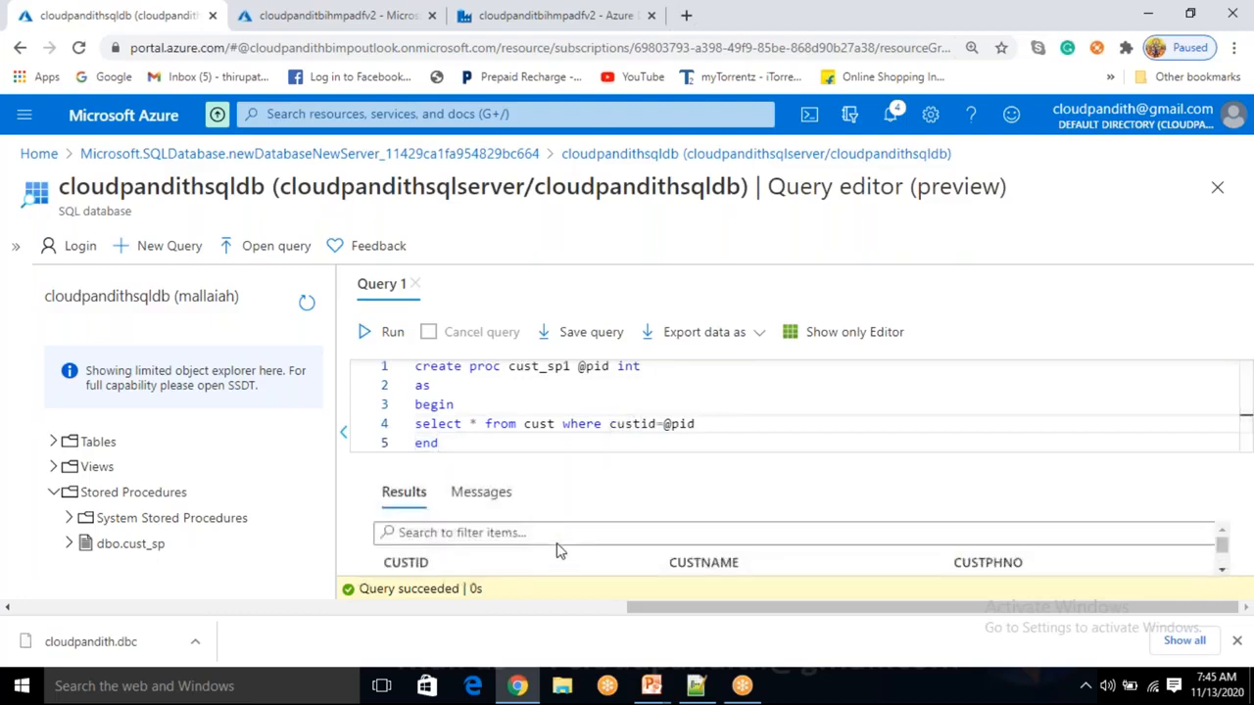
{"action": "left_click_drag", "start_coordinate": [455, 443], "coordinate": [397, 366]}
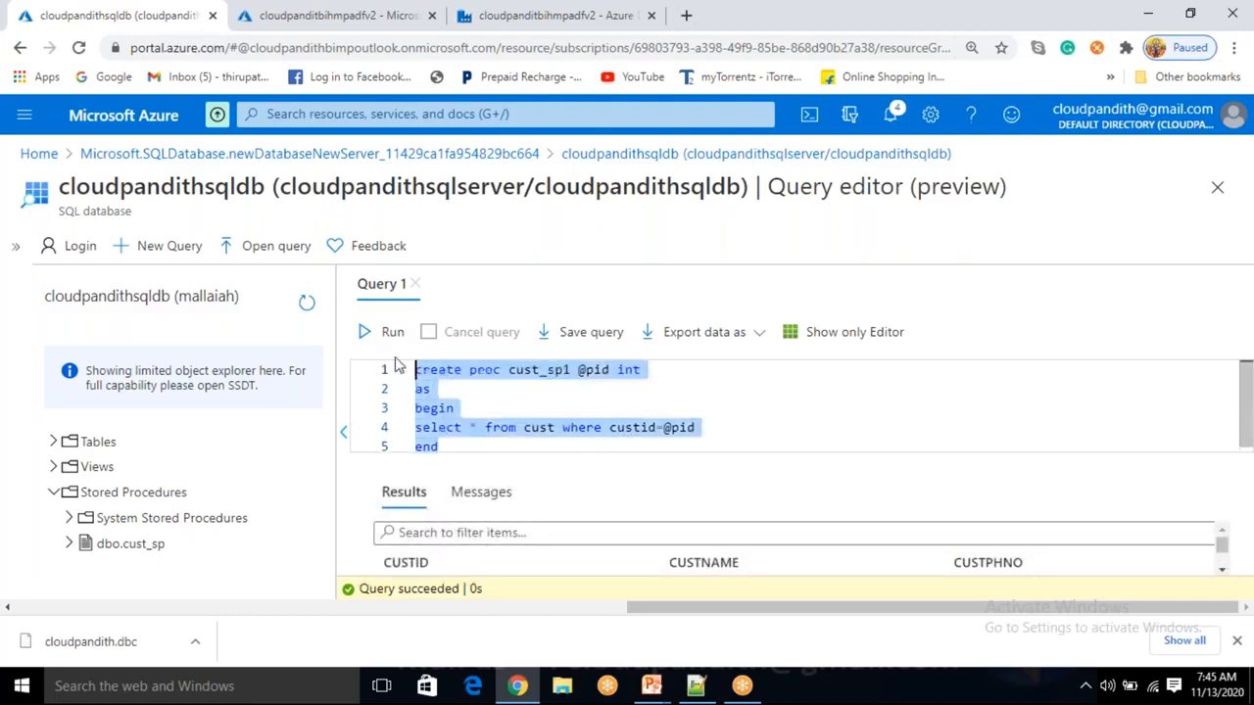
{"action": "left_click", "coordinate": [384, 332]}
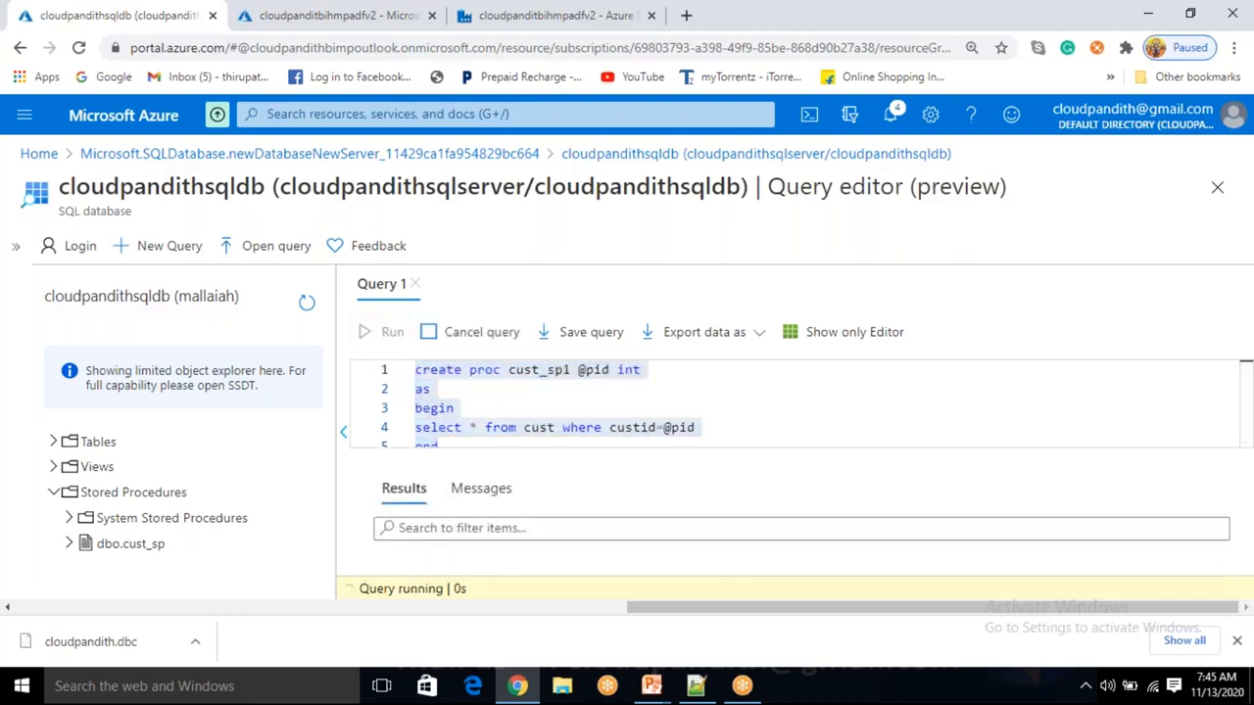
{"action": "left_click", "coordinate": [537, 412]}
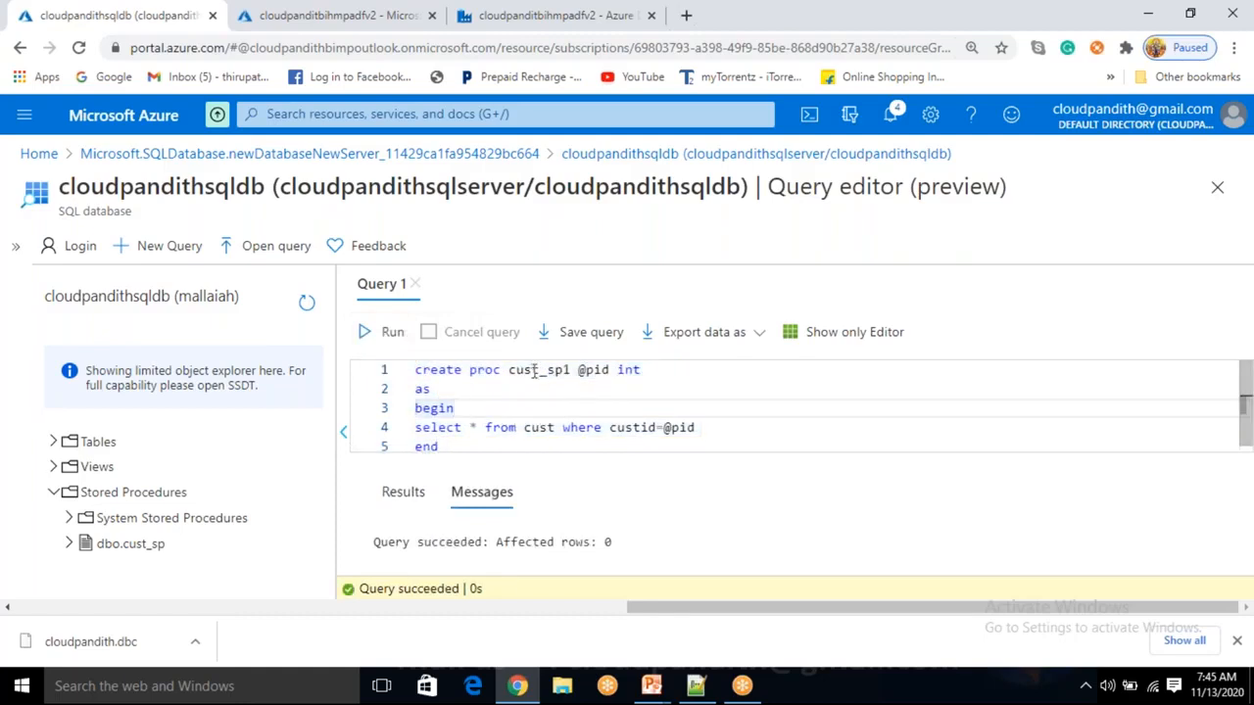
{"action": "left_click", "coordinate": [518, 372]}
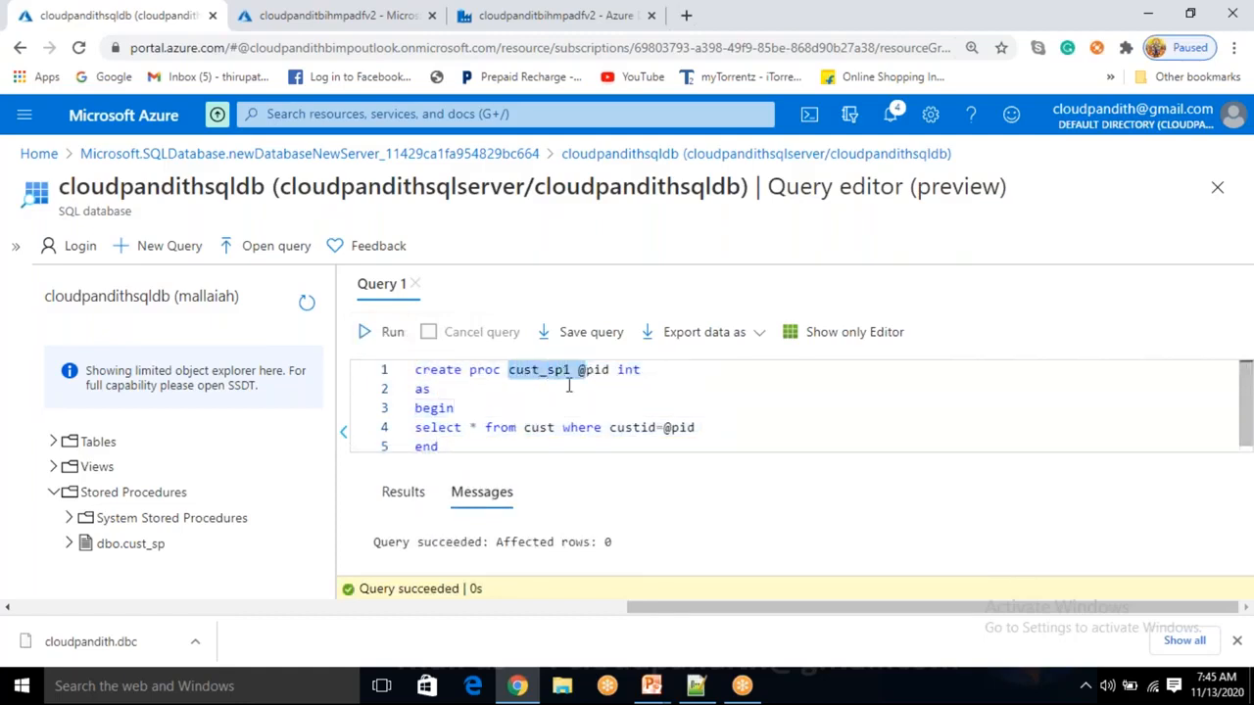
{"action": "left_click", "coordinate": [456, 446]}
{"action": "key", "text": "ctrl+a"}
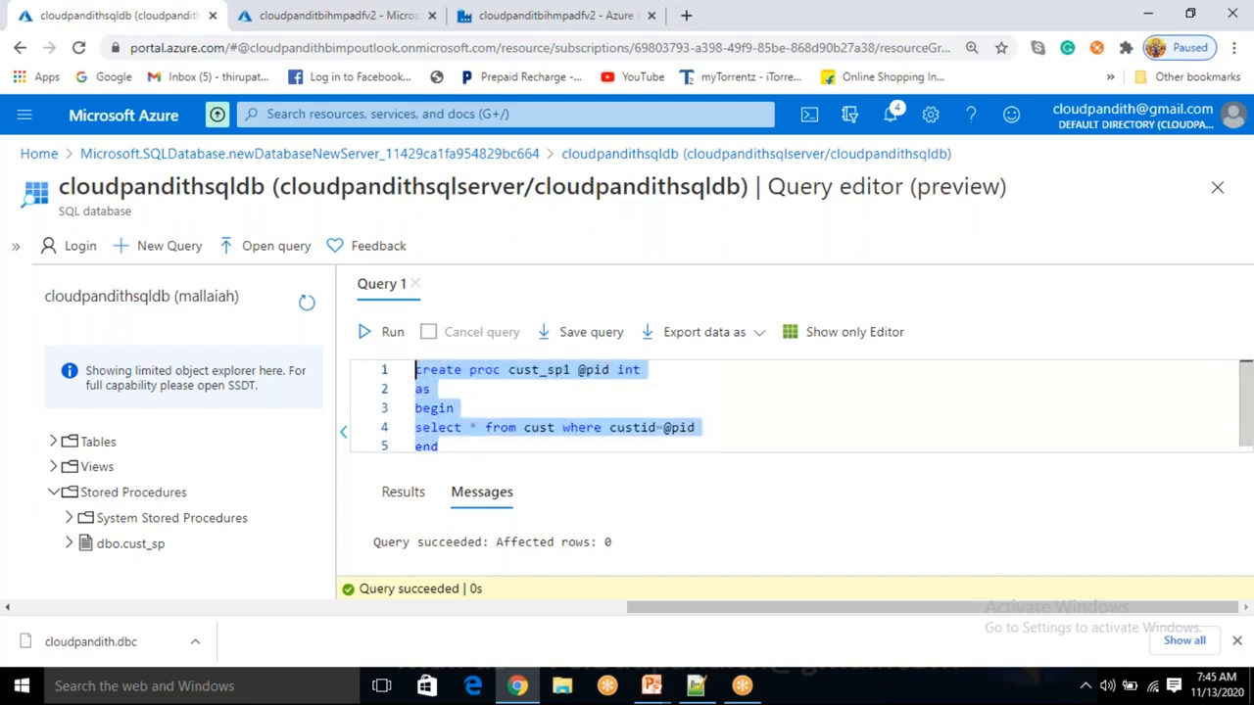
Run cust_sp1 1 and check its returned row (rama) and affected-row count.
{"action": "type", "text": "cust_sp"}
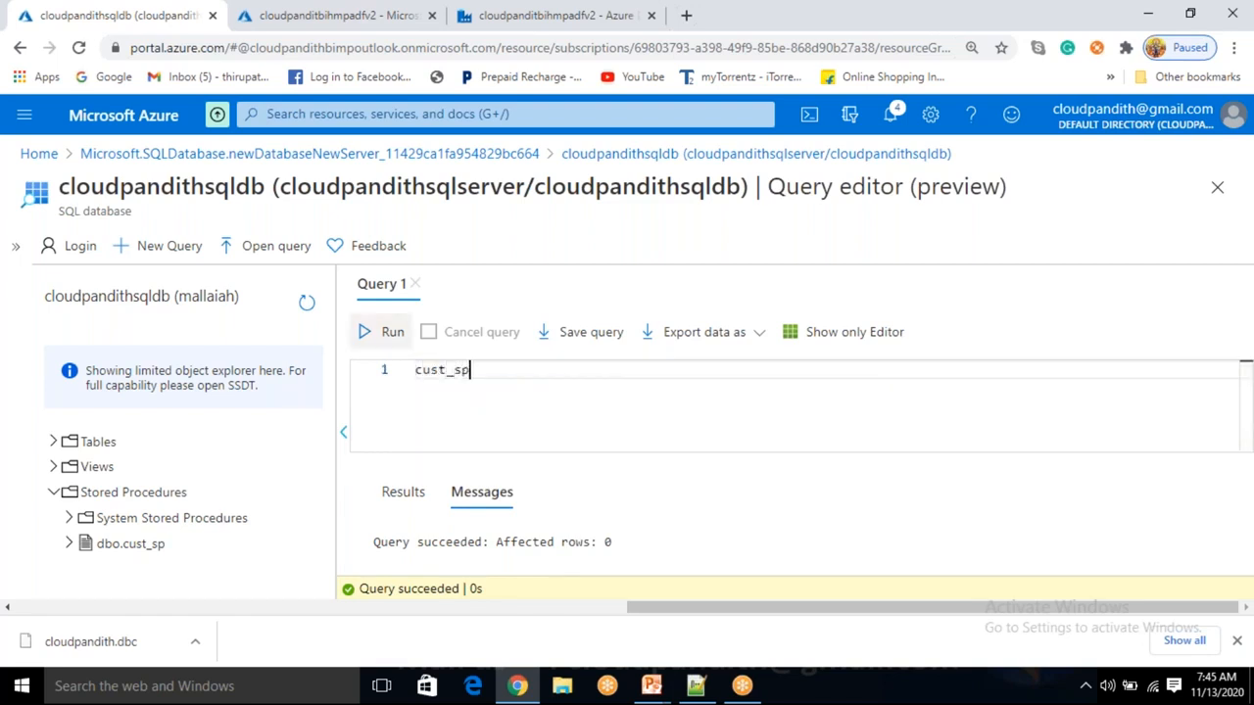
{"action": "type", "text": "1 1"}
{"action": "left_click", "coordinate": [384, 335]}
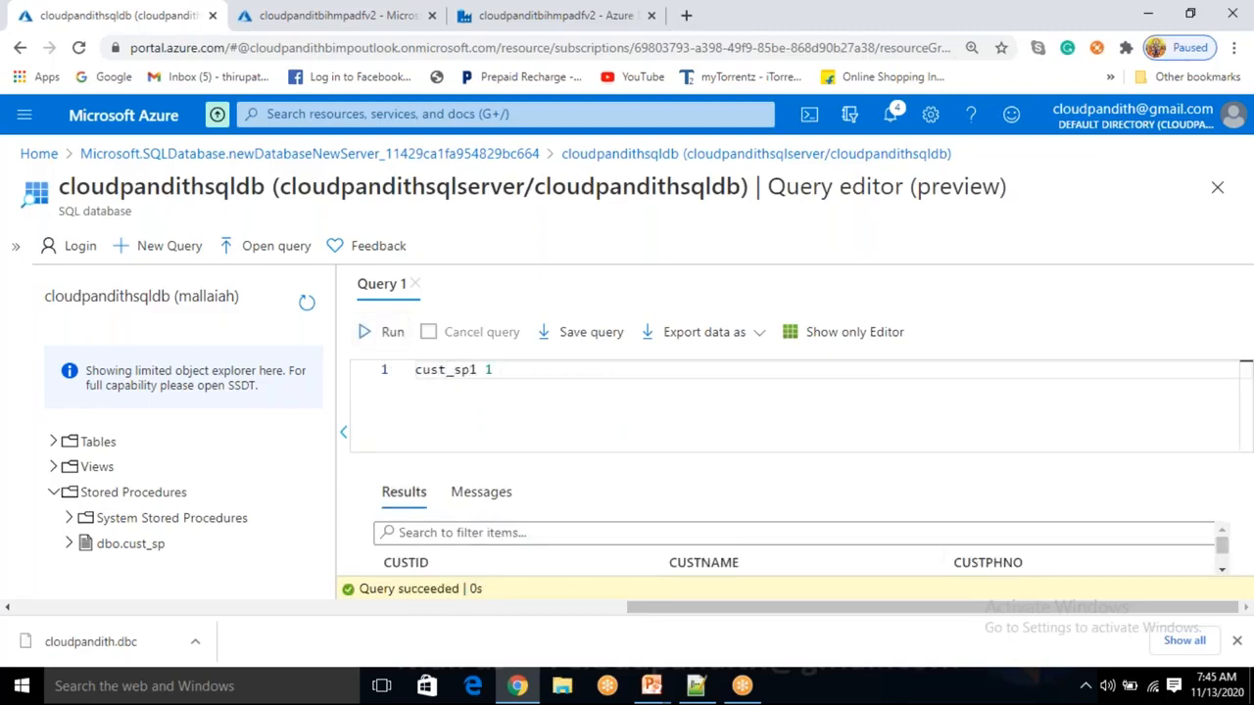
{"action": "left_click", "coordinate": [483, 492]}
{"action": "left_click", "coordinate": [404, 492]}
Change the call to cust_sp1 2, run it, and check the krishna row and row count.
{"action": "left_click", "coordinate": [525, 377]}
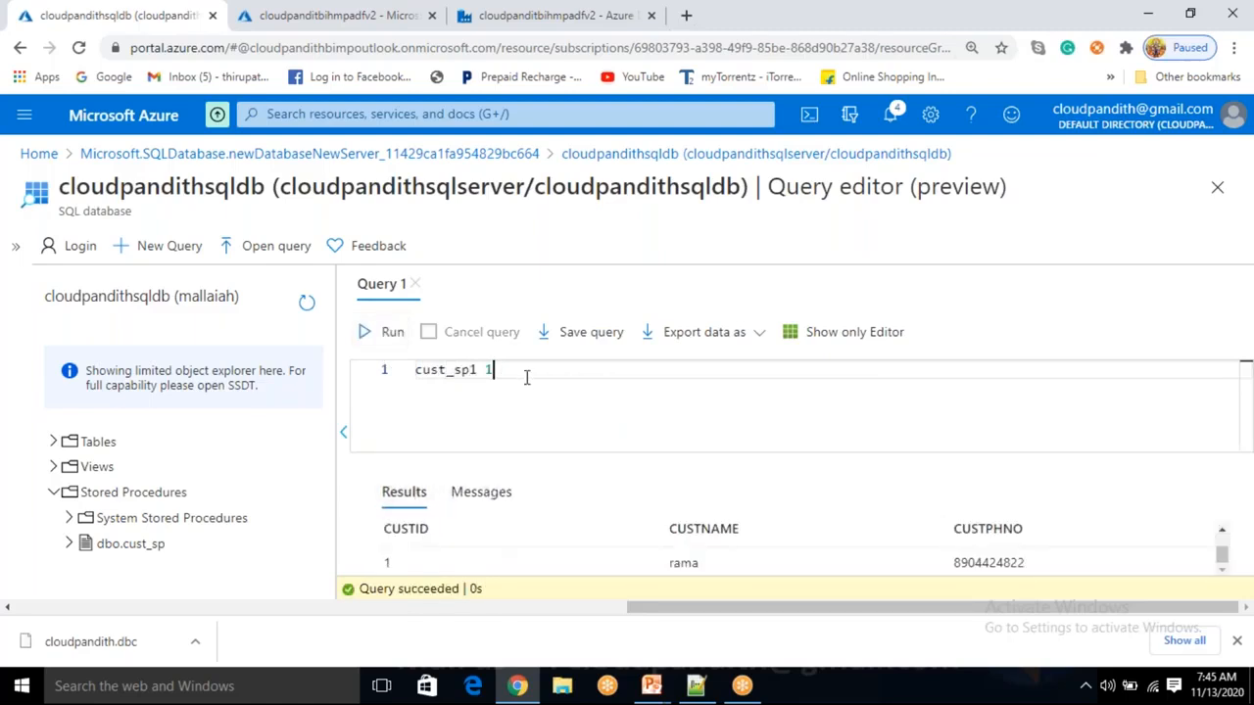
{"action": "key", "text": "BackSpace"}
{"action": "type", "text": "2"}
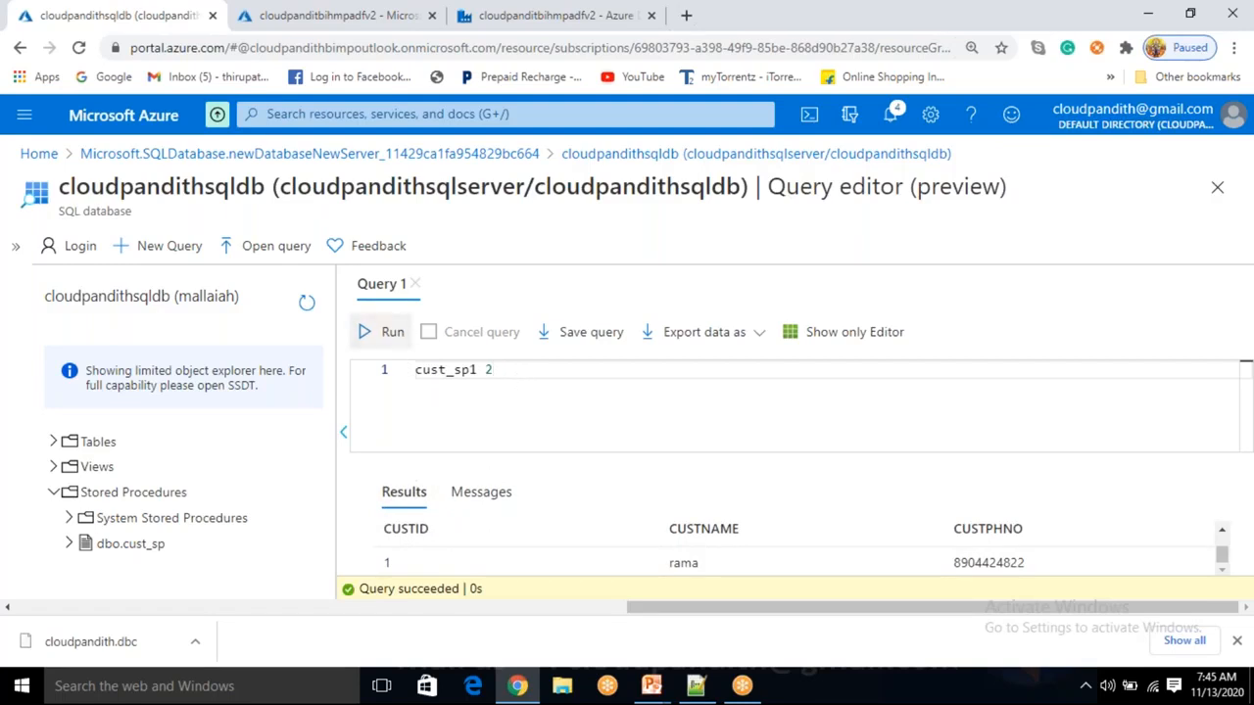
{"action": "left_click", "coordinate": [399, 335]}
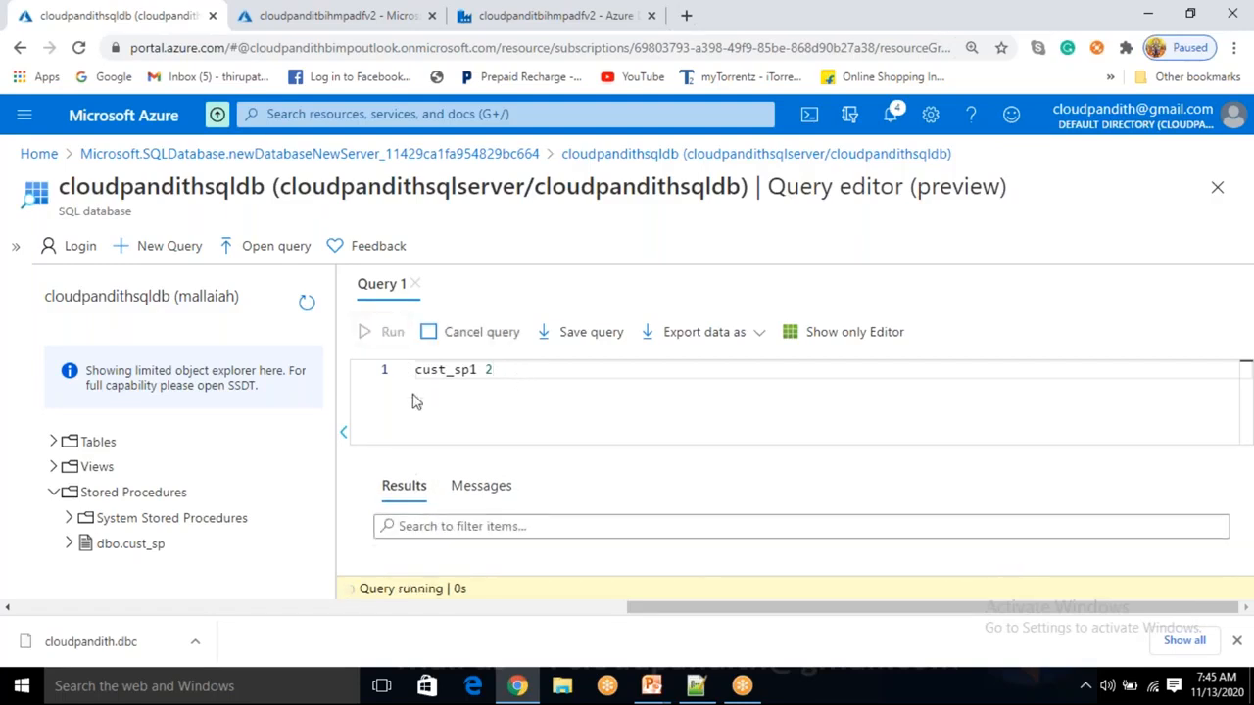
{"action": "left_click", "coordinate": [482, 493]}
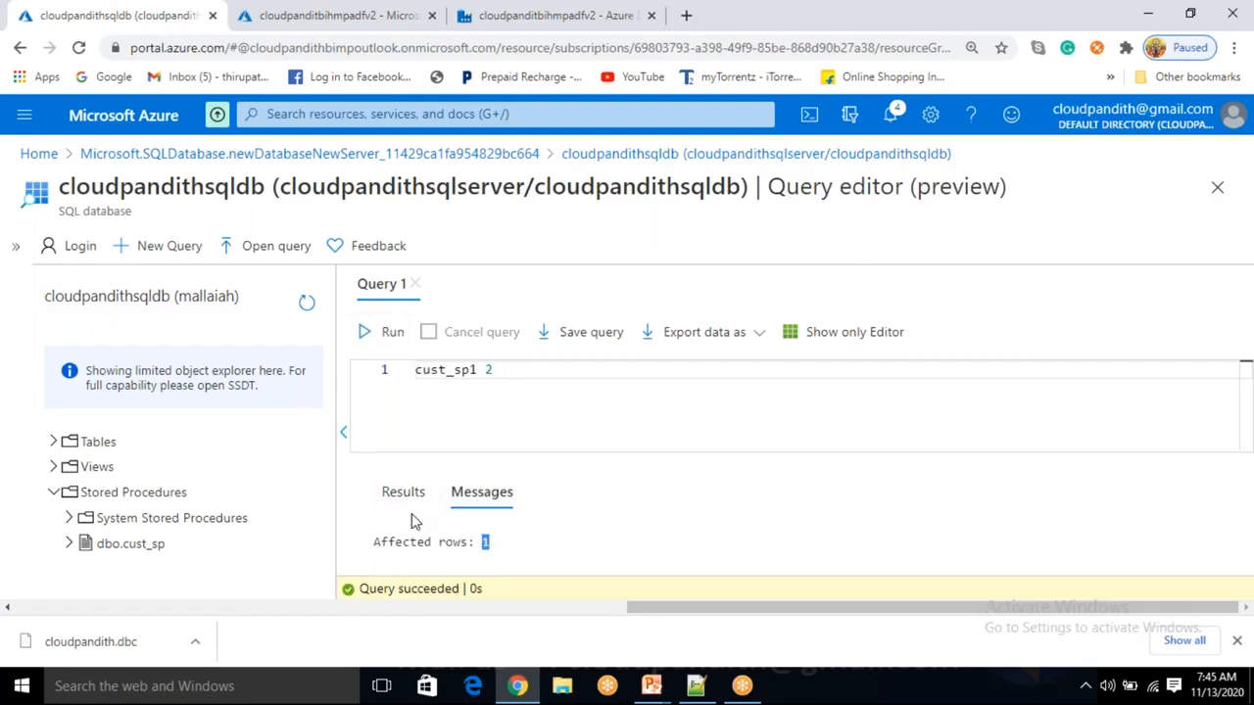
{"action": "left_click", "coordinate": [415, 492]}
{"action": "left_click", "coordinate": [498, 493]}
Run cust_sp1 3 and review its messages and the returned SAI row.
{"action": "left_click", "coordinate": [501, 370]}
{"action": "key", "text": "BackSpace"}
{"action": "type", "text": "3"}
{"action": "left_click", "coordinate": [365, 333]}
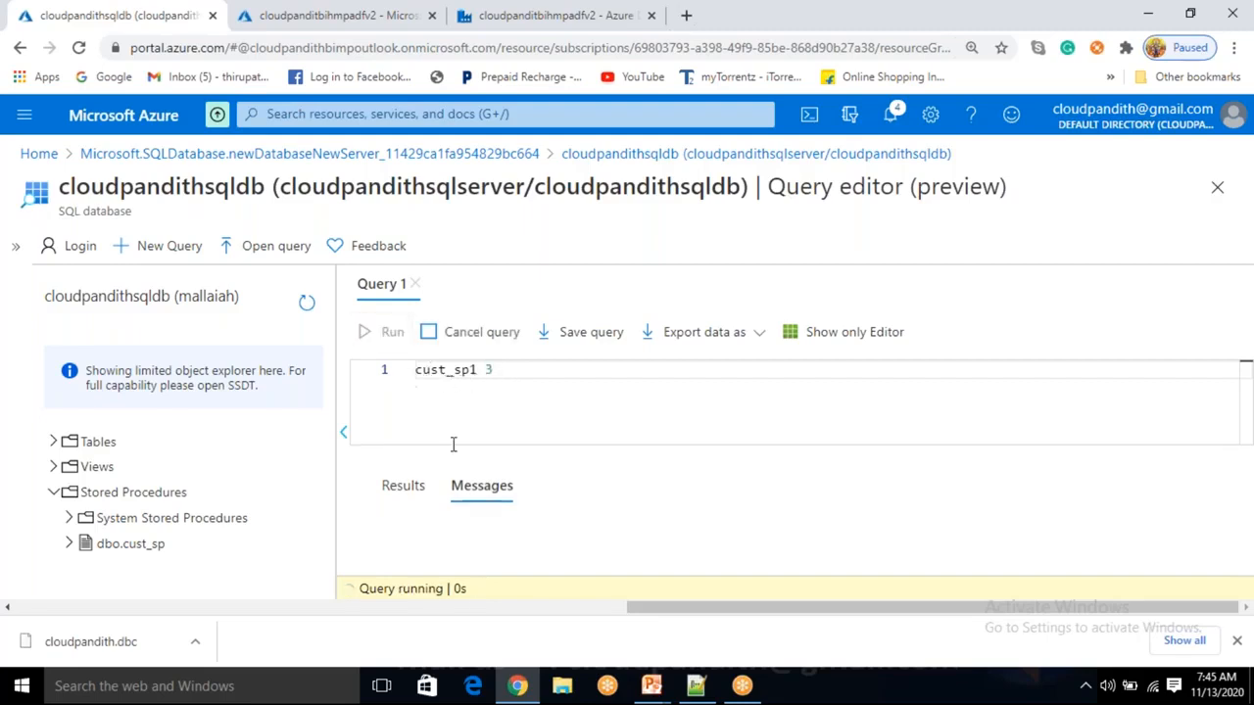
{"action": "left_click", "coordinate": [508, 499]}
{"action": "left_click", "coordinate": [400, 493]}
{"action": "left_click", "coordinate": [470, 492]}
{"action": "left_click", "coordinate": [416, 492]}
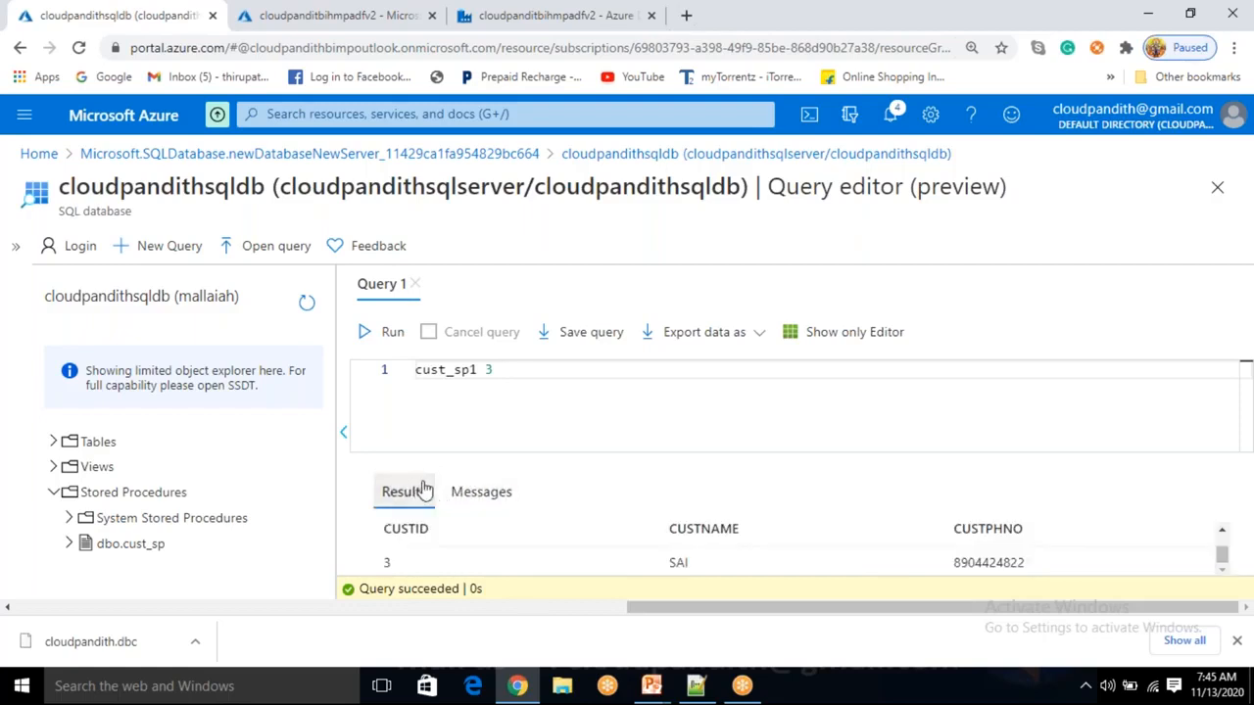
Select and delete the cust_sp1 3 call, leaving the query empty.
{"action": "left_click_drag", "start_coordinate": [493, 371], "coordinate": [408, 380]}
{"action": "left_click", "coordinate": [565, 400]}
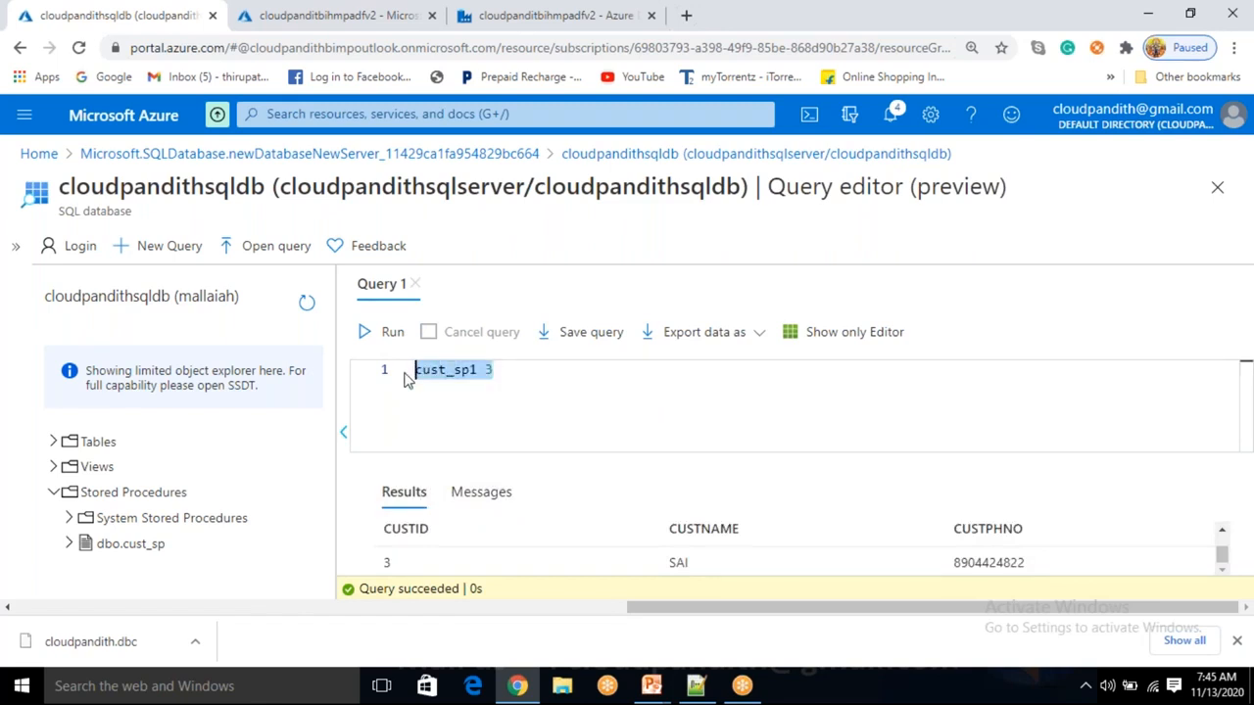
{"action": "key", "text": "BackSpace"}
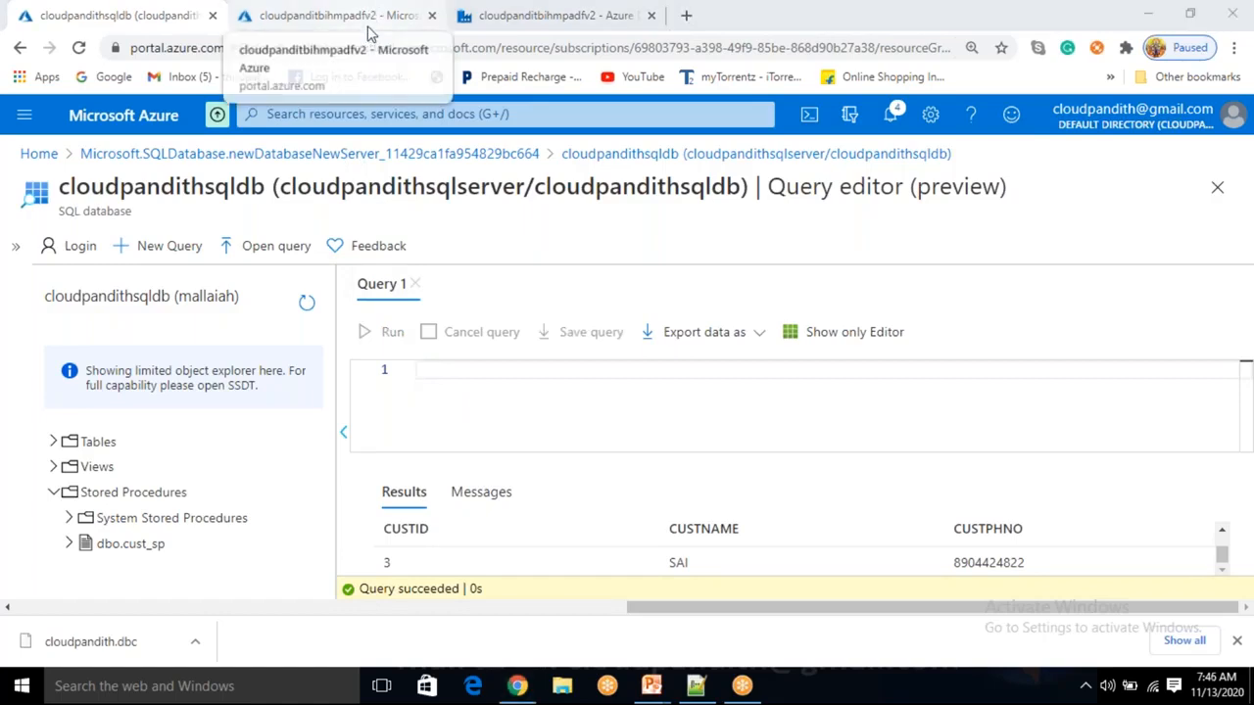
Return to the browser's data factory tab showing Linked services with LS_ASDB (Azure SQL Database).
{"action": "left_click", "coordinate": [464, 389]}
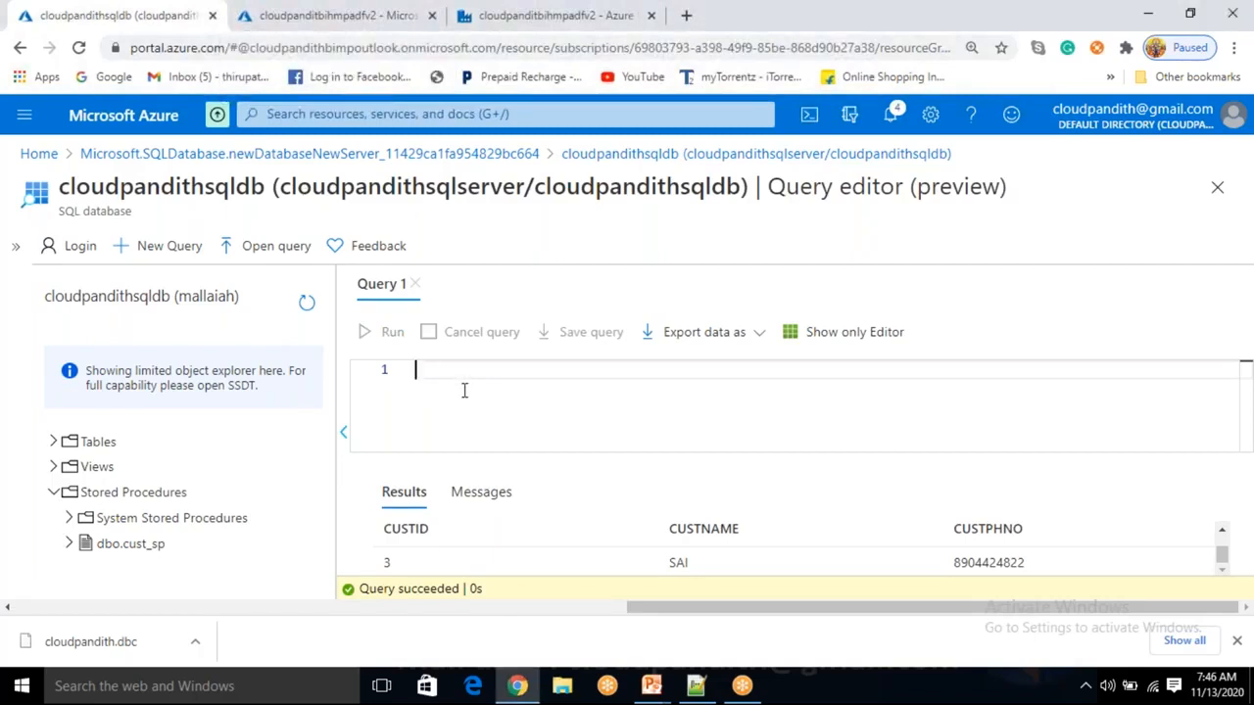
{"action": "left_click", "coordinate": [1122, 270]}
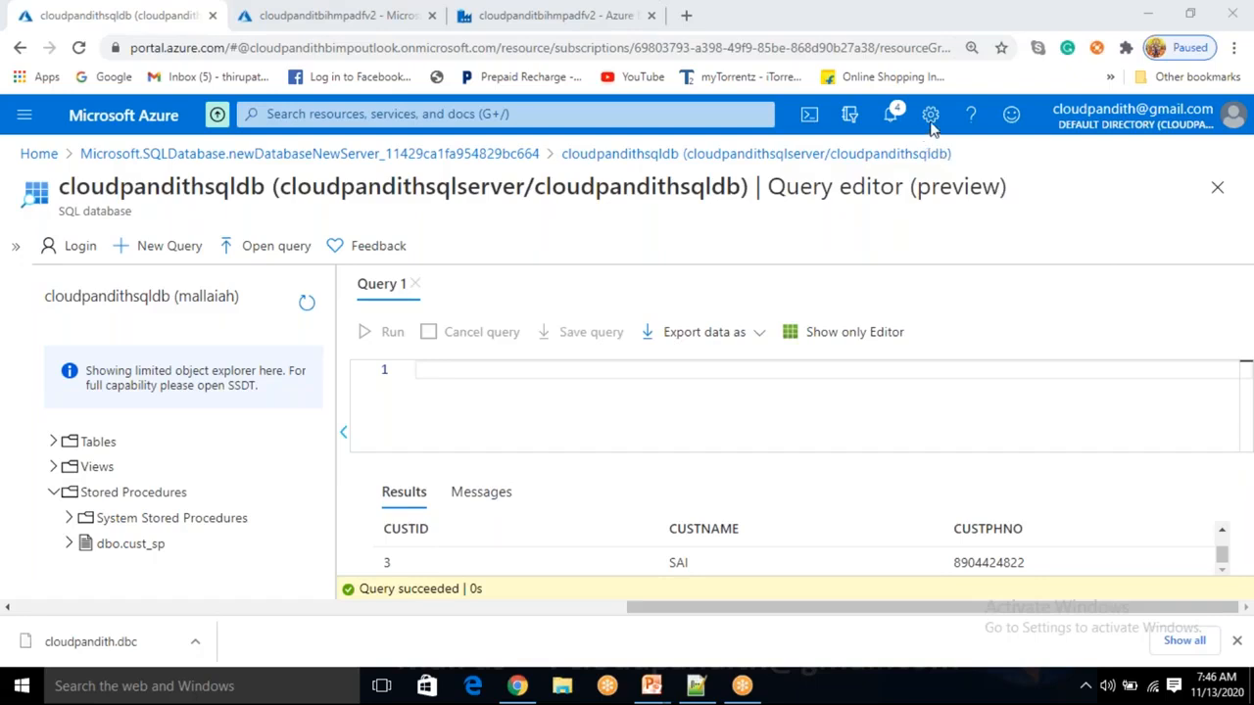
{"action": "left_click", "coordinate": [450, 404]}
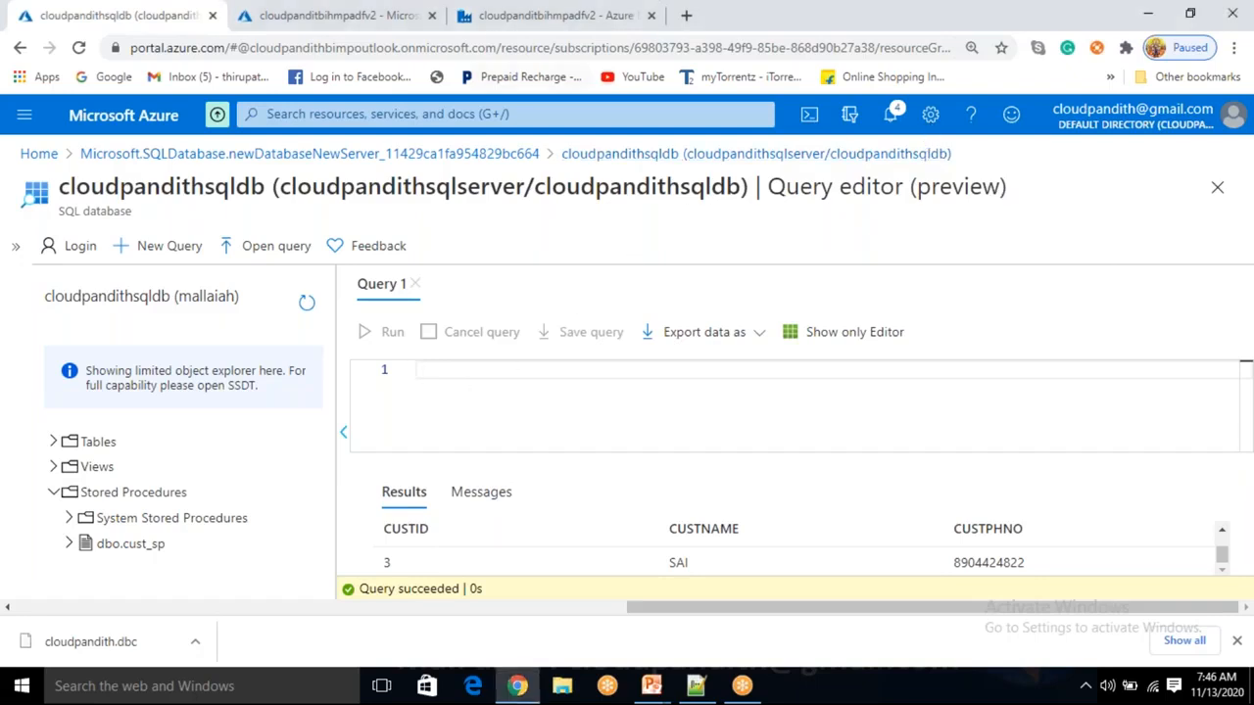
{"action": "left_click", "coordinate": [508, 19]}
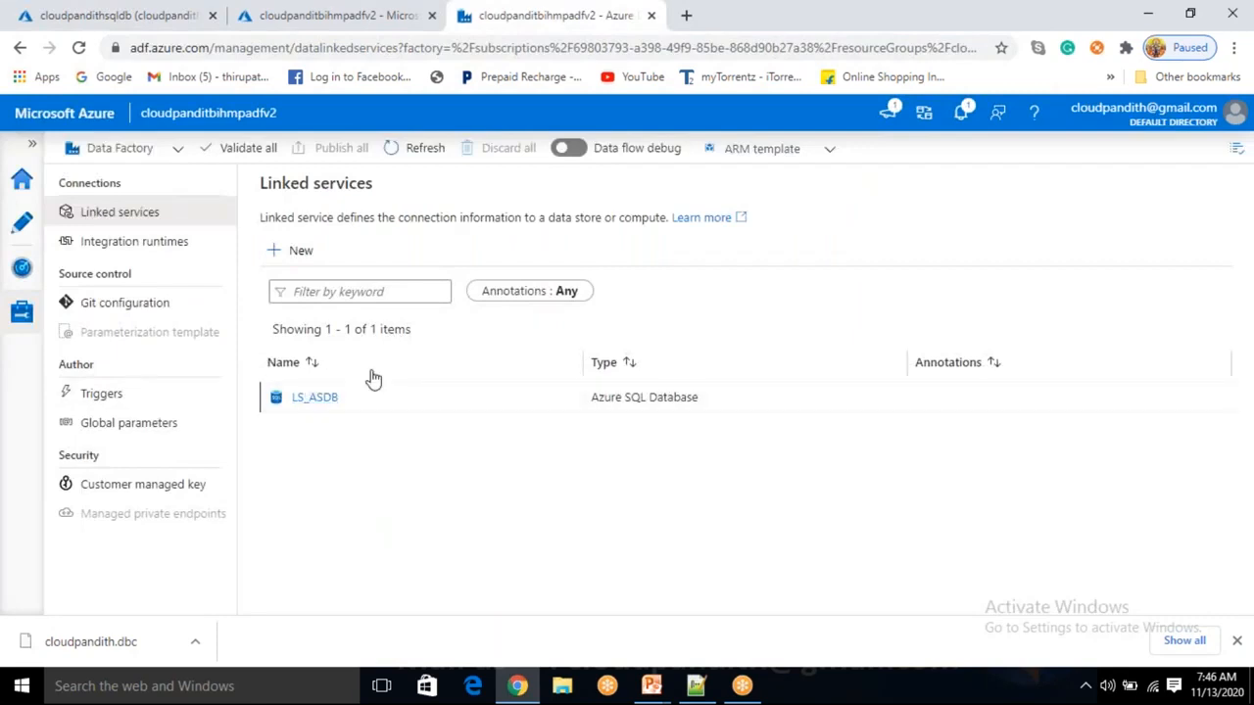
Open the Author pencil view, where Factory Resources lists 0 pipelines, datasets and data flows.
{"action": "left_click", "coordinate": [21, 227]}
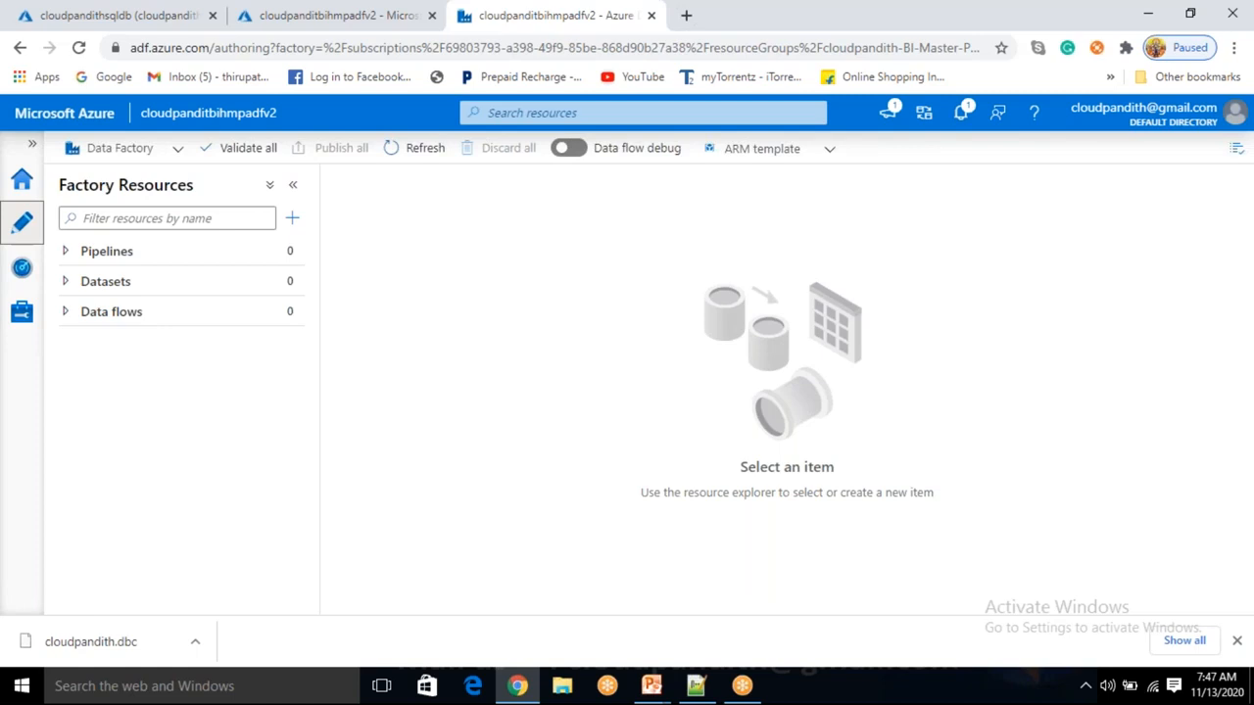
Start a new dataset and choose Azure SQL Database as its data store.
{"action": "left_click", "coordinate": [290, 285]}
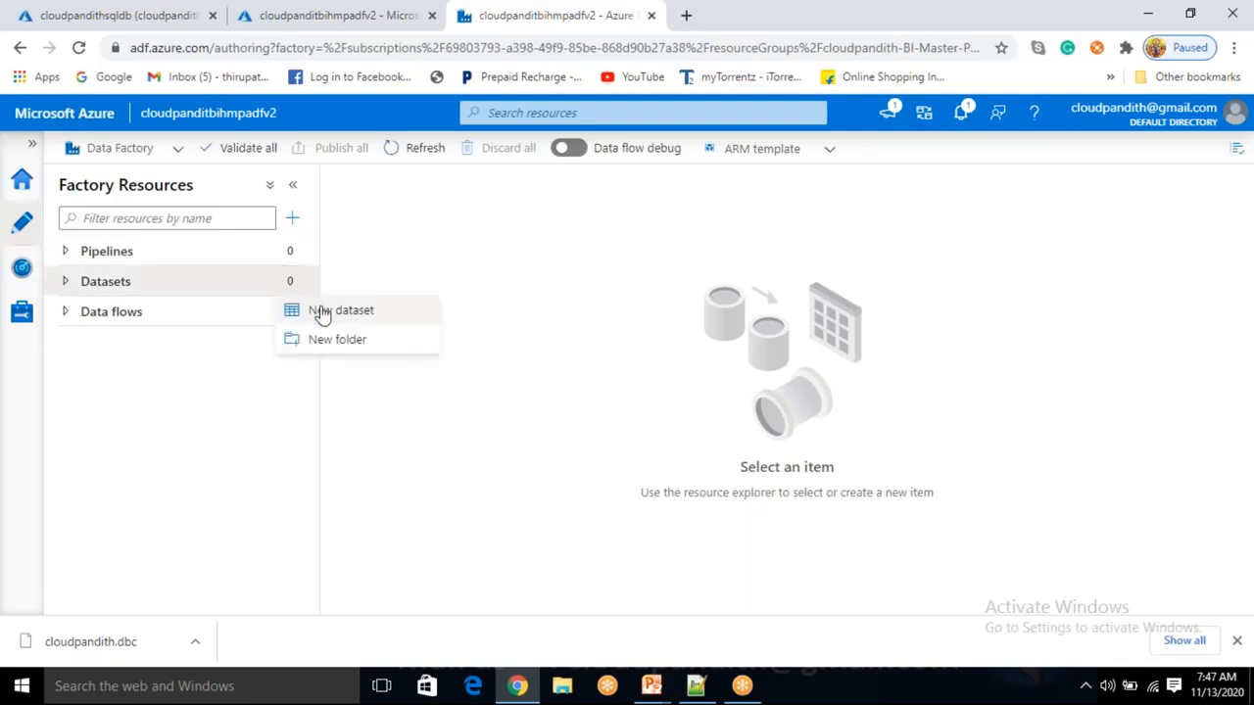
{"action": "left_click", "coordinate": [323, 312]}
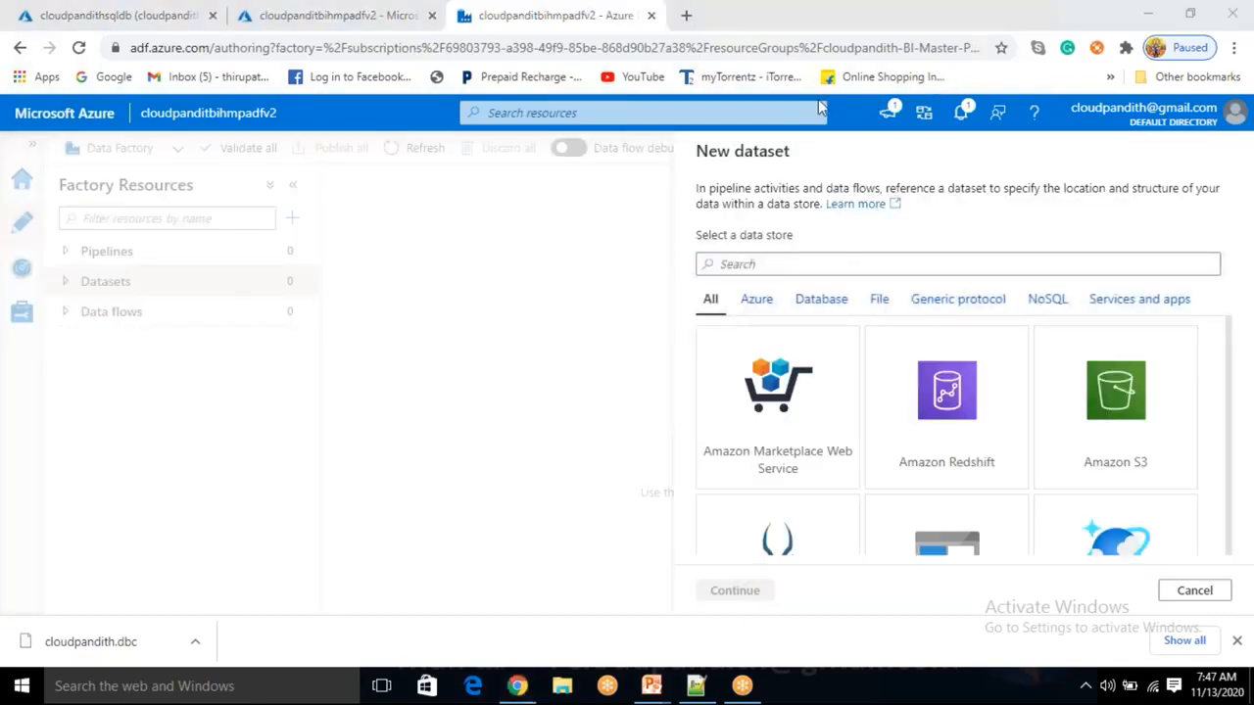
{"action": "scroll", "coordinate": [979, 480], "scroll_direction": "down", "scroll_amount": 1}
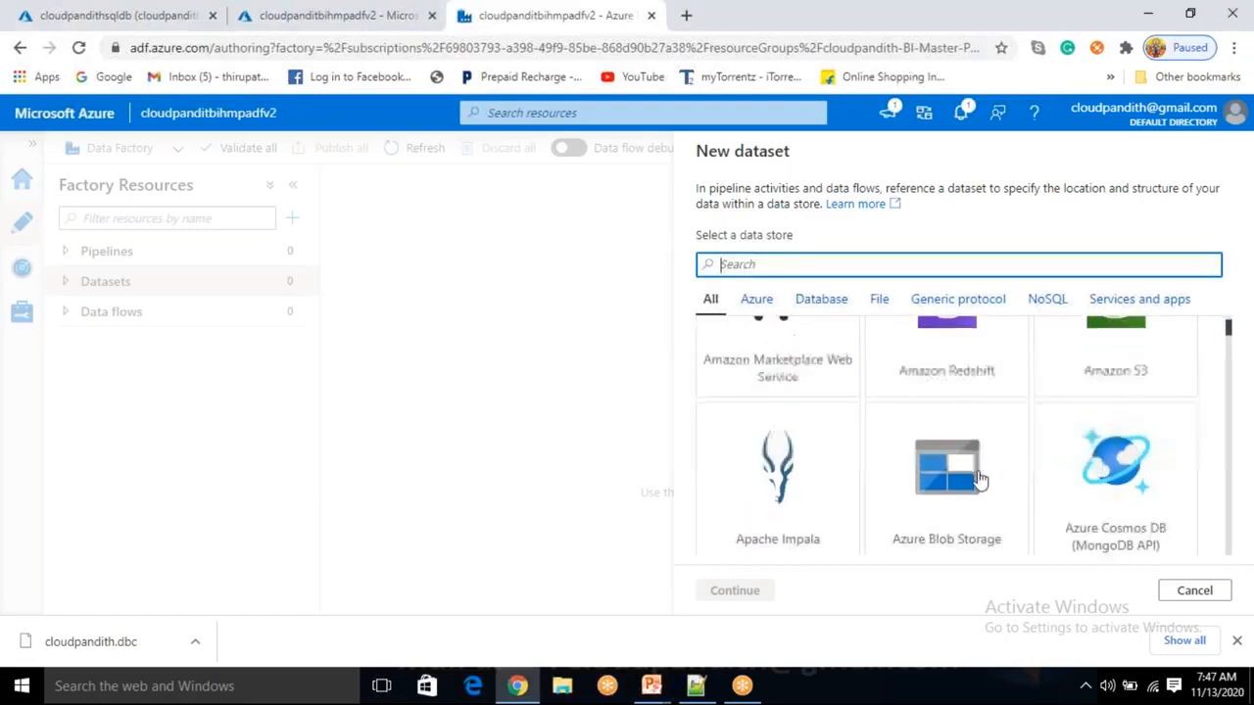
{"action": "left_click", "coordinate": [979, 478]}
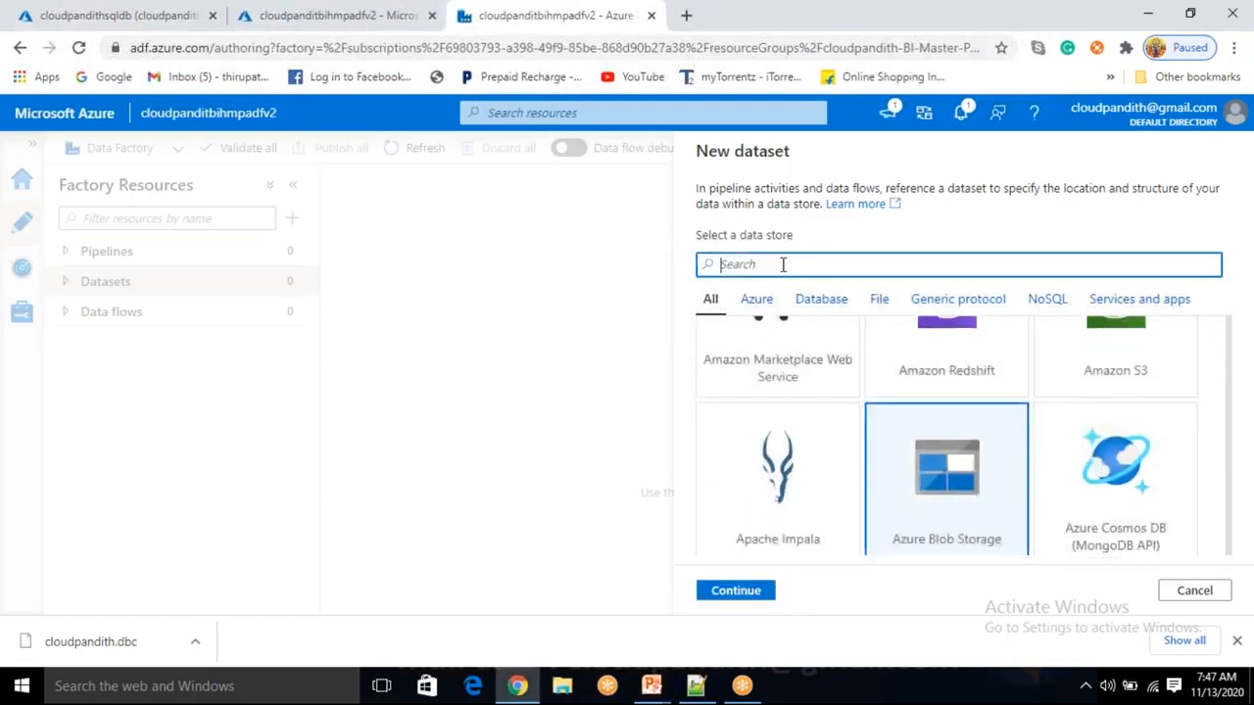
{"action": "type", "text": "sql data"}
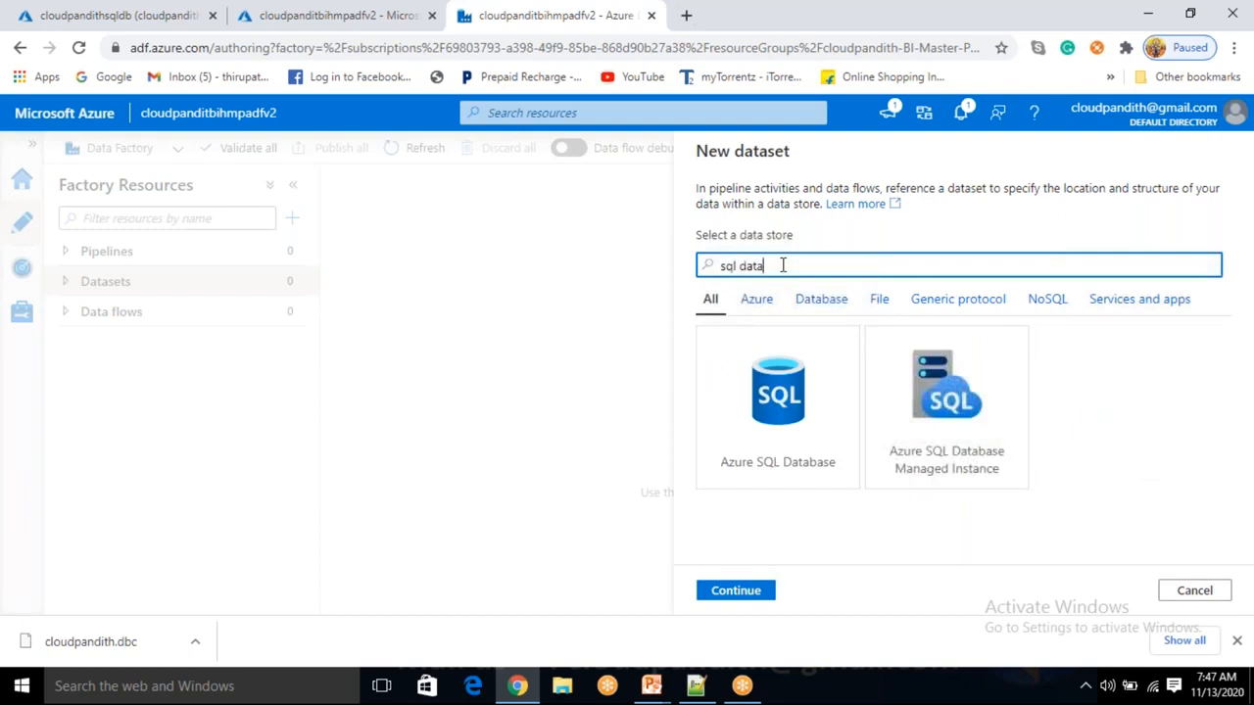
{"action": "left_click", "coordinate": [816, 448]}
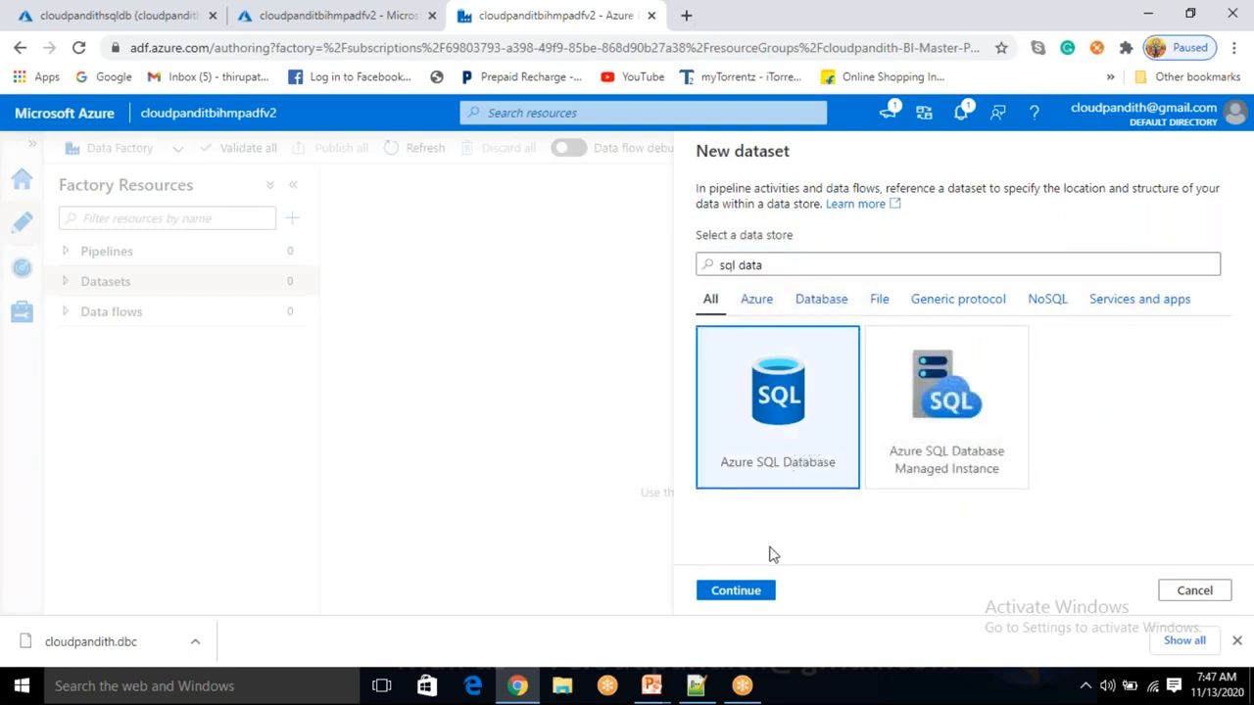
{"action": "left_click", "coordinate": [744, 590]}
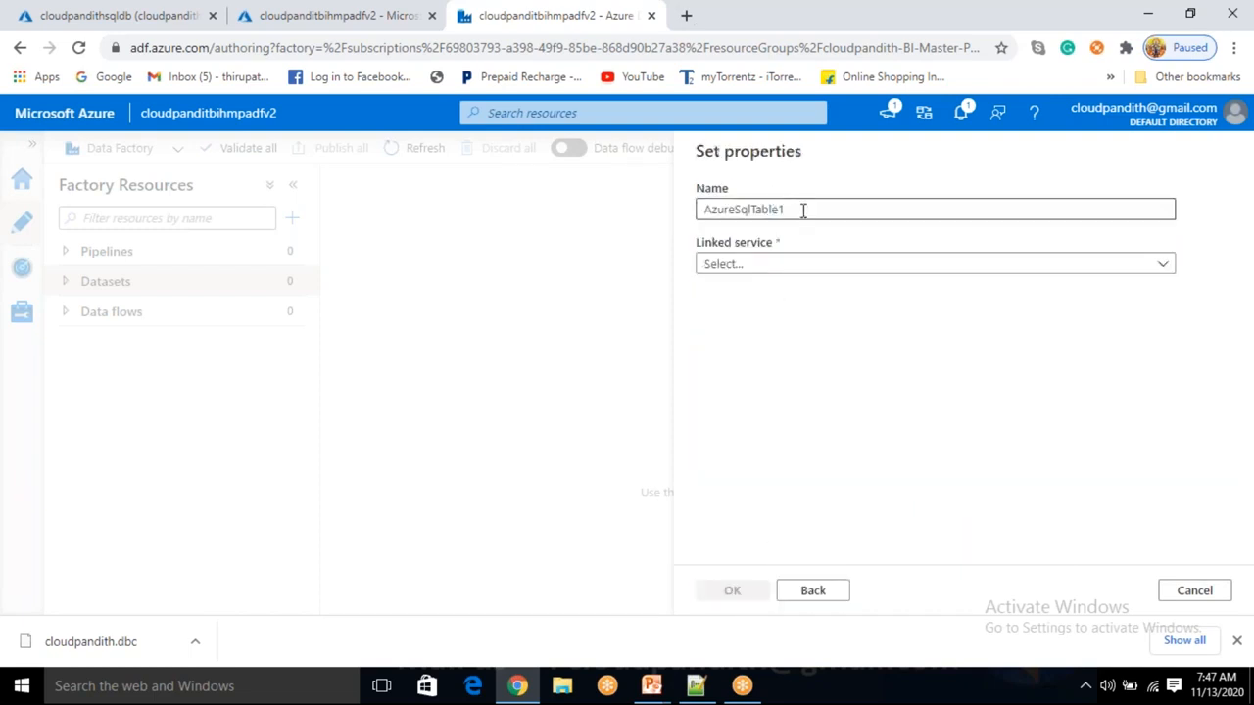
Name the dataset DS_ASDB_Fullsource.
{"action": "key", "text": "BackSpace"}
{"action": "type", "text": "DS_ASDB"}
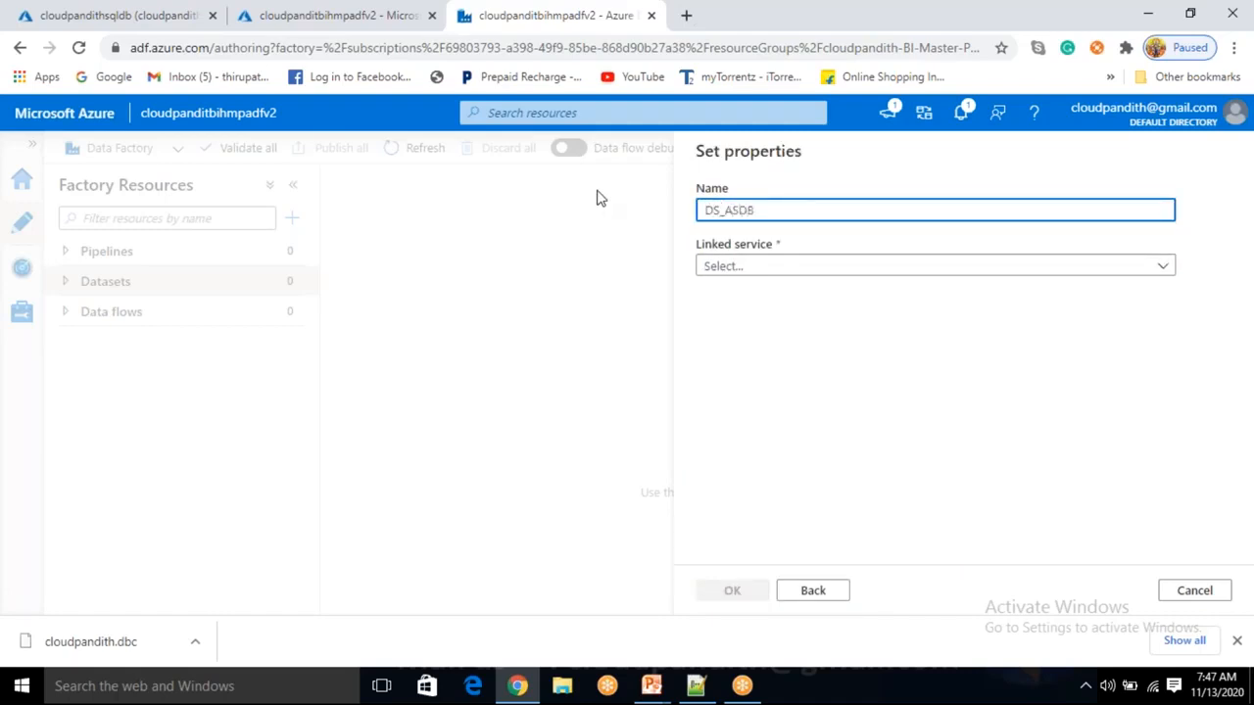
{"action": "type", "text": "_fULsOU"}
{"action": "key", "text": "BackSpace"}
{"action": "key", "text": "BackSpace"}
{"action": "type", "text": "S"}
{"action": "type", "text": "ource1"}
{"action": "key", "text": "Left"}
{"action": "key", "text": "Left"}
{"action": "type", "text": "Full"}
{"action": "key", "text": "Delete"}
{"action": "type", "text": "s"}
Link it to LS_ASDB with table dbo.CUST and create the dataset.
{"action": "left_click", "coordinate": [772, 269]}
{"action": "left_click", "coordinate": [758, 383]}
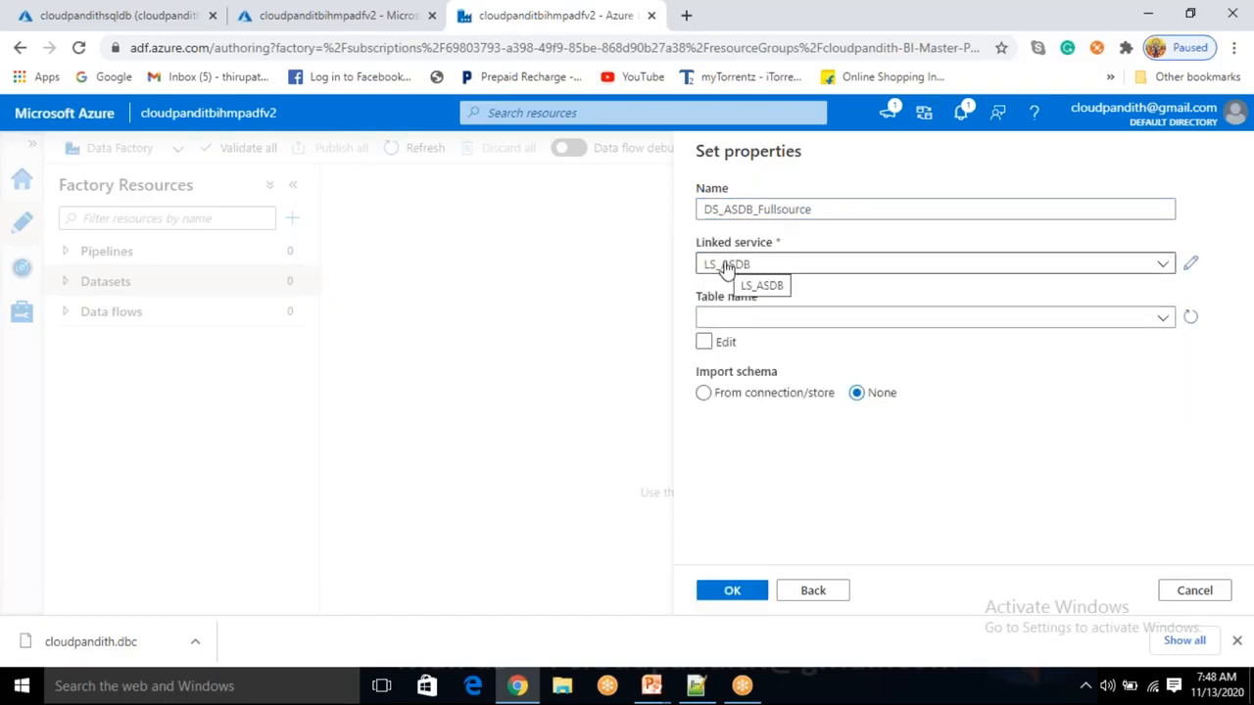
{"action": "left_click", "coordinate": [750, 320]}
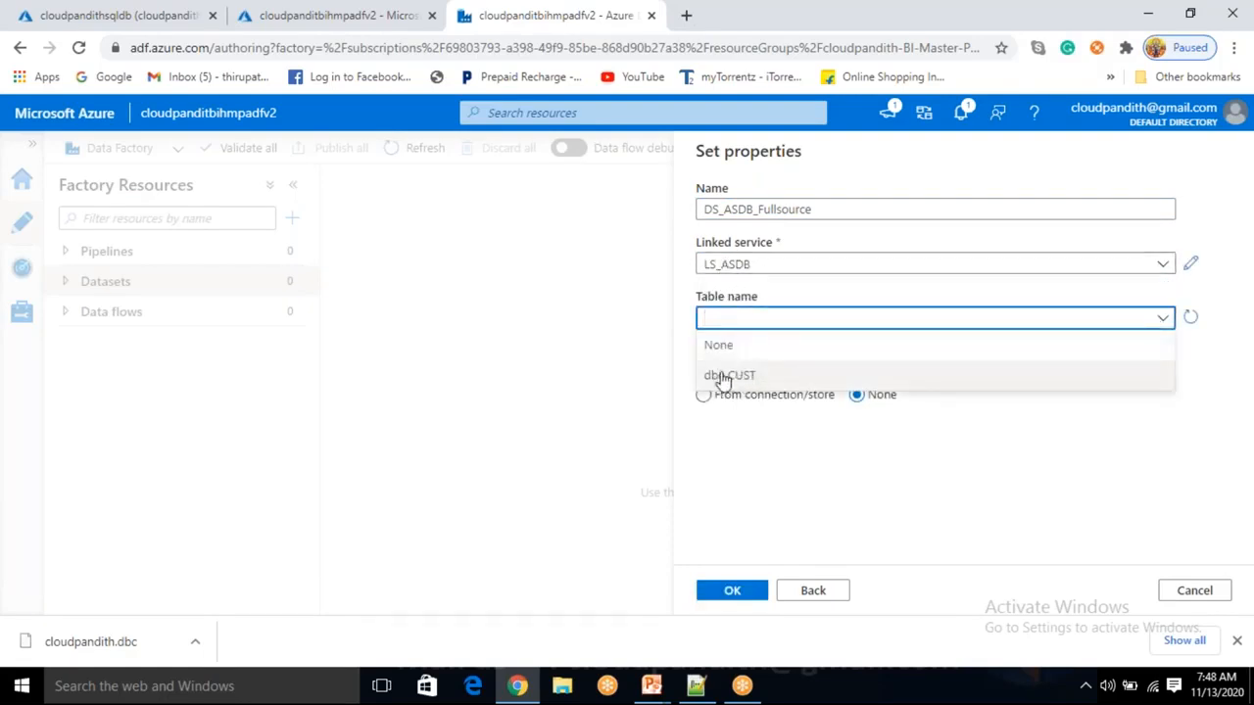
{"action": "left_click", "coordinate": [747, 377]}
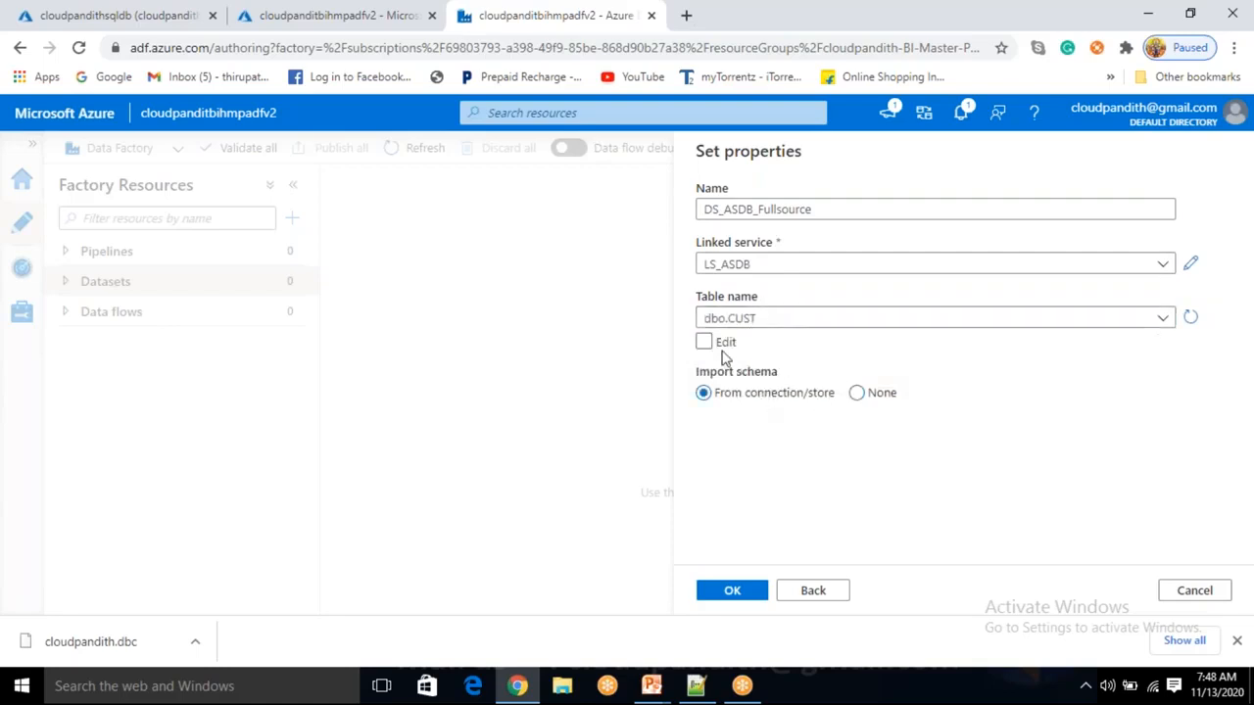
{"action": "left_click", "coordinate": [734, 591]}
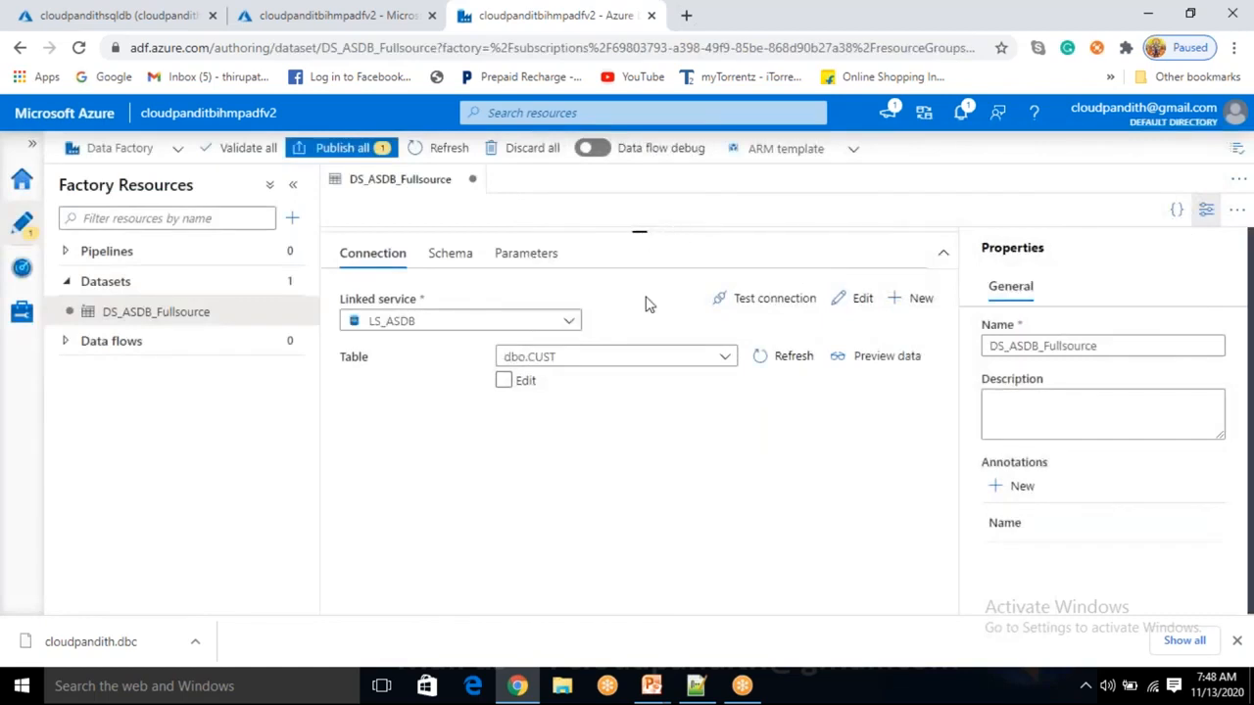
Preview the four dbo.CUST rows, close the preview, and enlarge the dataset editor.
{"action": "left_click", "coordinate": [871, 359]}
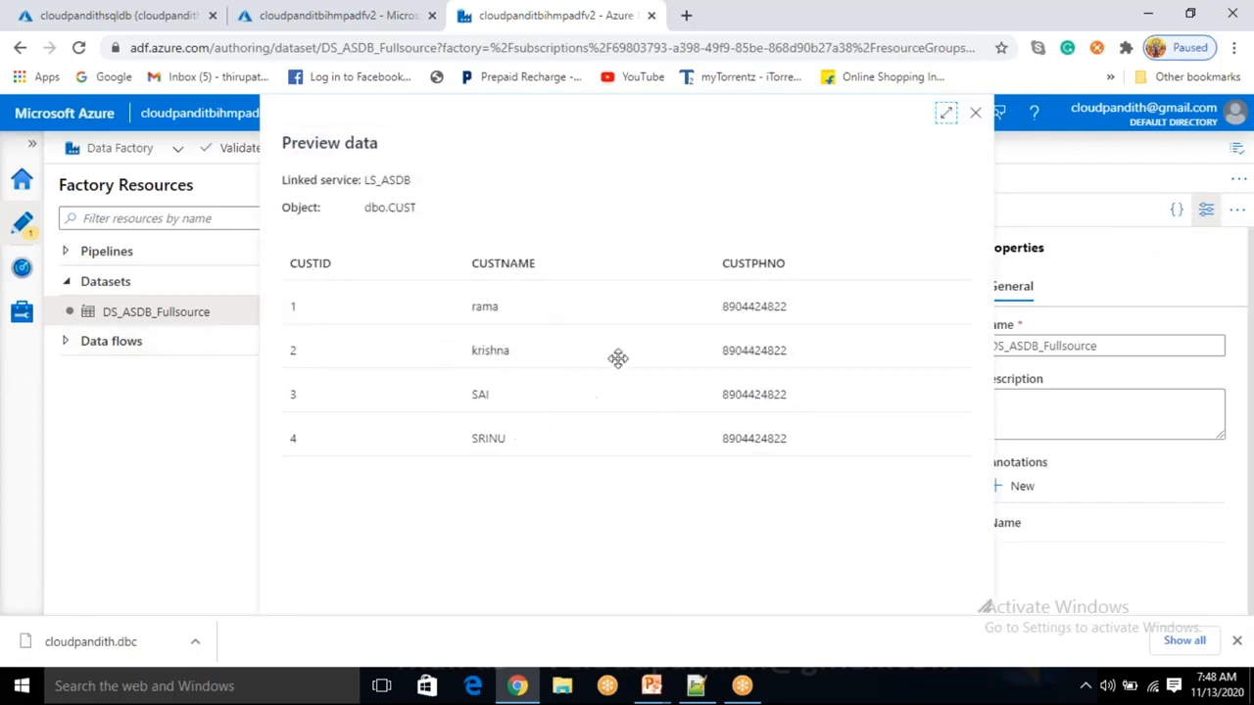
{"action": "left_click", "coordinate": [976, 118]}
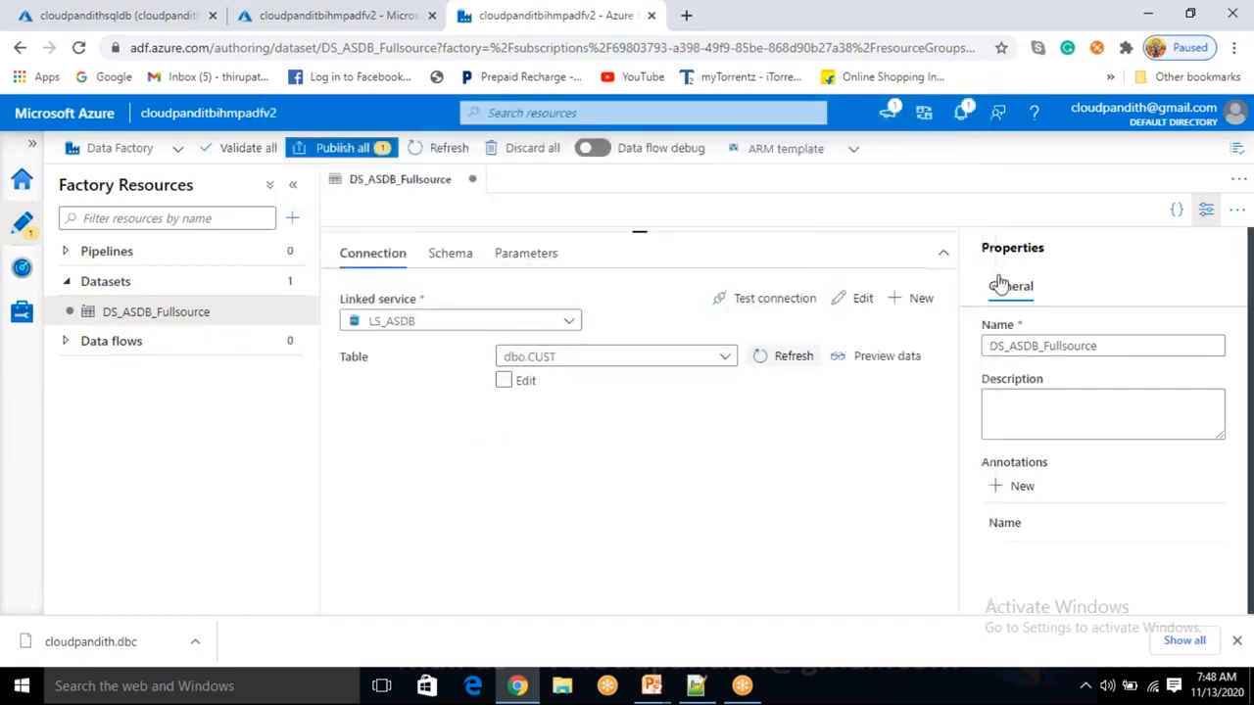
{"action": "left_click", "coordinate": [1206, 212]}
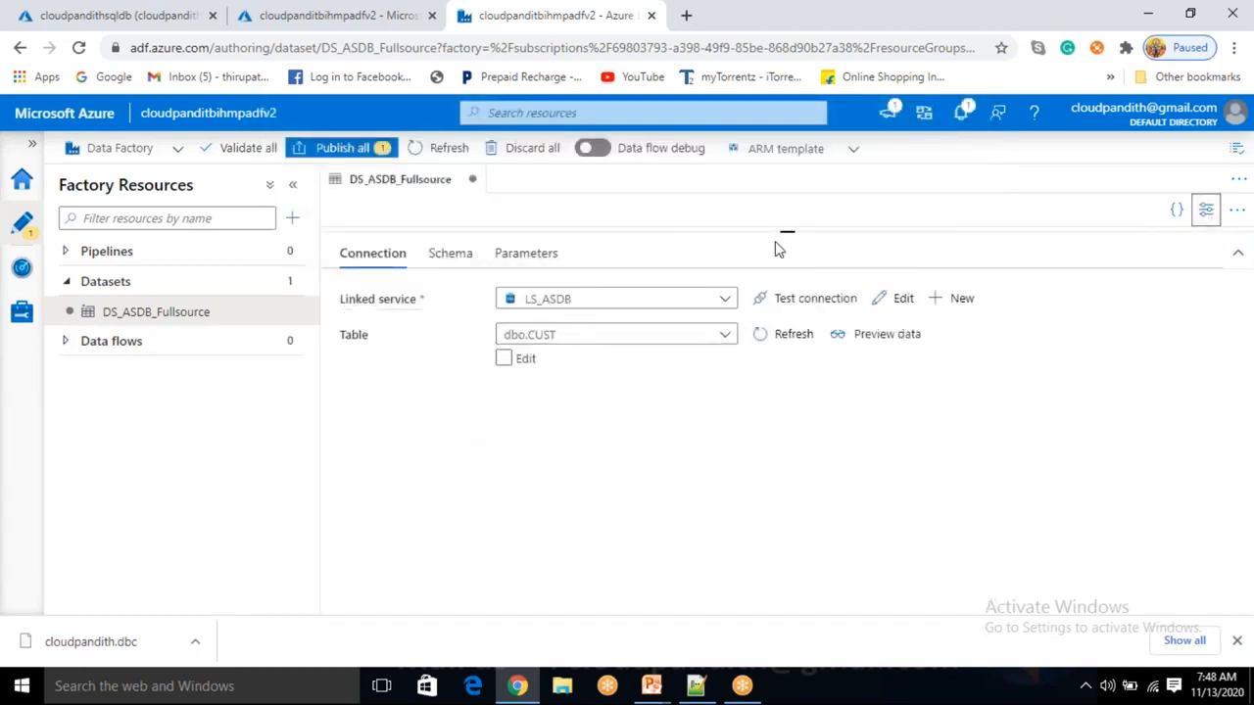
{"action": "left_click_drag", "start_coordinate": [786, 231], "coordinate": [819, 416]}
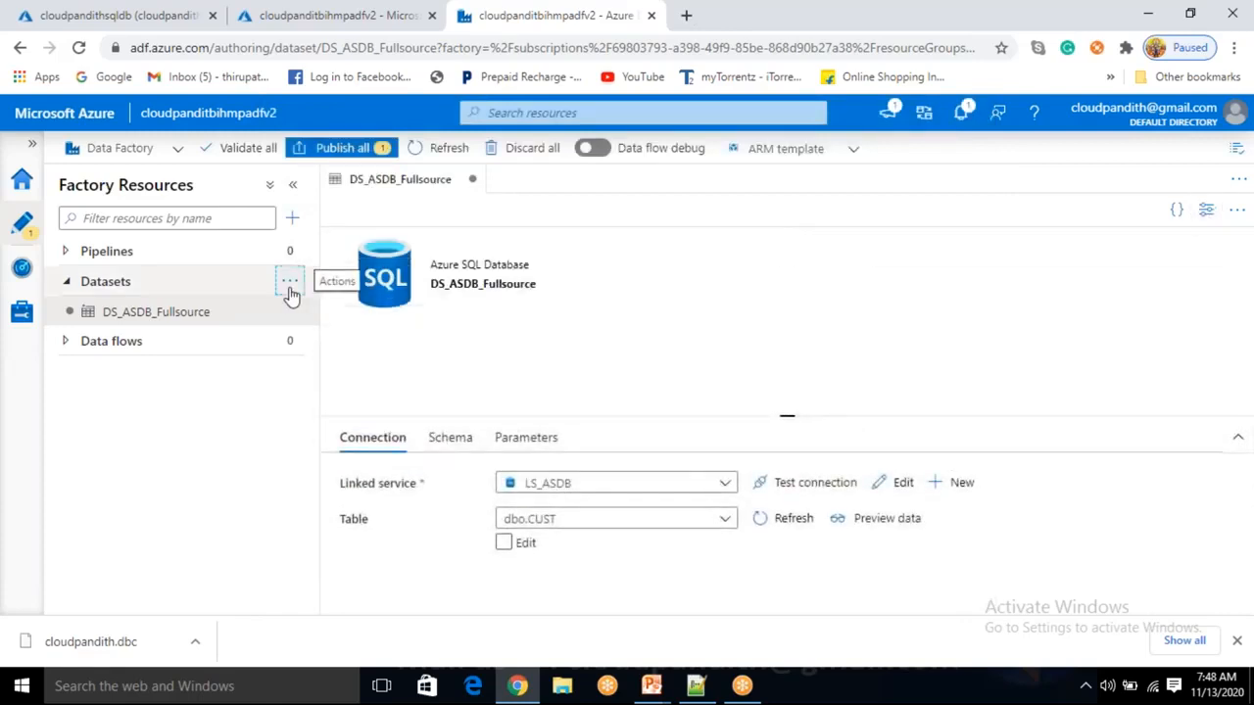
{"action": "left_click", "coordinate": [292, 283]}
{"action": "left_click", "coordinate": [319, 315]}
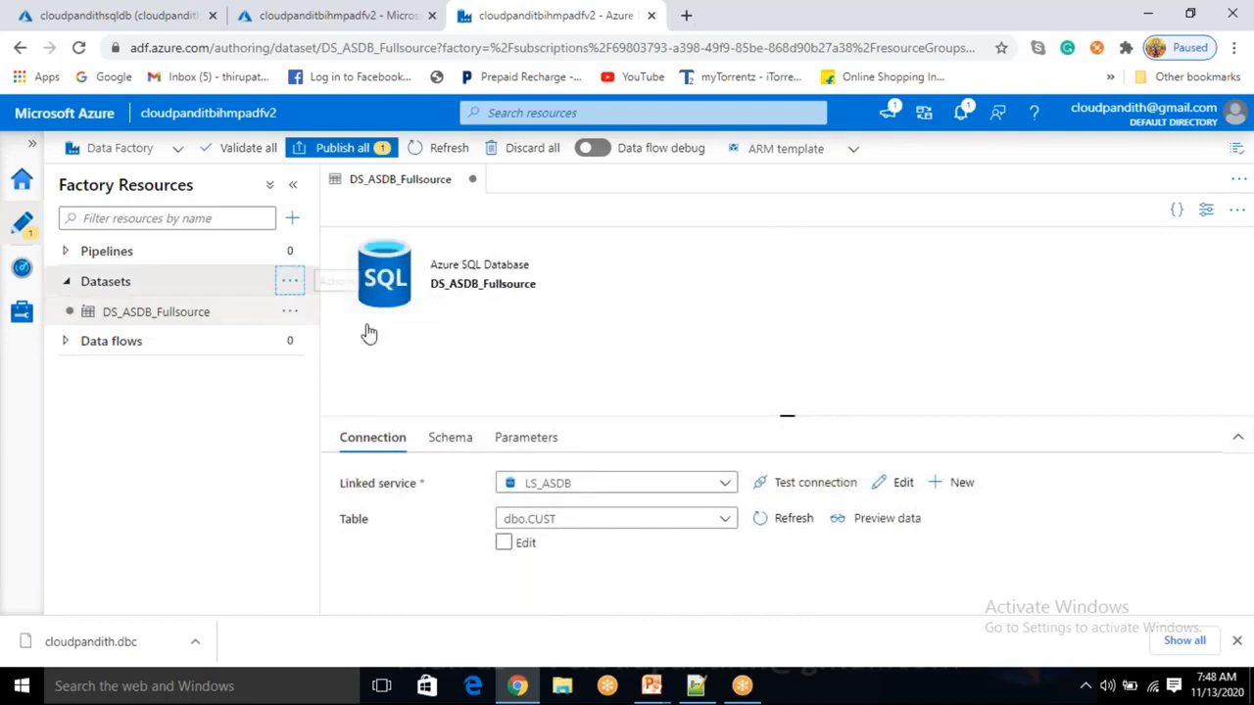
Pick Azure SQL Database from the Azure data stores for the second dataset and continue.
{"action": "scroll", "coordinate": [977, 537], "scroll_direction": "down", "scroll_amount": 2}
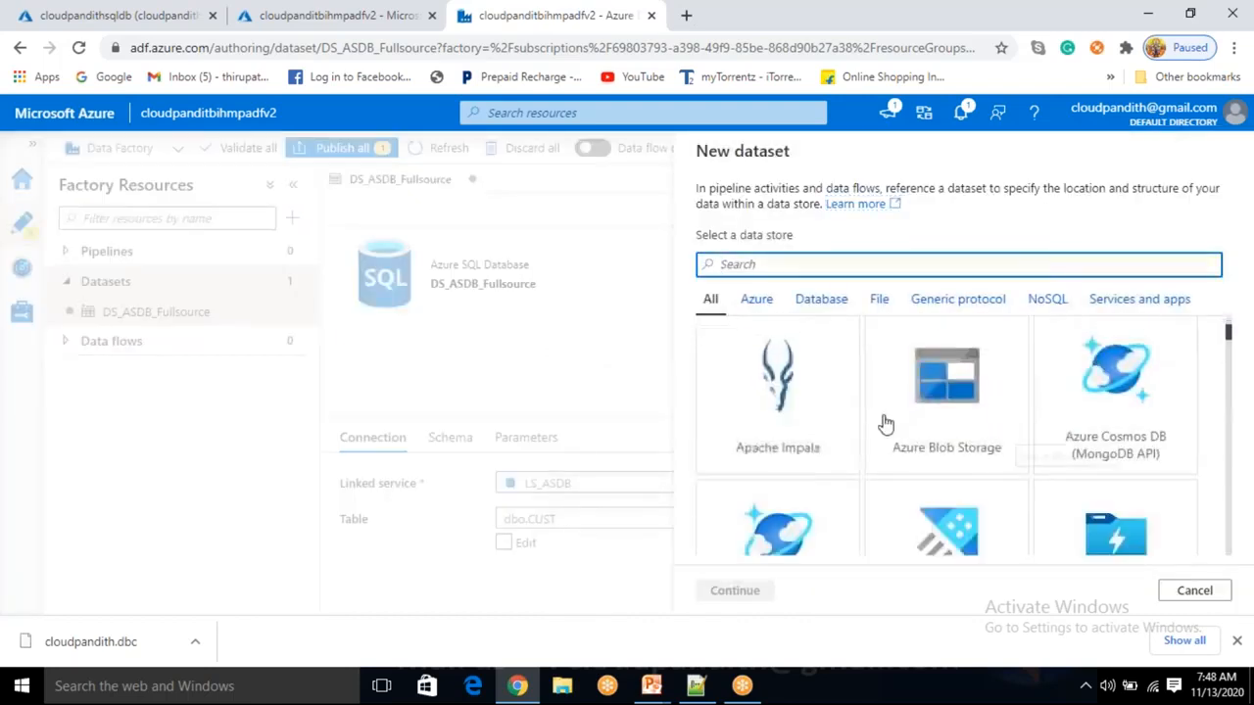
{"action": "left_click", "coordinate": [811, 302]}
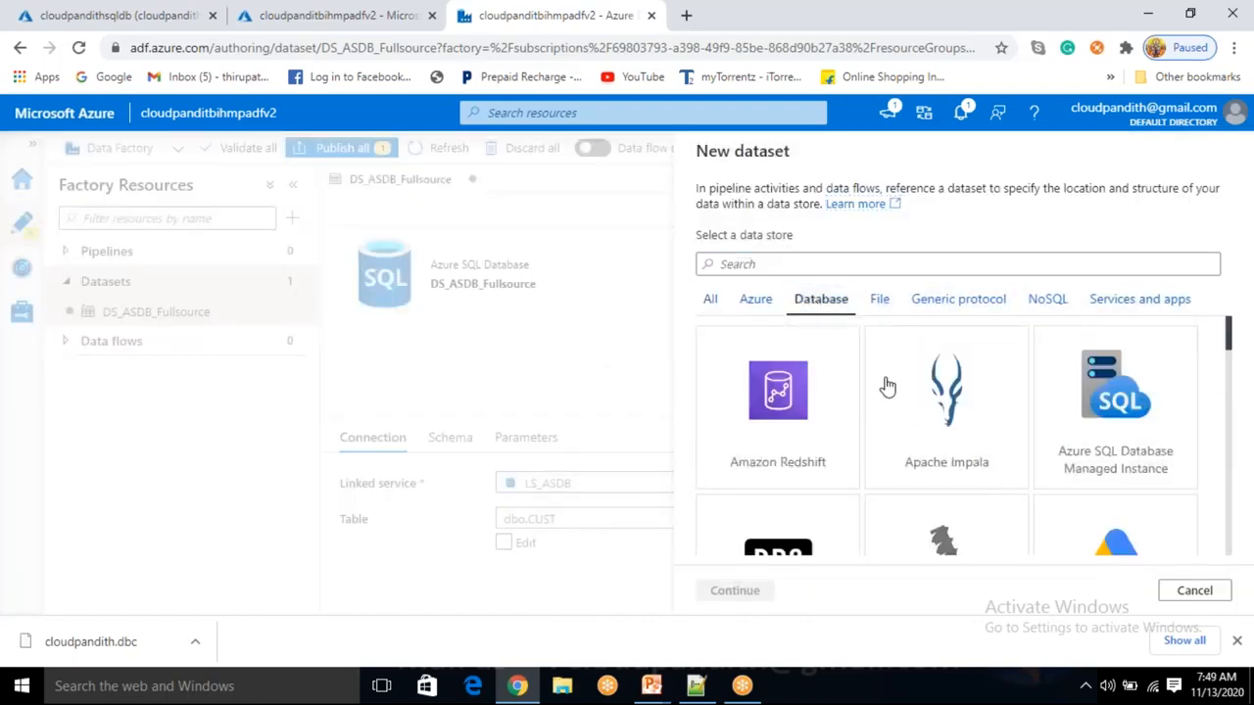
{"action": "scroll", "coordinate": [889, 406], "scroll_direction": "down", "scroll_amount": 5}
{"action": "scroll", "coordinate": [901, 453], "scroll_direction": "down", "scroll_amount": 8}
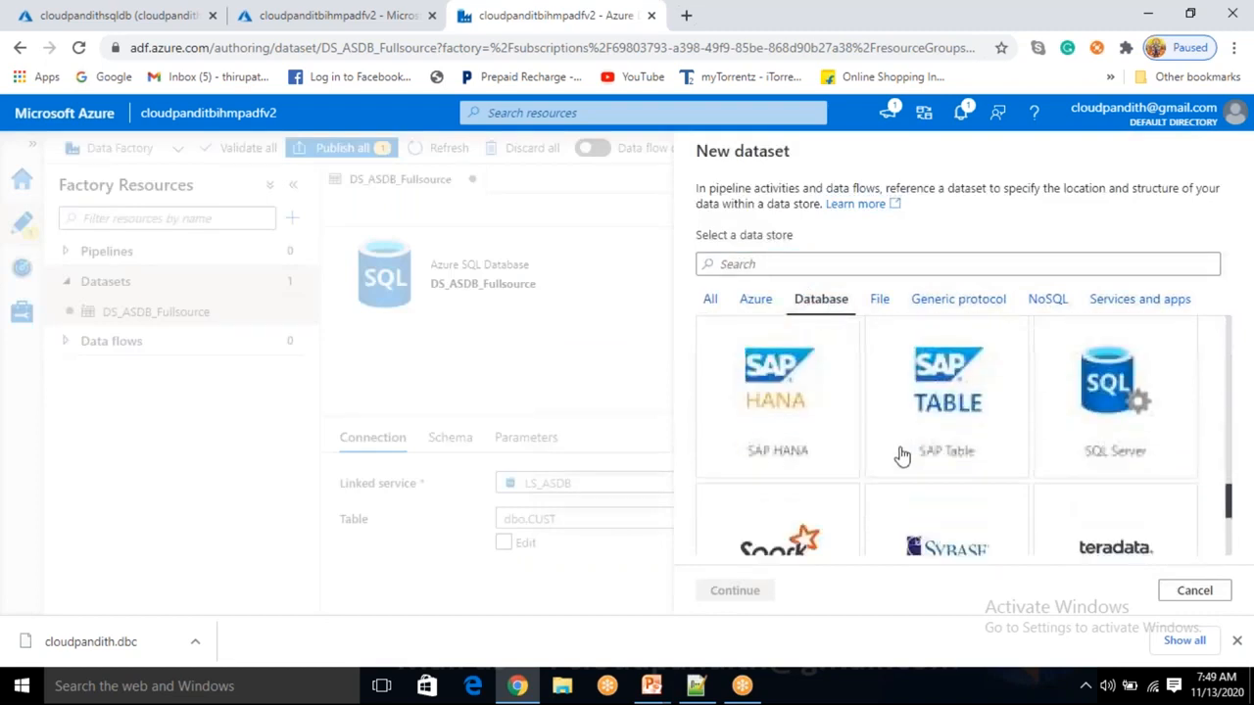
{"action": "scroll", "coordinate": [901, 452], "scroll_direction": "up", "scroll_amount": 2}
{"action": "scroll", "coordinate": [881, 408], "scroll_direction": "down", "scroll_amount": 2}
{"action": "scroll", "coordinate": [882, 408], "scroll_direction": "up", "scroll_amount": 6}
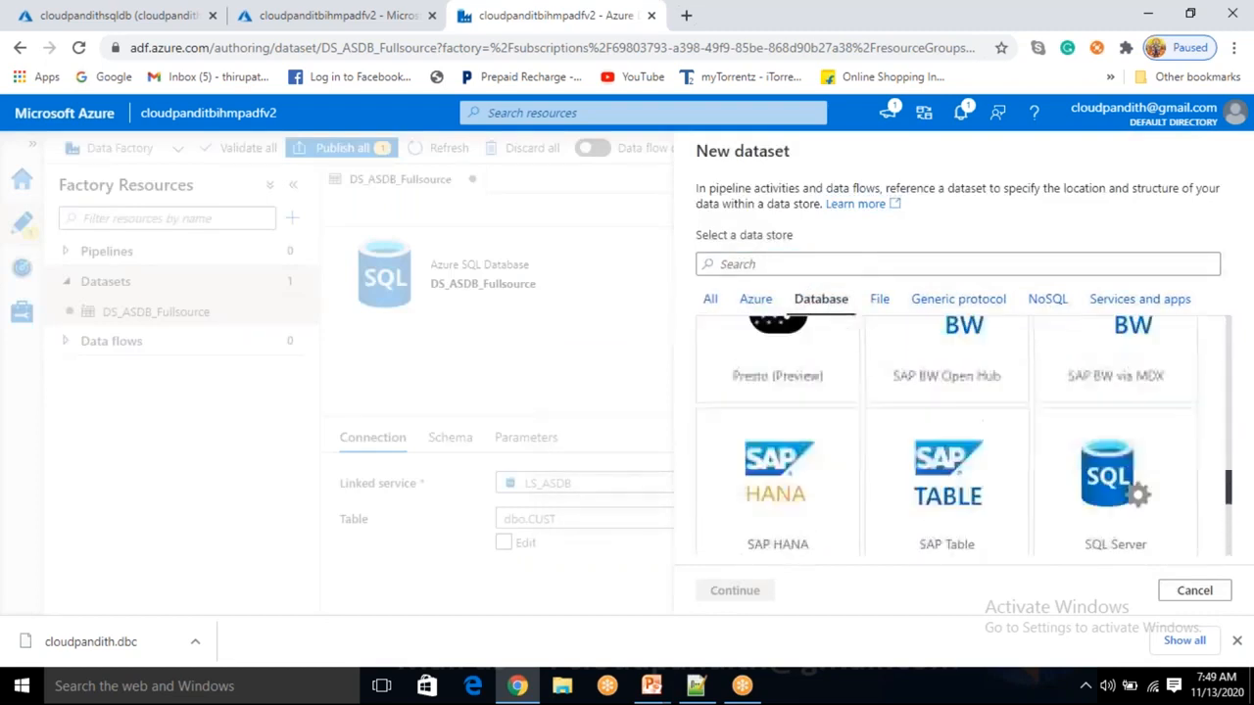
{"action": "left_click", "coordinate": [750, 305]}
{"action": "scroll", "coordinate": [856, 425], "scroll_direction": "down", "scroll_amount": 4}
{"action": "scroll", "coordinate": [856, 425], "scroll_direction": "up", "scroll_amount": 2}
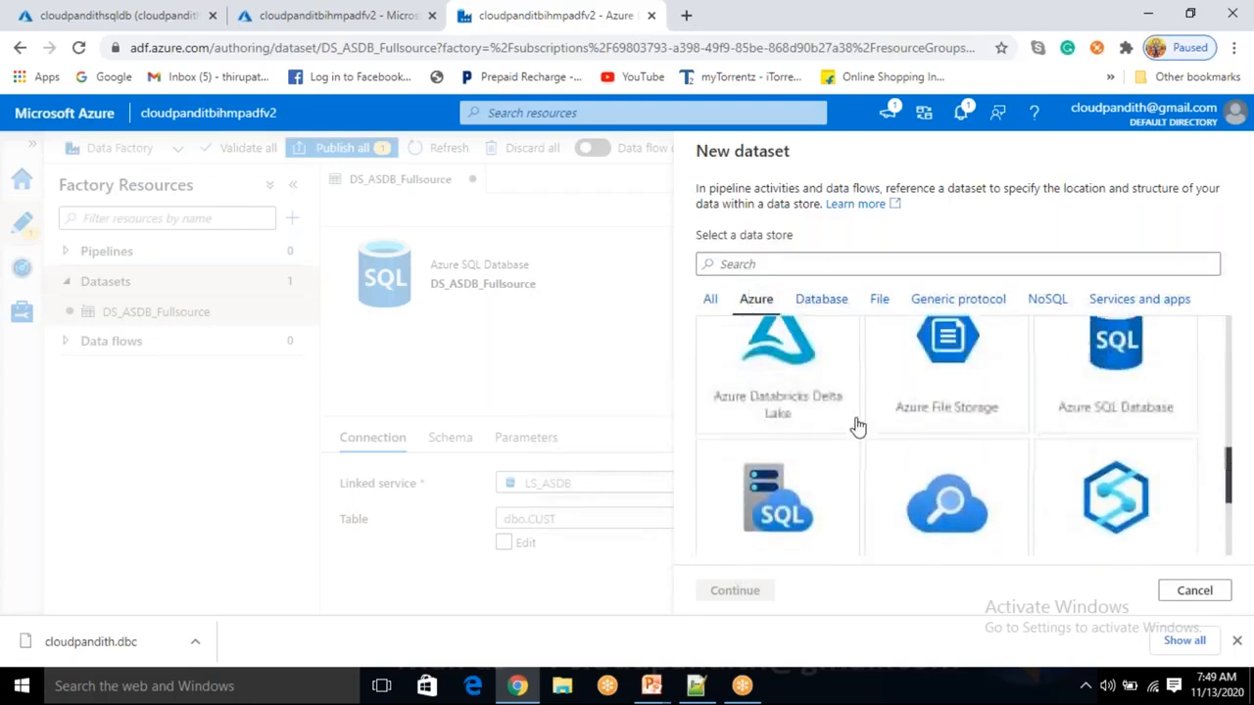
{"action": "left_click", "coordinate": [1124, 413]}
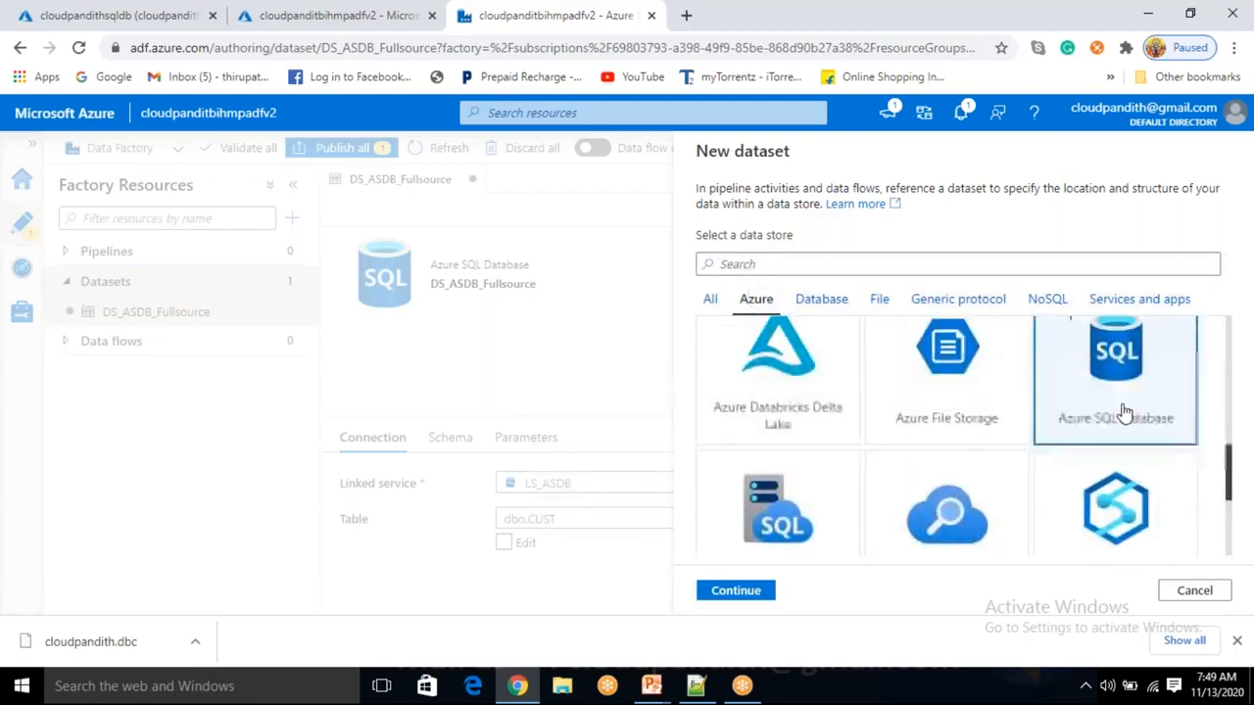
{"action": "left_click", "coordinate": [732, 592]}
{"action": "double_click", "coordinate": [813, 212]}
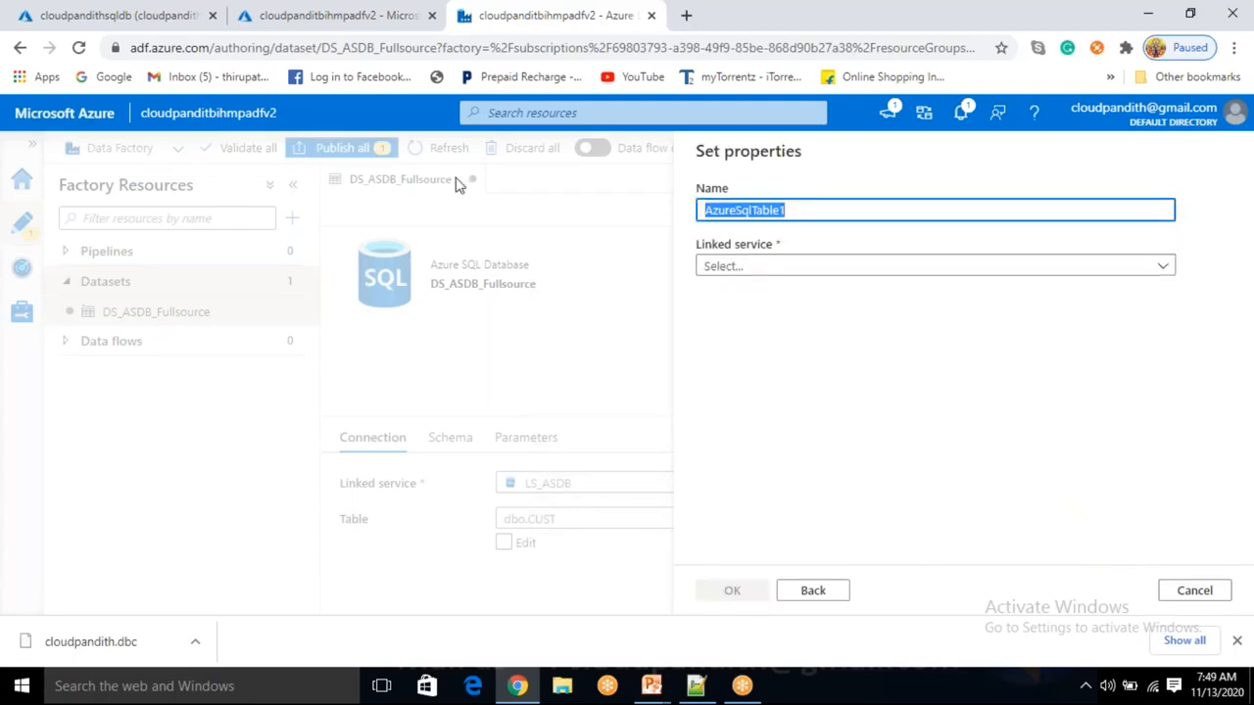
Name the dataset DS_ASDB_Fullsink on LS_ASDB and switch the table to manual entry.
{"action": "type", "text": "DS_ASDB_Fullsink"}
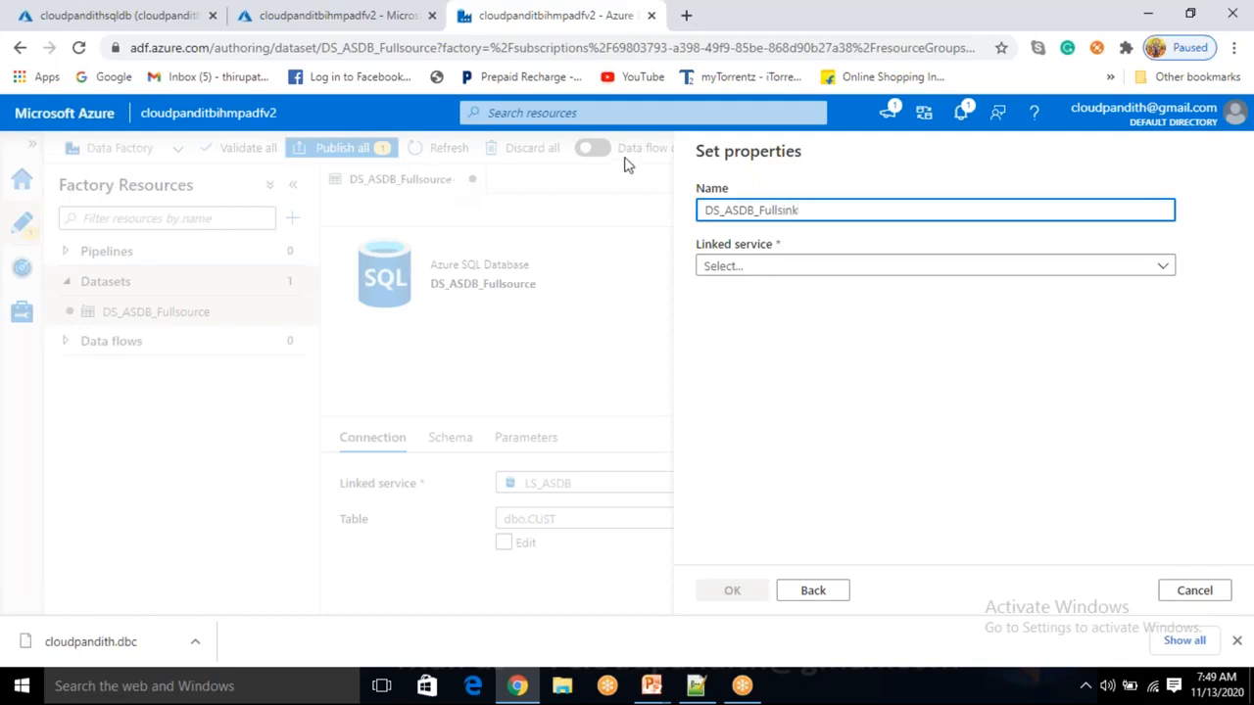
{"action": "left_click", "coordinate": [716, 272]}
{"action": "left_click", "coordinate": [745, 380]}
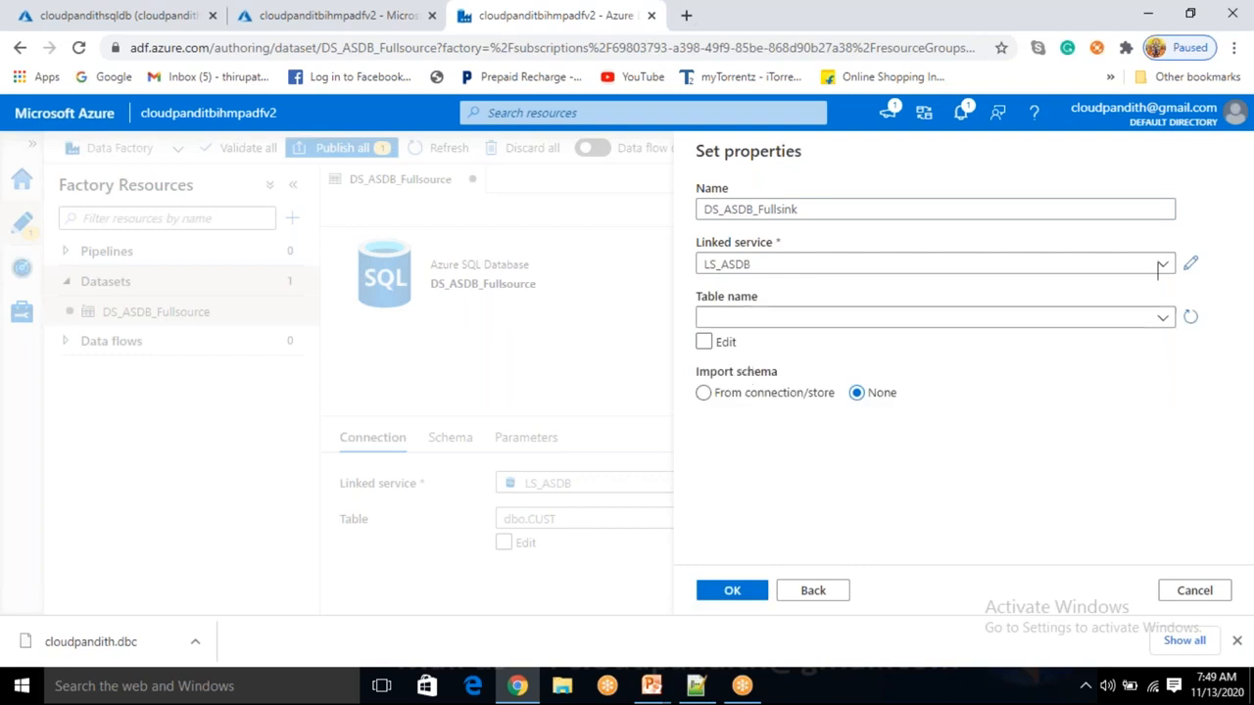
{"action": "left_click", "coordinate": [793, 322]}
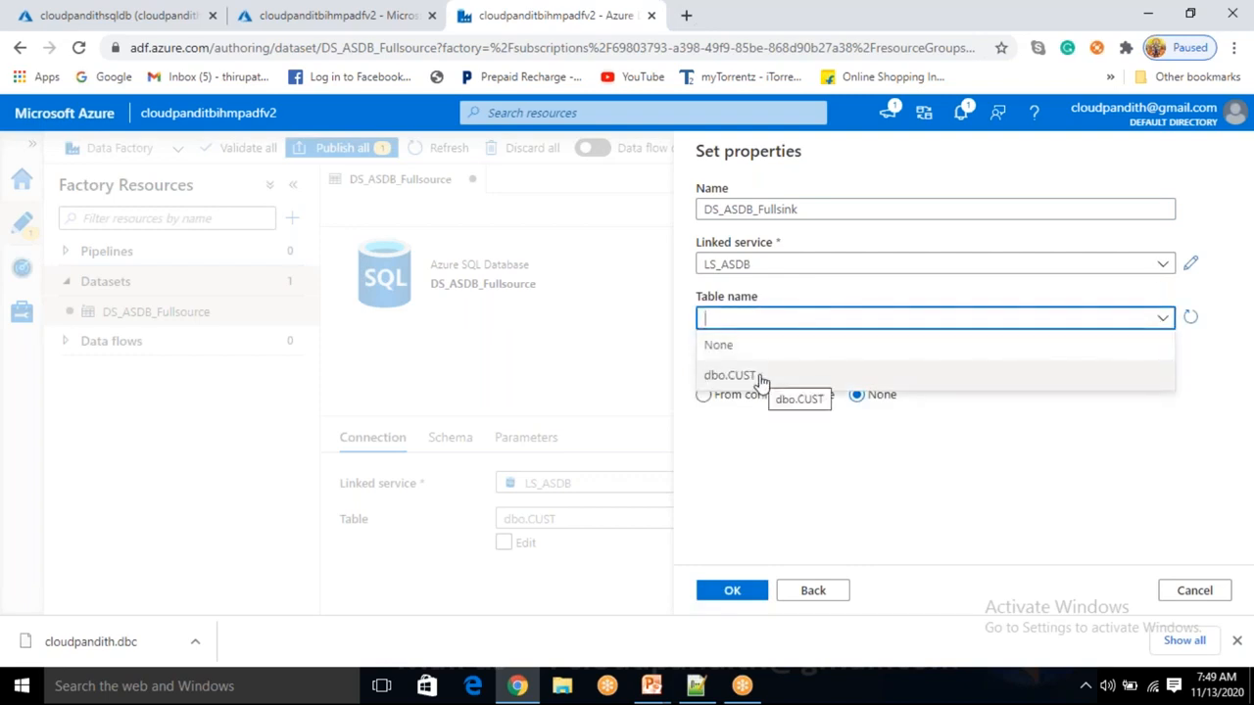
{"action": "left_click", "coordinate": [778, 450]}
{"action": "left_click", "coordinate": [704, 343]}
{"action": "left_click", "coordinate": [704, 342]}
Enter table dbo.cust_full and create the dataset; schema import fails with invalid object name.
{"action": "left_click", "coordinate": [1036, 312]}
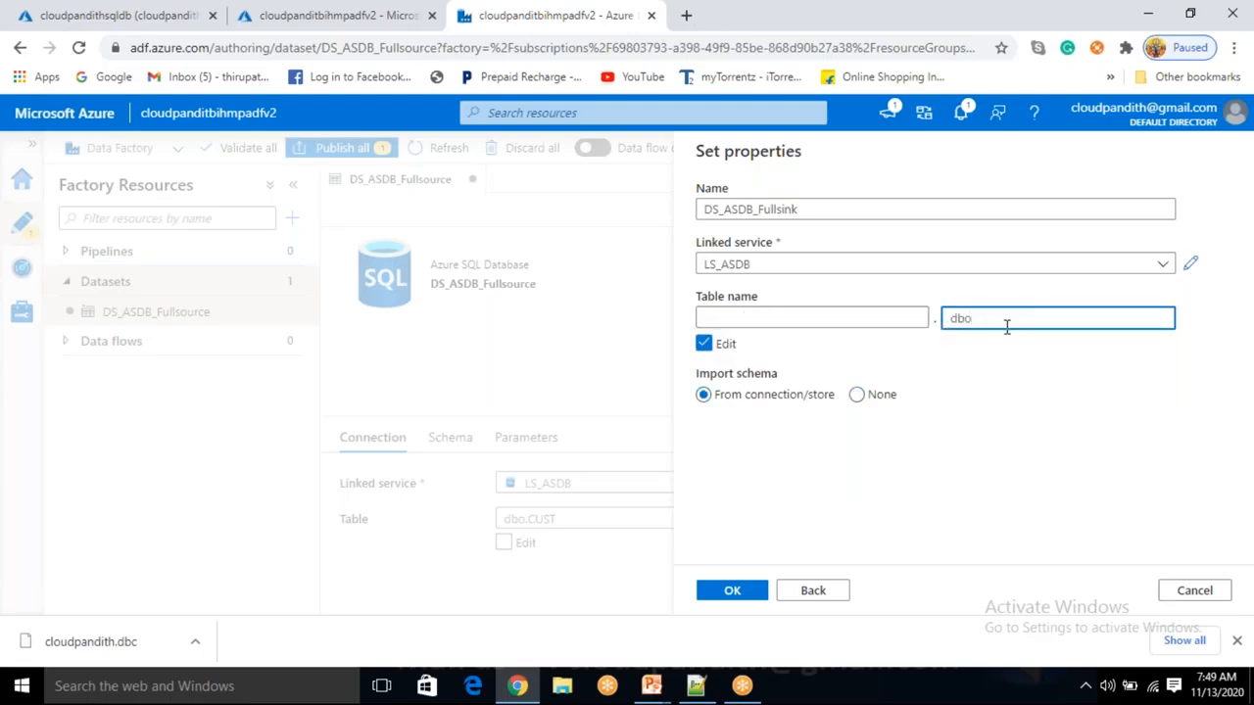
{"action": "type", "text": "cust_full"}
{"action": "left_click", "coordinate": [819, 317]}
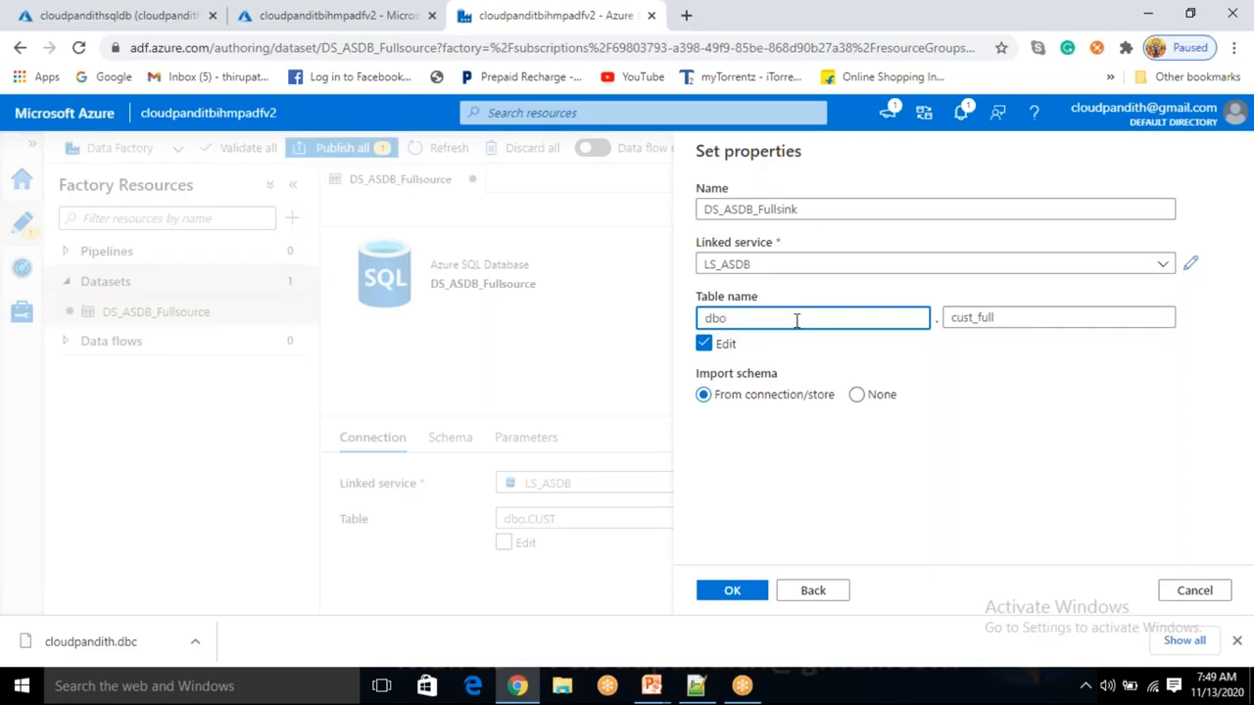
{"action": "left_click_drag", "start_coordinate": [720, 318], "coordinate": [700, 318]}
{"action": "left_click", "coordinate": [728, 318]}
{"action": "left_click_drag", "start_coordinate": [1035, 313], "coordinate": [948, 317]}
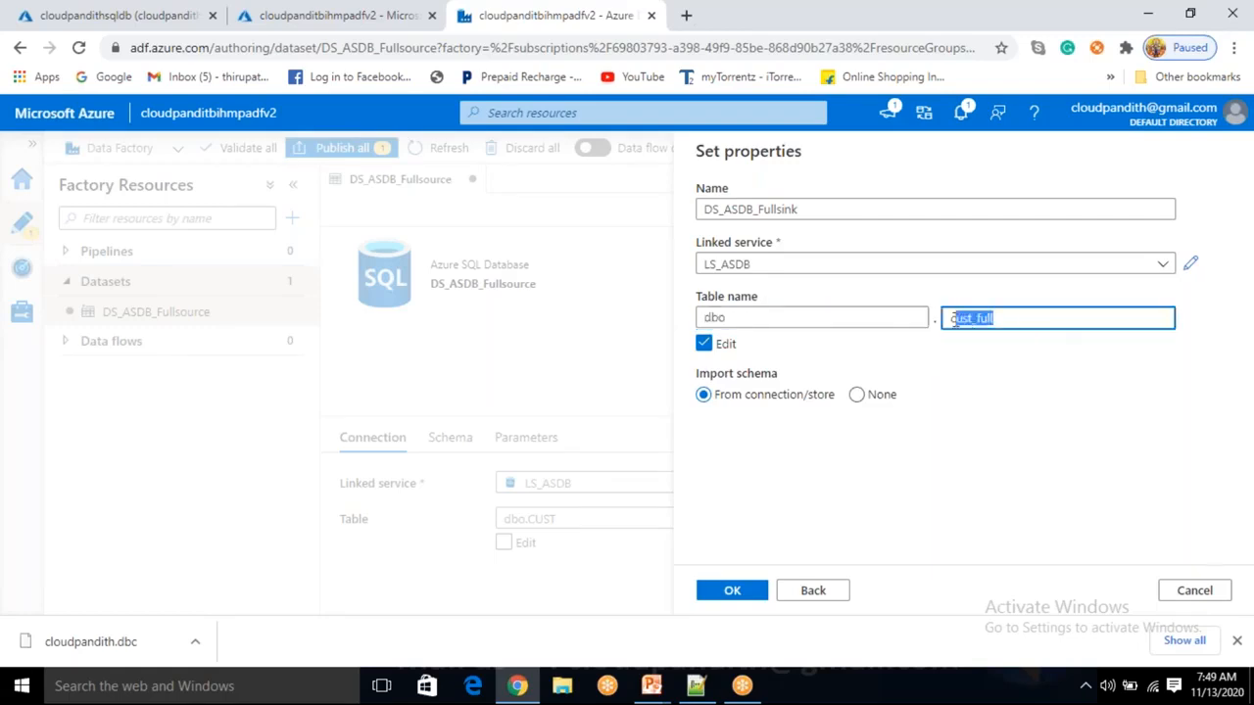
{"action": "left_click", "coordinate": [773, 320]}
{"action": "left_click_drag", "start_coordinate": [773, 320], "coordinate": [701, 318]}
{"action": "left_click_drag", "start_coordinate": [993, 318], "coordinate": [946, 319]}
{"action": "left_click", "coordinate": [884, 502]}
{"action": "left_click", "coordinate": [719, 598]}
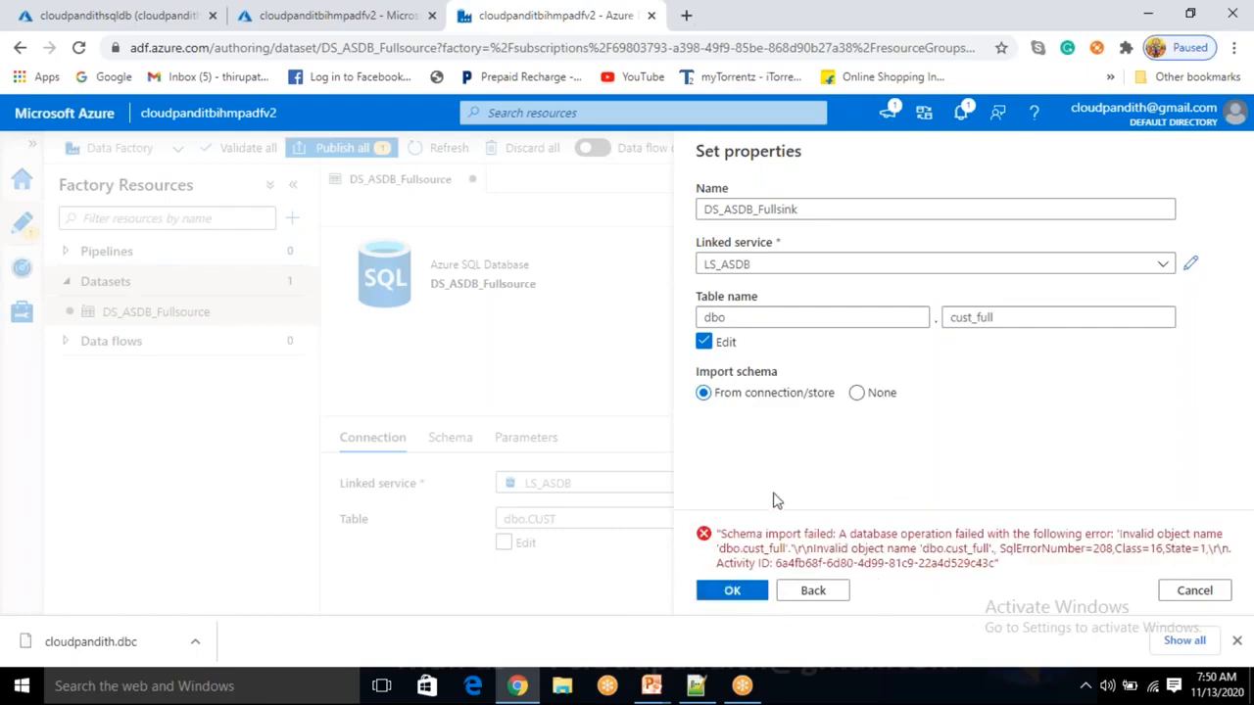
Set Import schema to None and create DS_ASDB_Fullsink on dbo.cust_full.
{"action": "left_click_drag", "start_coordinate": [865, 535], "coordinate": [988, 537]}
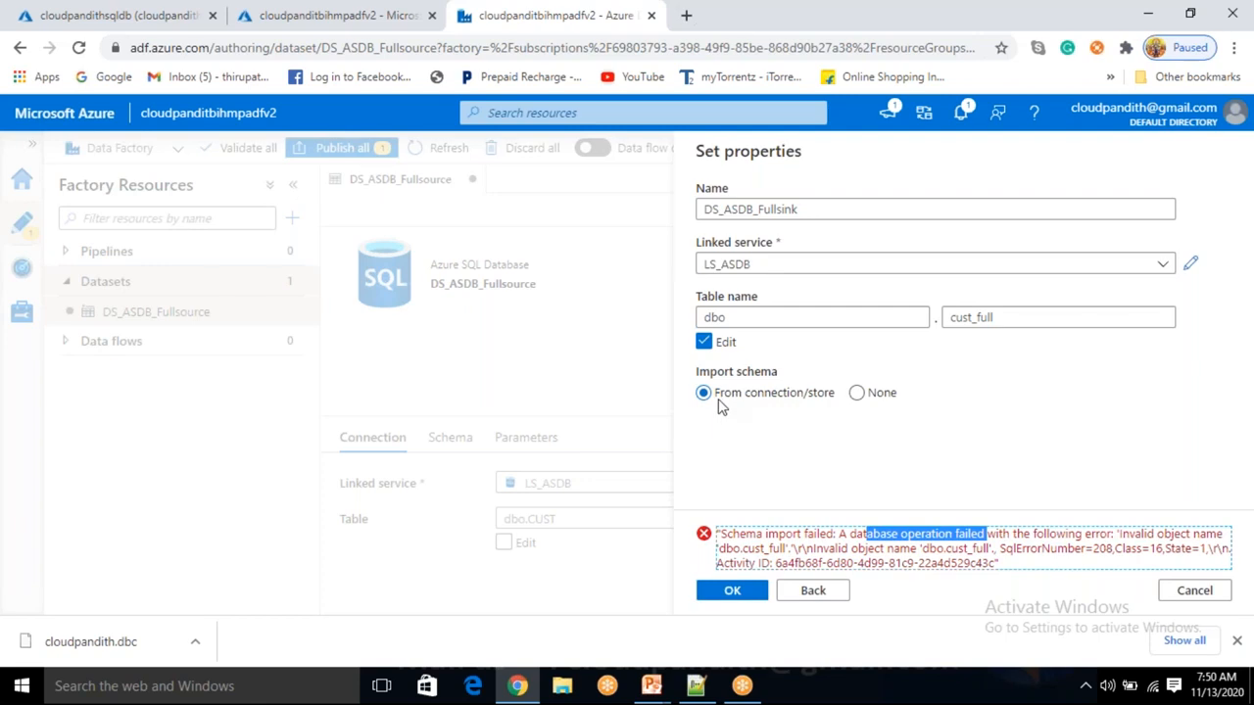
{"action": "left_click_drag", "start_coordinate": [1060, 321], "coordinate": [952, 319]}
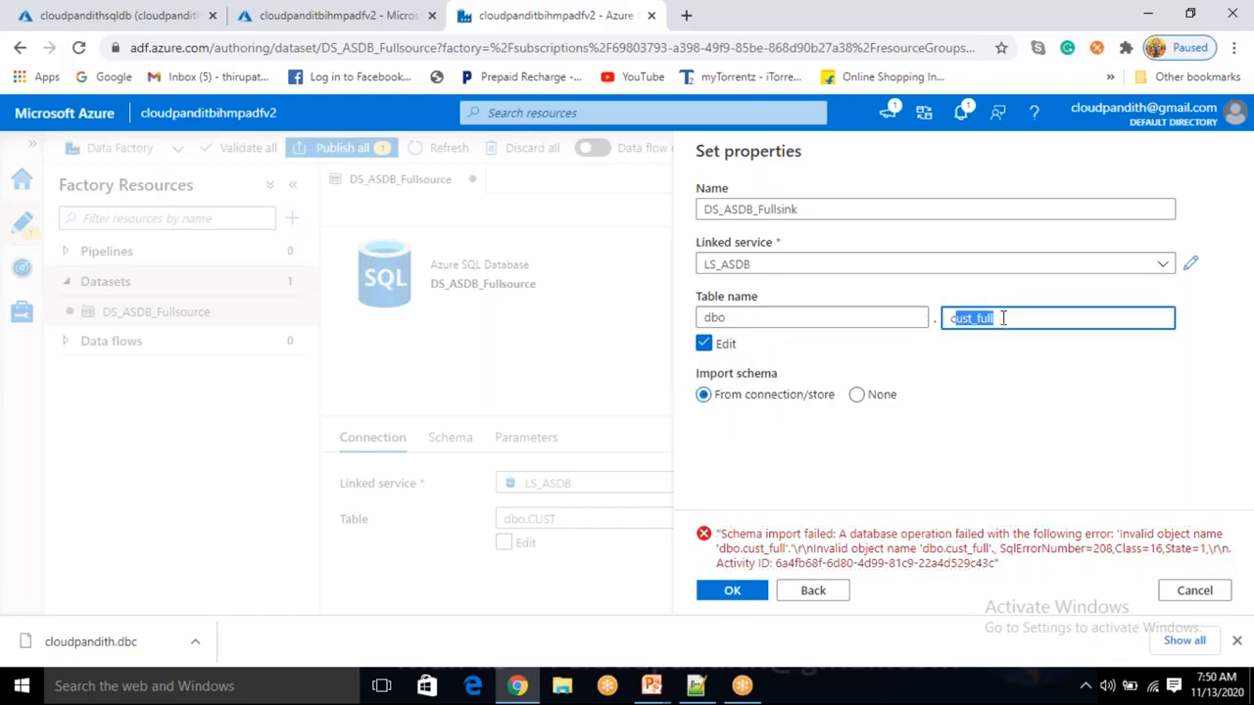
{"action": "left_click", "coordinate": [856, 393]}
{"action": "left_click", "coordinate": [744, 597]}
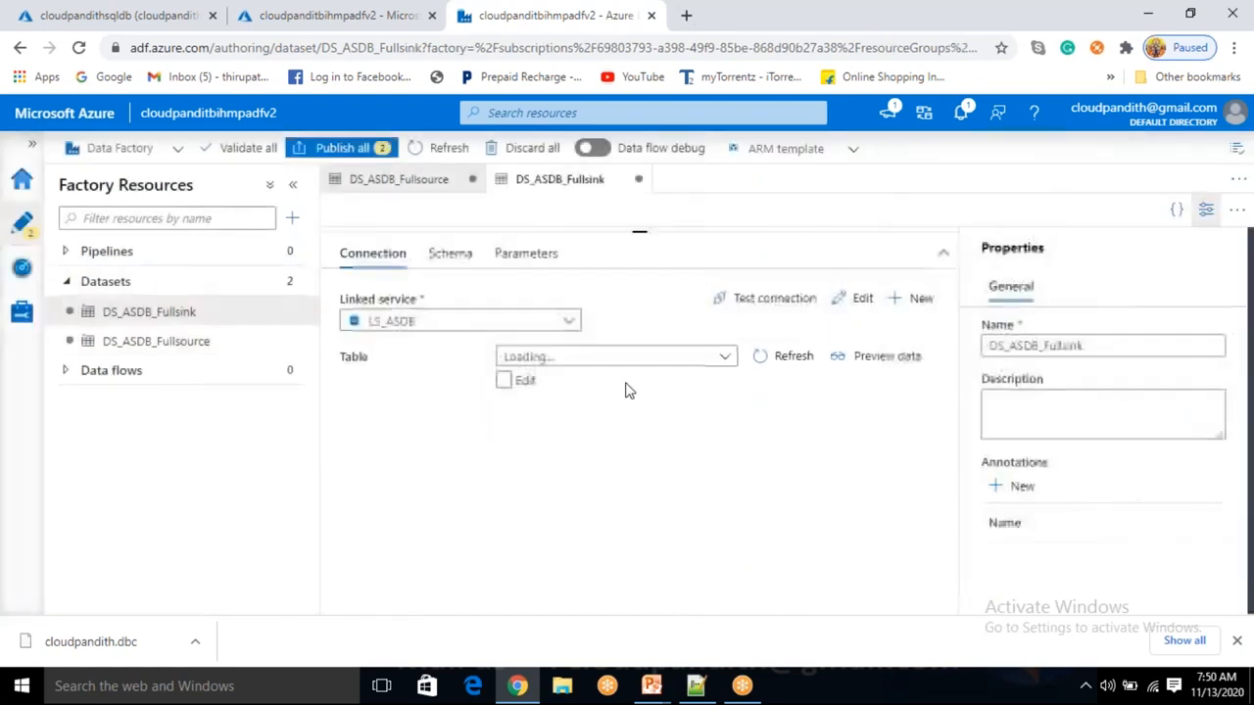
{"action": "left_click_drag", "start_coordinate": [638, 230], "coordinate": [639, 467]}
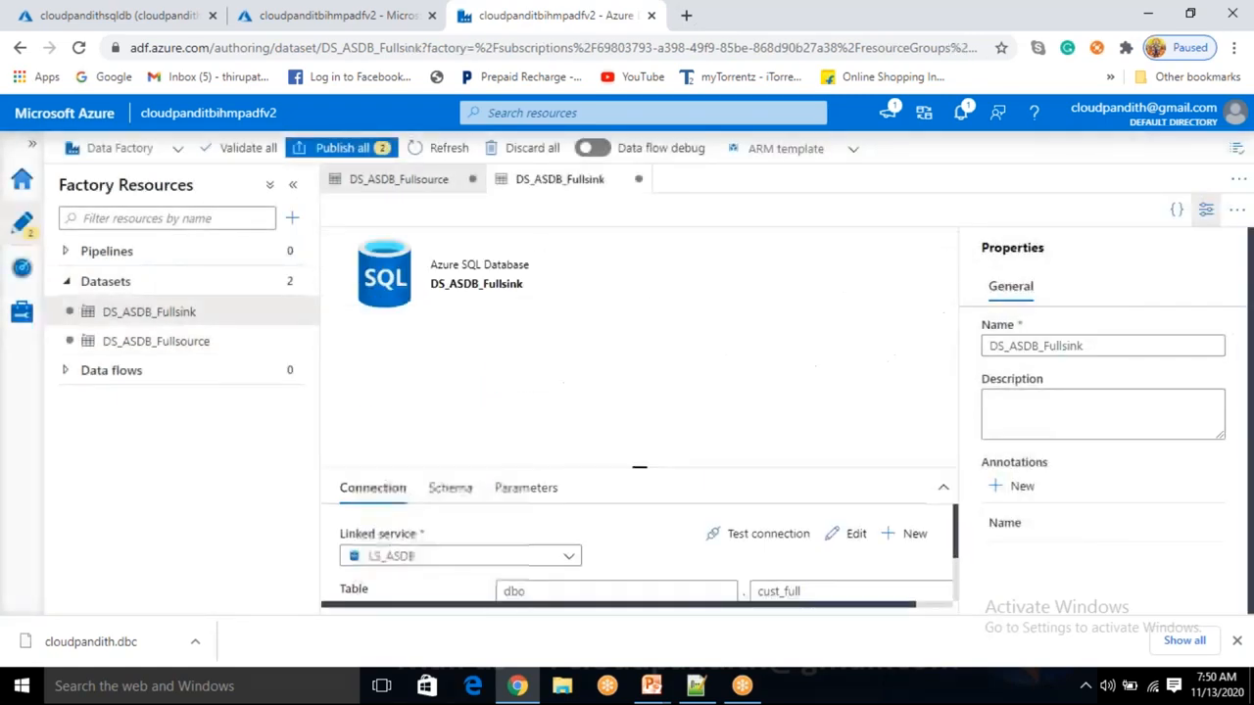
{"action": "left_click", "coordinate": [292, 218]}
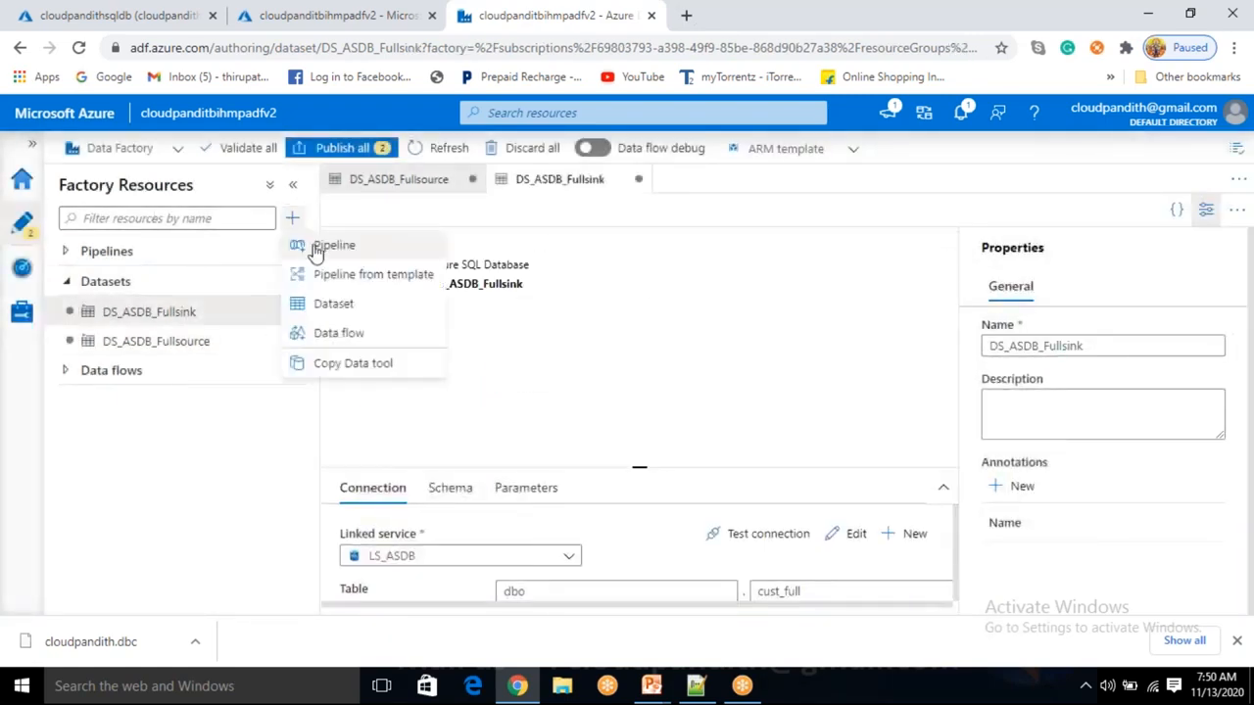
Add a pipeline named PL_DATA_SQLDB_FULLLOAD and hide its Properties pane.
{"action": "left_click", "coordinate": [316, 252]}
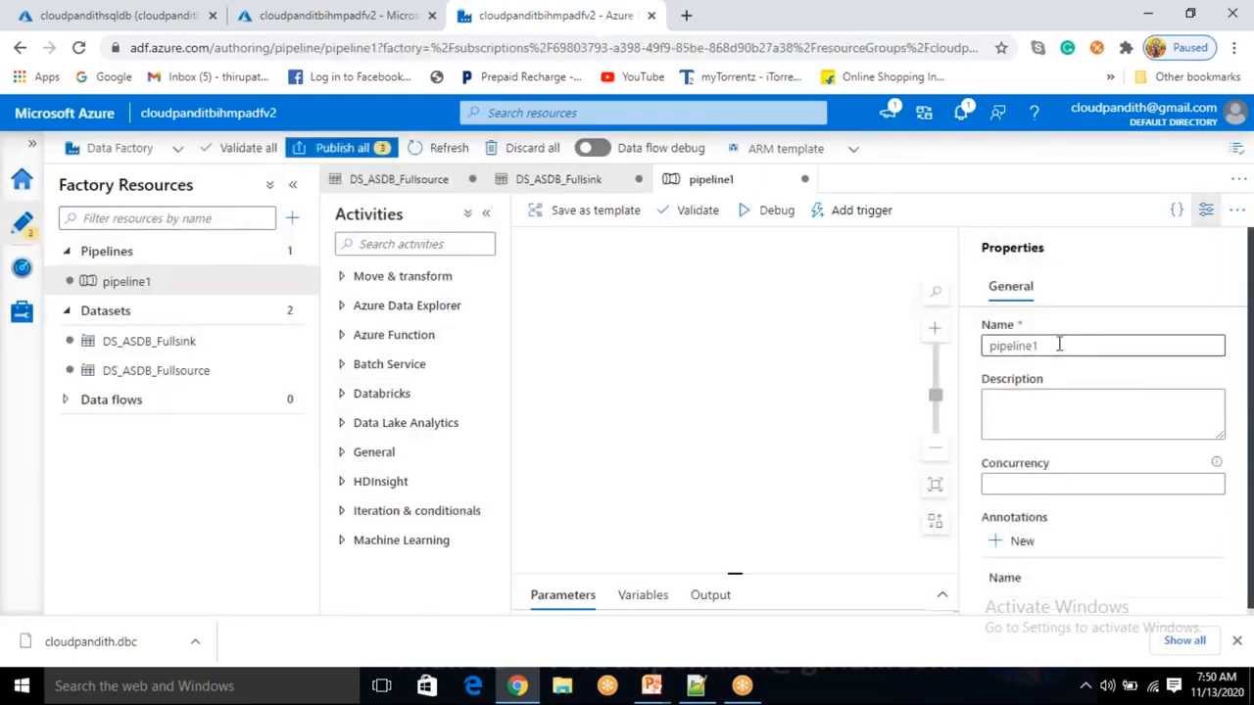
{"action": "left_click_drag", "start_coordinate": [1059, 345], "coordinate": [968, 341]}
{"action": "key", "text": "BackSpace"}
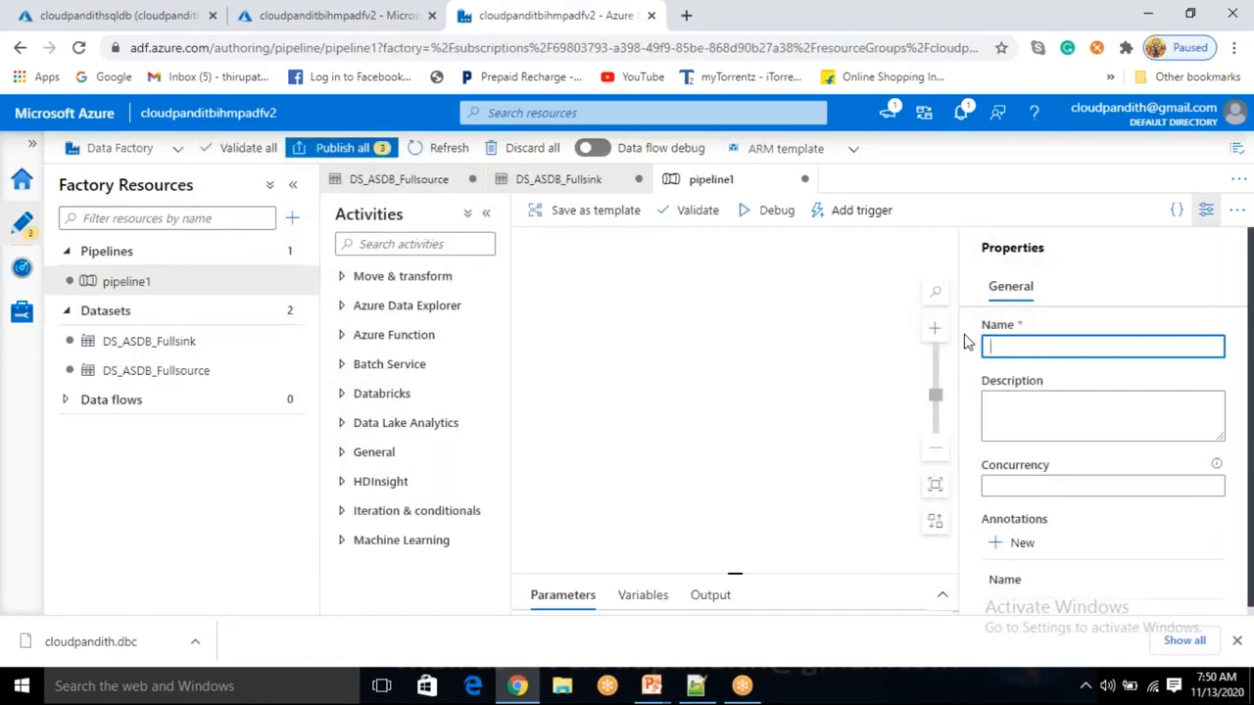
{"action": "type", "text": "pl+"}
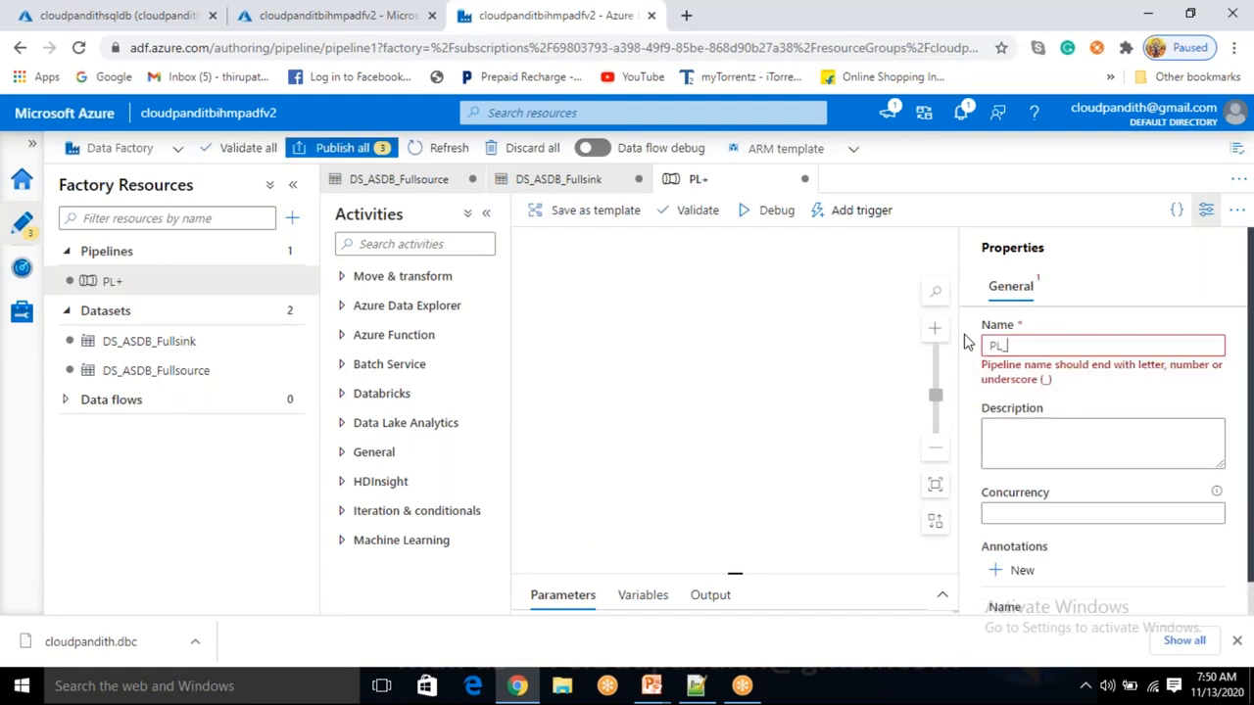
{"action": "type", "text": "DATA_SQLDB_"}
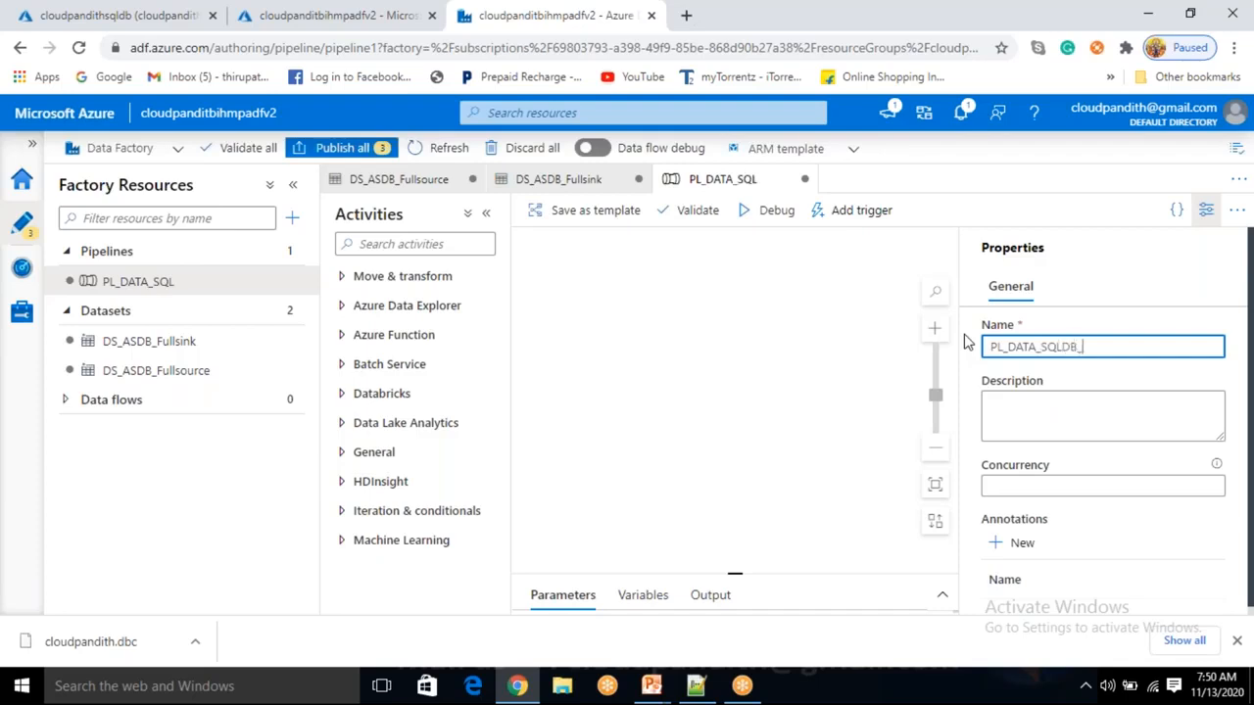
{"action": "type", "text": "FULLLOAD"}
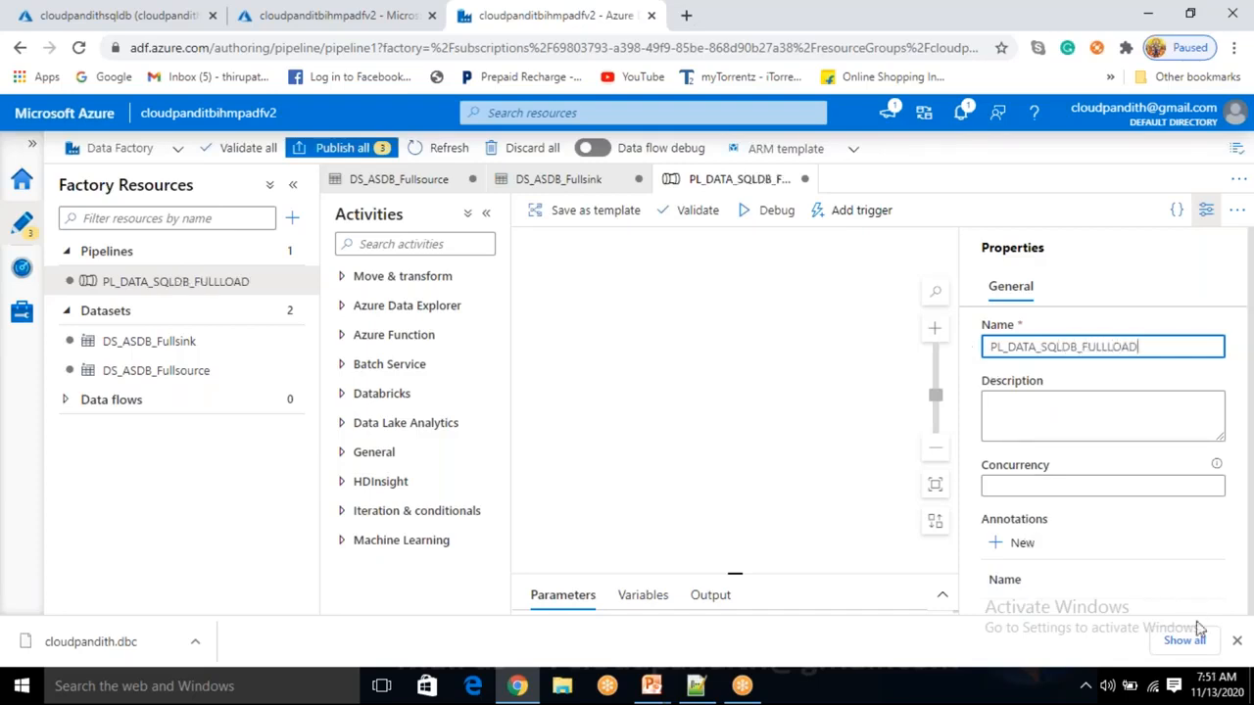
{"action": "left_click", "coordinate": [1235, 640]}
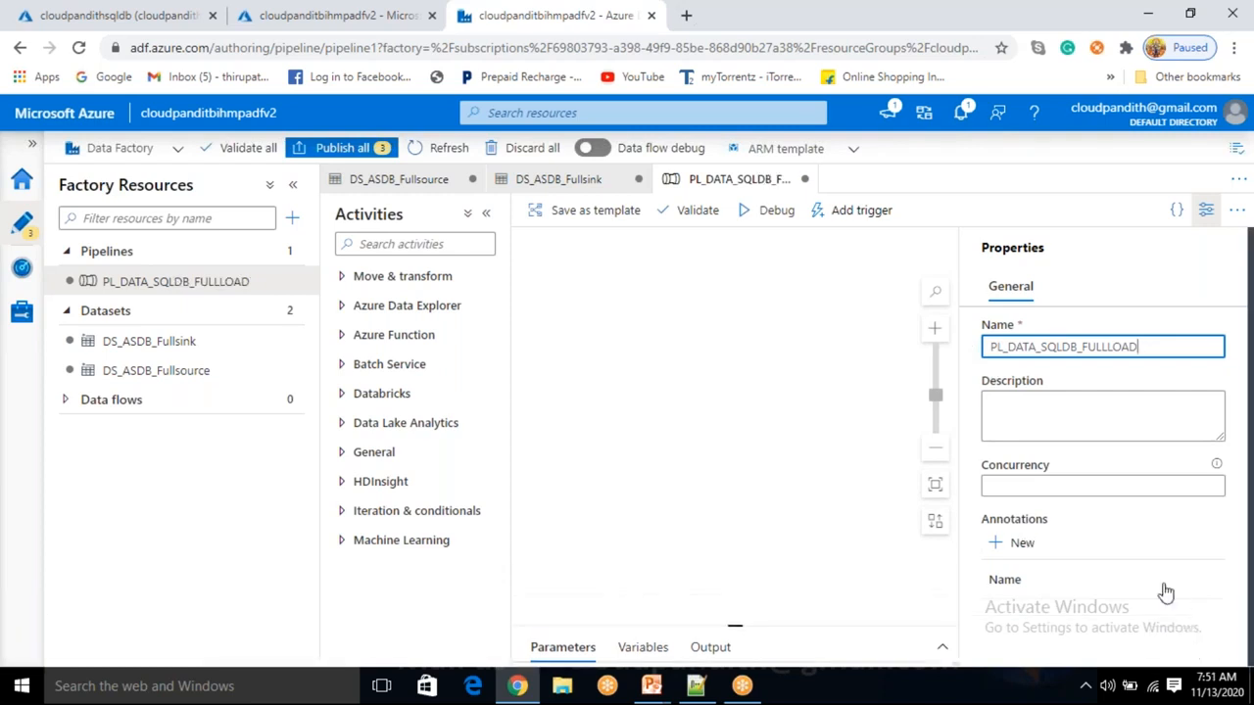
{"action": "left_click", "coordinate": [1206, 210]}
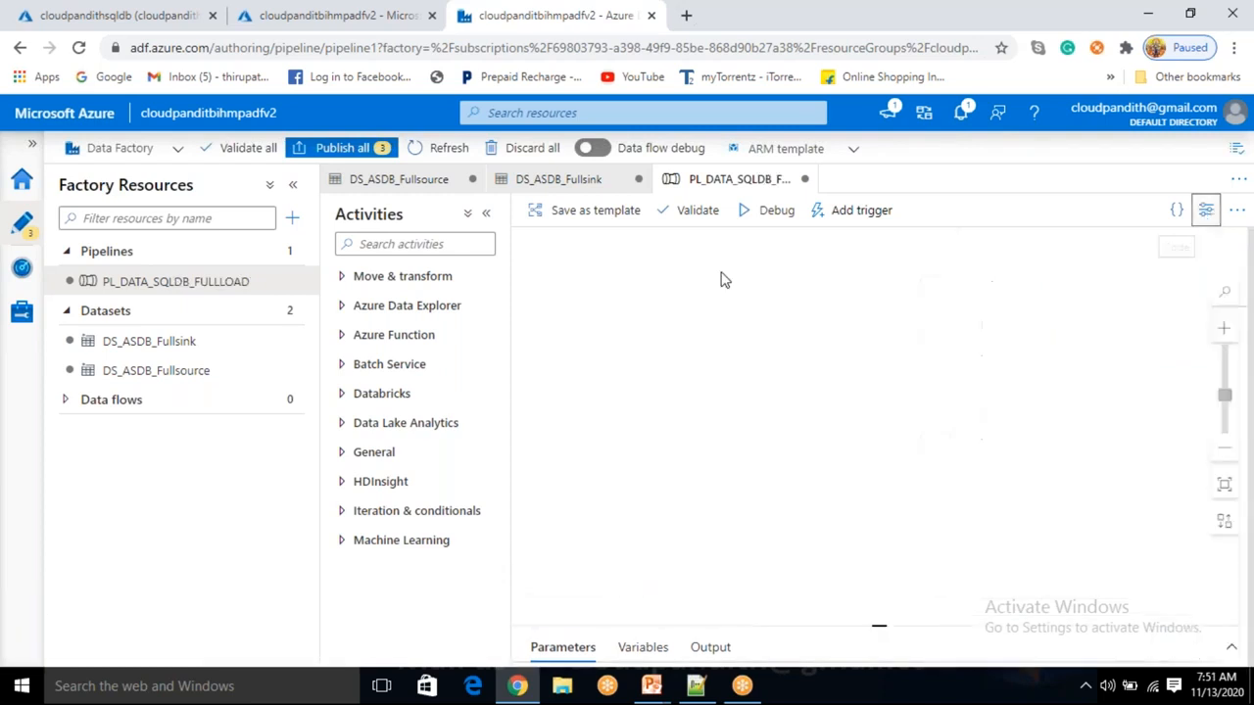
Place a Copy data activity on the canvas with DS_ASDB_Fullsource as its source.
{"action": "left_click", "coordinate": [390, 282]}
{"action": "left_click_drag", "start_coordinate": [383, 306], "coordinate": [700, 330]}
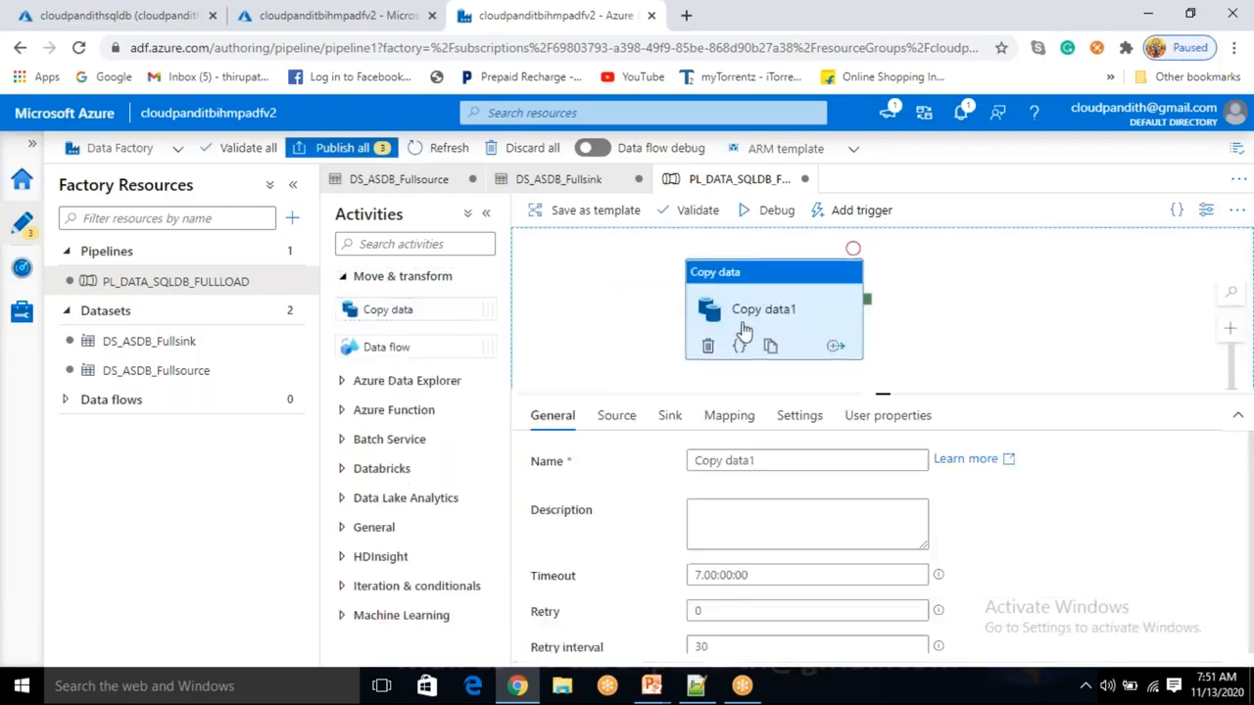
{"action": "left_click", "coordinate": [615, 415]}
{"action": "left_click", "coordinate": [716, 462]}
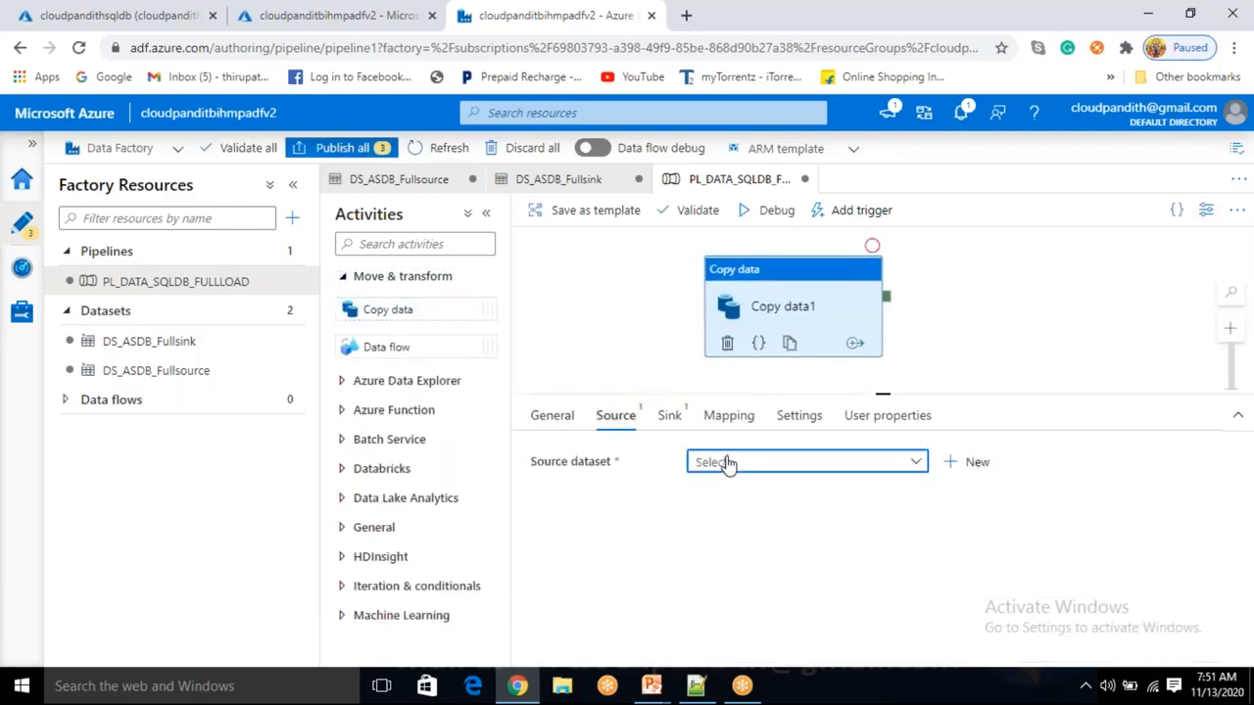
{"action": "left_click", "coordinate": [754, 549]}
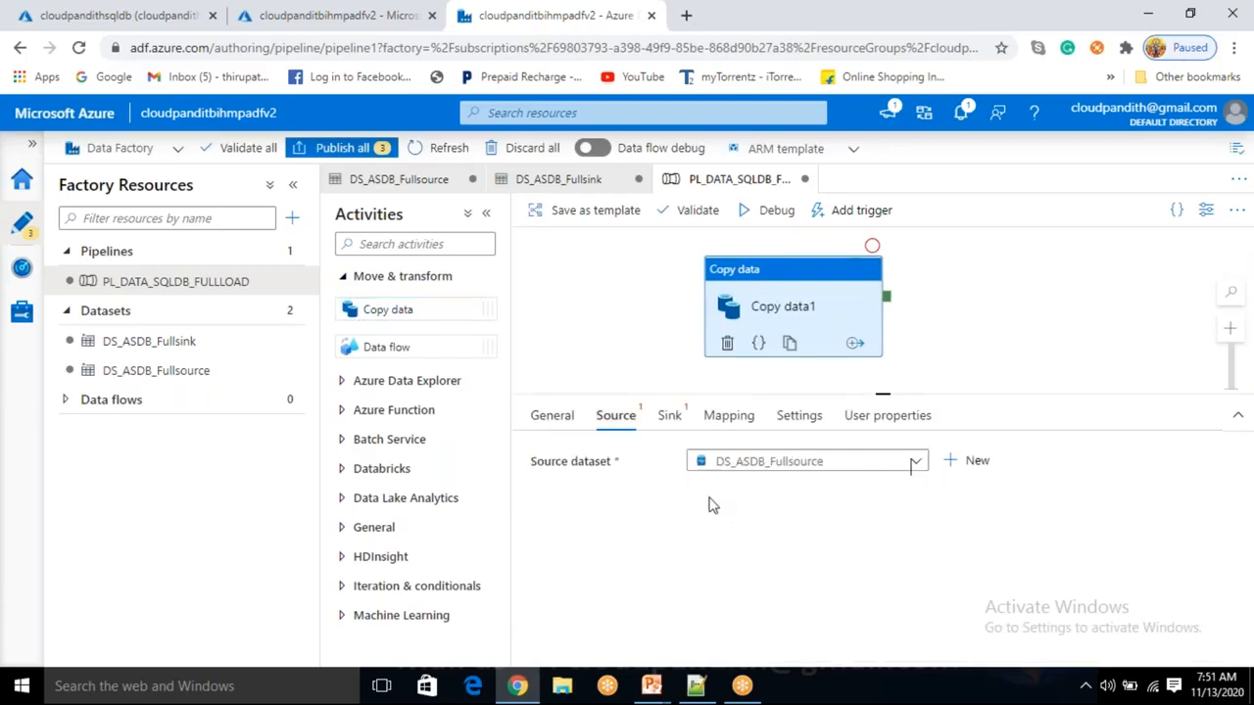
Set the sink to DS_ASDB_Fullsink with Auto create table and start a debug run.
{"action": "left_click", "coordinate": [669, 415]}
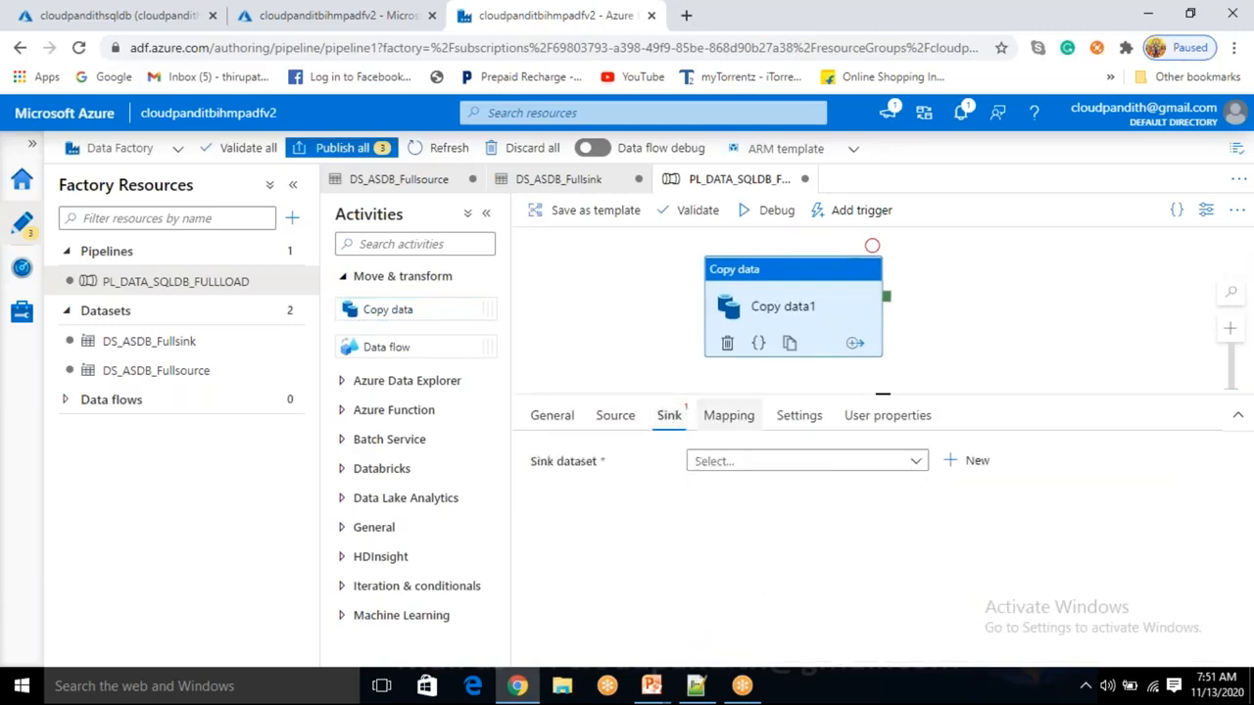
{"action": "left_click", "coordinate": [732, 468]}
{"action": "left_click", "coordinate": [735, 527]}
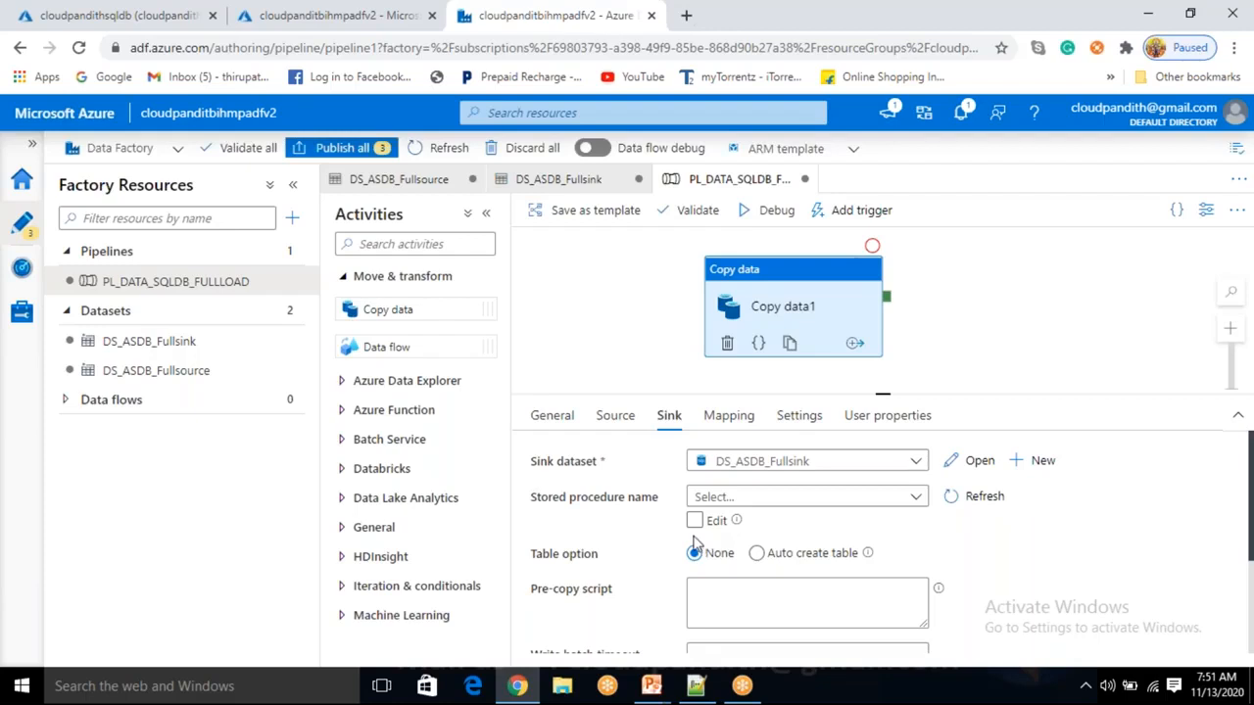
{"action": "left_click_drag", "start_coordinate": [555, 565], "coordinate": [676, 563]}
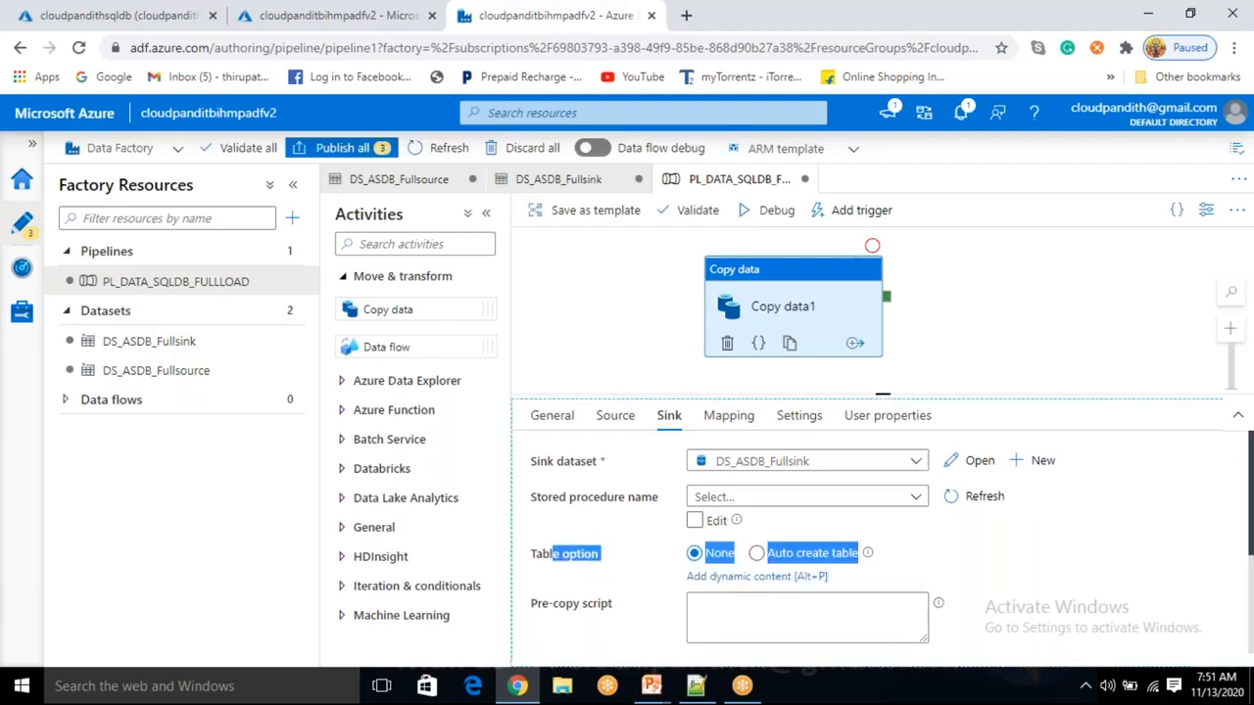
{"action": "left_click", "coordinate": [756, 553]}
{"action": "left_click", "coordinate": [1030, 574]}
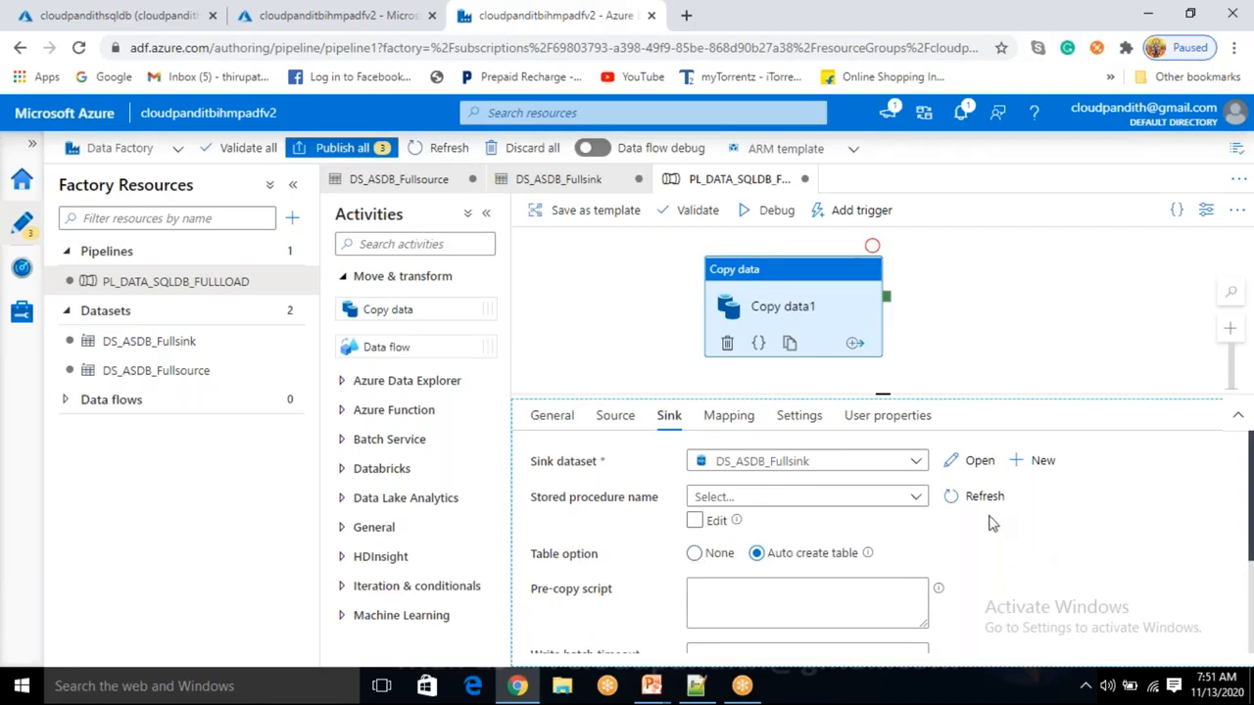
{"action": "left_click", "coordinate": [777, 212]}
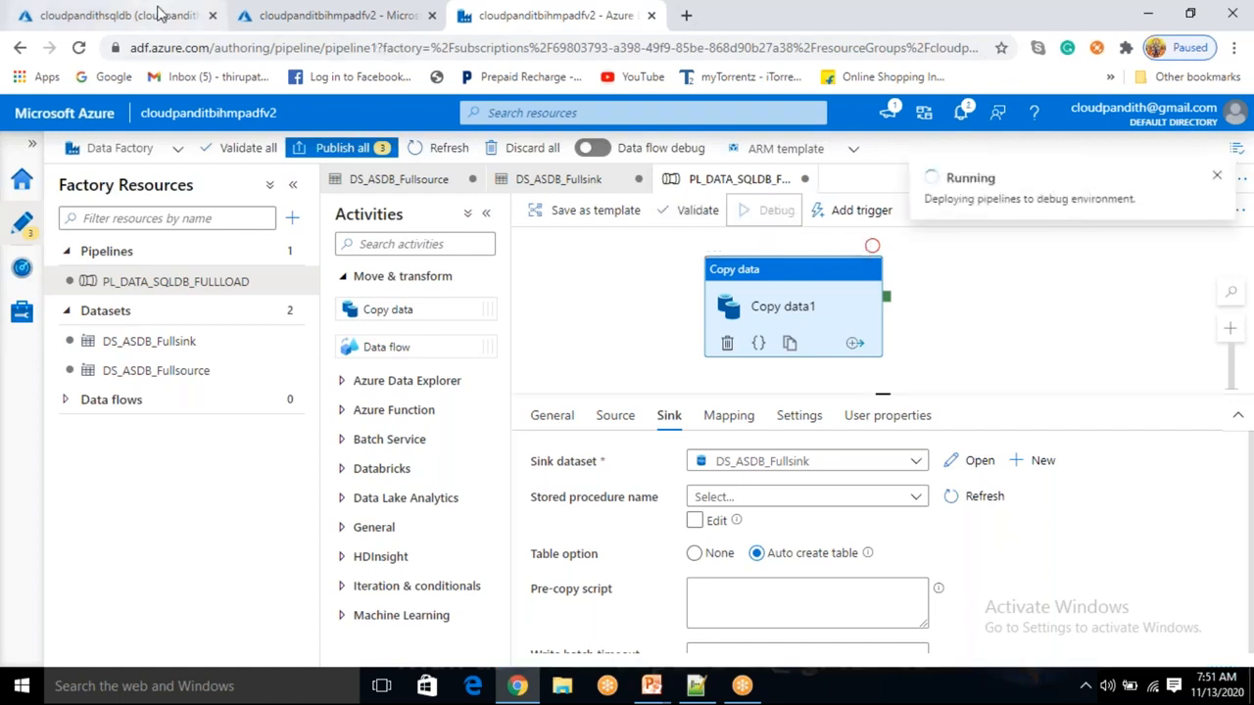
{"action": "left_click", "coordinate": [157, 15]}
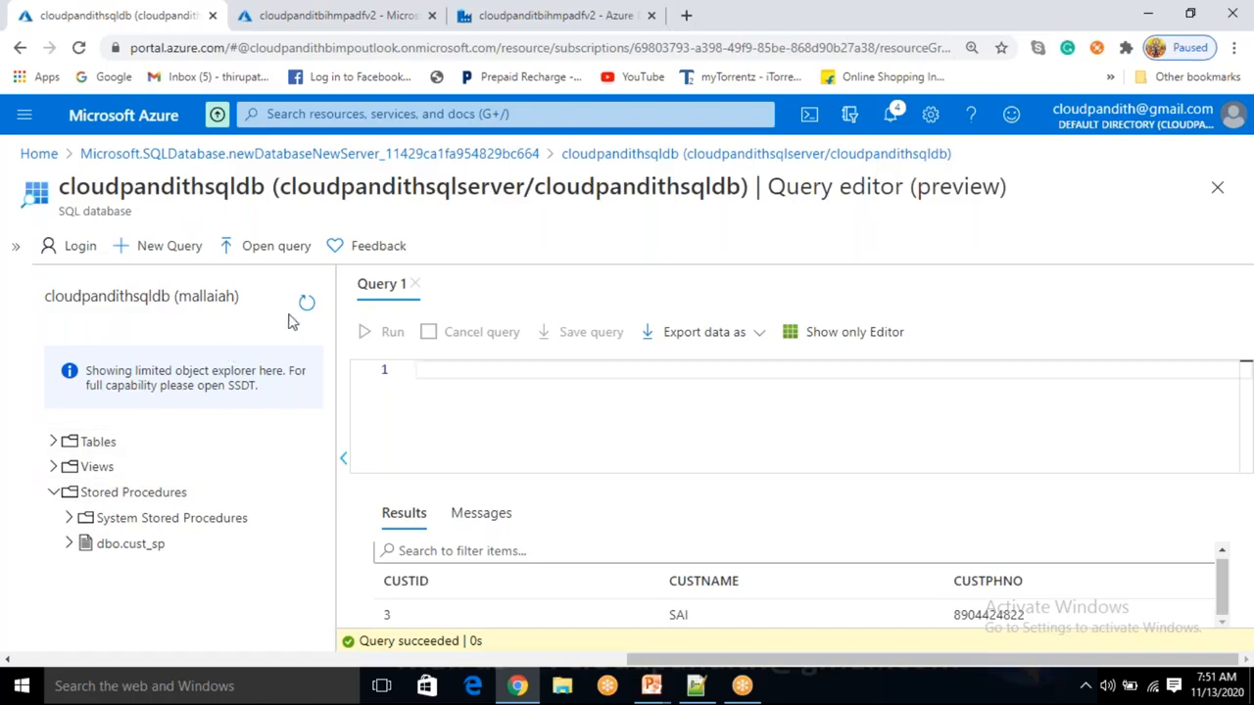
Refresh the object explorer and expand Tables to reveal cust_full.
{"action": "left_click", "coordinate": [53, 441]}
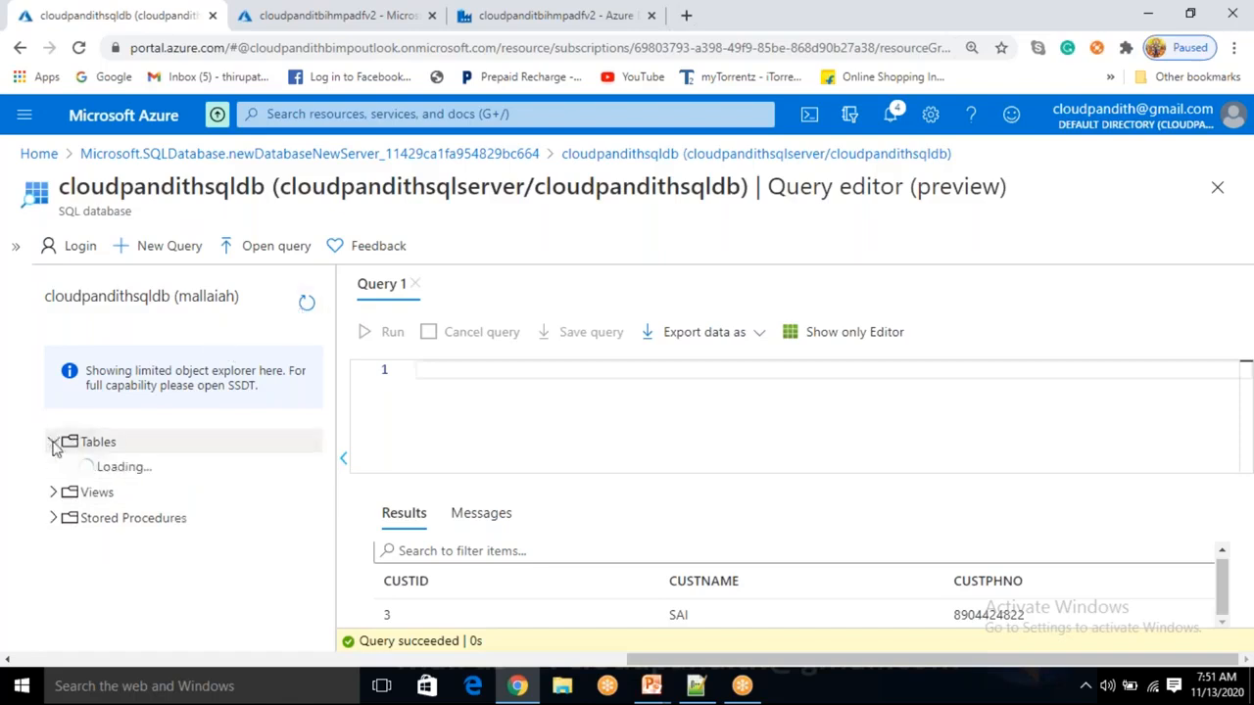
{"action": "left_click", "coordinate": [425, 18]}
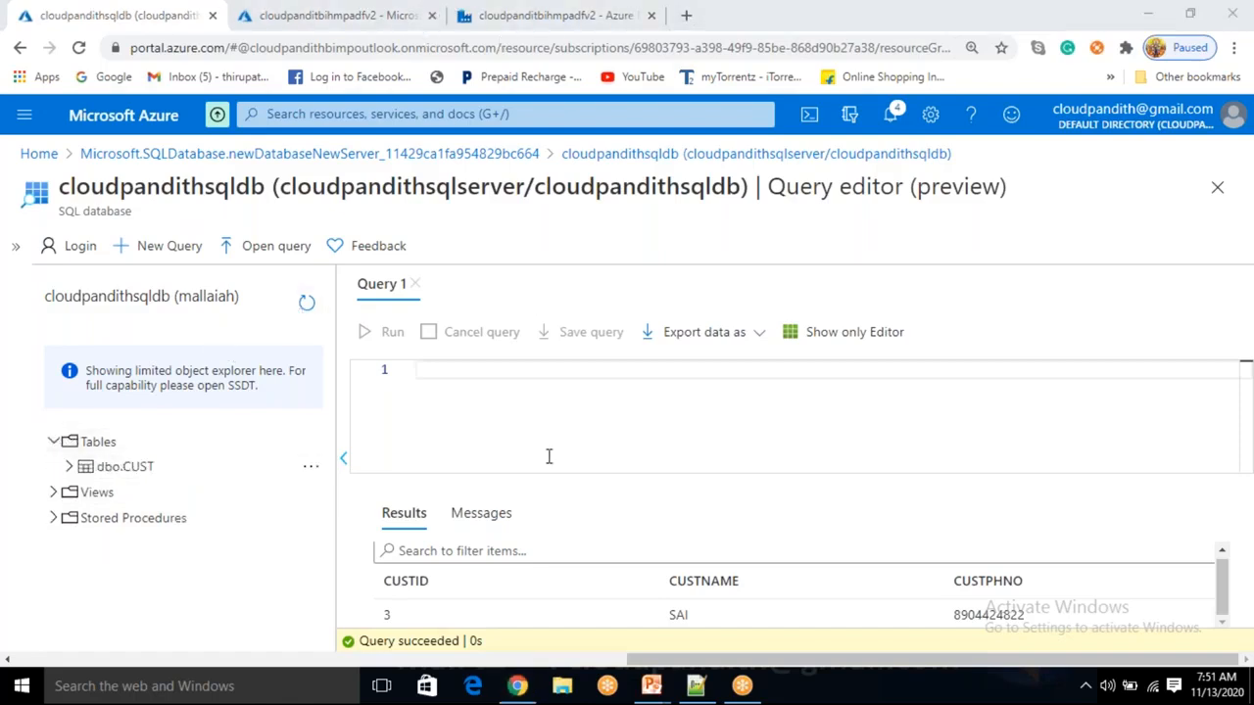
{"action": "left_click", "coordinate": [307, 309]}
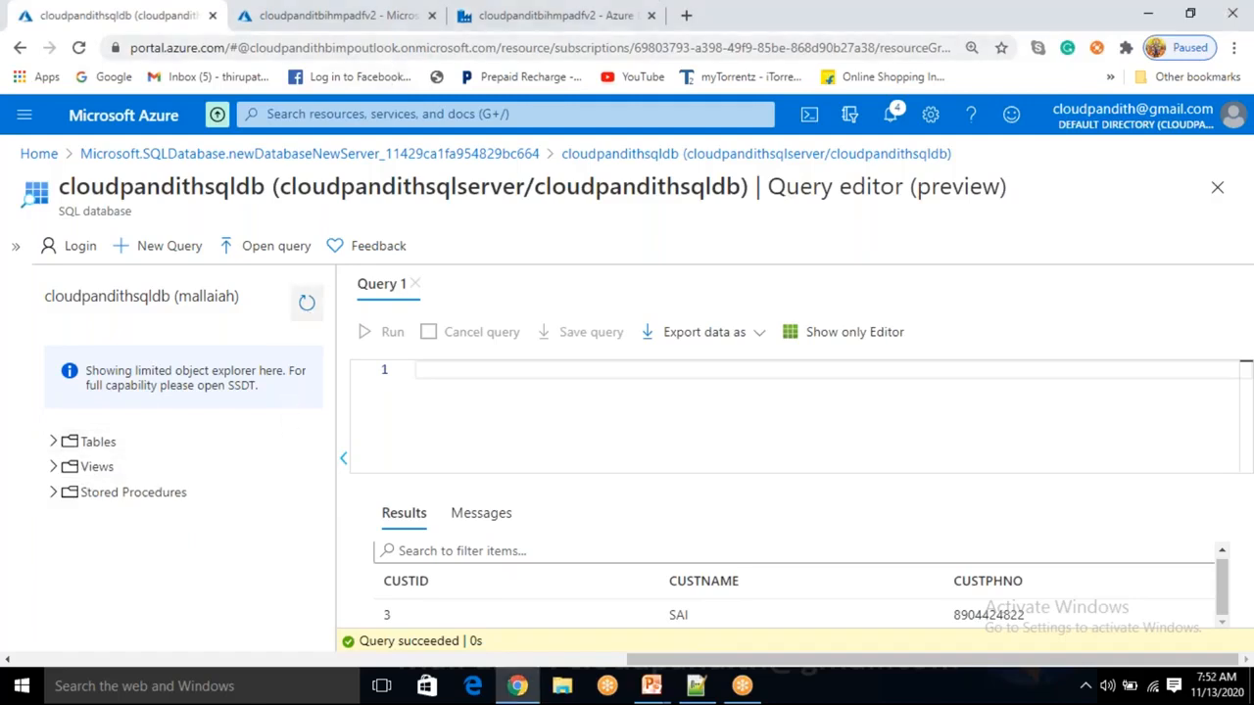
{"action": "left_click", "coordinate": [54, 446]}
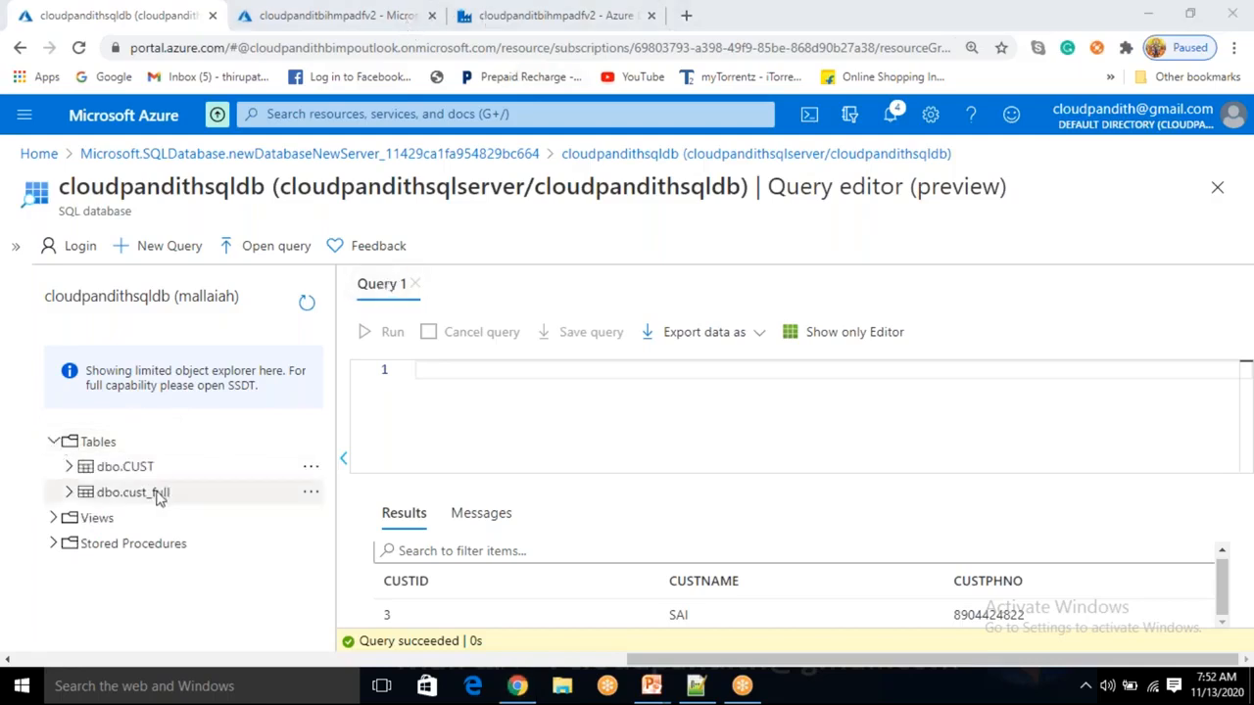
Run SELECT * FROM cust_full and check the four customer rows returned.
{"action": "left_click", "coordinate": [435, 400]}
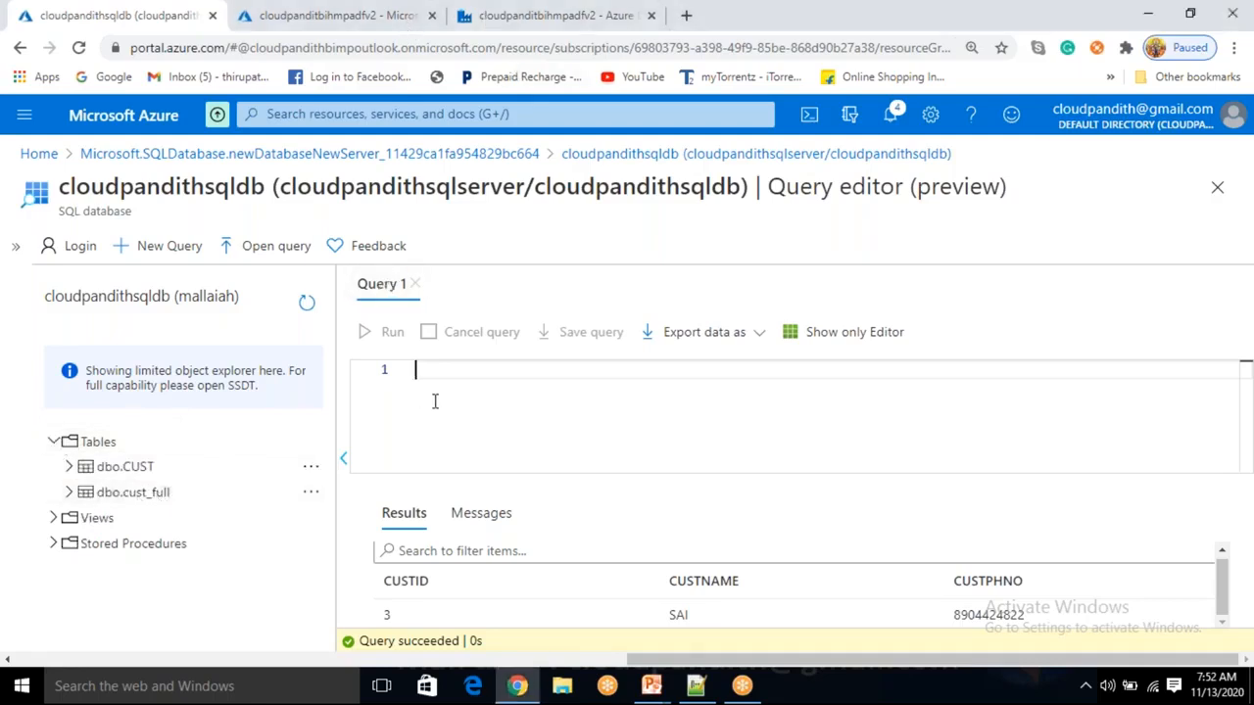
{"action": "type", "text": "SAE"}
{"action": "type", "text": "LECT * FROM "}
{"action": "type", "text": "CUST_FI"}
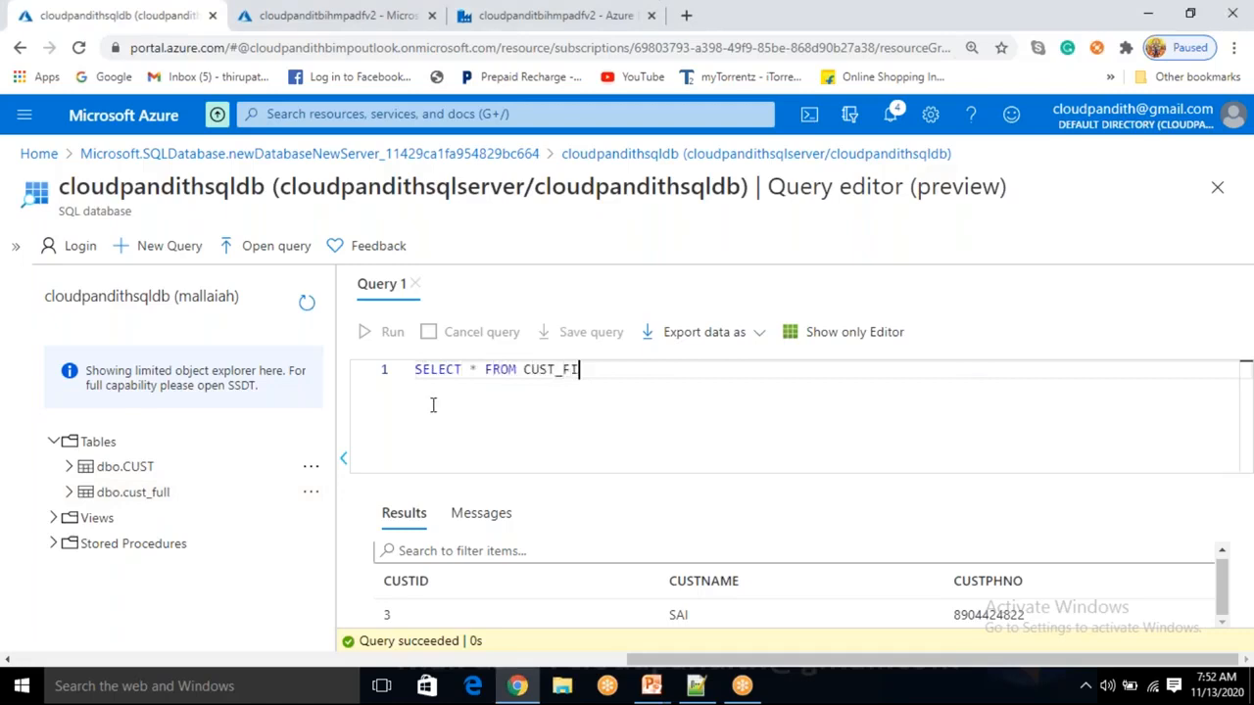
{"action": "key", "text": "BackSpace"}
{"action": "key", "text": "BackSpace"}
{"action": "key", "text": "BackSpace"}
{"action": "type", "text": "cust_full"}
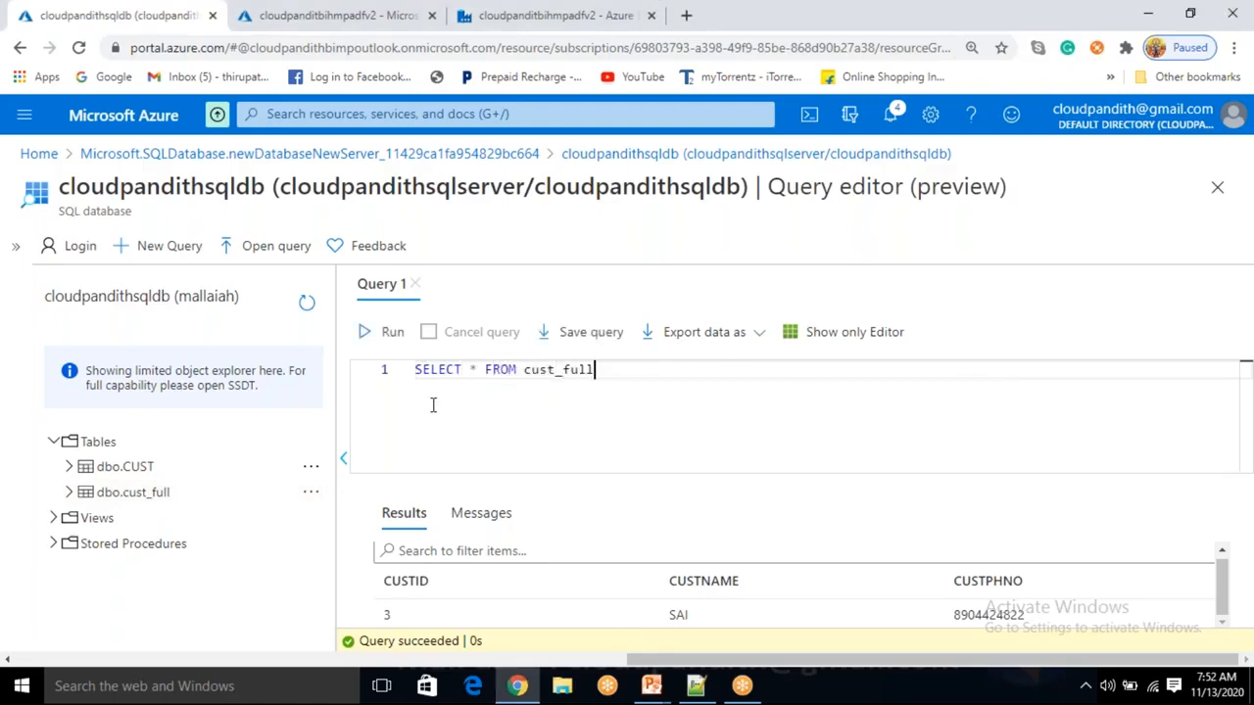
{"action": "left_click", "coordinate": [391, 332]}
{"action": "scroll", "coordinate": [587, 578], "scroll_direction": "down", "scroll_amount": 2}
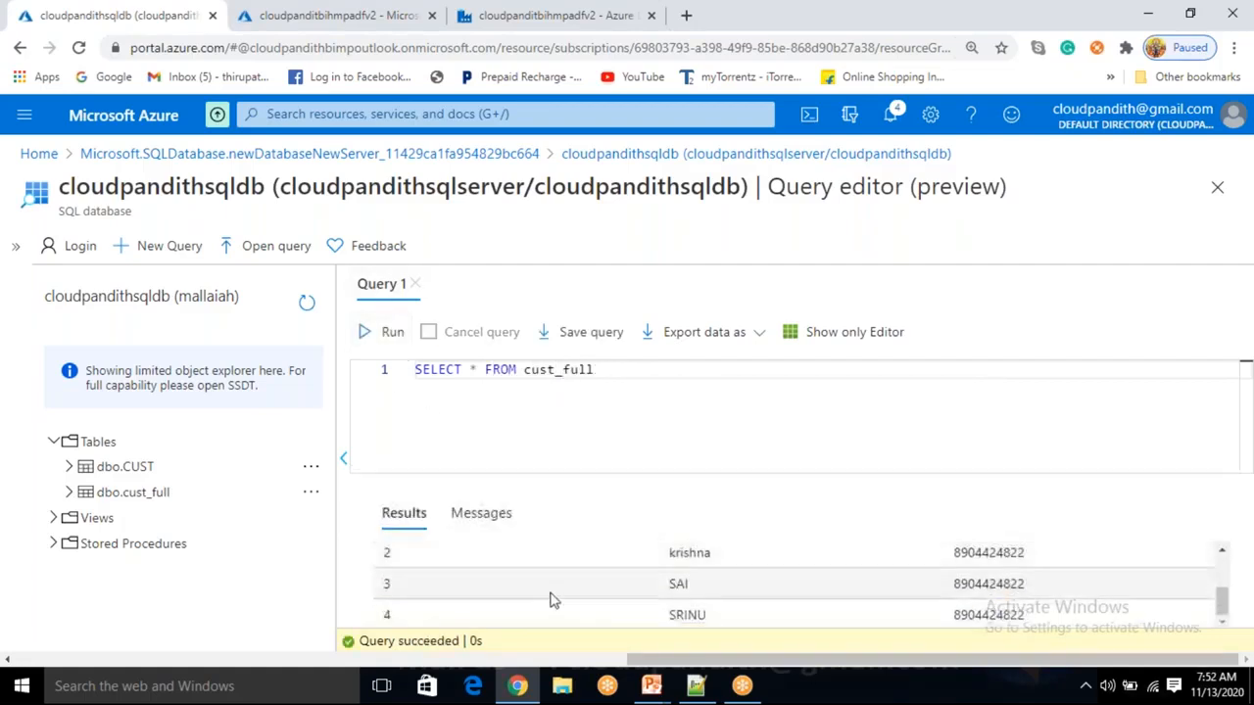
{"action": "scroll", "coordinate": [786, 615], "scroll_direction": "up", "scroll_amount": 2}
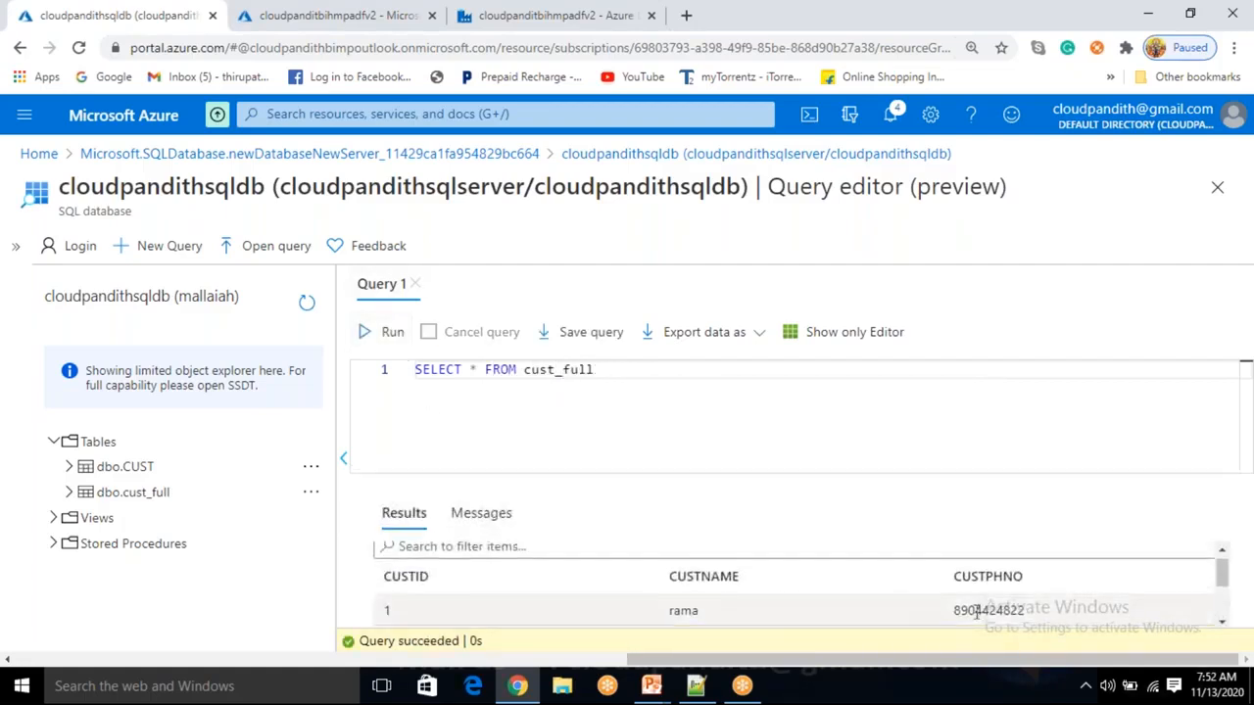
Expand and collapse the cust_full columns, then return to the data factory overview.
{"action": "left_click", "coordinate": [68, 493]}
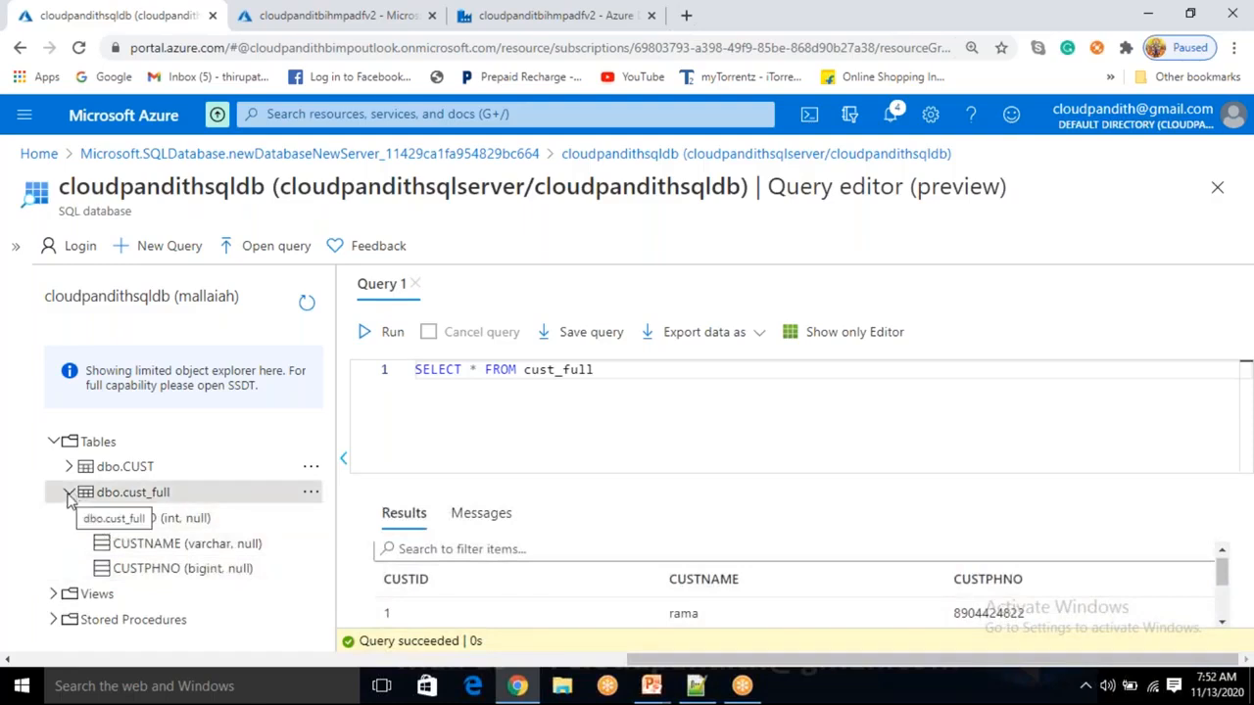
{"action": "scroll", "coordinate": [646, 601], "scroll_direction": "down", "scroll_amount": 2}
{"action": "scroll", "coordinate": [644, 600], "scroll_direction": "up", "scroll_amount": 2}
{"action": "scroll", "coordinate": [644, 600], "scroll_direction": "down", "scroll_amount": 2}
{"action": "scroll", "coordinate": [644, 600], "scroll_direction": "up", "scroll_amount": 2}
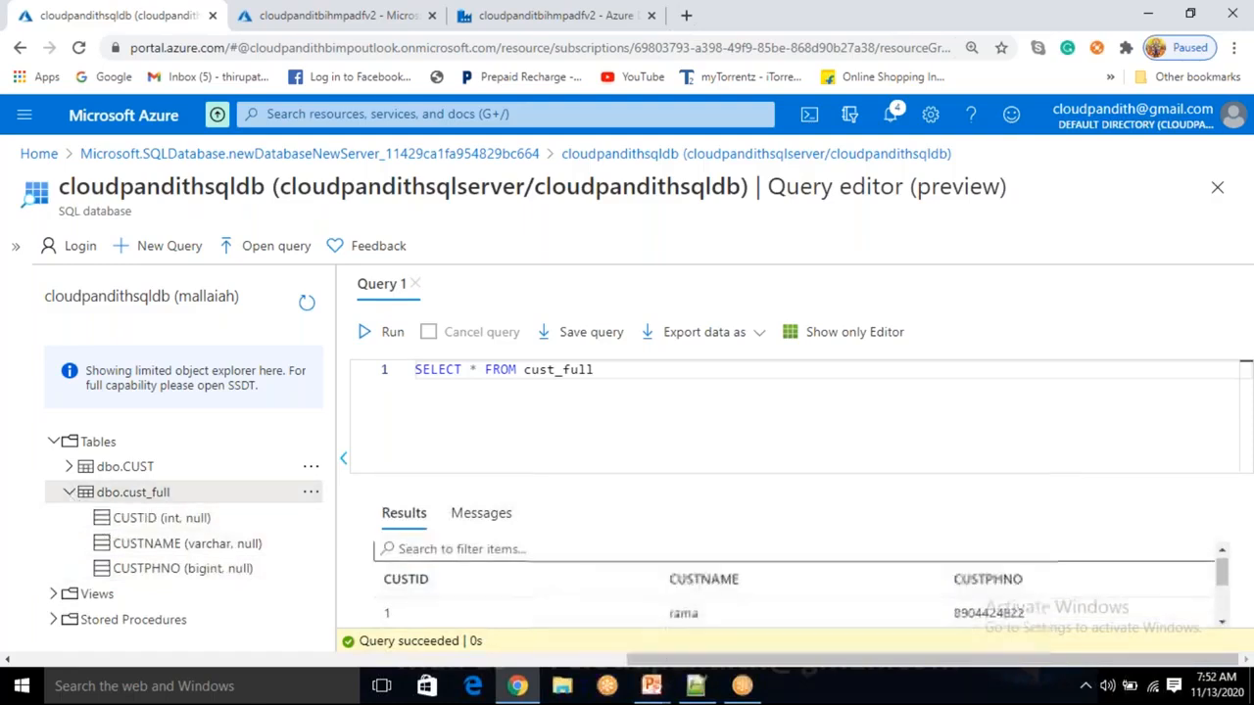
{"action": "left_click", "coordinate": [68, 493]}
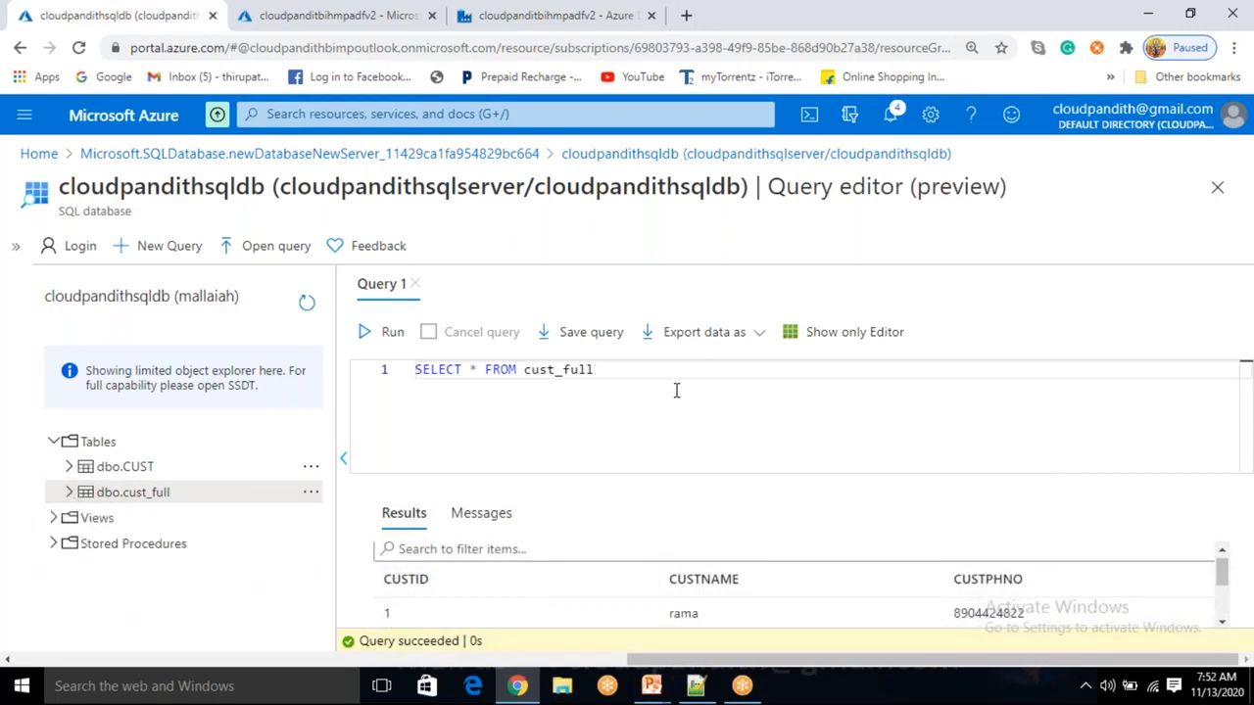
{"action": "left_click", "coordinate": [287, 15]}
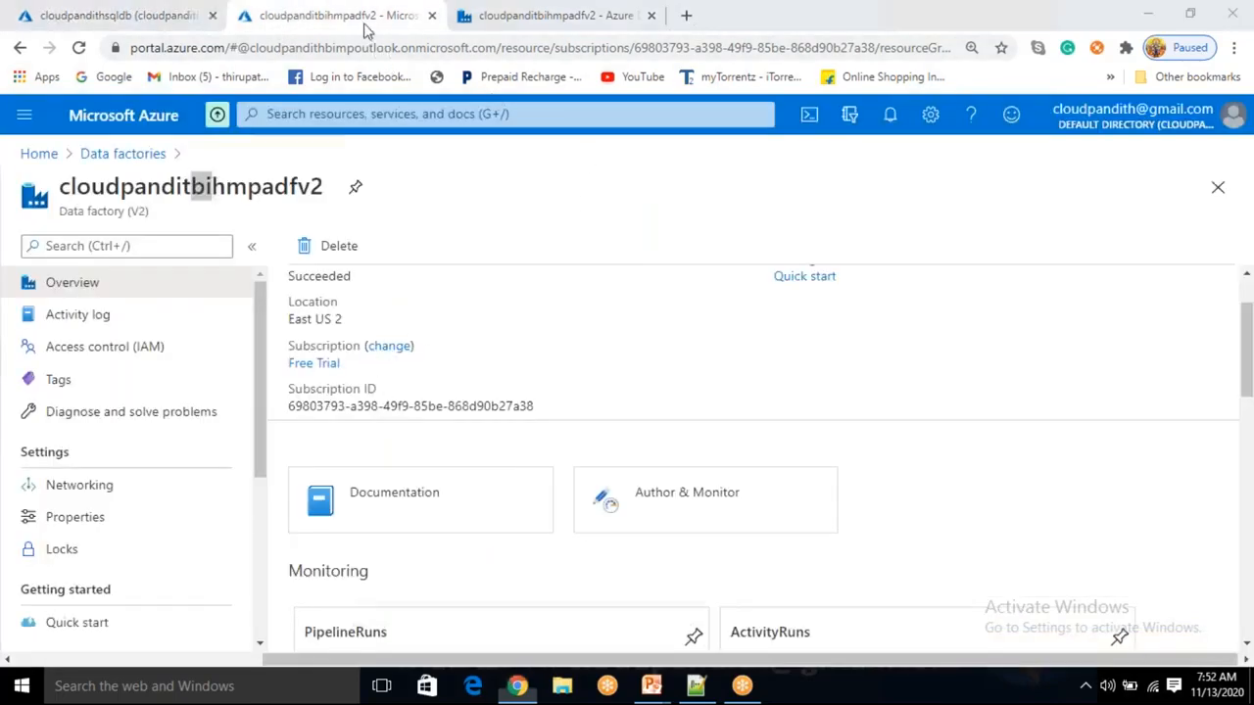
Open the Copy data1 run details from the pipeline authoring page.
{"action": "left_click", "coordinate": [582, 17]}
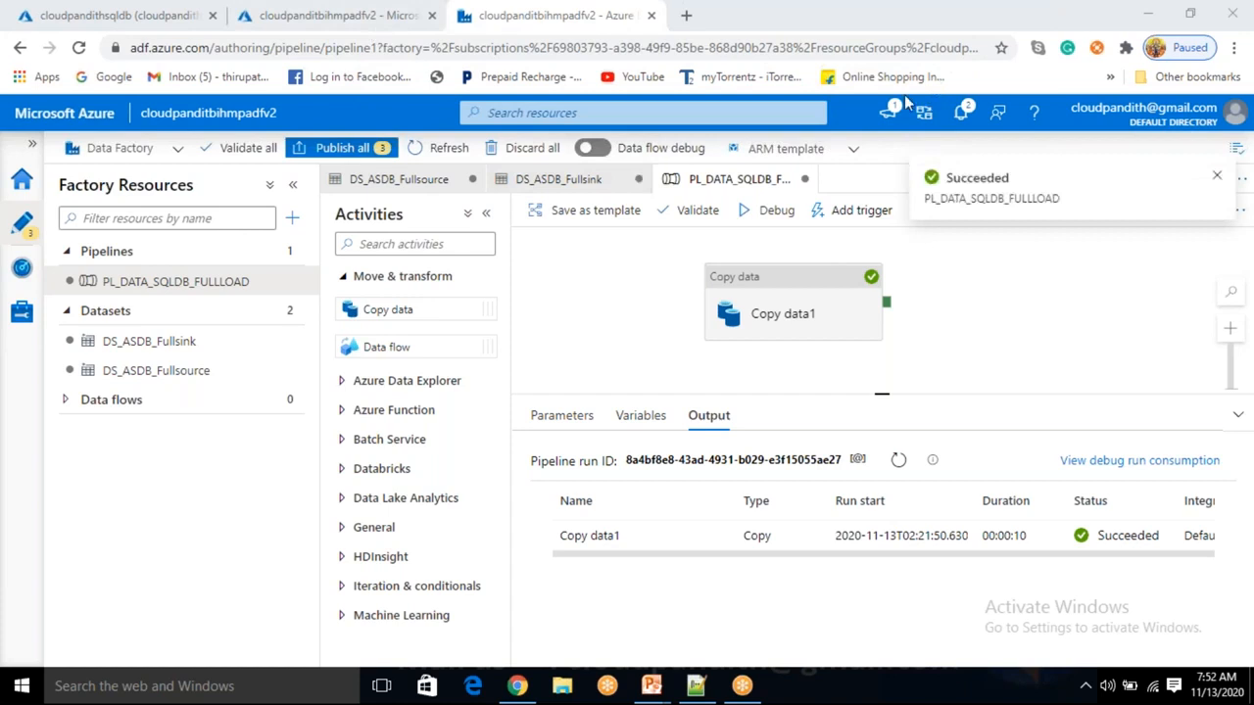
{"action": "mouse_move", "coordinate": [717, 535]}
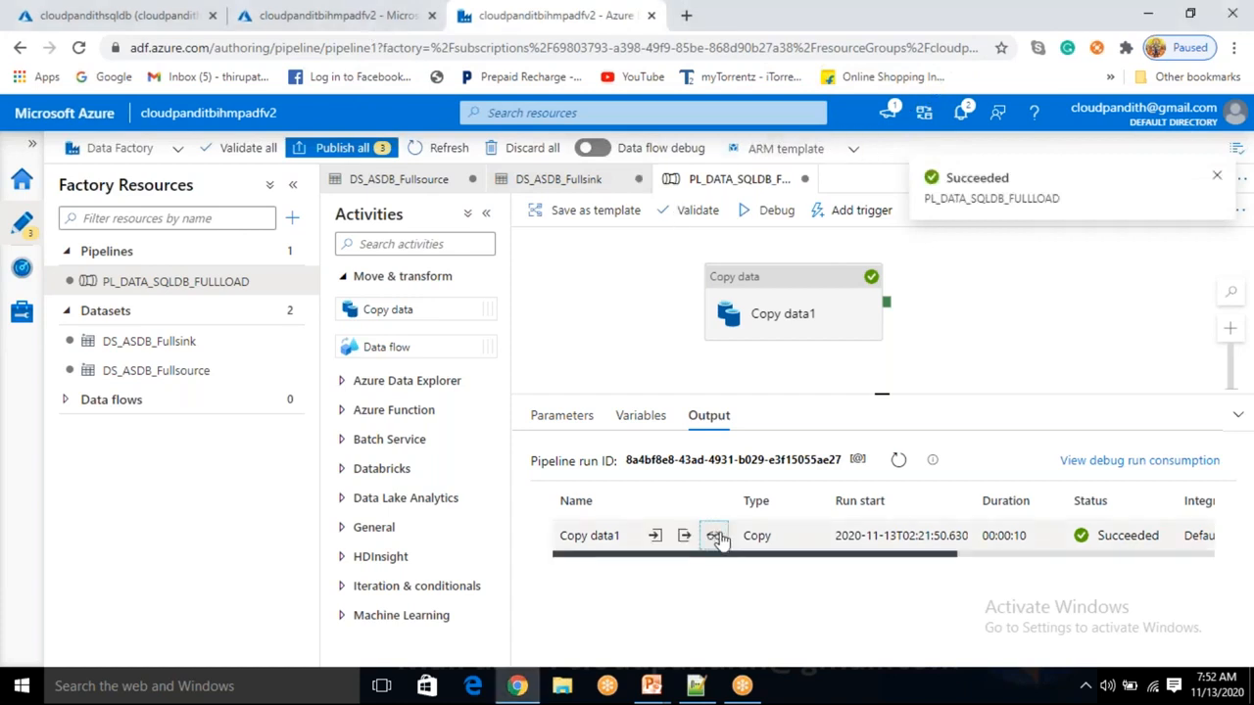
{"action": "left_click", "coordinate": [716, 536]}
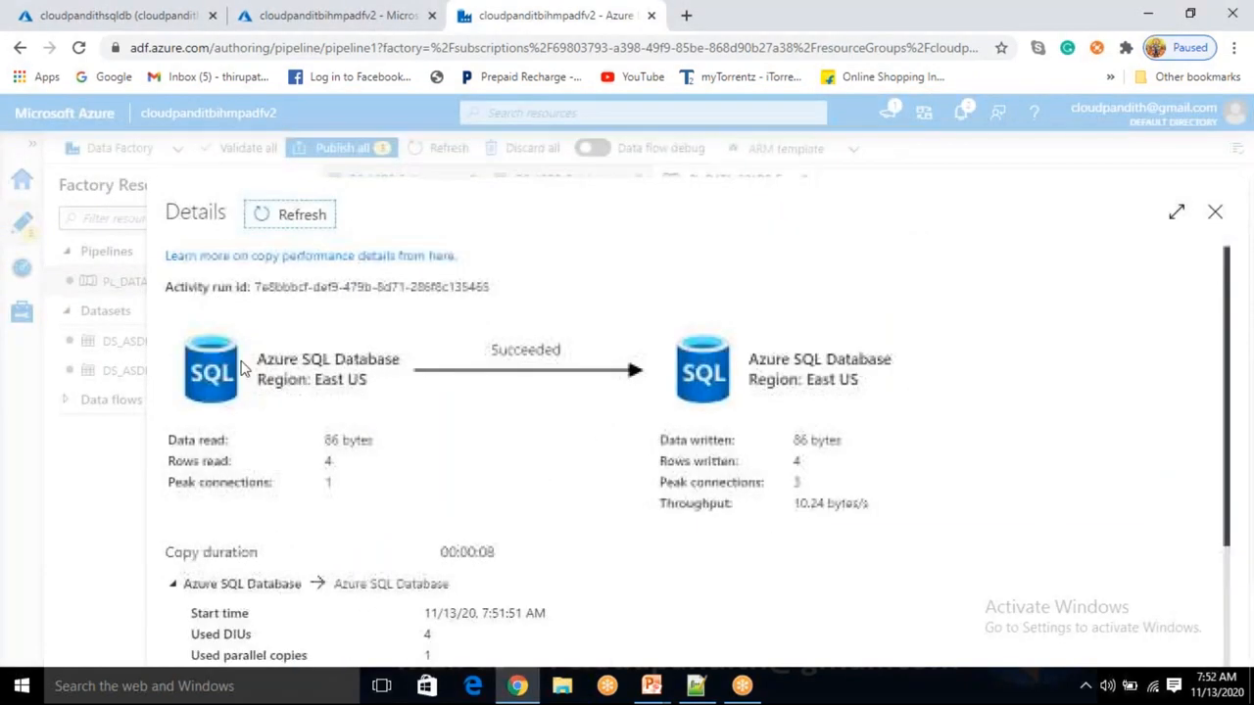
Highlight the East US regions, 4 rows read and written, peak connections, throughput and 4 DIUs.
{"action": "left_click_drag", "start_coordinate": [331, 379], "coordinate": [352, 377]}
{"action": "left_click_drag", "start_coordinate": [806, 381], "coordinate": [858, 382]}
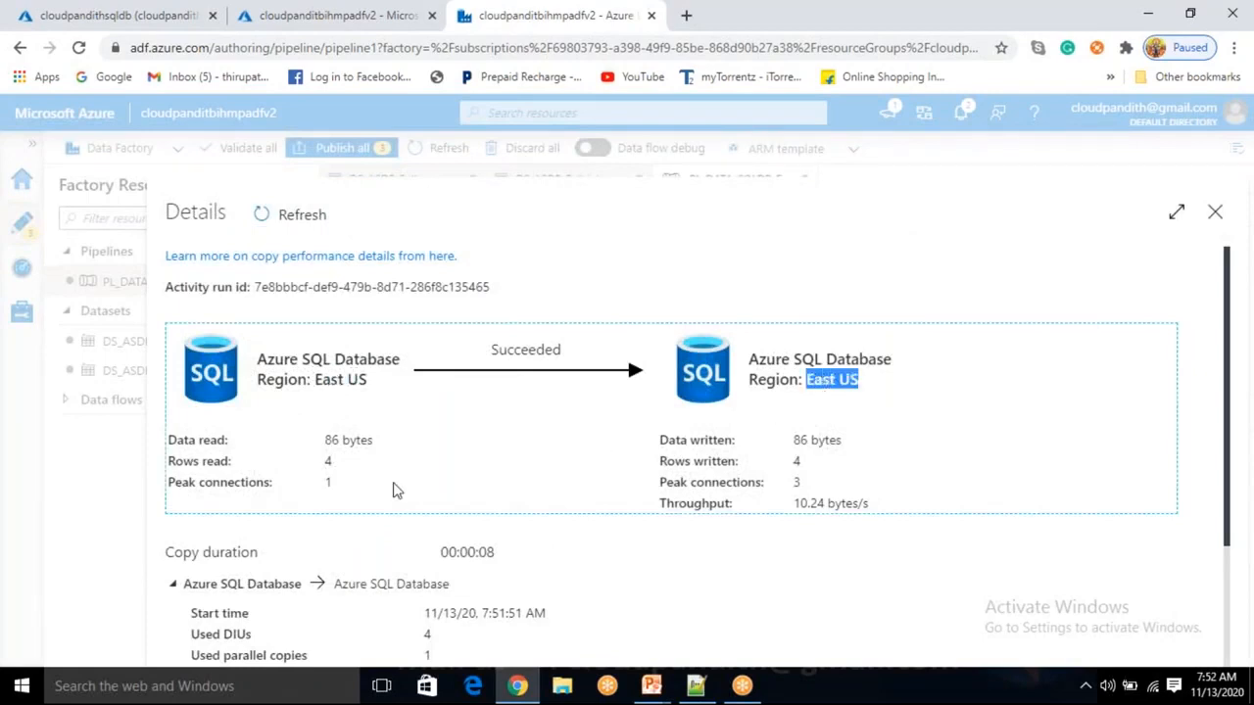
{"action": "left_click", "coordinate": [329, 470]}
{"action": "double_click", "coordinate": [328, 461]}
{"action": "double_click", "coordinate": [797, 461]}
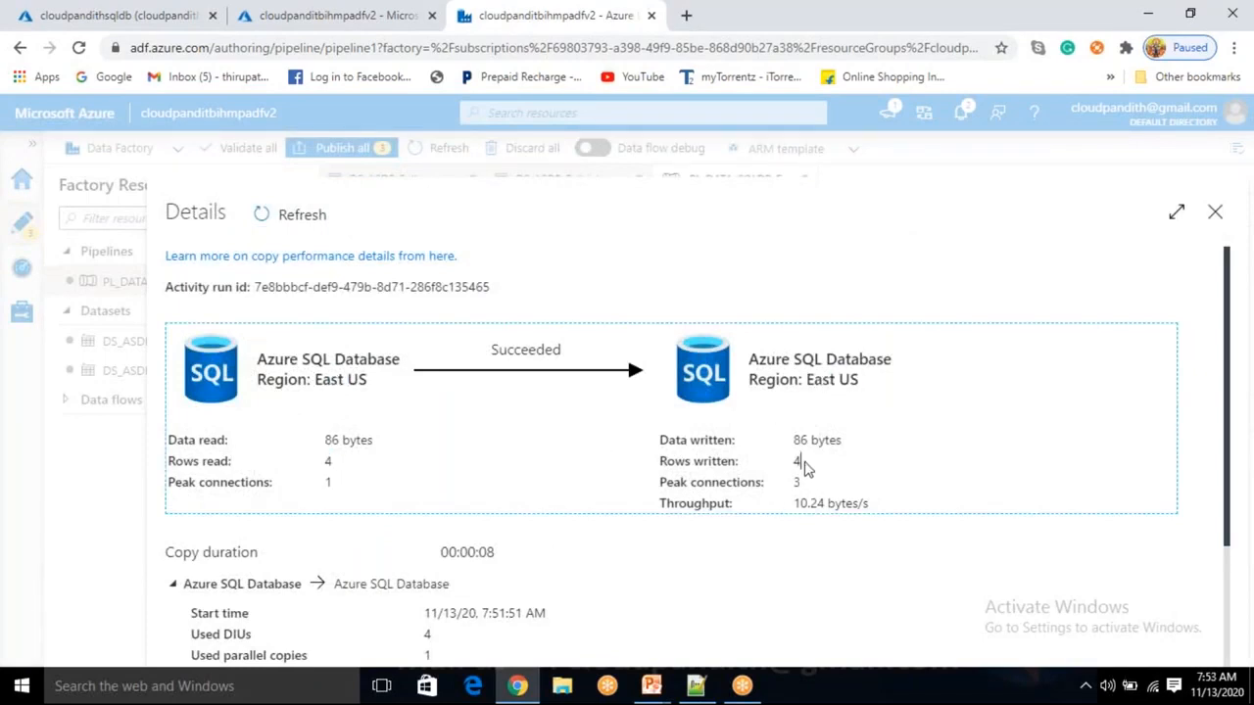
{"action": "double_click", "coordinate": [328, 482]}
{"action": "left_click_drag", "start_coordinate": [789, 511], "coordinate": [658, 503]}
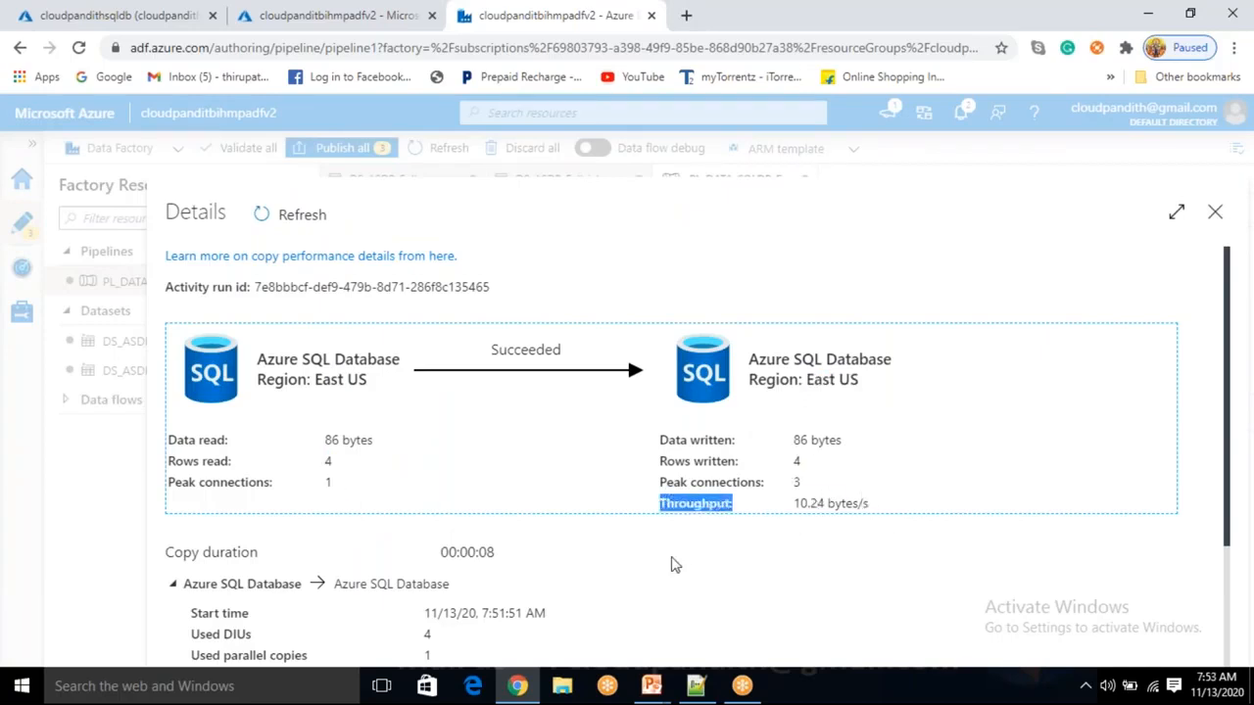
{"action": "double_click", "coordinate": [423, 636]}
{"action": "left_click_drag", "start_coordinate": [439, 656], "coordinate": [428, 633]}
{"action": "left_click", "coordinate": [446, 587]}
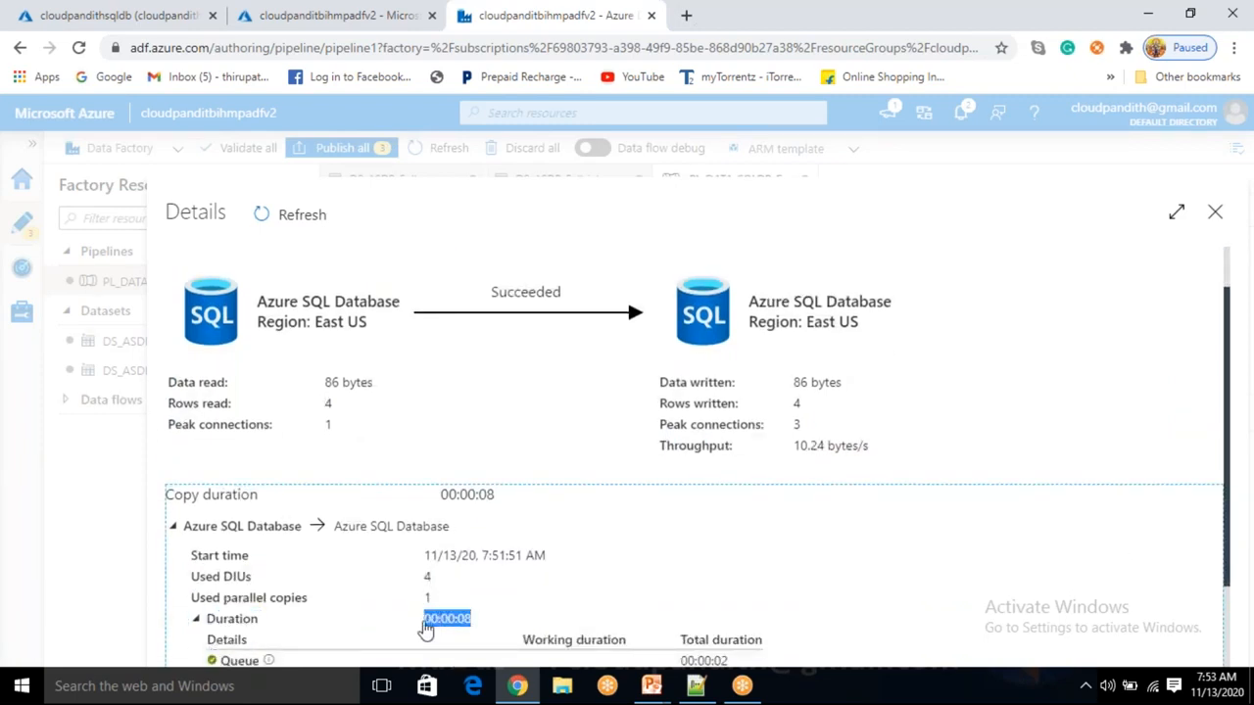
Highlight the 00:00:02 queue, 00:00:06 transfer and 00:00:08 copy duration, then close details.
{"action": "scroll", "coordinate": [579, 622], "scroll_direction": "down", "scroll_amount": 1}
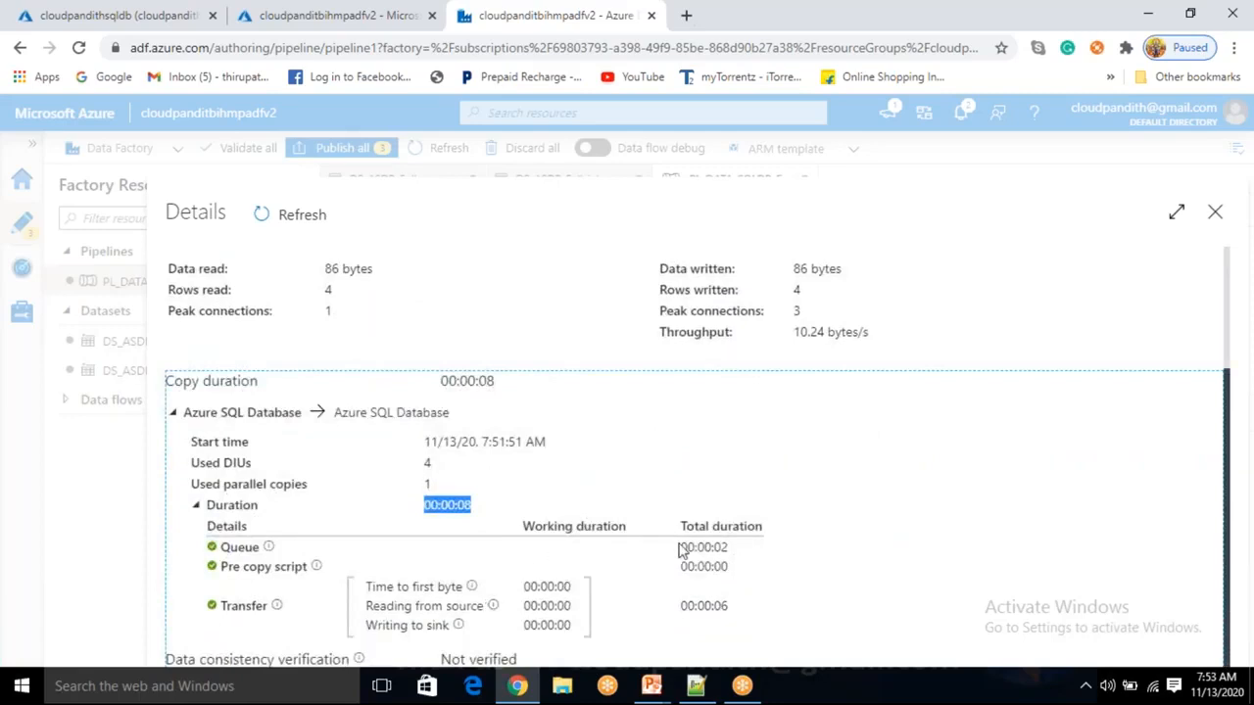
{"action": "left_click_drag", "start_coordinate": [729, 546], "coordinate": [680, 548]}
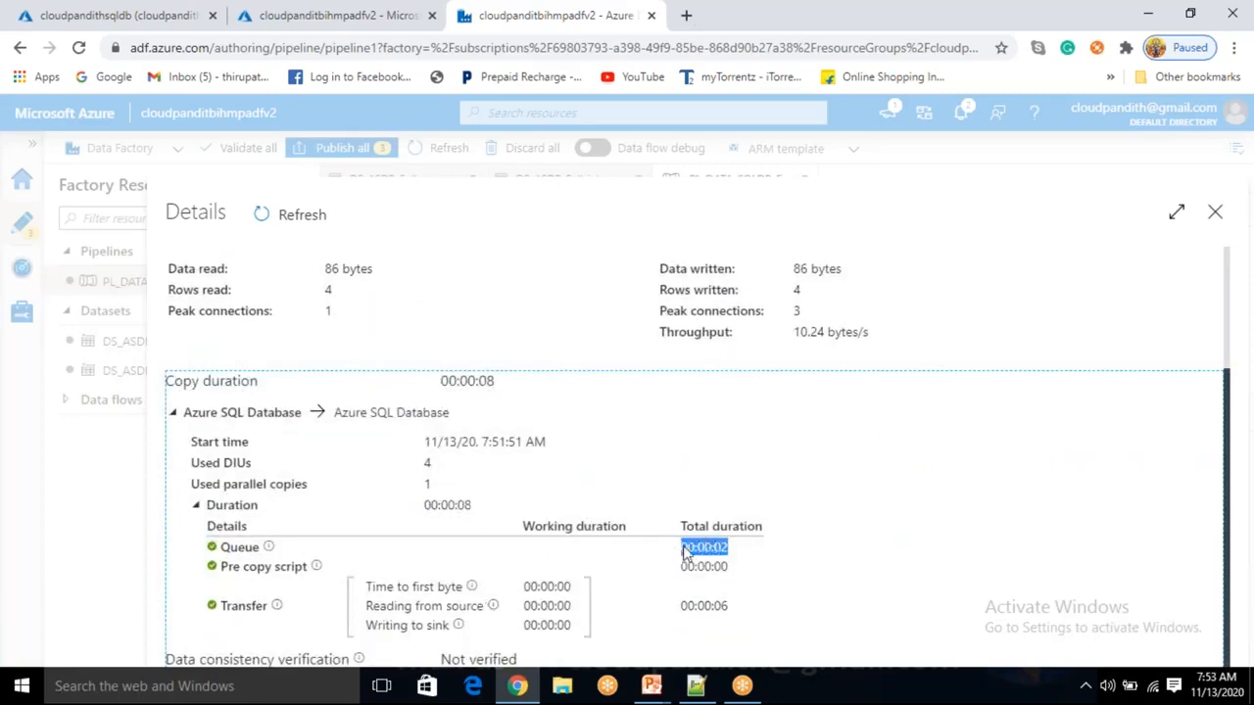
{"action": "left_click", "coordinate": [754, 566]}
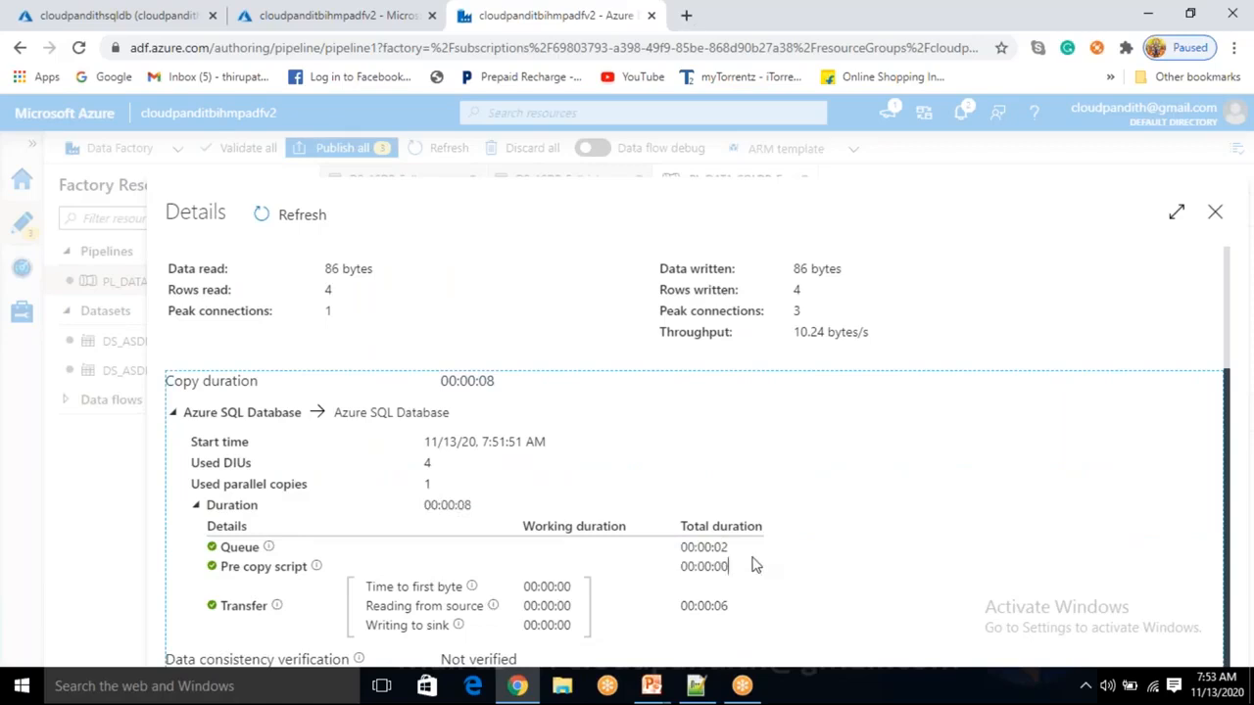
{"action": "left_click_drag", "start_coordinate": [733, 605], "coordinate": [670, 605]}
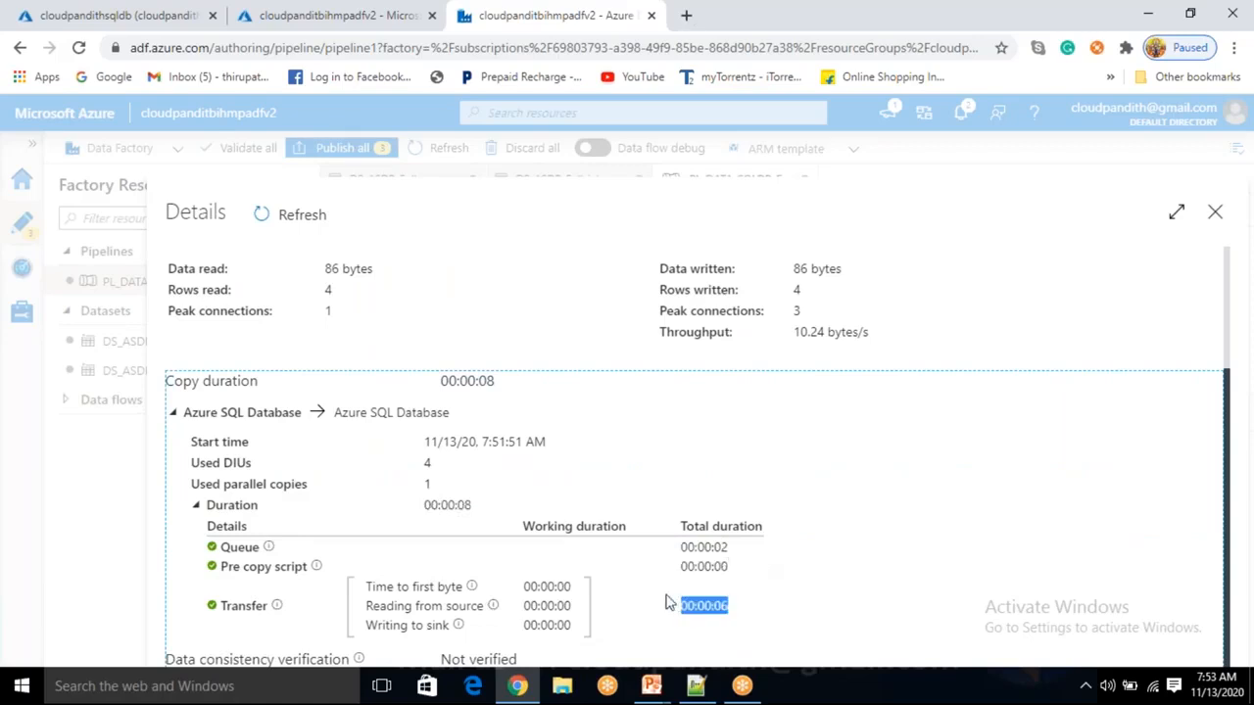
{"action": "left_click", "coordinate": [793, 620]}
{"action": "left_click_drag", "start_coordinate": [439, 381], "coordinate": [741, 381]}
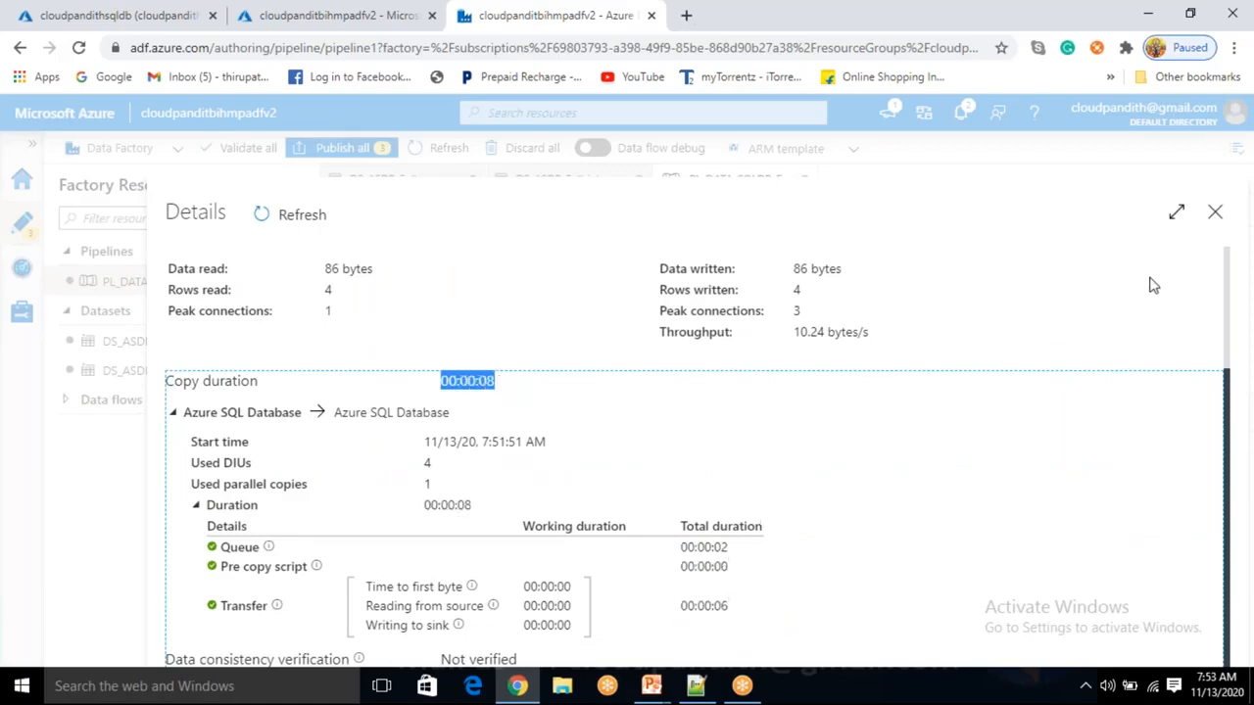
{"action": "left_click", "coordinate": [1215, 214]}
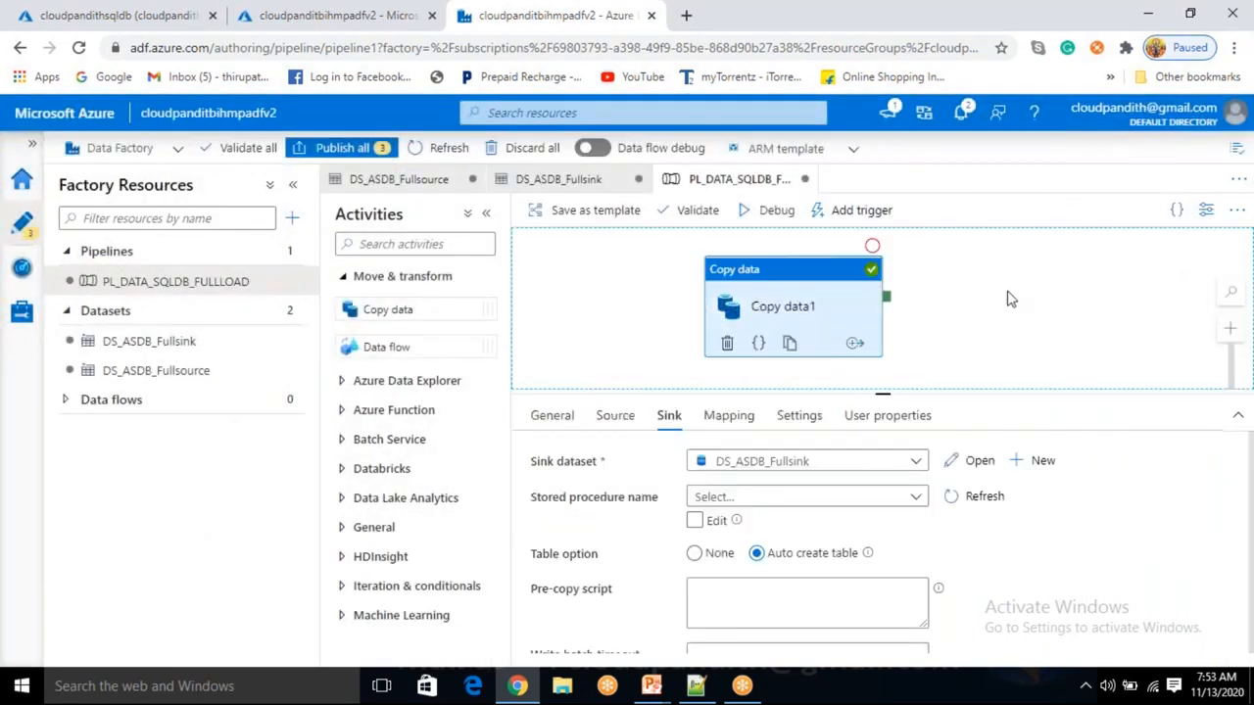
Copy the pipeline run ID, glance at Copy data1's settings, and reopen its run details.
{"action": "left_click", "coordinate": [980, 321]}
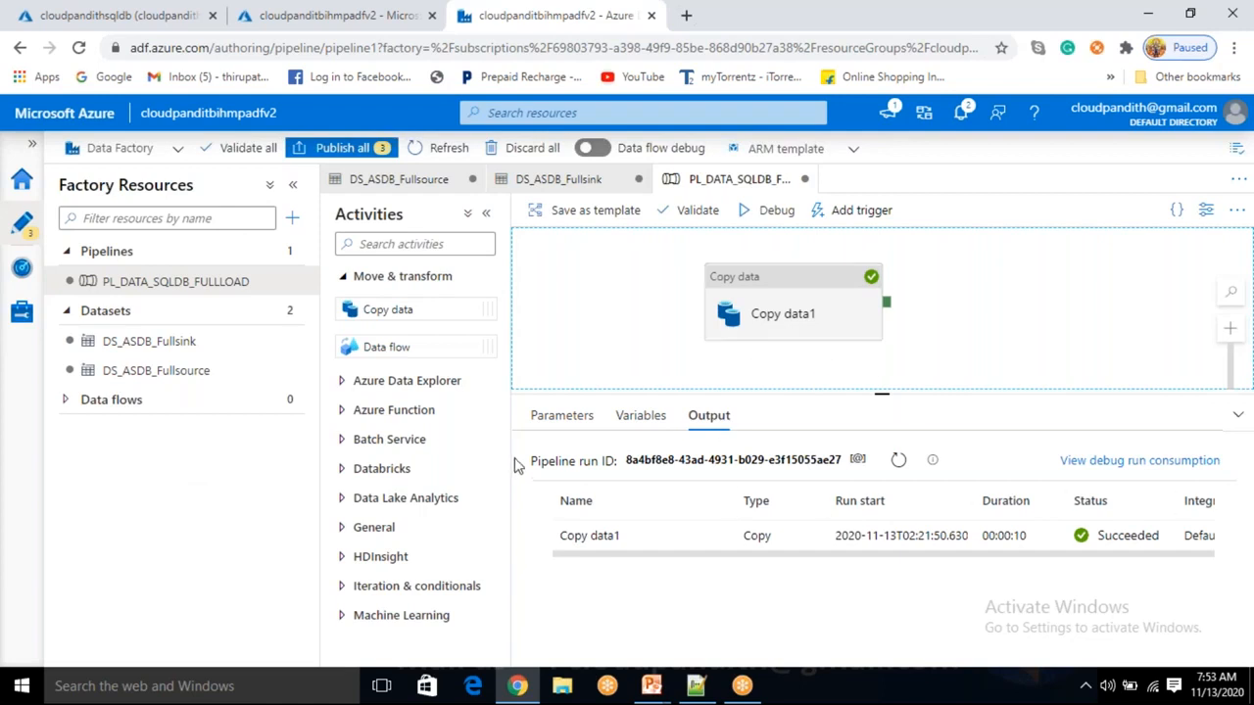
{"action": "left_click_drag", "start_coordinate": [627, 461], "coordinate": [847, 460]}
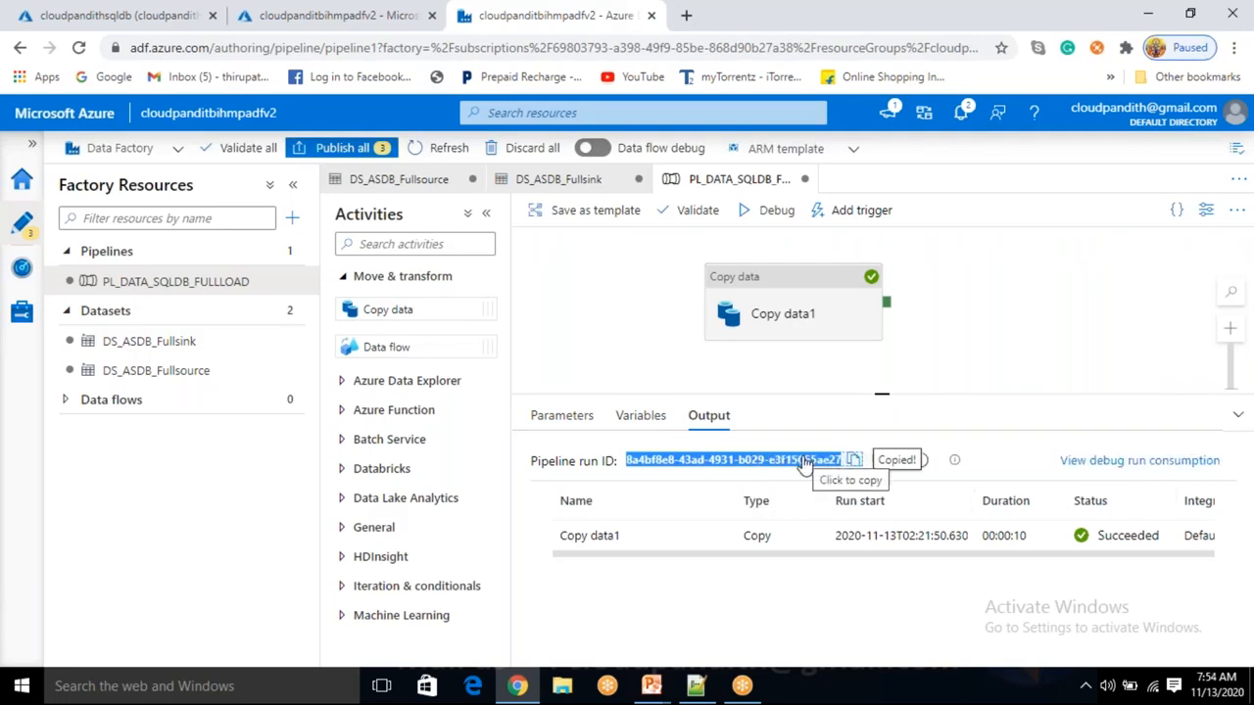
{"action": "left_click", "coordinate": [800, 293]}
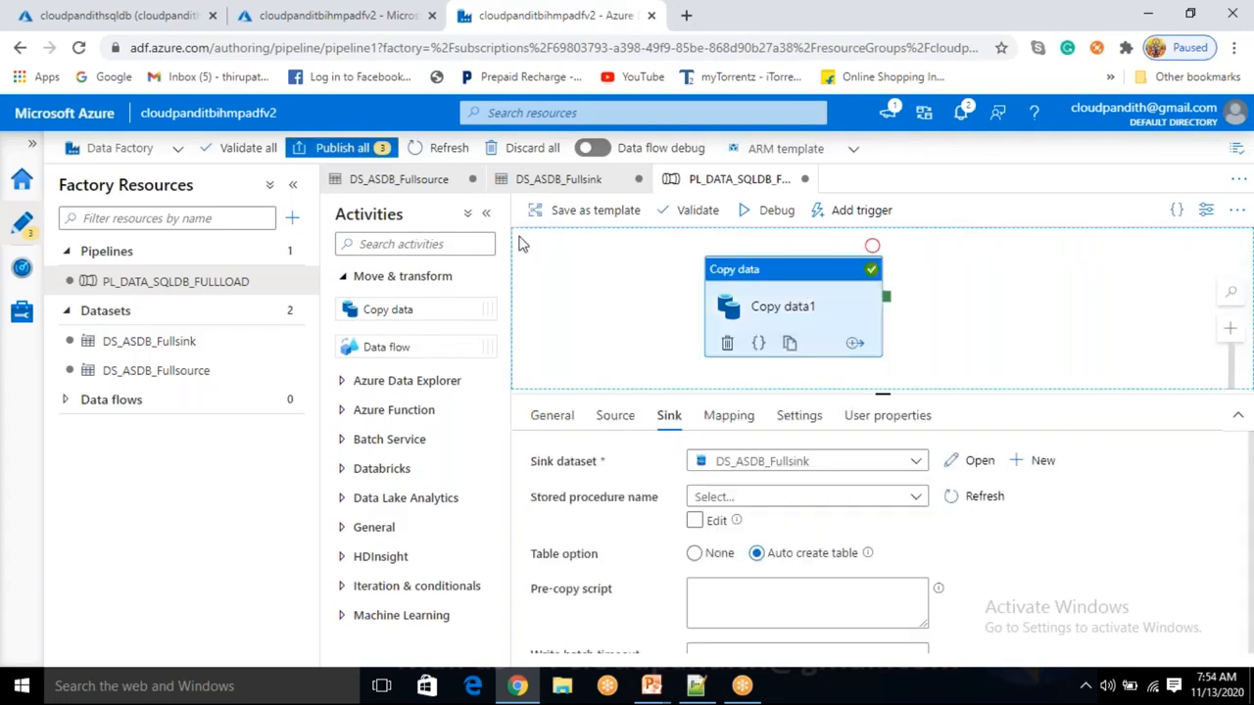
{"action": "left_click_drag", "start_coordinate": [143, 115], "coordinate": [239, 114]}
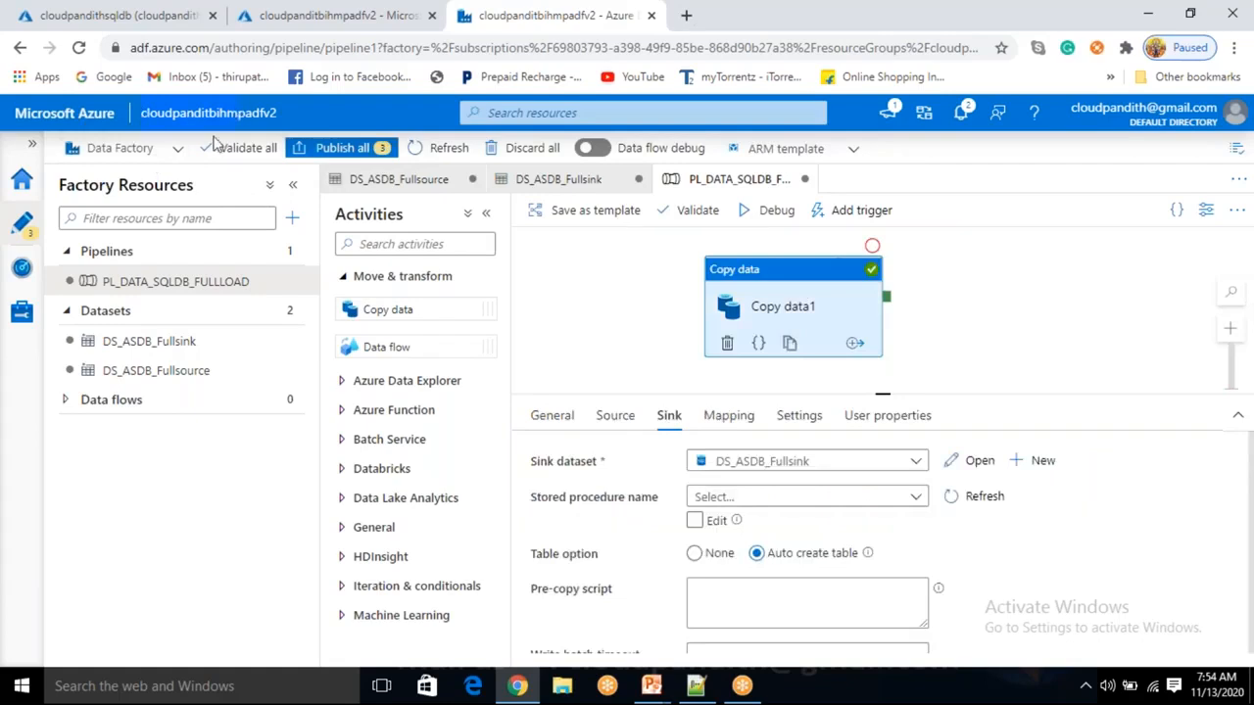
{"action": "left_click_drag", "start_coordinate": [104, 282], "coordinate": [197, 286]}
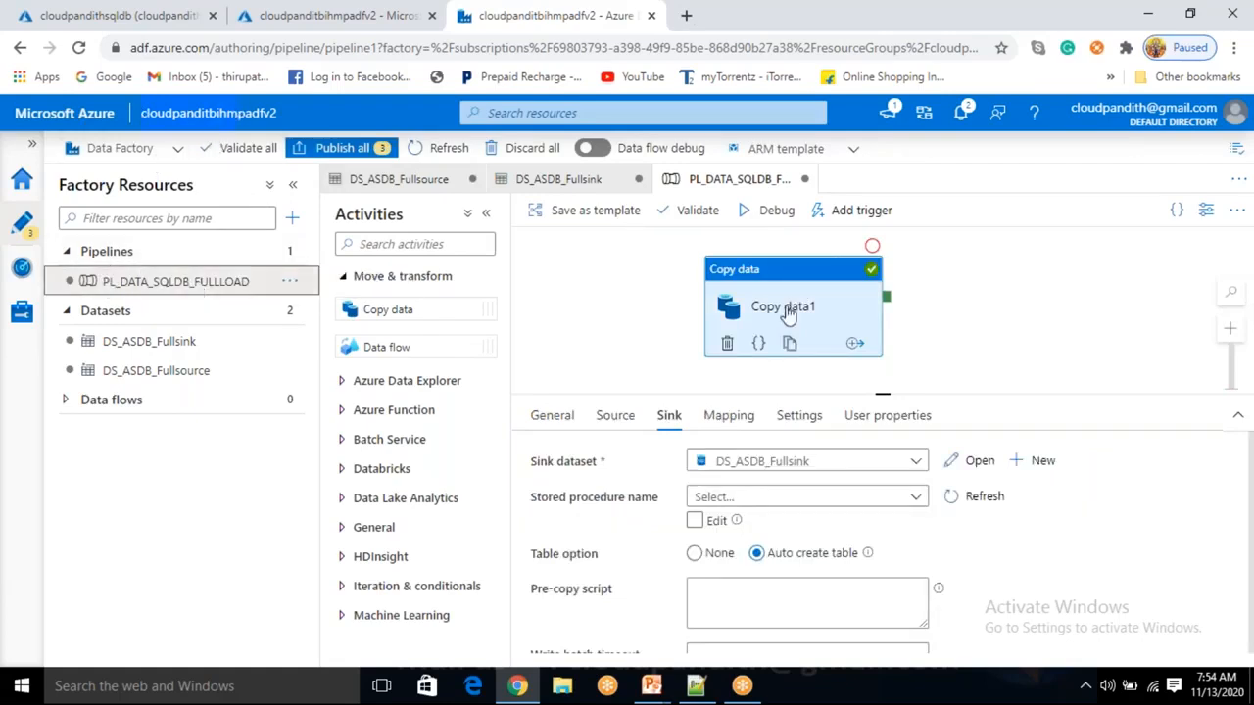
{"action": "left_click", "coordinate": [950, 329]}
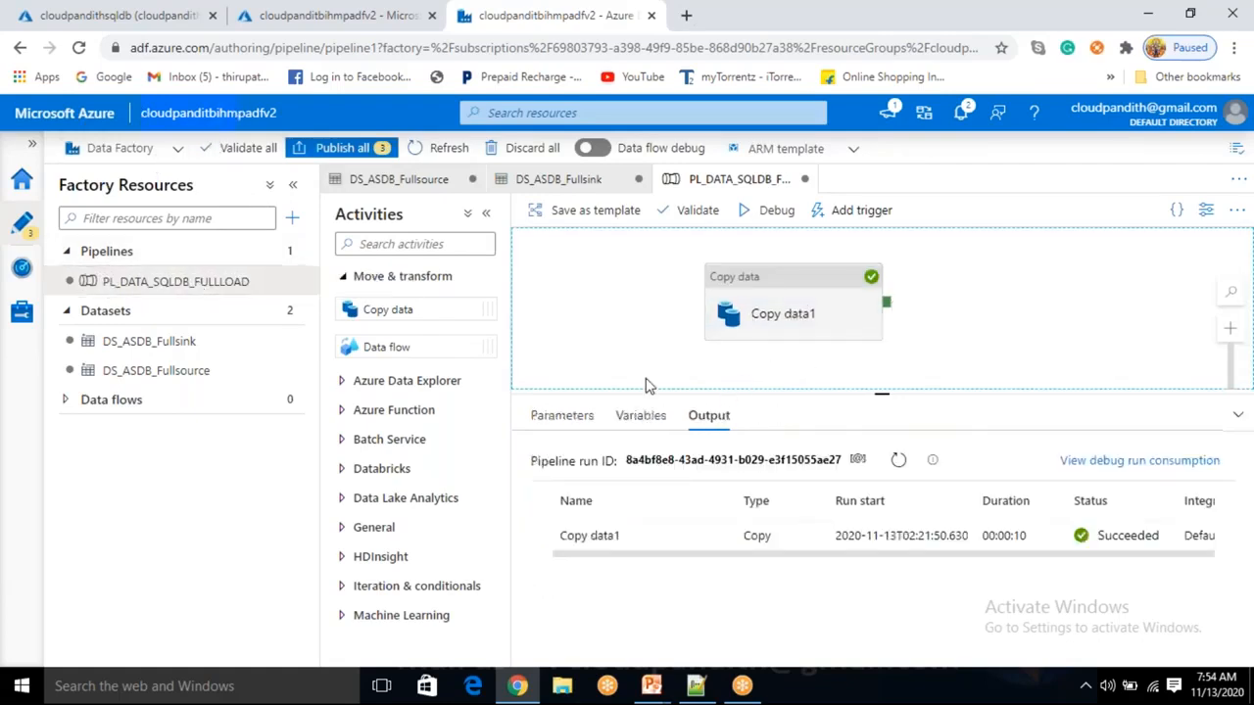
{"action": "left_click", "coordinate": [714, 538]}
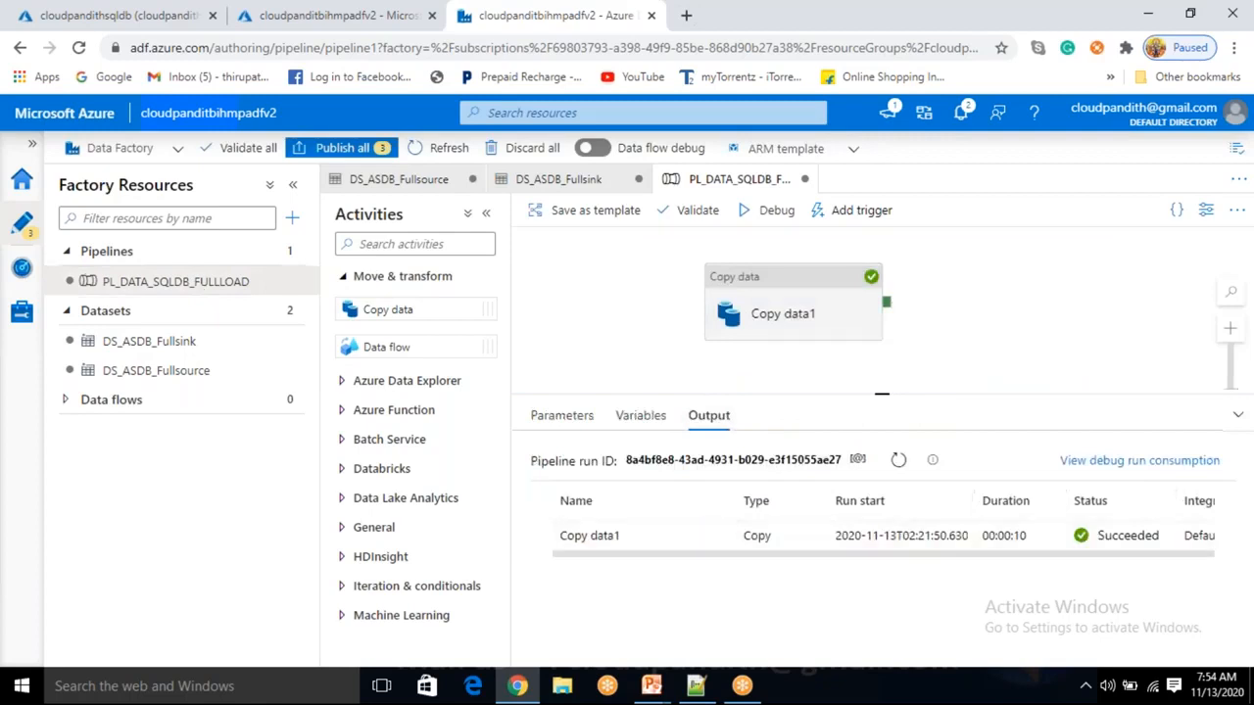
Review the copy run's start time and Succeeded status, then show Copy data1's sink settings.
{"action": "left_click", "coordinate": [431, 637]}
{"action": "left_click_drag", "start_coordinate": [424, 613], "coordinate": [546, 610]}
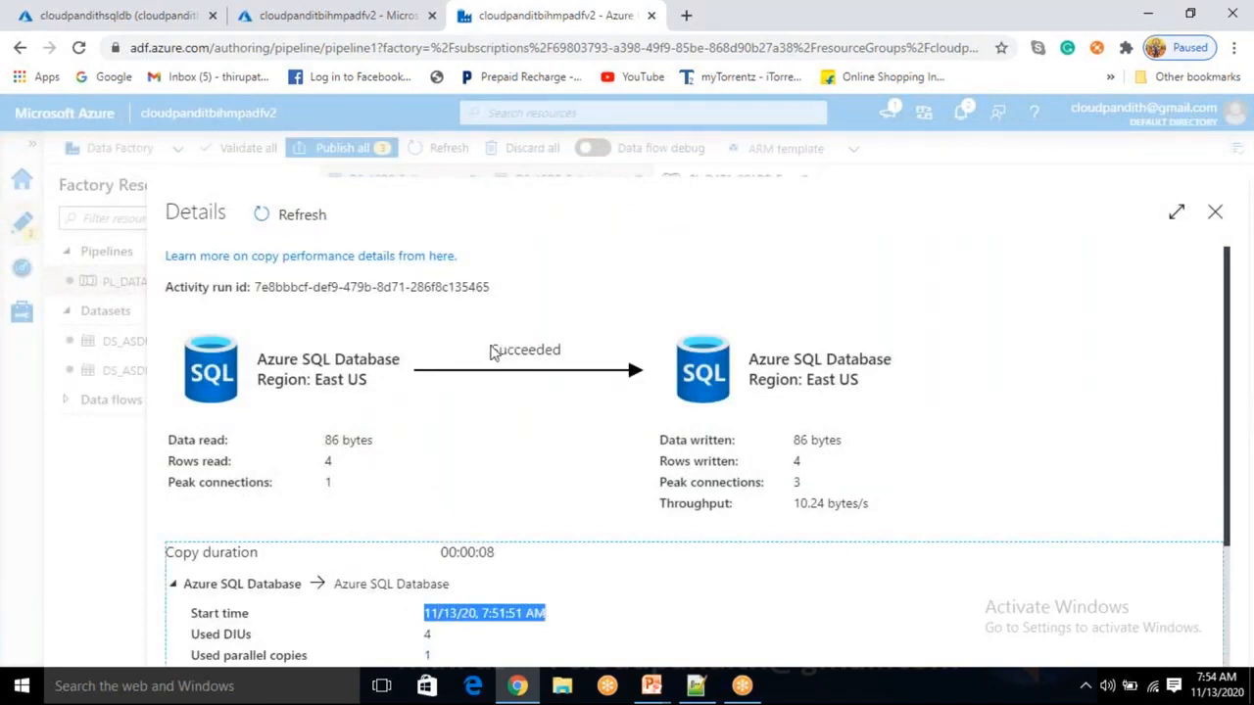
{"action": "left_click_drag", "start_coordinate": [489, 351], "coordinate": [578, 352]}
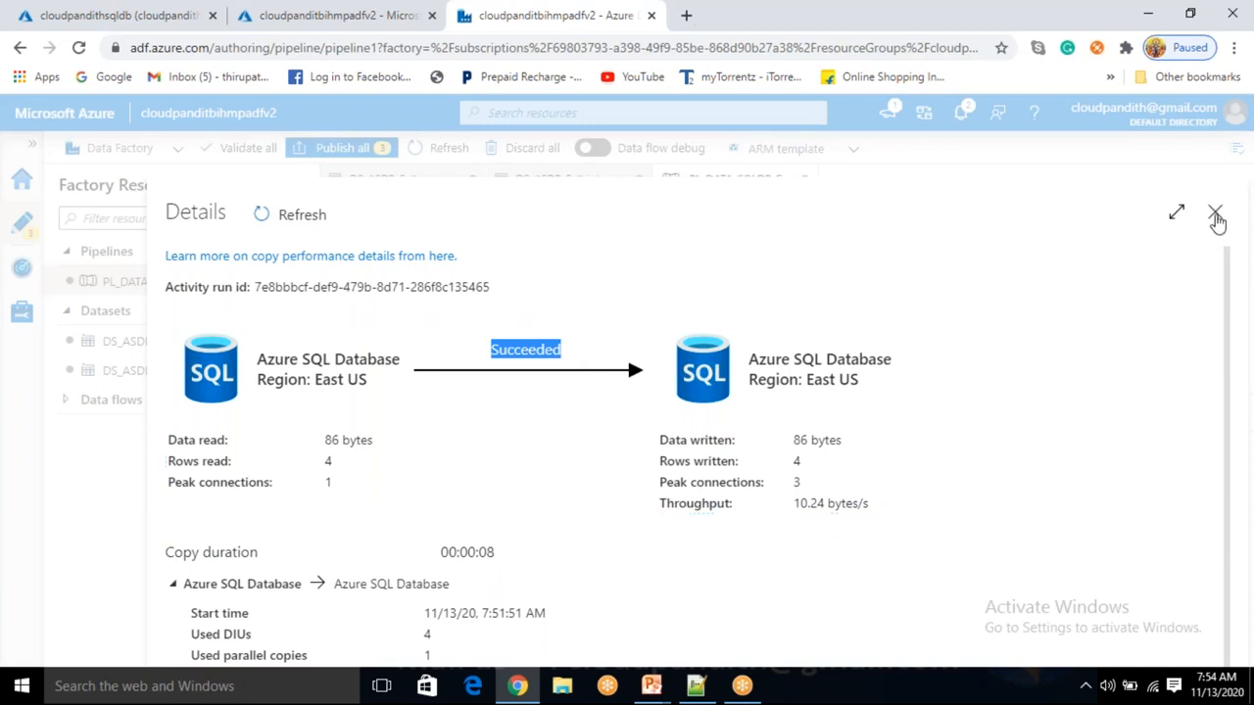
{"action": "left_click", "coordinate": [1215, 218]}
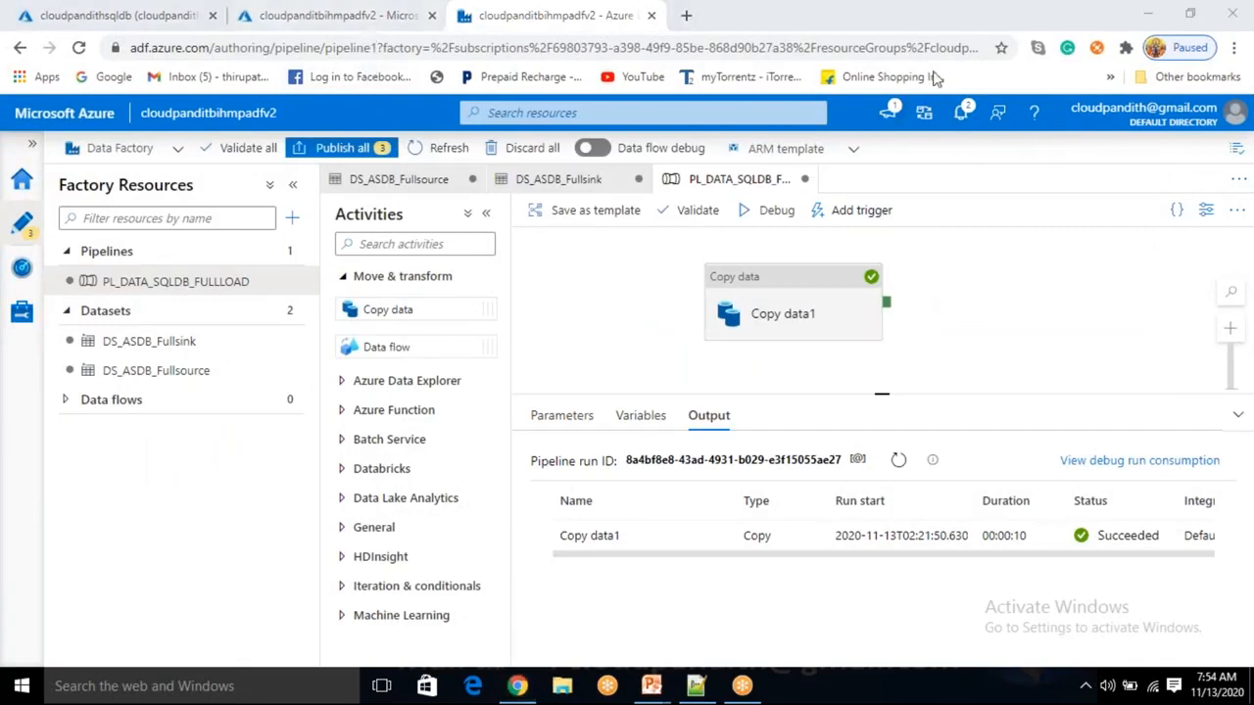
{"action": "left_click", "coordinate": [788, 311]}
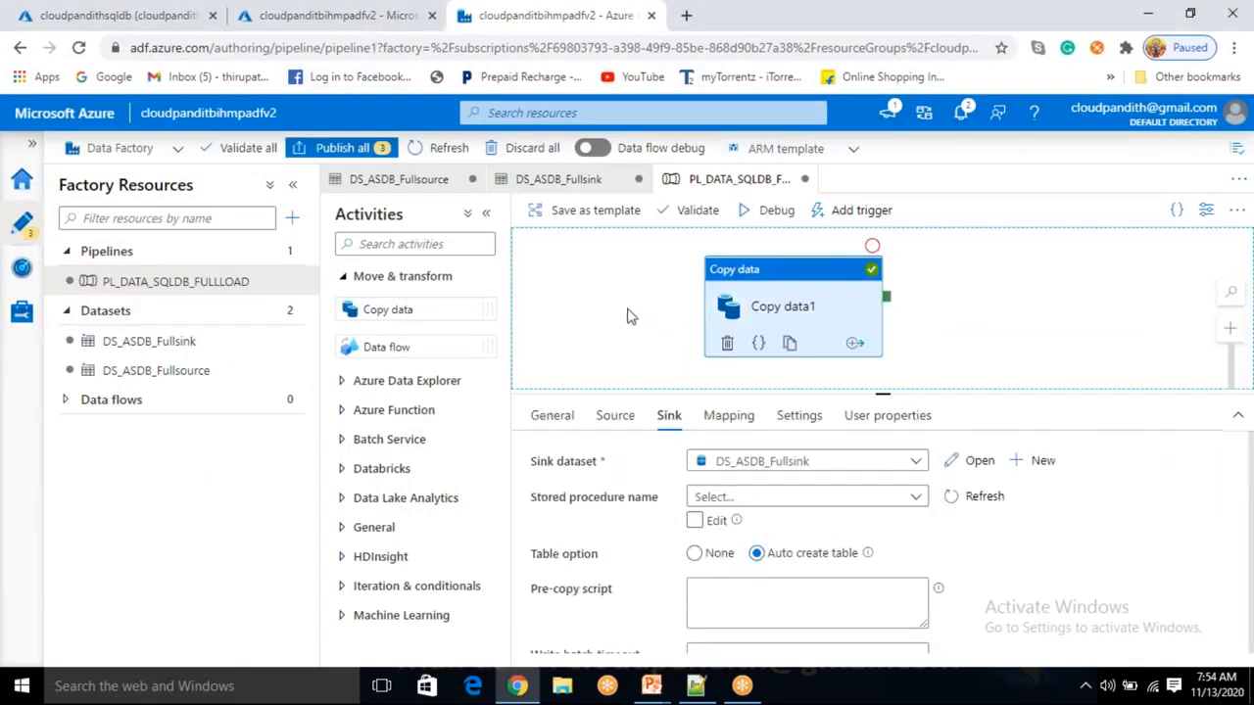
{"action": "left_click", "coordinate": [629, 313]}
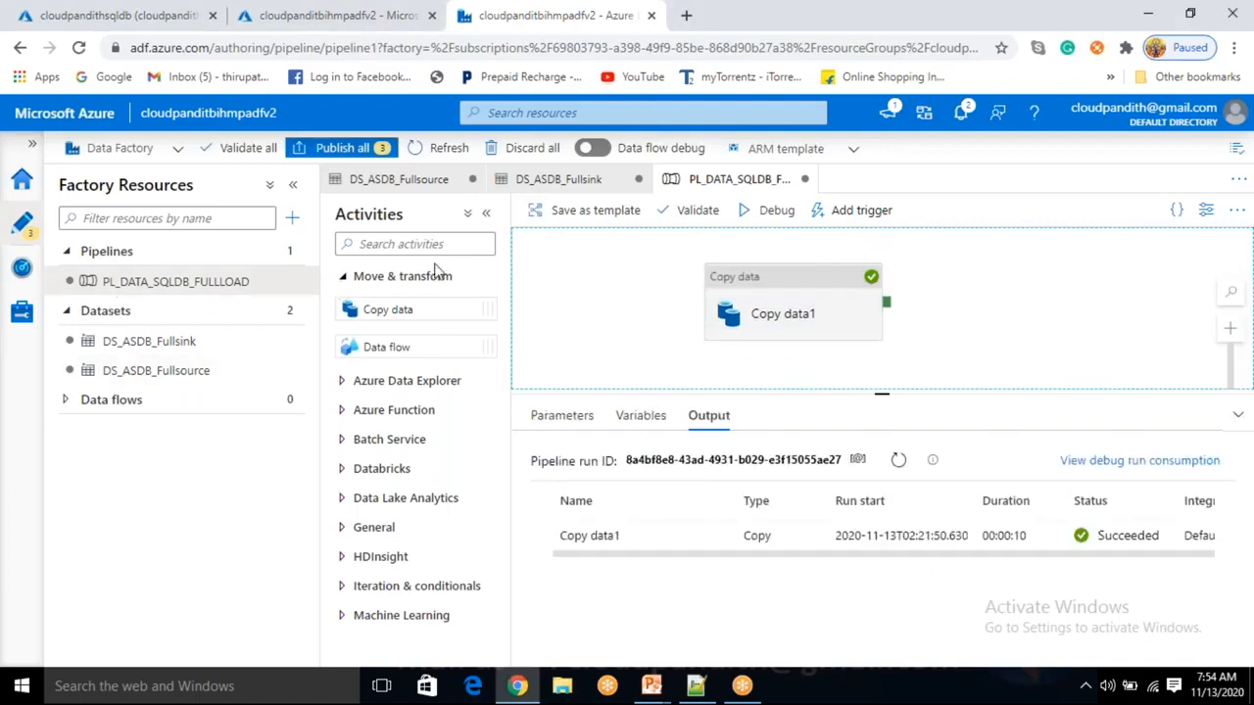
{"action": "left_click", "coordinate": [209, 479]}
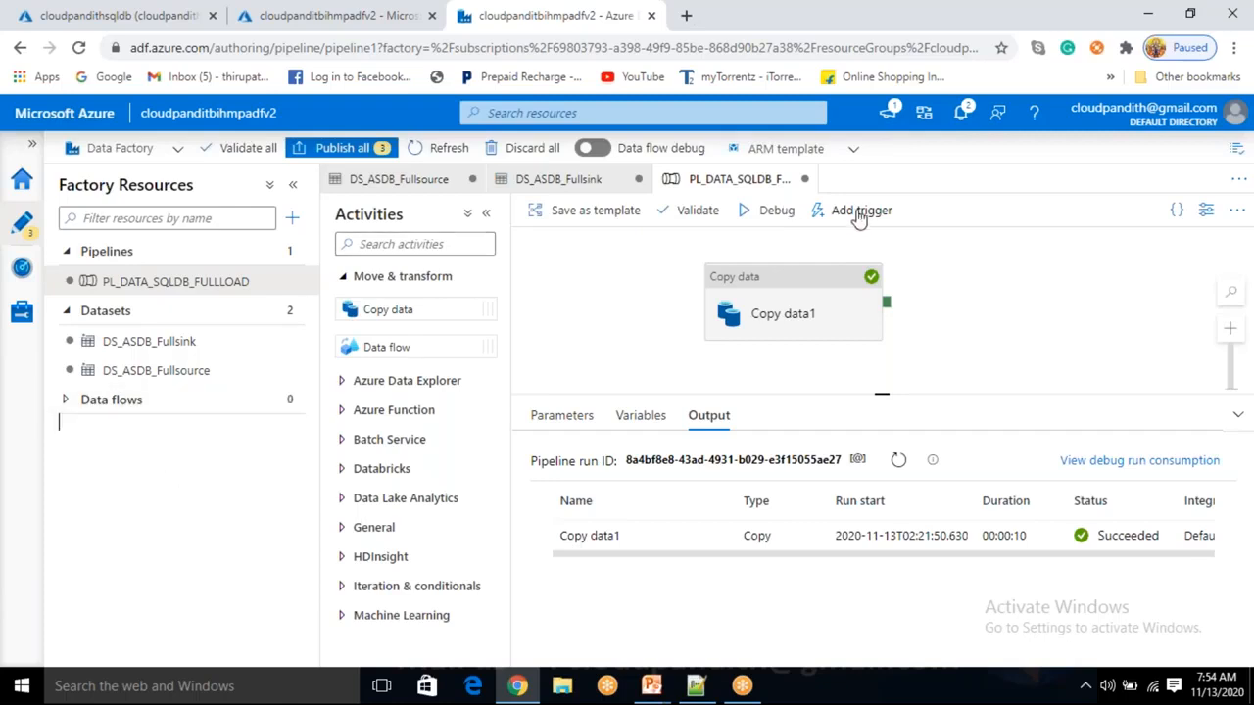
{"action": "left_click", "coordinate": [757, 306]}
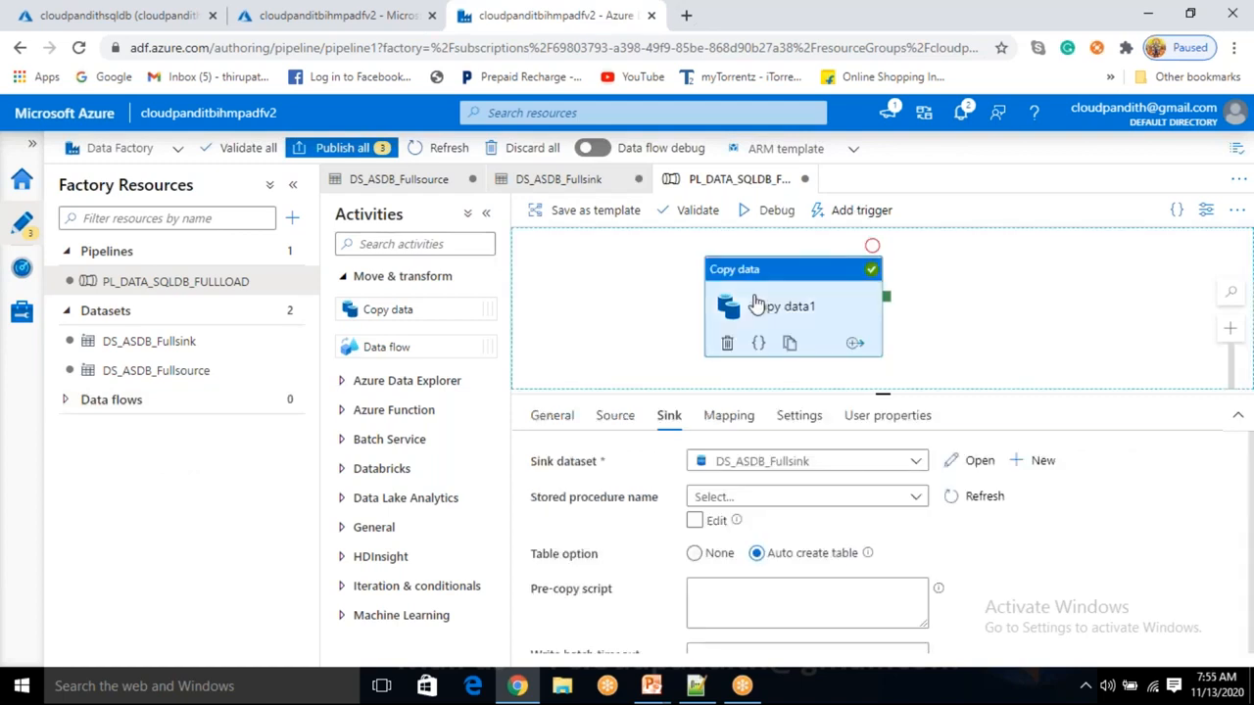
{"action": "left_click", "coordinate": [603, 427]}
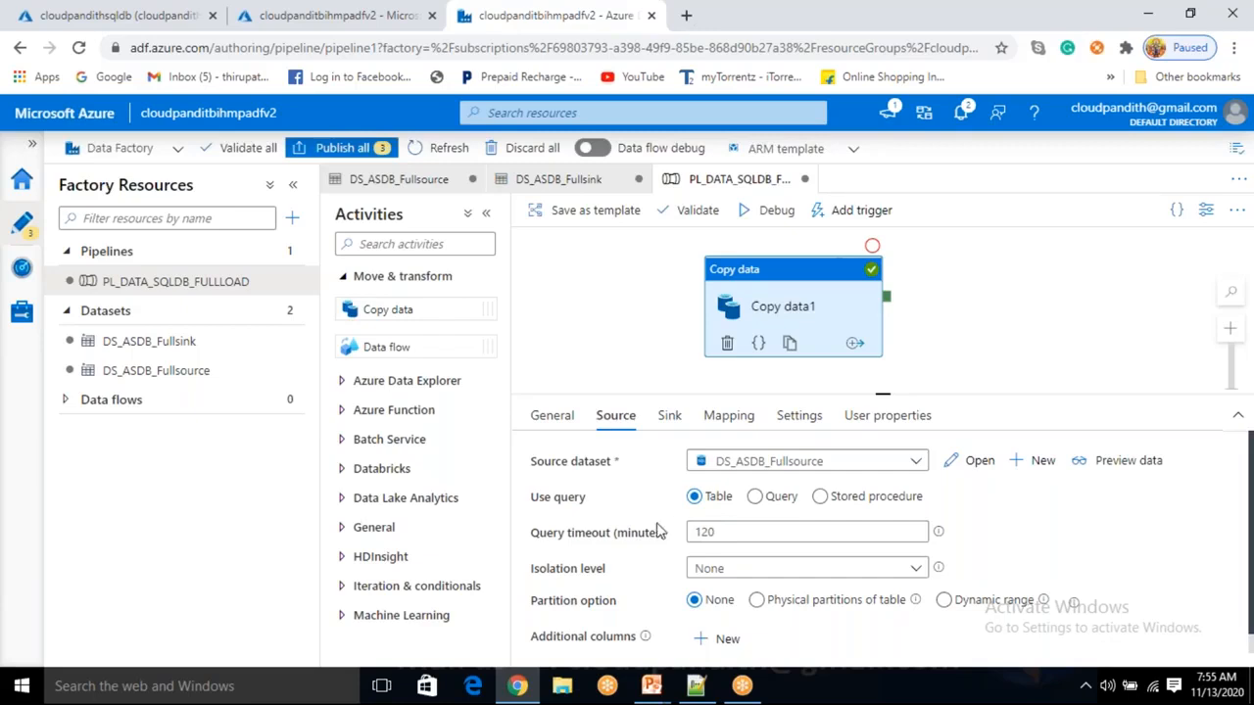
{"action": "left_click", "coordinate": [952, 315]}
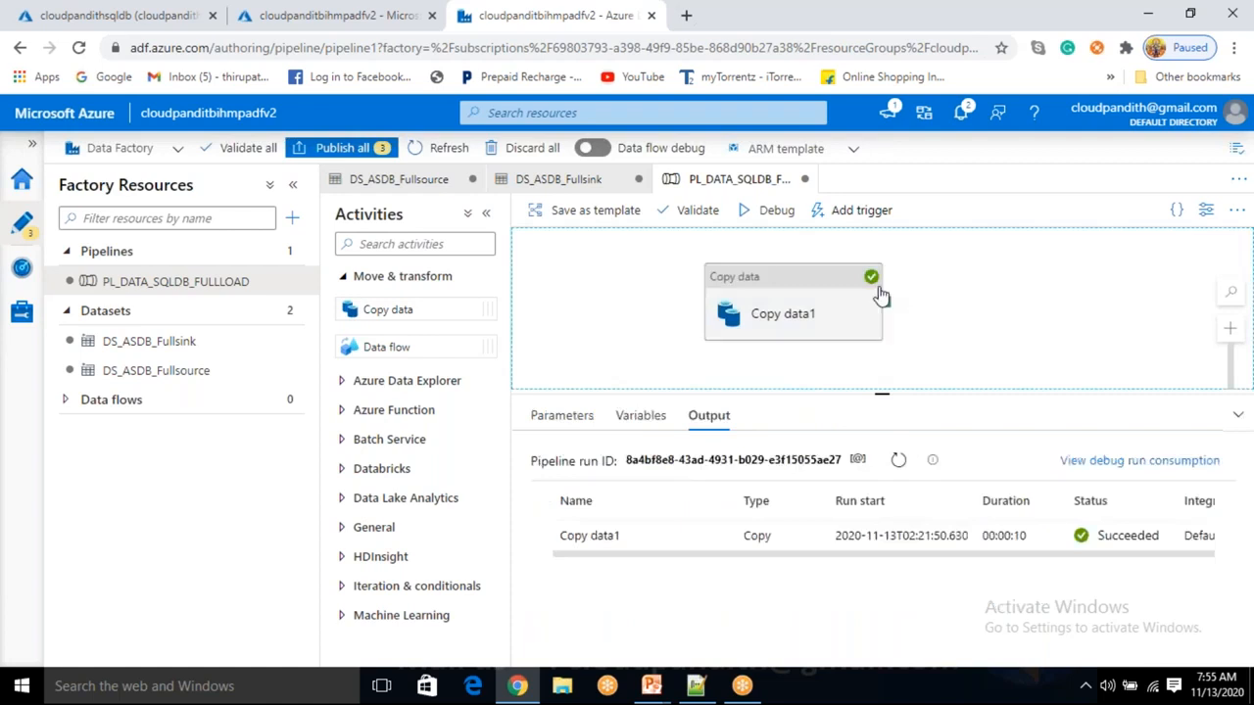
{"action": "left_click", "coordinate": [816, 312]}
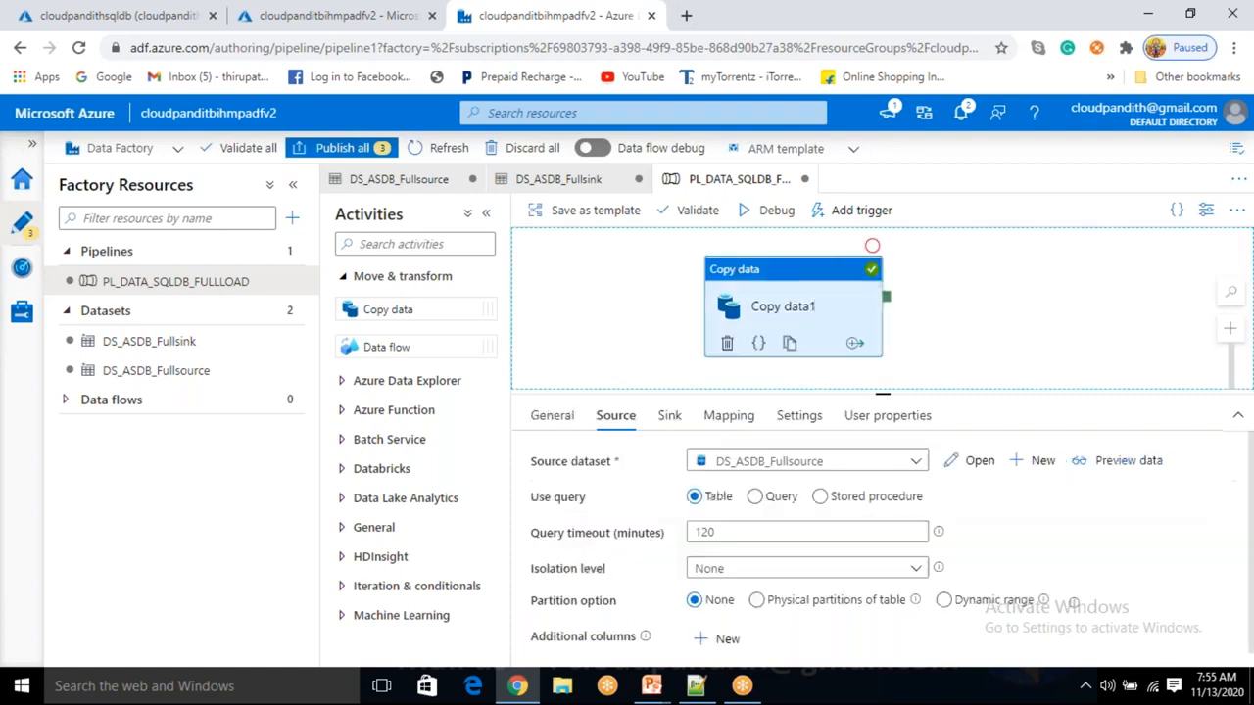
{"action": "left_click", "coordinate": [669, 417]}
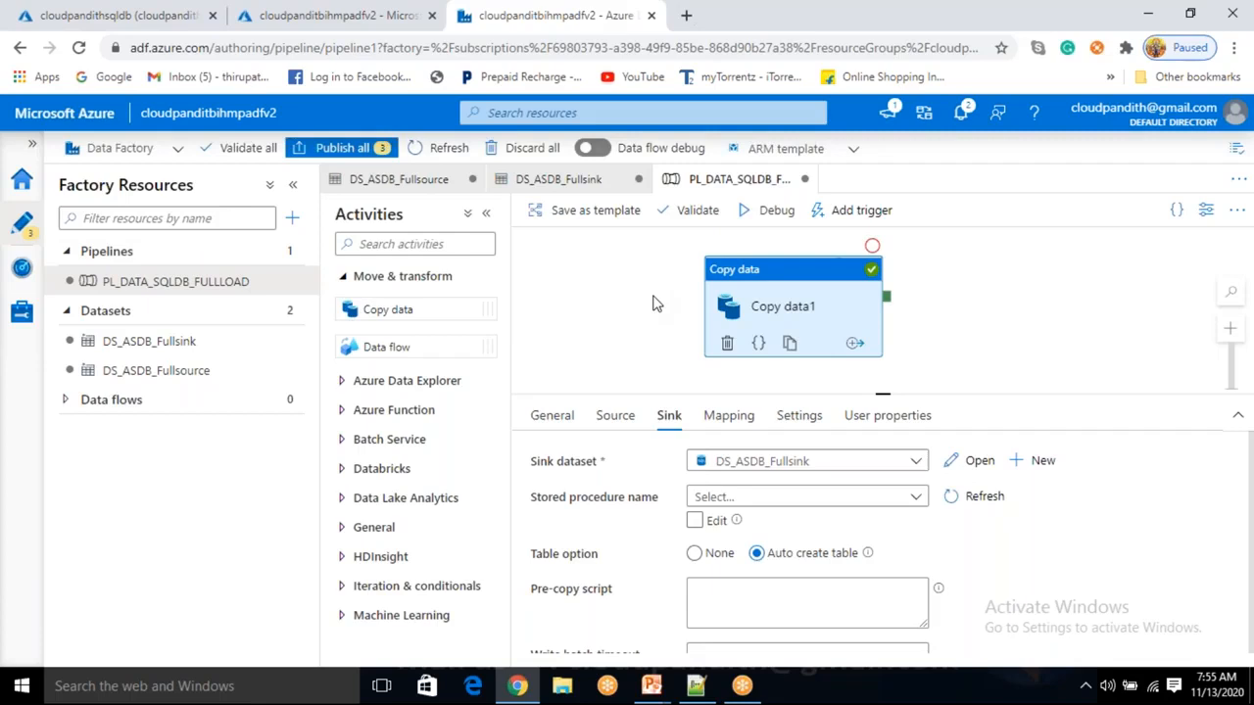
{"action": "left_click", "coordinate": [146, 16]}
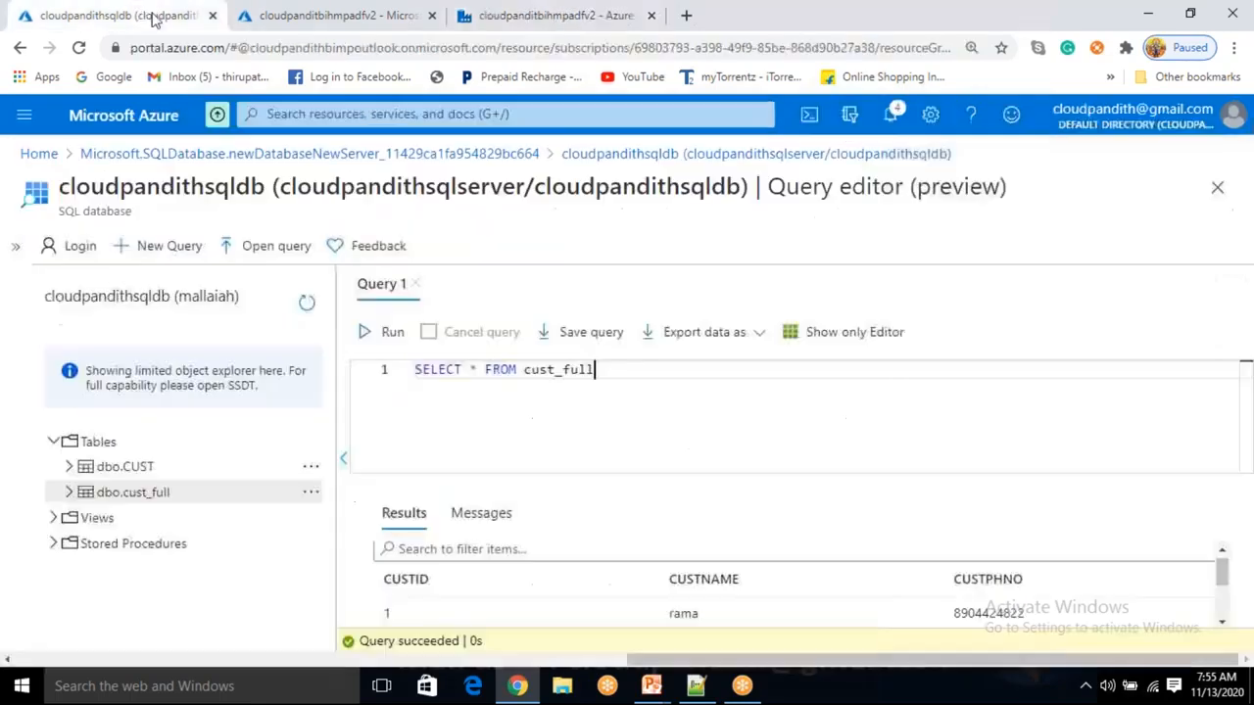
{"action": "left_click", "coordinate": [482, 513]}
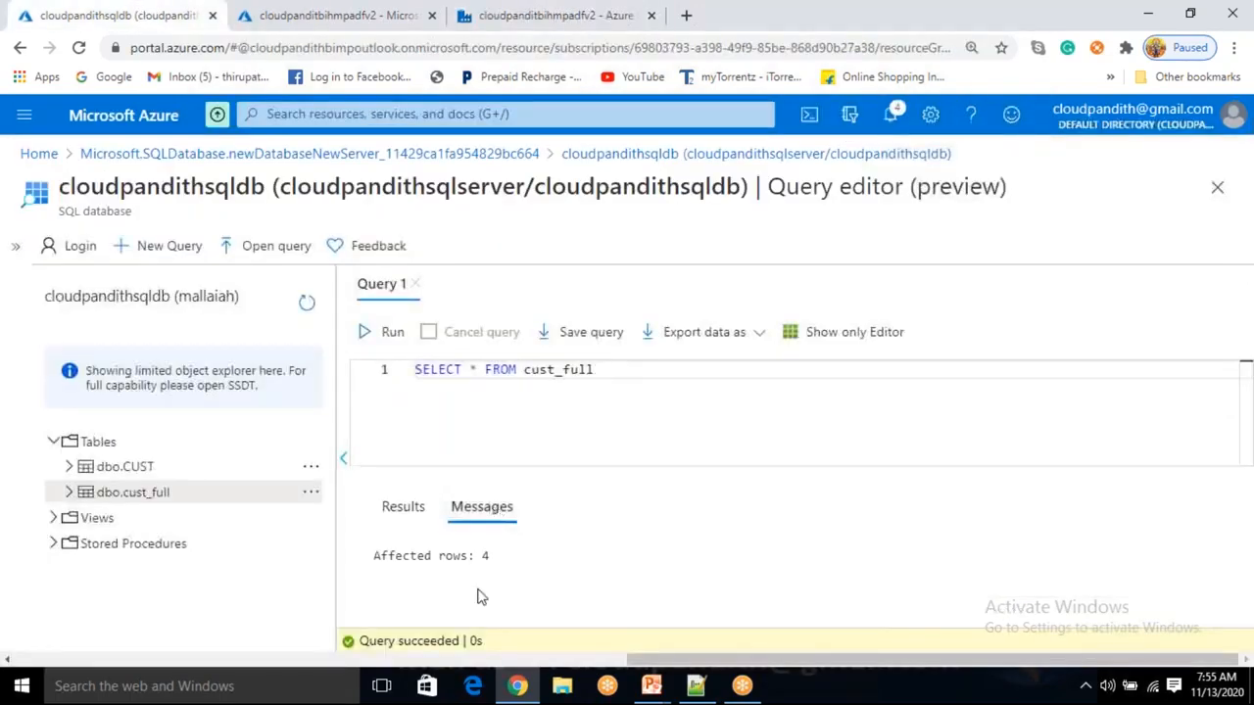
{"action": "double_click", "coordinate": [483, 555]}
{"action": "left_click", "coordinate": [514, 15]}
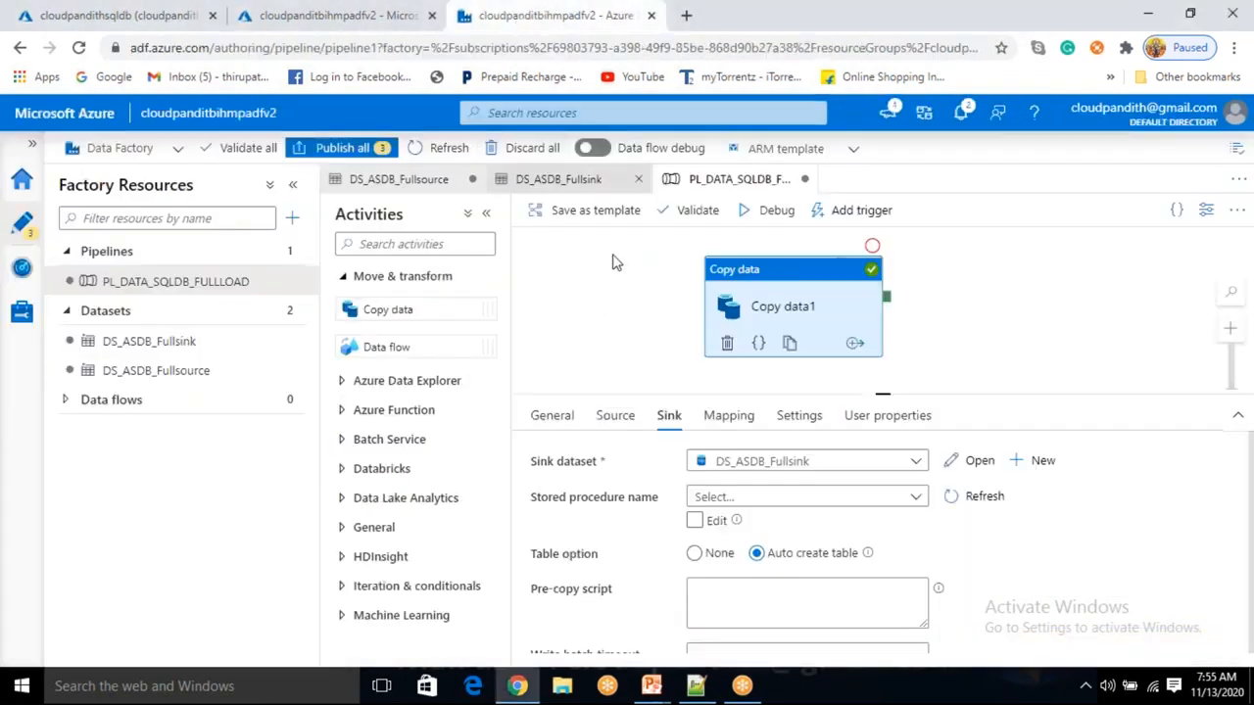
Debug PL_DATA_SQLDB_FULLLOAD and refresh until Copy data1 succeeds in 00:00:06.
{"action": "left_click", "coordinate": [764, 210]}
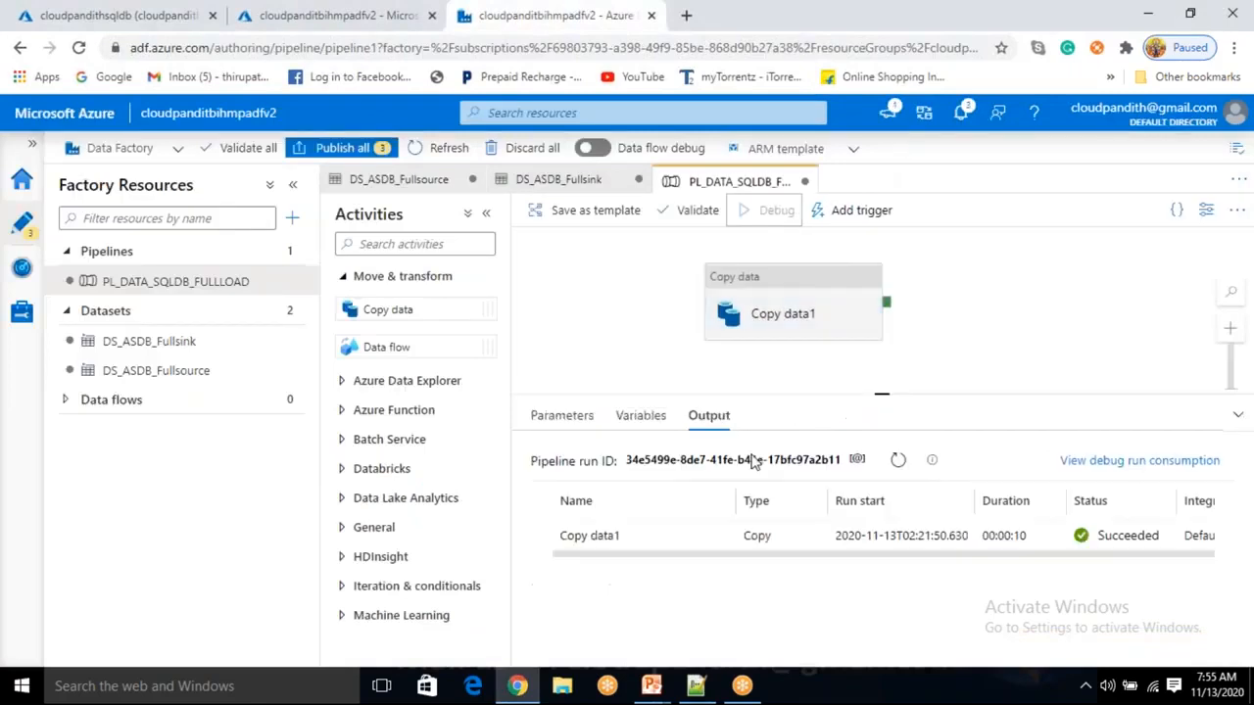
{"action": "left_click", "coordinate": [899, 461]}
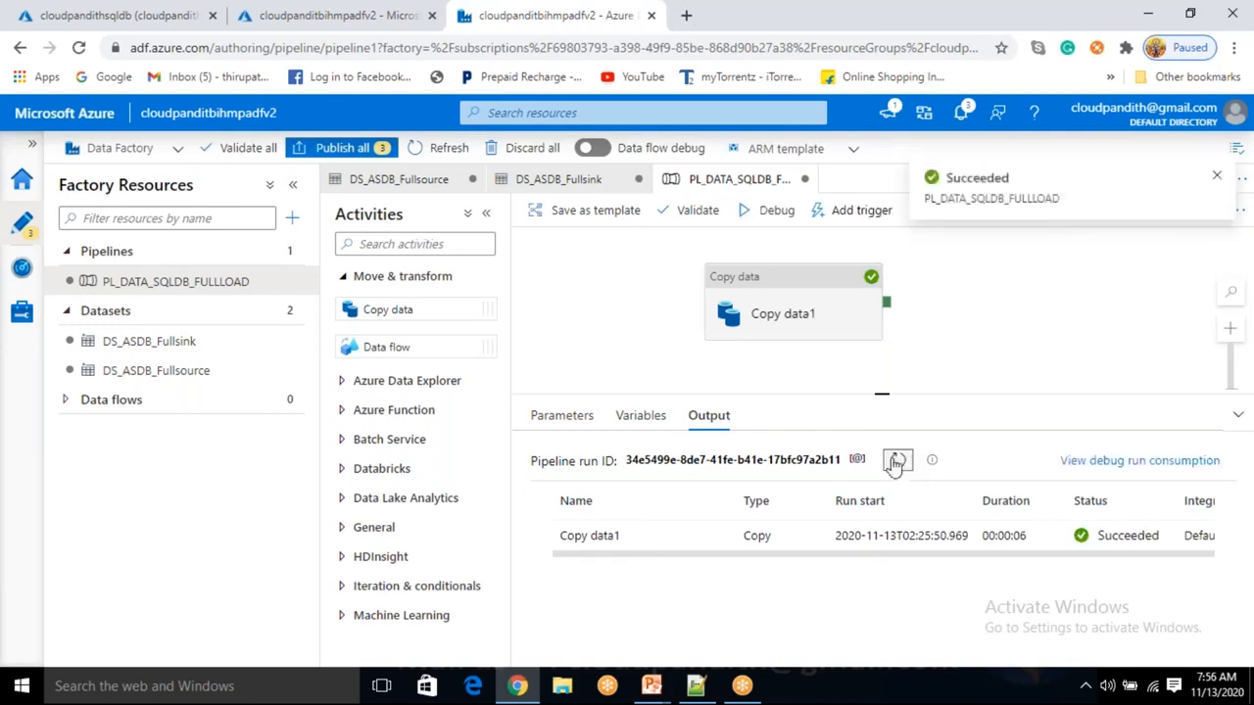
{"action": "left_click", "coordinate": [896, 460]}
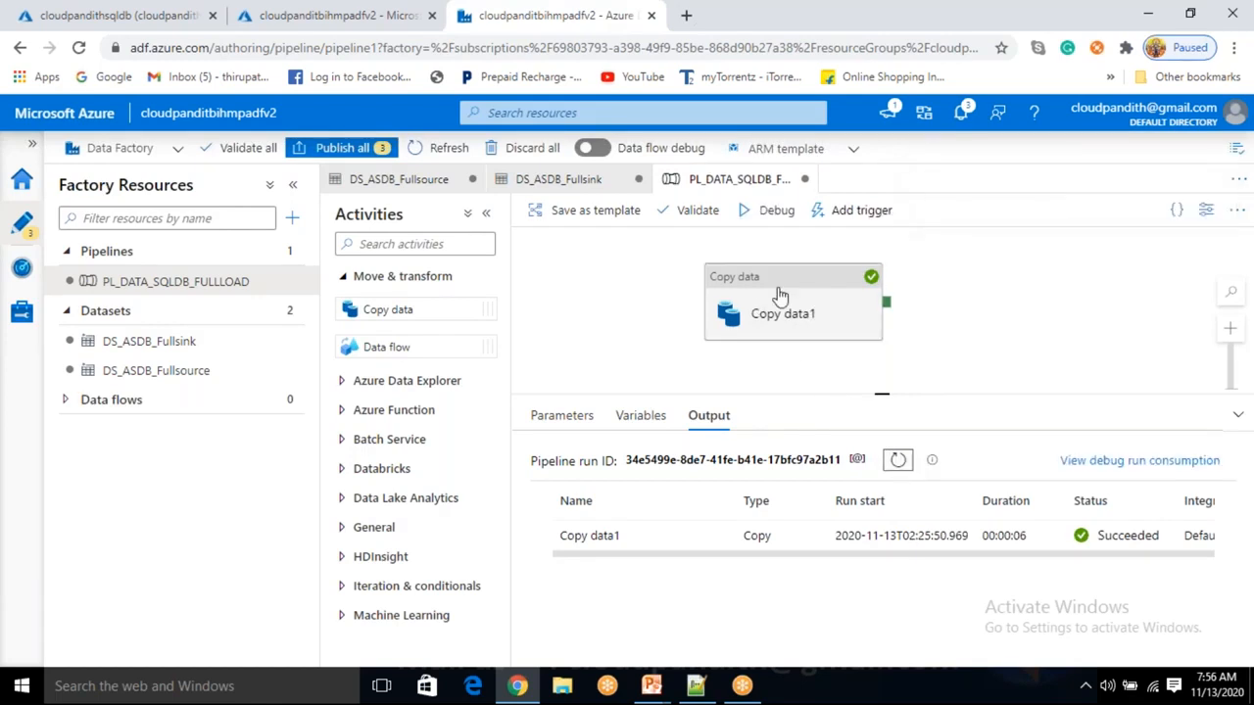
{"action": "left_click", "coordinate": [125, 11]}
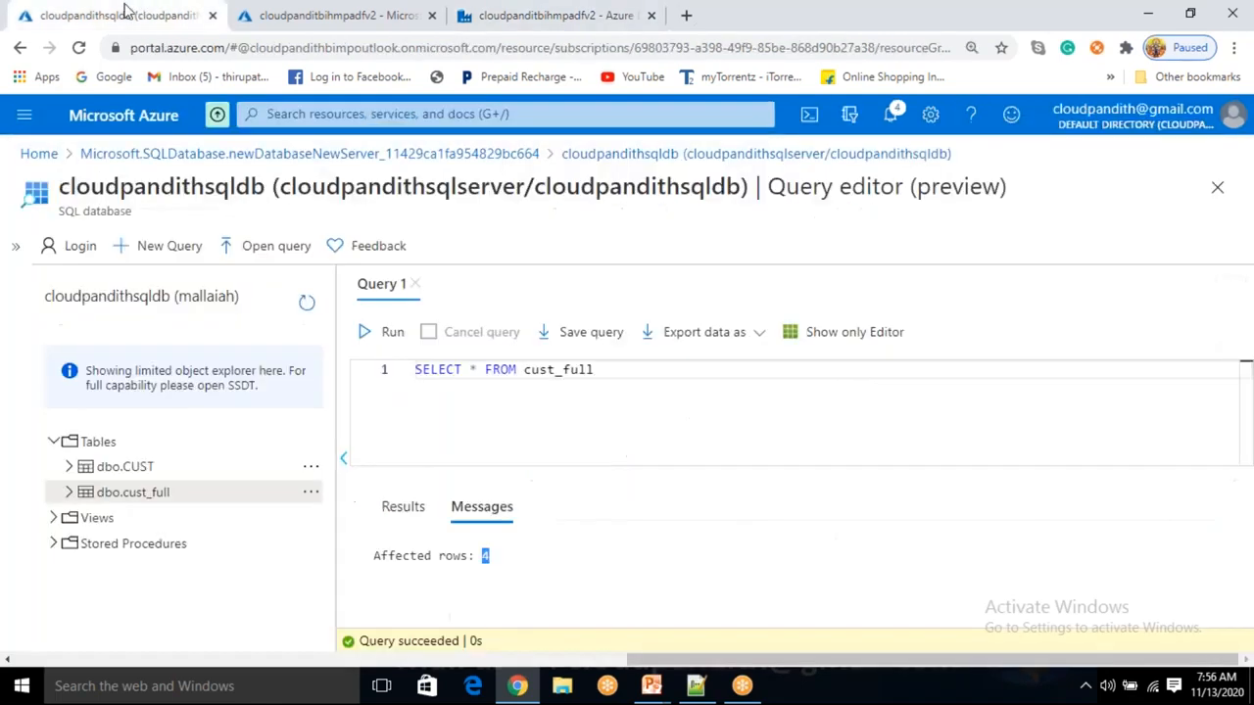
Rerun SELECT * FROM cust_full and check its 8 affected rows in Messages and Results.
{"action": "left_click", "coordinate": [387, 332]}
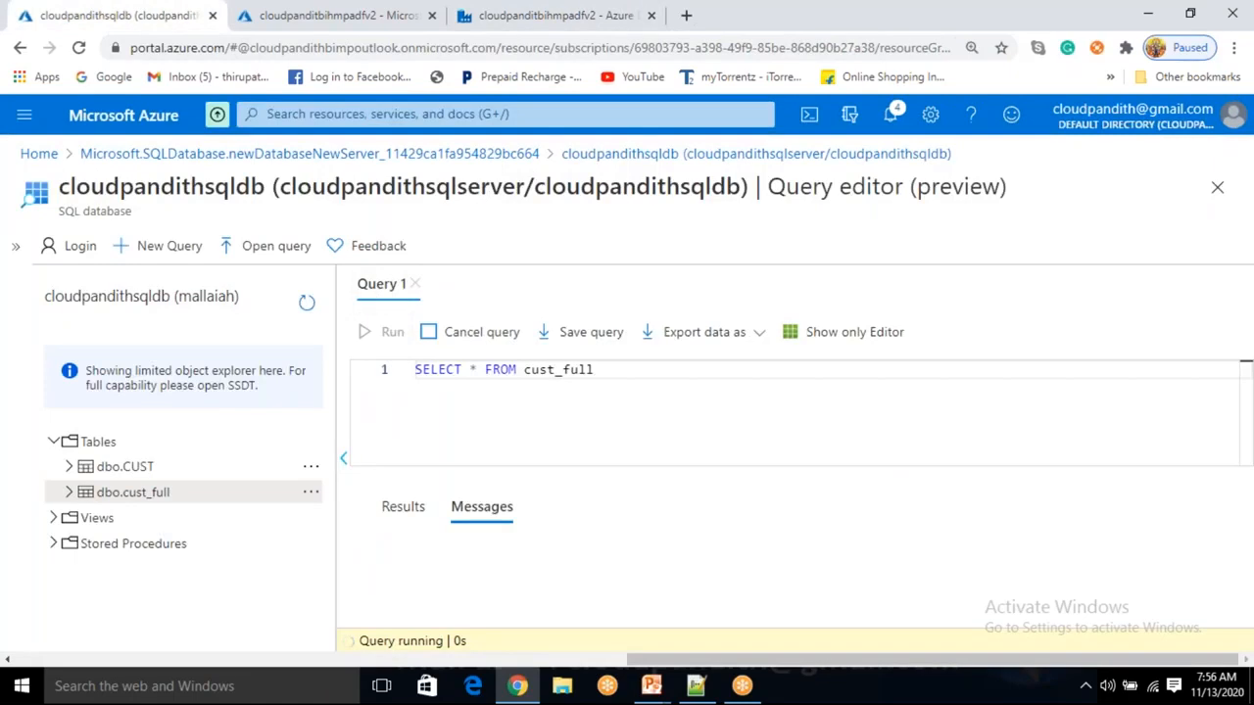
{"action": "left_click", "coordinate": [485, 512]}
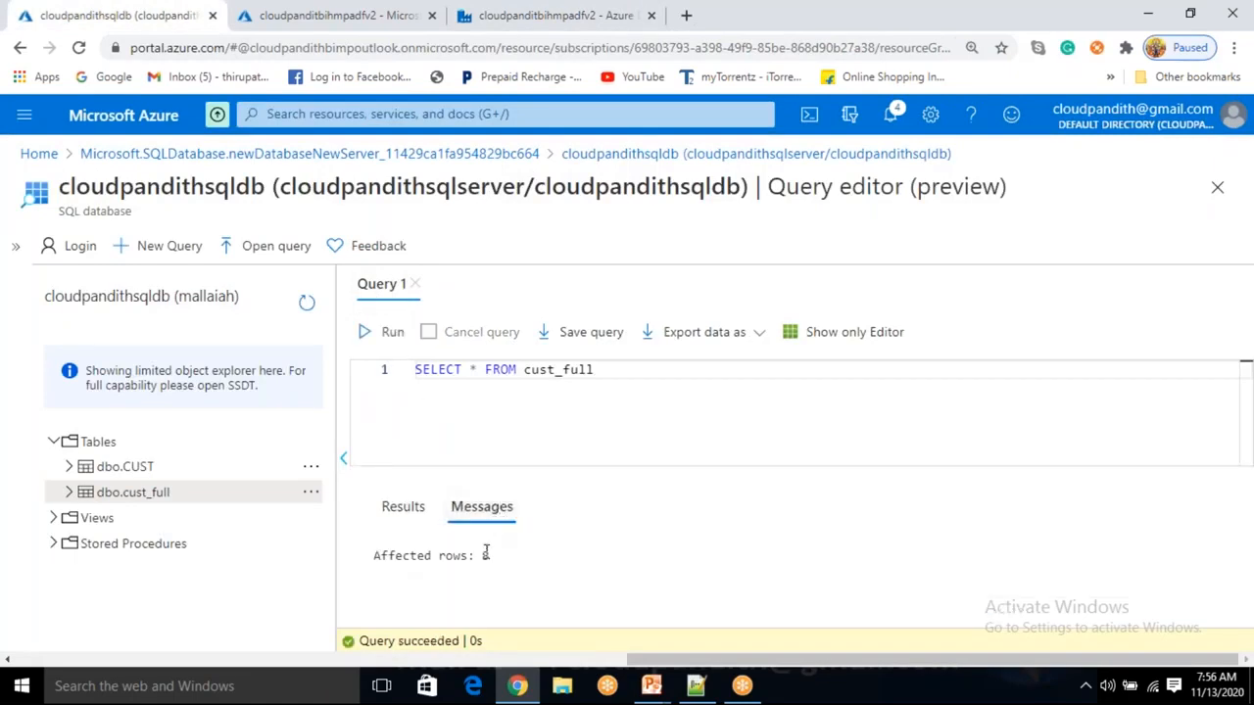
{"action": "left_click", "coordinate": [405, 513]}
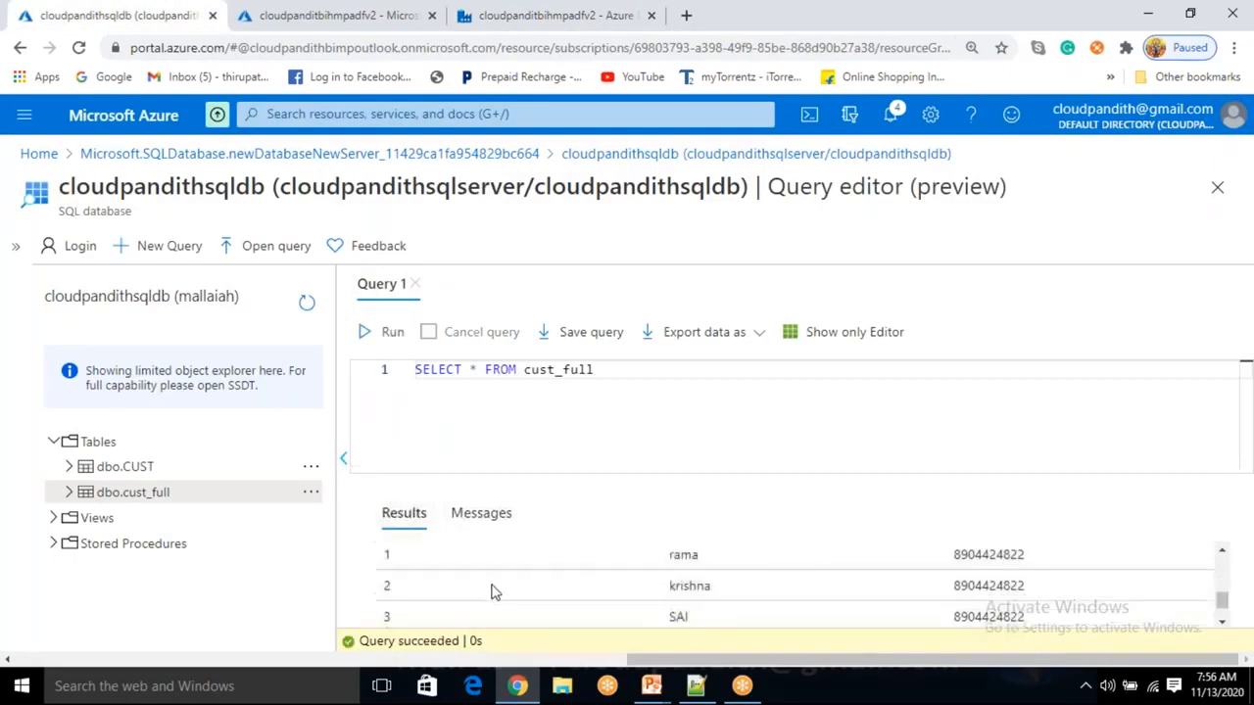
{"action": "scroll", "coordinate": [422, 607], "scroll_direction": "down", "scroll_amount": 1}
{"action": "scroll", "coordinate": [421, 611], "scroll_direction": "up", "scroll_amount": 3}
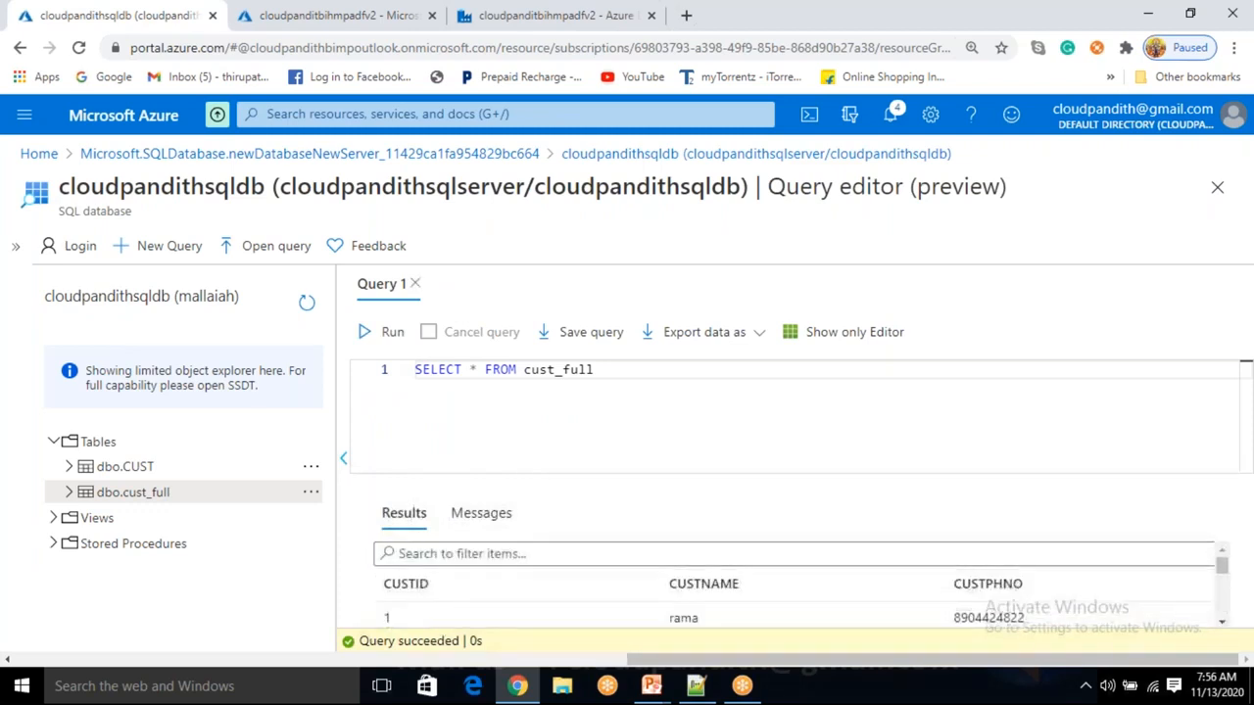
{"action": "left_click", "coordinate": [542, 15]}
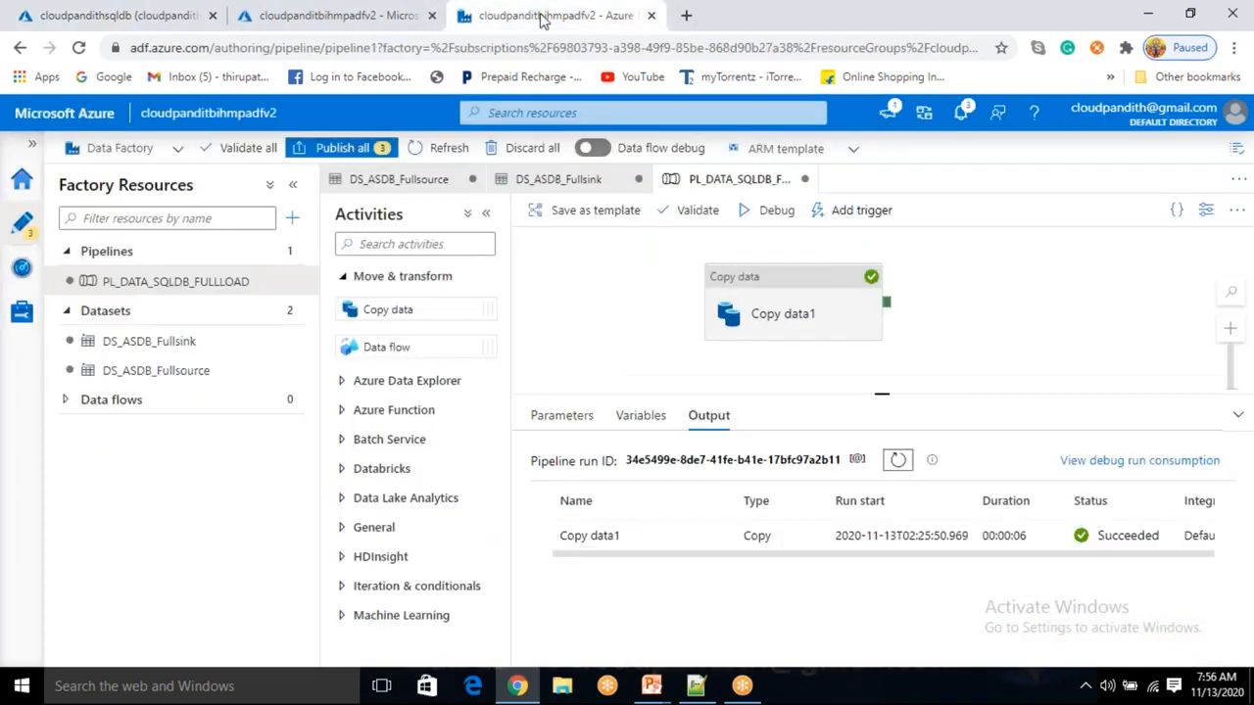
Enter 'truncate table cust_full' as the Copy data1 sink's pre-copy script.
{"action": "left_click", "coordinate": [788, 292]}
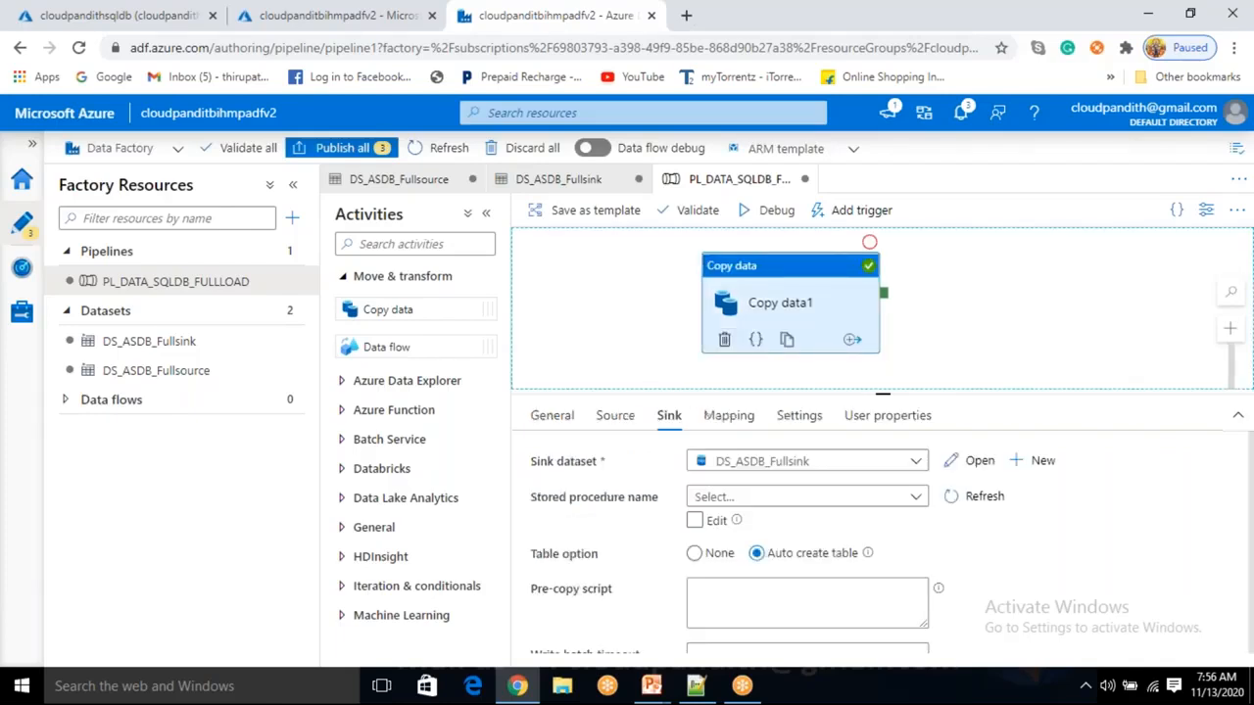
{"action": "left_click", "coordinate": [623, 304]}
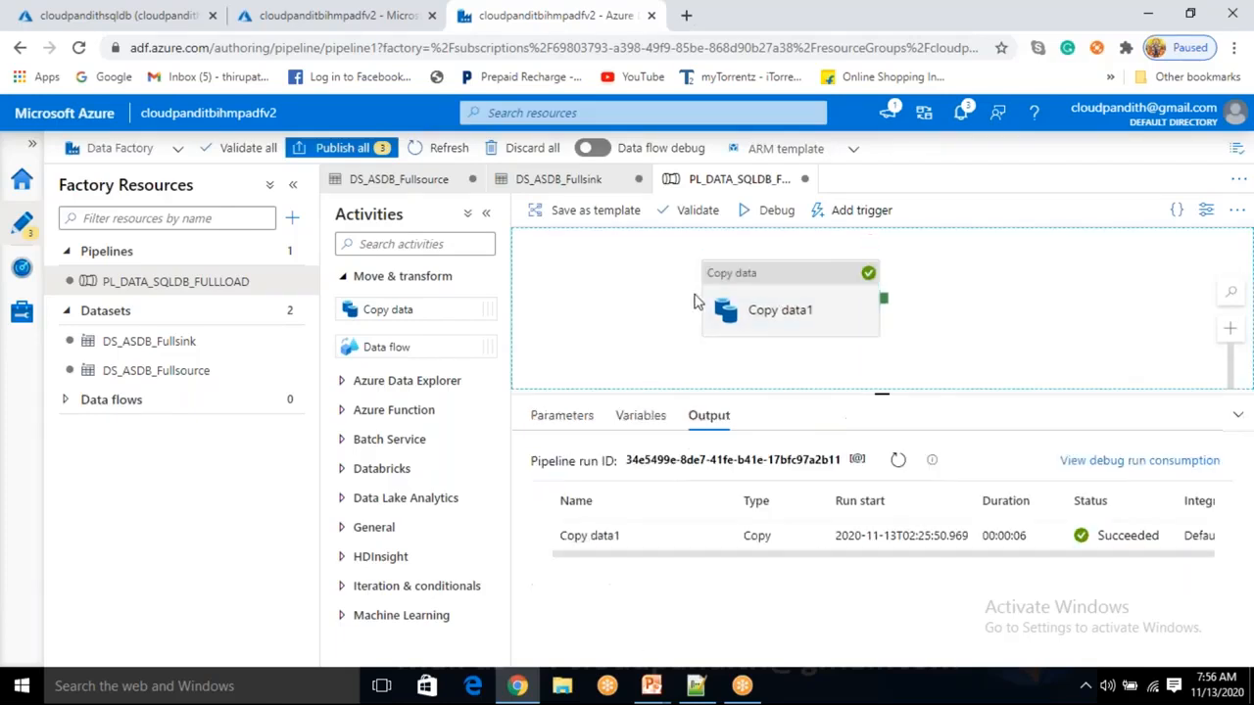
{"action": "left_click", "coordinate": [782, 291]}
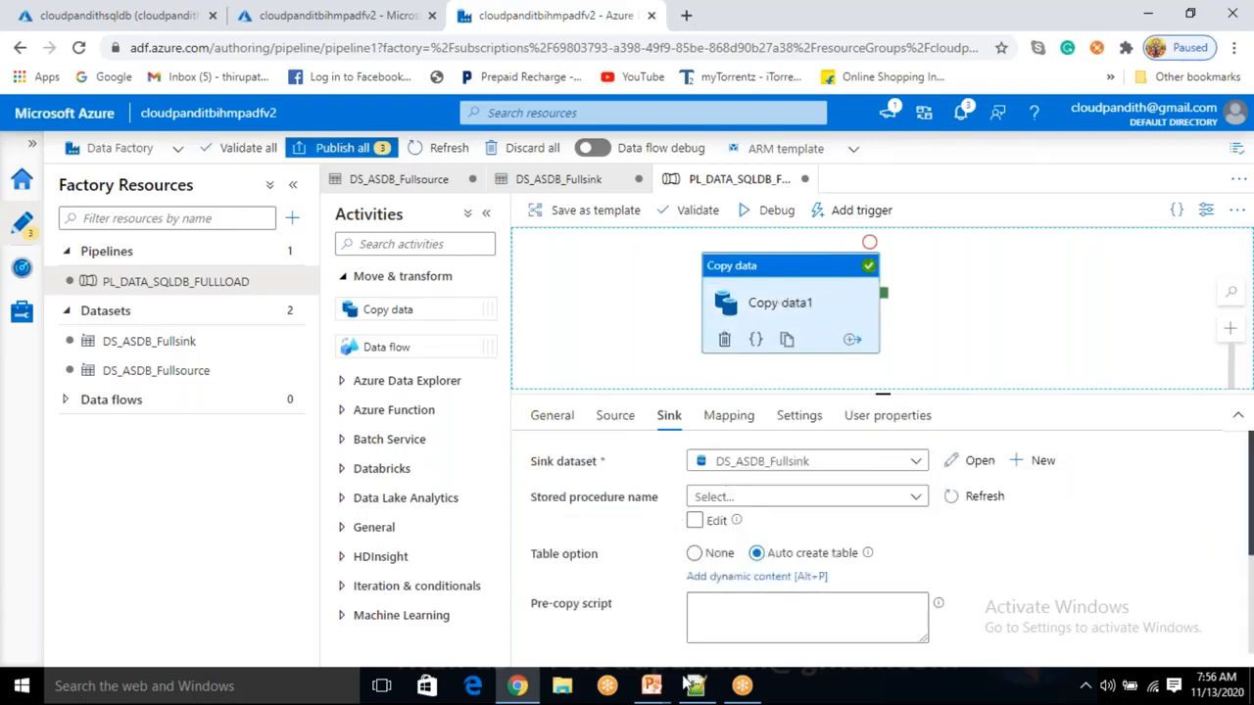
{"action": "left_click", "coordinate": [703, 600]}
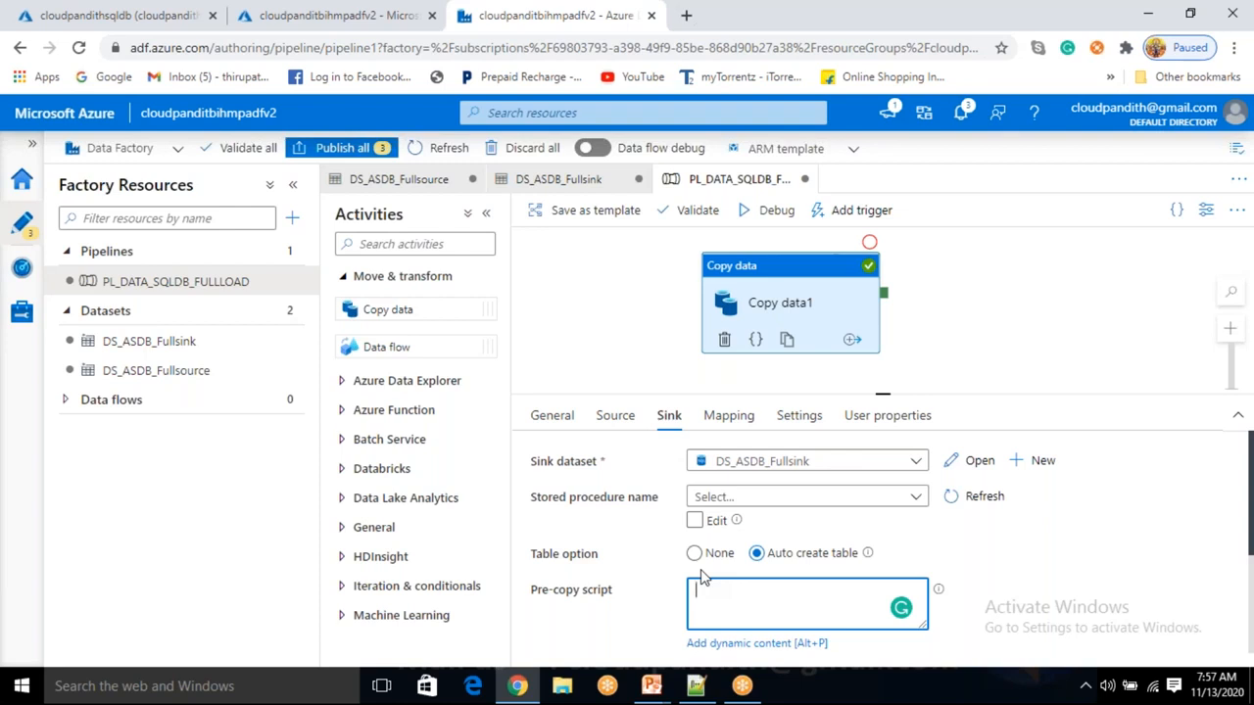
{"action": "left_click_drag", "start_coordinate": [542, 593], "coordinate": [594, 597]}
{"action": "left_click", "coordinate": [736, 605]}
{"action": "type", "text": "truncate table cust_full"}
{"action": "double_click", "coordinate": [725, 592]}
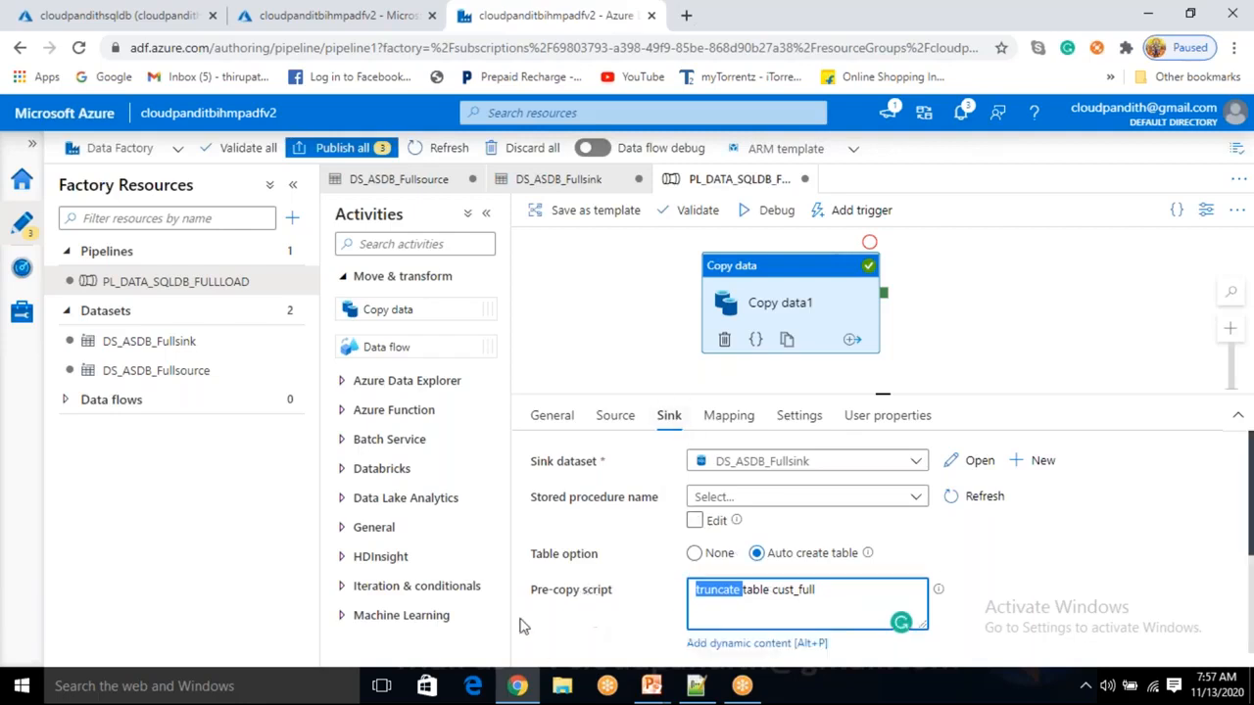
{"action": "left_click_drag", "start_coordinate": [553, 593], "coordinate": [586, 605]}
{"action": "left_click", "coordinate": [584, 617]}
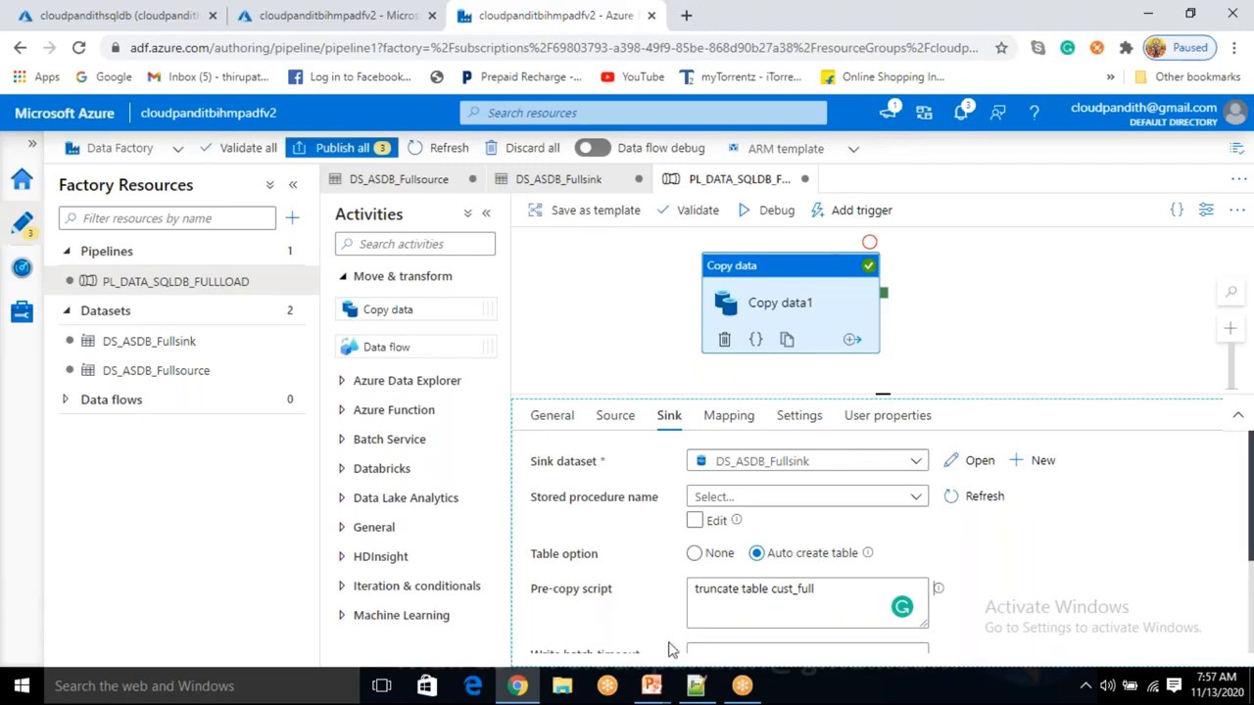
{"action": "left_click_drag", "start_coordinate": [834, 587], "coordinate": [513, 615]}
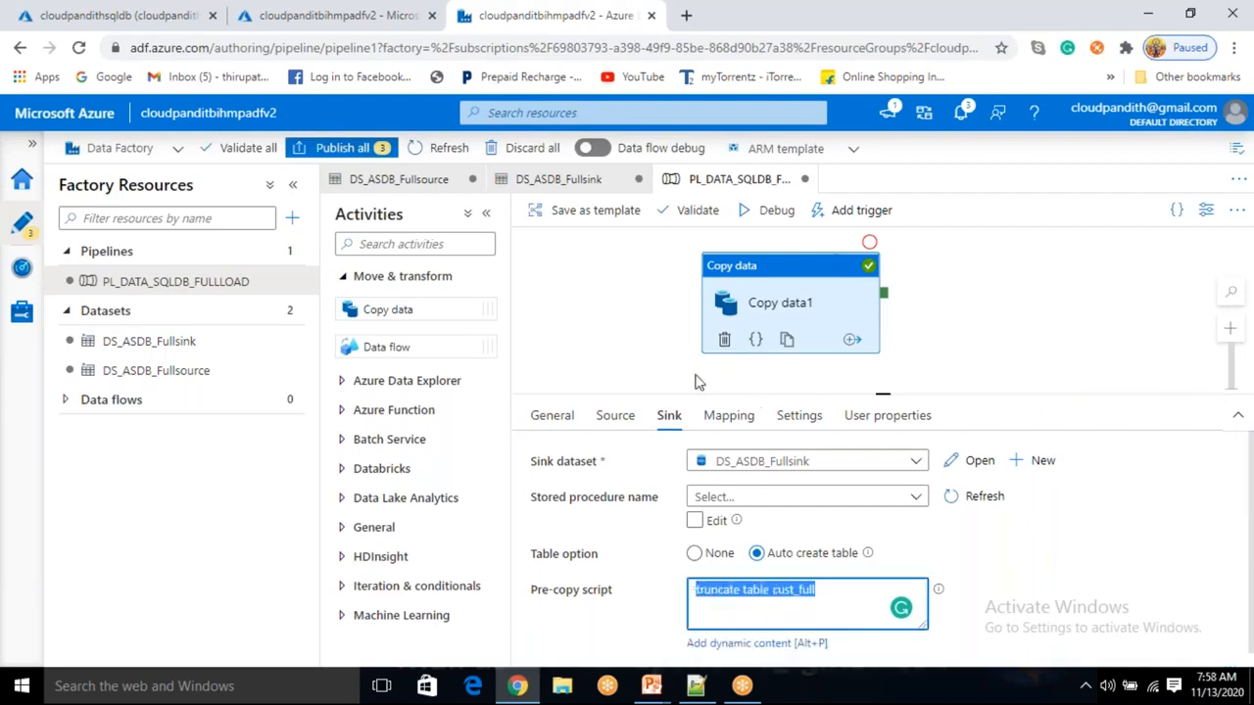
Debug the pipeline, then rerun the cust_full query and confirm 4 affected rows.
{"action": "left_click", "coordinate": [783, 214]}
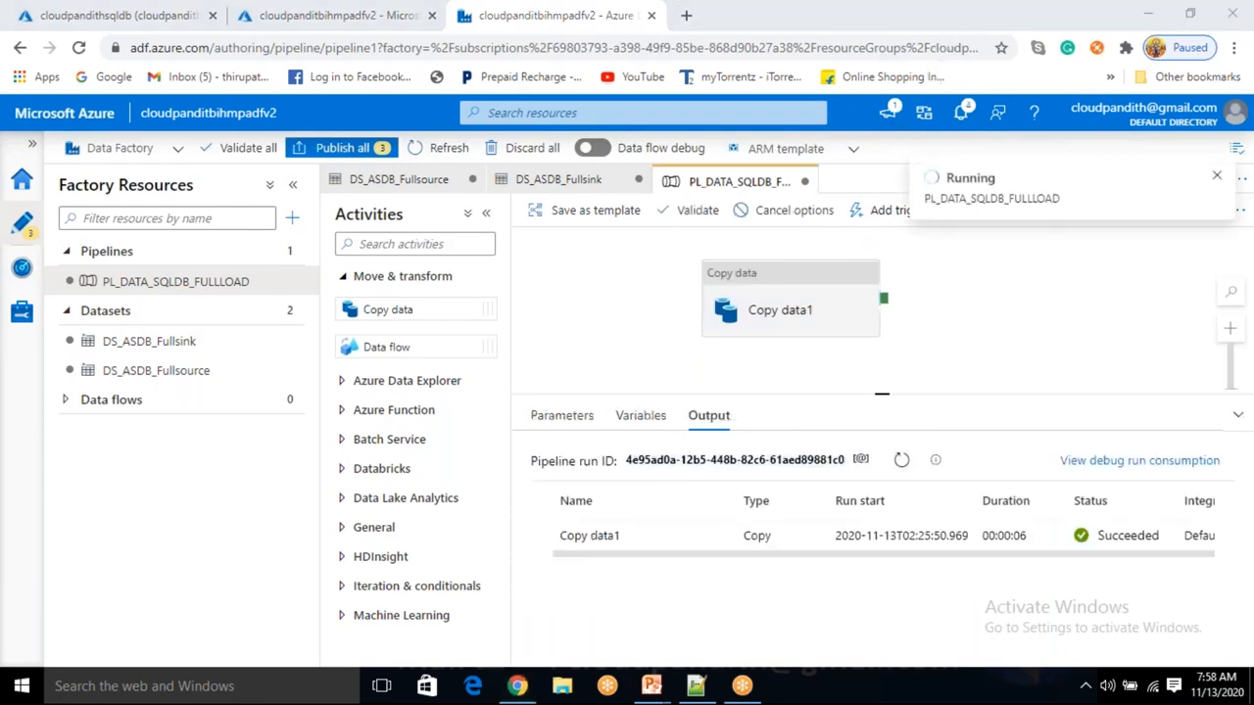
{"action": "left_click", "coordinate": [900, 463]}
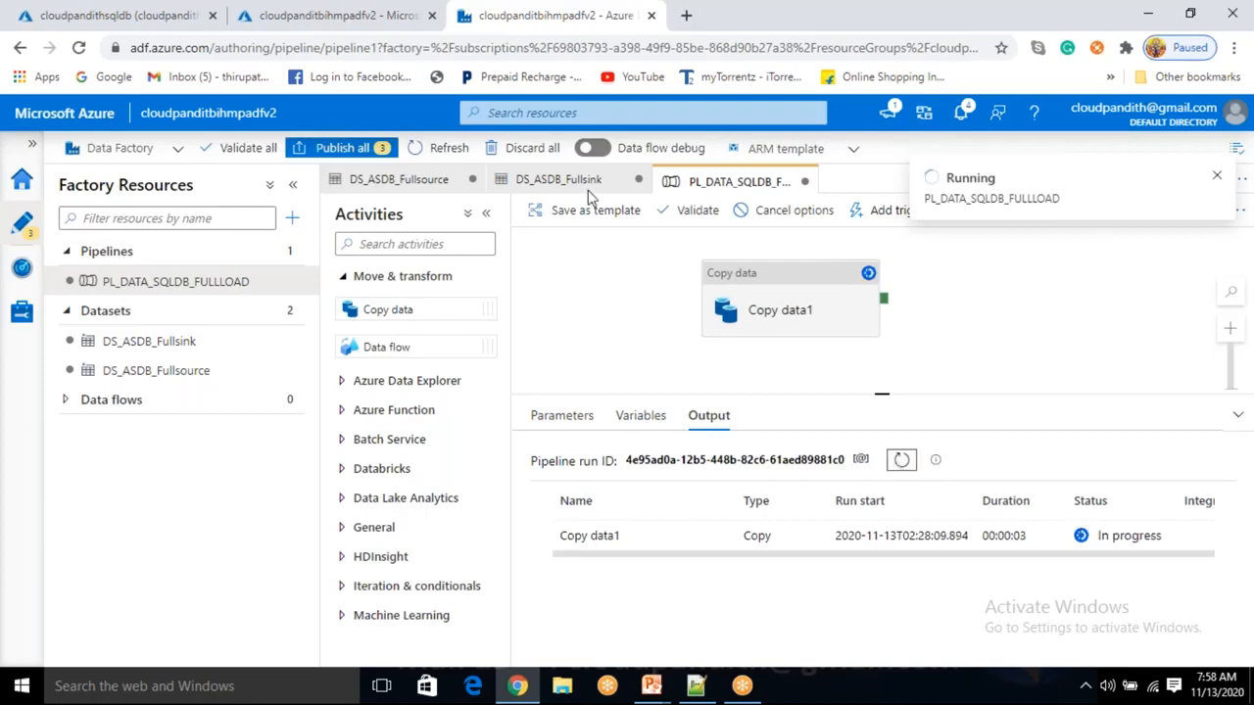
{"action": "left_click", "coordinate": [59, 16]}
{"action": "left_click", "coordinate": [385, 333]}
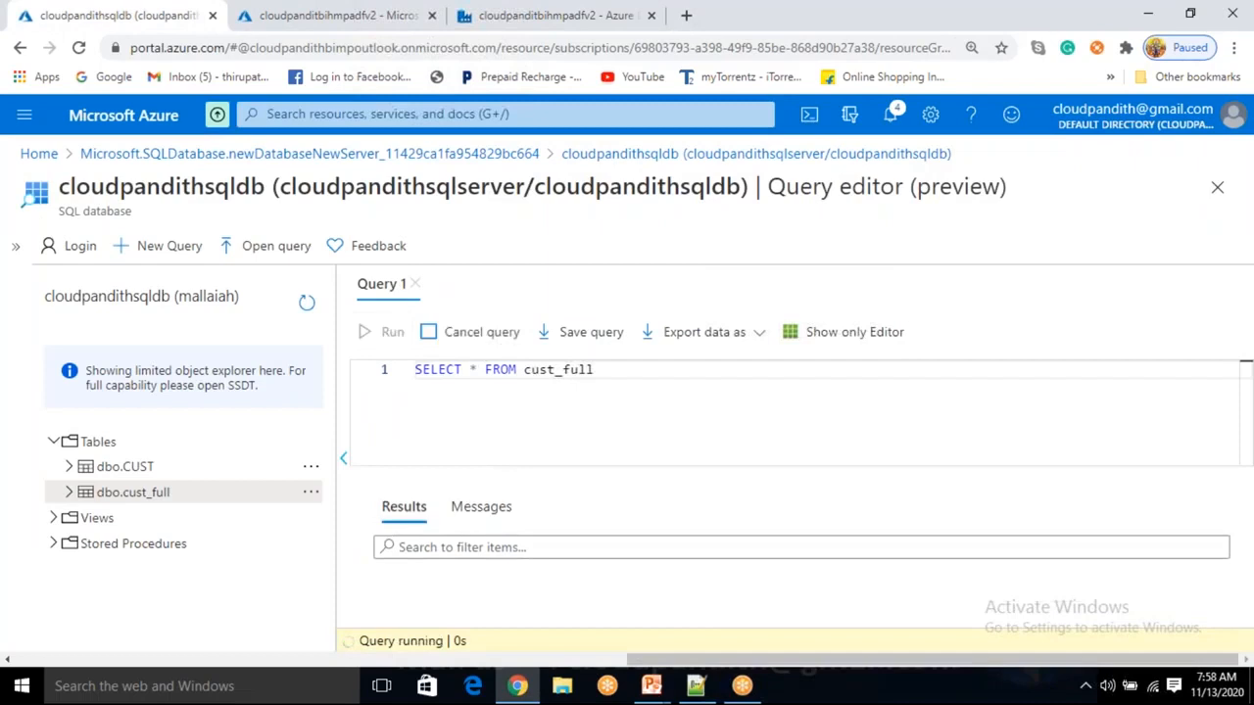
{"action": "left_click", "coordinate": [487, 522]}
{"action": "double_click", "coordinate": [484, 557]}
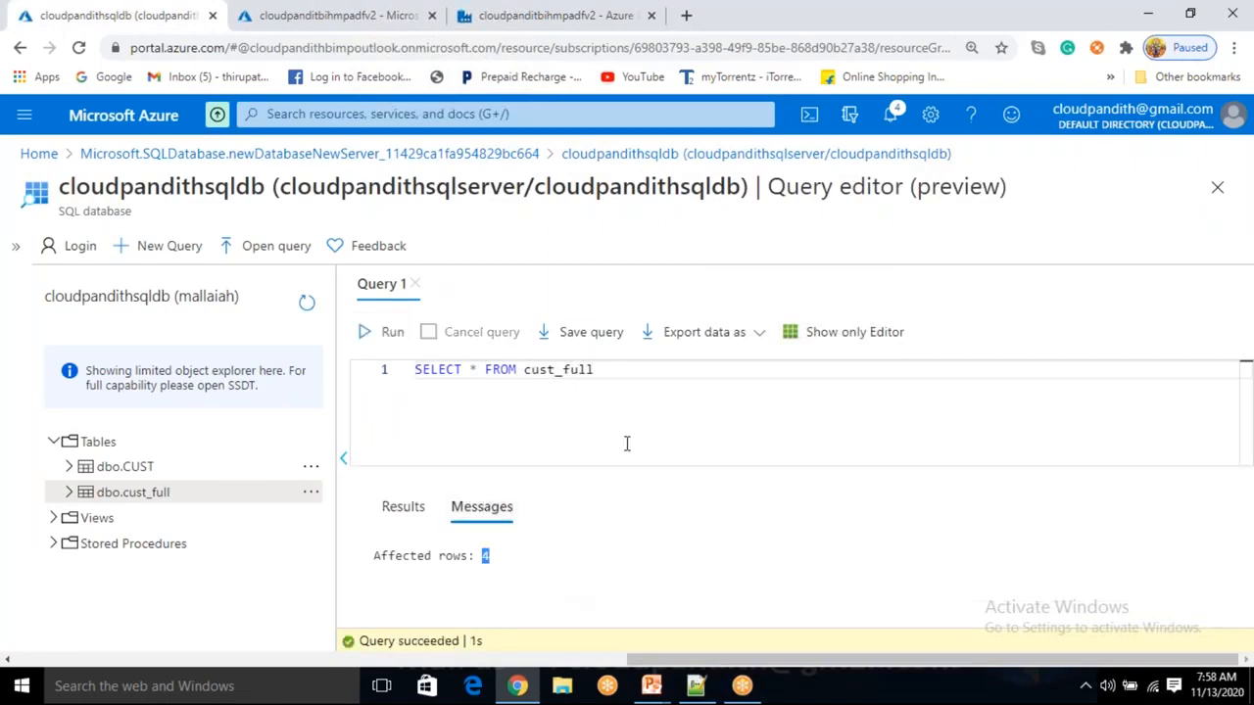
{"action": "left_click_drag", "start_coordinate": [625, 369], "coordinate": [383, 391]}
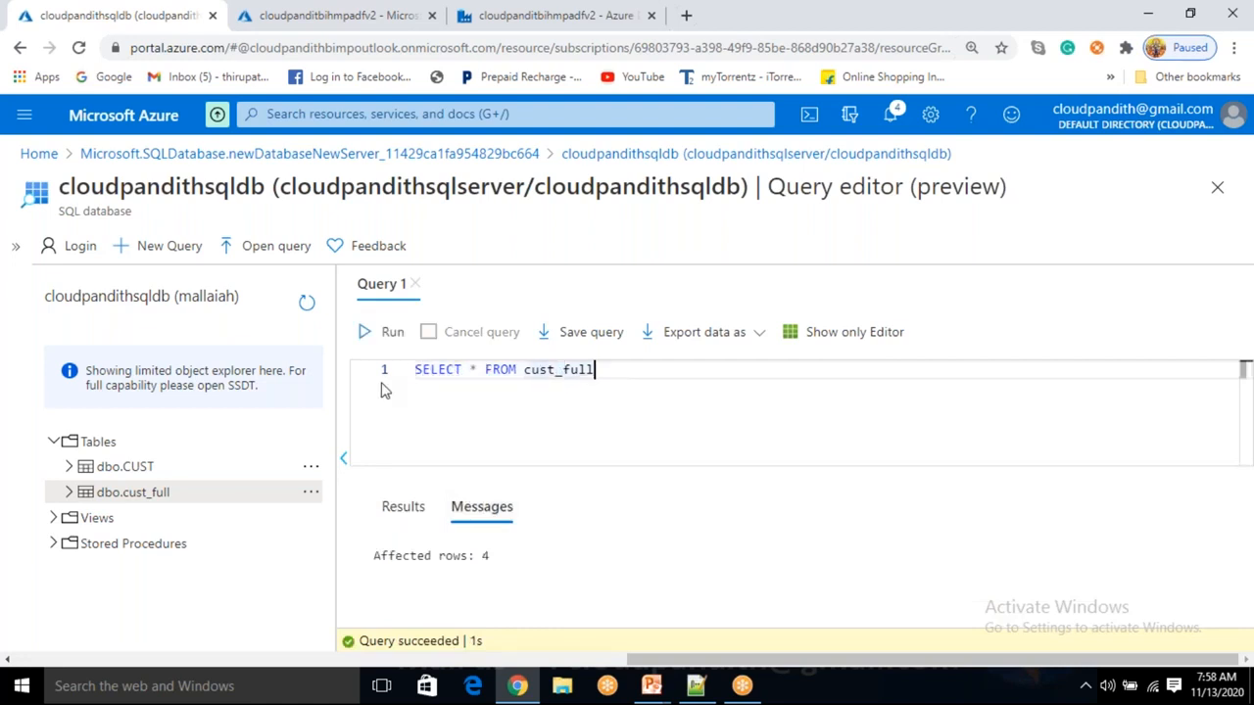
{"action": "left_click_drag", "start_coordinate": [627, 368], "coordinate": [410, 368]}
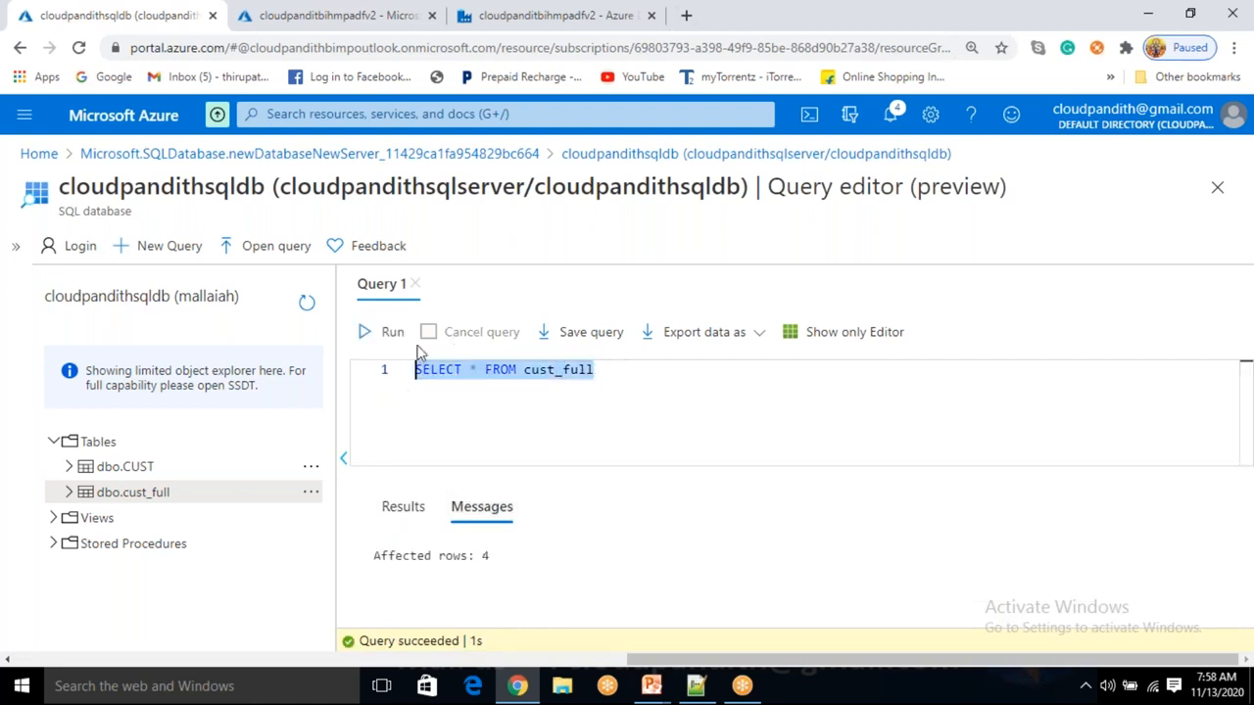
{"action": "left_click", "coordinate": [503, 407]}
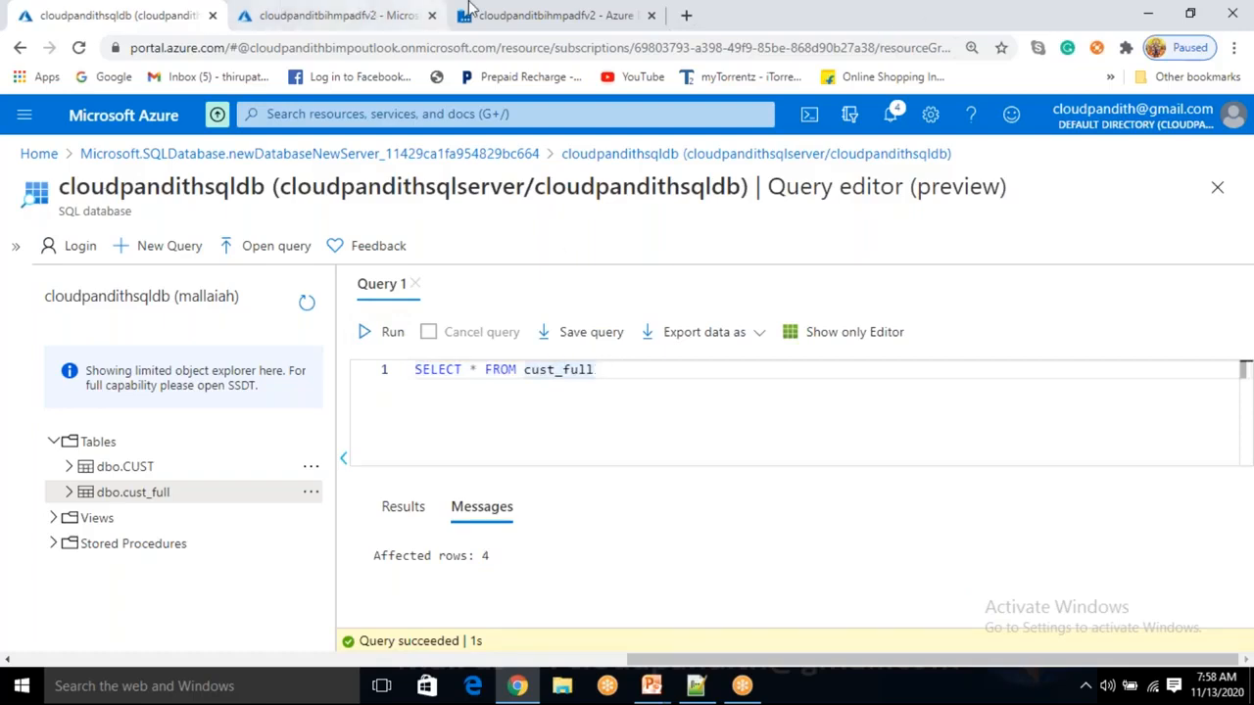
{"action": "left_click", "coordinate": [549, 14]}
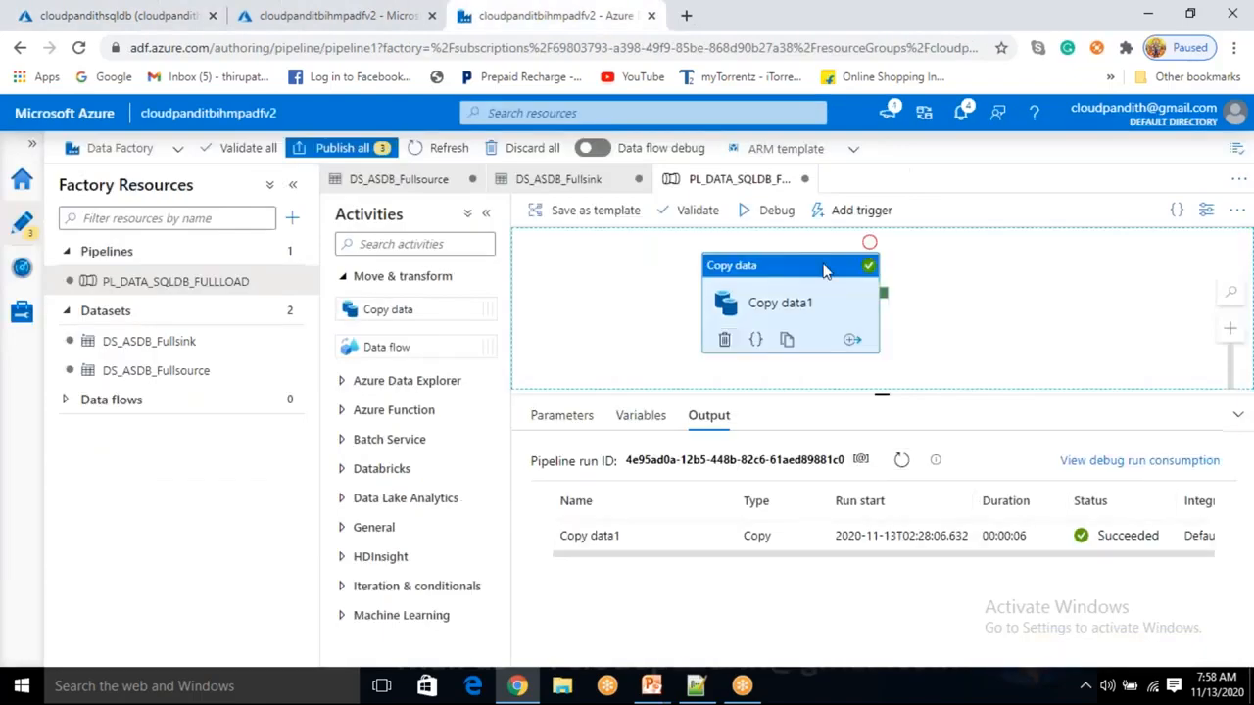
Set the Copy data1 sink's Table option to None instead of Auto create table.
{"action": "left_click", "coordinate": [781, 315]}
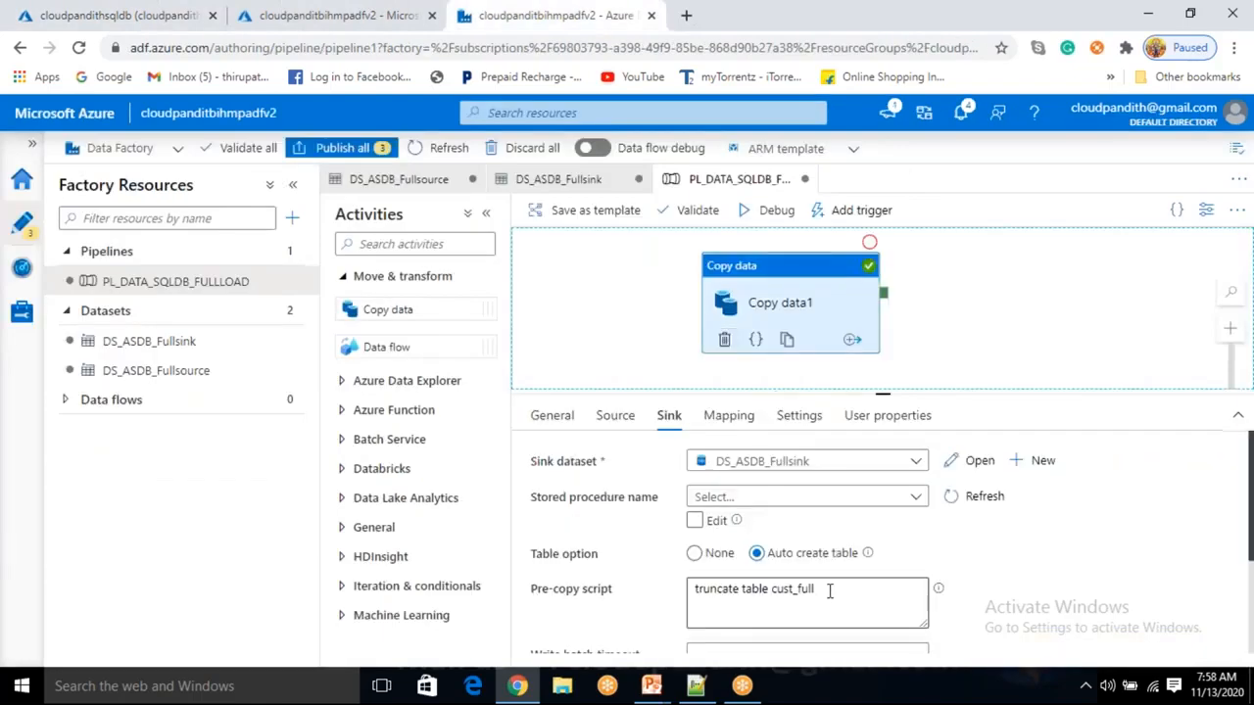
{"action": "triple_click", "coordinate": [689, 584]}
{"action": "left_click", "coordinate": [634, 528]}
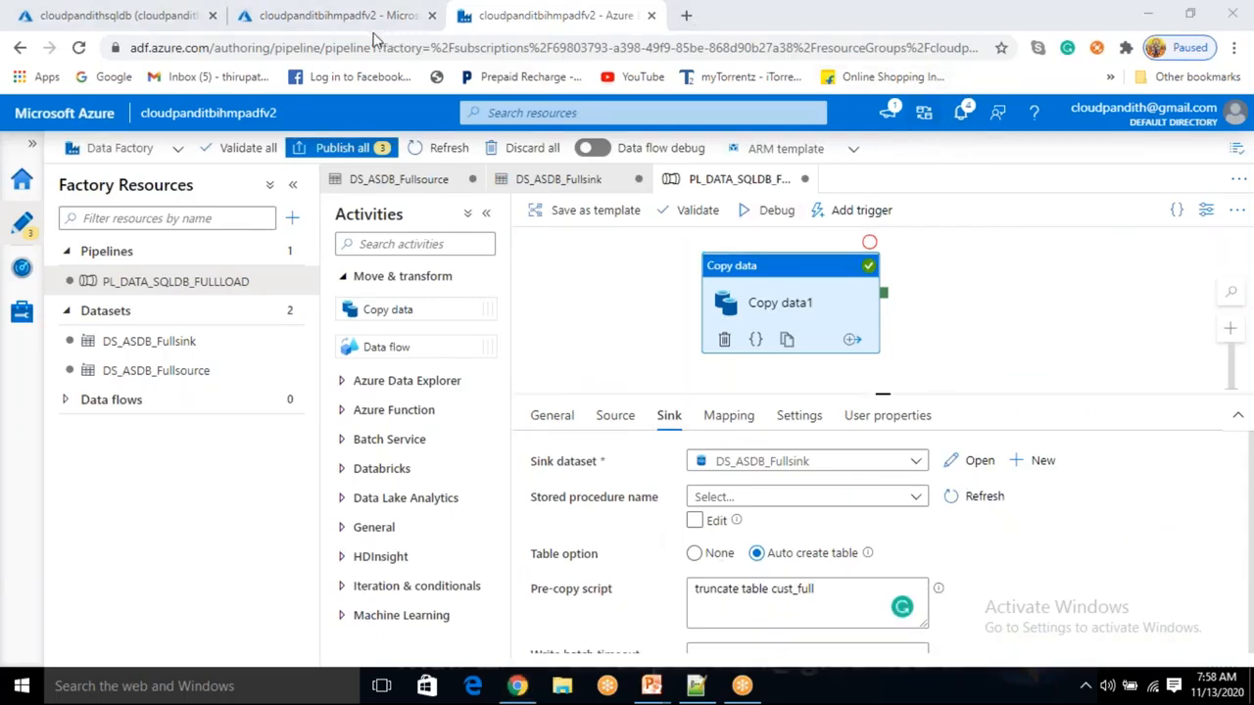
{"action": "left_click", "coordinate": [643, 310]}
{"action": "left_click", "coordinate": [643, 315]}
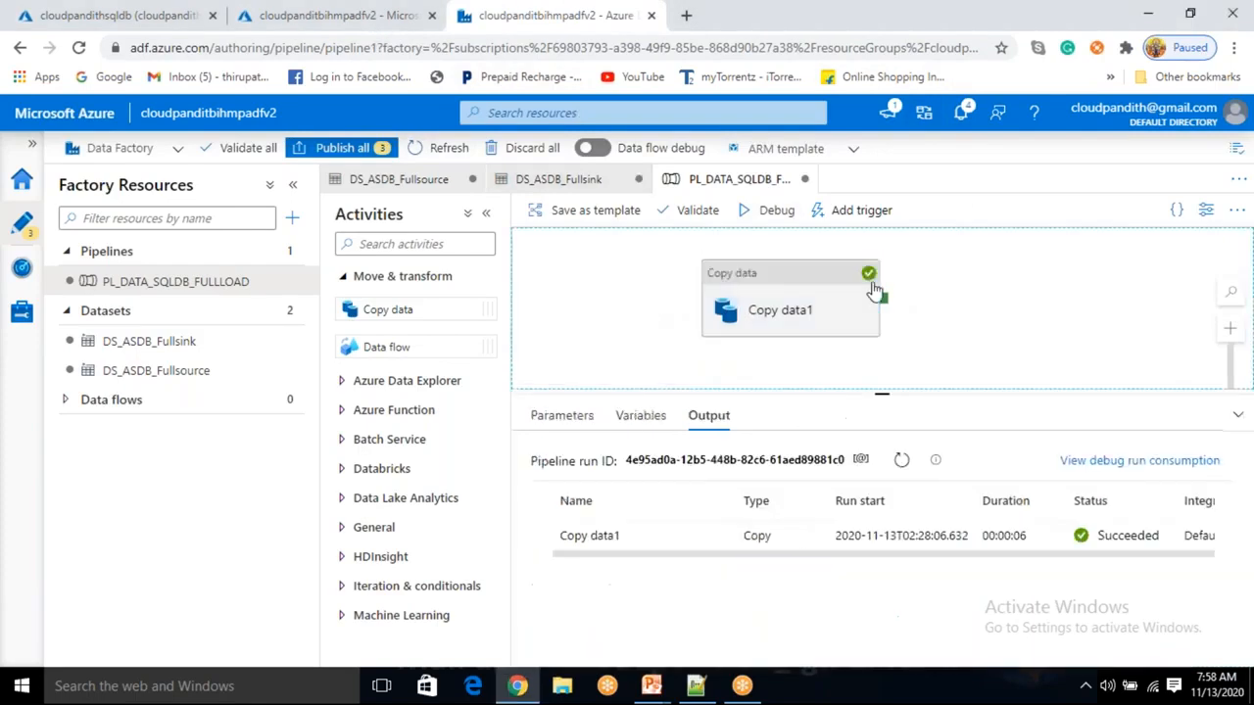
{"action": "left_click", "coordinate": [825, 306]}
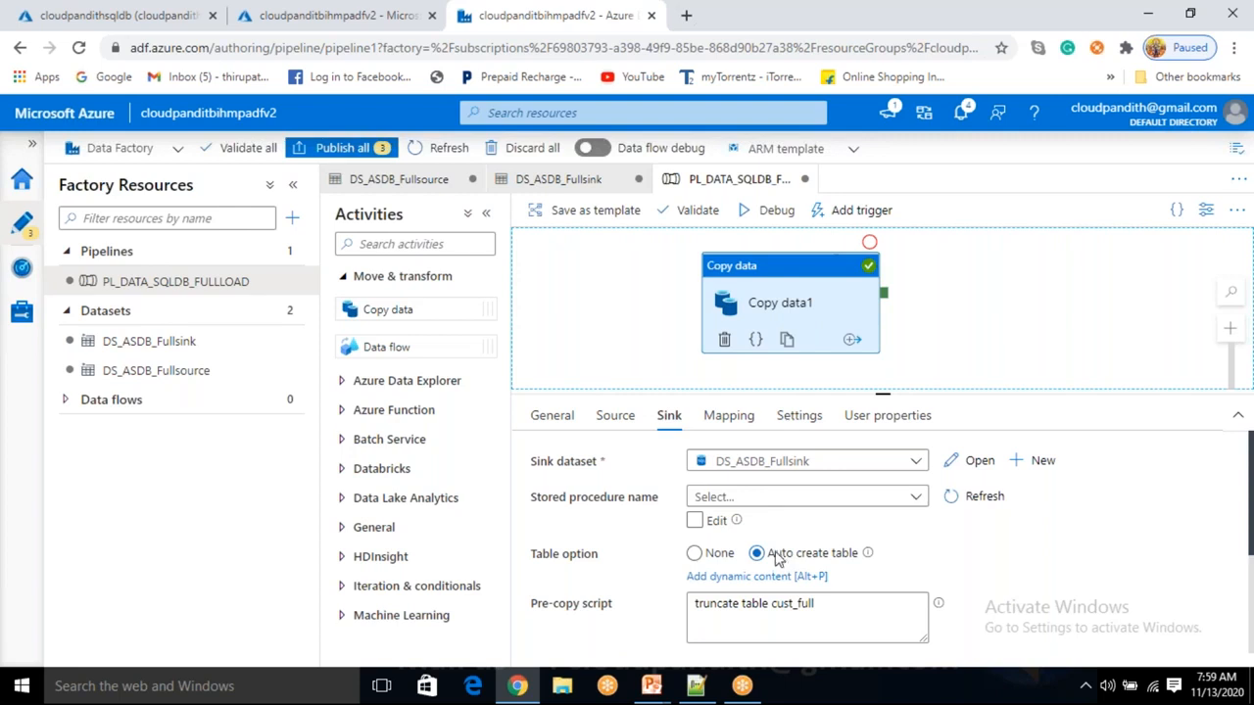
{"action": "left_click", "coordinate": [695, 555]}
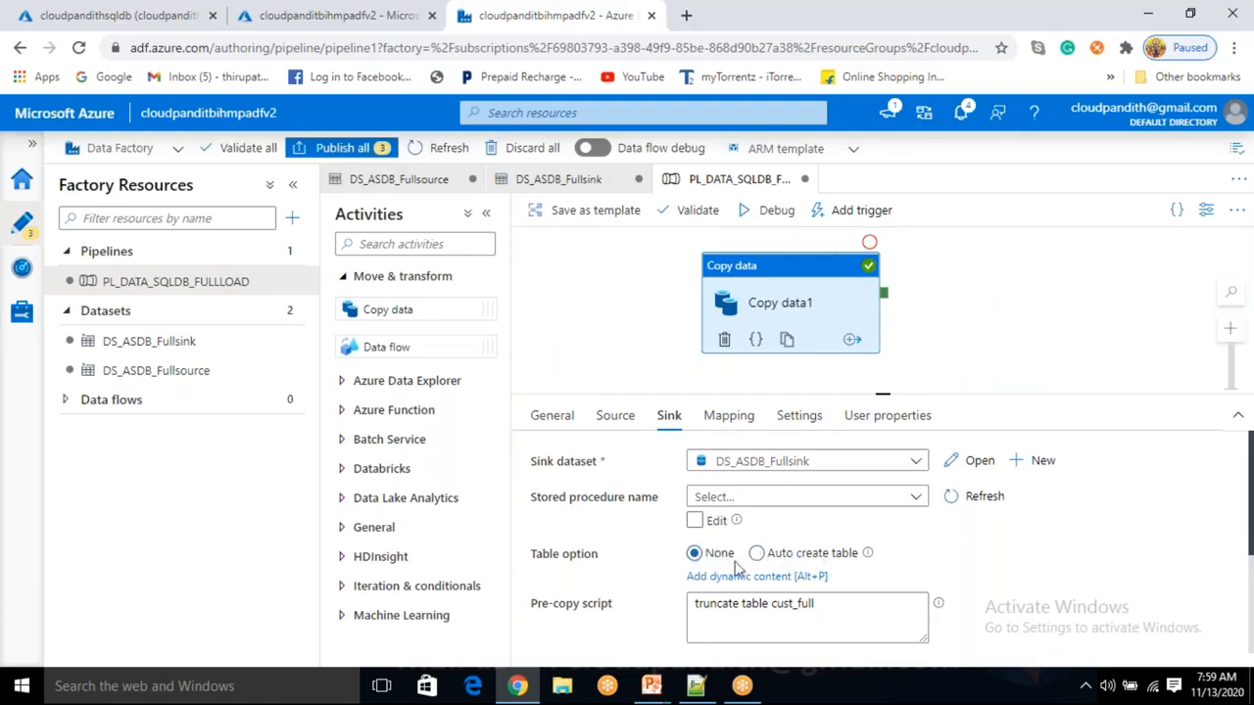
Debug-run the pipeline again and recheck the sink's pre-copy script.
{"action": "left_click", "coordinate": [779, 210]}
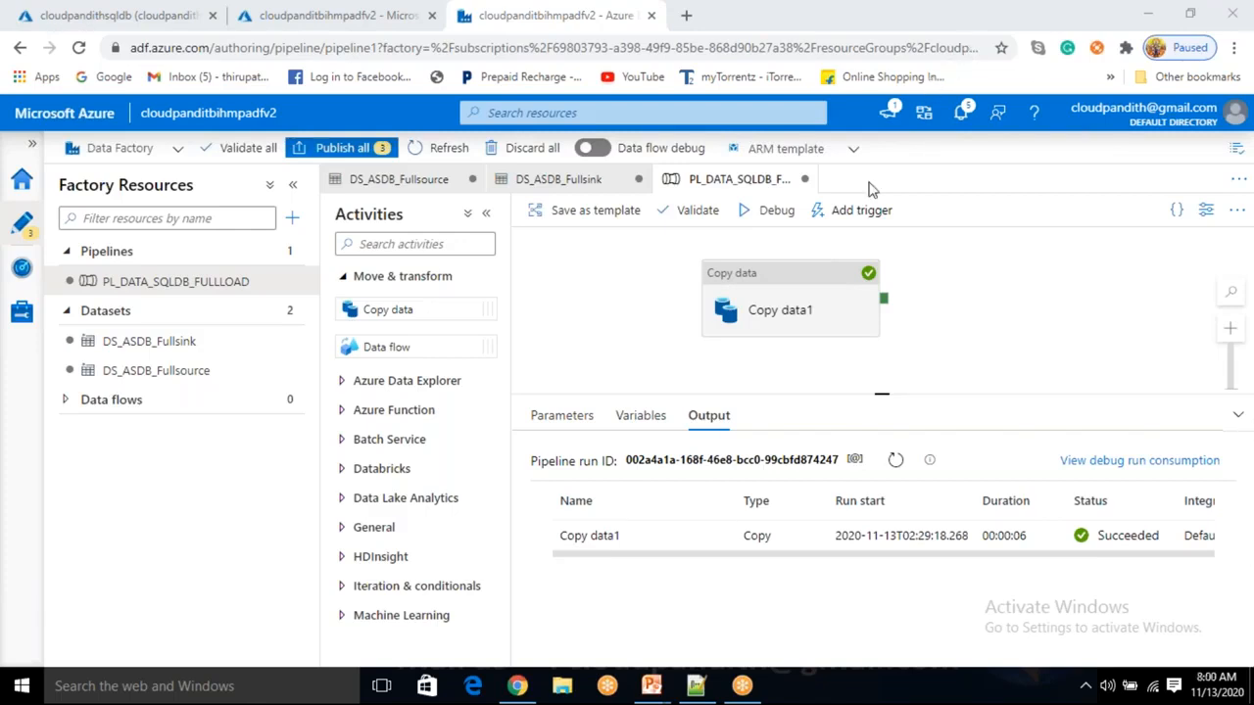
{"action": "left_click", "coordinate": [819, 300]}
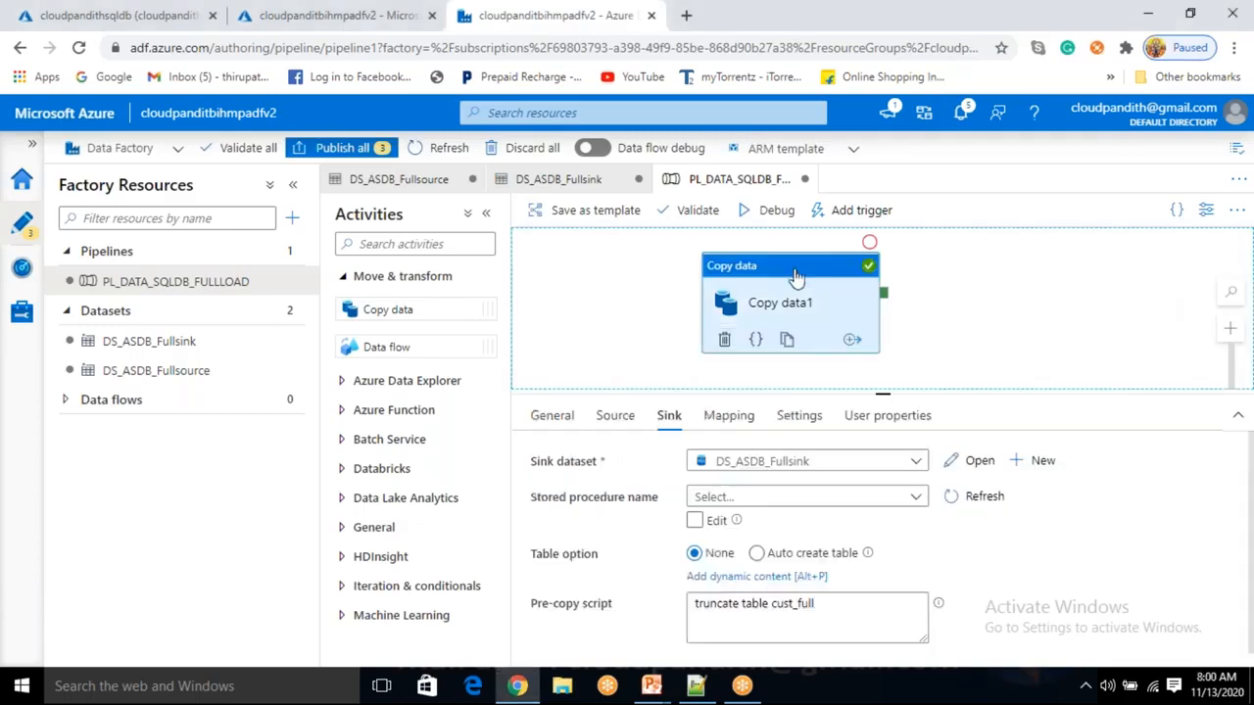
{"action": "left_click", "coordinate": [837, 612]}
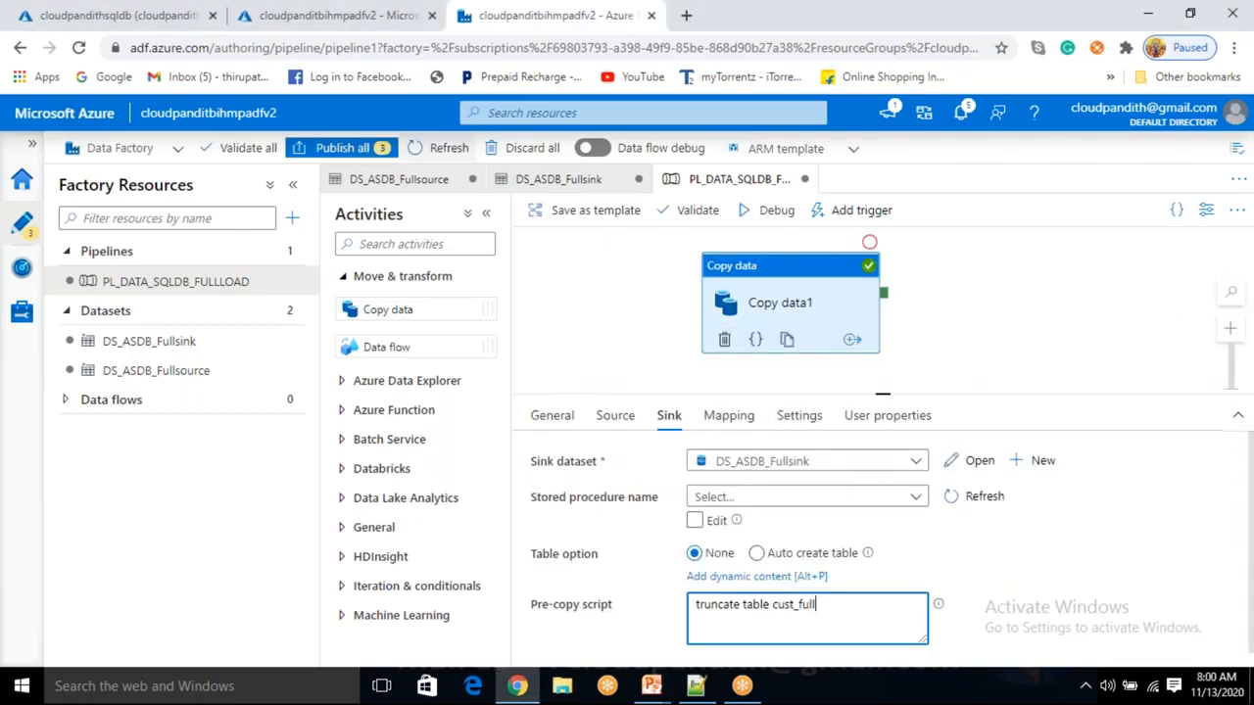
{"action": "left_click", "coordinate": [252, 14]}
Rerun the cust_full query to review its four rows, then select the truncate pre-copy script.
{"action": "left_click", "coordinate": [182, 15]}
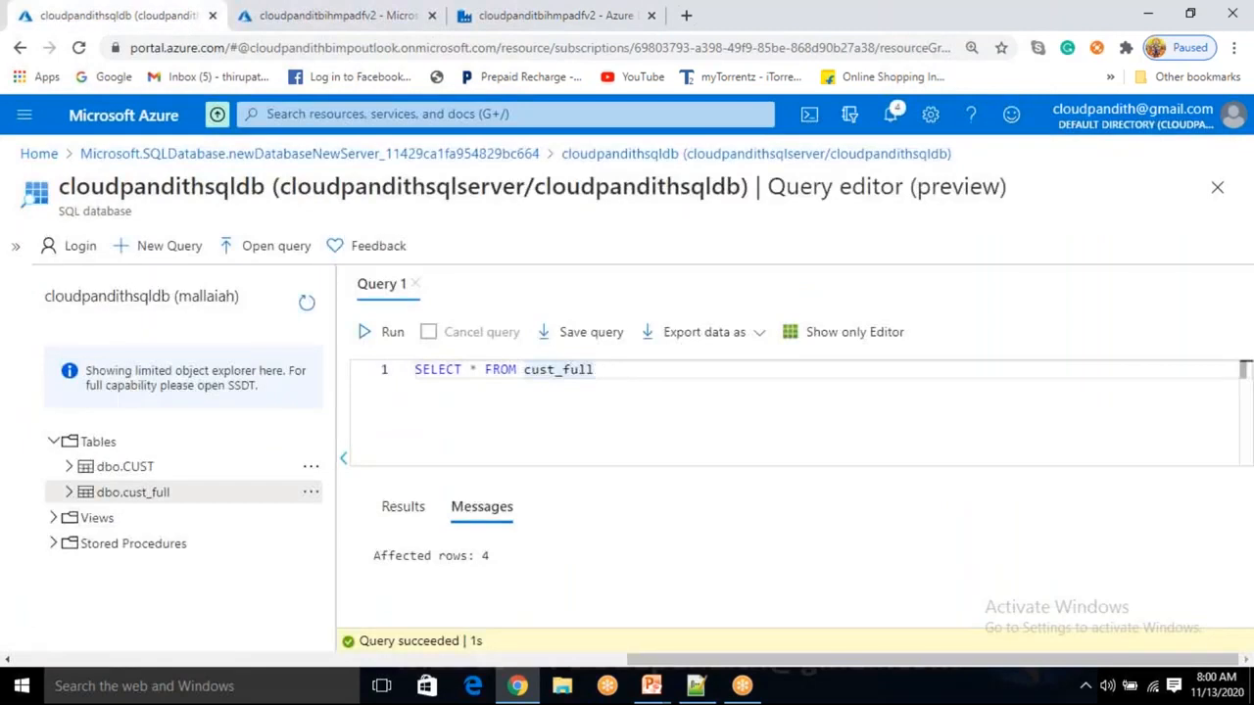
{"action": "left_click", "coordinate": [384, 336]}
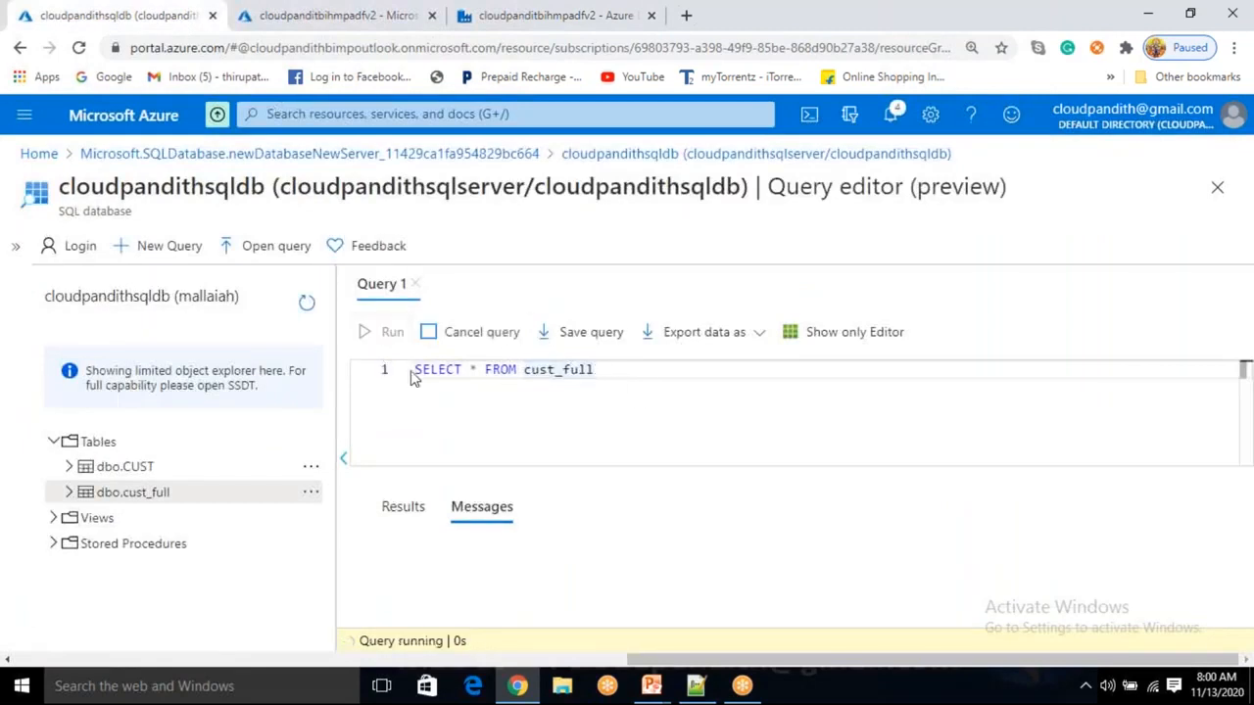
{"action": "scroll", "coordinate": [617, 579], "scroll_direction": "down", "scroll_amount": 3}
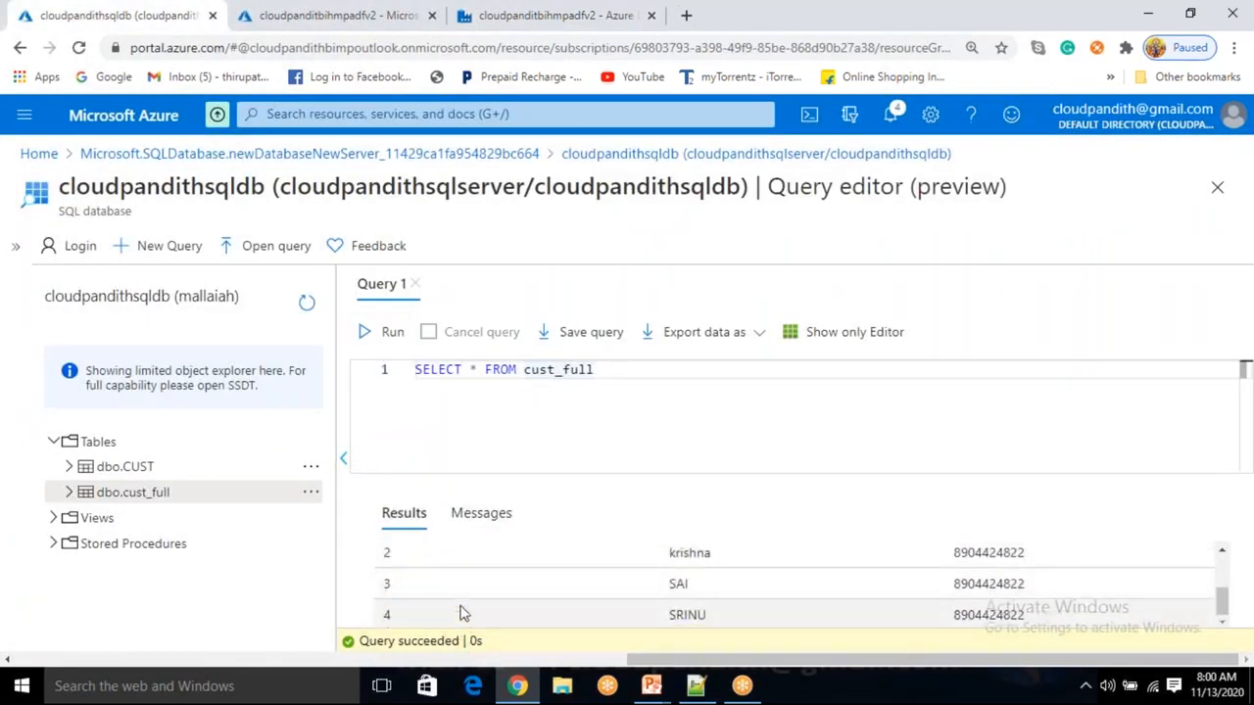
{"action": "scroll", "coordinate": [462, 609], "scroll_direction": "up", "scroll_amount": 3}
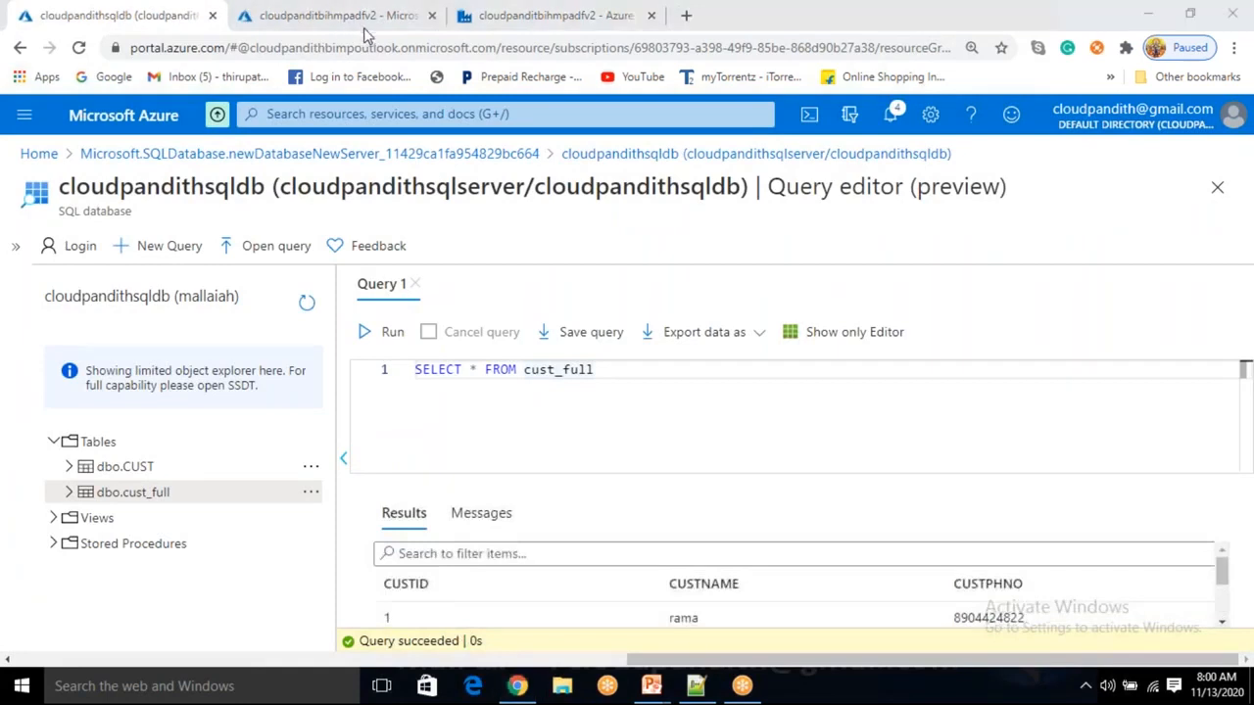
{"action": "left_click", "coordinate": [505, 25]}
{"action": "left_click", "coordinate": [834, 604]}
{"action": "left_click_drag", "start_coordinate": [833, 605], "coordinate": [669, 599]}
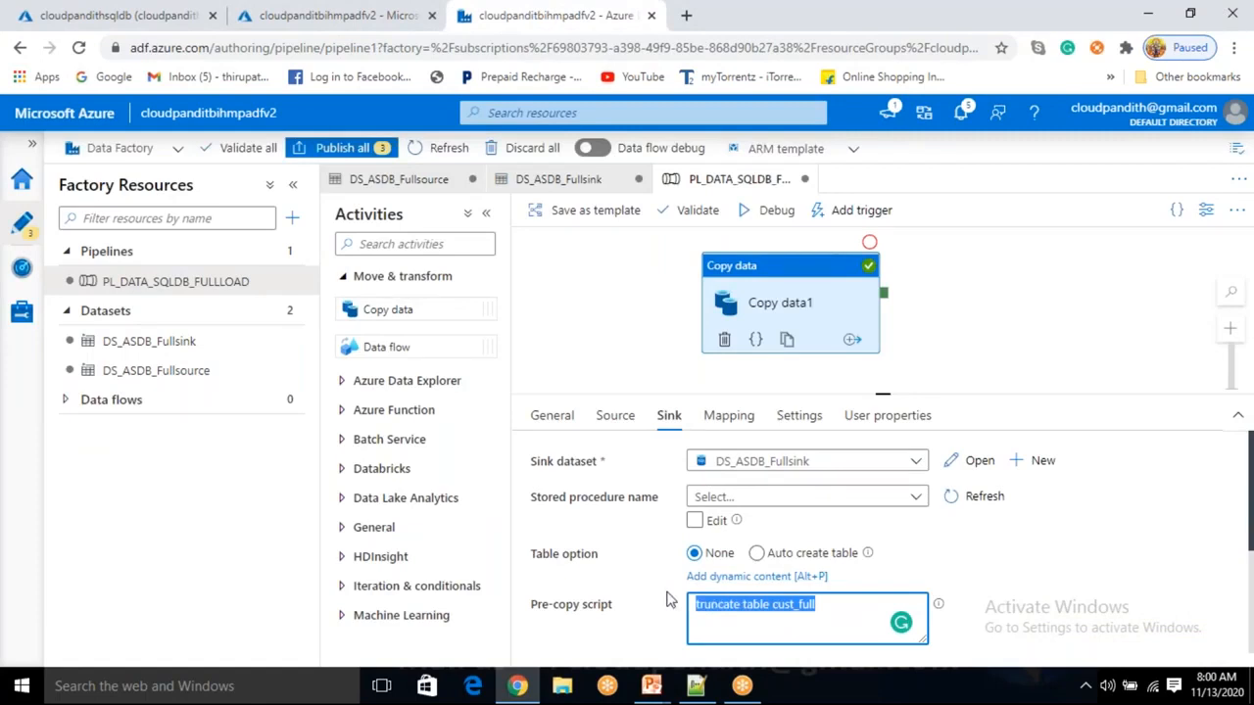
Replace the truncate pre-copy script with 'delete from cust_full where custid=4' and check the condition.
{"action": "key", "text": "ctrl+v"}
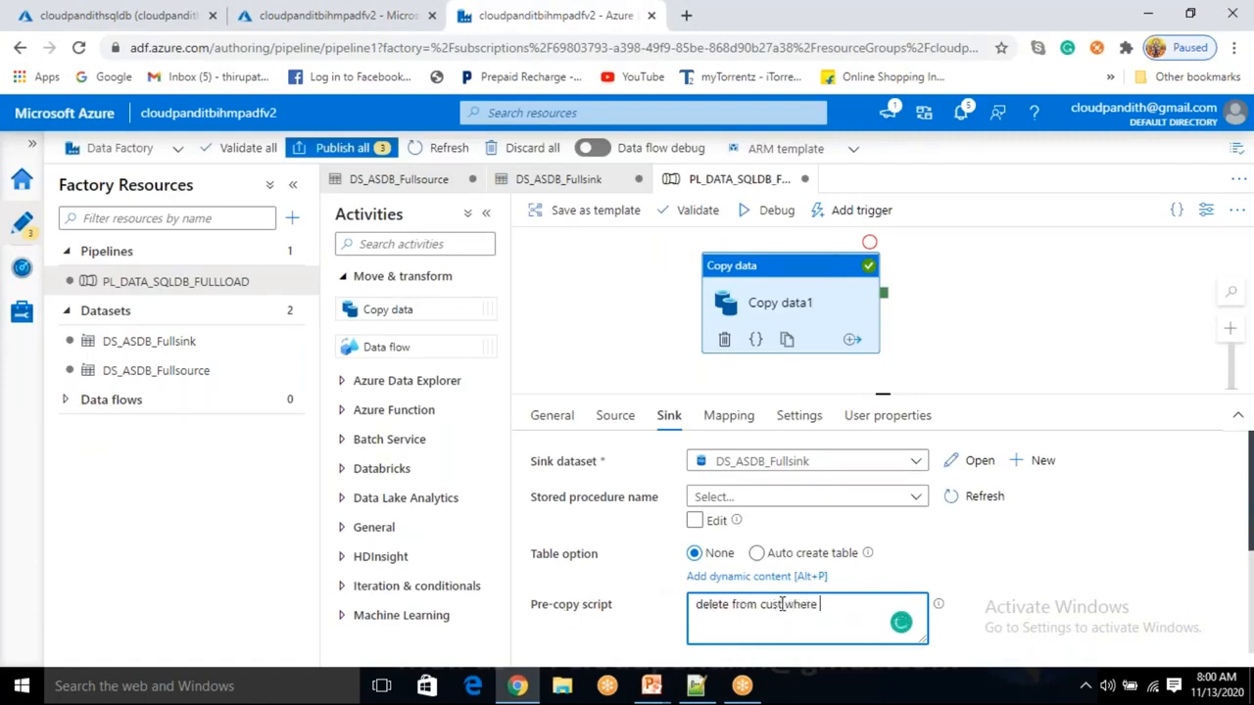
{"action": "left_click", "coordinate": [782, 604]}
{"action": "type", "text": "cust_full where custid=4"}
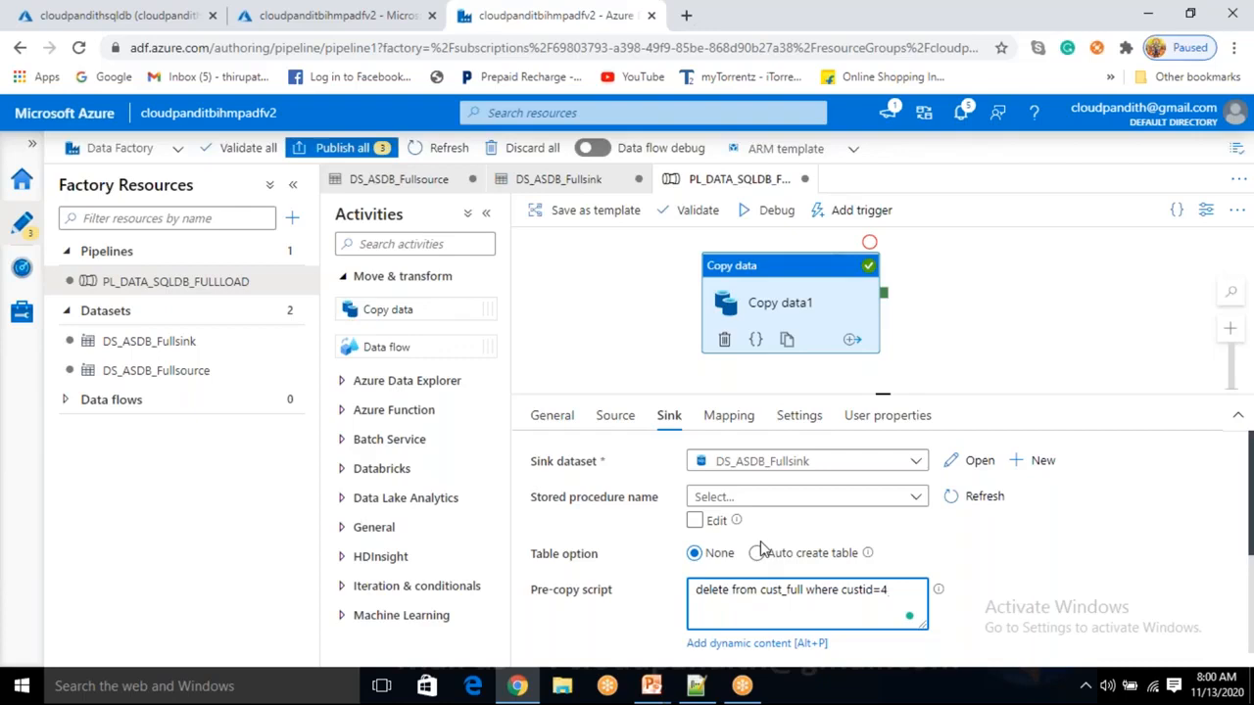
{"action": "left_click_drag", "start_coordinate": [899, 611], "coordinate": [704, 614]}
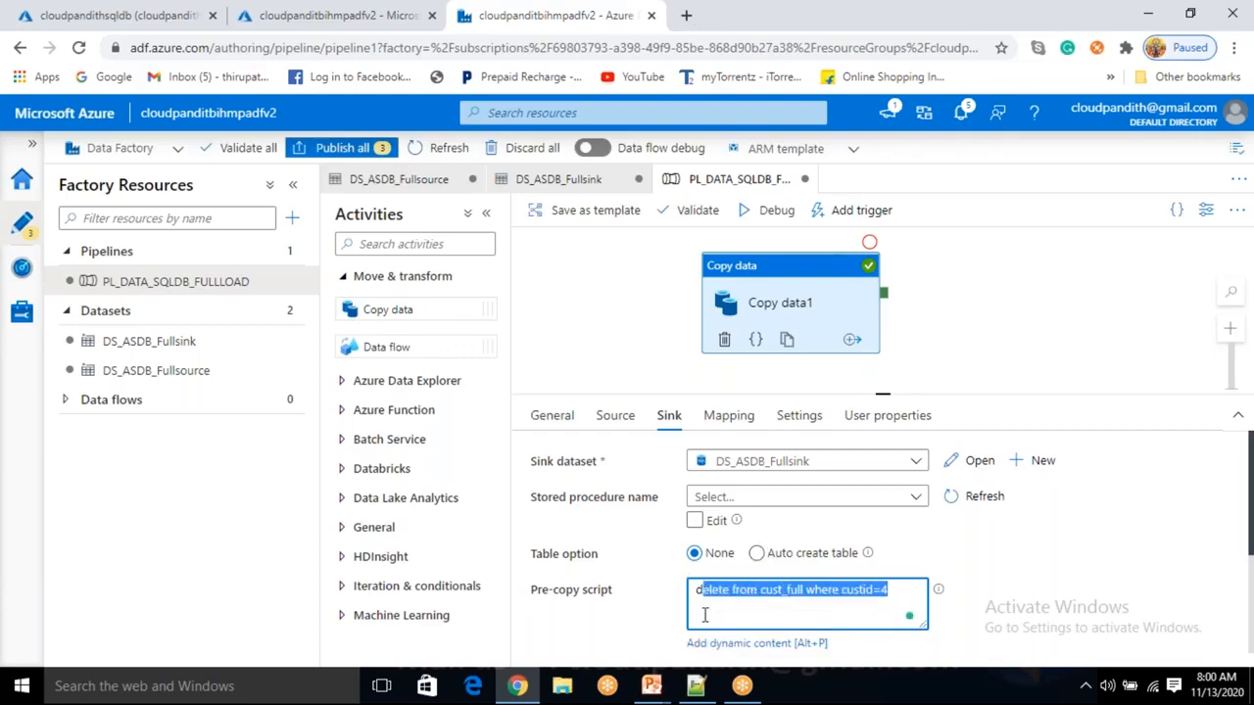
{"action": "left_click", "coordinate": [891, 594]}
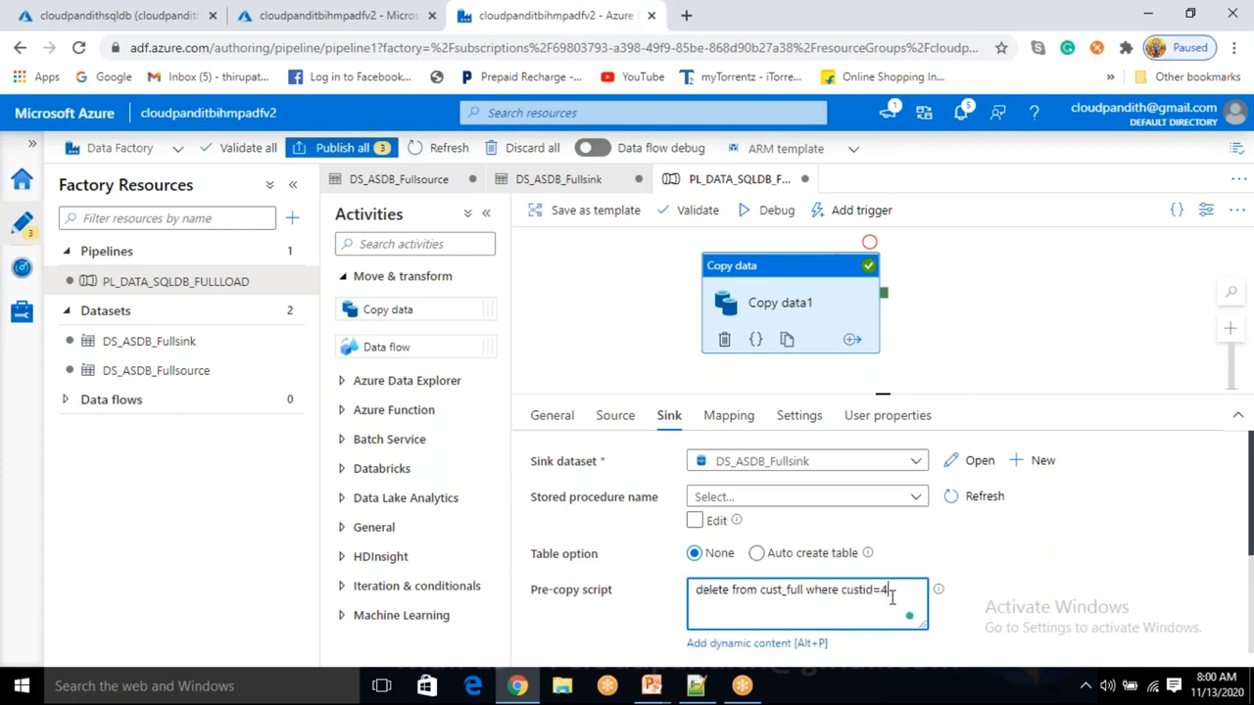
{"action": "left_click_drag", "start_coordinate": [892, 594], "coordinate": [840, 601]}
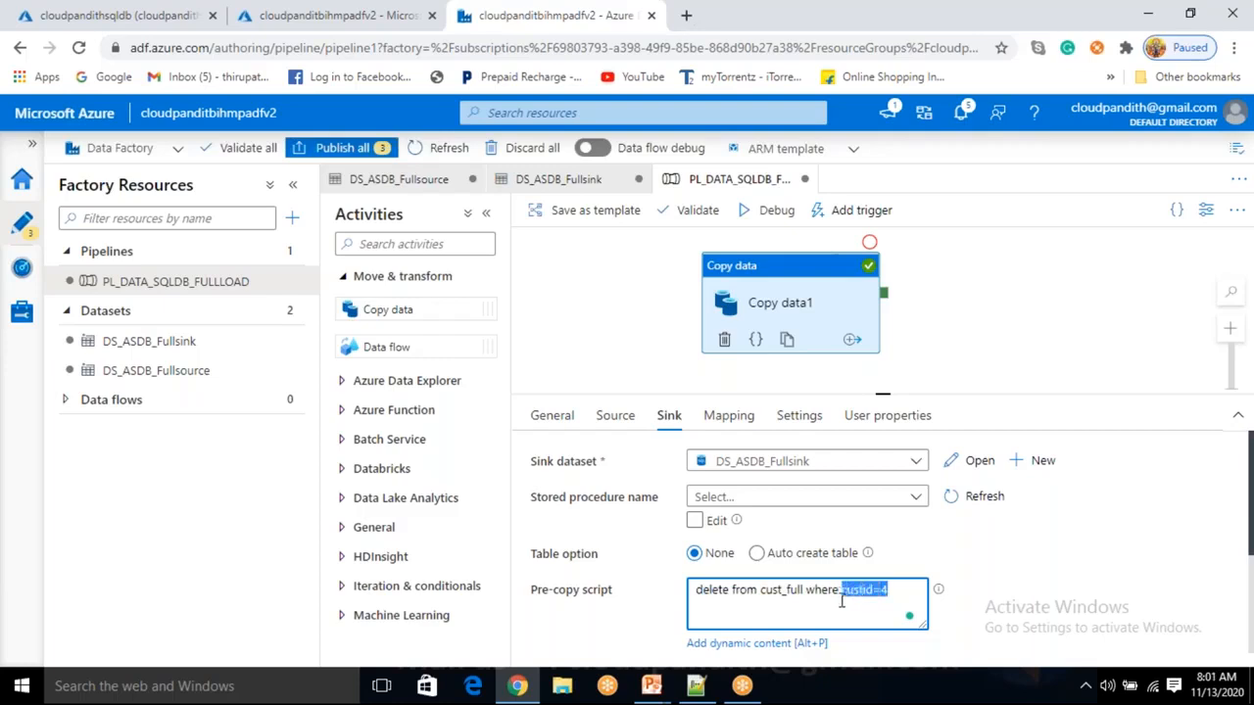
{"action": "left_click", "coordinate": [886, 613]}
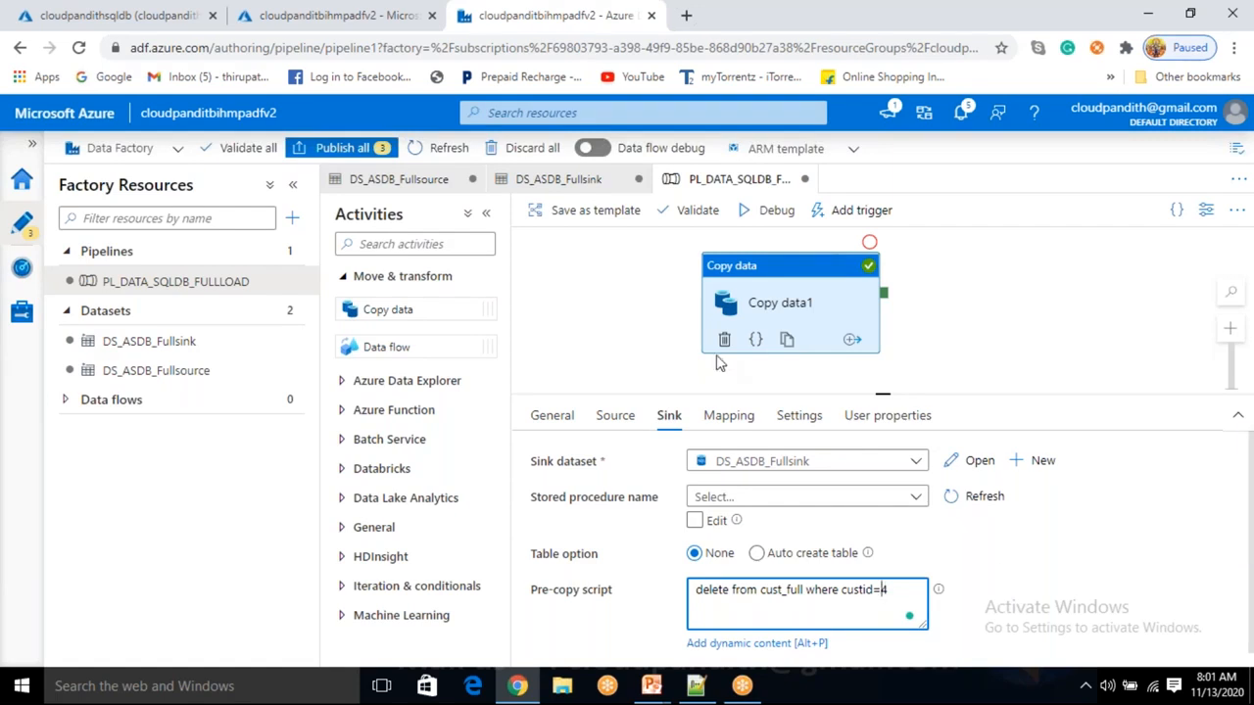
Start a debug run of PL_DATA_SQLDB_FULLLOAD and follow its progress in the output.
{"action": "left_click", "coordinate": [775, 210]}
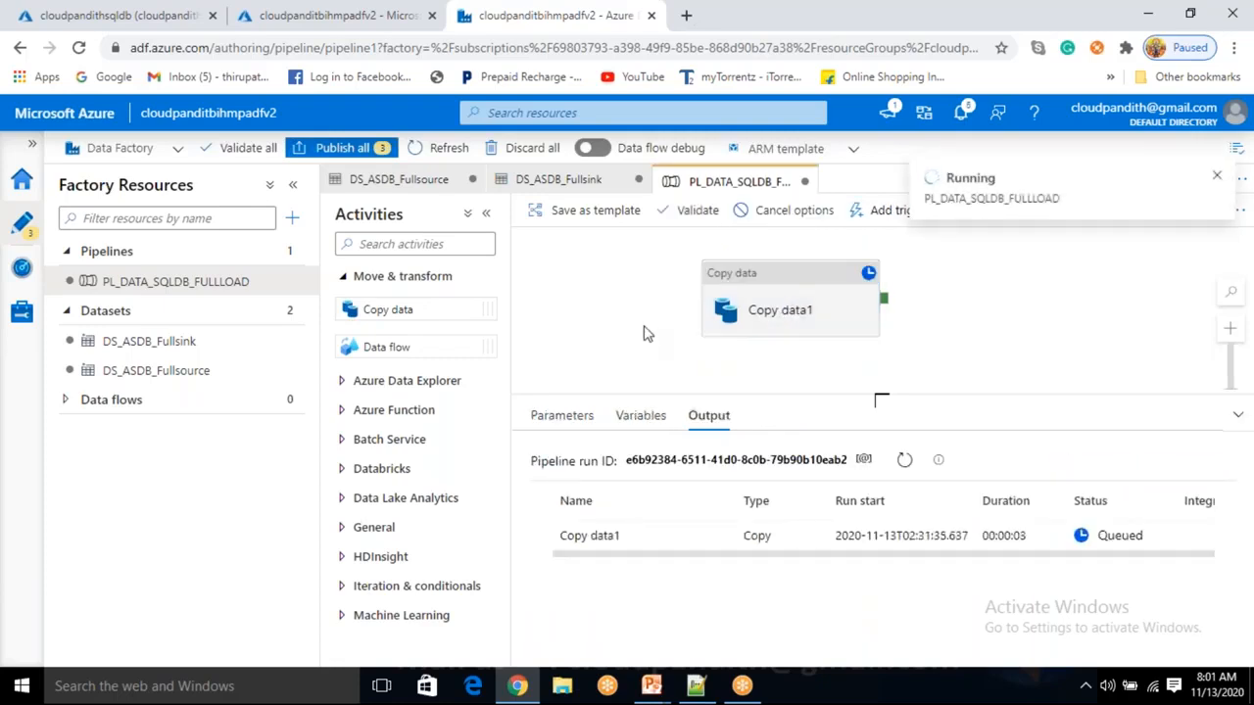
{"action": "left_click", "coordinate": [784, 314]}
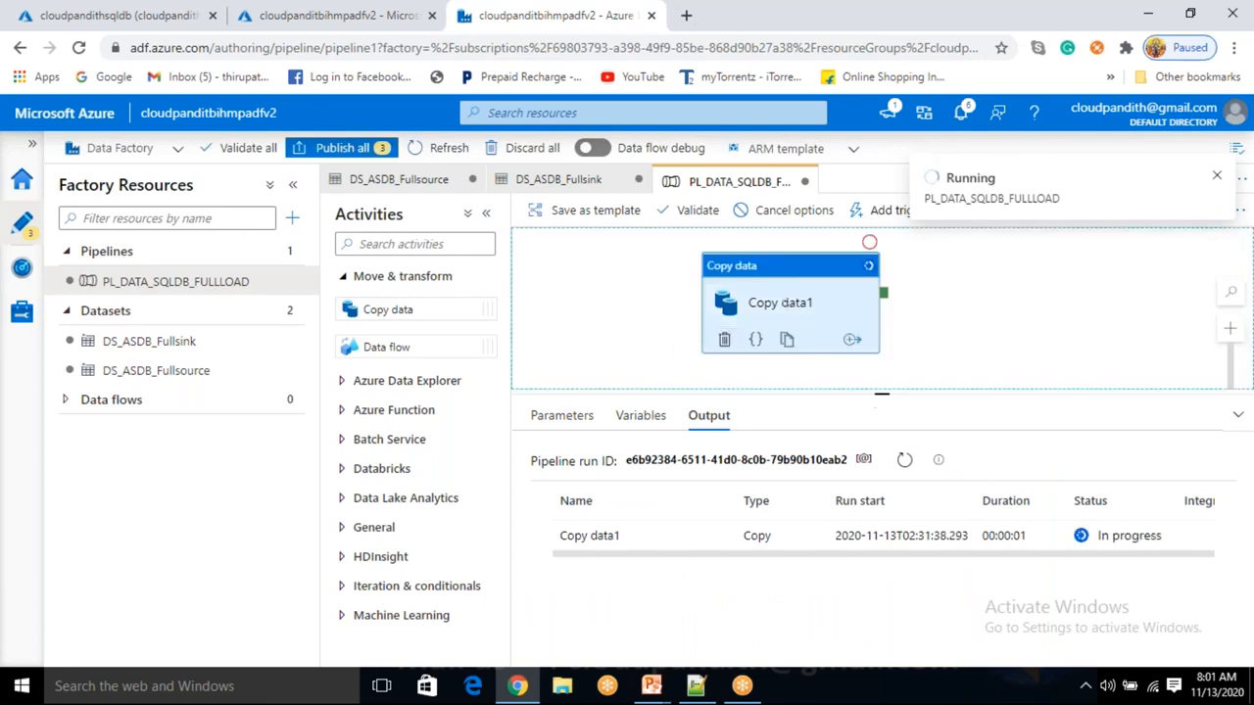
{"action": "left_click", "coordinate": [661, 310]}
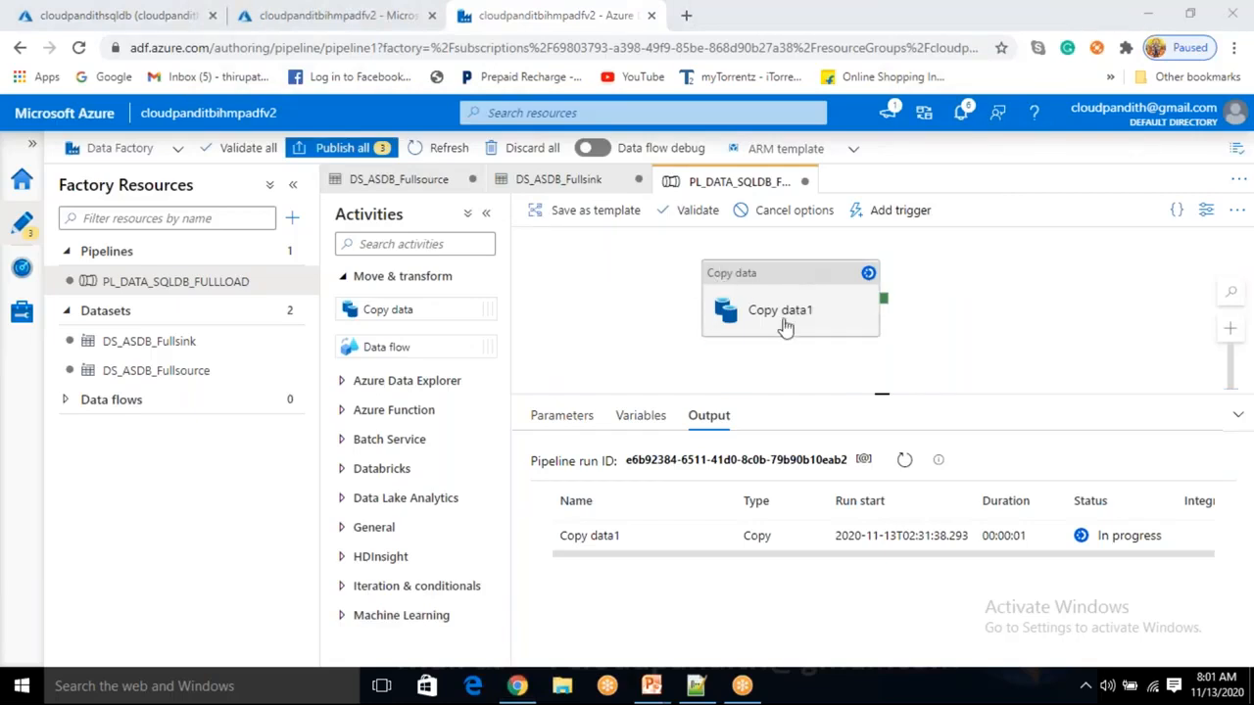
Recheck Copy data1's custid=4 delete script and confirm the run output before returning to SQL.
{"action": "left_click", "coordinate": [793, 284]}
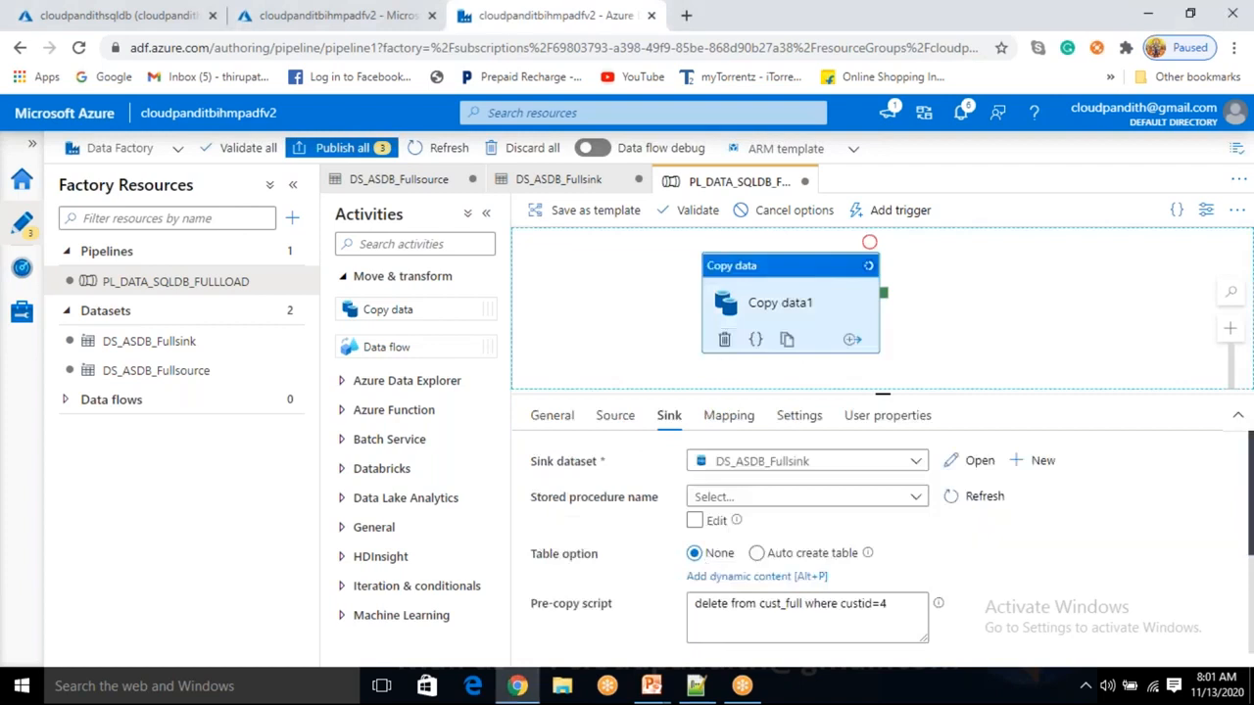
{"action": "left_click_drag", "start_coordinate": [906, 593], "coordinate": [759, 605]}
{"action": "left_click", "coordinate": [757, 615]}
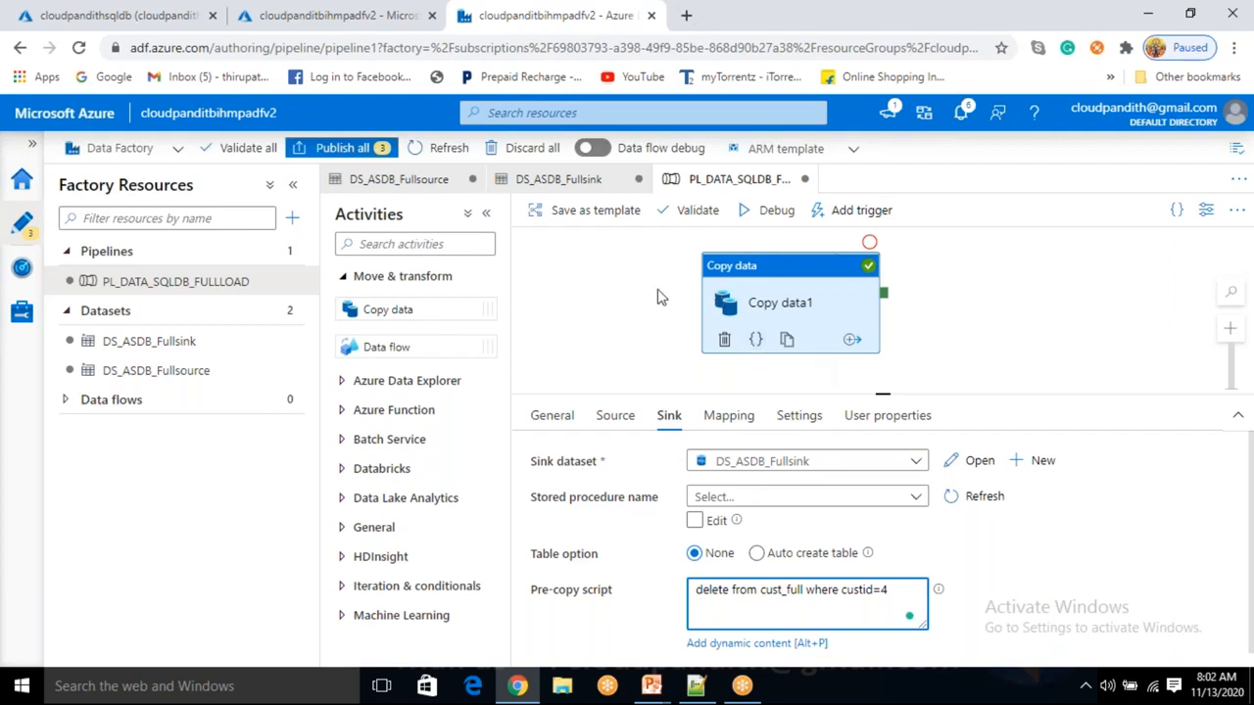
{"action": "left_click", "coordinate": [637, 311]}
{"action": "left_click", "coordinate": [791, 321]}
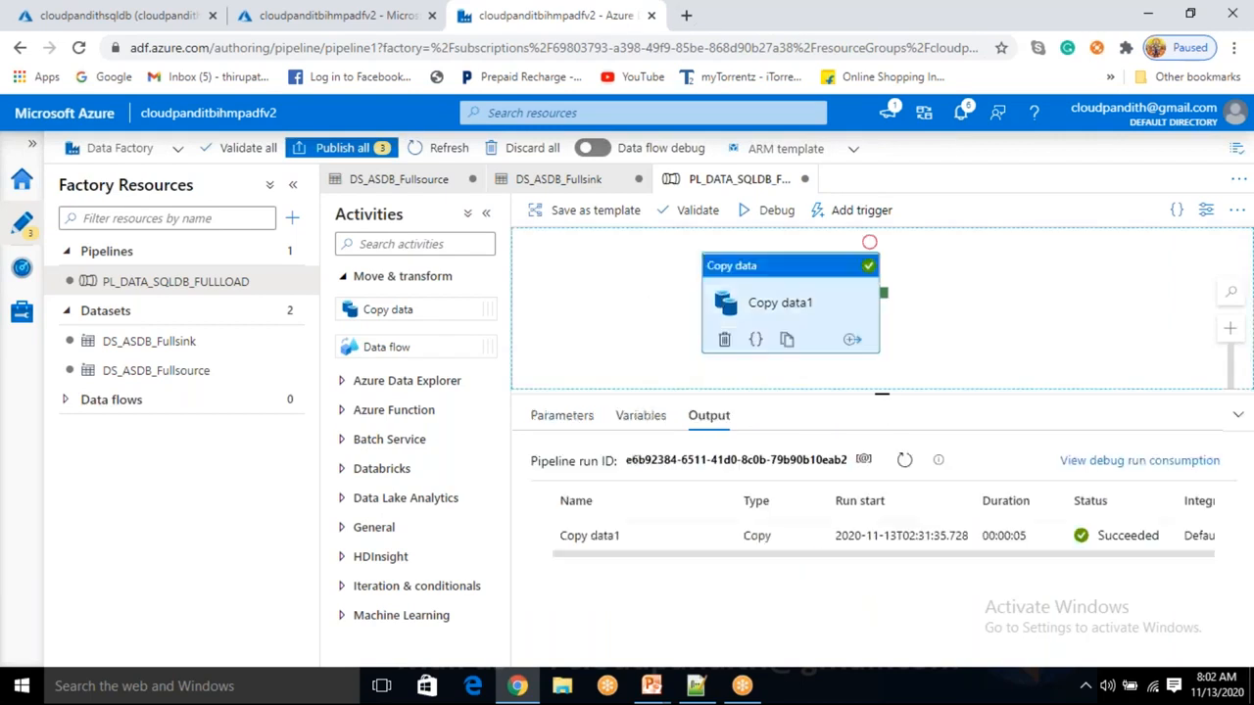
{"action": "left_click", "coordinate": [677, 299]}
{"action": "left_click", "coordinate": [174, 14]}
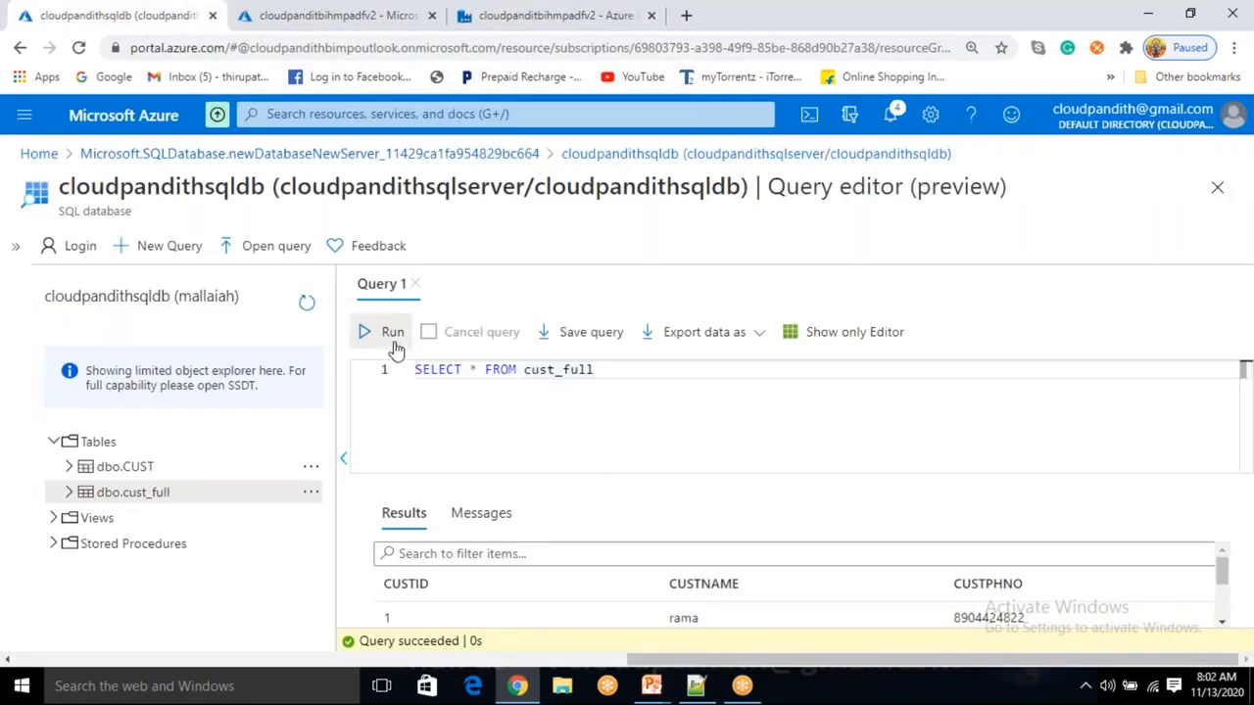
Rerun SELECT * FROM cust_full, check its messages, and scroll through the result rows.
{"action": "left_click", "coordinate": [392, 338]}
{"action": "left_click", "coordinate": [481, 507]}
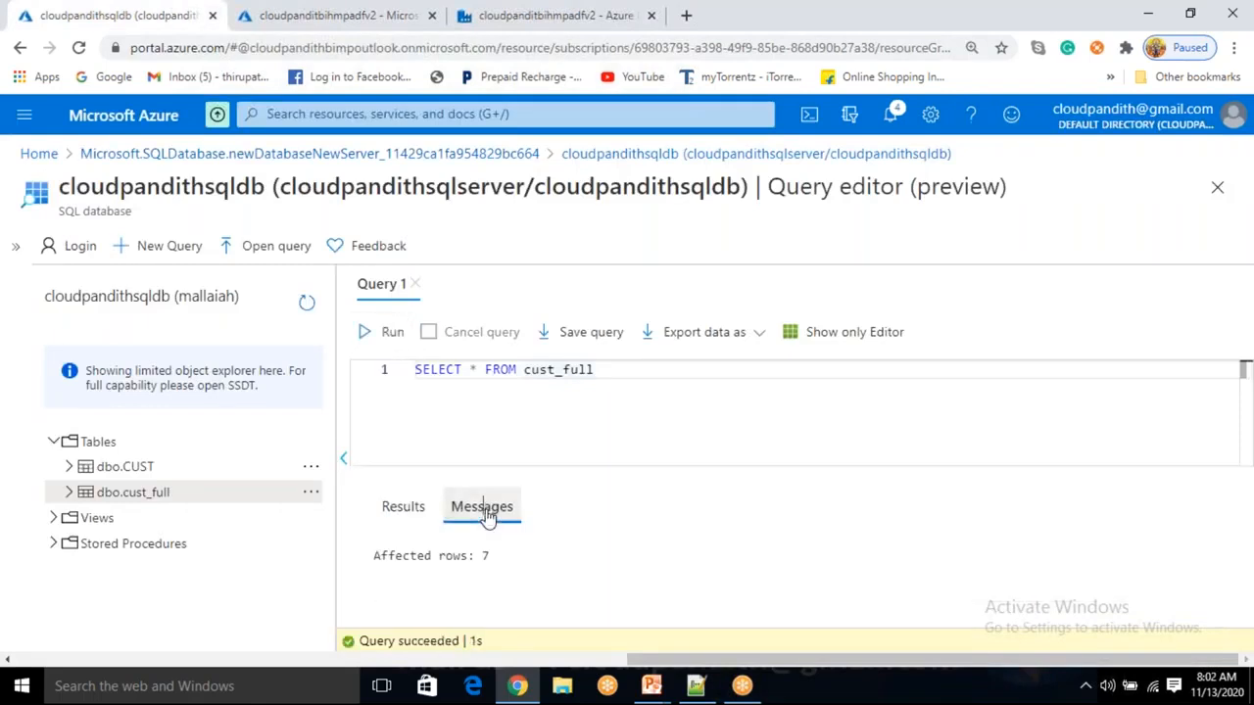
{"action": "left_click", "coordinate": [400, 510]}
{"action": "scroll", "coordinate": [548, 600], "scroll_direction": "down", "scroll_amount": 2}
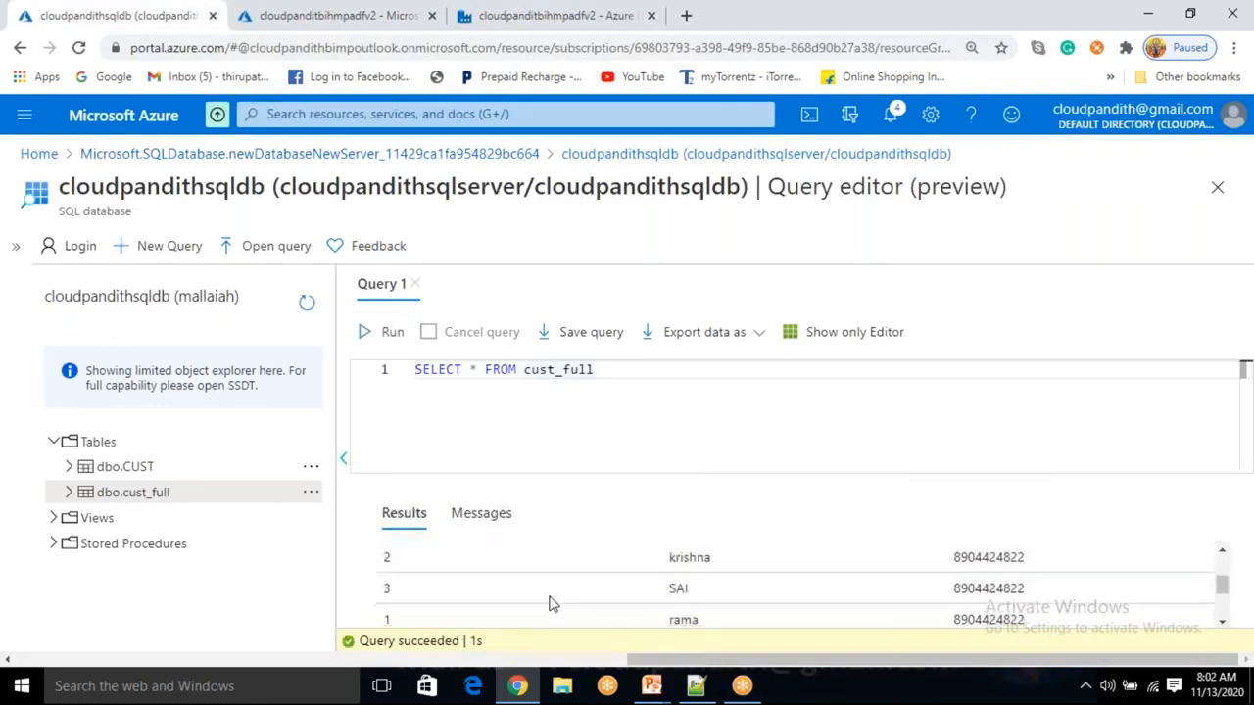
{"action": "scroll", "coordinate": [548, 602], "scroll_direction": "up", "scroll_amount": 1}
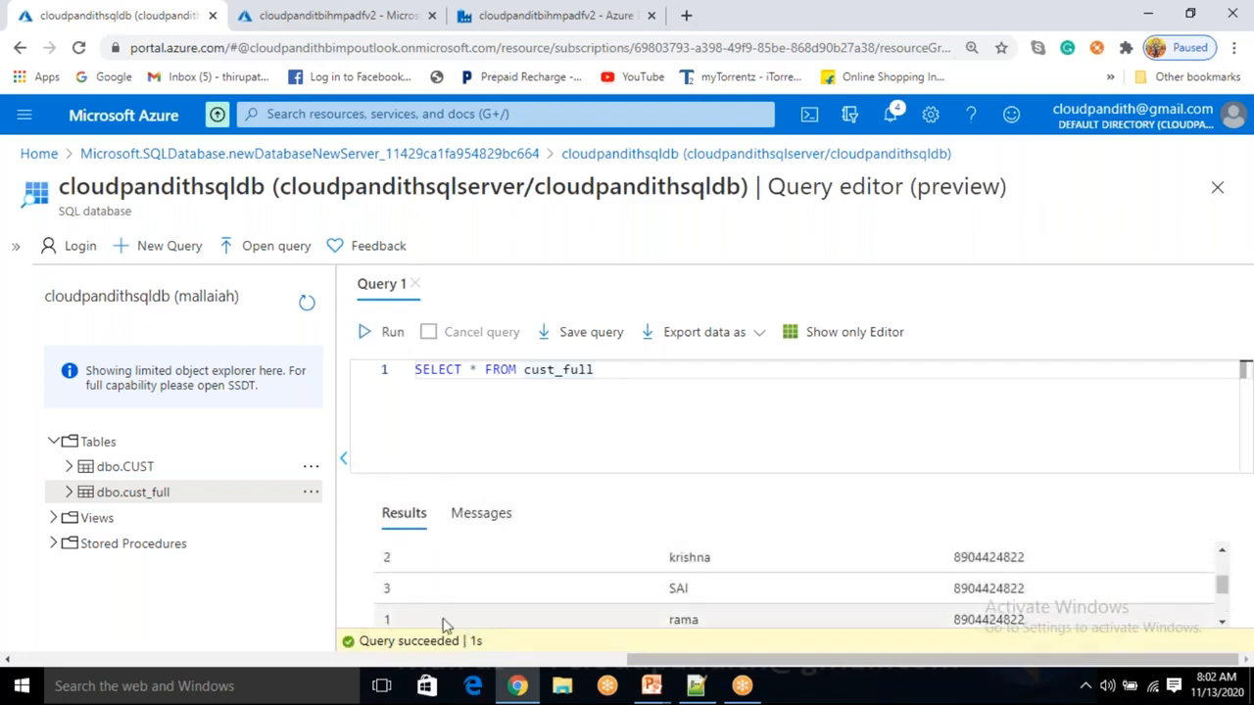
{"action": "scroll", "coordinate": [436, 617], "scroll_direction": "down", "scroll_amount": 1}
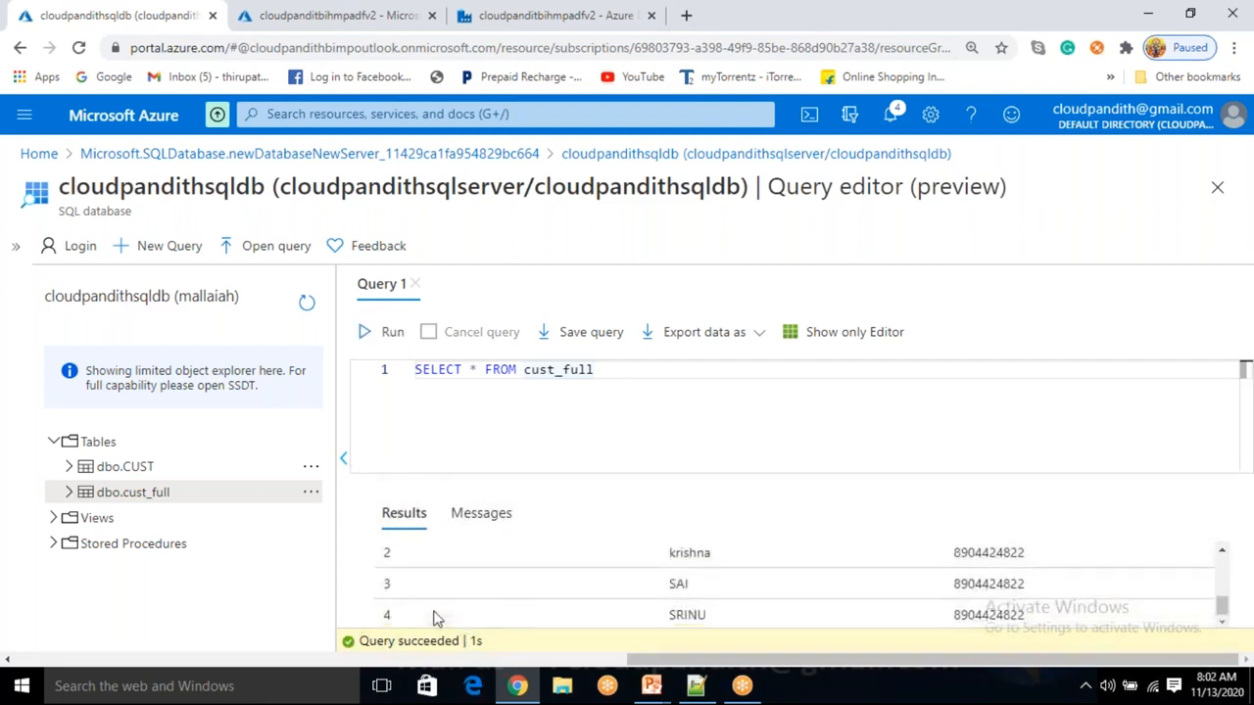
{"action": "left_click", "coordinate": [652, 405]}
Back in Data Factory, show Copy data1's sink pre-copy script 'delete from cust_full where custid=4'.
{"action": "left_click", "coordinate": [579, 17]}
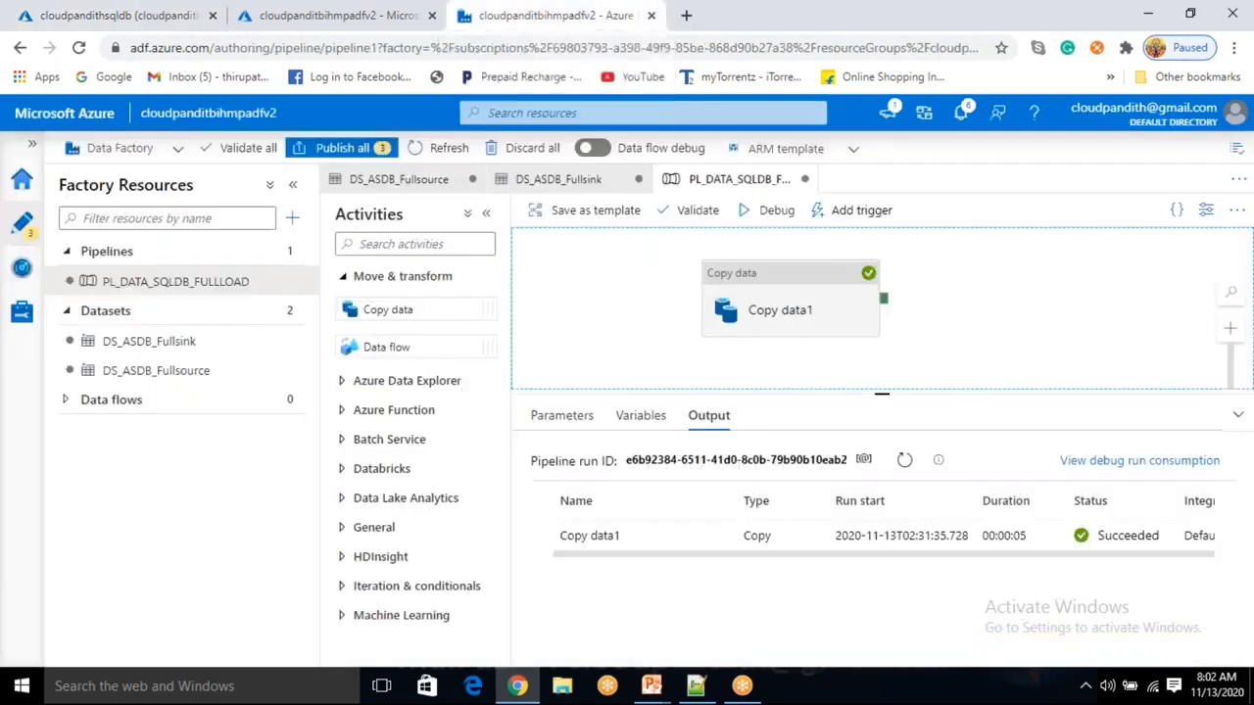
{"action": "left_click", "coordinate": [784, 306]}
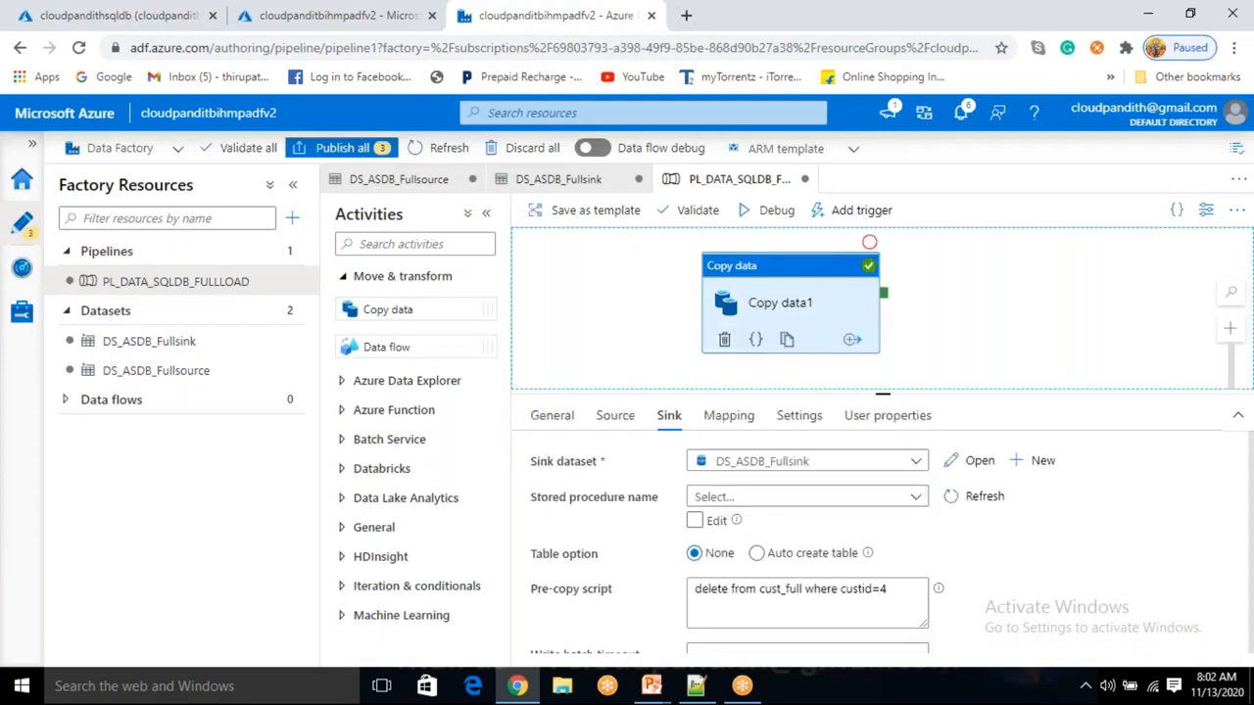
{"action": "left_click", "coordinate": [766, 590]}
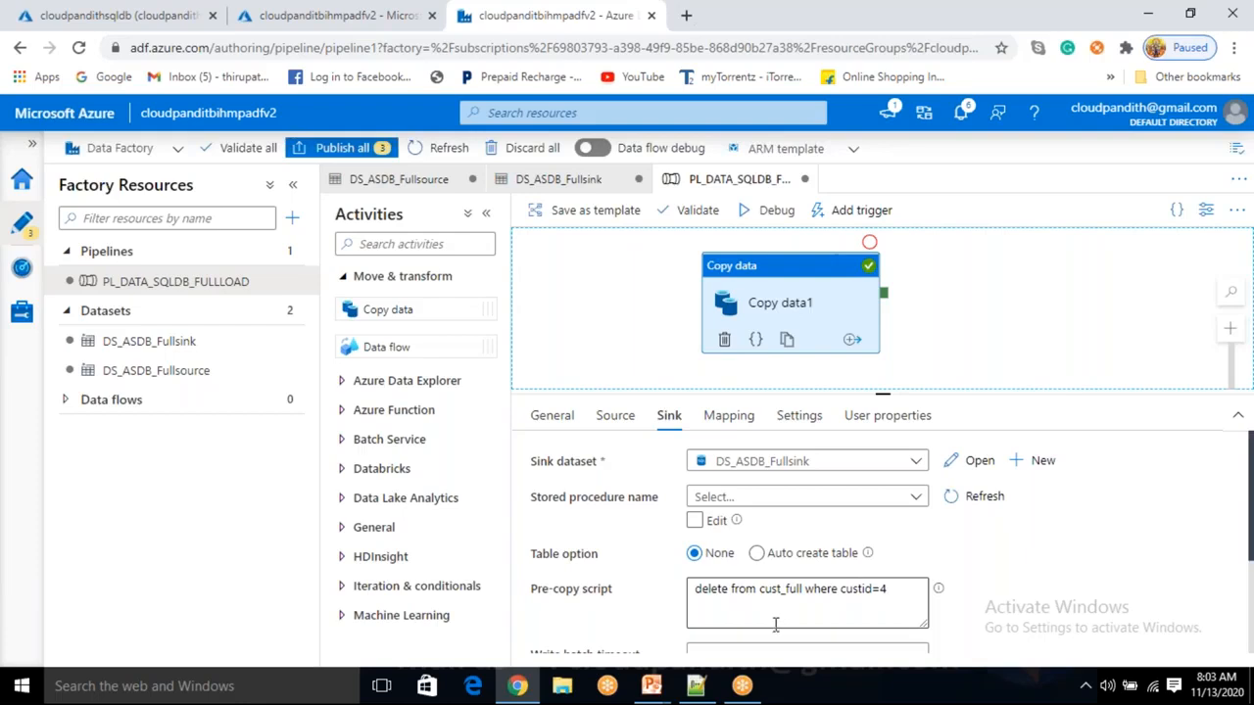
{"action": "left_click", "coordinate": [904, 589]}
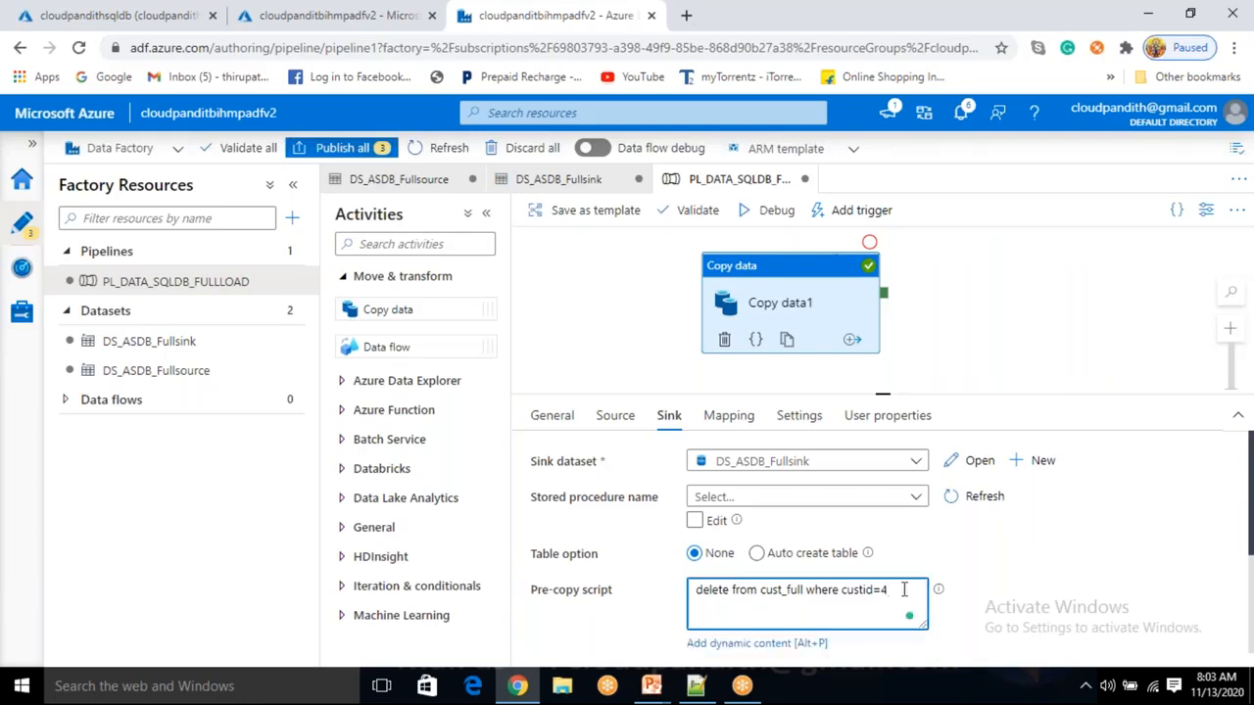
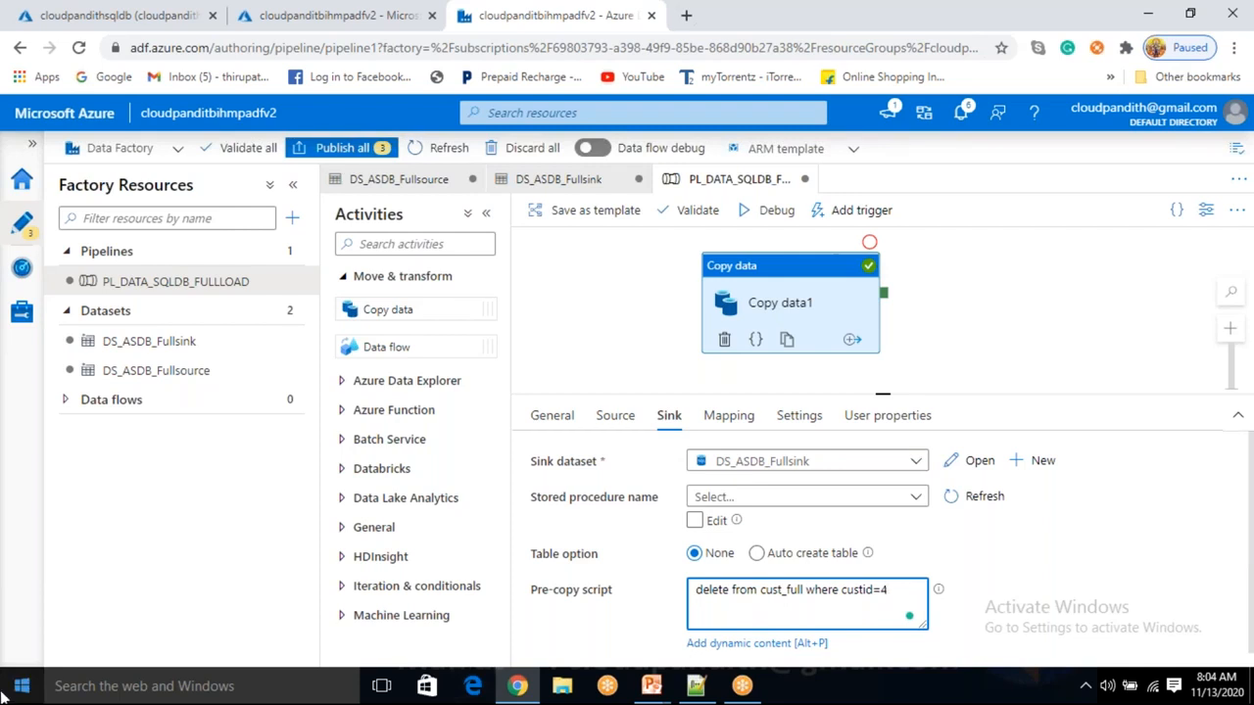
Erase the 'delete from cust_full where custid=4' statement from Copy data1's sink pre-copy script.
{"action": "left_click", "coordinate": [792, 297]}
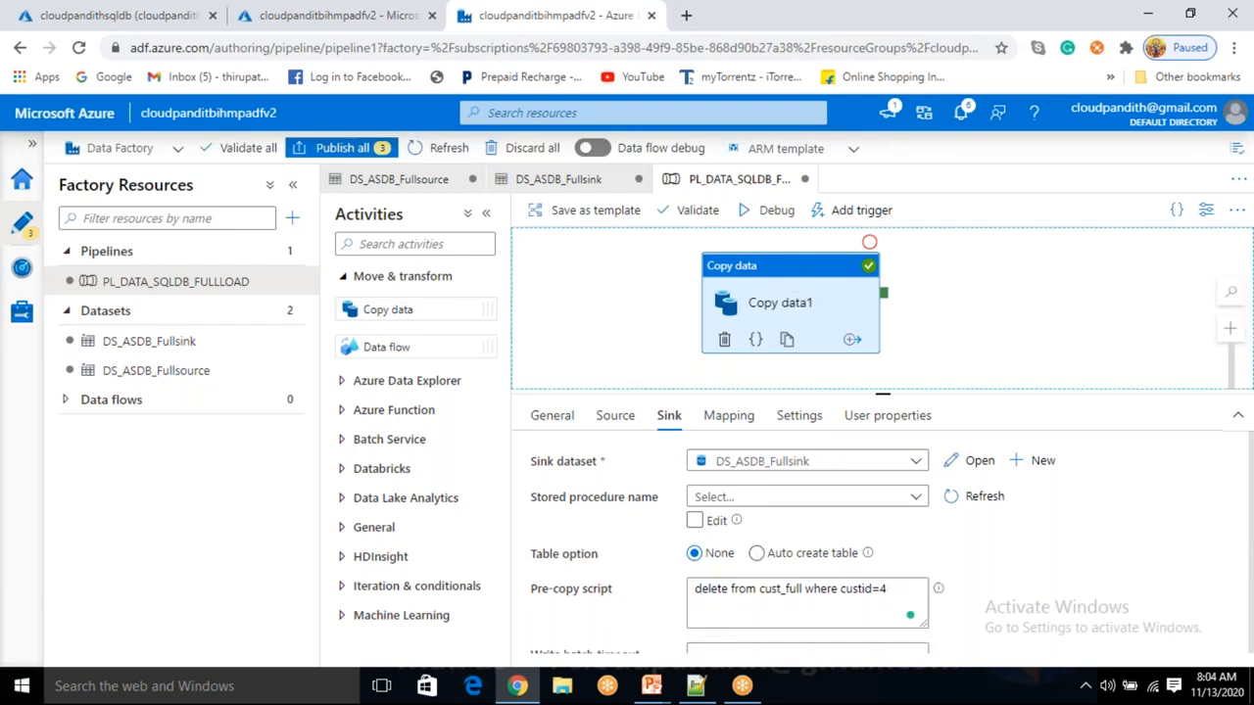
{"action": "left_click", "coordinate": [623, 319]}
{"action": "left_click", "coordinate": [803, 309]}
{"action": "left_click", "coordinate": [615, 417]}
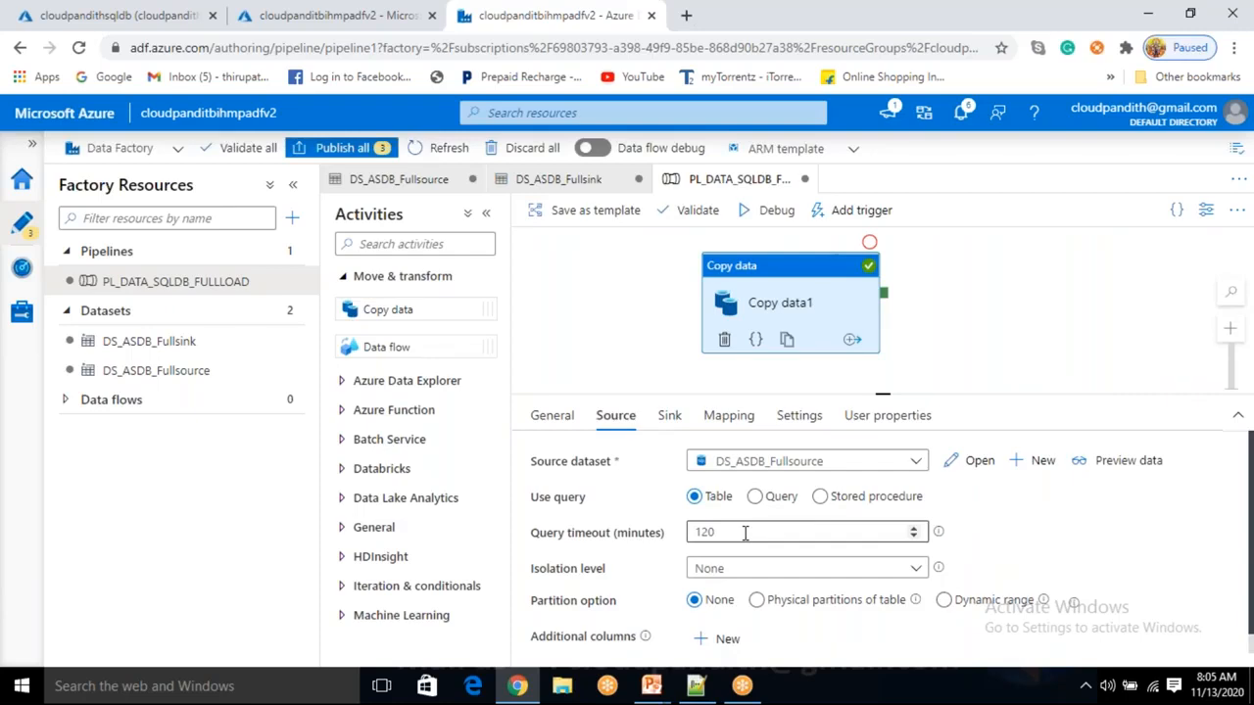
{"action": "left_click", "coordinate": [670, 417]}
{"action": "left_click", "coordinate": [892, 590]}
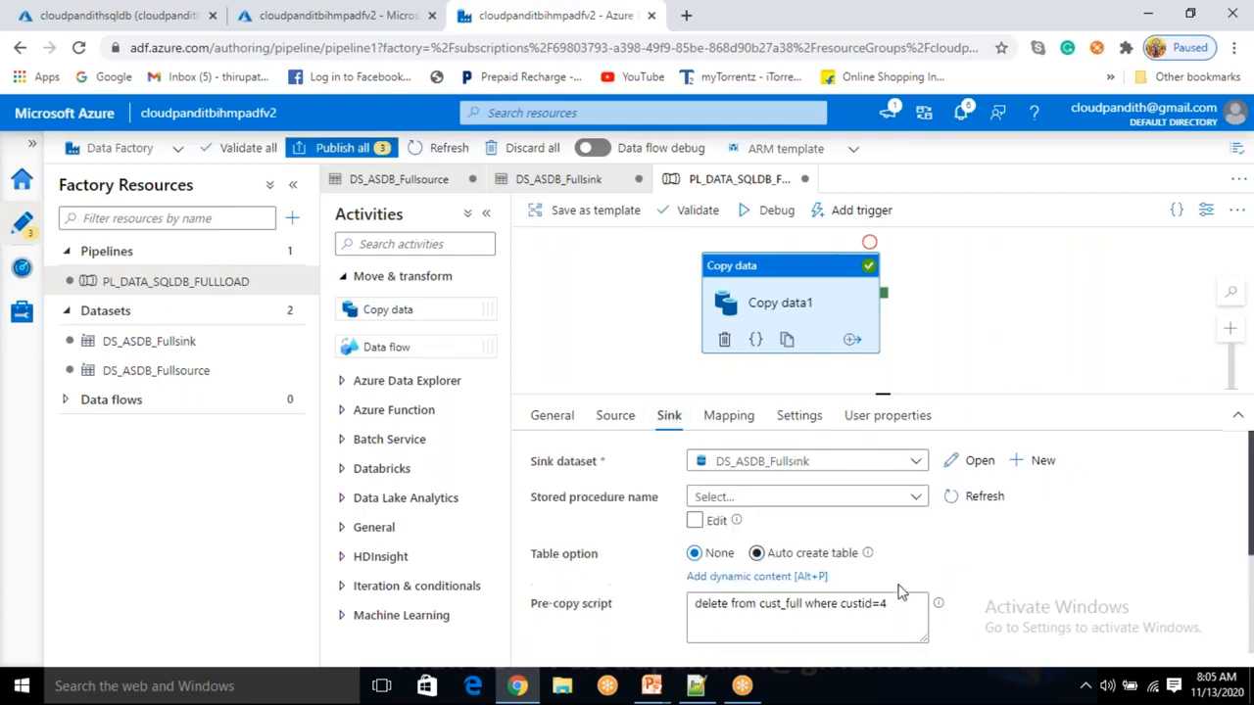
{"action": "left_click_drag", "start_coordinate": [767, 606], "coordinate": [676, 597]}
{"action": "key", "text": "BackSpace"}
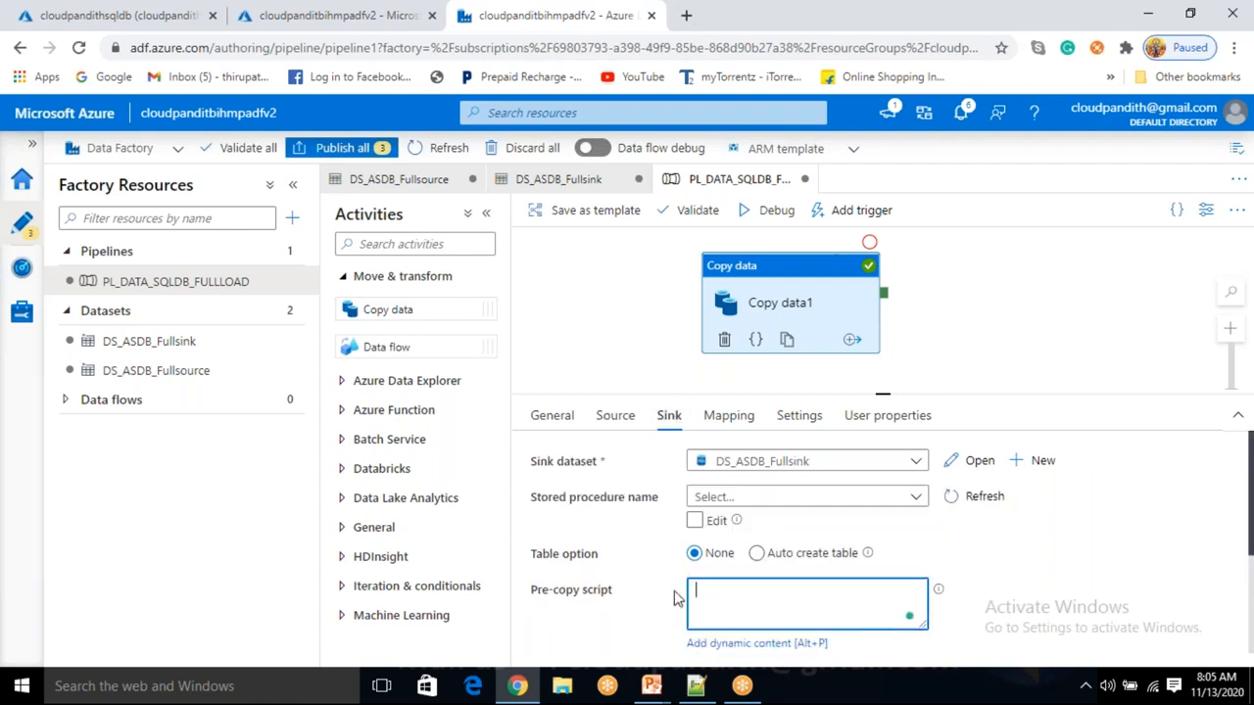
Enter 'truncate table cust_full' as the pre-copy script and switch the source to Query.
{"action": "type", "text": "truncate table cust_full"}
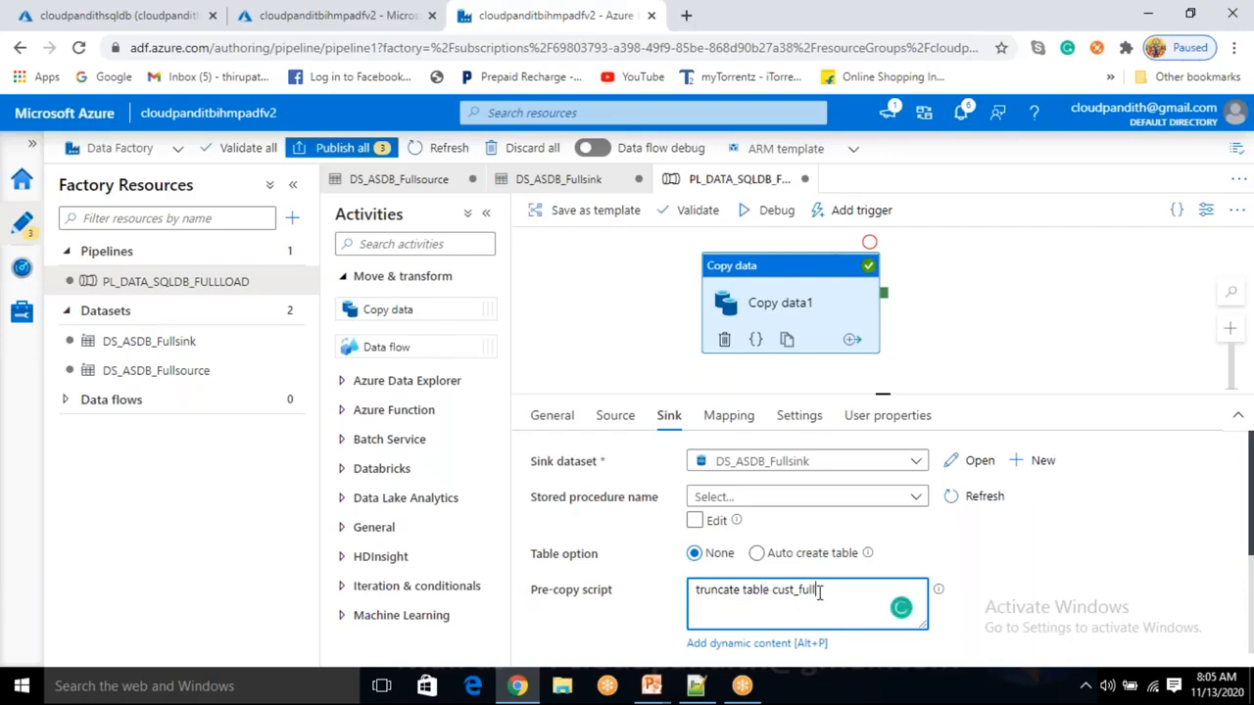
{"action": "left_click", "coordinate": [627, 419]}
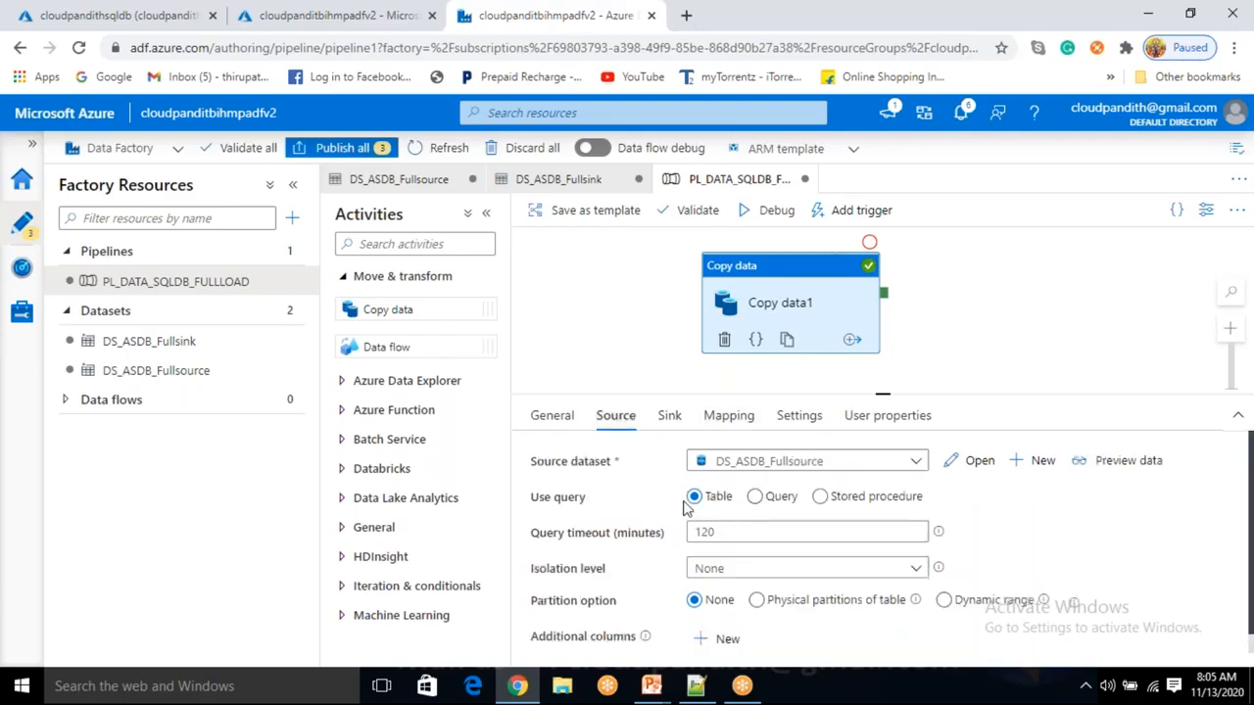
{"action": "left_click", "coordinate": [754, 497]}
Enter source query 'select * from cust_full where custid not in (4)' and preview its six rows.
{"action": "left_click", "coordinate": [747, 541]}
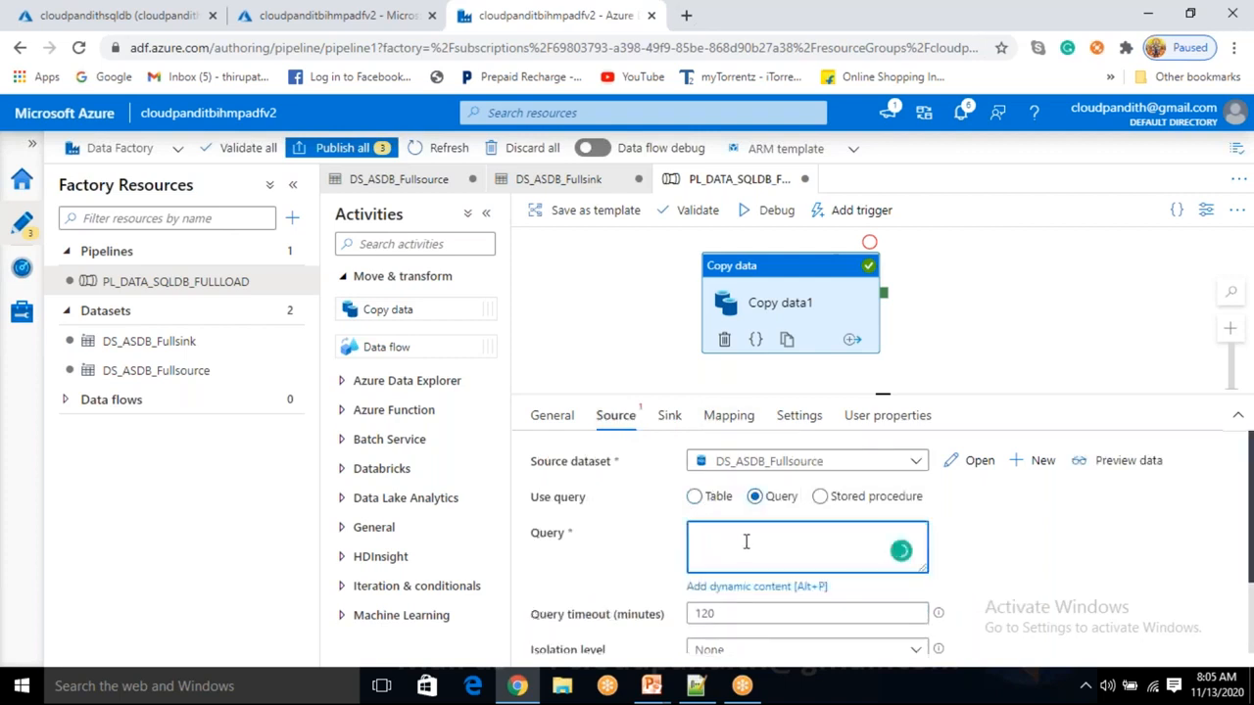
{"action": "type", "text": "select * from cust_full where "}
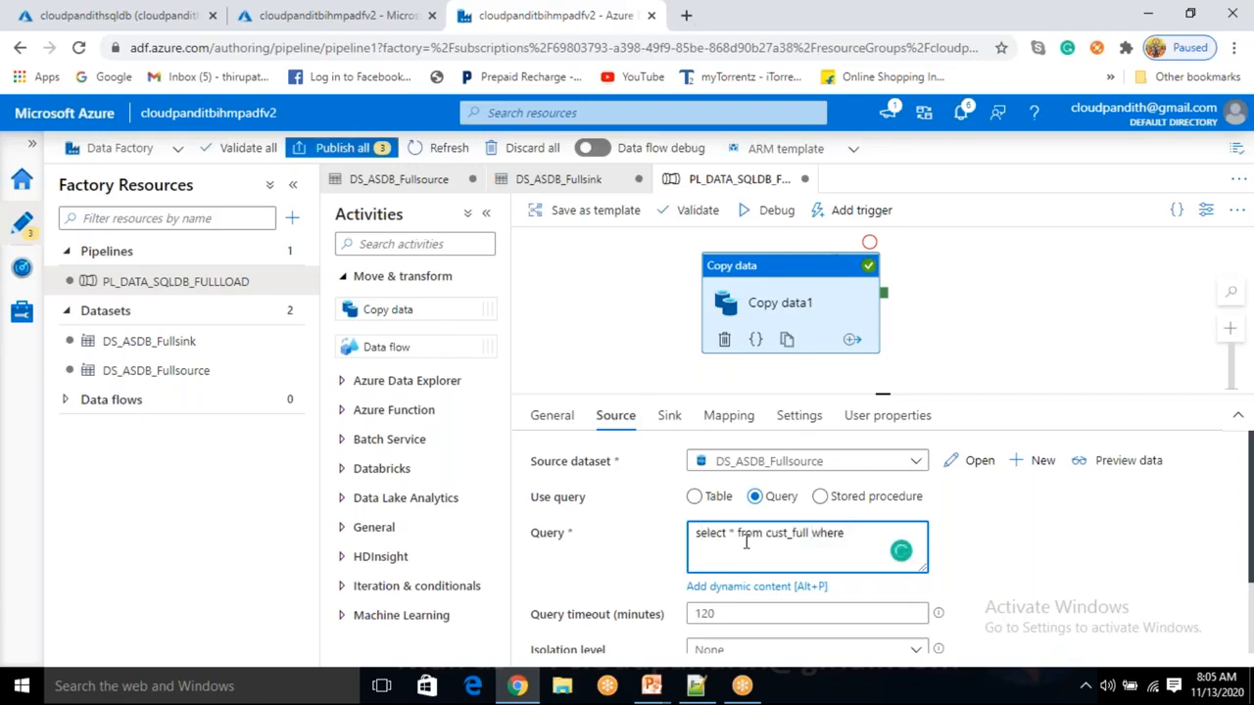
{"action": "type", "text": "custid not in (4)"}
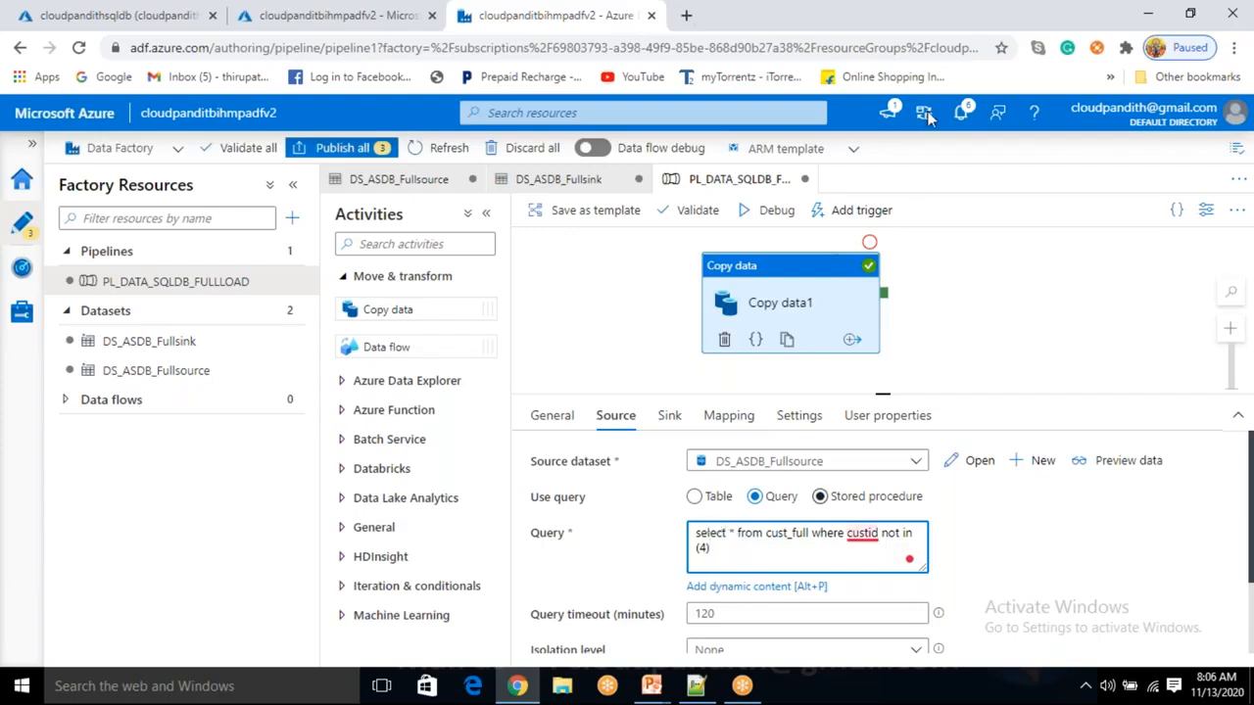
{"action": "left_click", "coordinate": [939, 12]}
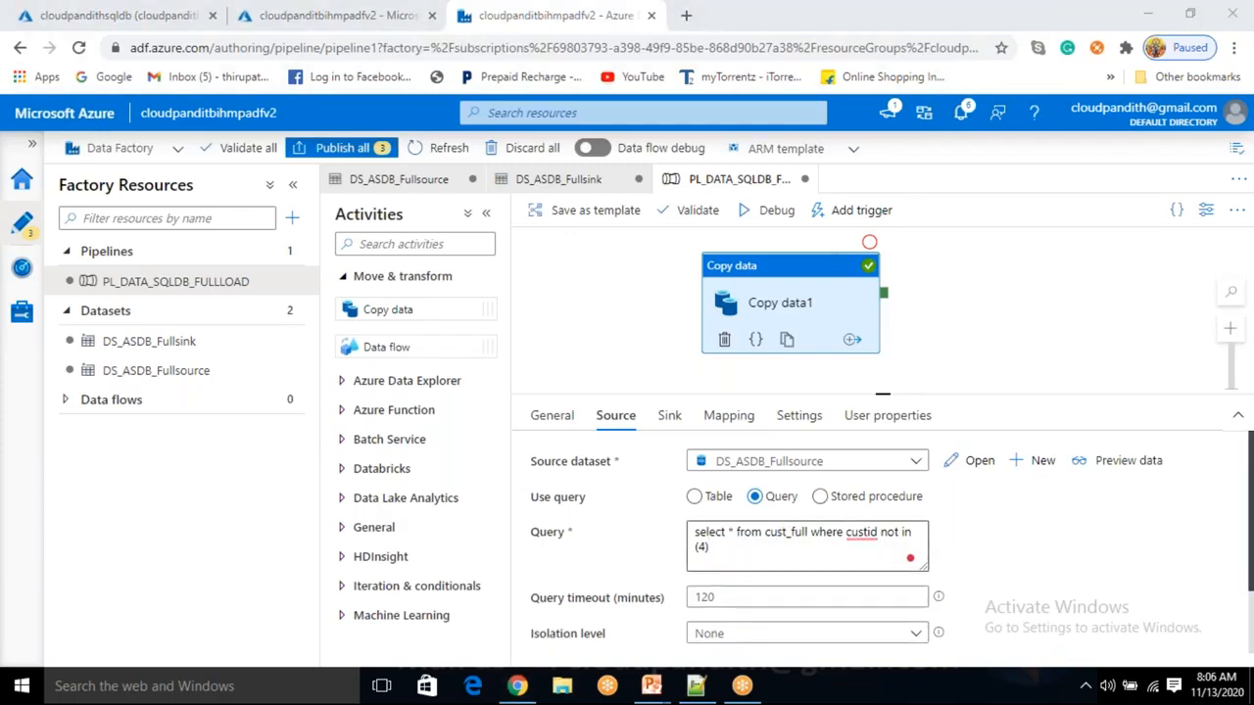
{"action": "left_click", "coordinate": [1154, 459]}
{"action": "left_click", "coordinate": [1161, 459]}
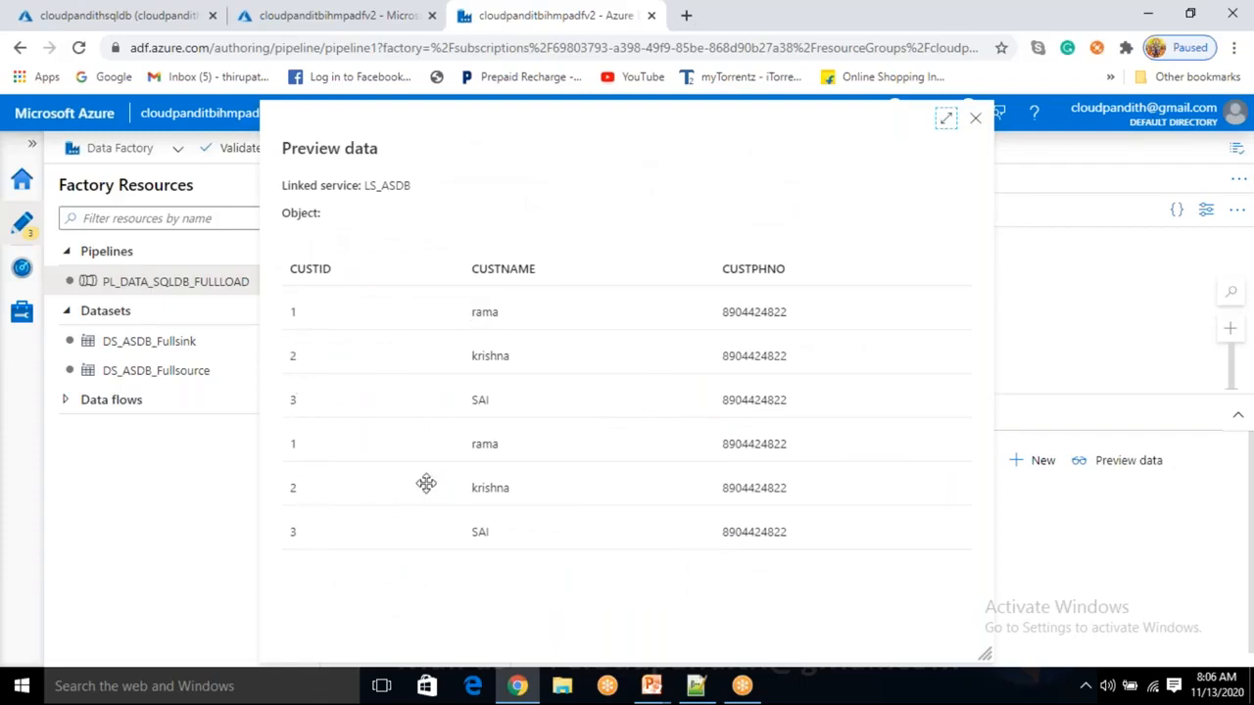
Edit the source query to read from cust, previewing three customer rows.
{"action": "left_click", "coordinate": [976, 121]}
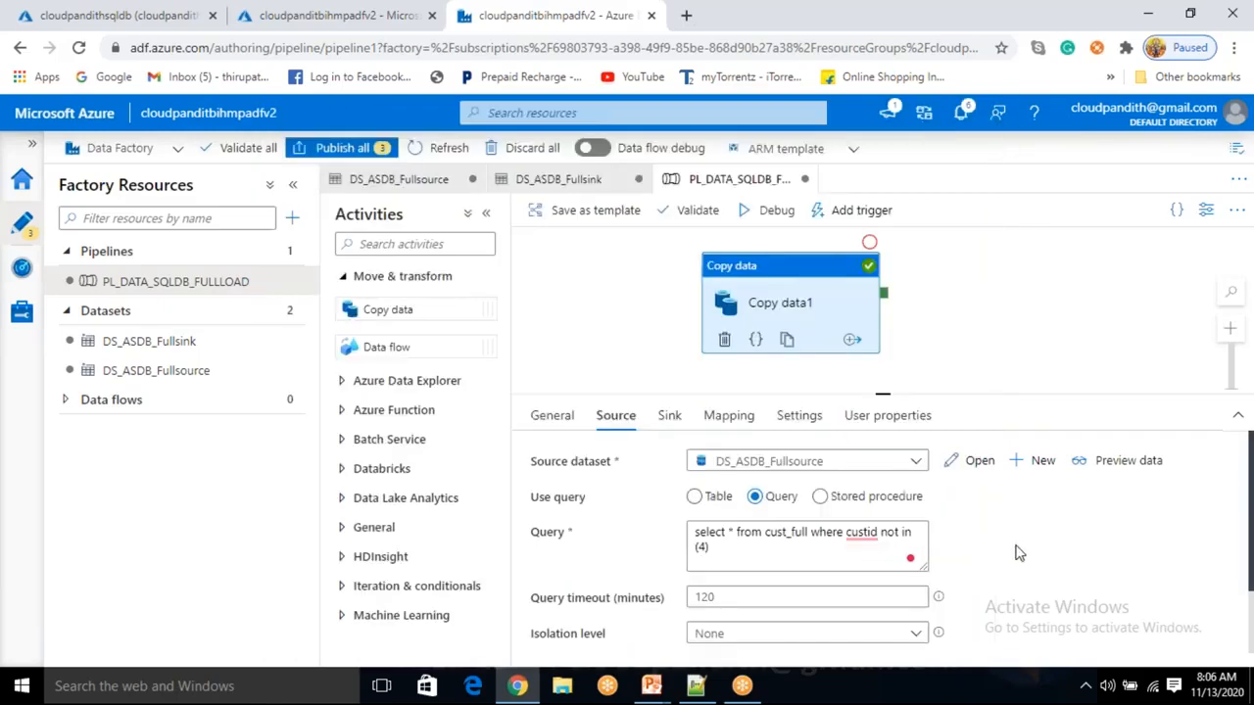
{"action": "left_click", "coordinate": [809, 532]}
{"action": "key", "text": "BackSpace"}
{"action": "key", "text": "BackSpace"}
{"action": "key", "text": "BackSpace"}
{"action": "key", "text": "BackSpace"}
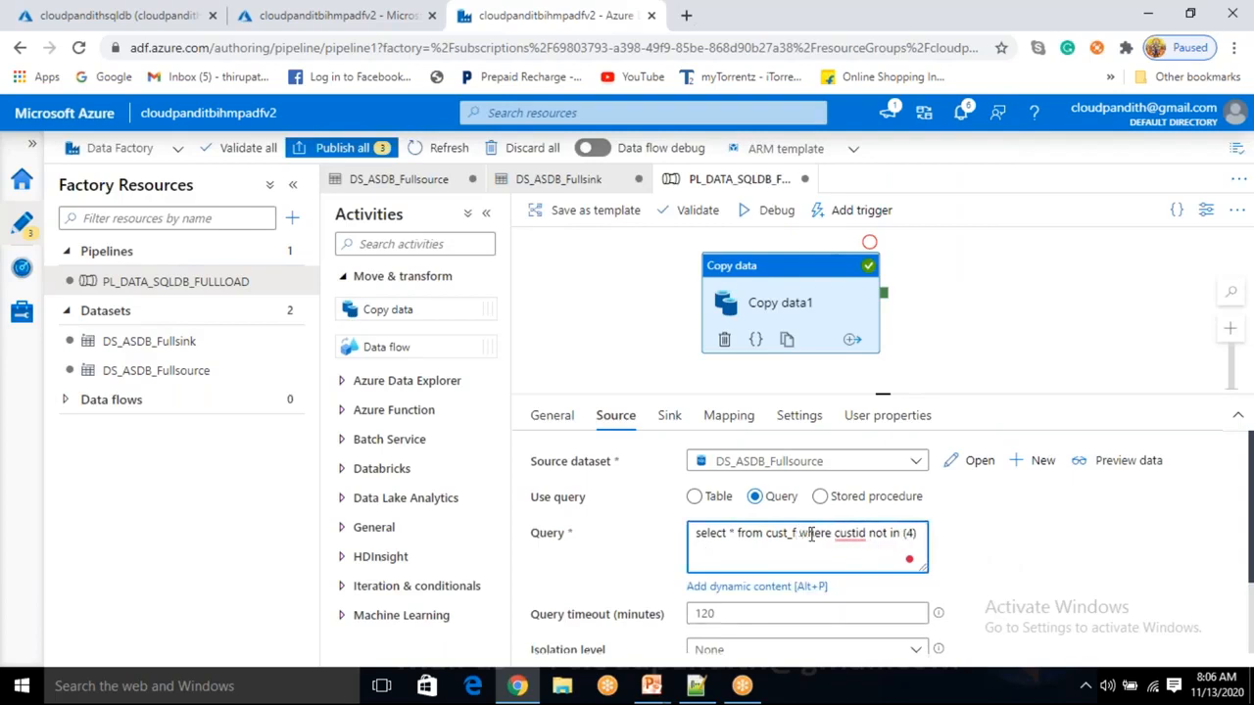
{"action": "key", "text": "BackSpace"}
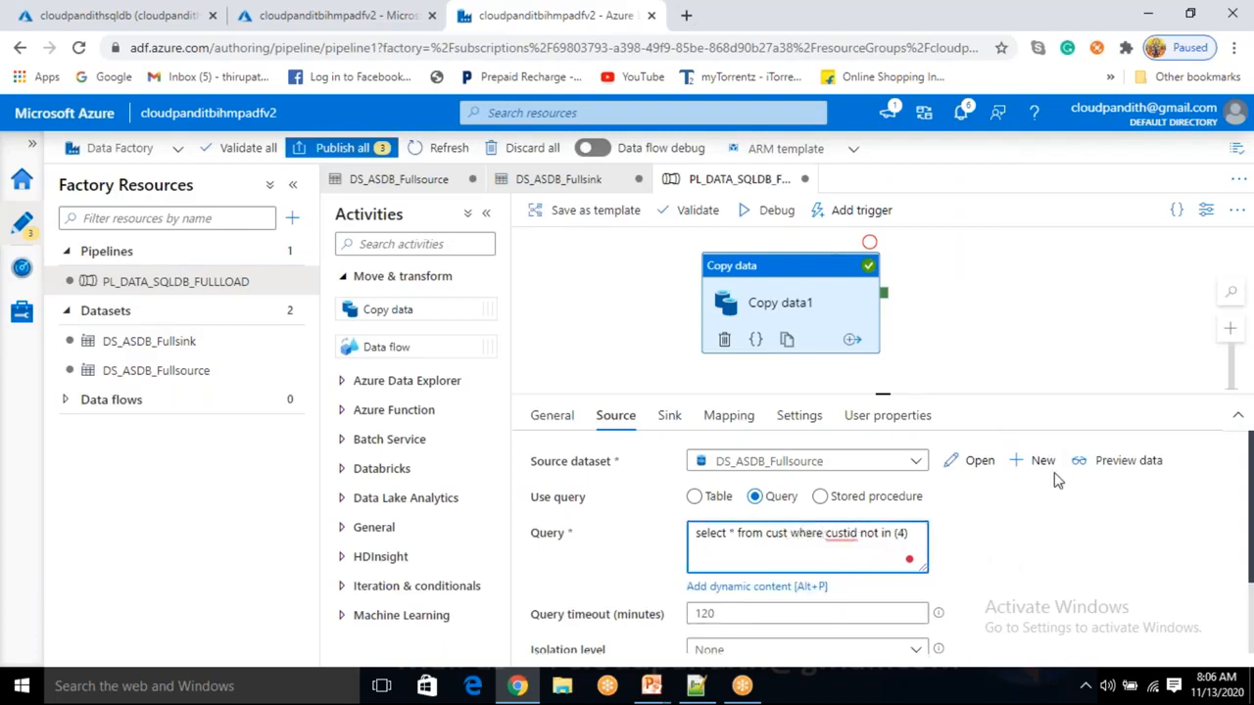
{"action": "left_click", "coordinate": [1122, 460]}
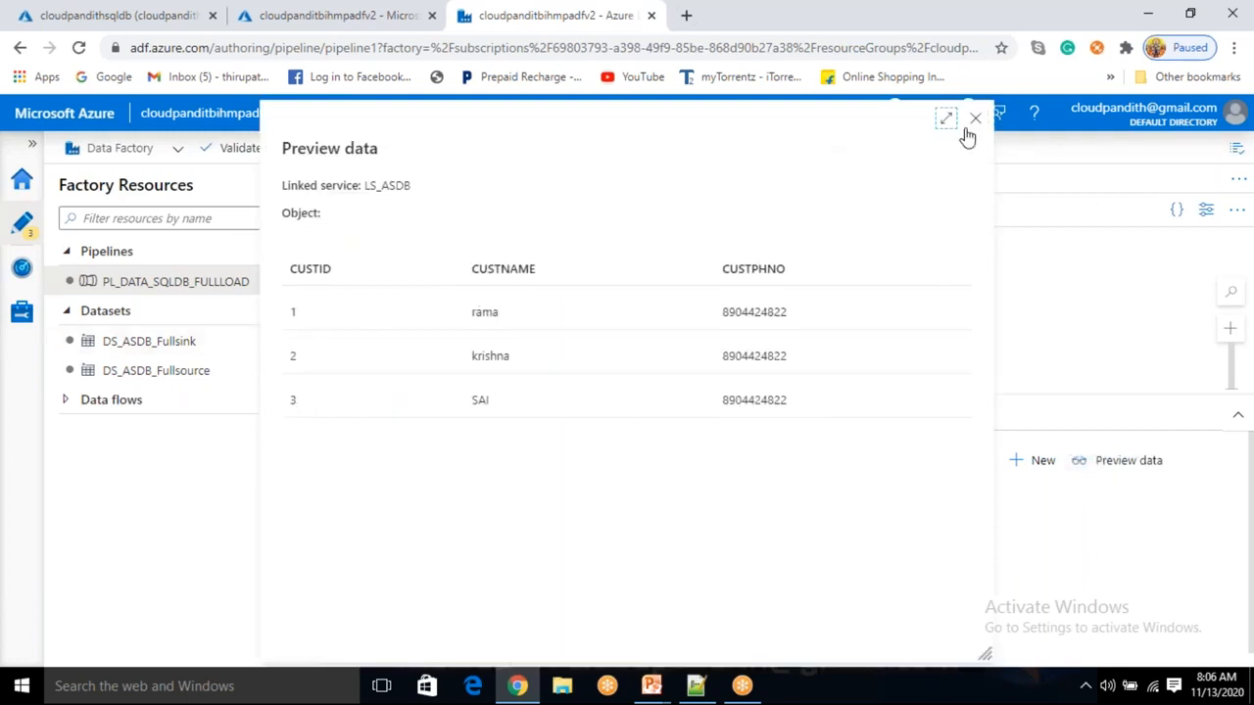
{"action": "left_click", "coordinate": [976, 122]}
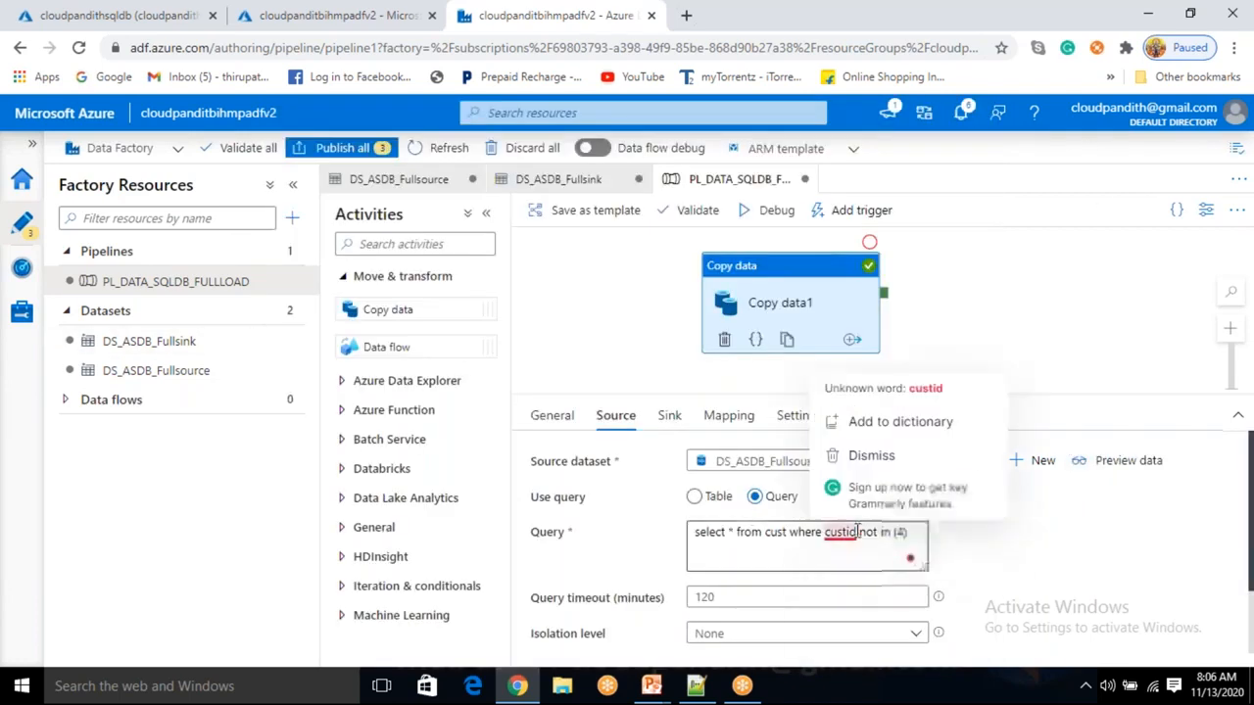
{"action": "left_click", "coordinate": [669, 415]}
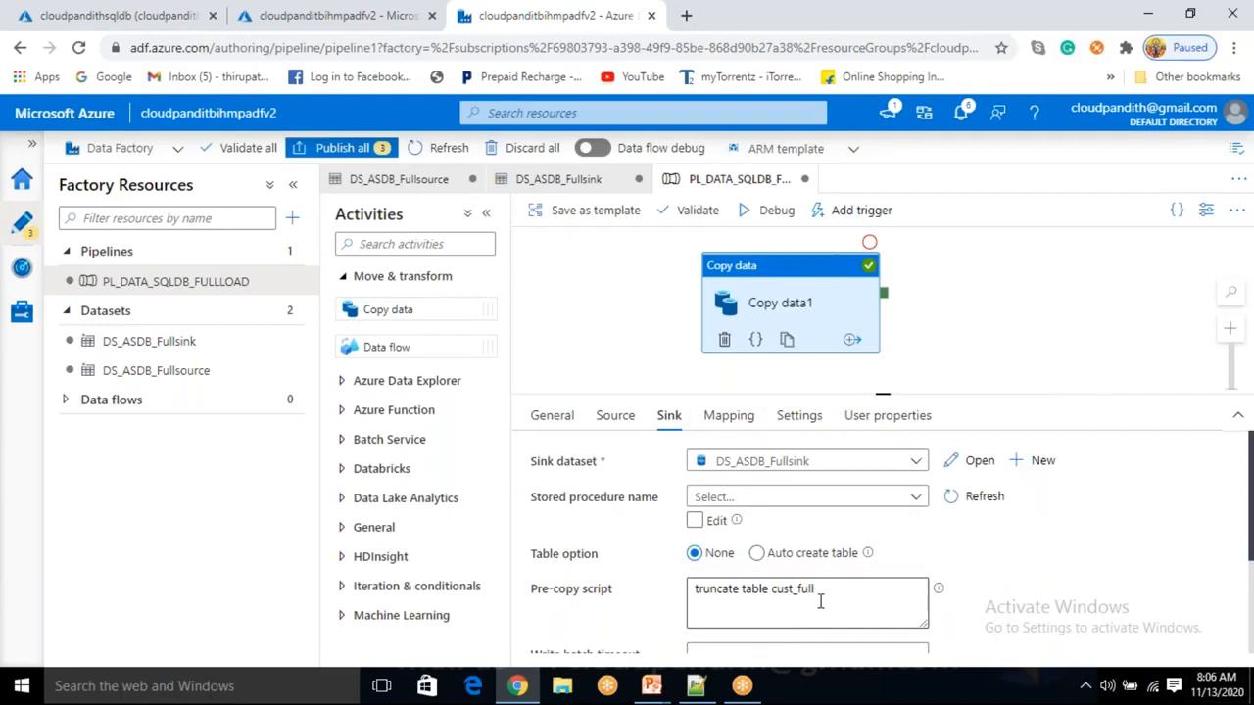
Review the sink's truncate pre-copy script alongside the source query settings.
{"action": "left_click_drag", "start_coordinate": [816, 588], "coordinate": [696, 590]}
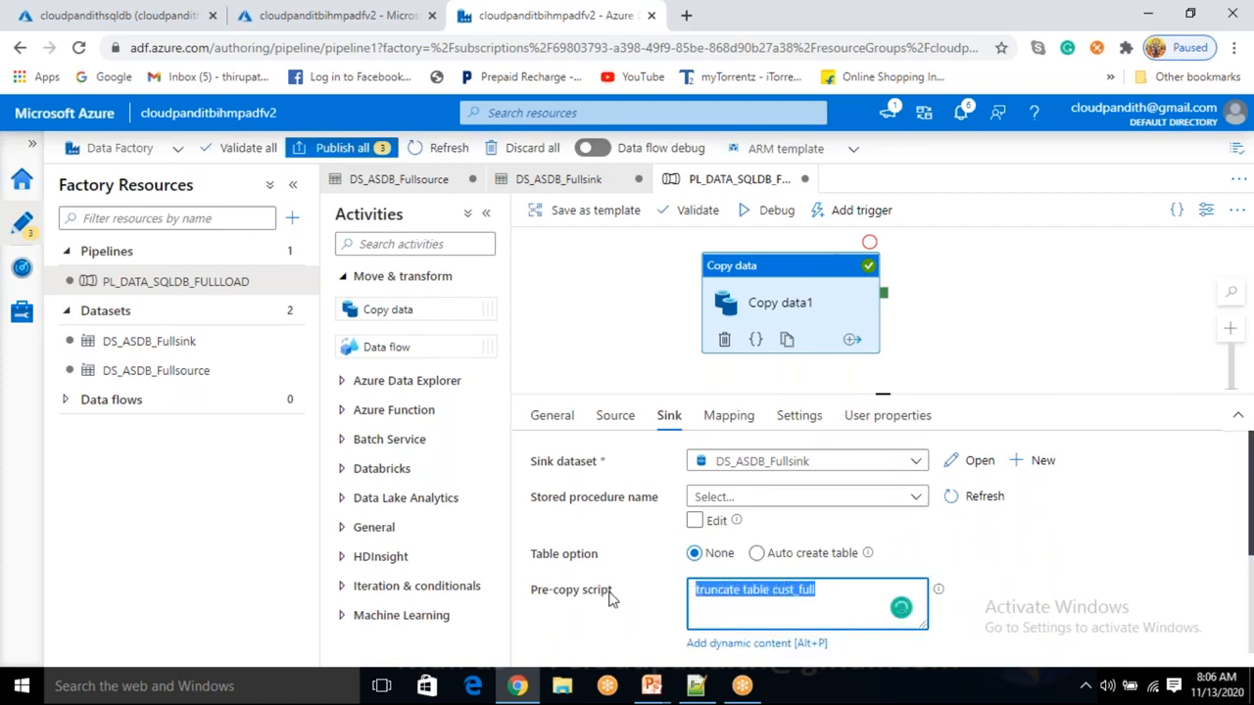
{"action": "left_click", "coordinate": [614, 423]}
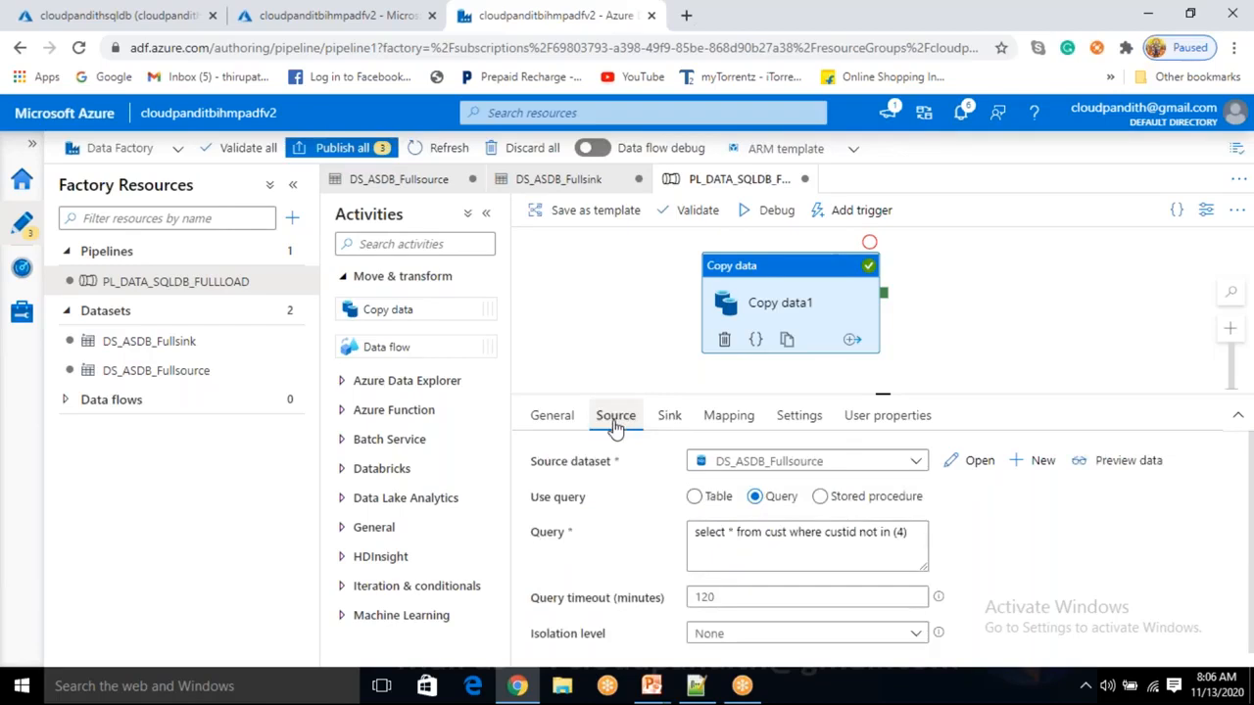
{"action": "left_click", "coordinate": [670, 417]}
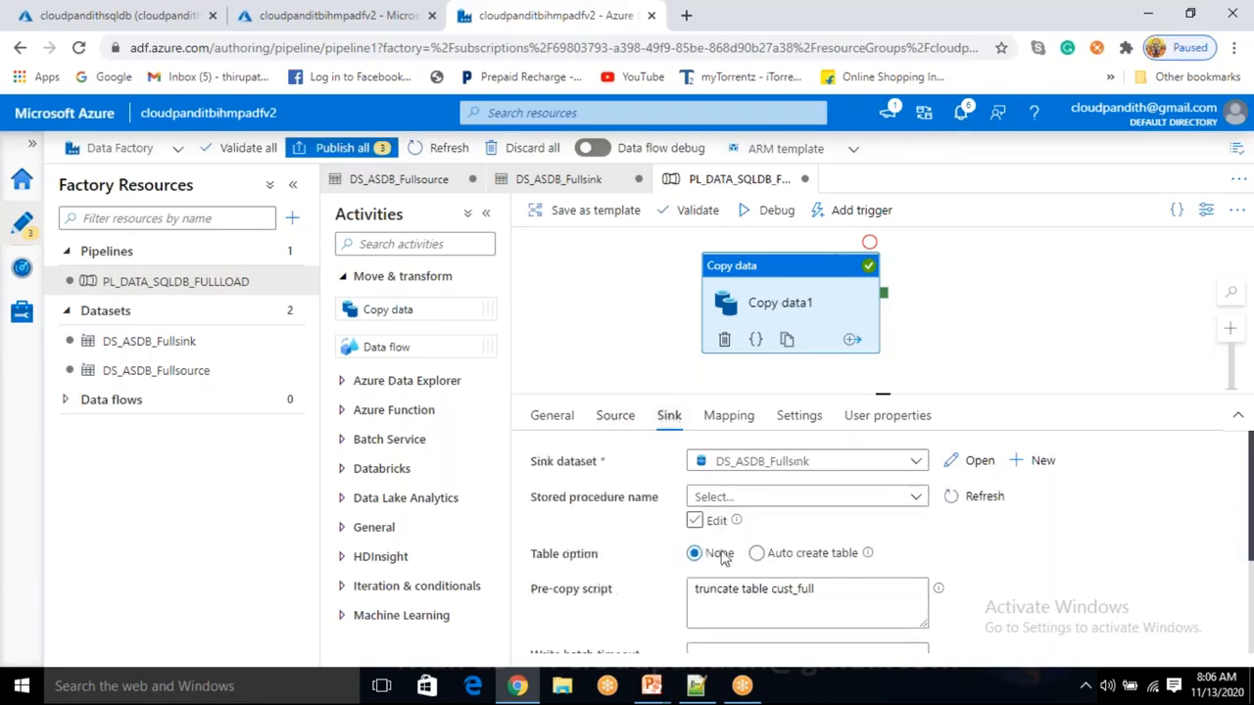
{"action": "left_click_drag", "start_coordinate": [857, 594], "coordinate": [695, 591]}
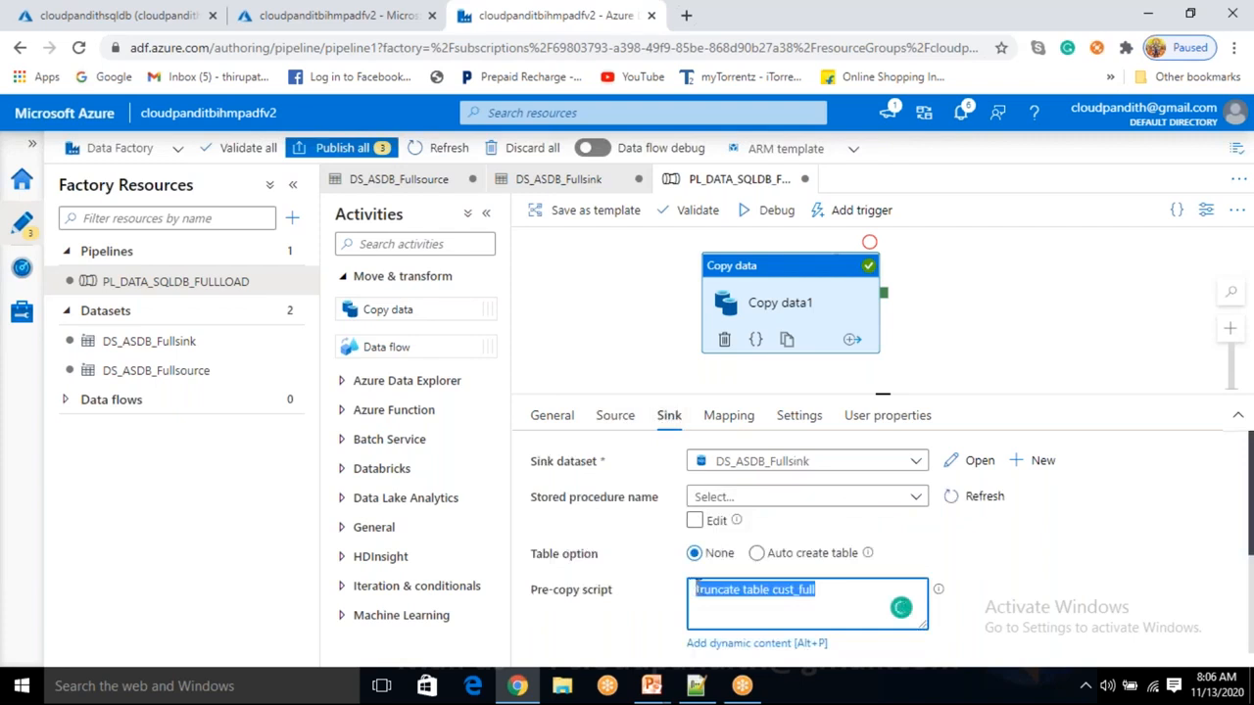
{"action": "left_click", "coordinate": [814, 599]}
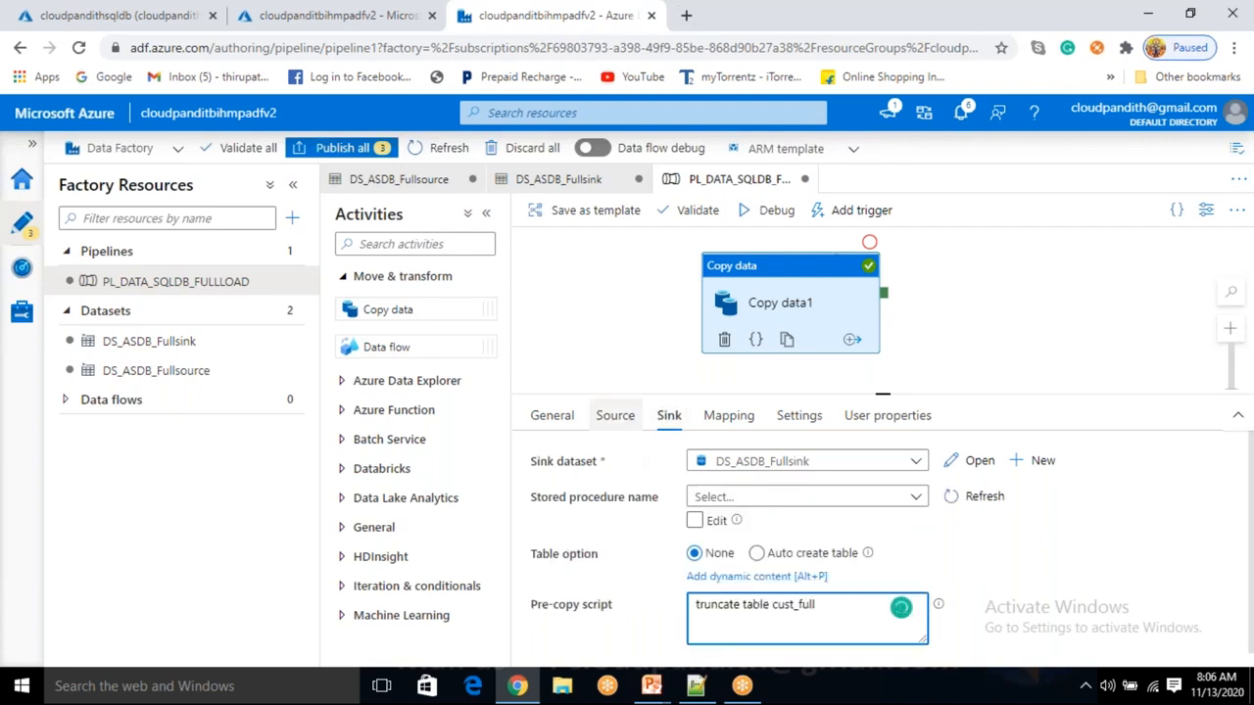
{"action": "left_click", "coordinate": [615, 416]}
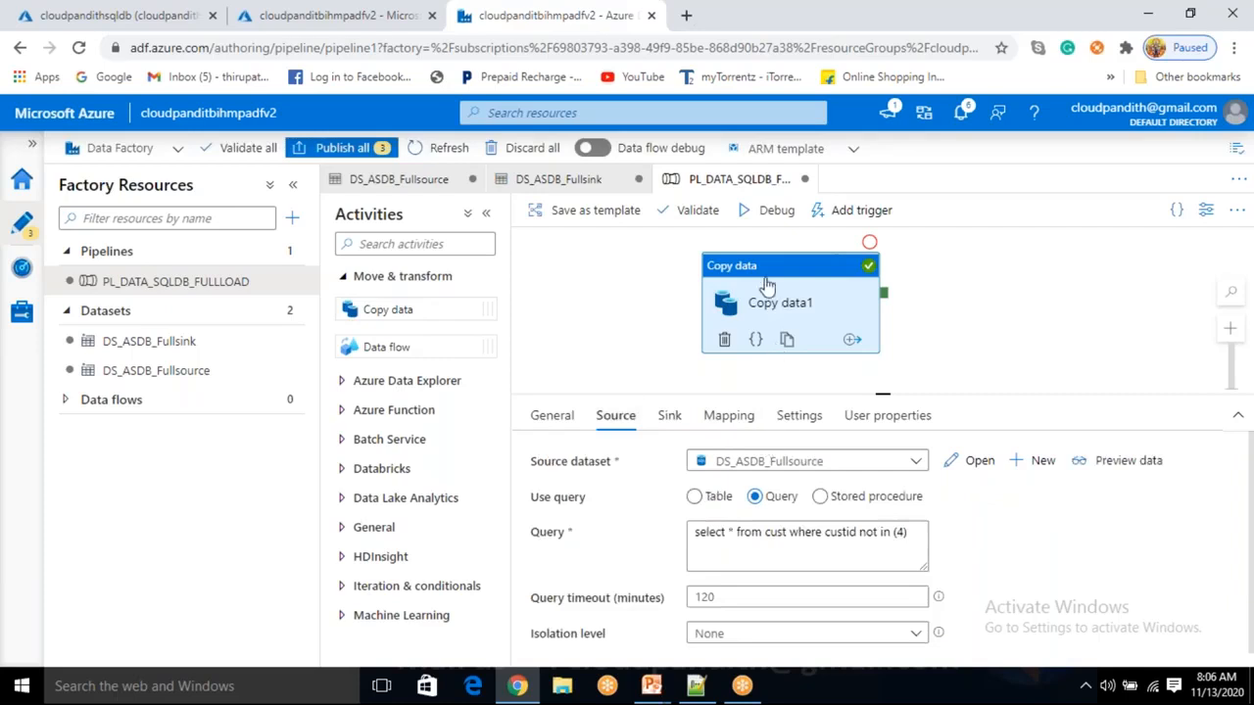
Start a debug run of PL_DATA_SQLDB_FULLLOAD and refresh its run status.
{"action": "left_click", "coordinate": [766, 210]}
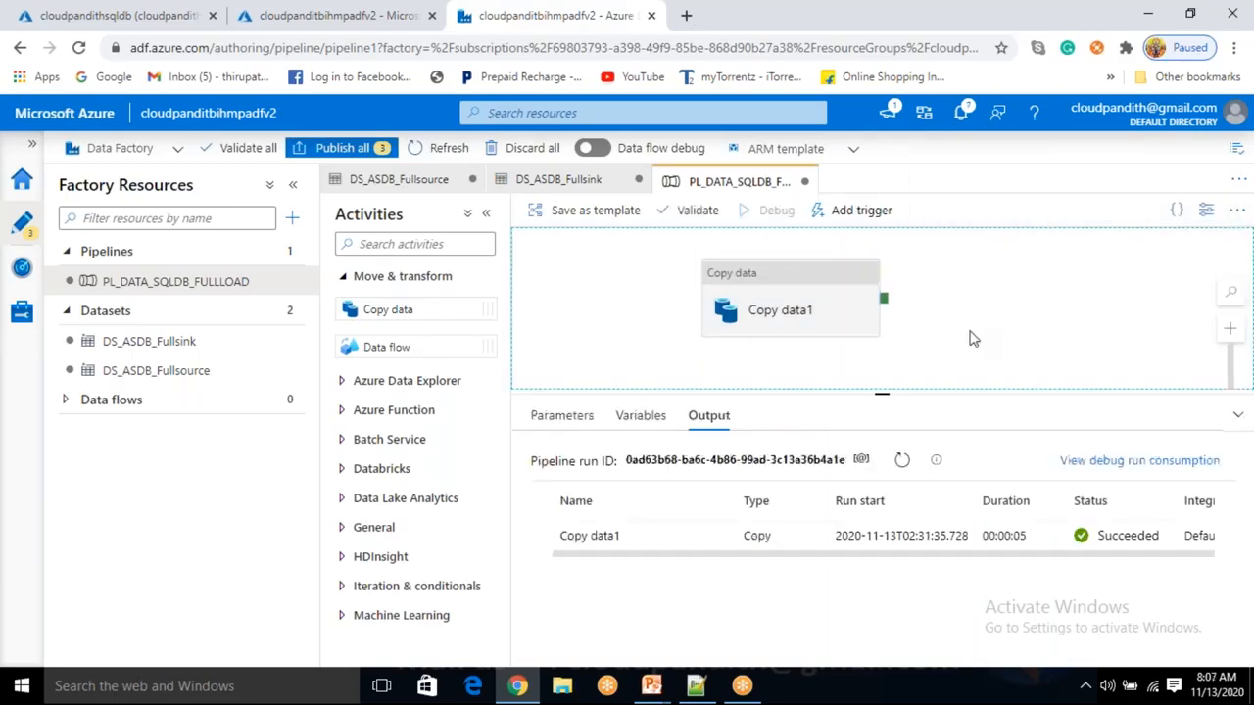
{"action": "left_click", "coordinate": [902, 462]}
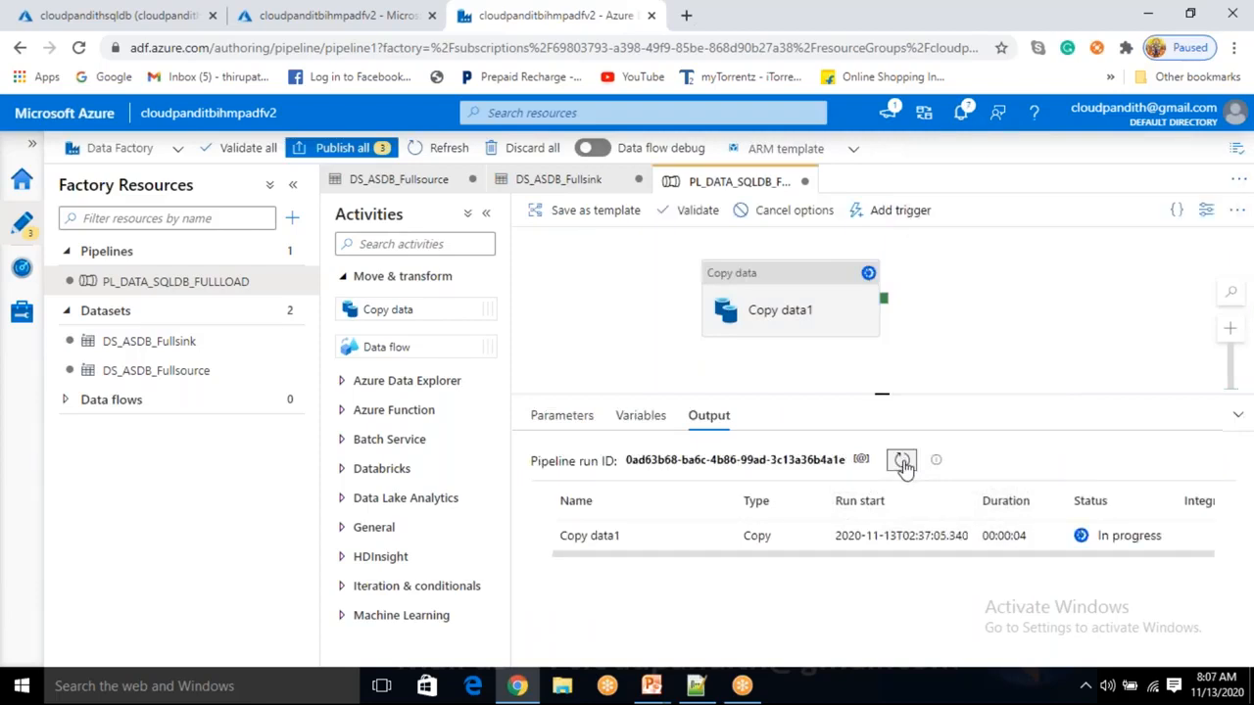
{"action": "left_click", "coordinate": [122, 16]}
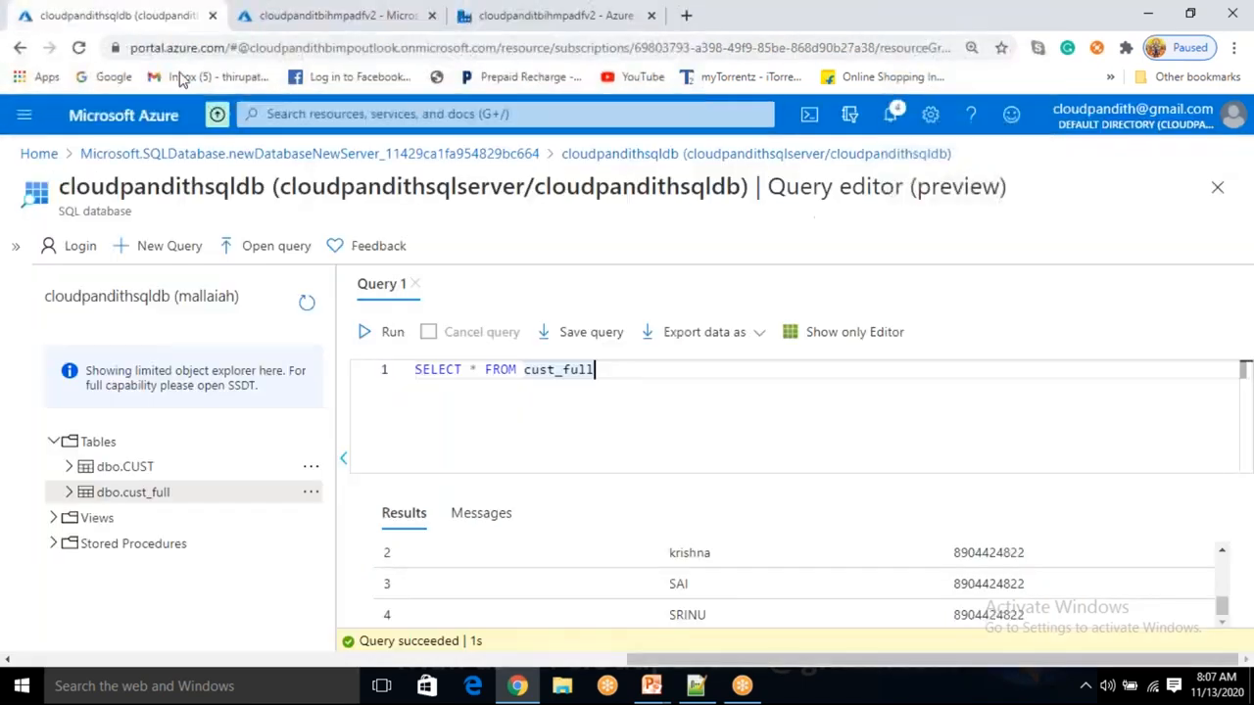
Rerun SELECT * FROM cust_full and confirm 3 affected rows in Messages.
{"action": "left_click", "coordinate": [377, 332]}
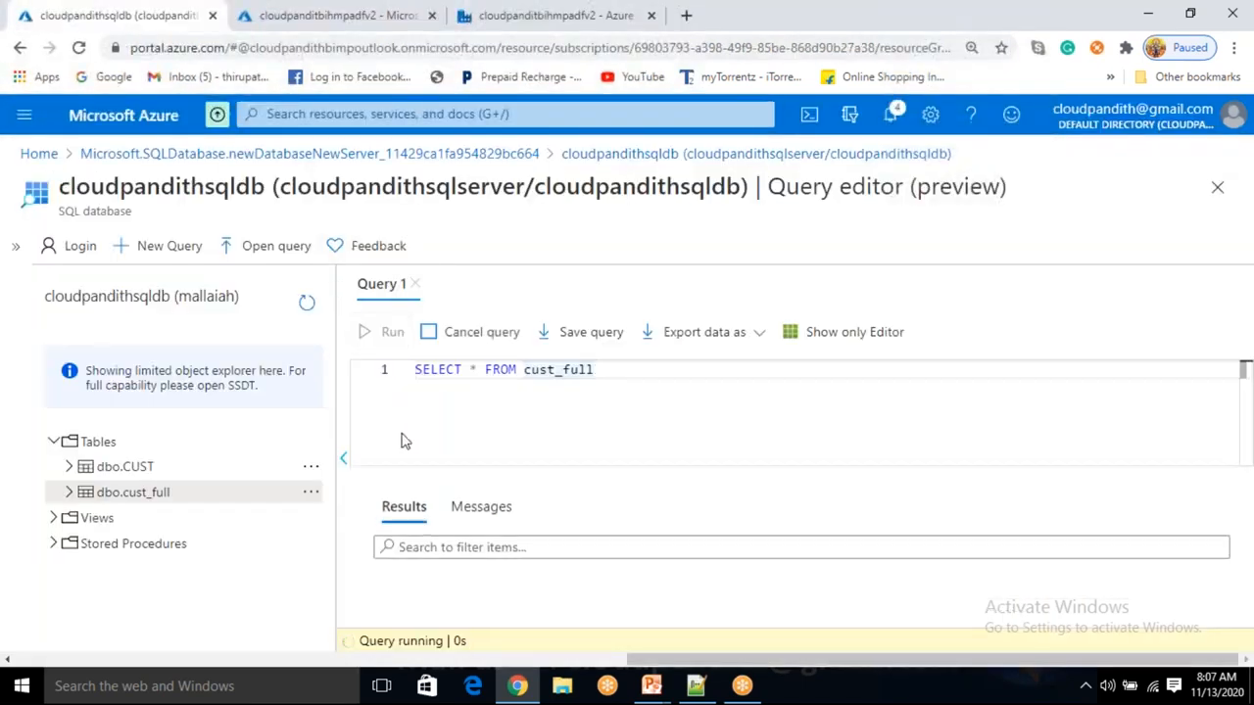
{"action": "scroll", "coordinate": [477, 601], "scroll_direction": "down", "scroll_amount": 1}
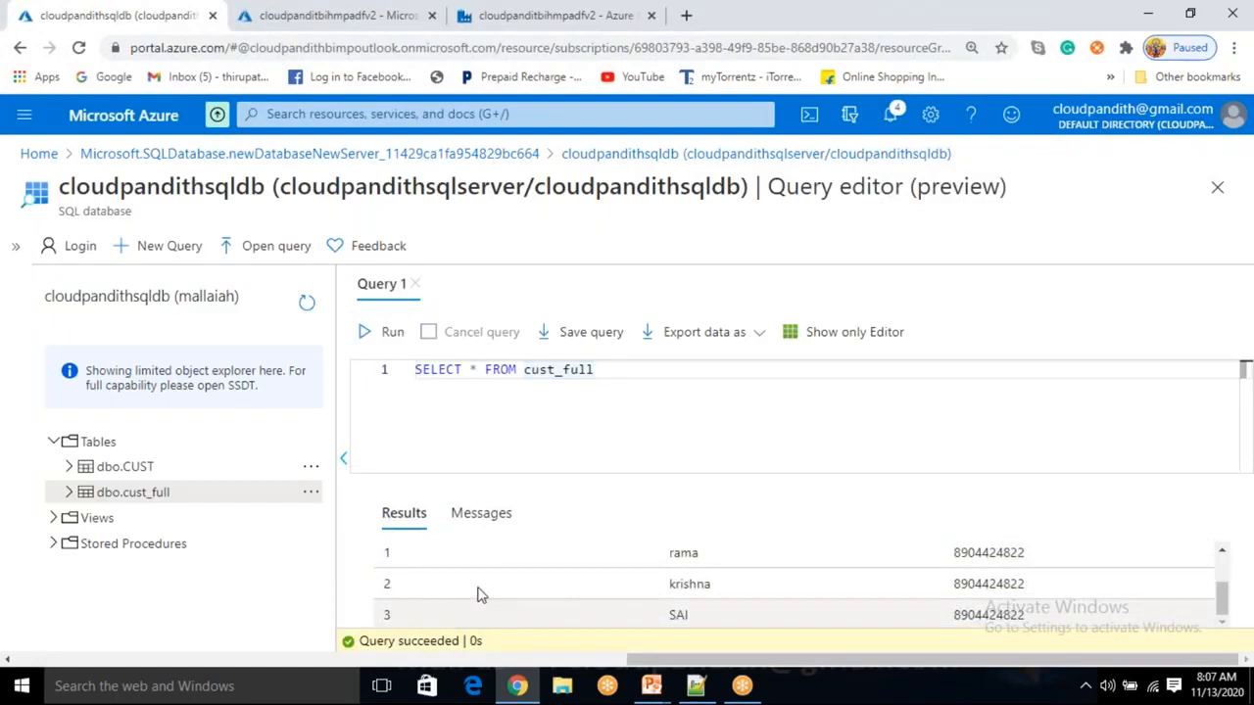
{"action": "left_click", "coordinate": [490, 509]}
{"action": "double_click", "coordinate": [480, 556]}
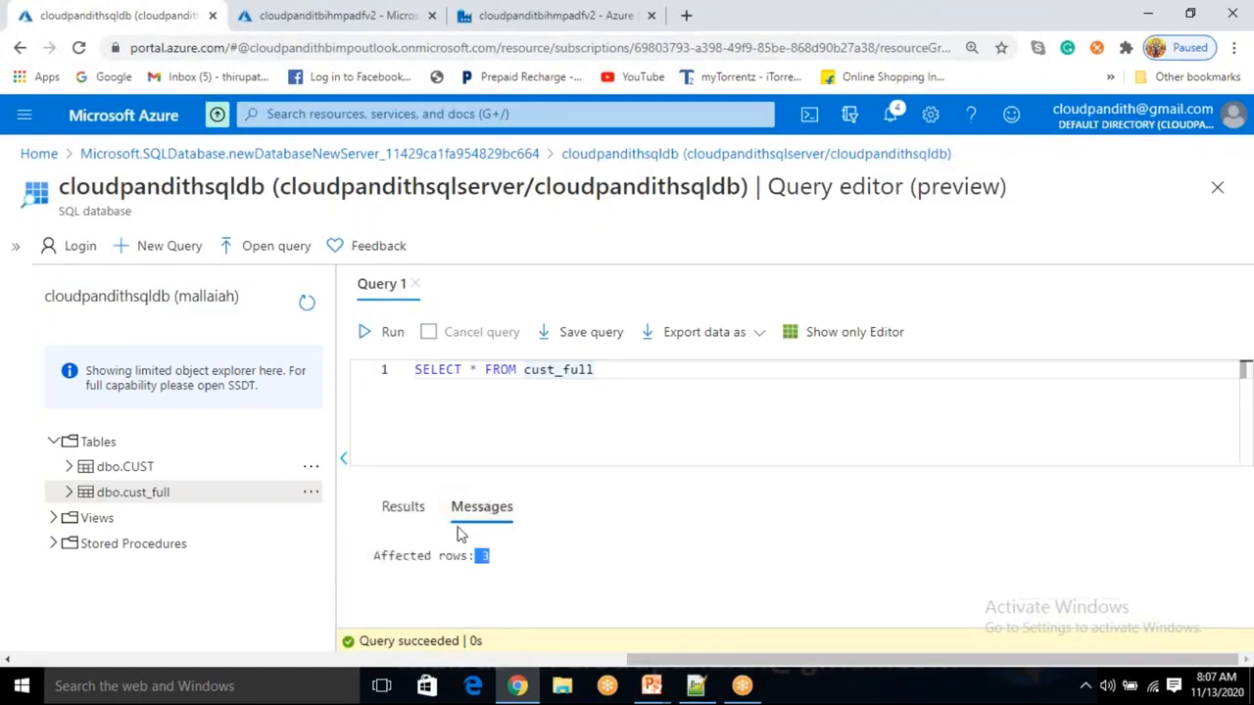
{"action": "left_click", "coordinate": [404, 509]}
{"action": "scroll", "coordinate": [479, 607], "scroll_direction": "up", "scroll_amount": 2}
{"action": "scroll", "coordinate": [480, 608], "scroll_direction": "up", "scroll_amount": 1}
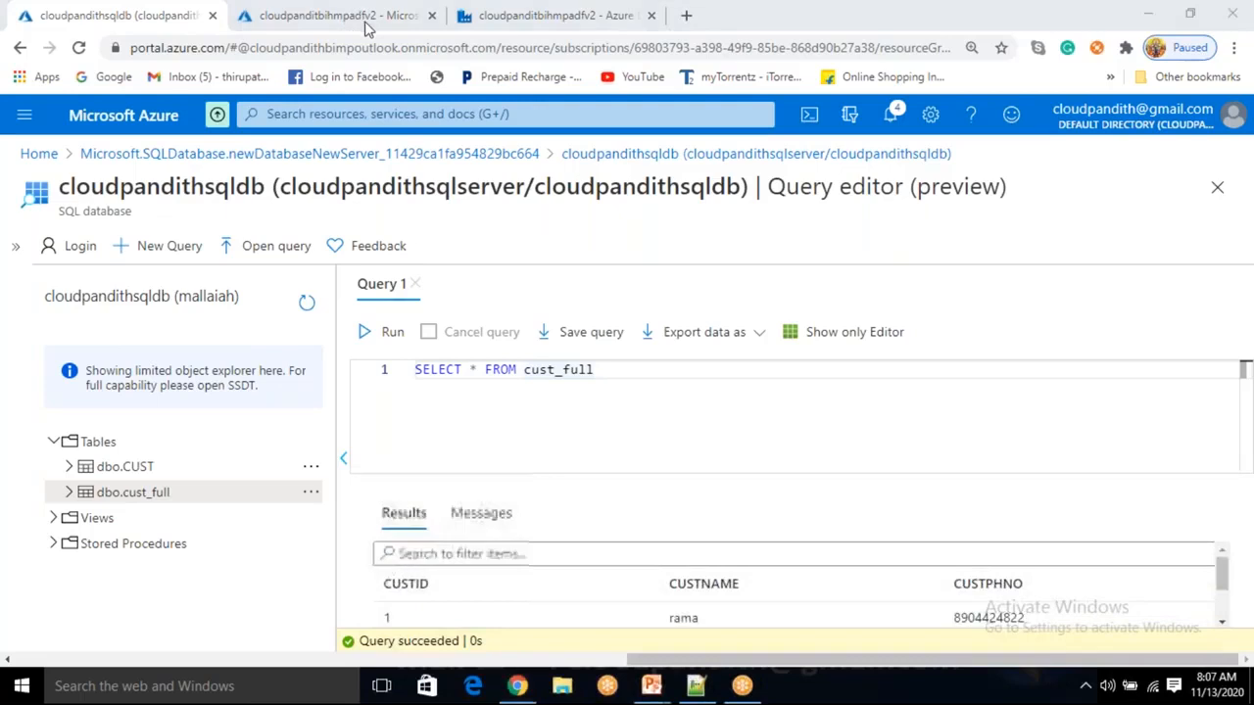
{"action": "left_click", "coordinate": [555, 17]}
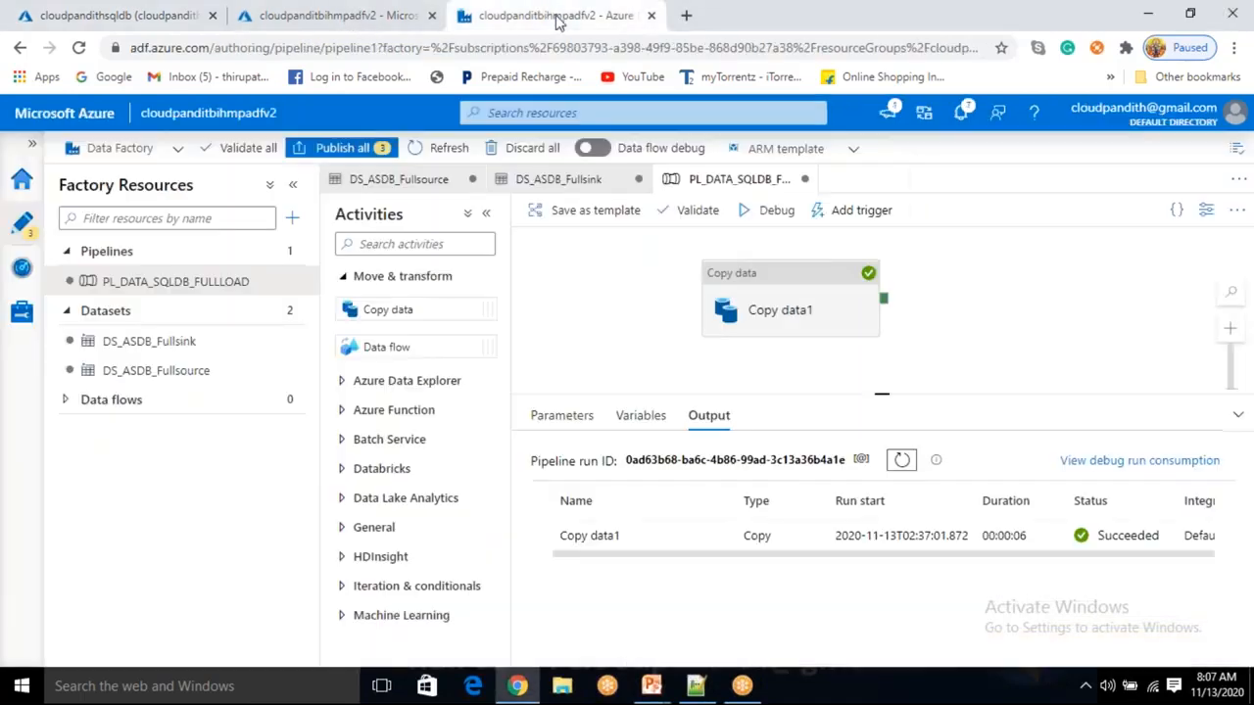
Open Copy data1's source query and highlight its 'custid not in (4)' filter.
{"action": "left_click", "coordinate": [742, 300]}
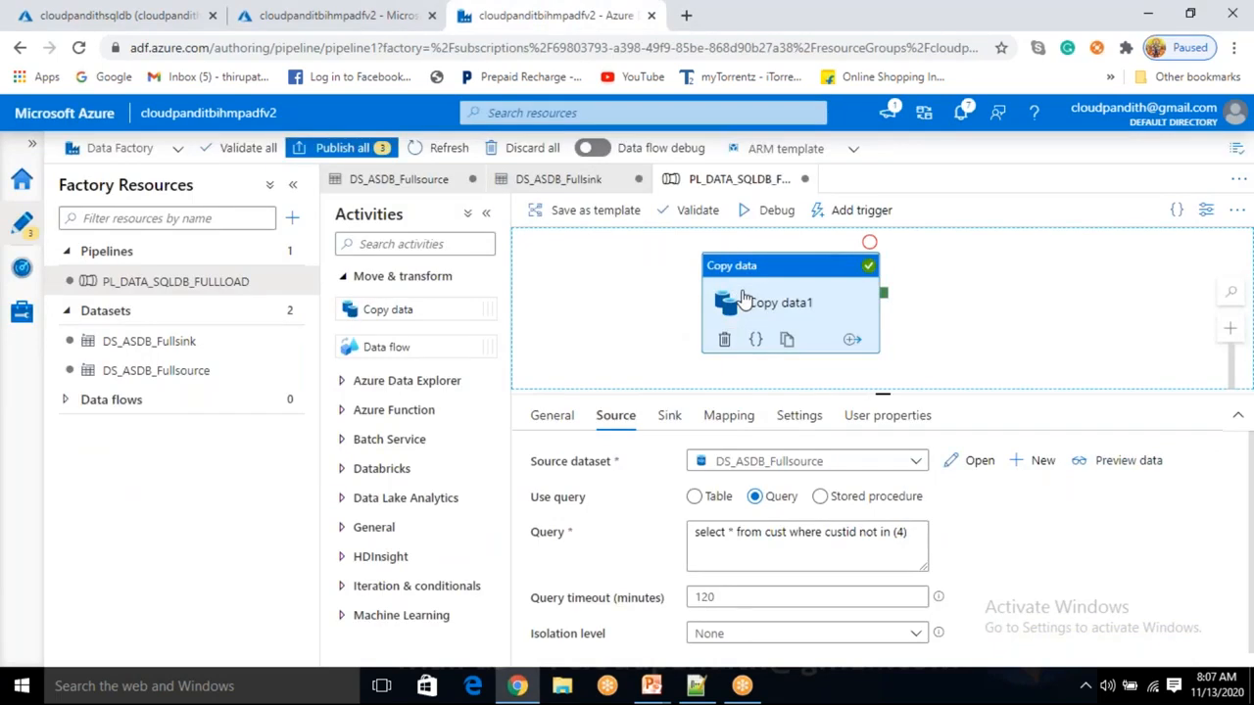
{"action": "left_click", "coordinate": [892, 533]}
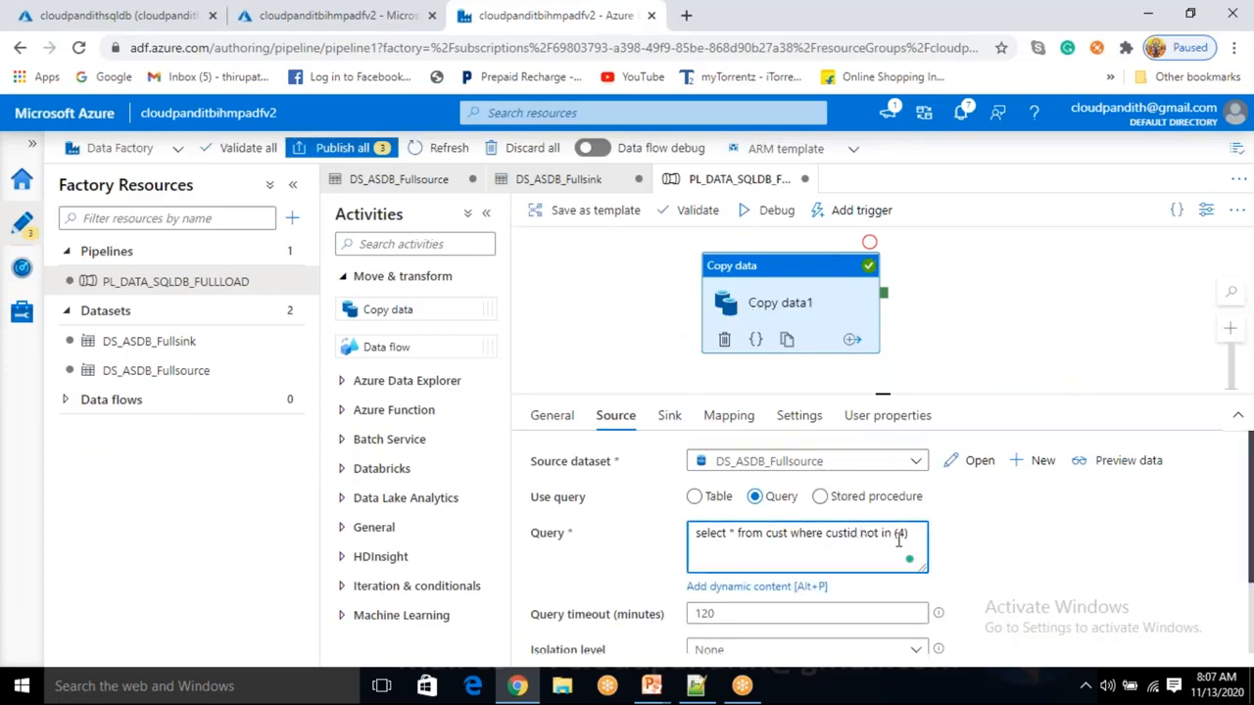
{"action": "left_click_drag", "start_coordinate": [859, 533], "coordinate": [909, 533]}
{"action": "left_click", "coordinate": [915, 533]}
{"action": "left_click_drag", "start_coordinate": [915, 533], "coordinate": [697, 544]}
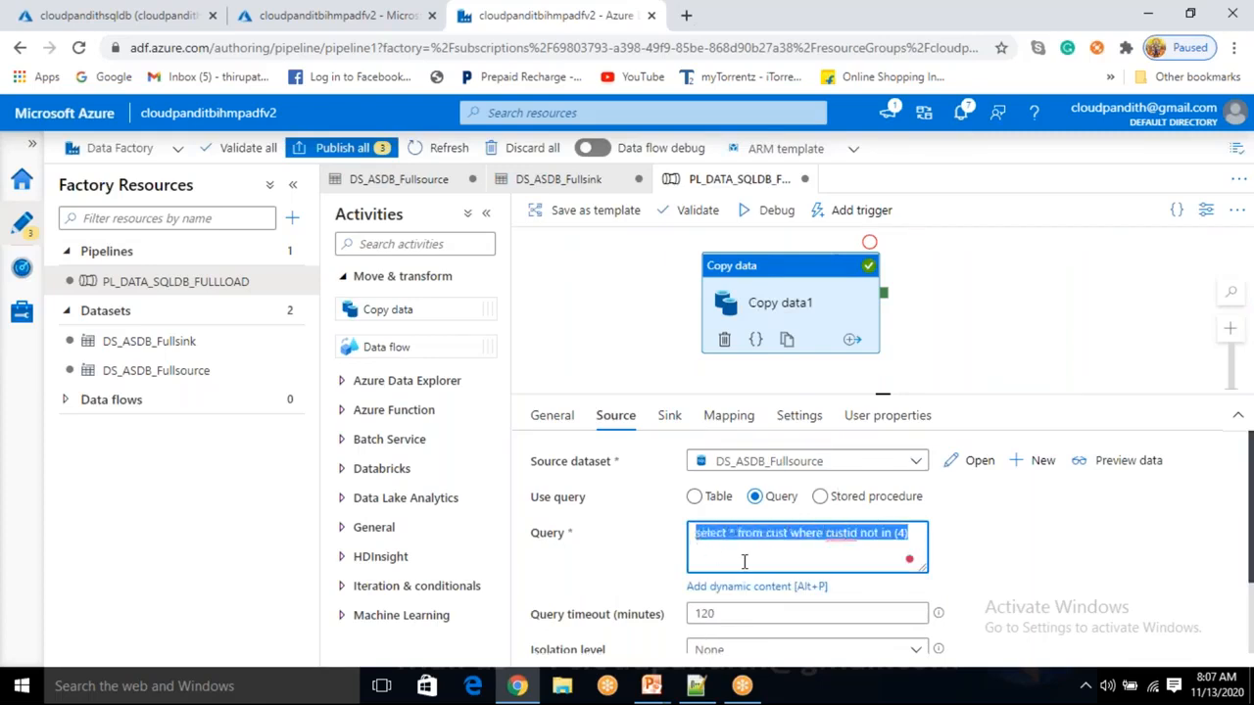
{"action": "left_click", "coordinate": [745, 562]}
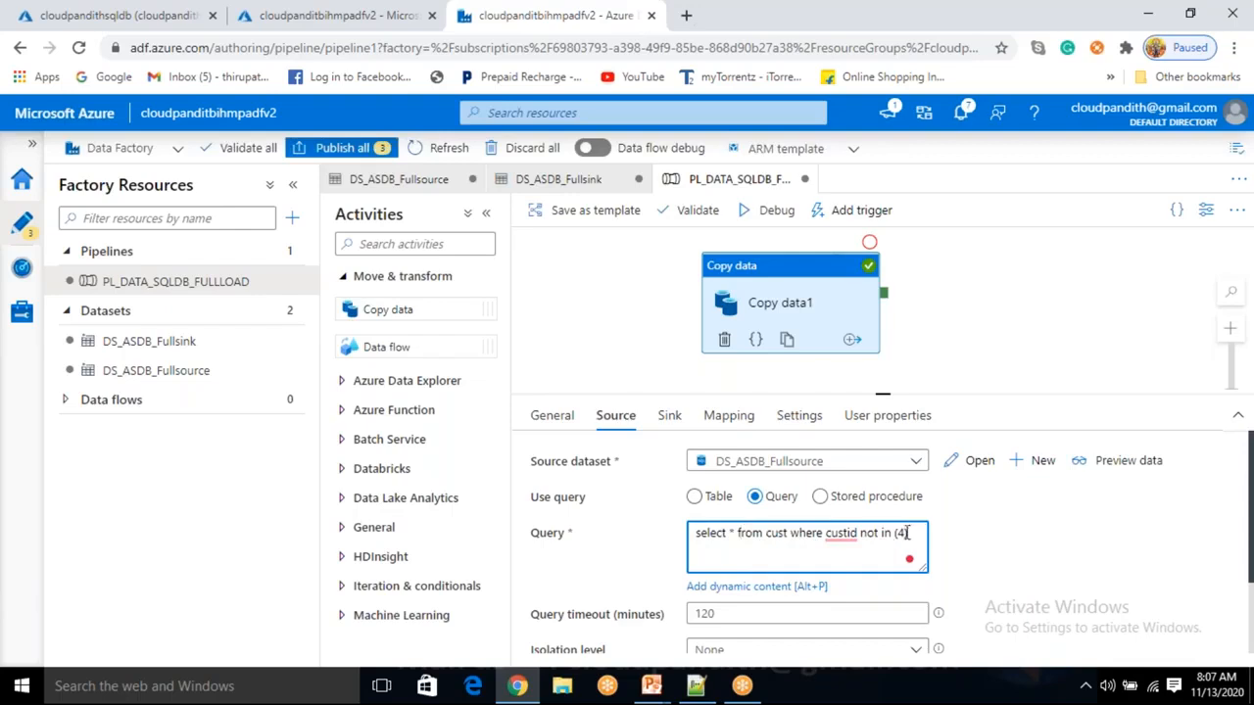
{"action": "left_click", "coordinate": [862, 533]}
{"action": "left_click_drag", "start_coordinate": [909, 535], "coordinate": [823, 539]}
{"action": "left_click", "coordinate": [864, 539]}
{"action": "left_click_drag", "start_coordinate": [916, 534], "coordinate": [846, 534]}
{"action": "key", "text": "ctrl+a"}
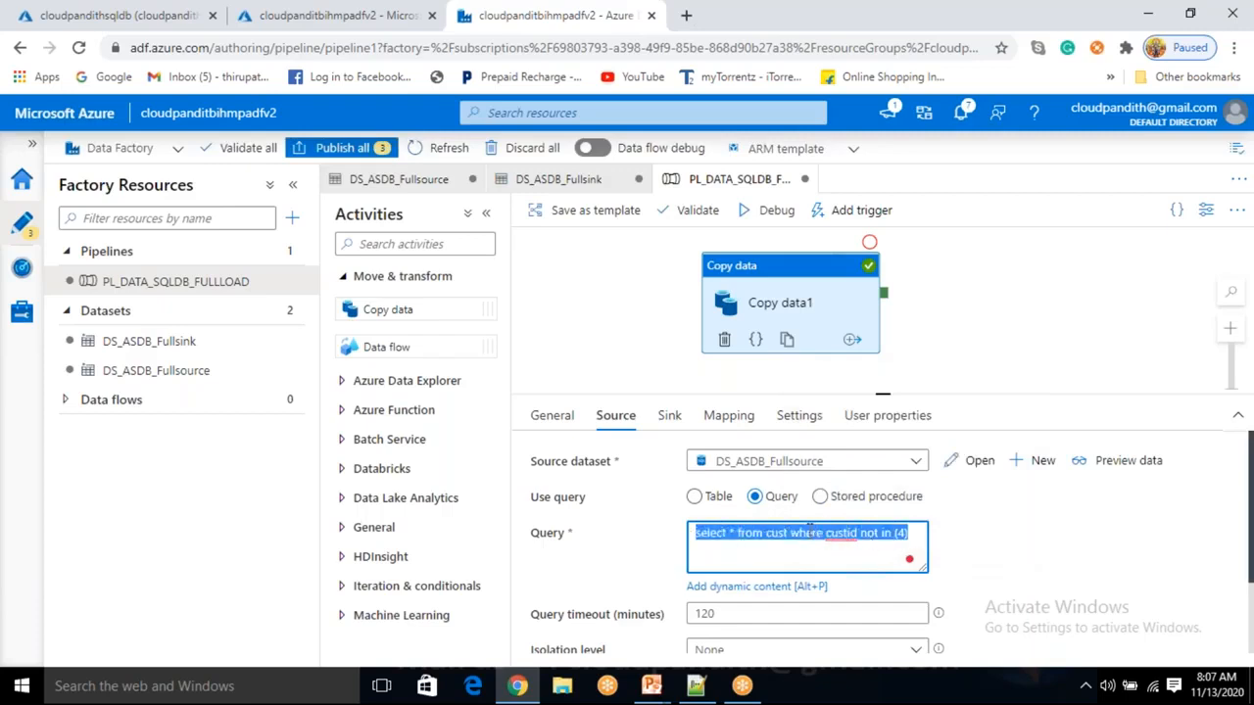
Highlight the table cust, the where keyword, custid and the (4) list in the query.
{"action": "double_click", "coordinate": [777, 535]}
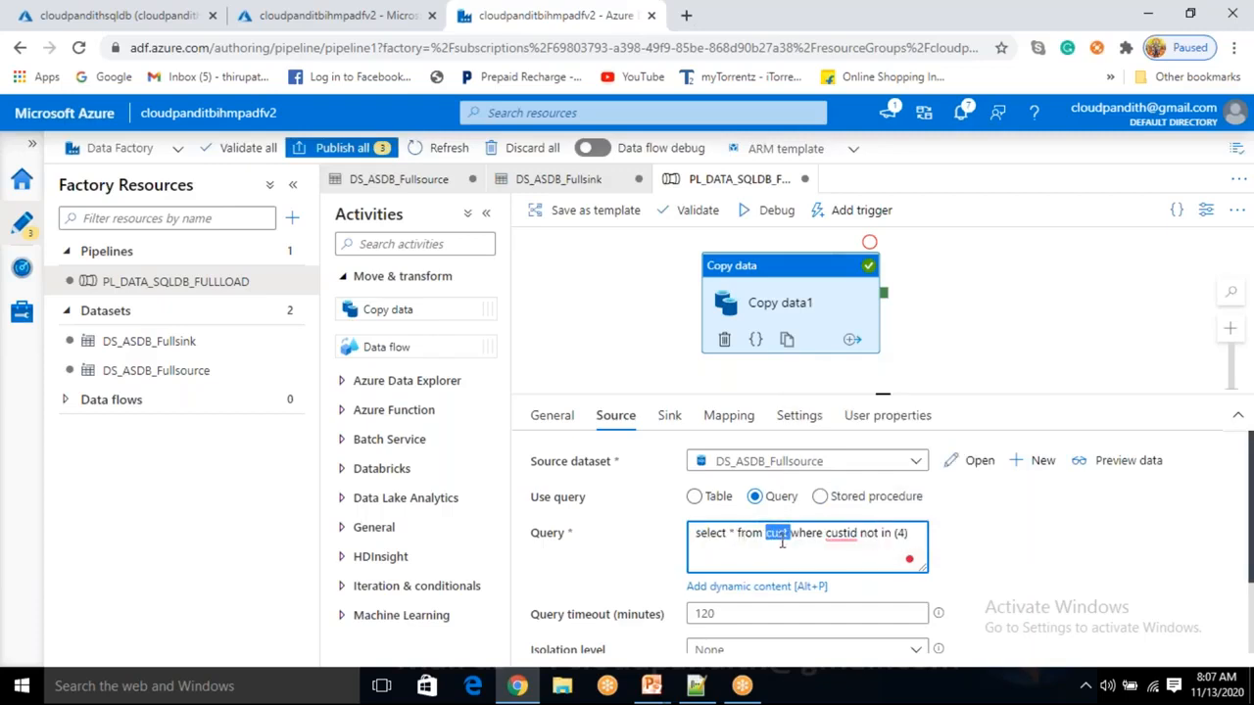
{"action": "double_click", "coordinate": [807, 536]}
{"action": "left_click", "coordinate": [843, 533]}
{"action": "double_click", "coordinate": [841, 533]}
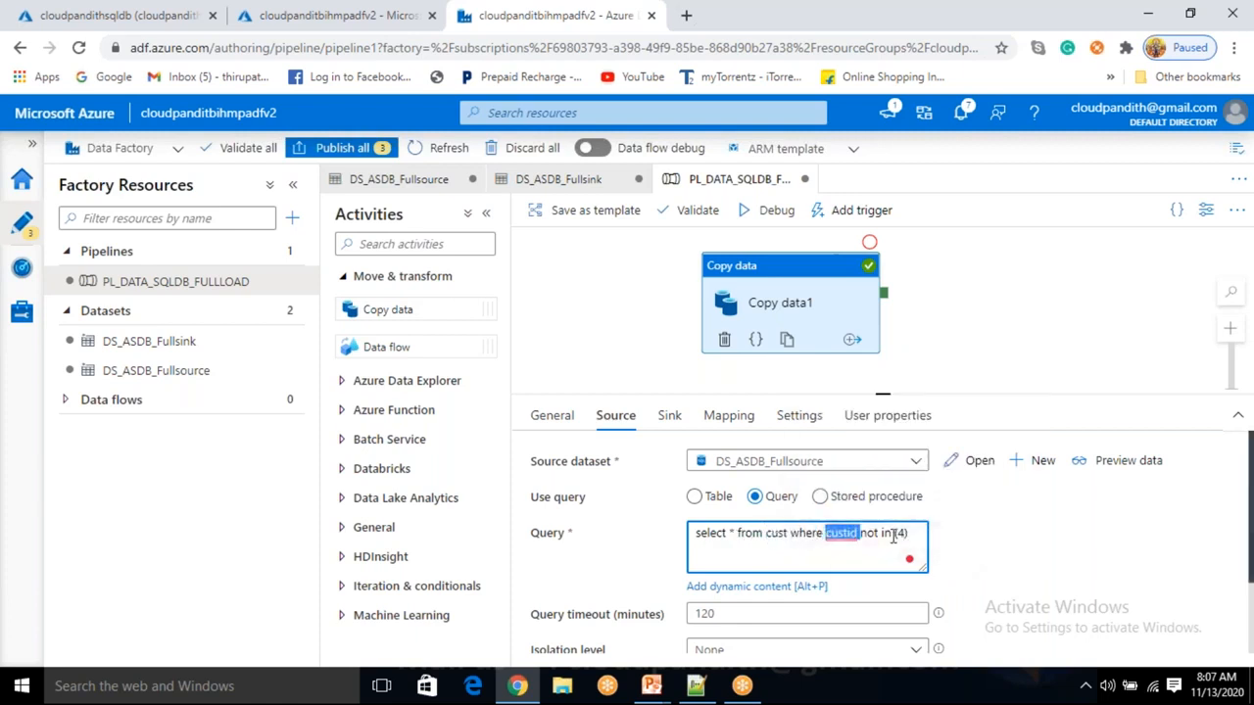
{"action": "left_click", "coordinate": [864, 537]}
{"action": "left_click_drag", "start_coordinate": [911, 534], "coordinate": [897, 537]}
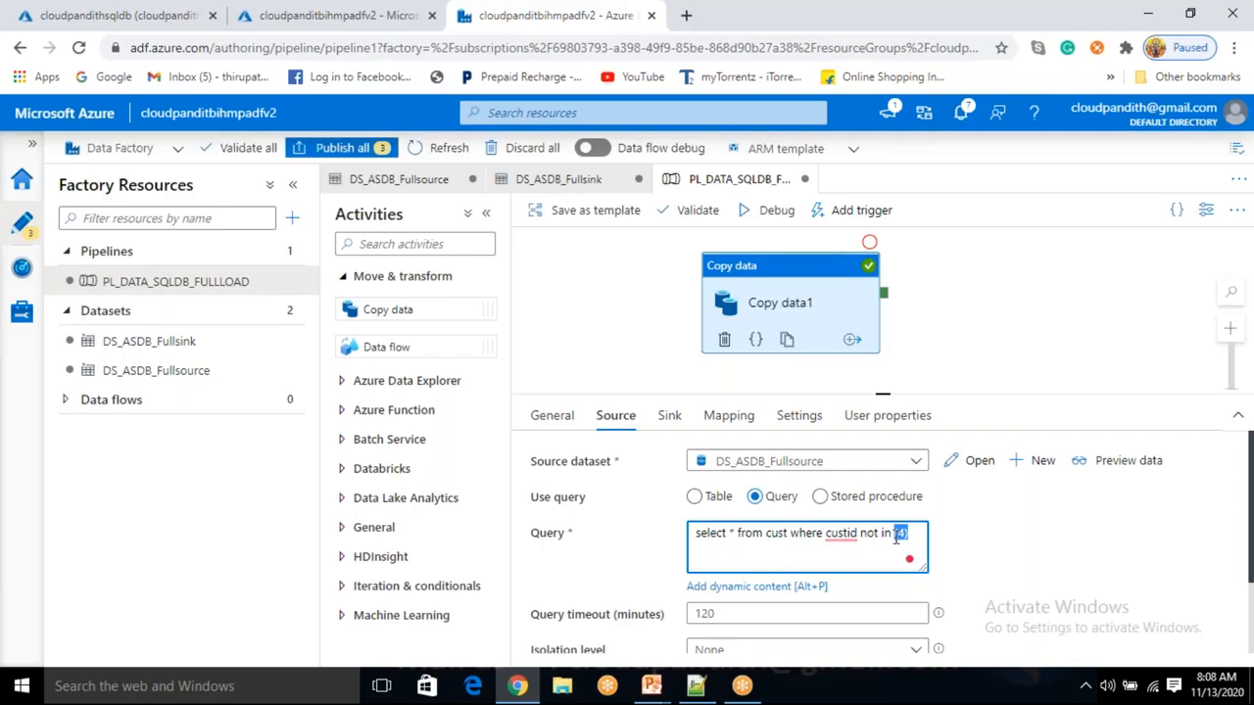
Show the sink pre-copy script 'truncate table cust_full', highlighting cust_full.
{"action": "left_click", "coordinate": [669, 417]}
{"action": "left_click", "coordinate": [809, 600]}
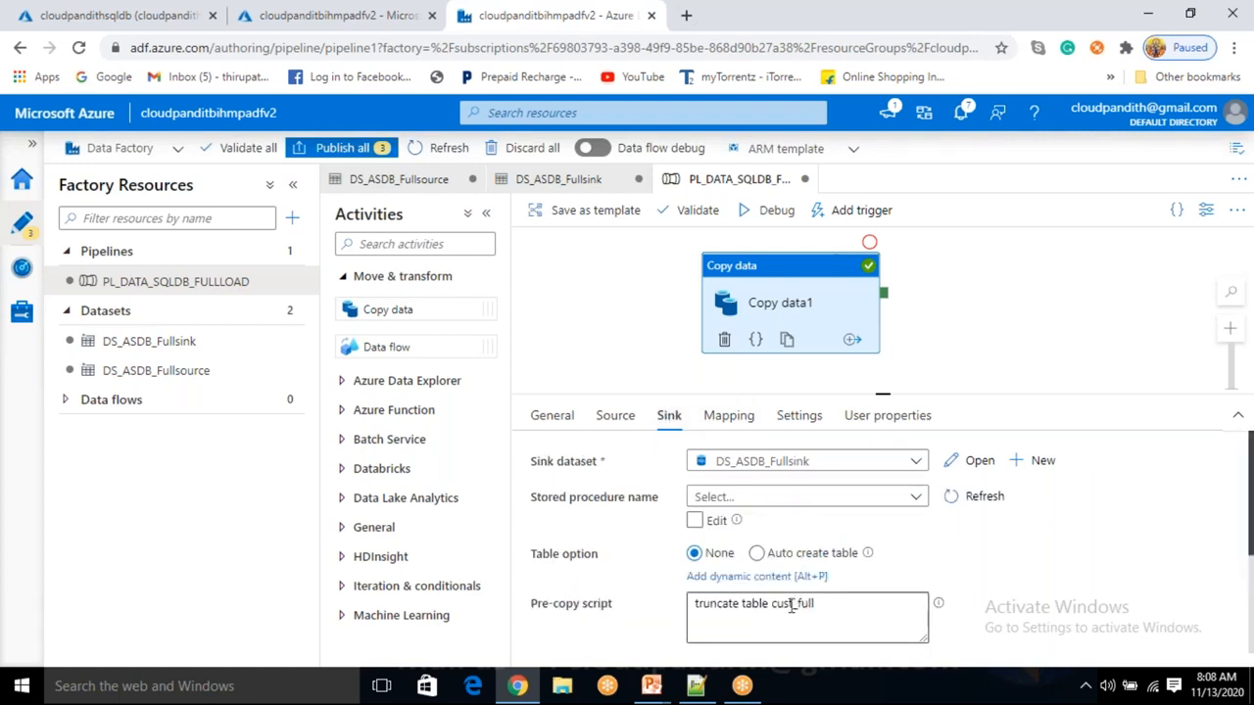
{"action": "double_click", "coordinate": [791, 606]}
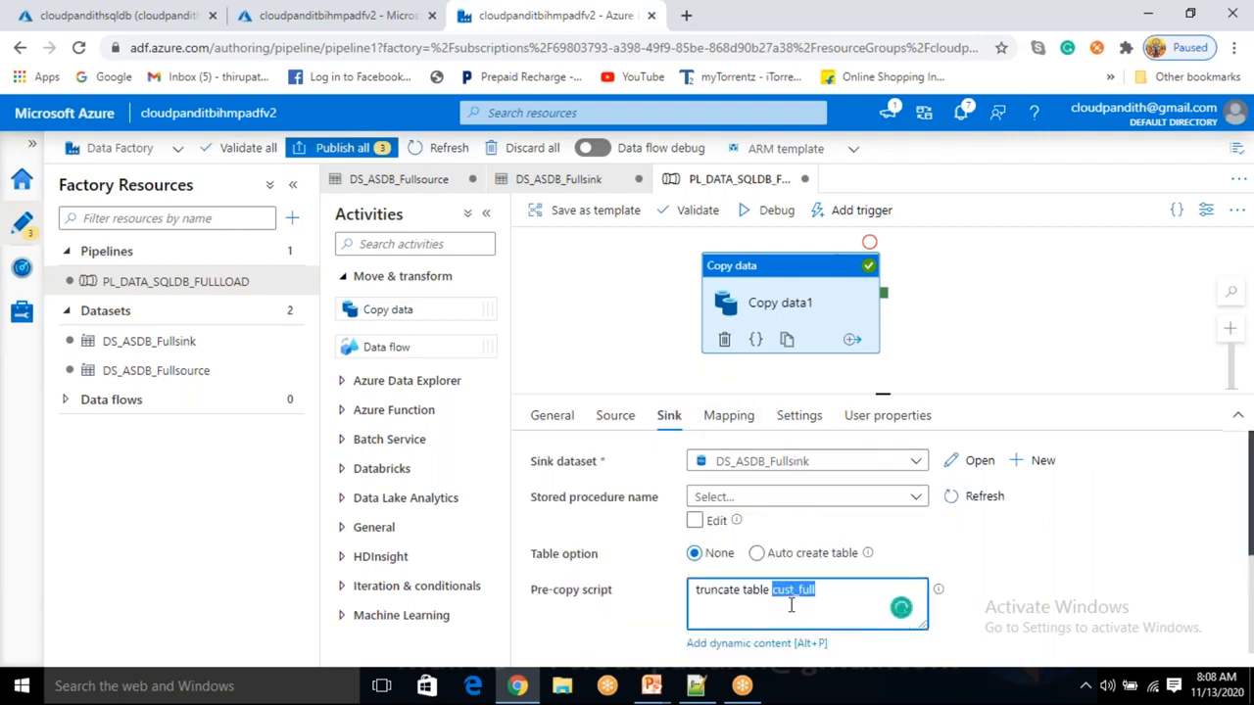
{"action": "left_click", "coordinate": [668, 304]}
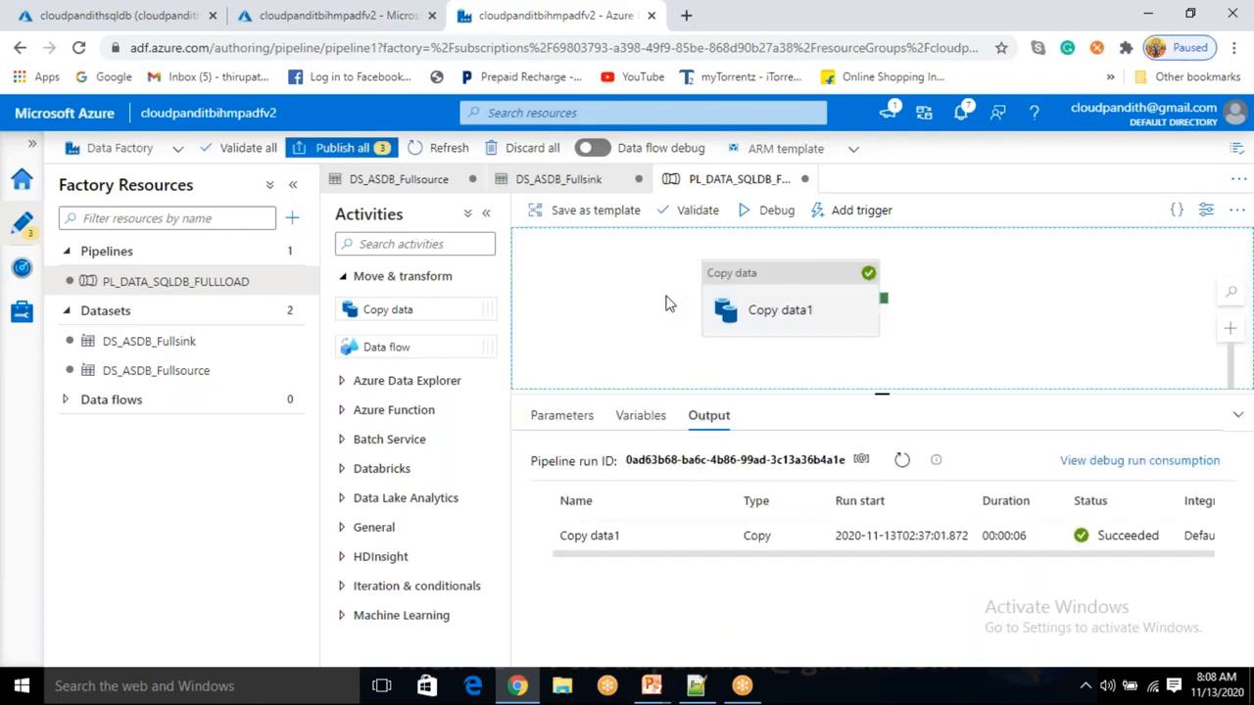
{"action": "left_click", "coordinate": [778, 306]}
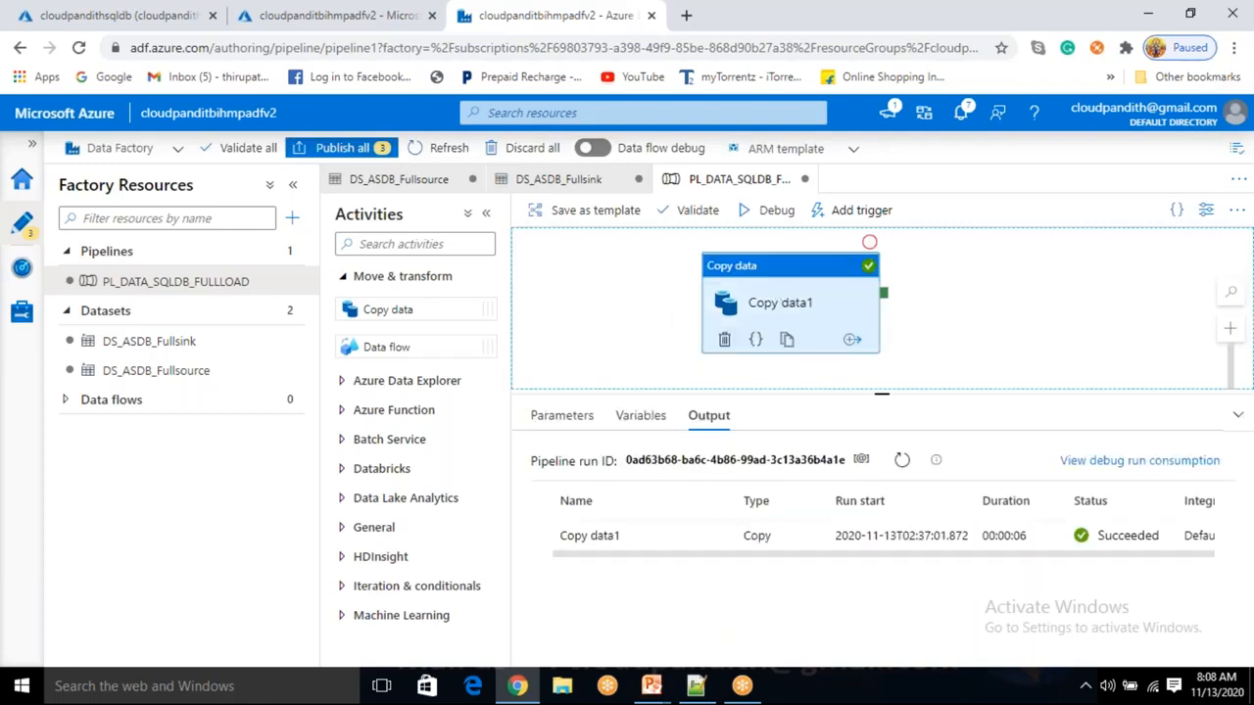
{"action": "left_click", "coordinate": [655, 348]}
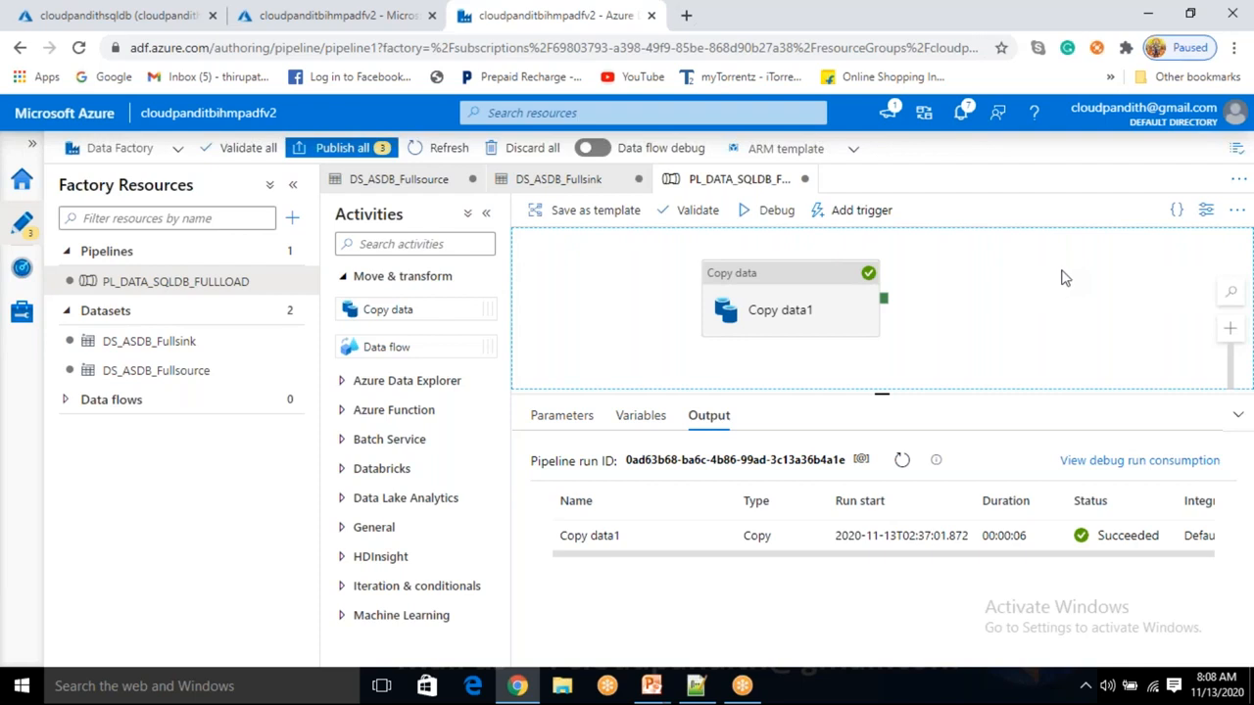
{"action": "left_click", "coordinate": [928, 81]}
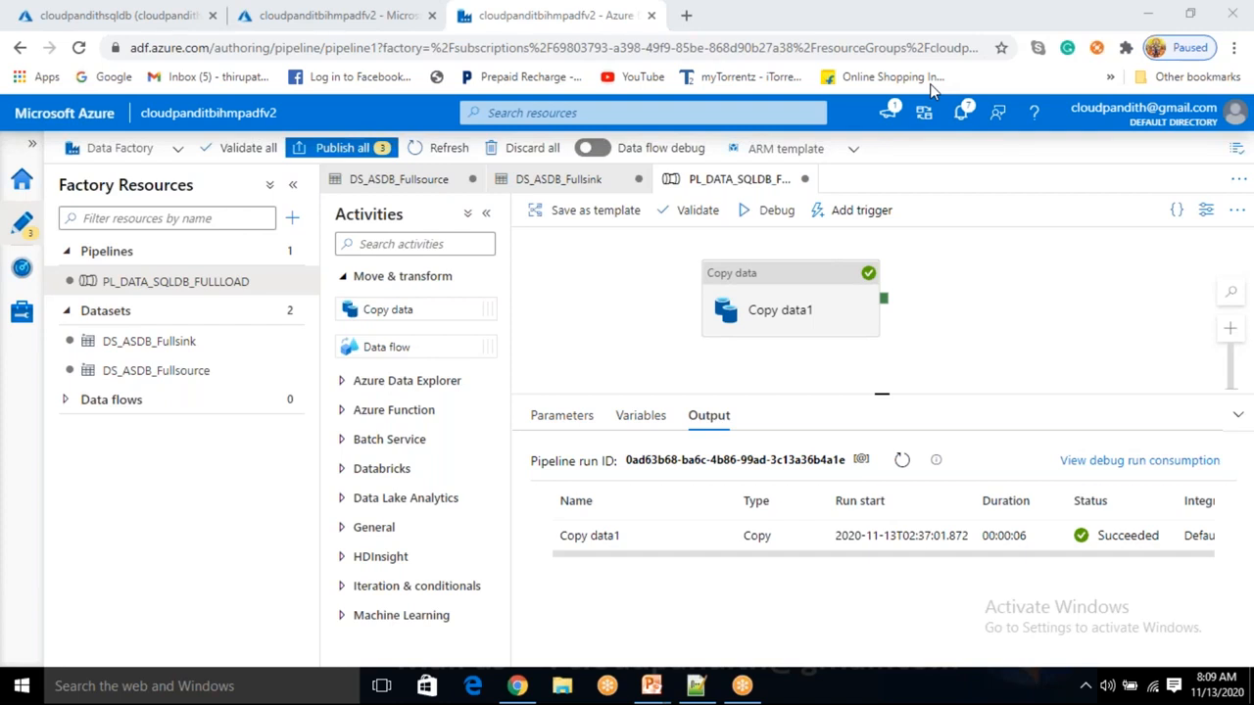
{"action": "left_click", "coordinate": [813, 294]}
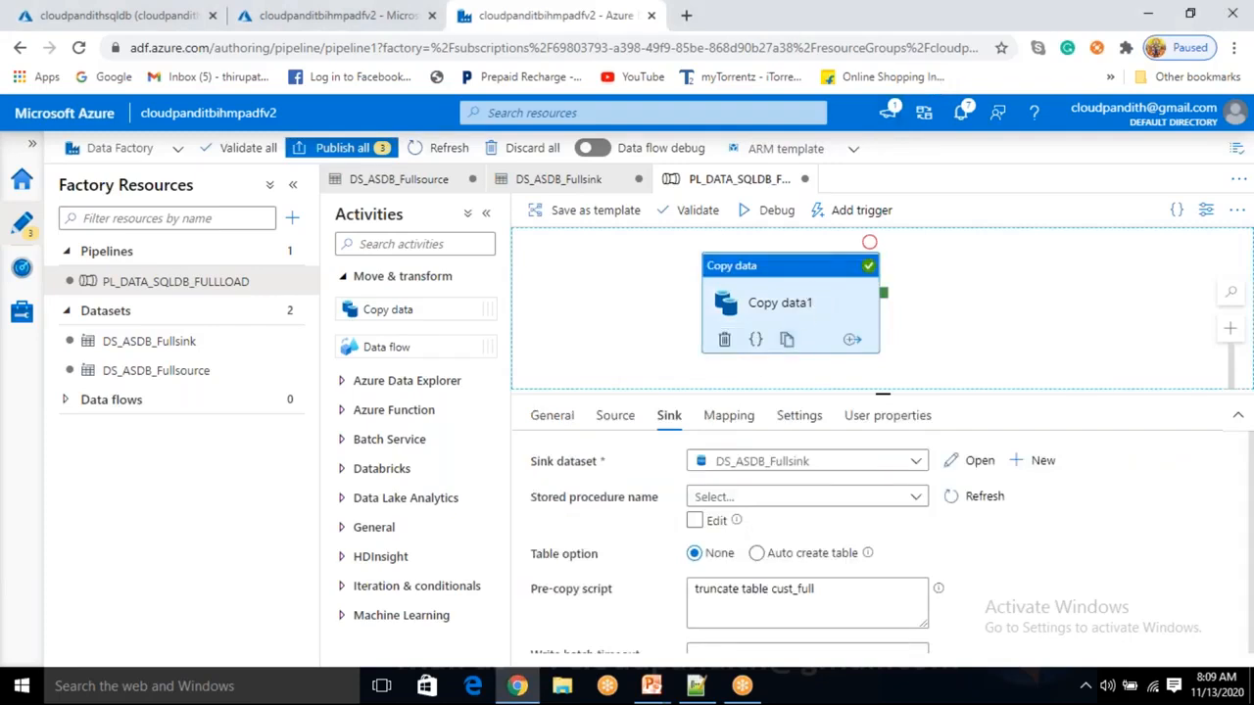
Highlight parts of the source query 'select * from cust where custid not in (4)', including table cust.
{"action": "left_click", "coordinate": [608, 428]}
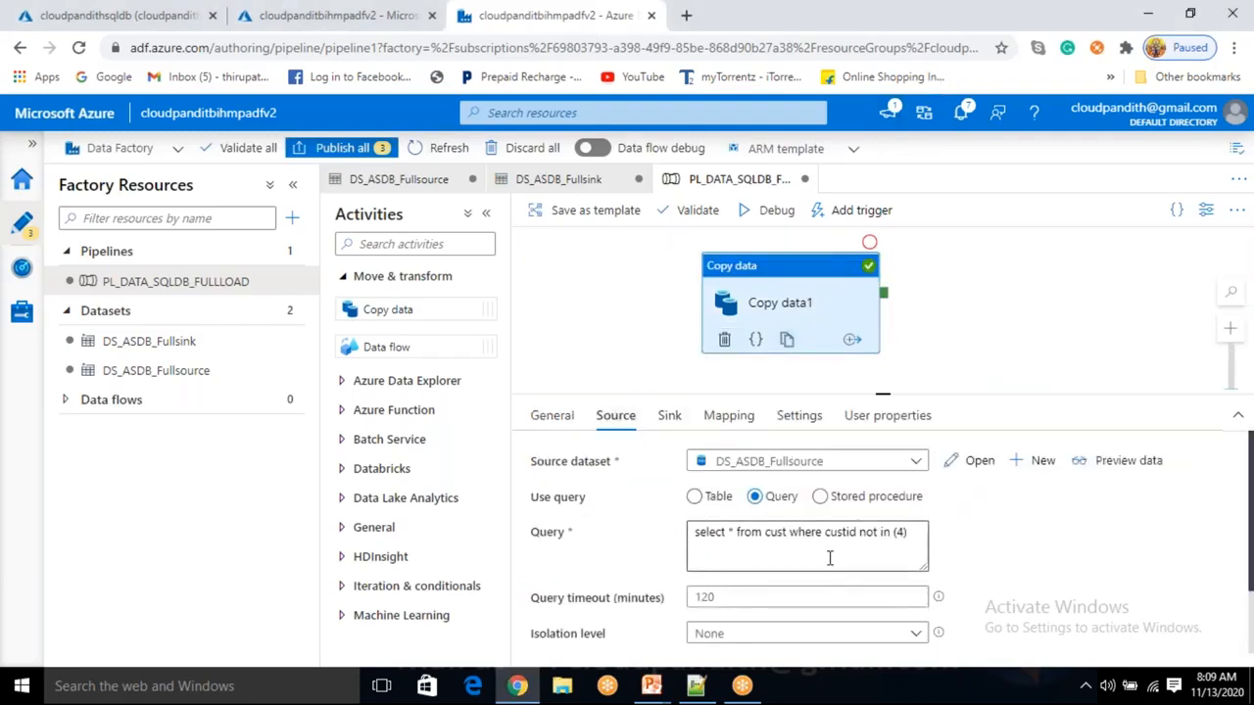
{"action": "left_click_drag", "start_coordinate": [823, 541], "coordinate": [734, 546]}
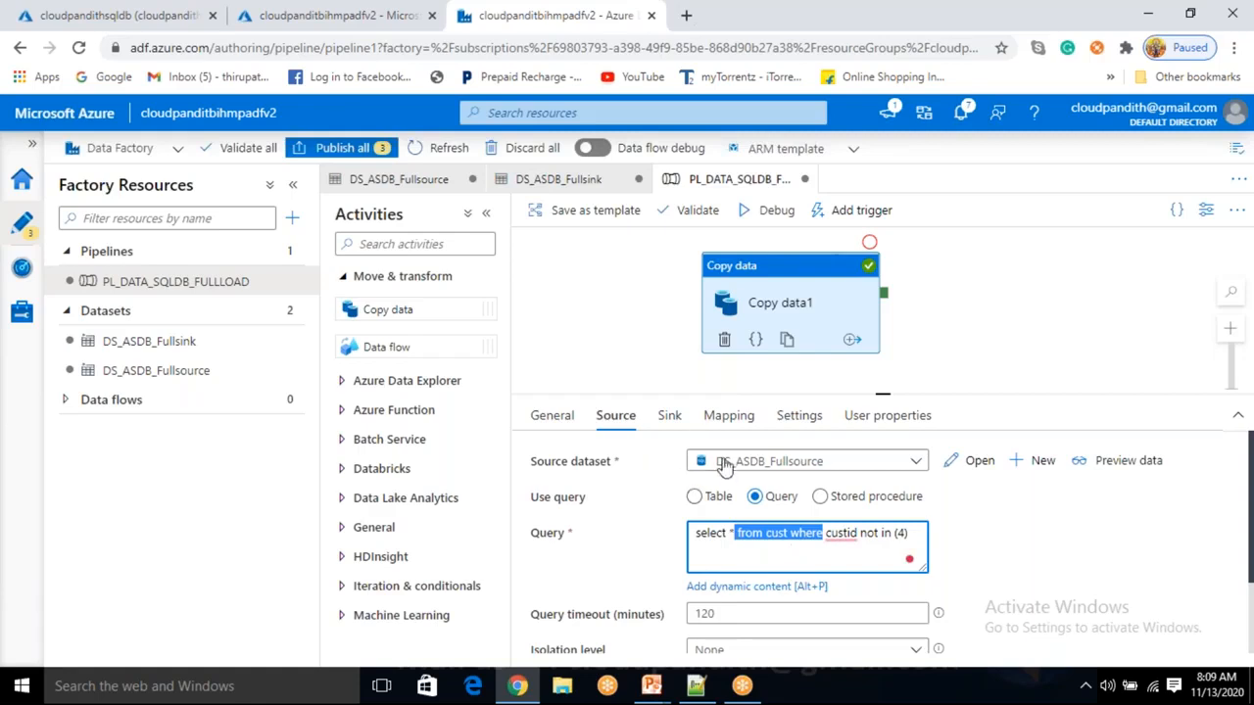
{"action": "left_click", "coordinate": [750, 539]}
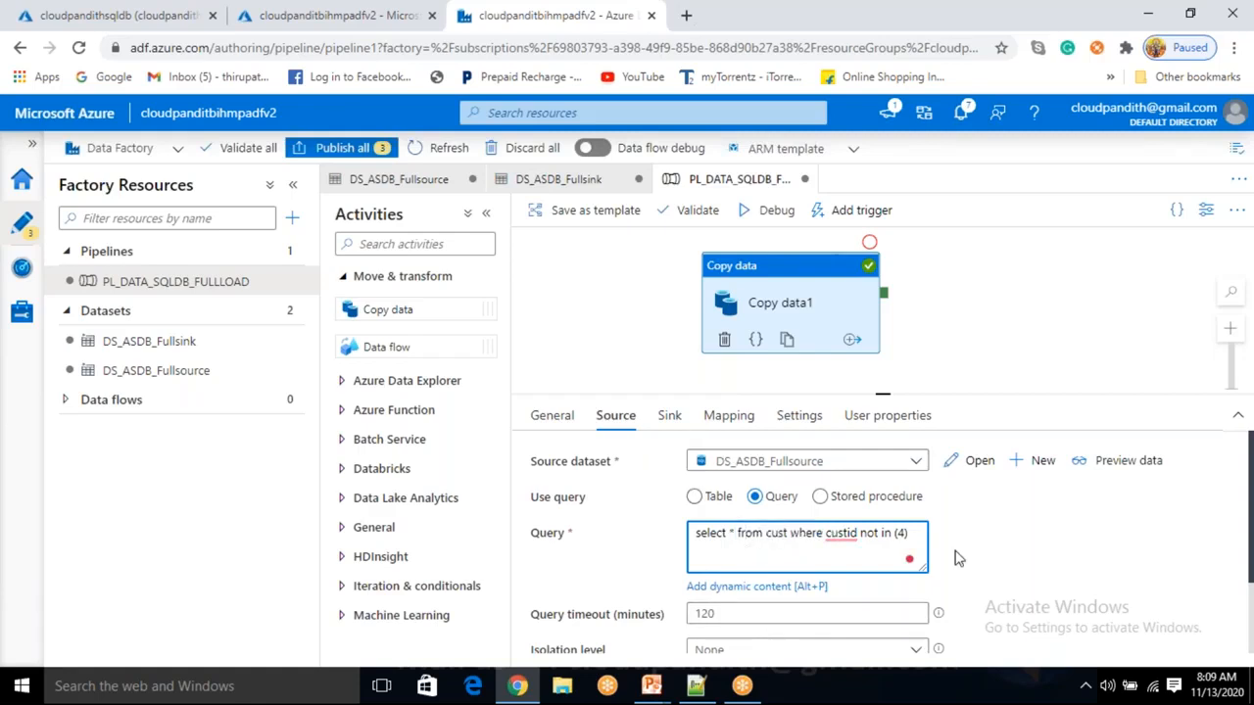
{"action": "left_click_drag", "start_coordinate": [911, 532], "coordinate": [697, 533]}
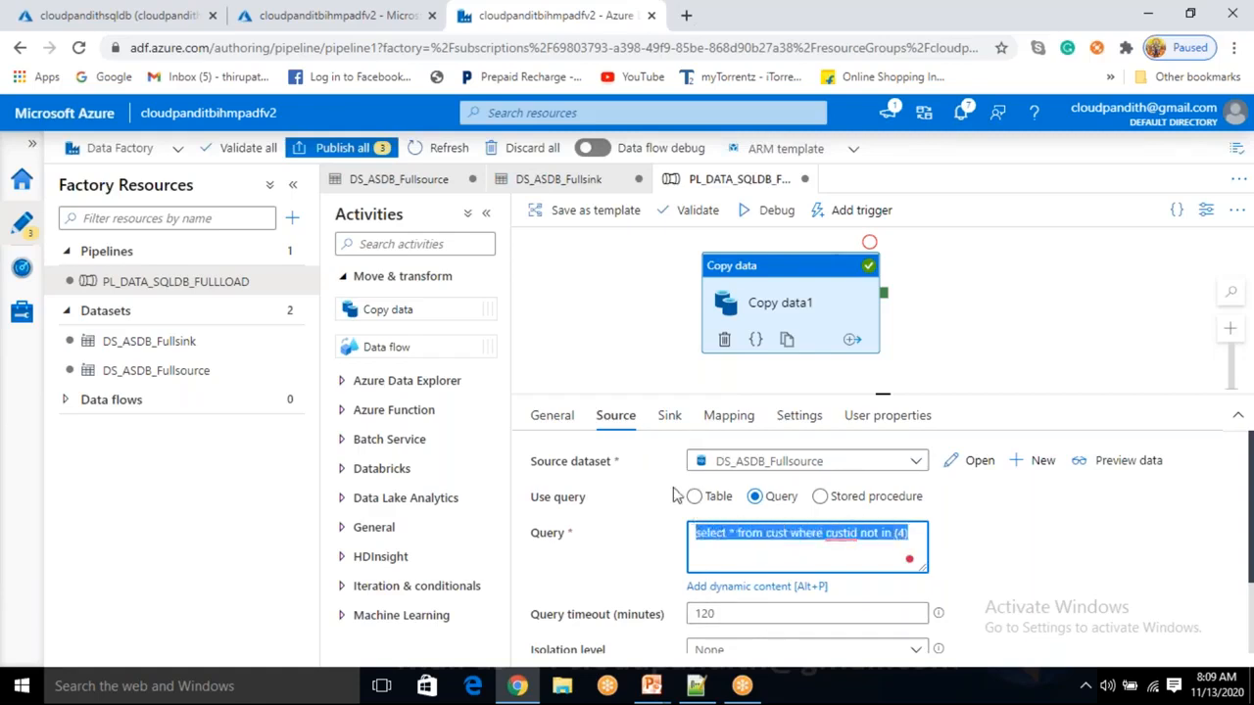
{"action": "left_click", "coordinate": [691, 365]}
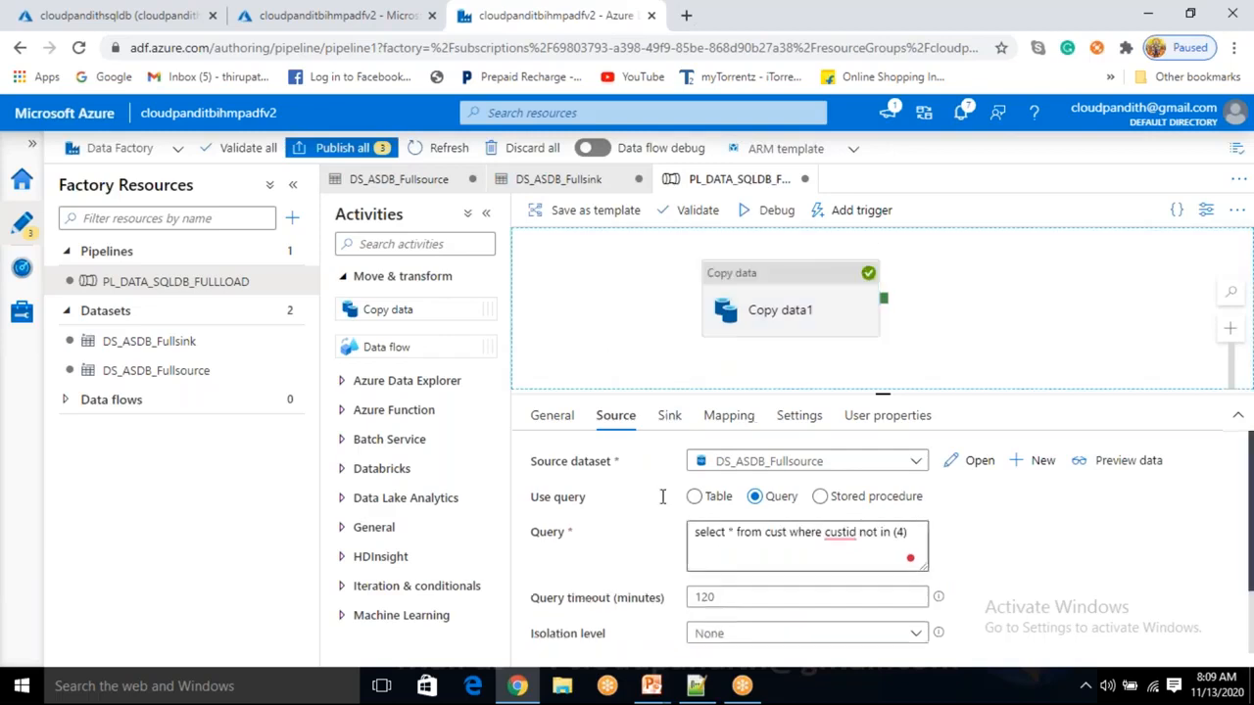
{"action": "left_click", "coordinate": [924, 92]}
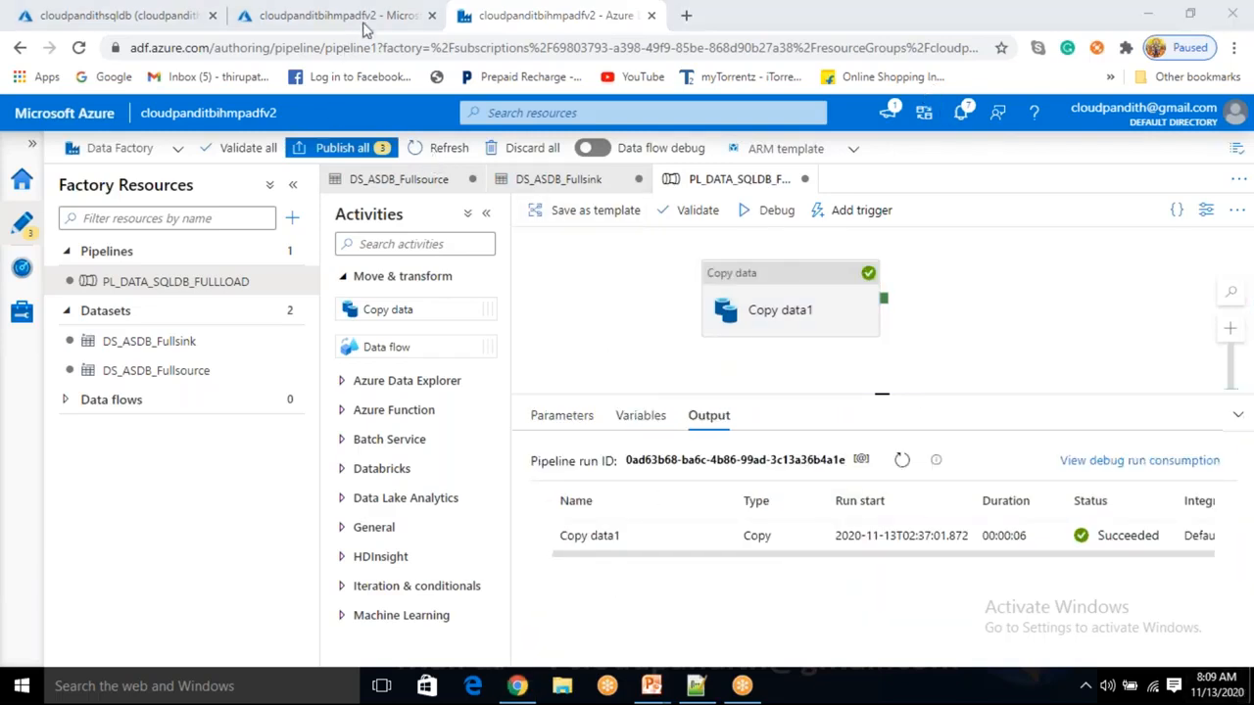
{"action": "left_click", "coordinate": [792, 309]}
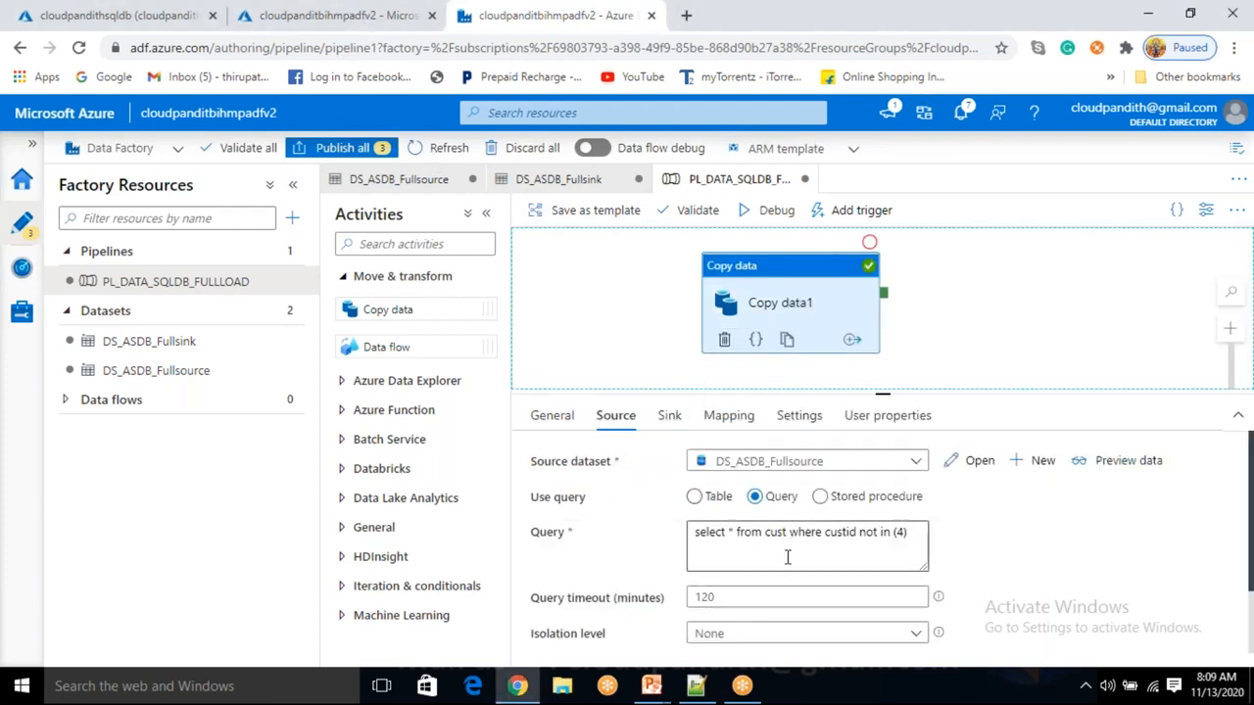
{"action": "left_click", "coordinate": [786, 556]}
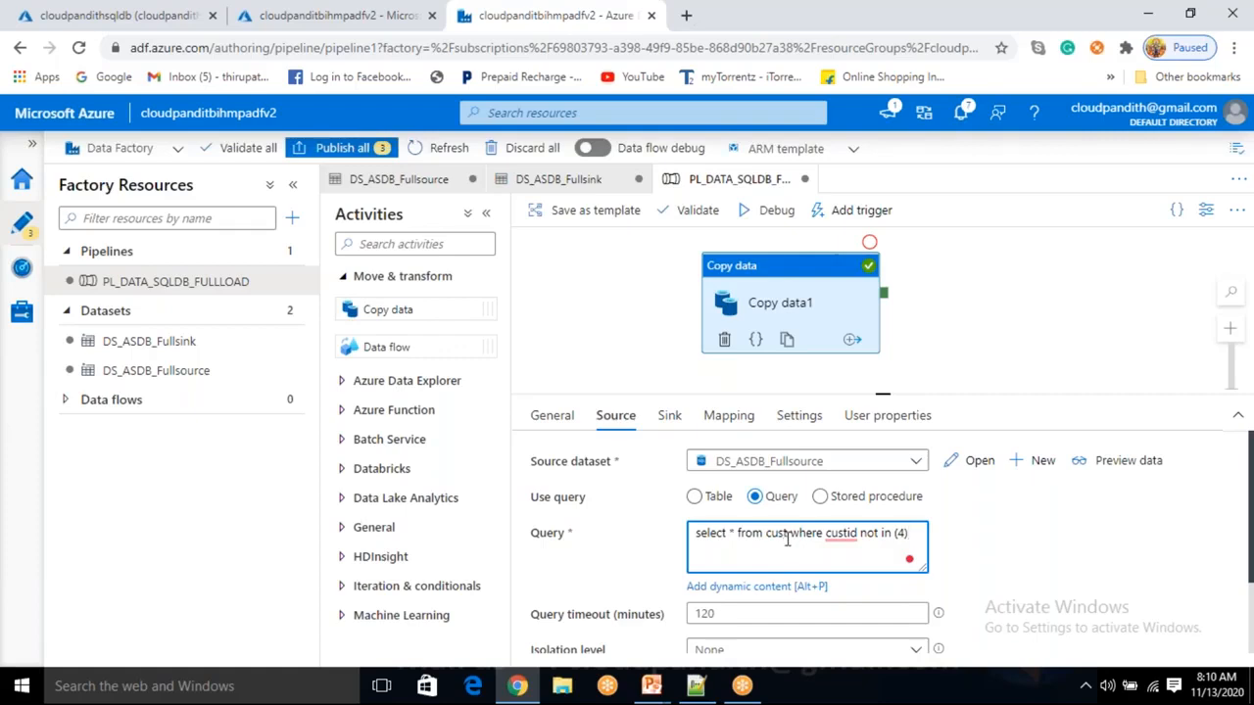
{"action": "double_click", "coordinate": [777, 535]}
{"action": "left_click", "coordinate": [765, 539]}
{"action": "left_click_drag", "start_coordinate": [917, 533], "coordinate": [835, 537]}
{"action": "left_click", "coordinate": [793, 547]}
{"action": "left_click_drag", "start_coordinate": [780, 550], "coordinate": [805, 548]}
{"action": "left_click", "coordinate": [798, 561]}
{"action": "left_click", "coordinate": [1067, 274]}
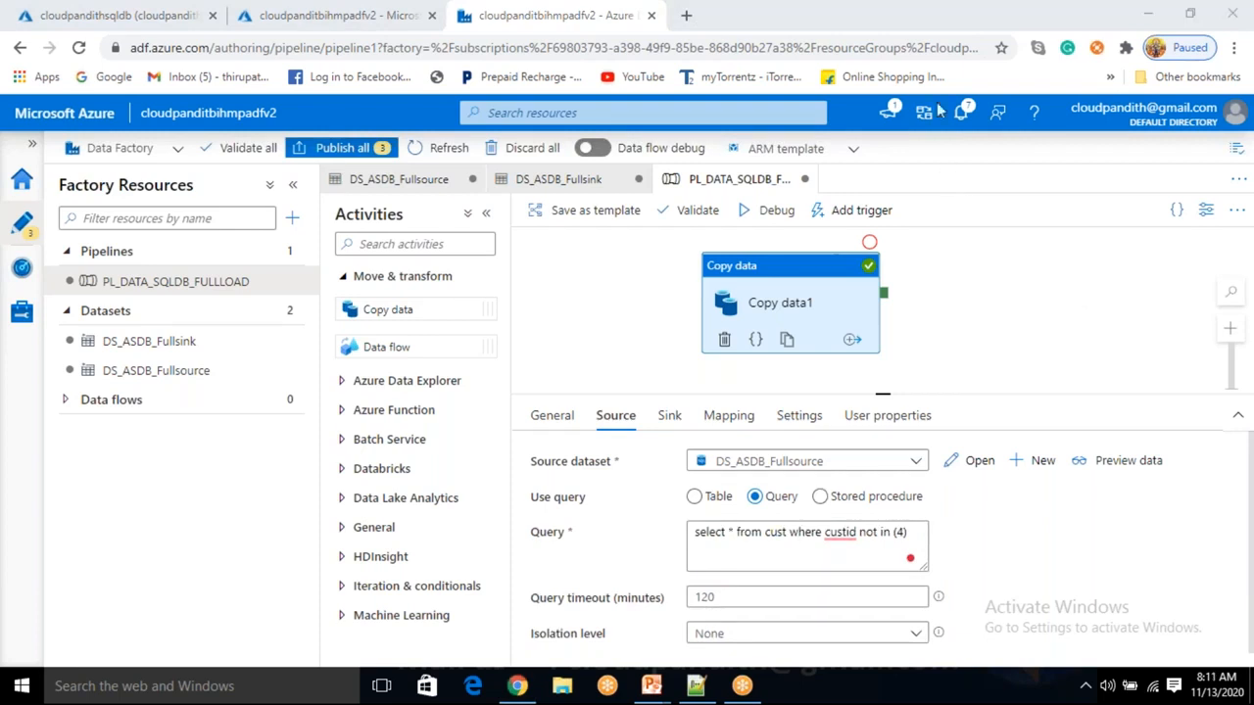
Switch Copy data1's source to stored procedure [dbo].[cust_sp] and preview its four rows.
{"action": "left_click", "coordinate": [819, 497]}
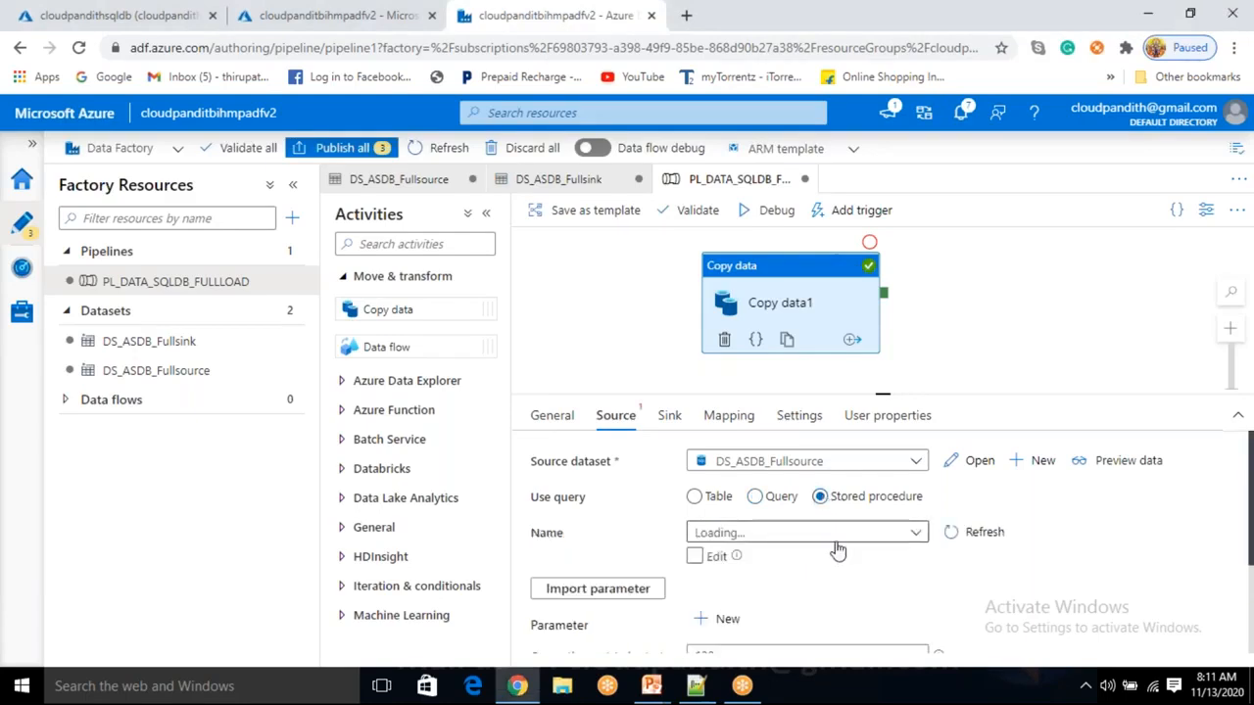
{"action": "left_click", "coordinate": [840, 534]}
{"action": "scroll", "coordinate": [741, 646], "scroll_direction": "down", "scroll_amount": 1}
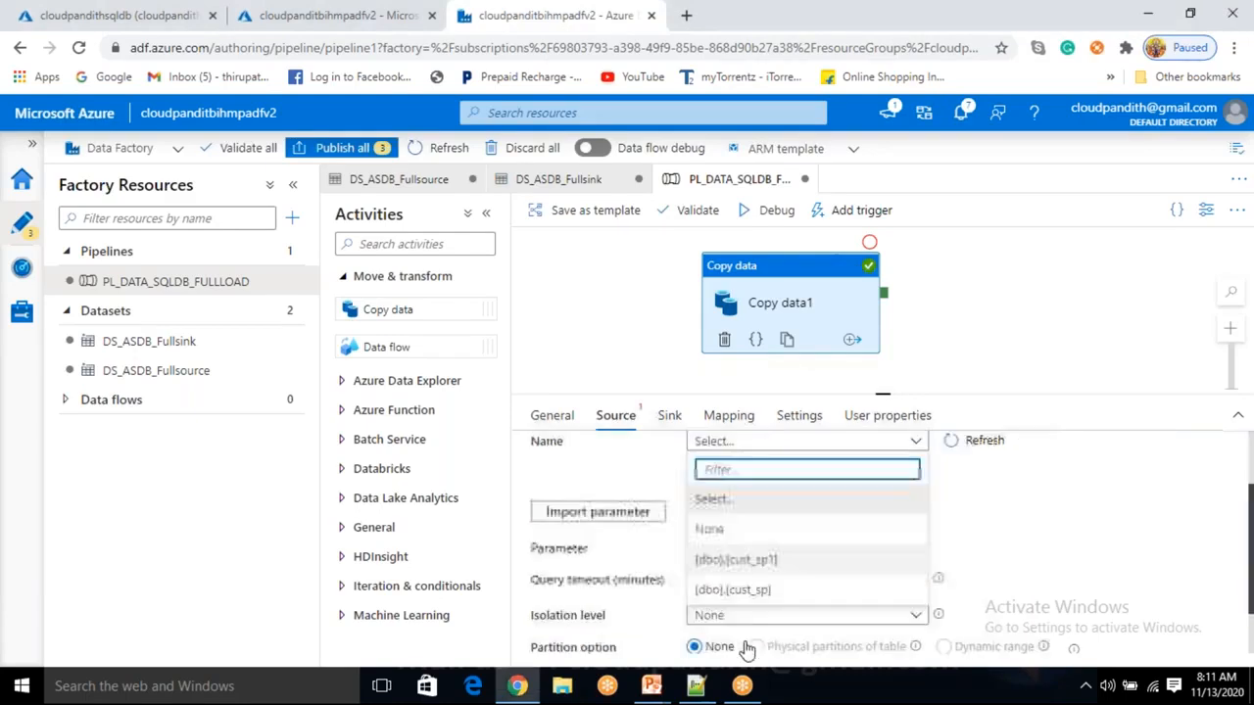
{"action": "left_click", "coordinate": [773, 587]}
{"action": "scroll", "coordinate": [836, 516], "scroll_direction": "up", "scroll_amount": 1}
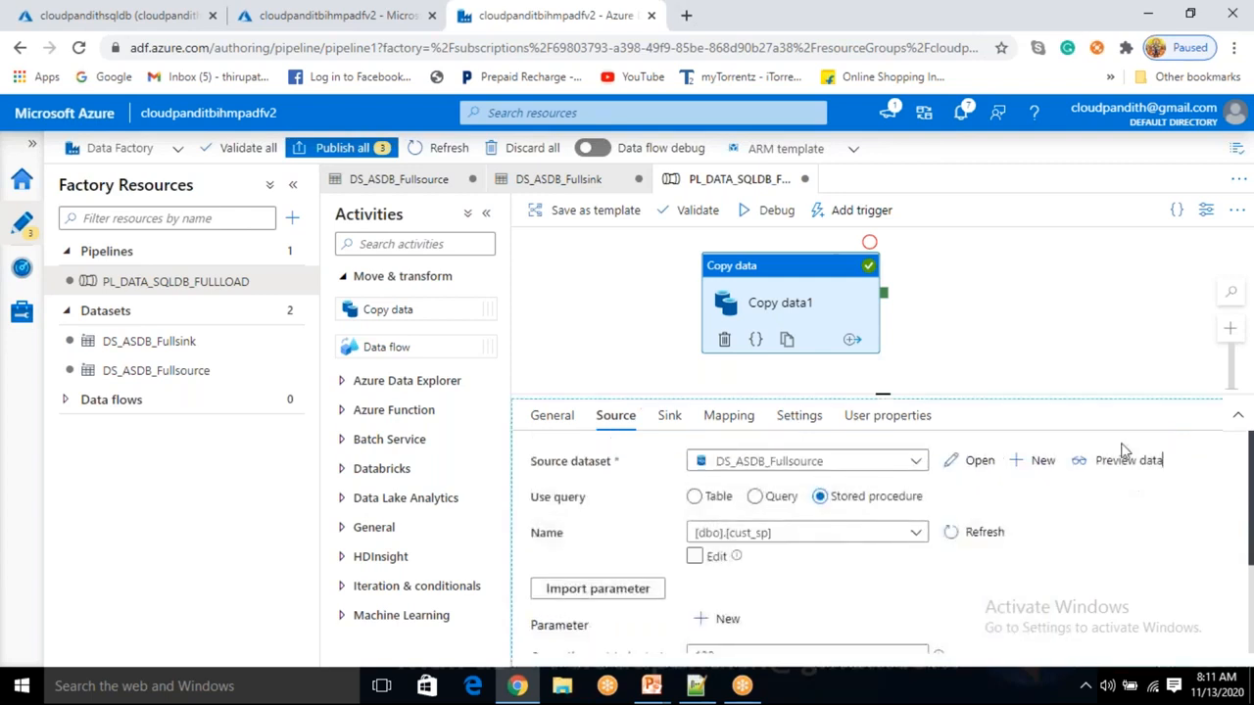
{"action": "left_click", "coordinate": [1126, 461]}
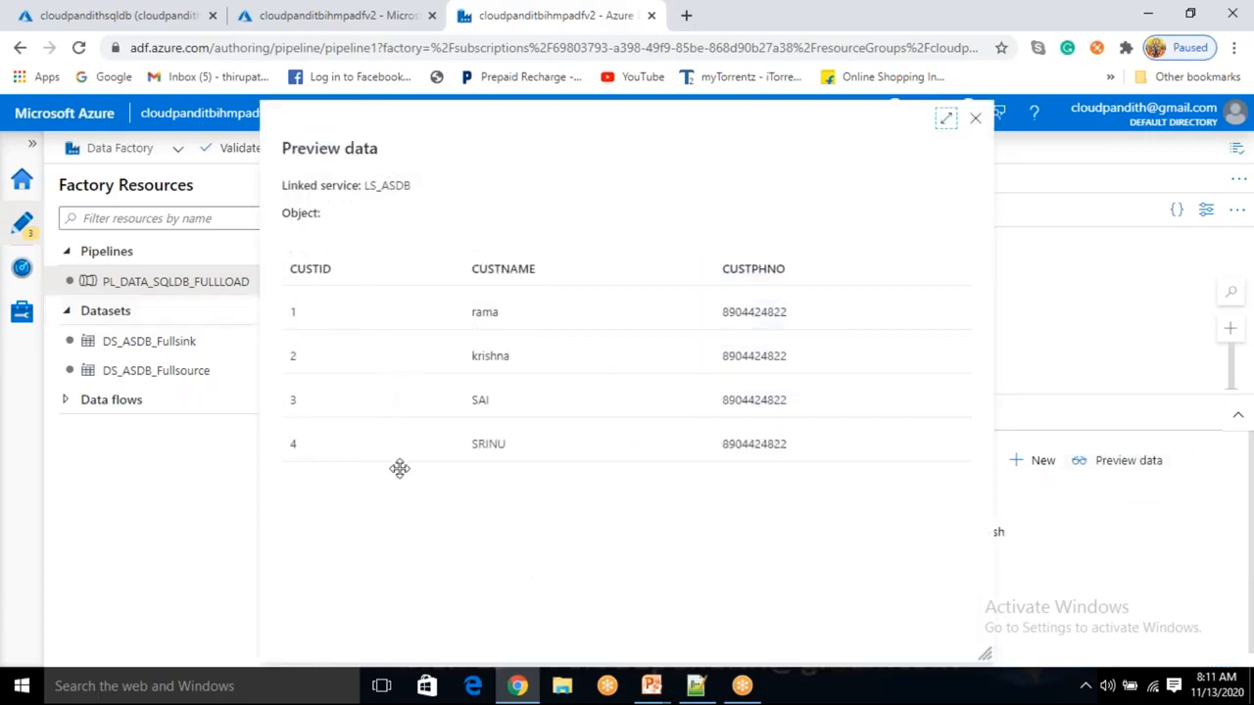
{"action": "left_click", "coordinate": [975, 118]}
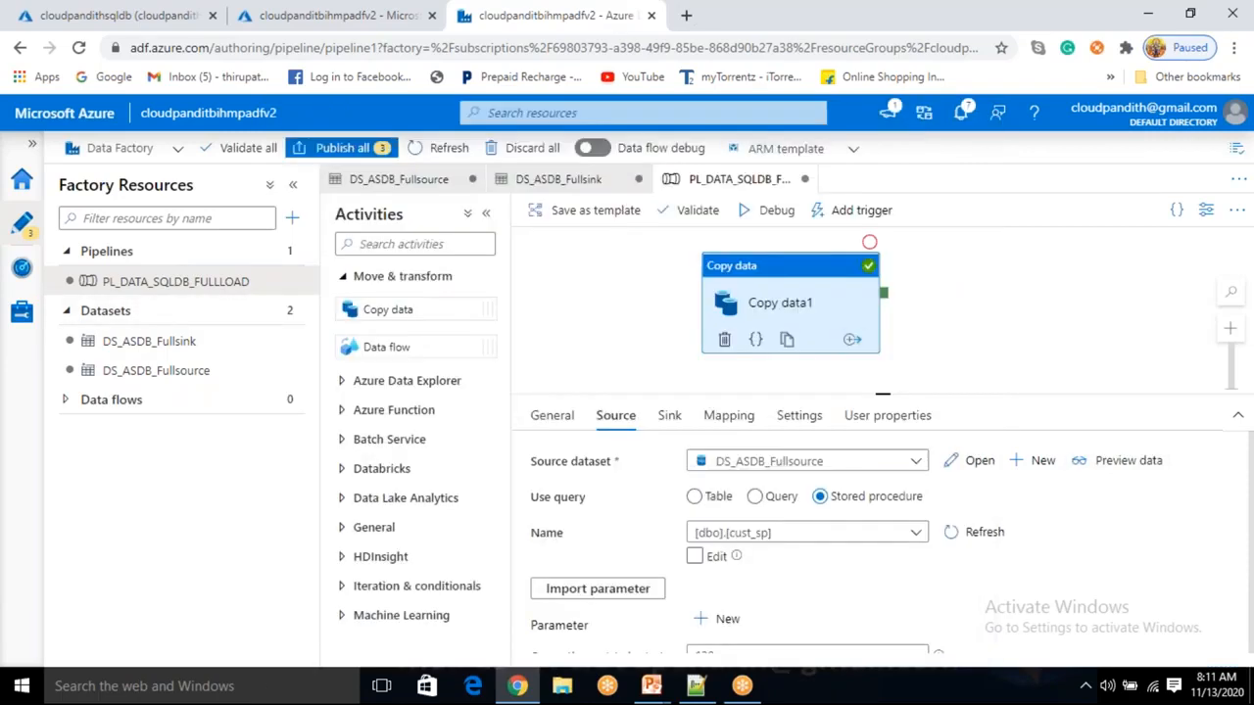
Check the sink's truncate pre-copy script and start a new debug run.
{"action": "left_click", "coordinate": [667, 419]}
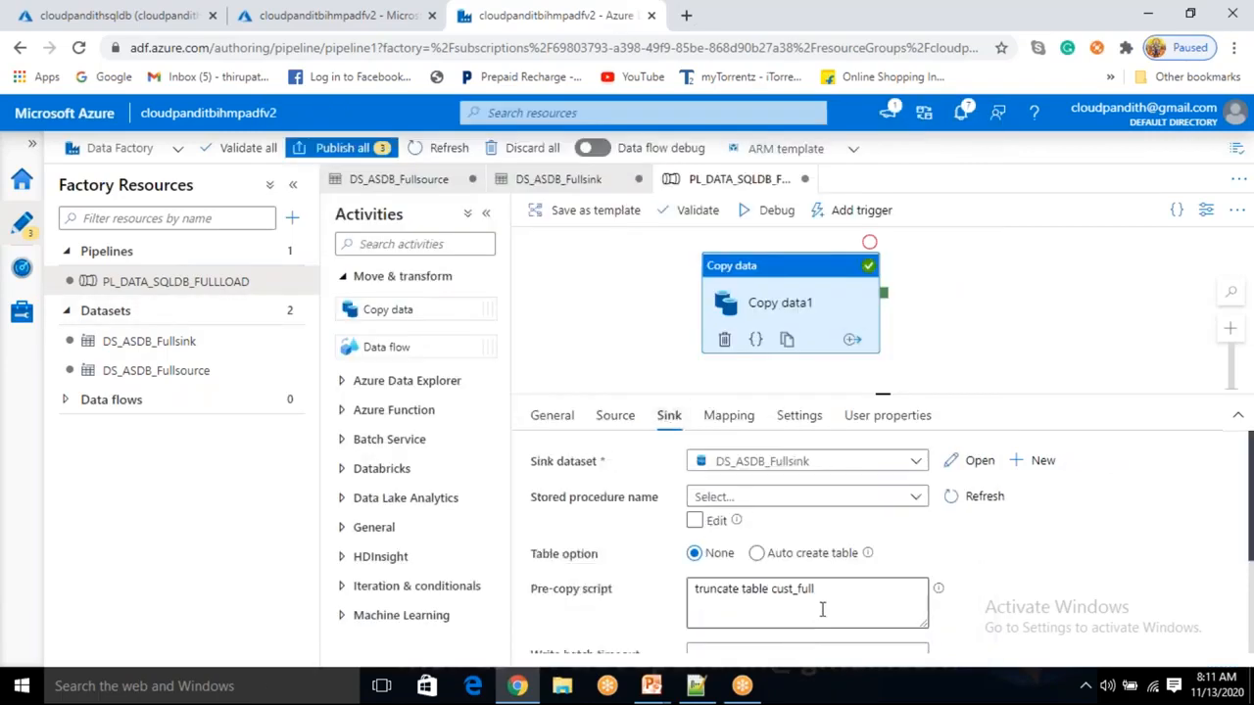
{"action": "left_click_drag", "start_coordinate": [837, 590], "coordinate": [691, 597]}
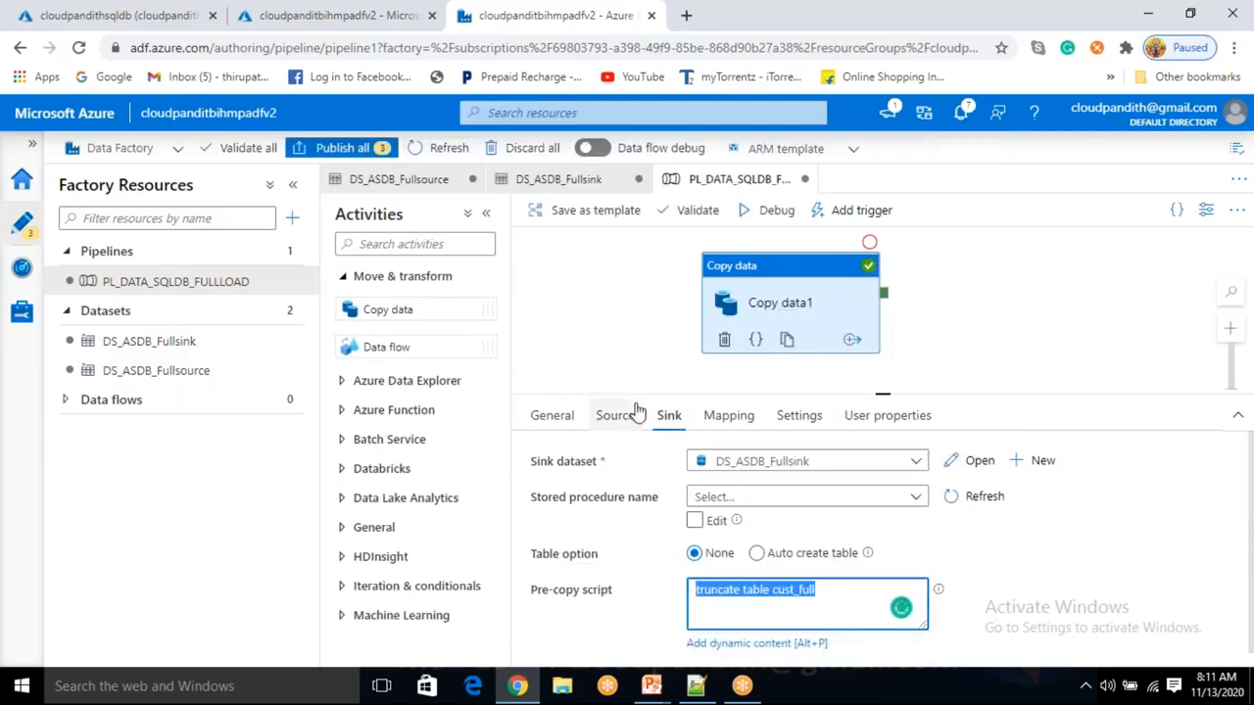
{"action": "left_click", "coordinate": [773, 223]}
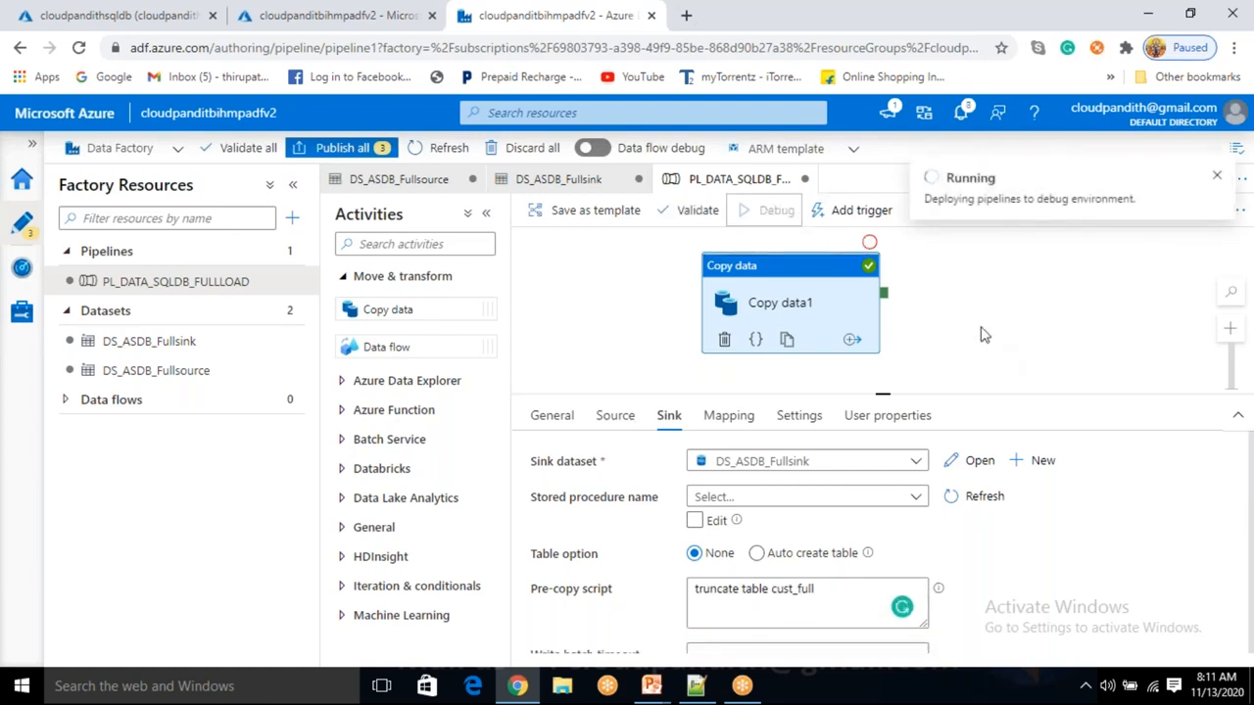
Refresh the debug output until Copy data1 succeeds in 00:00:05.
{"action": "left_click", "coordinate": [907, 469]}
{"action": "left_click", "coordinate": [907, 469]}
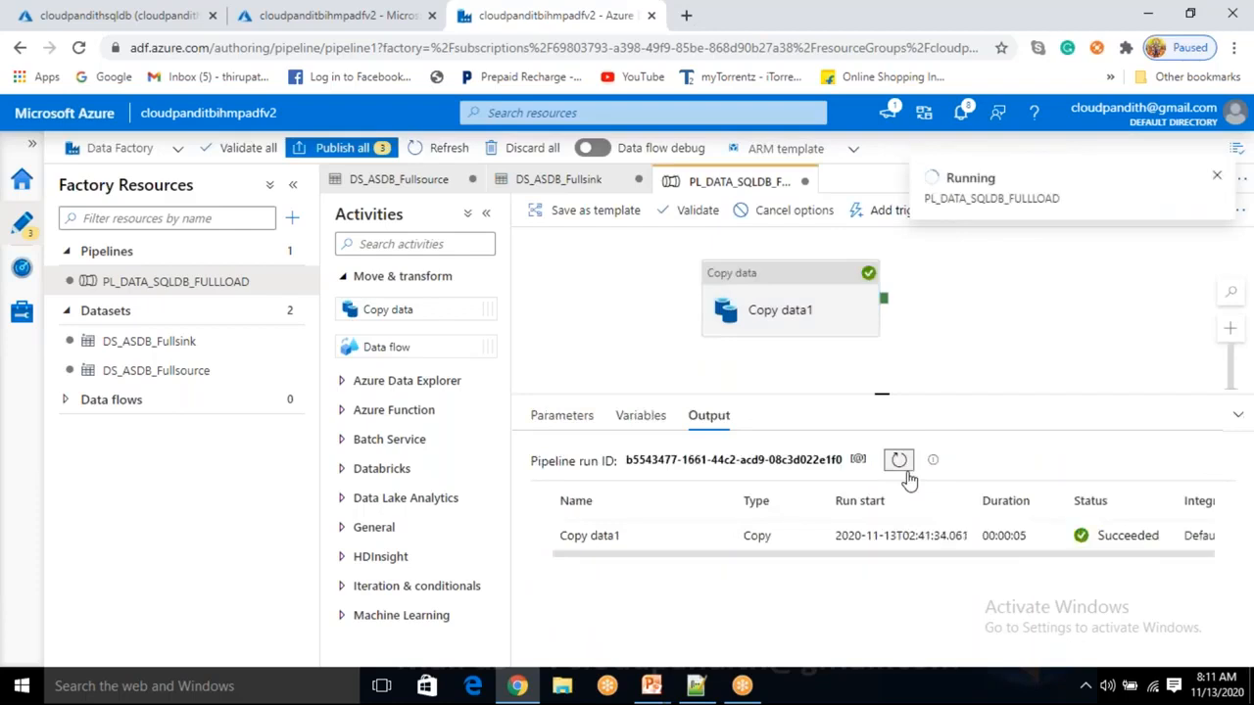
{"action": "left_click", "coordinate": [110, 16]}
Rerun the cust_full query, confirm Affected rows: 4 and the results, then return to Data Factory.
{"action": "left_click", "coordinate": [397, 333]}
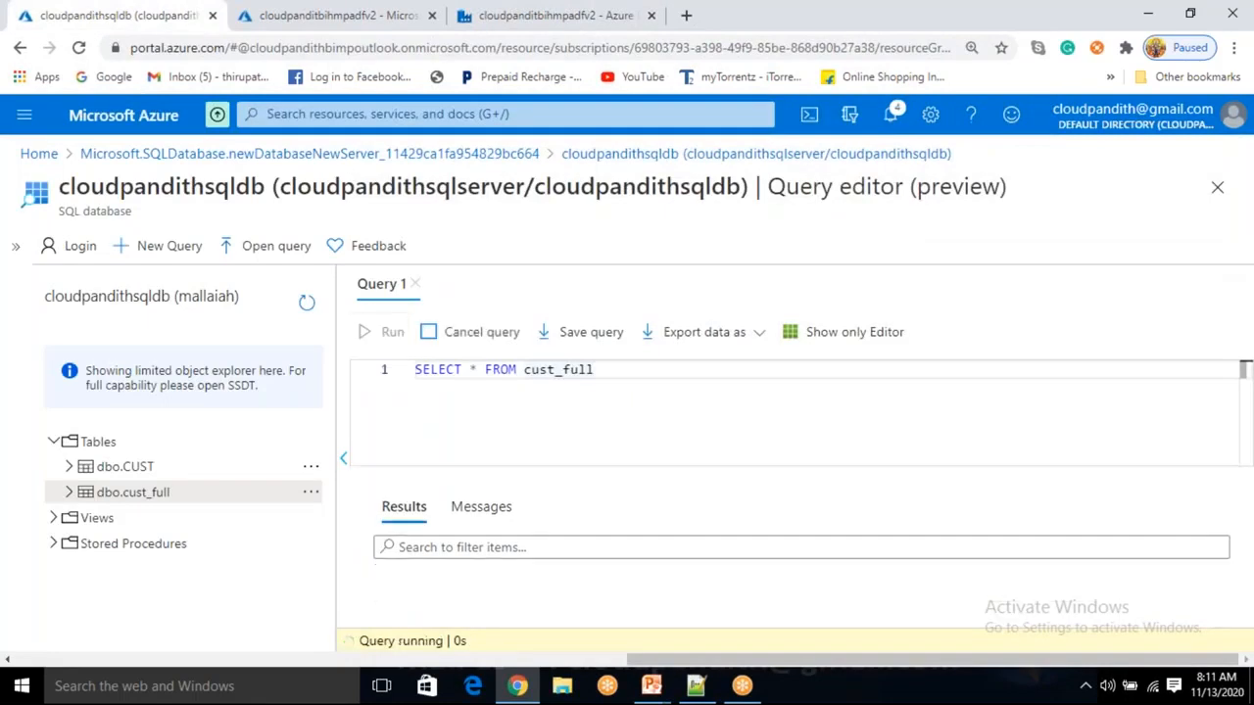
{"action": "left_click", "coordinate": [483, 516]}
{"action": "double_click", "coordinate": [480, 555]}
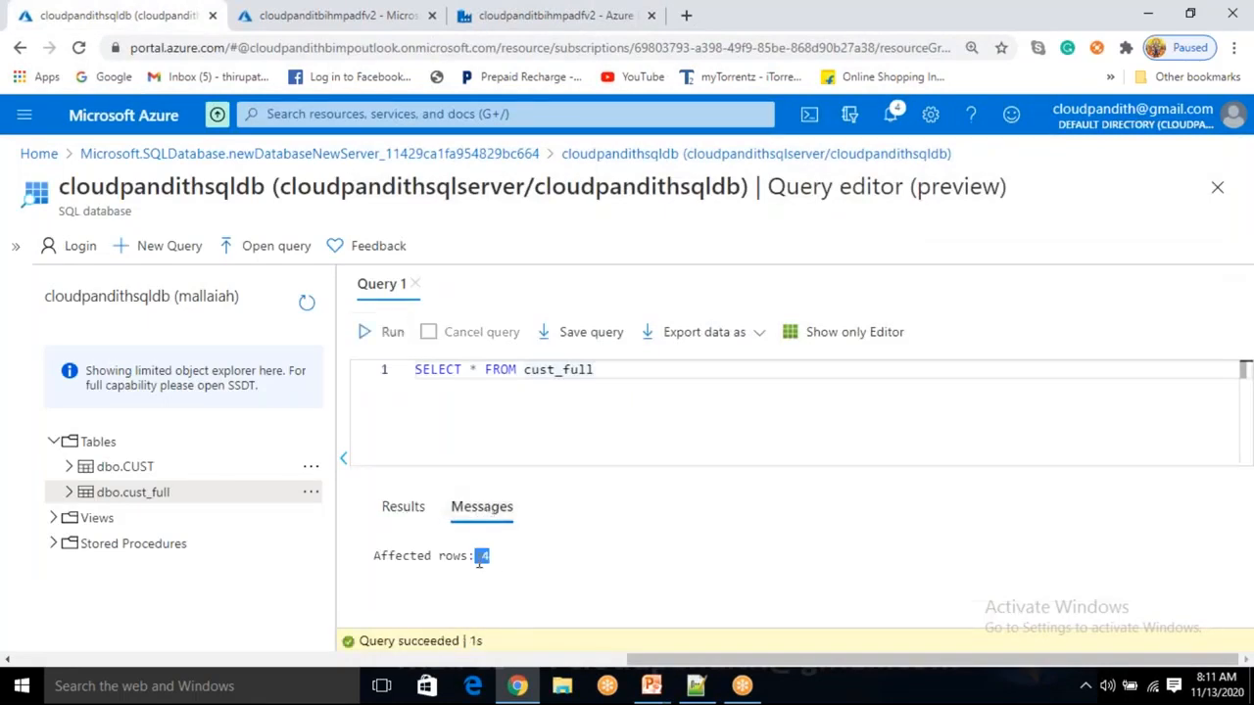
{"action": "left_click", "coordinate": [411, 509]}
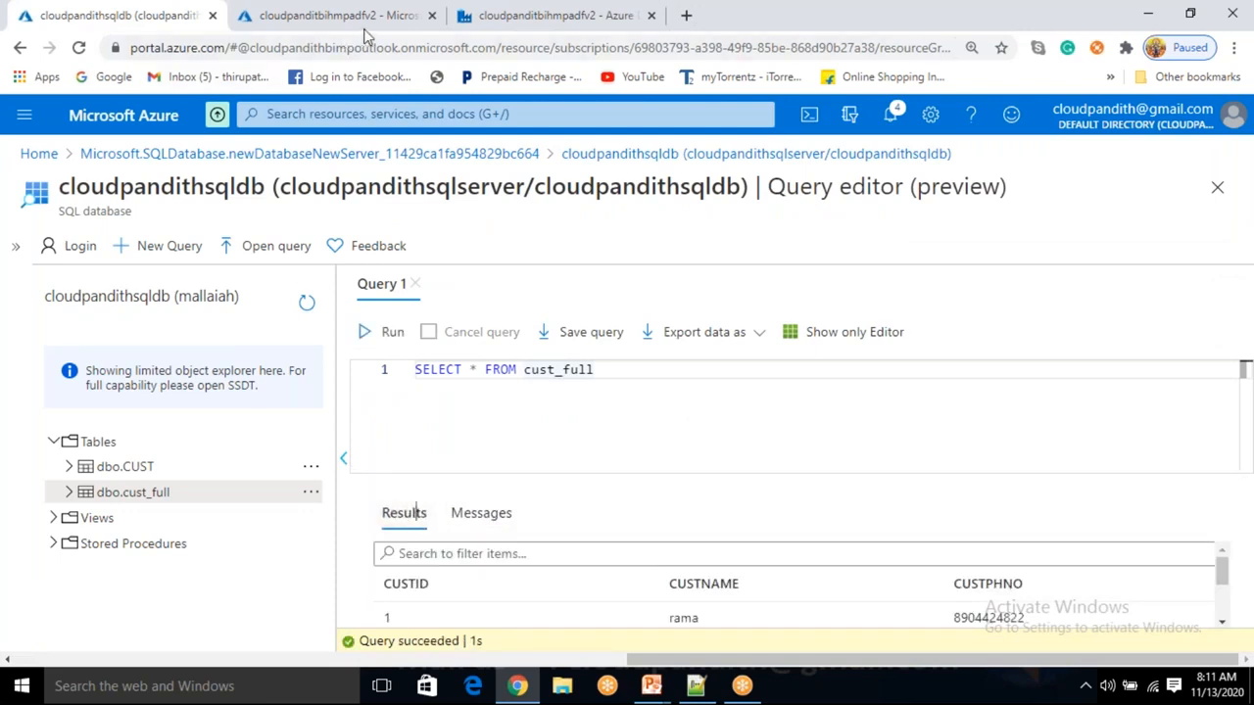
{"action": "left_click", "coordinate": [498, 18]}
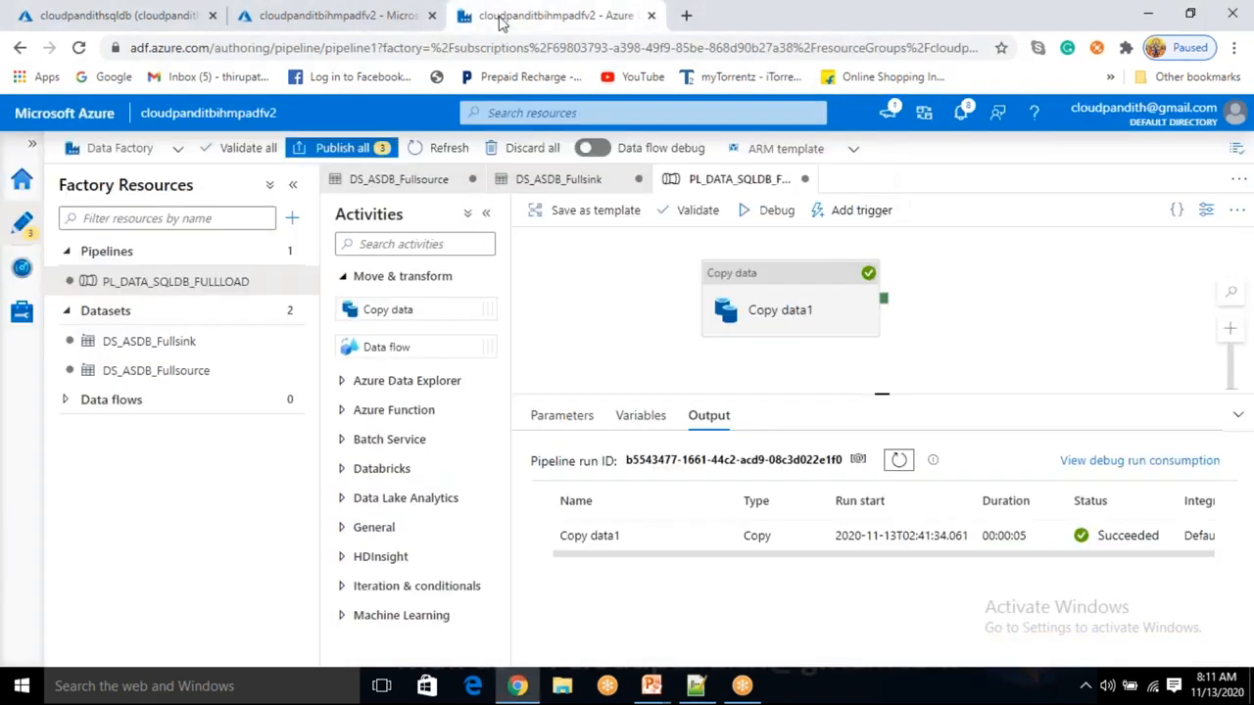
Source Copy data1 from stored procedure [dbo].[cust_sp1] and import its parameters.
{"action": "left_click", "coordinate": [799, 292]}
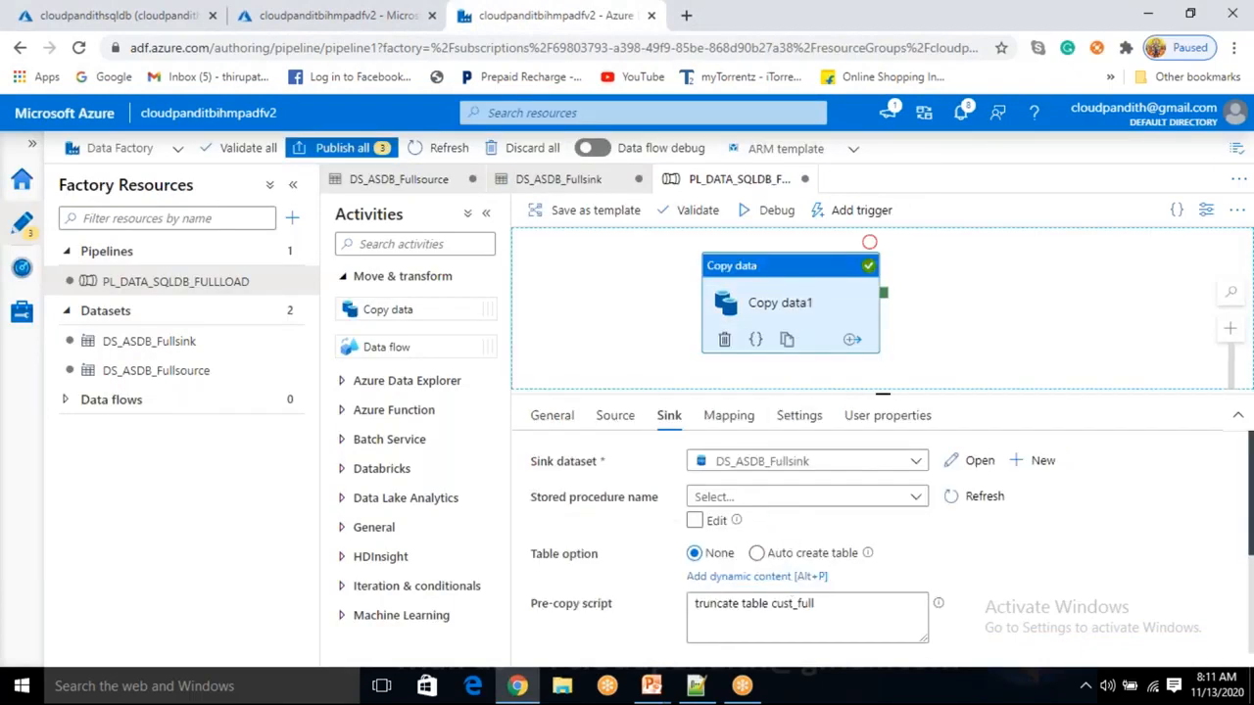
{"action": "left_click", "coordinate": [627, 421]}
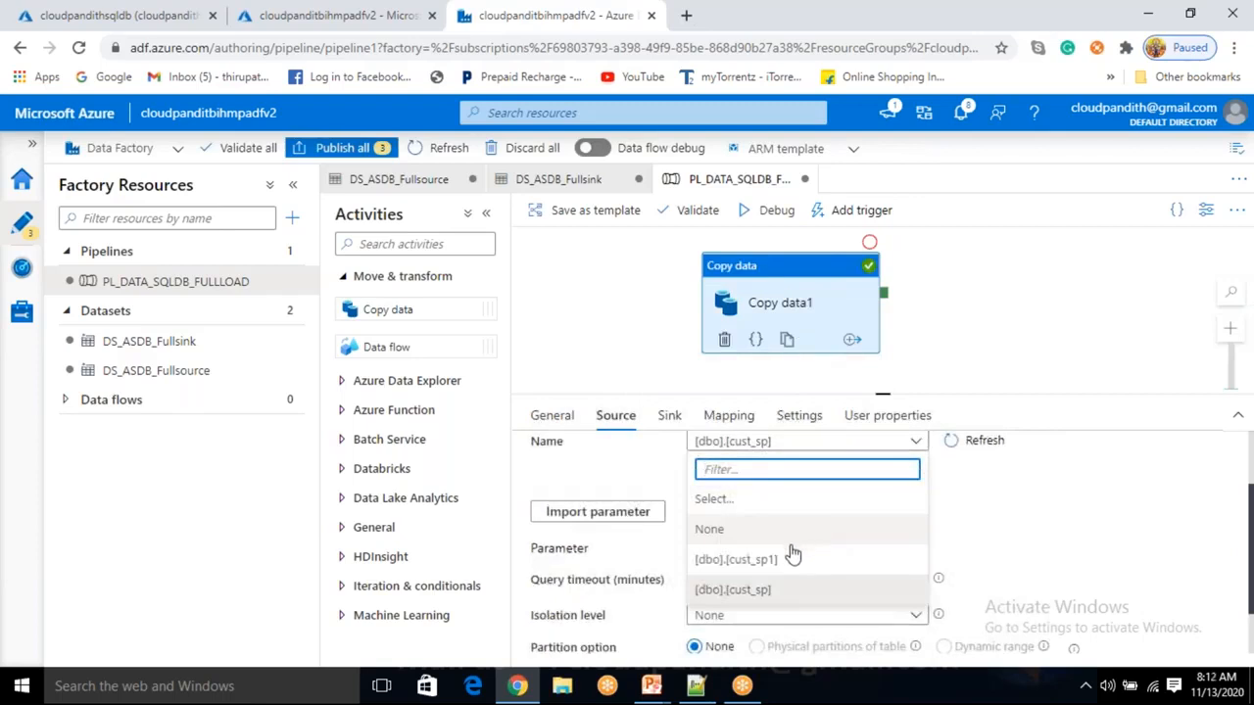
{"action": "left_click", "coordinate": [785, 559]}
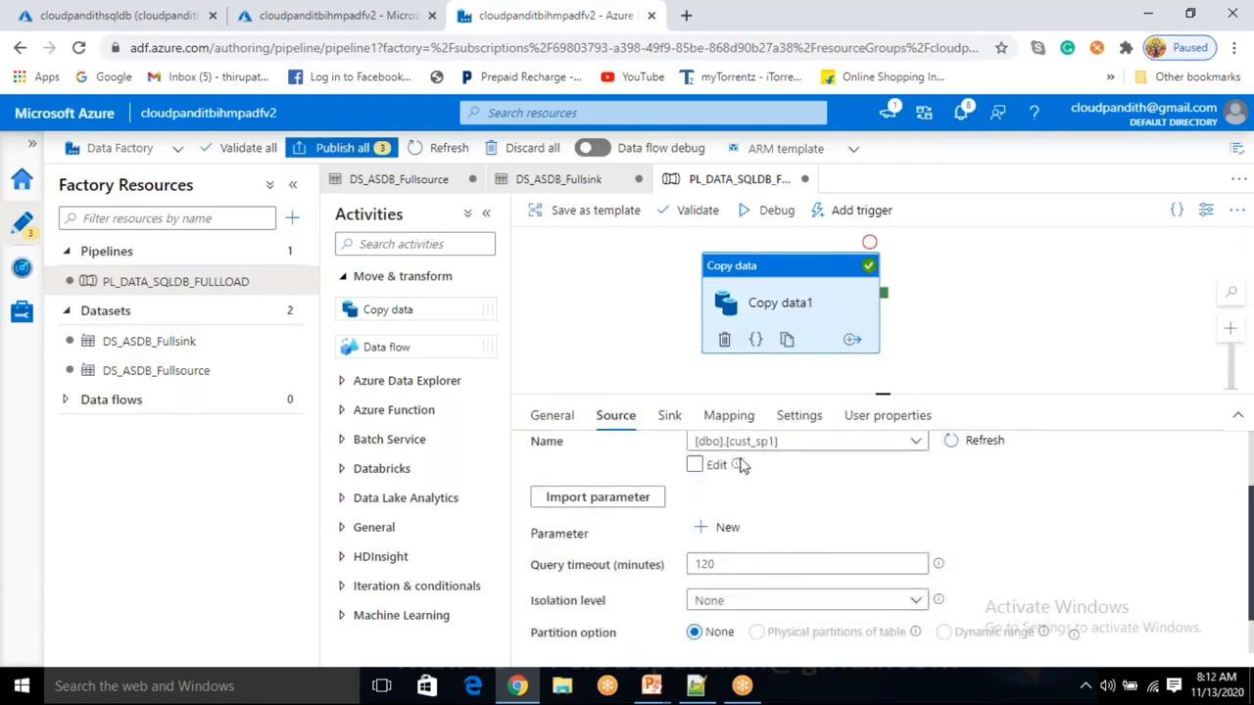
{"action": "left_click", "coordinate": [621, 496]}
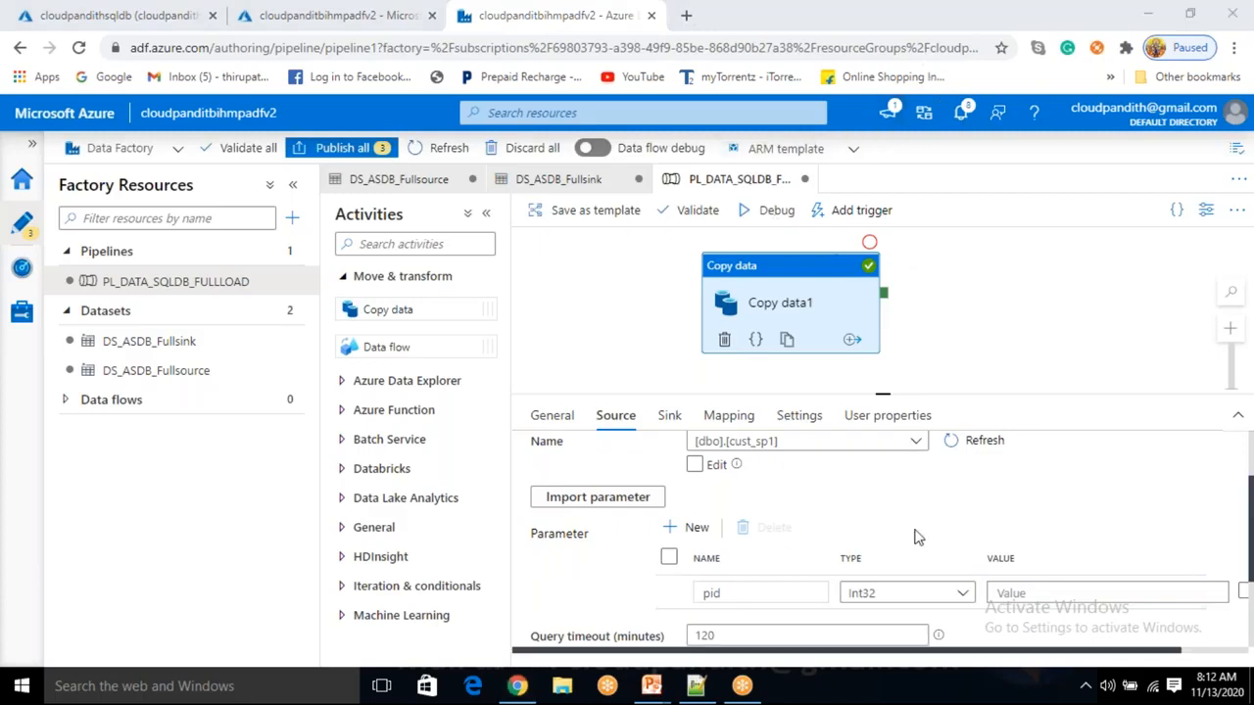
Set the pid parameter to 3 and debug-run the pipeline until it Succeeds.
{"action": "left_click", "coordinate": [1011, 592]}
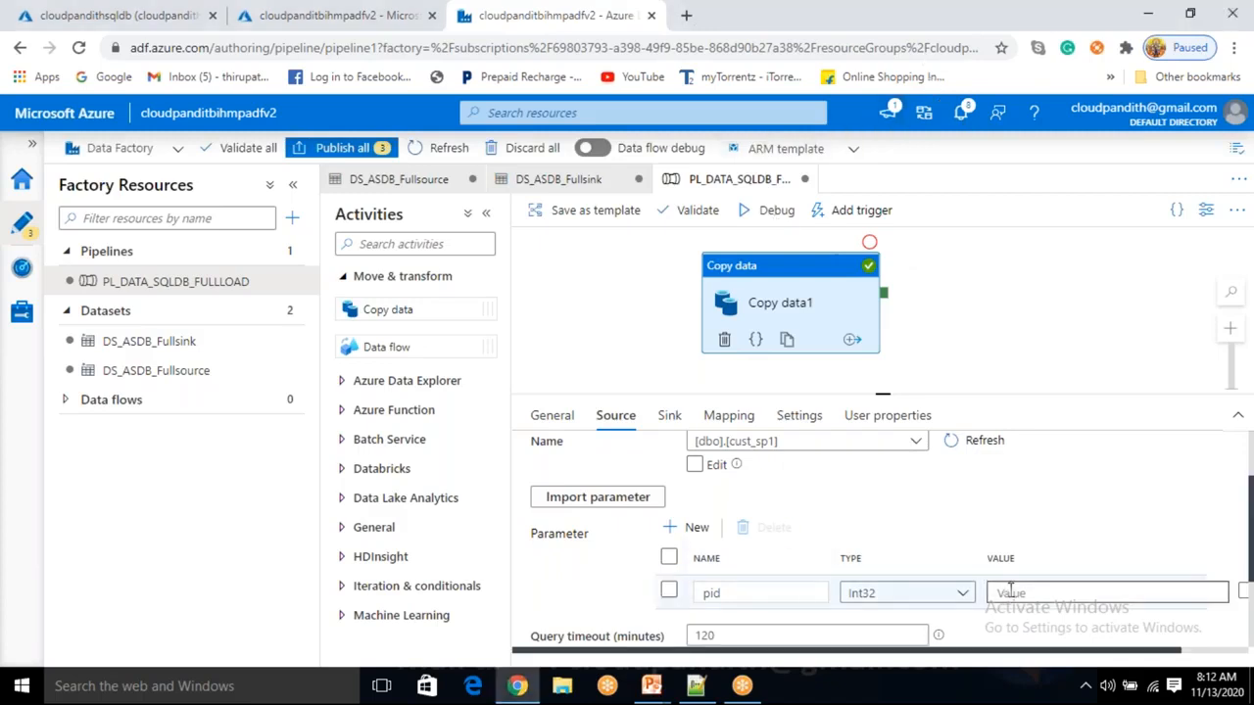
{"action": "type", "text": "3"}
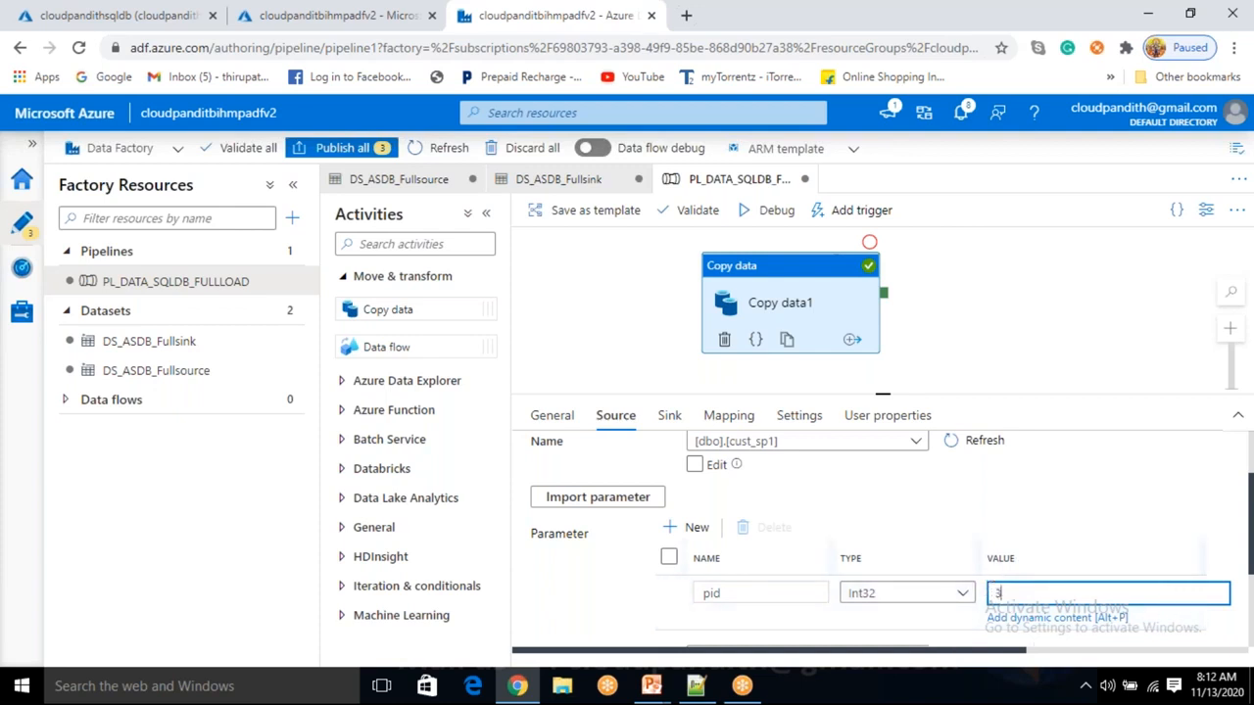
{"action": "left_click", "coordinate": [775, 212]}
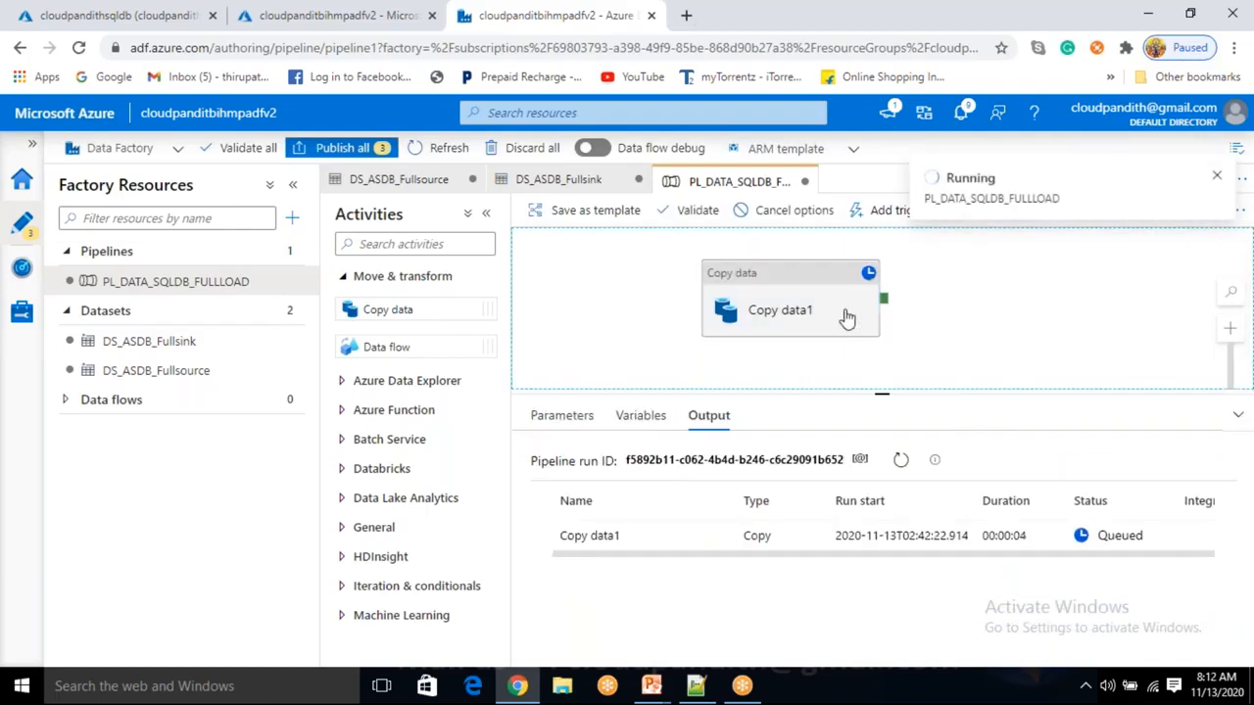
{"action": "left_click", "coordinate": [899, 464]}
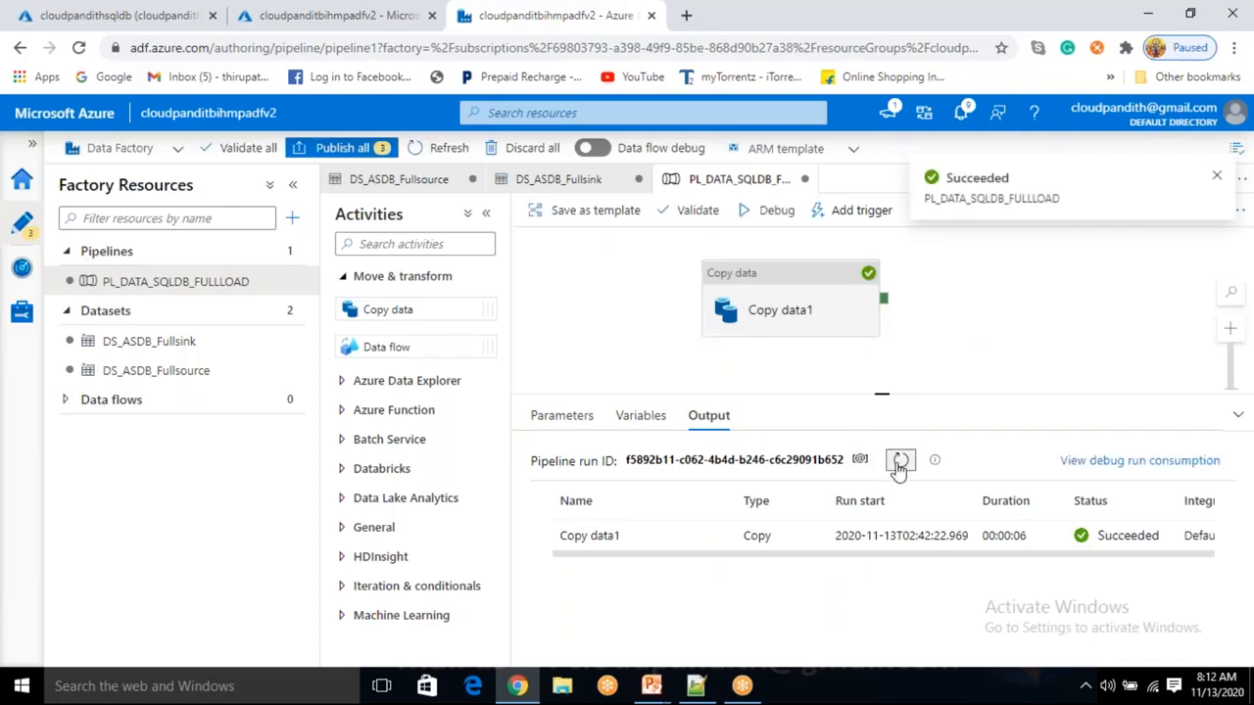
Rerun the cust_full query showing Affected rows: 1 (custid 3), then reselect Copy data1 in Data Factory.
{"action": "left_click", "coordinate": [109, 18]}
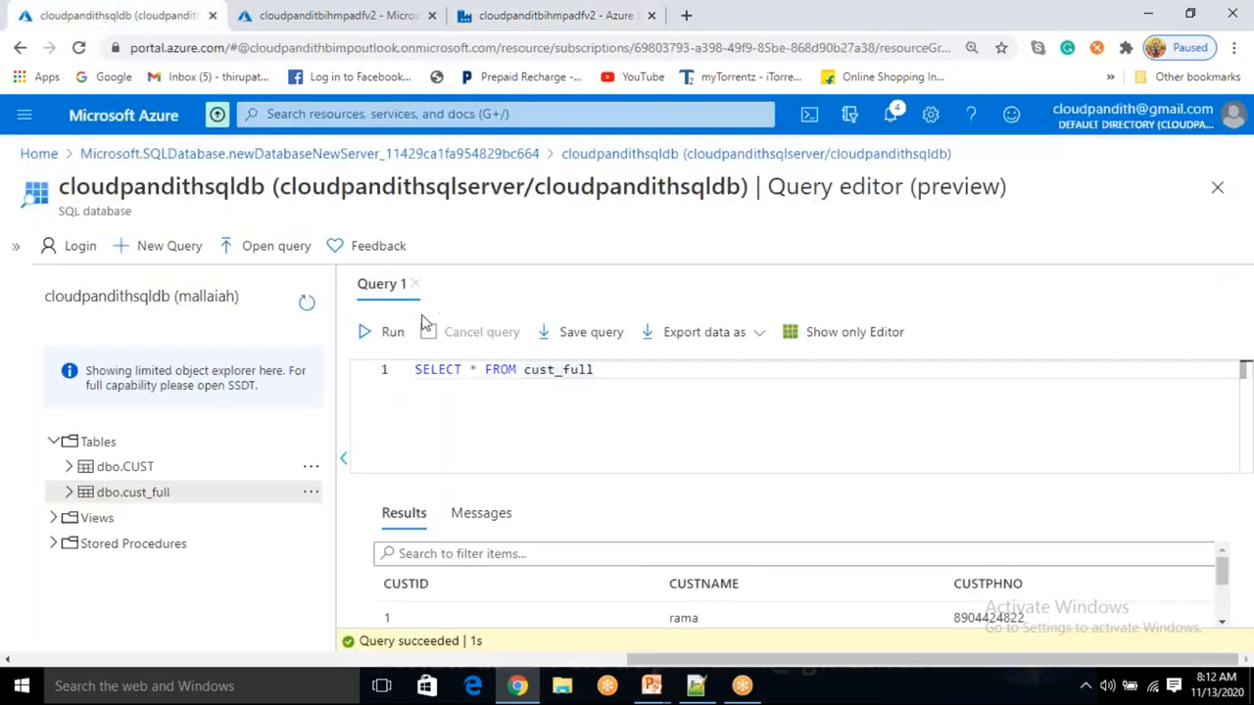
{"action": "left_click", "coordinate": [392, 333]}
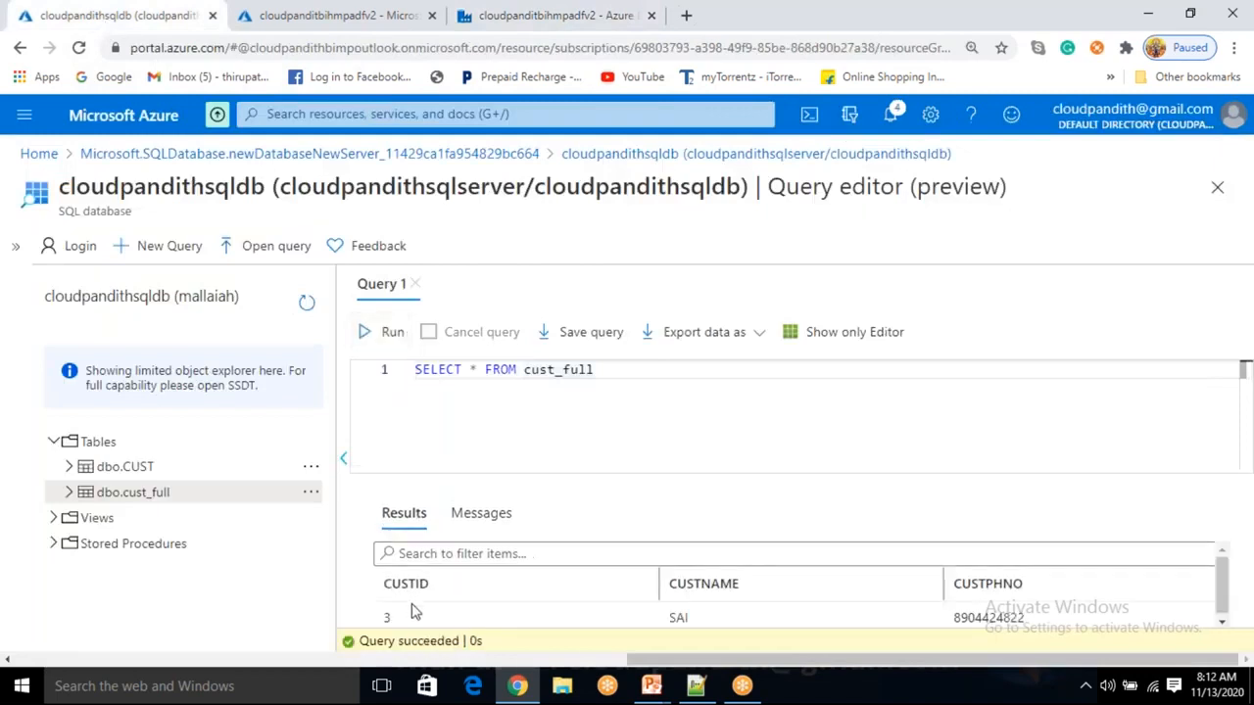
{"action": "left_click", "coordinate": [481, 513]}
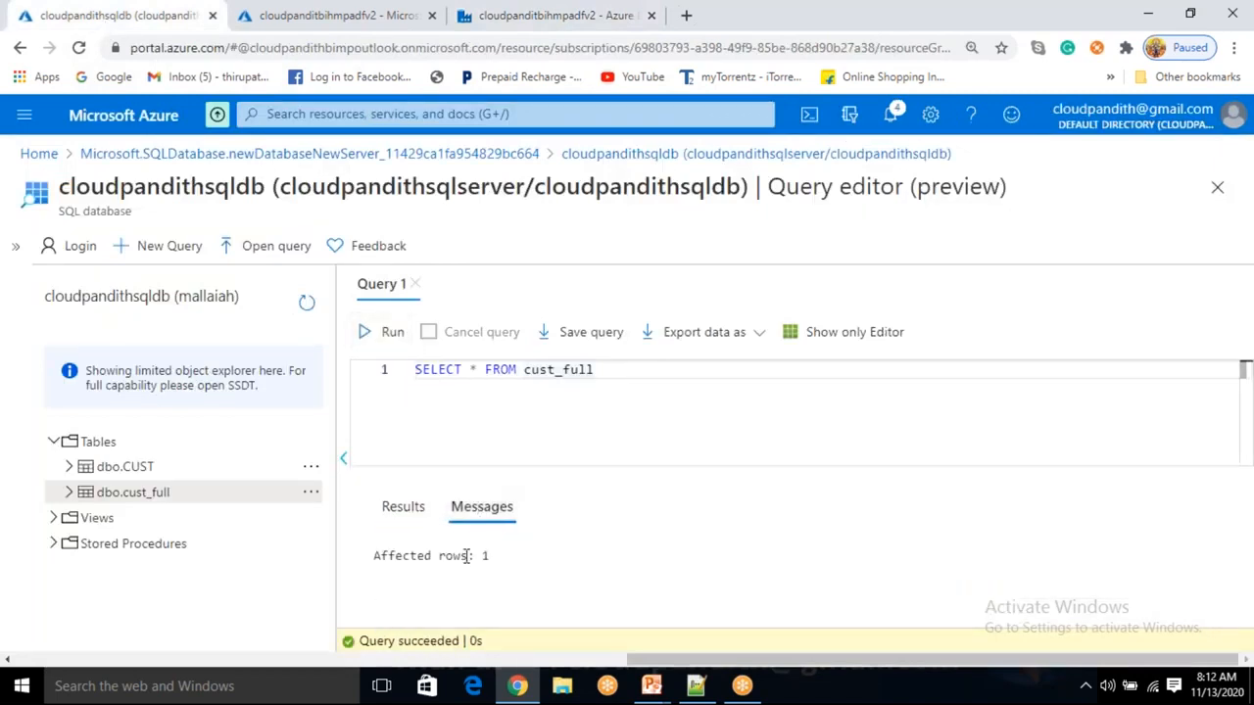
{"action": "double_click", "coordinate": [484, 556]}
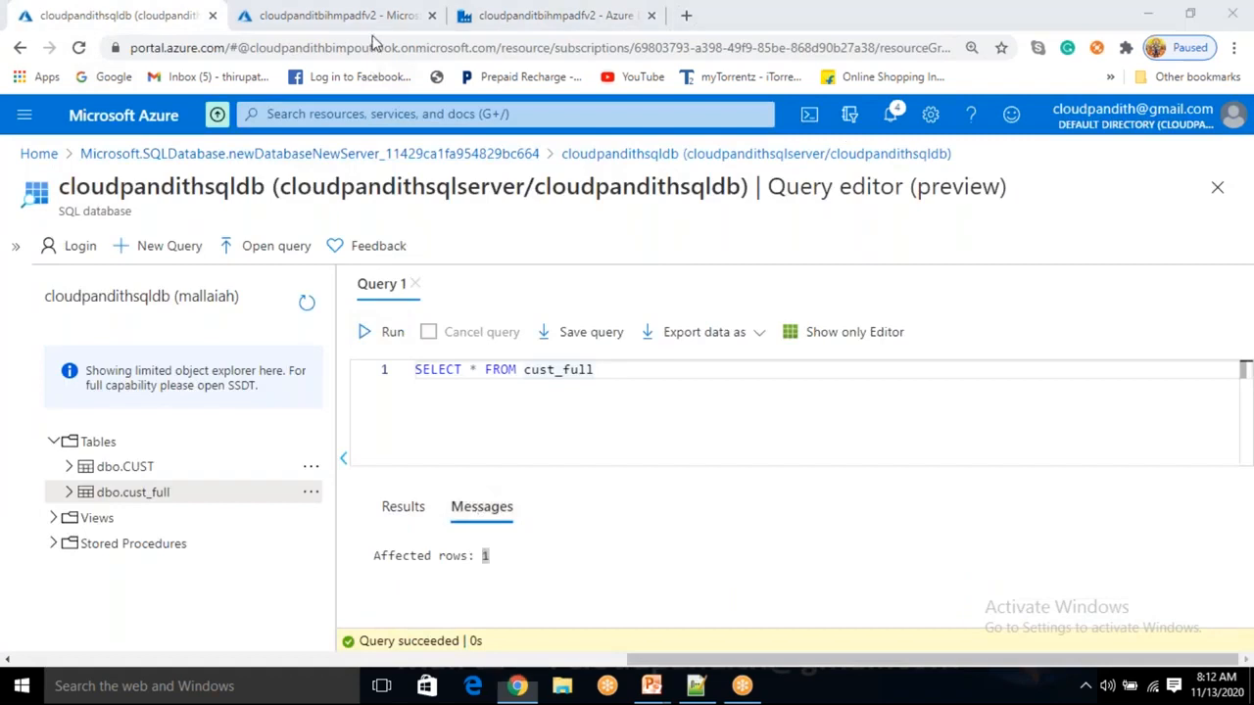
{"action": "left_click", "coordinate": [476, 20]}
{"action": "left_click", "coordinate": [832, 313]}
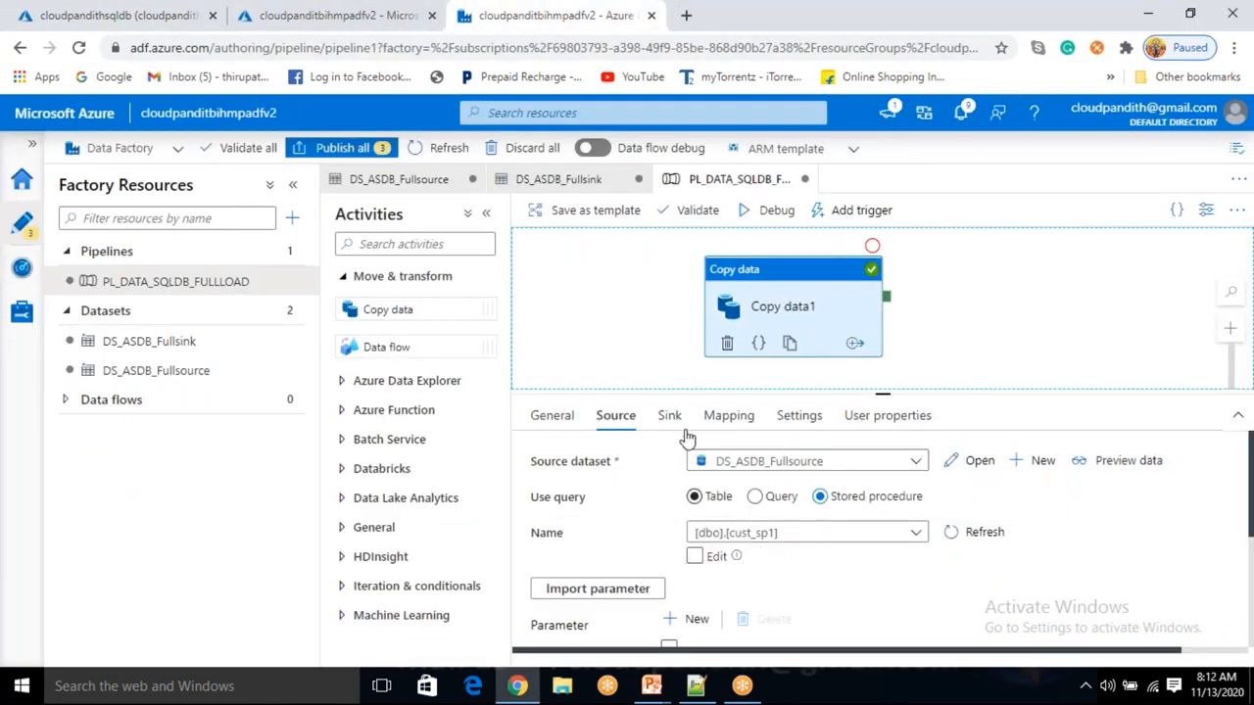
Delete the truncate pre-copy script from Copy data1's Sink settings.
{"action": "left_click", "coordinate": [669, 416]}
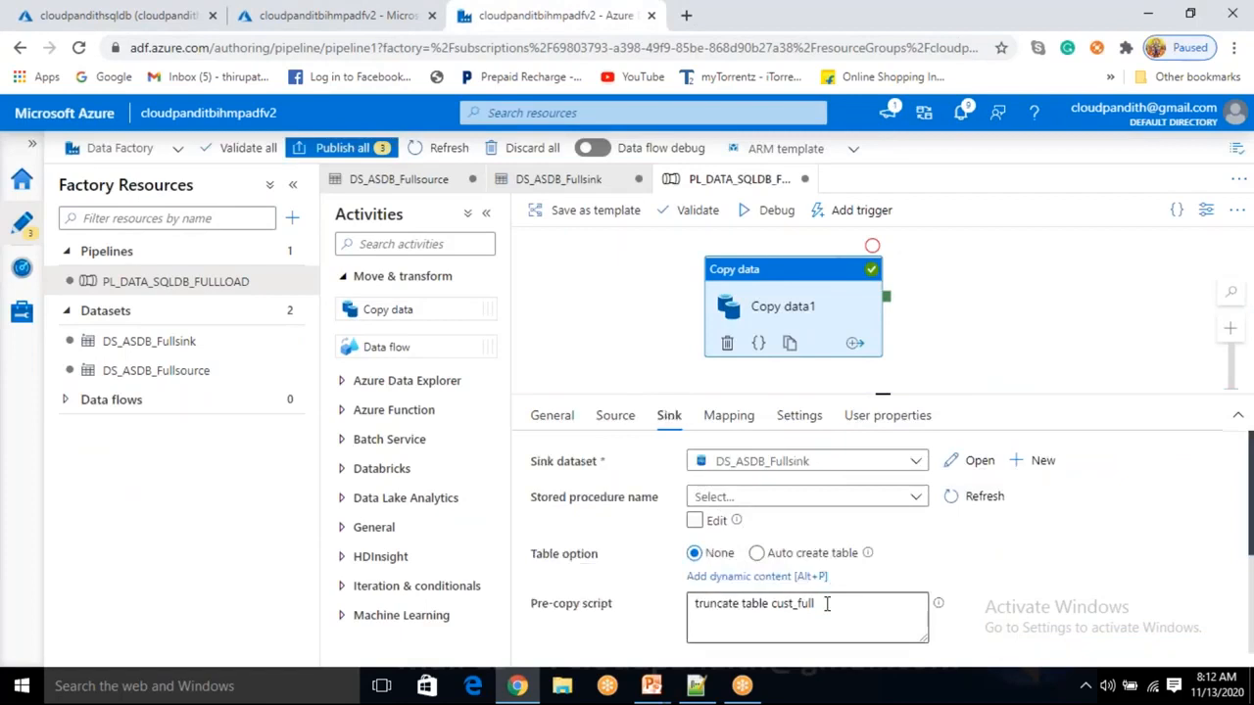
{"action": "left_click_drag", "start_coordinate": [817, 604], "coordinate": [690, 609]}
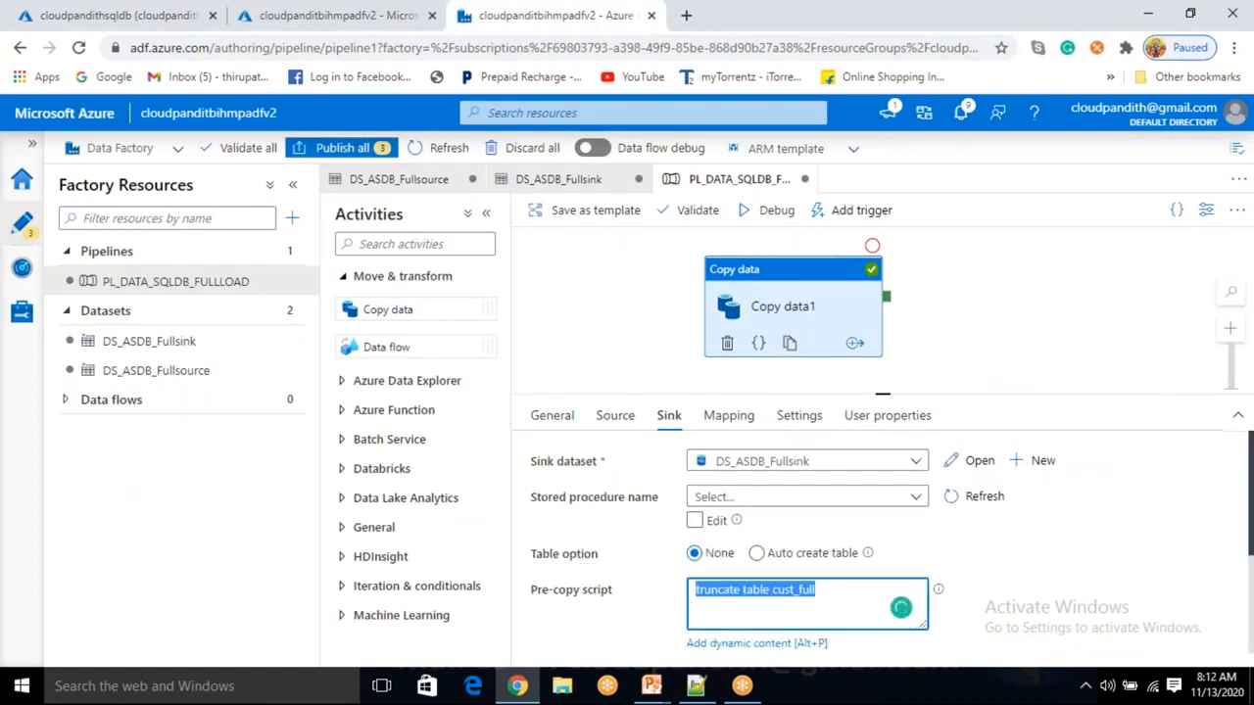
{"action": "key", "text": "BackSpace"}
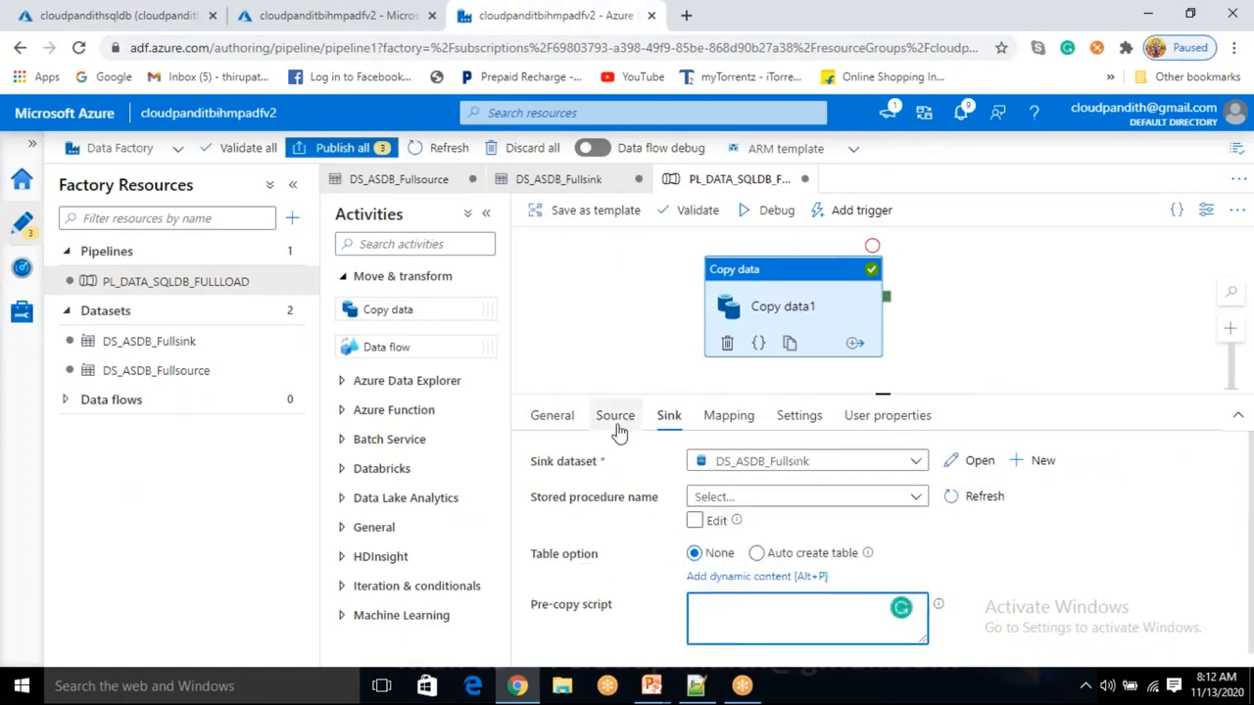
Change the stored procedure's pid value to 2 on the Source tab.
{"action": "left_click", "coordinate": [617, 427]}
{"action": "scroll", "coordinate": [793, 588], "scroll_direction": "down", "scroll_amount": 1}
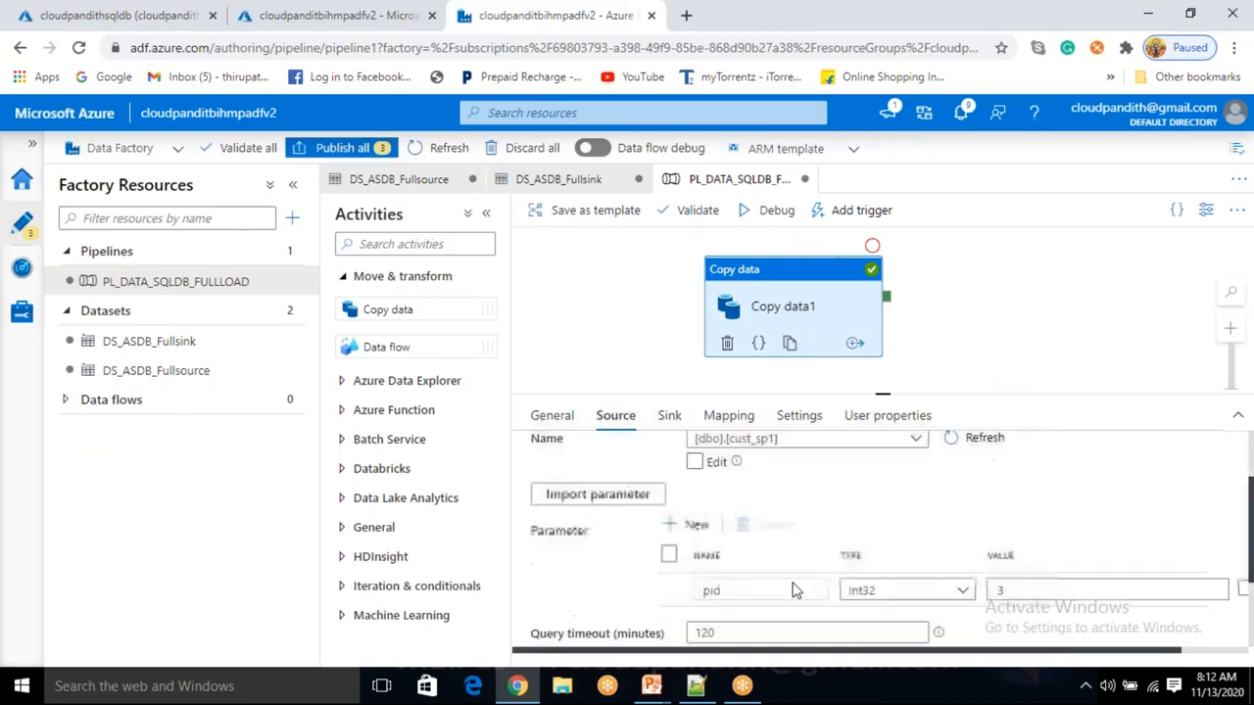
{"action": "scroll", "coordinate": [793, 588], "scroll_direction": "down", "scroll_amount": 3}
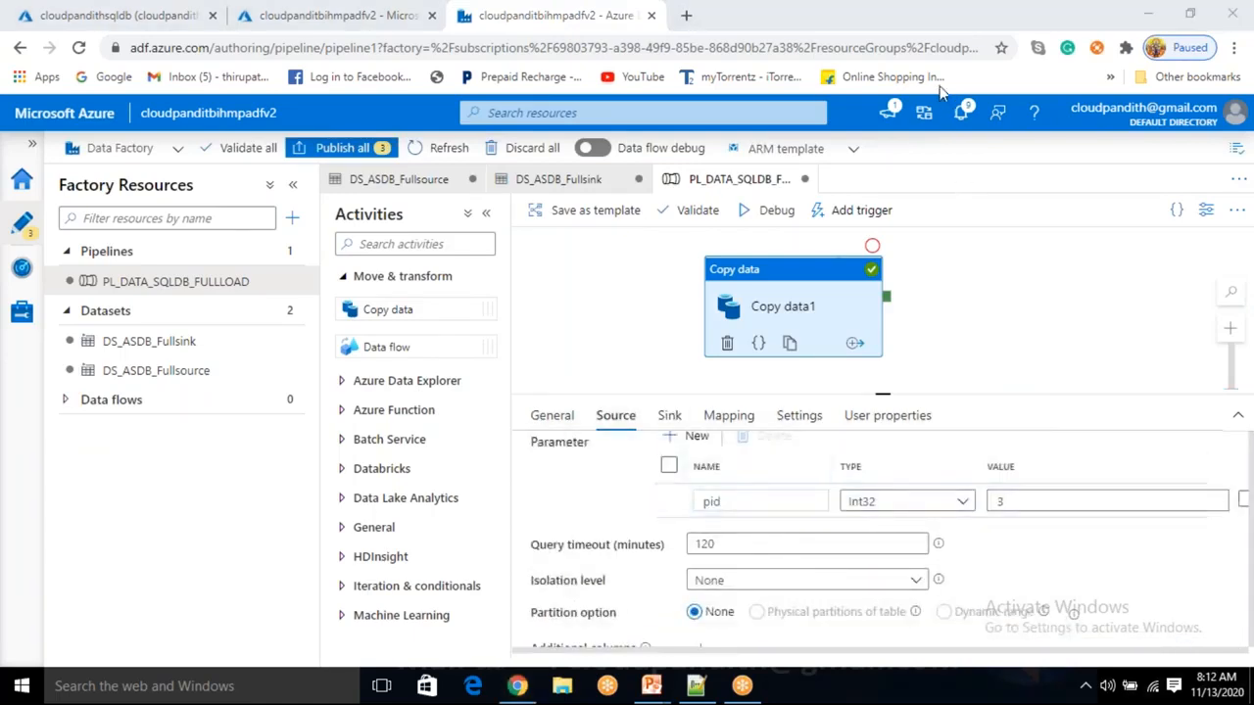
{"action": "left_click", "coordinate": [1028, 500]}
{"action": "left_click", "coordinate": [1027, 500]}
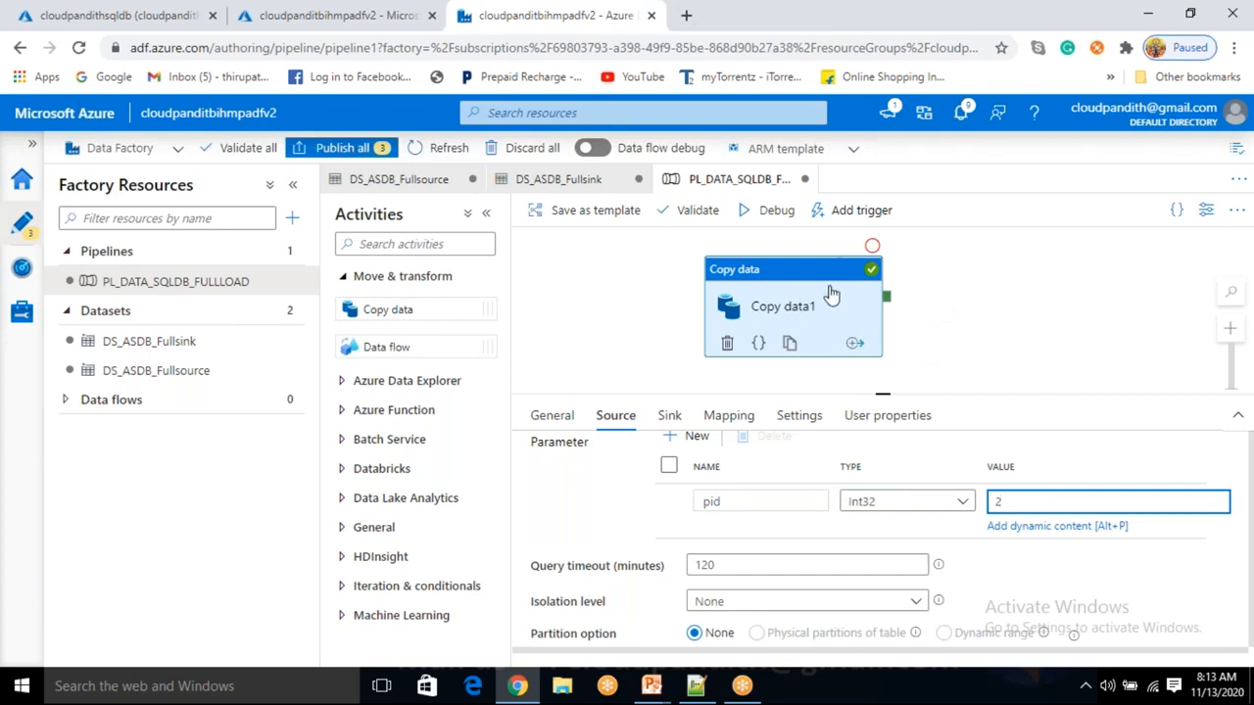
Confirm the Sink pre-copy script is empty and debug-run the pipeline to success.
{"action": "left_click", "coordinate": [669, 418]}
{"action": "left_click", "coordinate": [751, 617]}
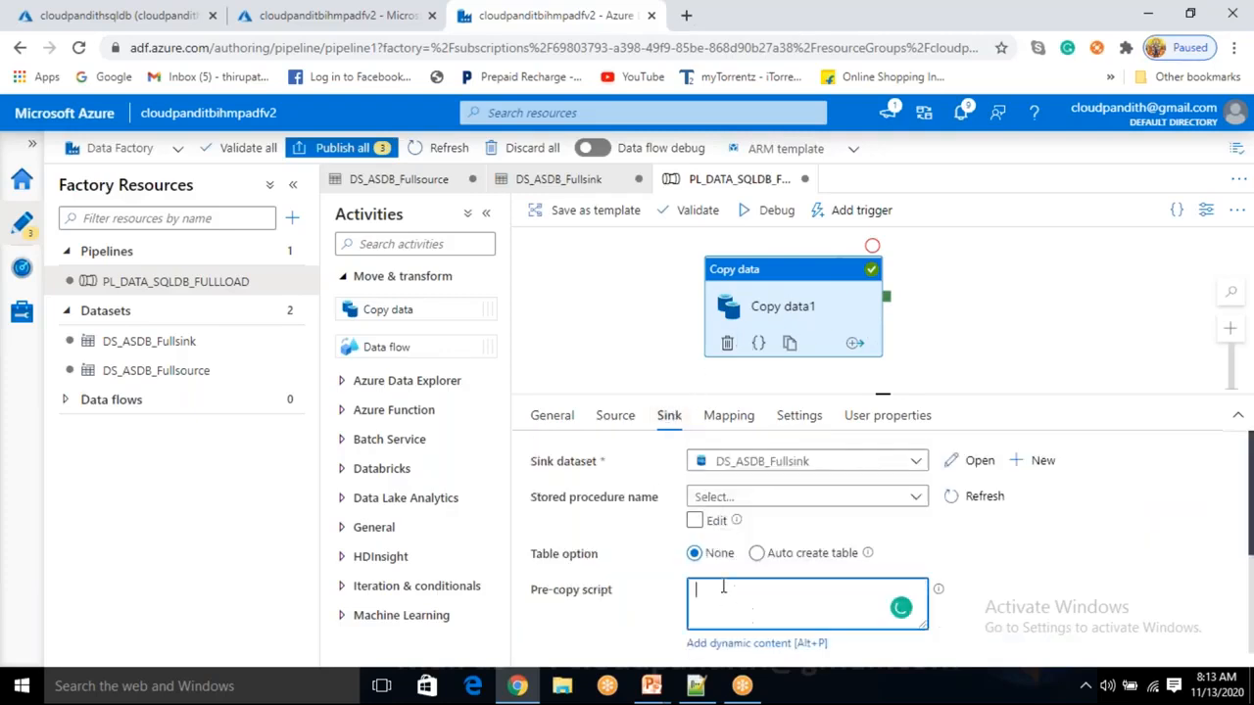
{"action": "left_click", "coordinate": [615, 417]}
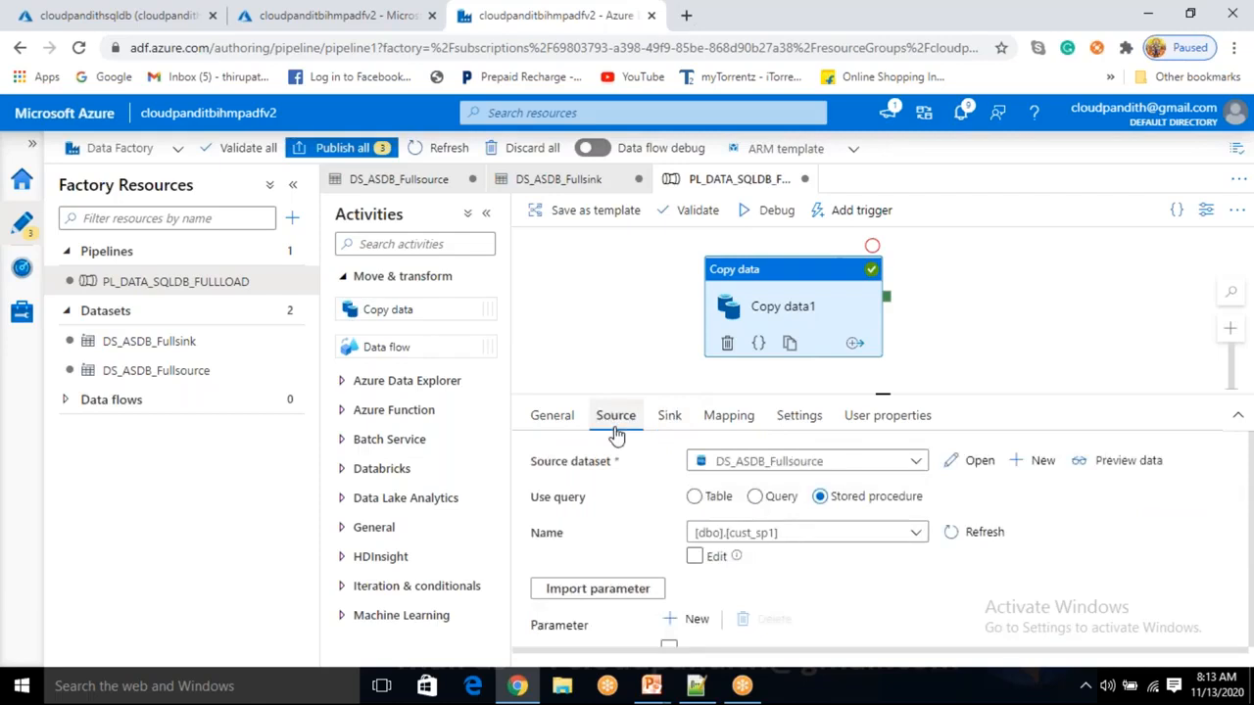
{"action": "scroll", "coordinate": [638, 506], "scroll_direction": "down", "scroll_amount": 3}
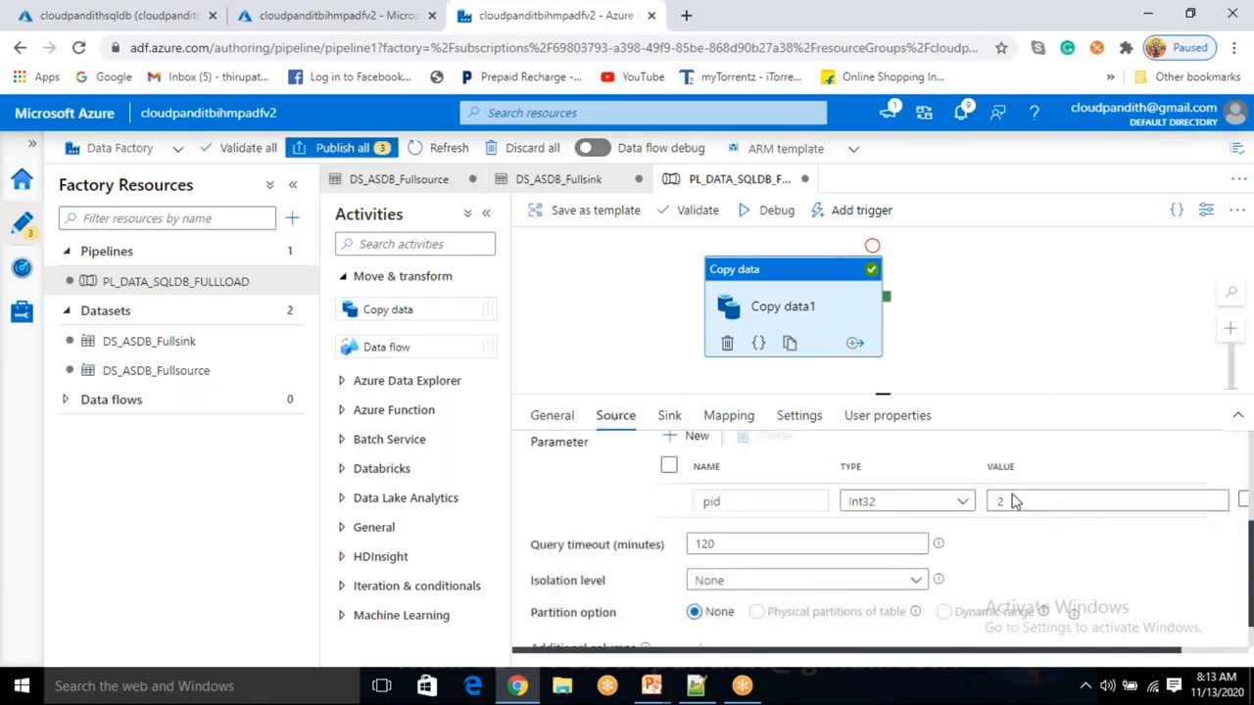
{"action": "left_click", "coordinate": [792, 217]}
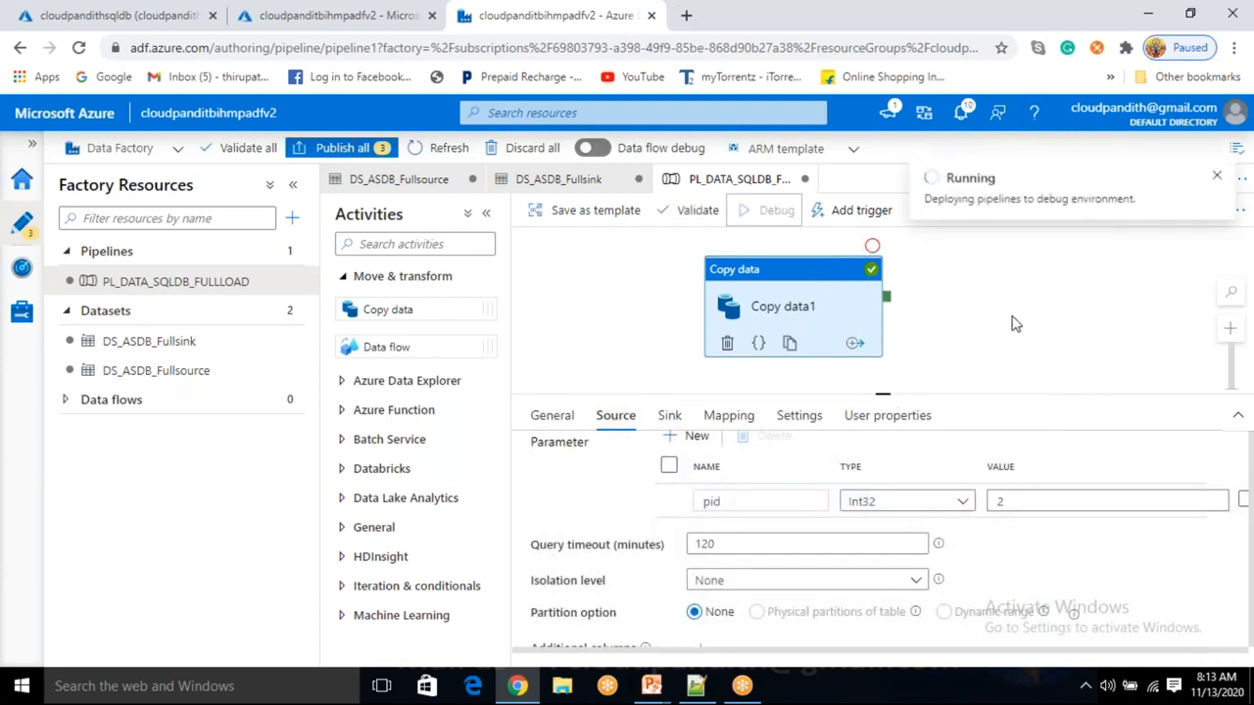
{"action": "left_click", "coordinate": [899, 461]}
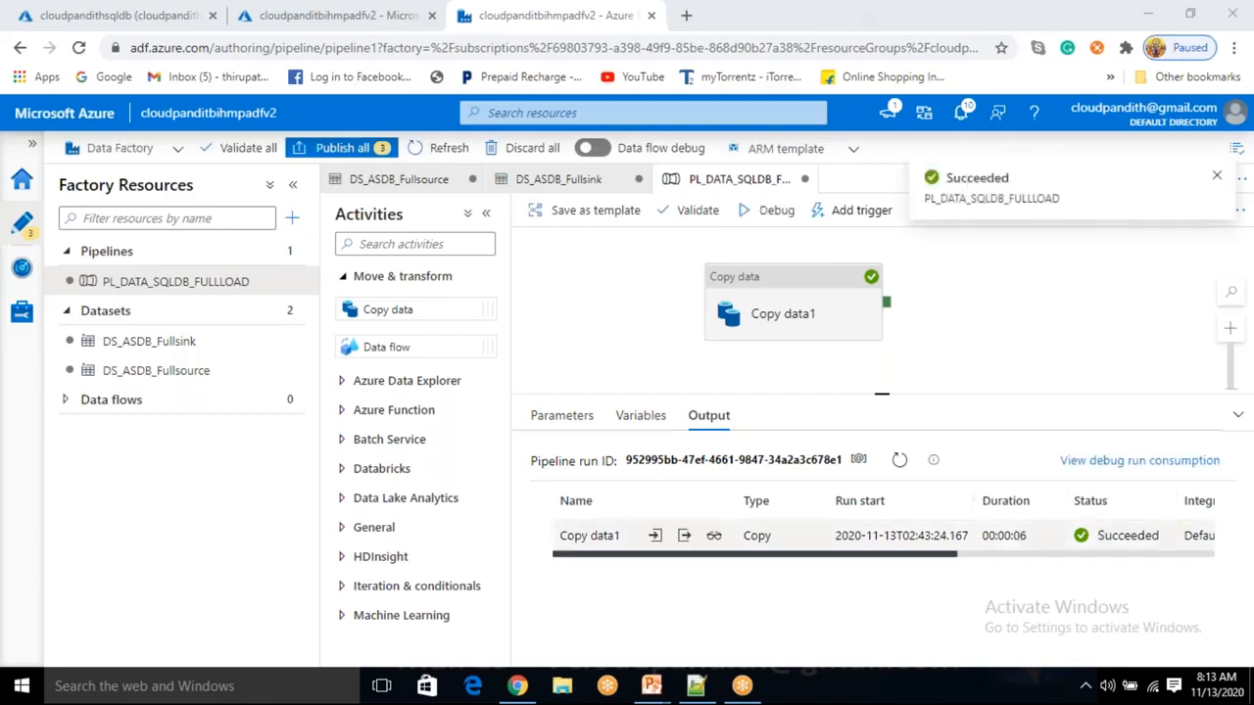
Rerun SELECT * FROM cust_full to see custid 3 plus appended custid 2, then return to Data Factory.
{"action": "left_click", "coordinate": [182, 23]}
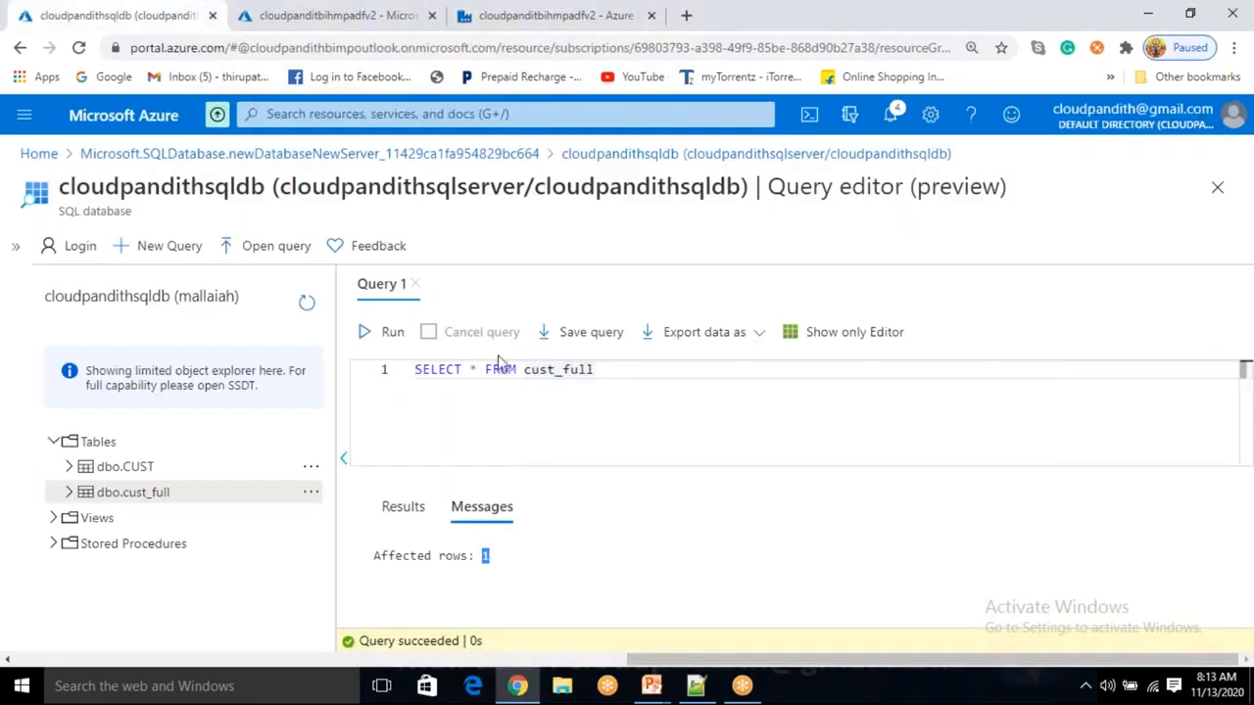
{"action": "left_click", "coordinate": [393, 335]}
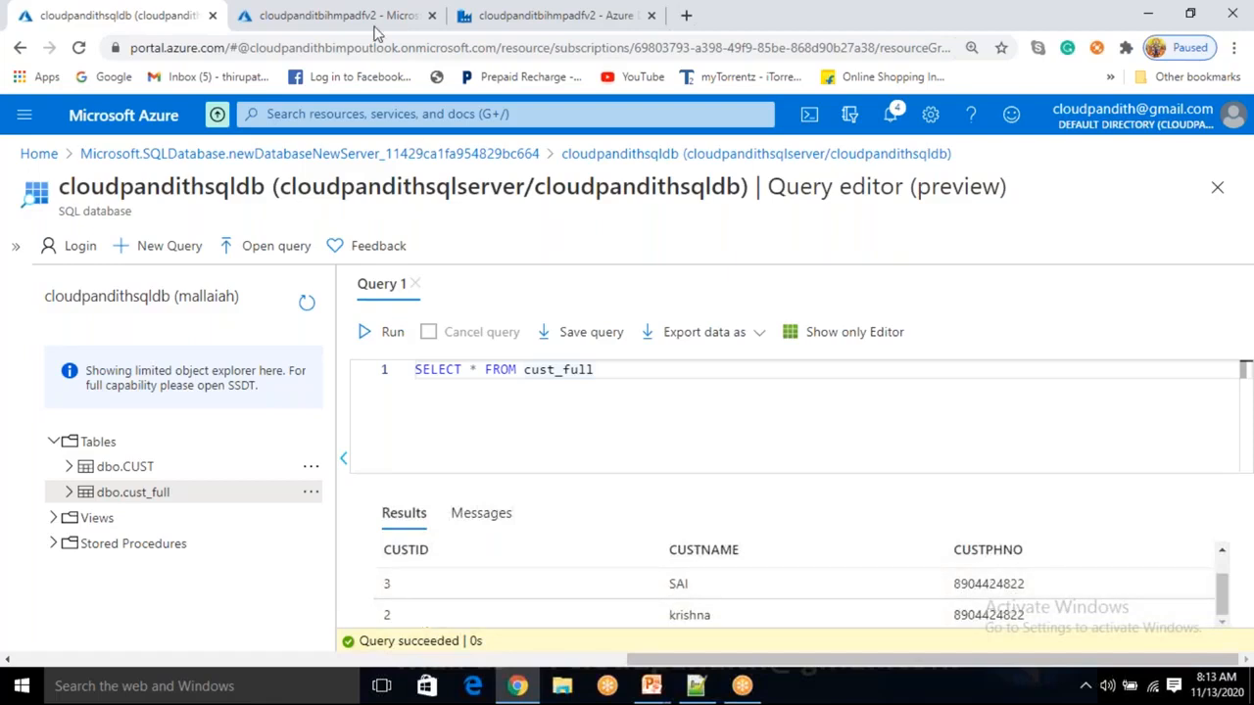
{"action": "left_click", "coordinate": [588, 17]}
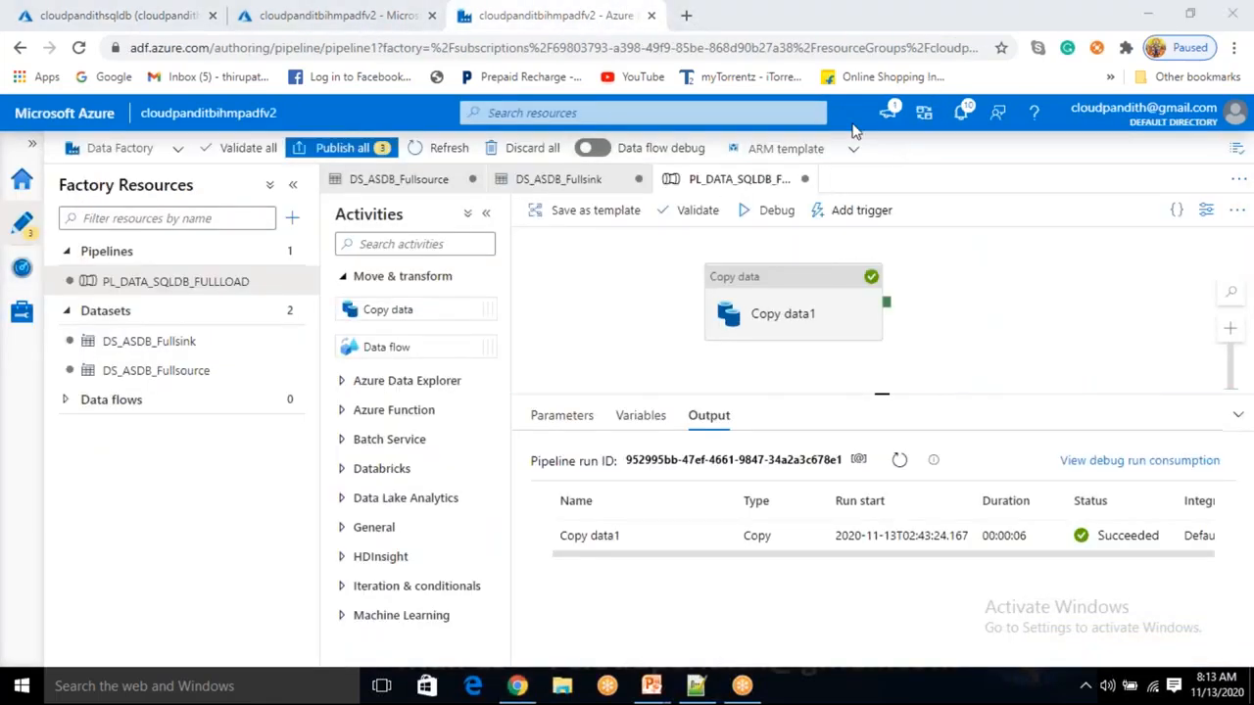
Auto-generate Copy data1's user properties: Source dbo.CUST and Destination dbo.cust_full.
{"action": "left_click", "coordinate": [781, 319]}
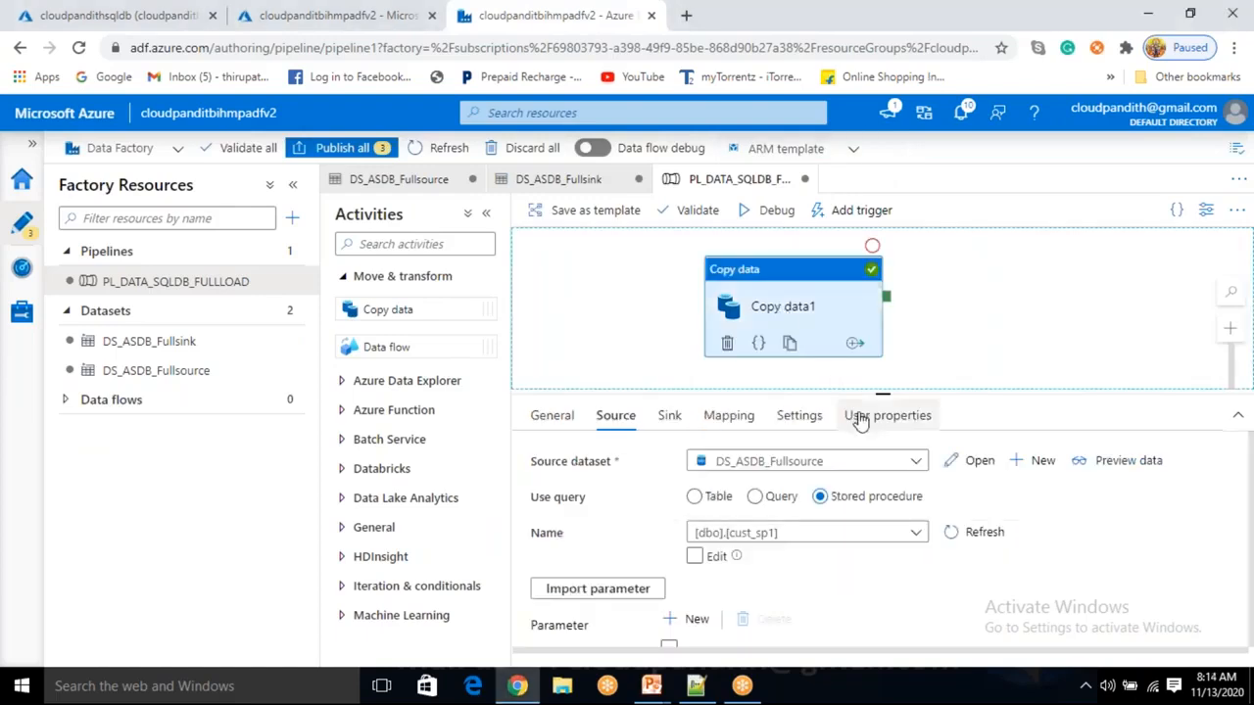
{"action": "left_click", "coordinate": [861, 419]}
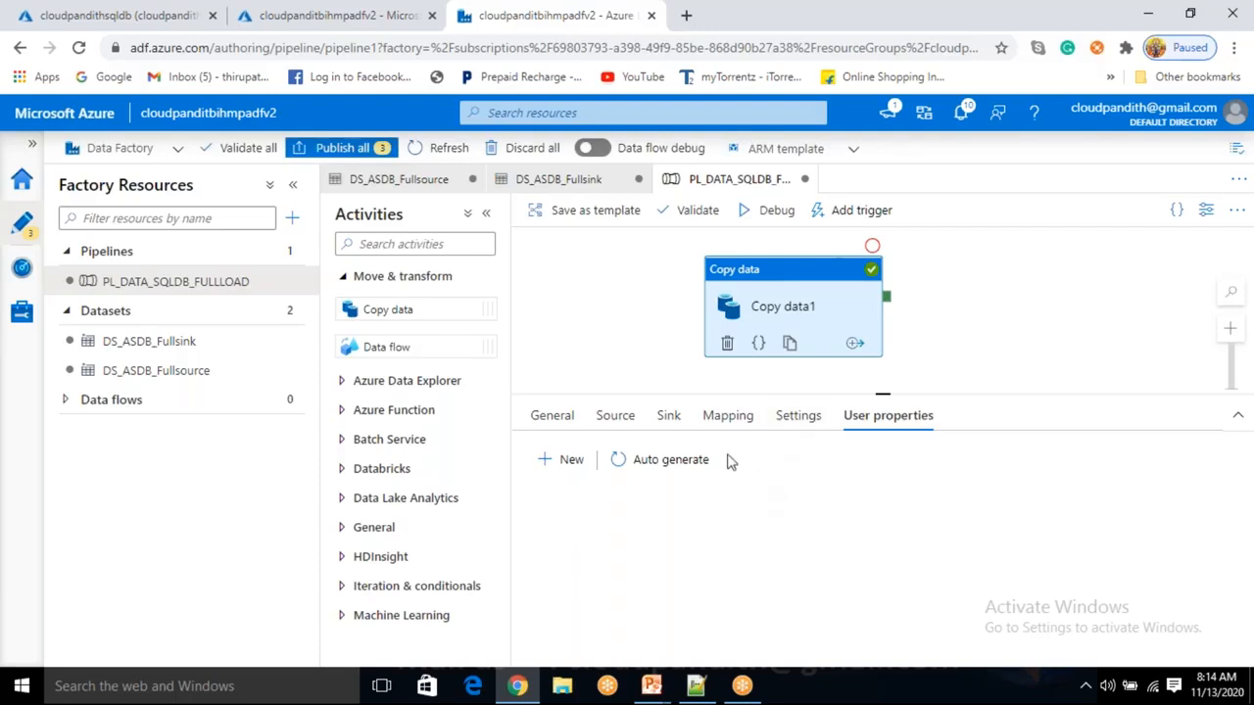
{"action": "left_click", "coordinate": [692, 471]}
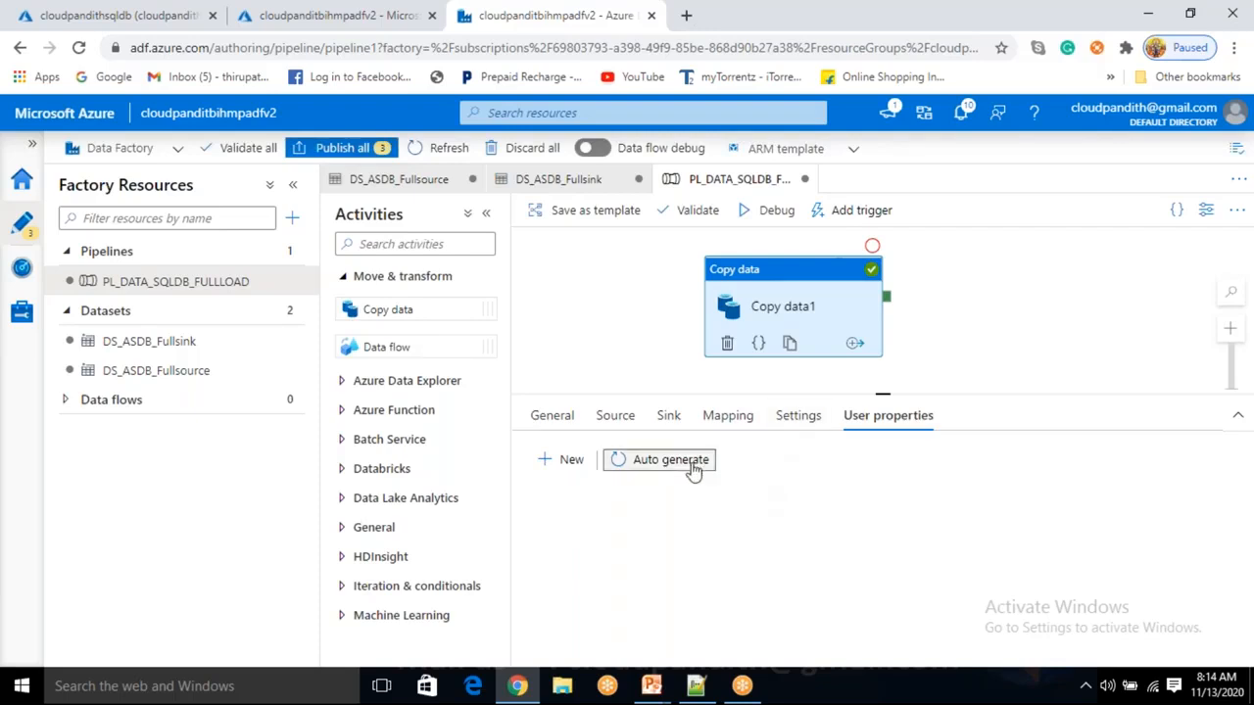
{"action": "left_click", "coordinate": [948, 541]}
{"action": "left_click_drag", "start_coordinate": [948, 542], "coordinate": [887, 575]}
{"action": "left_click", "coordinate": [967, 513]}
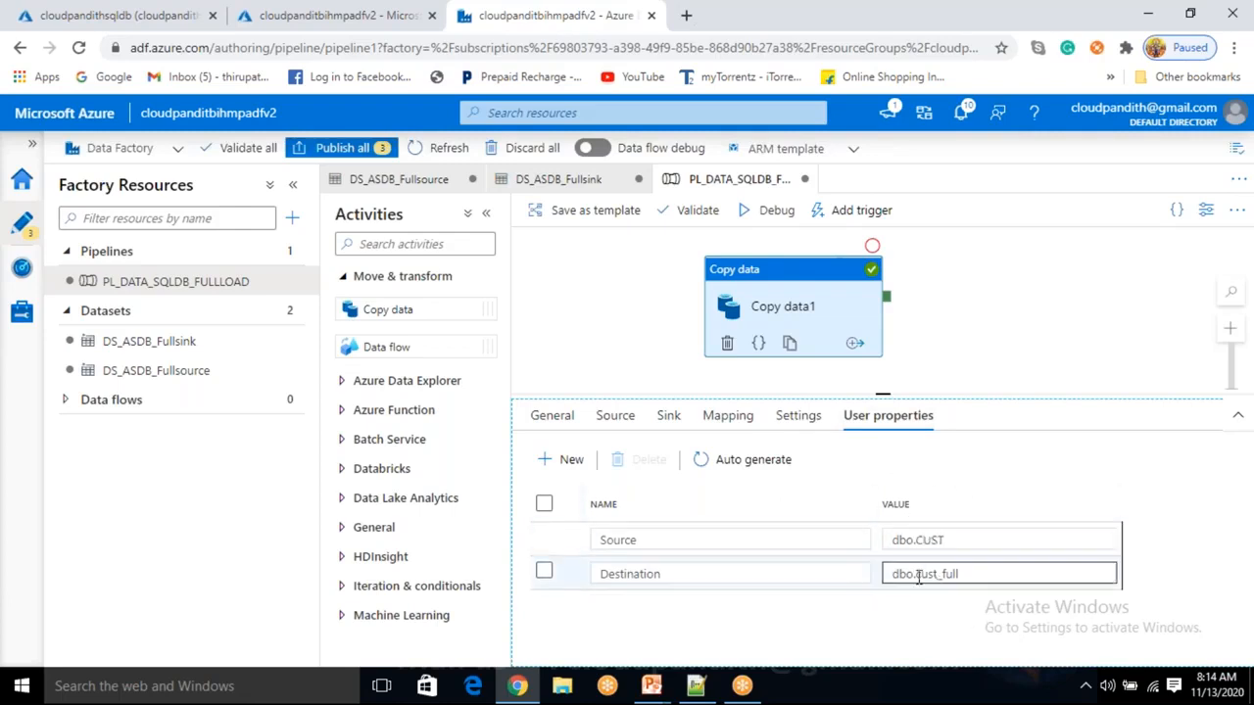
Toggle Copy data1's selection on the canvas, ending with it selected.
{"action": "left_click", "coordinate": [928, 292]}
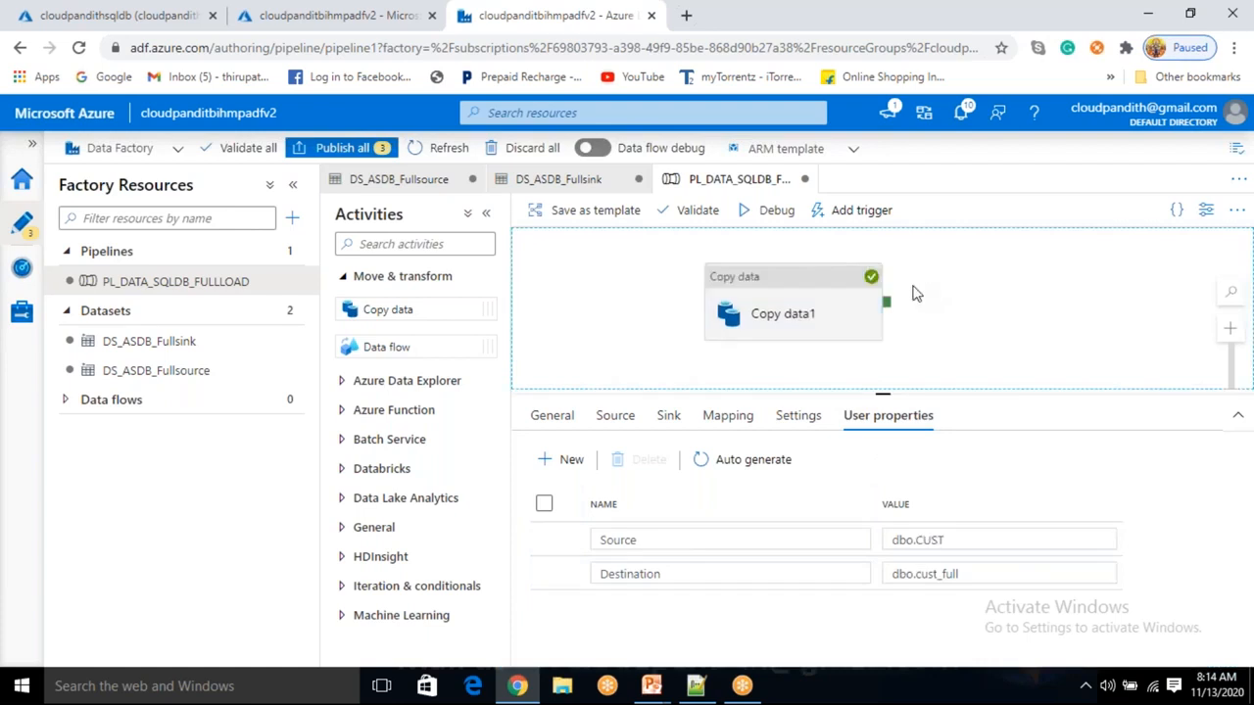
{"action": "left_click", "coordinate": [818, 303]}
{"action": "left_click", "coordinate": [948, 299]}
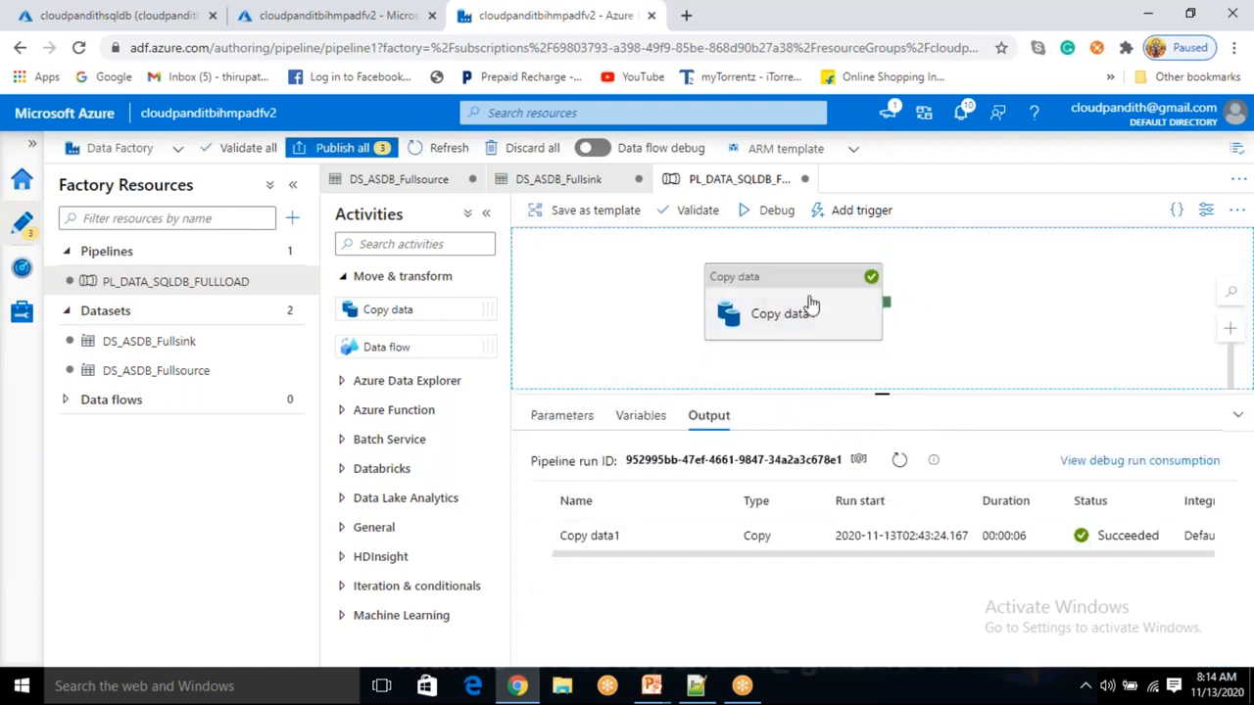
{"action": "left_click", "coordinate": [810, 305]}
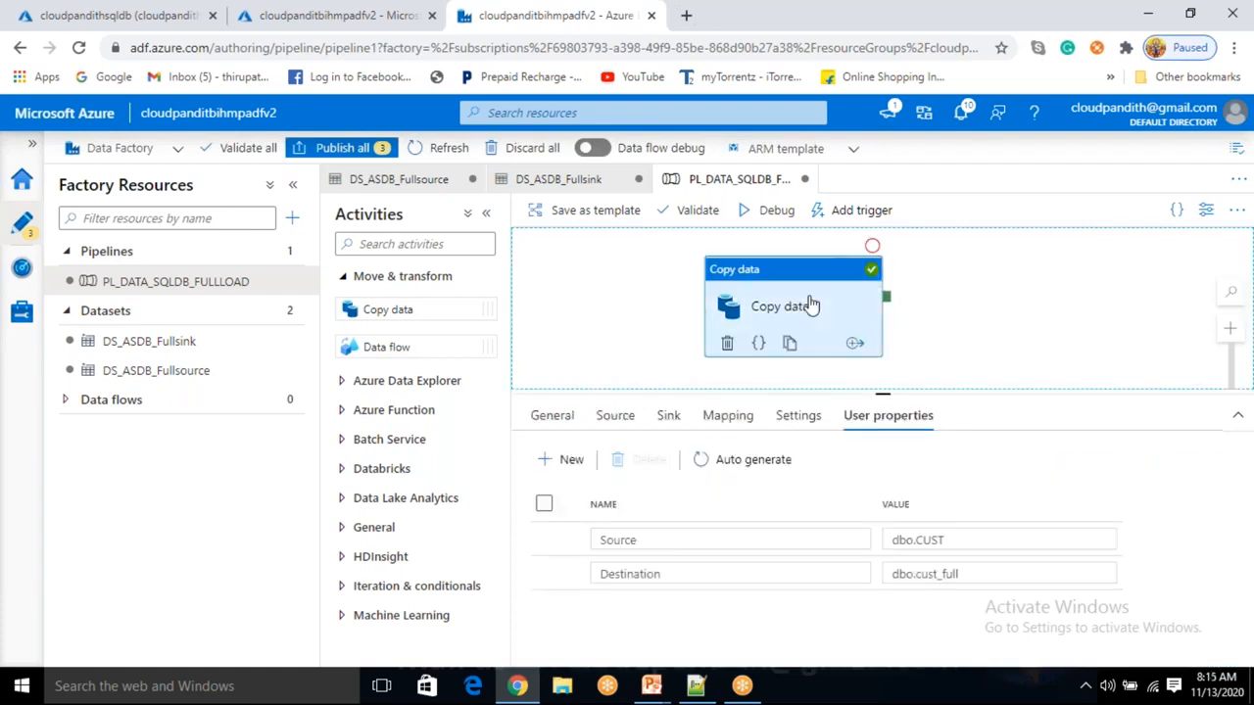
Show Copy data1's Source tab with stored procedure [dbo].[cust_sp1] and dataset DS_ASDB_Fullsource.
{"action": "left_click", "coordinate": [617, 417]}
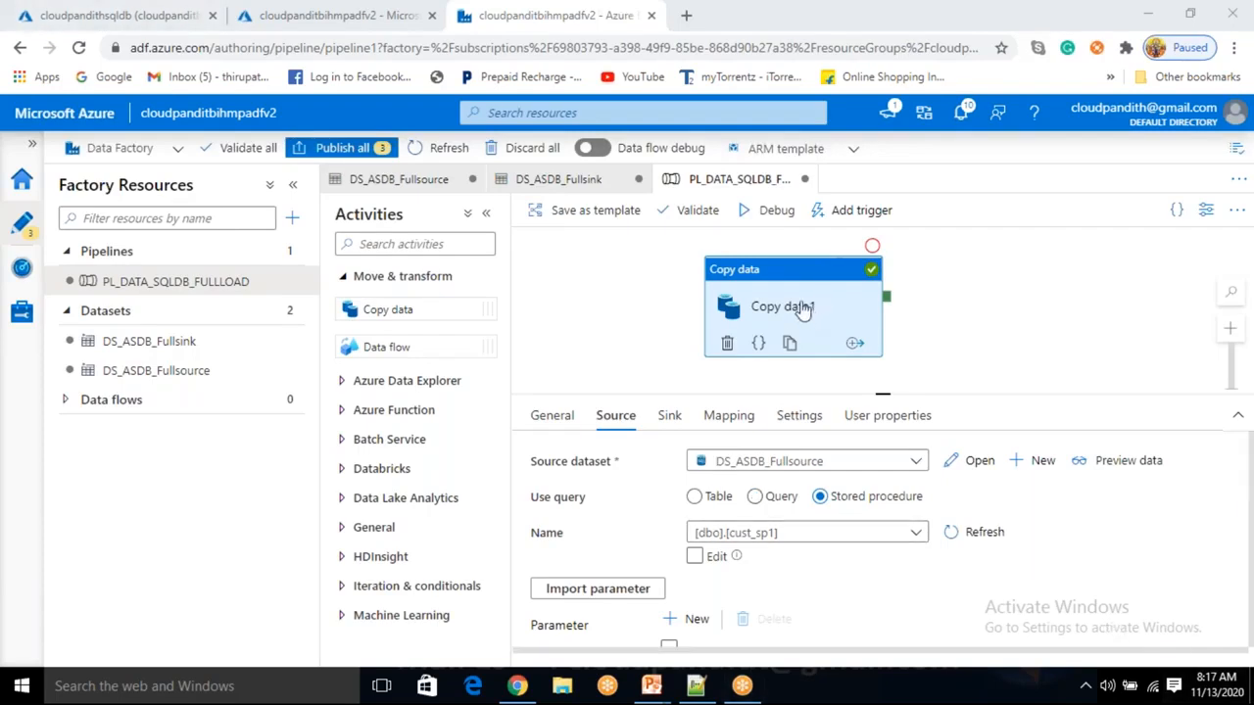
Nudge Copy data1 slightly right and down on the pipeline canvas.
{"action": "left_click_drag", "start_coordinate": [803, 310], "coordinate": [825, 319]}
{"action": "left_click", "coordinate": [988, 297]}
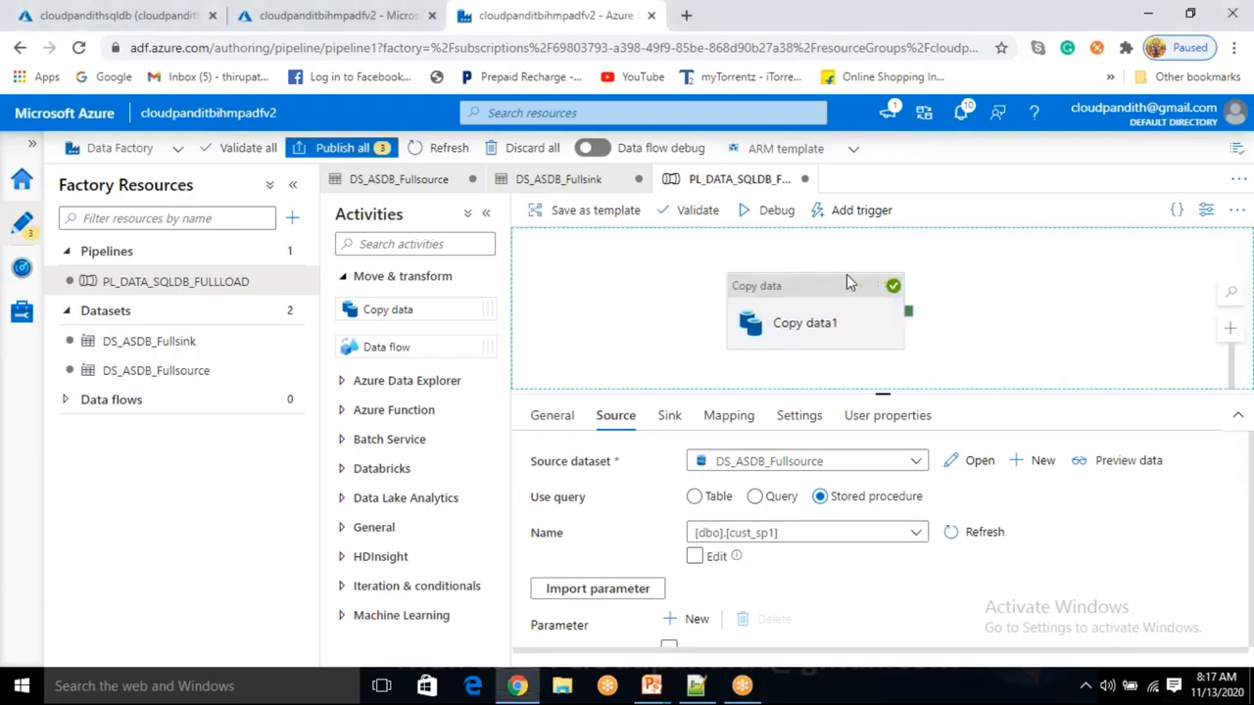
{"action": "left_click", "coordinate": [848, 287]}
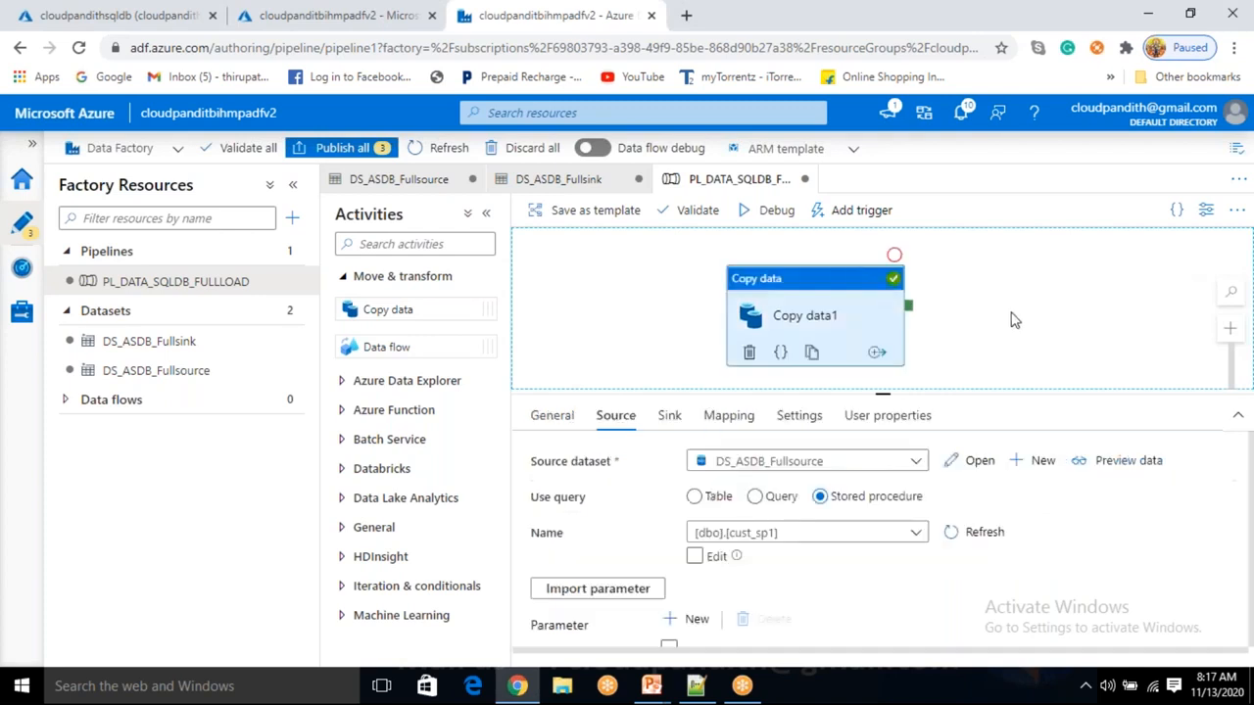
{"action": "key", "text": "alt+Tab"}
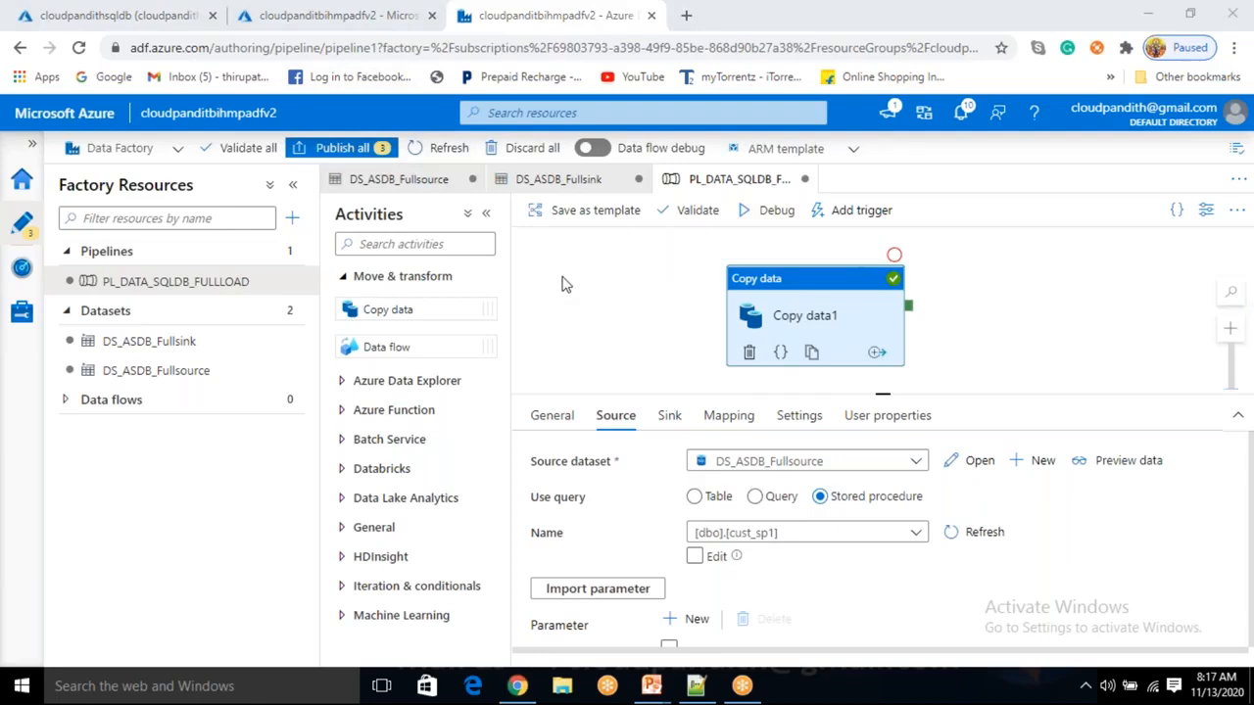
Deselect Copy data1 to show the debug run output, Succeeded in 00:00:06.
{"action": "left_click", "coordinate": [675, 312]}
{"action": "left_click", "coordinate": [817, 318]}
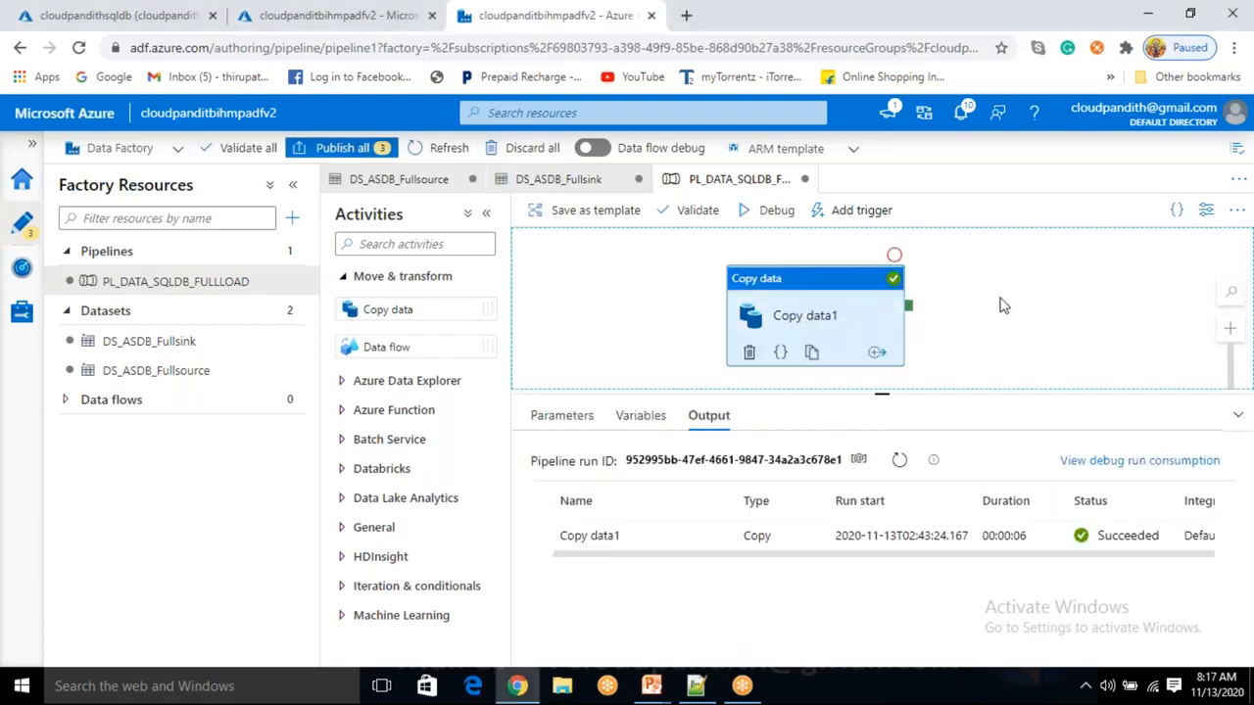
{"action": "left_click", "coordinate": [989, 300]}
{"action": "left_click", "coordinate": [829, 306]}
{"action": "left_click", "coordinate": [961, 309]}
{"action": "left_click", "coordinate": [848, 307]}
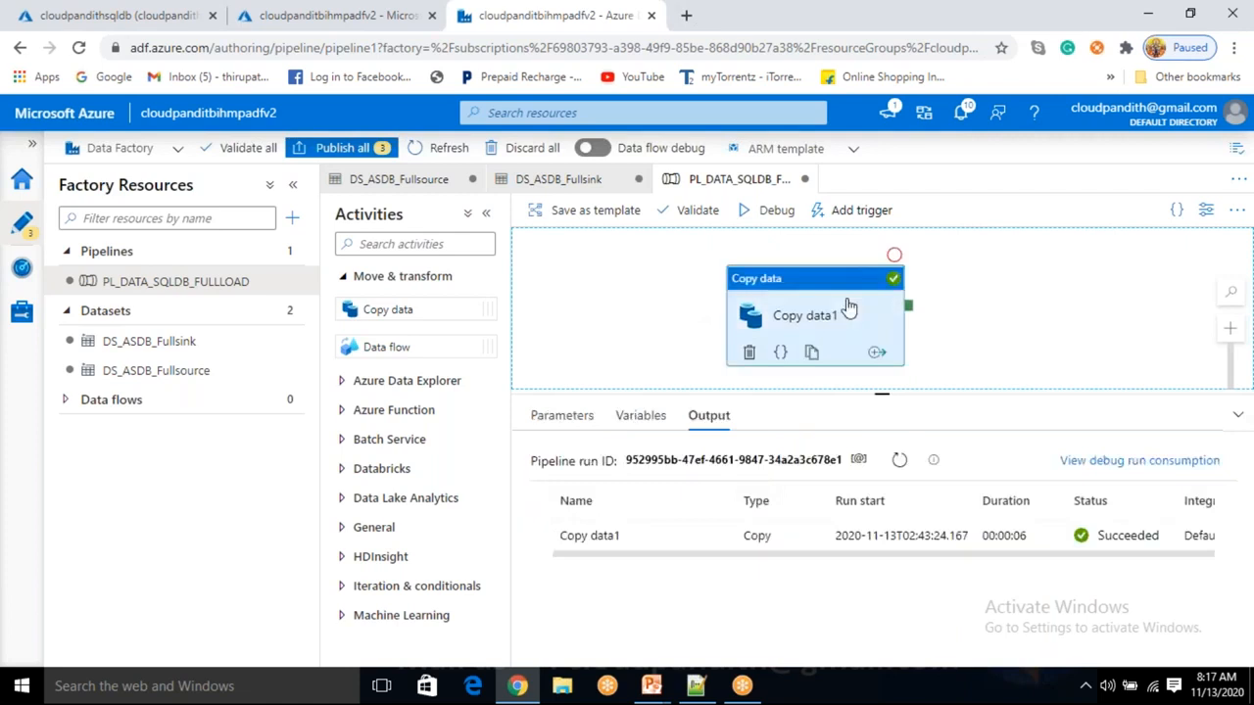
{"action": "left_click", "coordinate": [691, 340]}
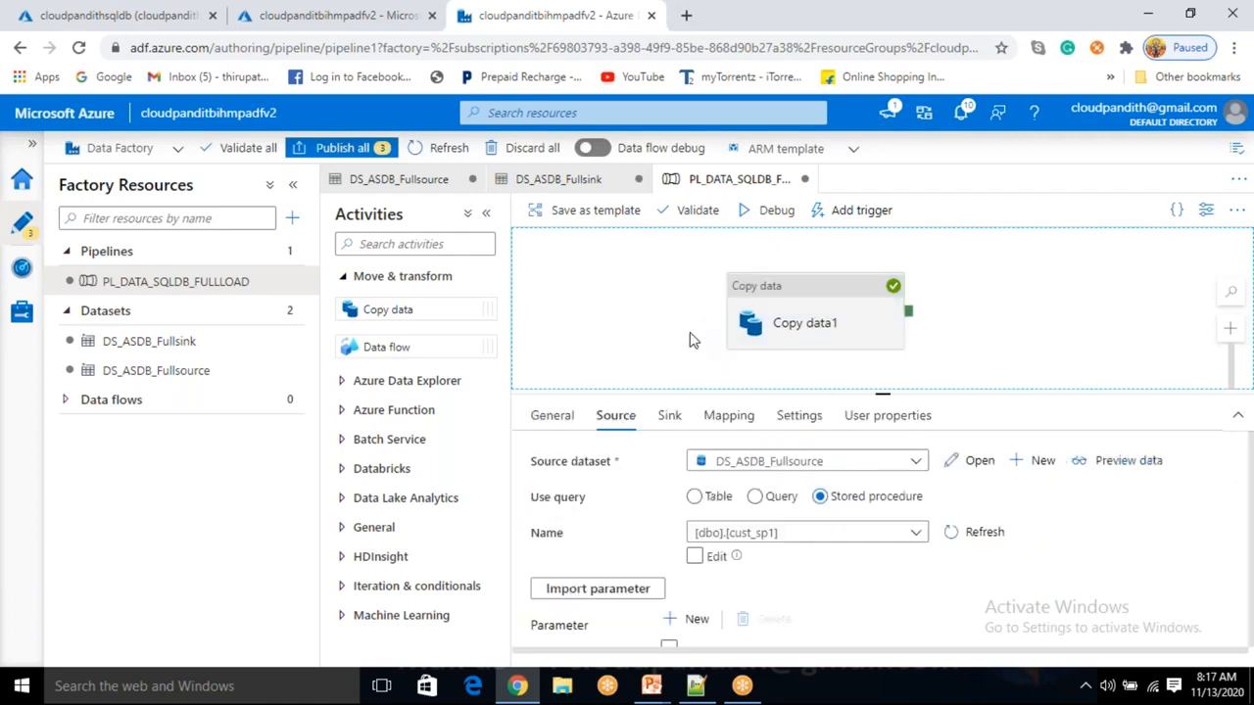
{"action": "left_click", "coordinate": [364, 33]}
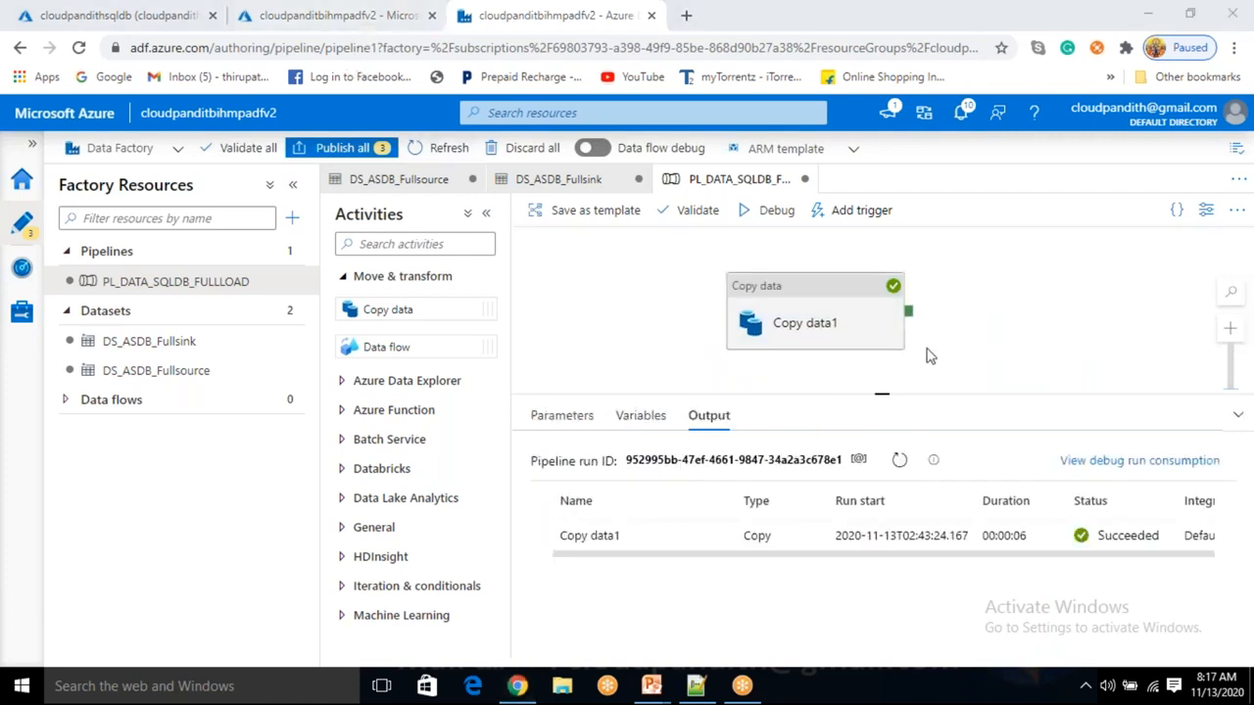
{"action": "left_click", "coordinate": [613, 289]}
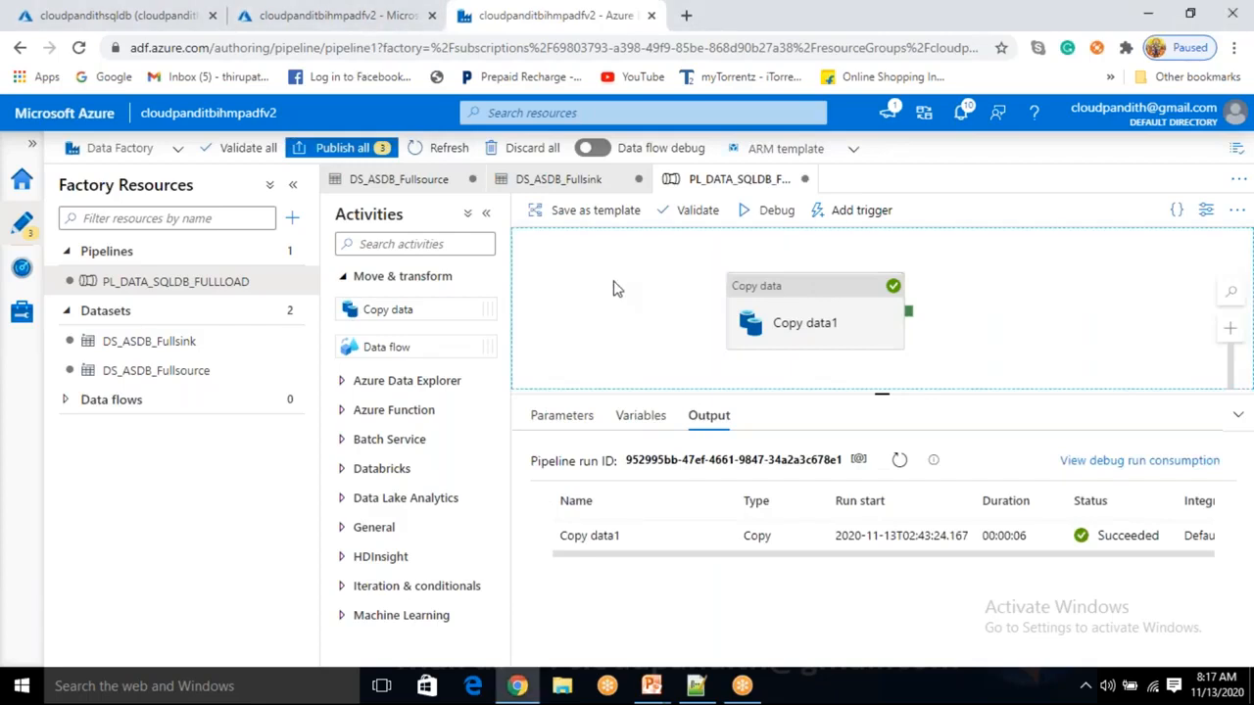